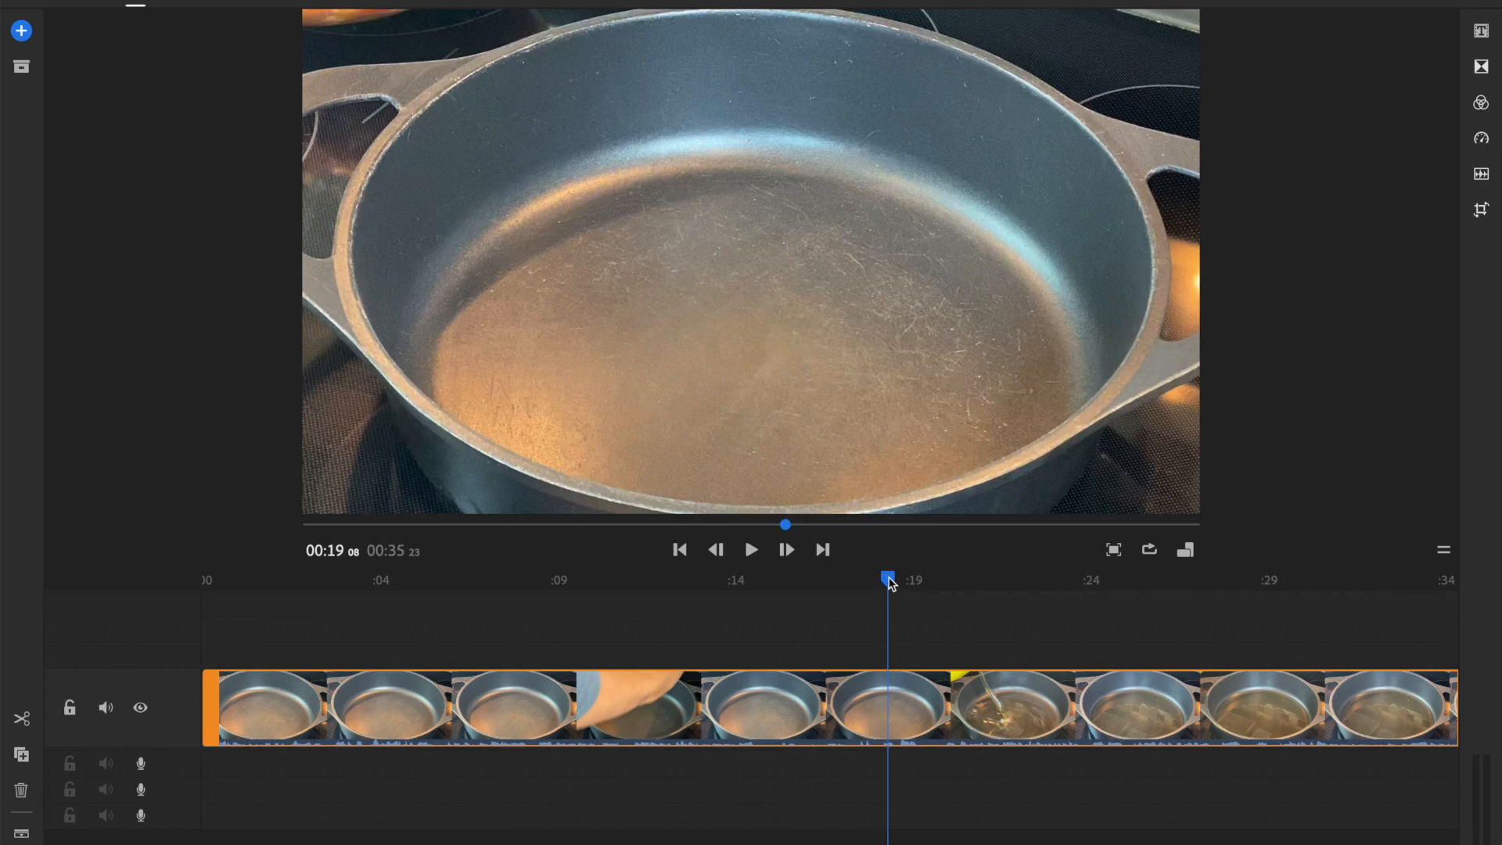
# Split the pan clip at 00:19:20 and delete the part before the cut, where the pan is empty
pyautogui.moveTo(170, 678); pyautogui.dragTo(292, 689)
pyautogui.moveTo(293, 581); pyautogui.dragTo(903, 593)
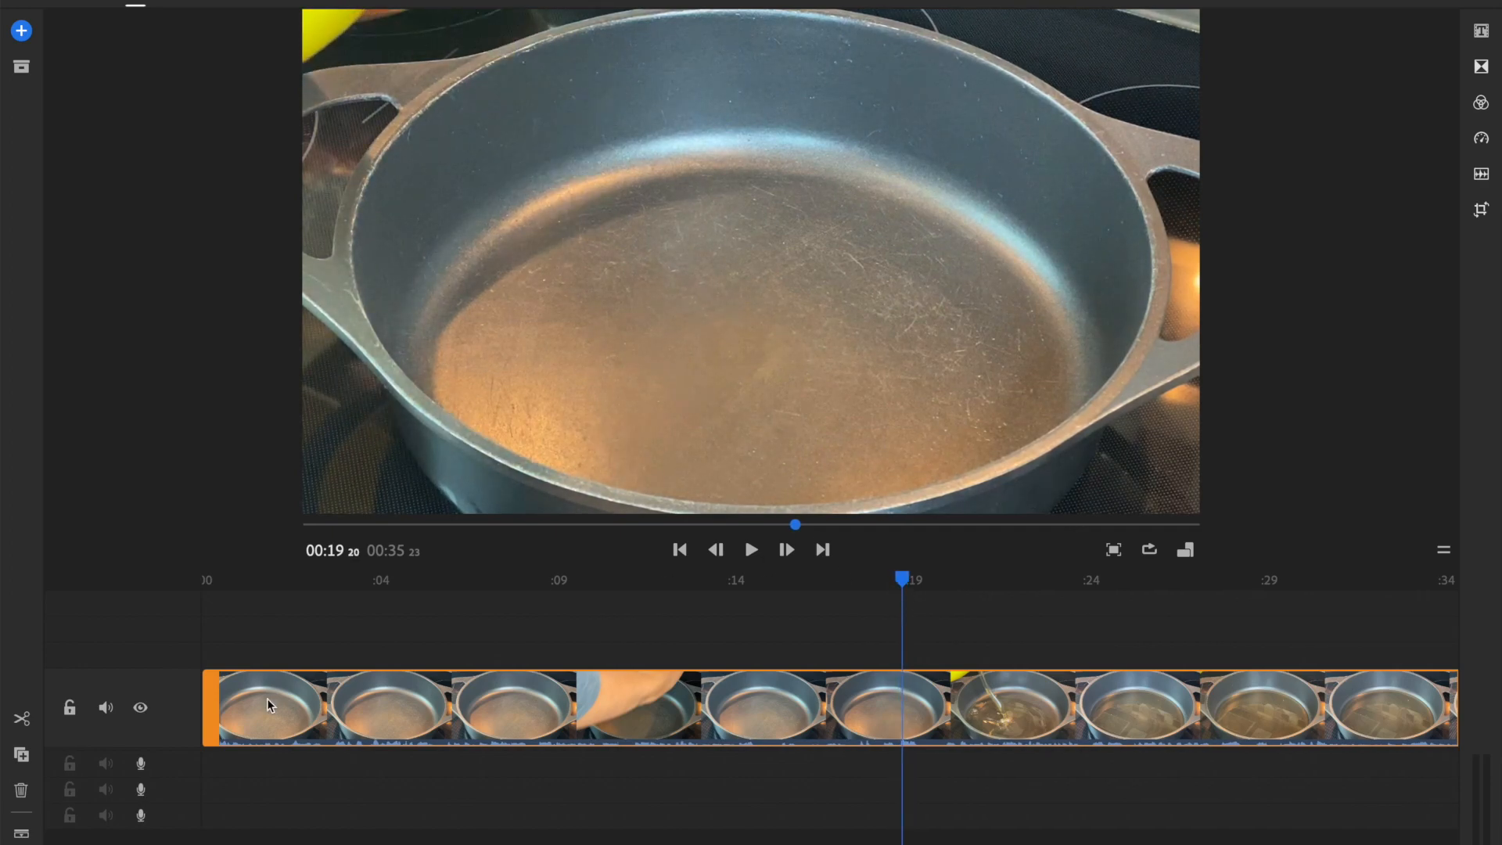
pyautogui.click(19, 720)
pyautogui.click(469, 704)
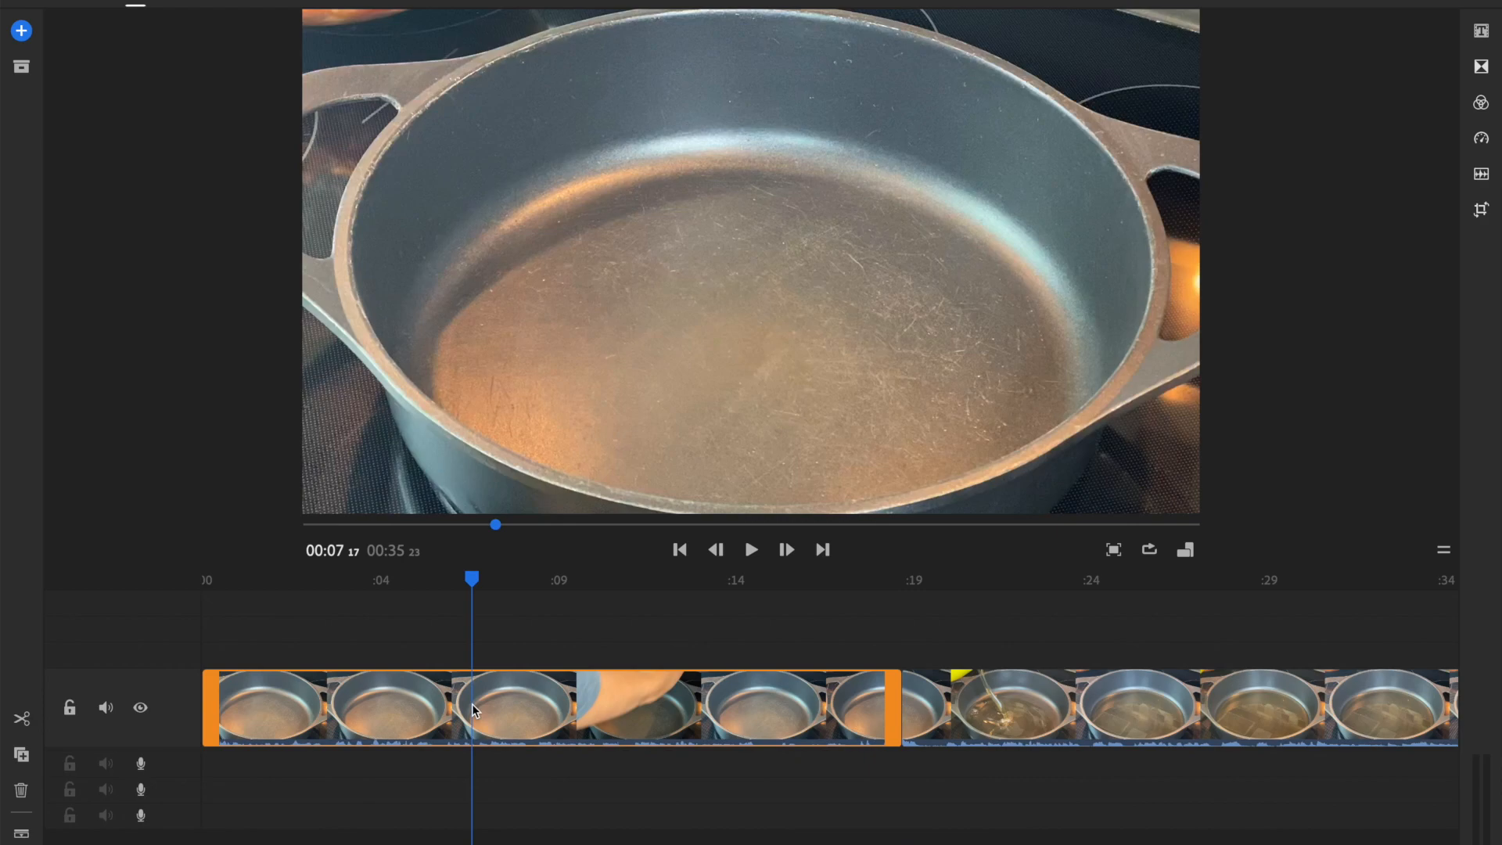
pyautogui.press('Delete')
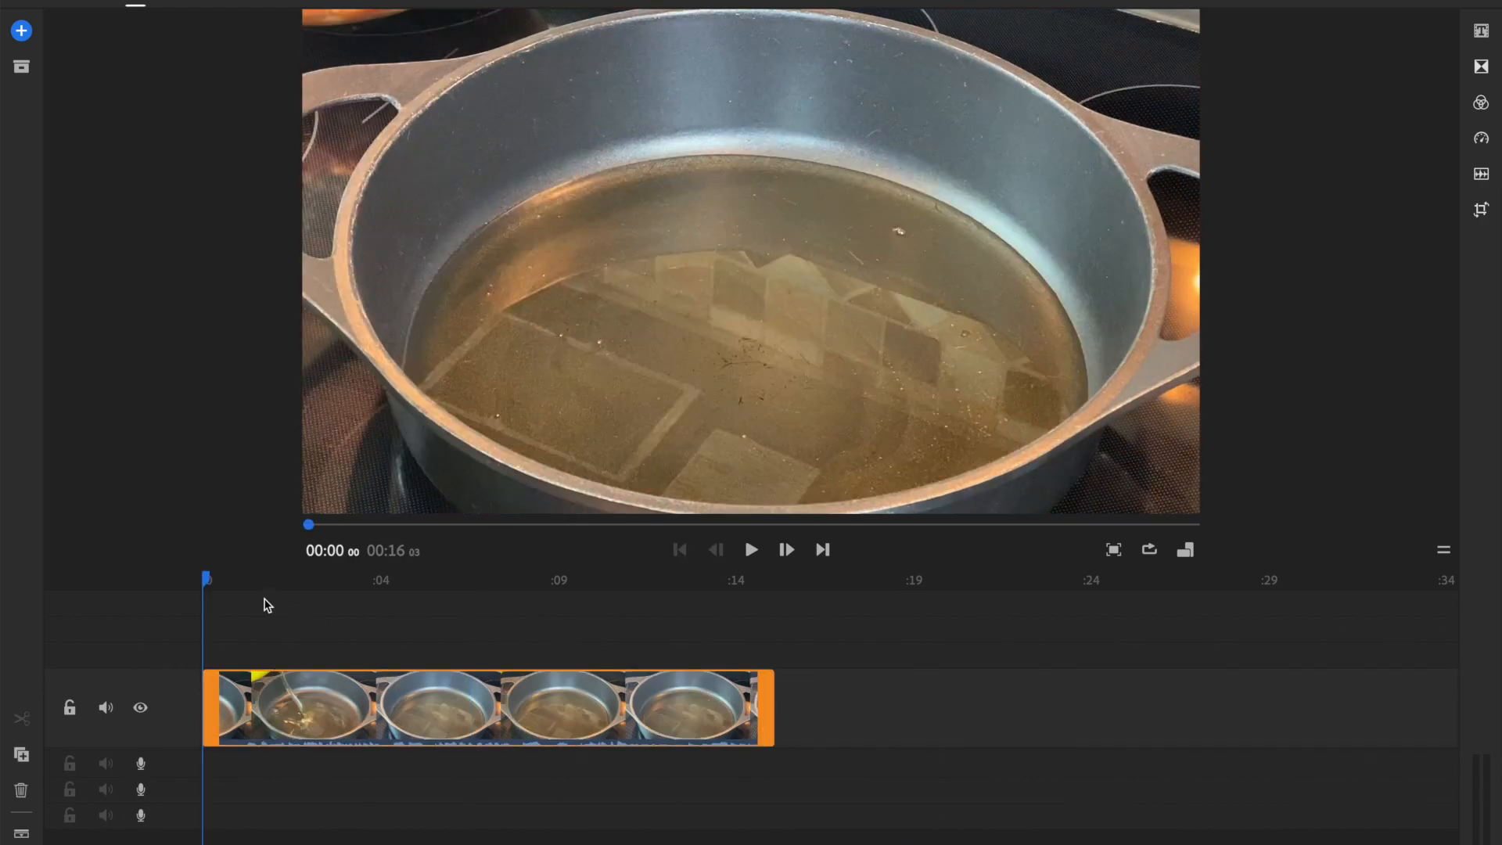
# Split the remaining clip at 00:03:02 and delete everything after the oil is poured
pyautogui.moveTo(211, 586); pyautogui.dragTo(314, 618)
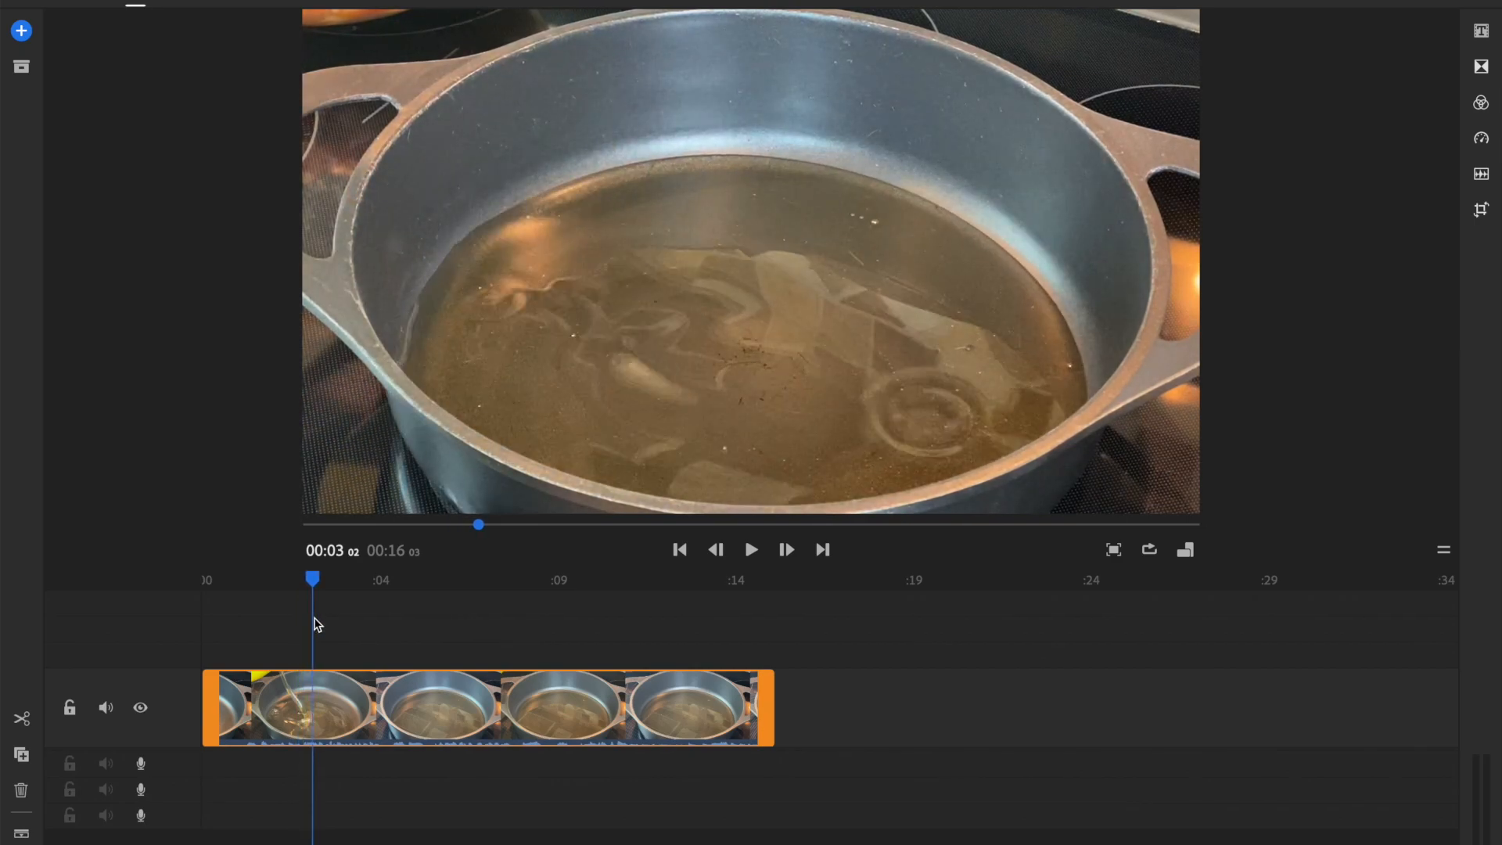
pyautogui.click(21, 718)
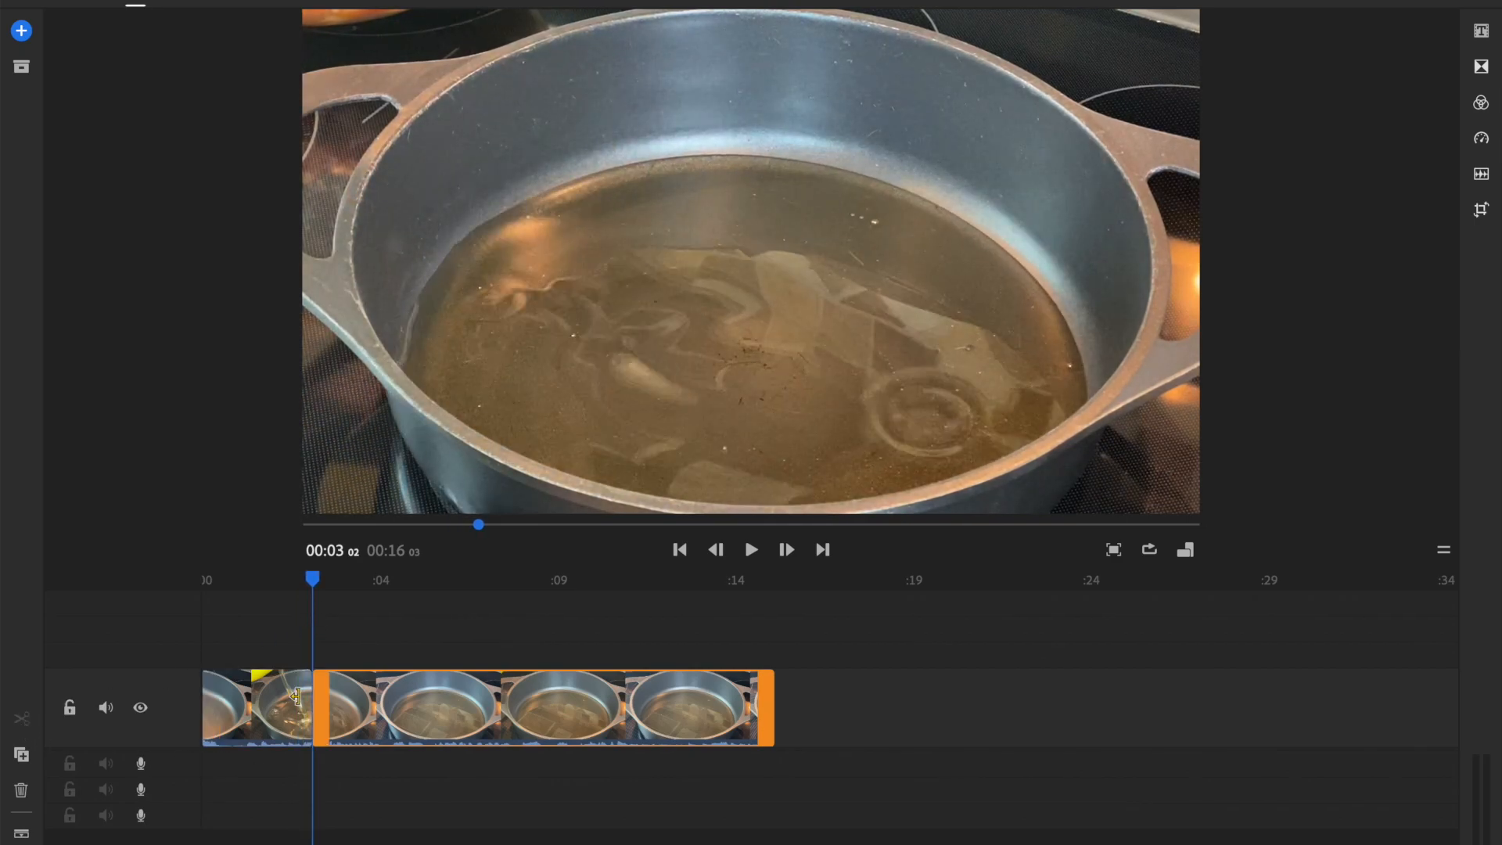
pyautogui.moveTo(313, 582); pyautogui.dragTo(728, 609)
pyautogui.click(511, 732)
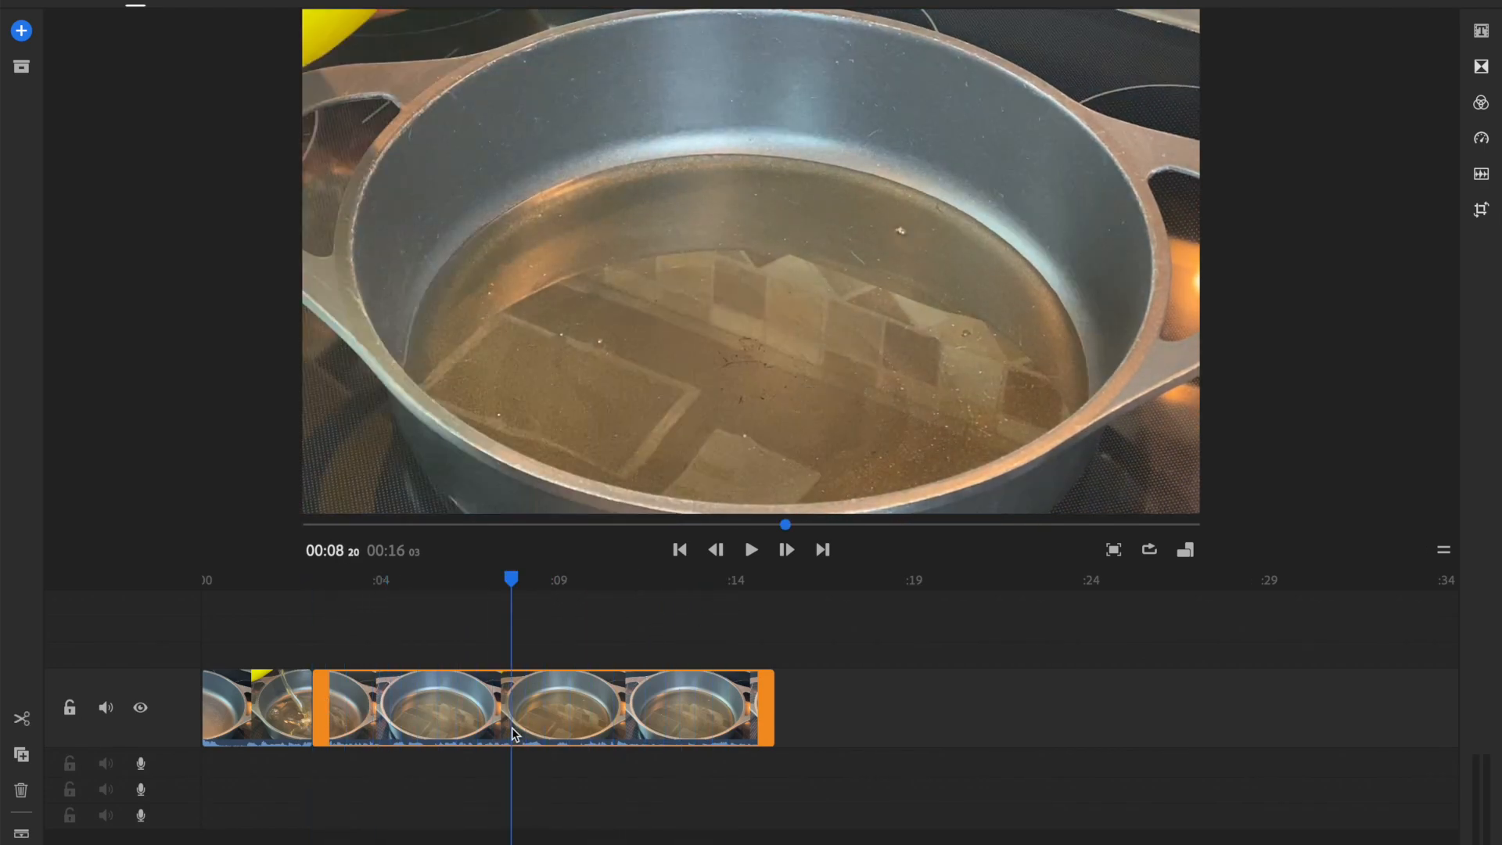
pyautogui.press('Delete')
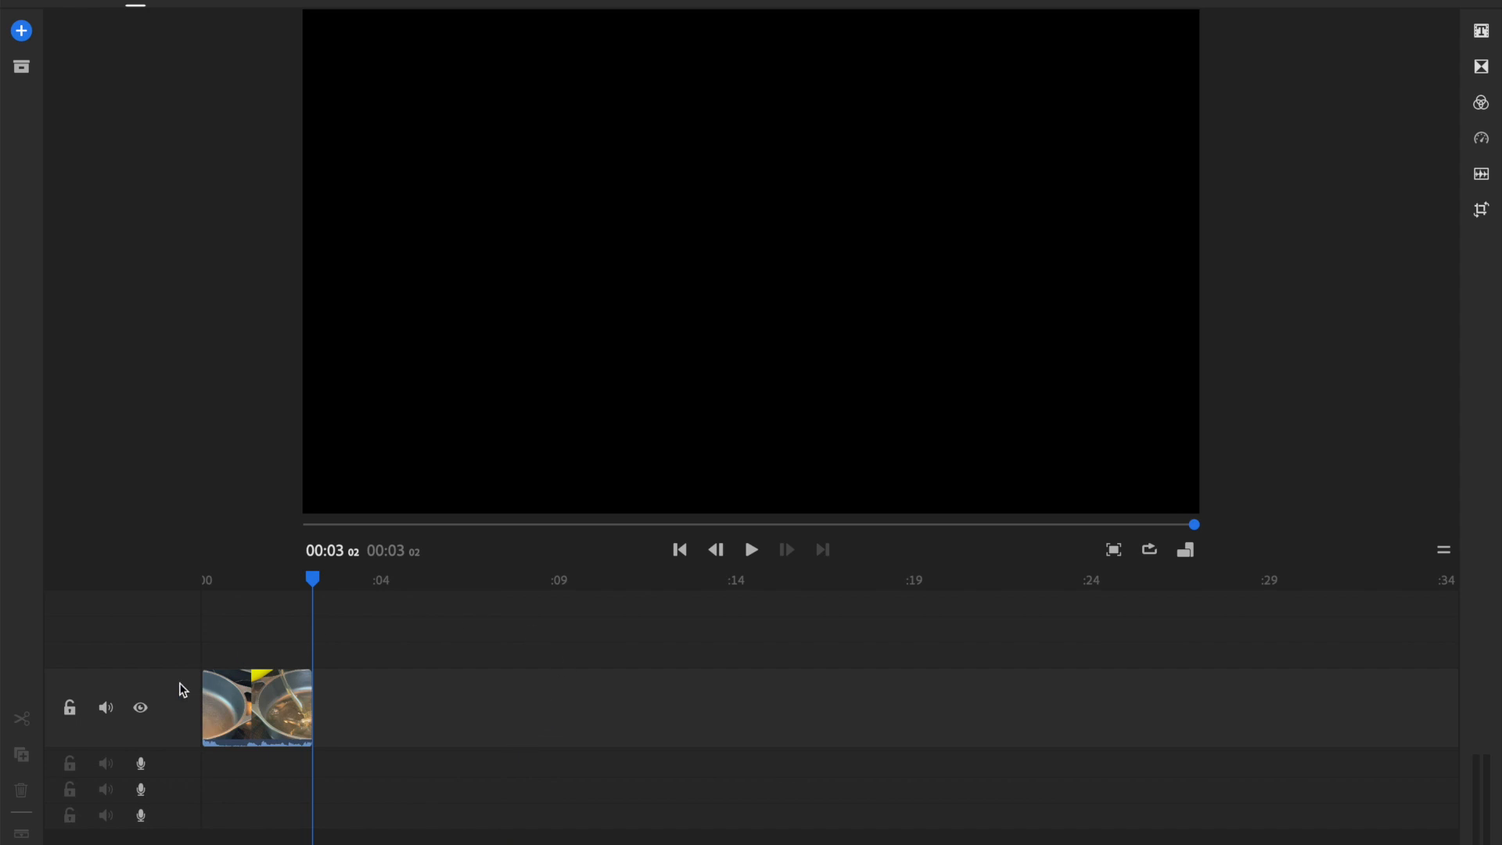
# Speed up the oil-pouring clip to 300% over a range from 00:00:16 to its end
pyautogui.click(270, 708)
pyautogui.moveTo(272, 586); pyautogui.dragTo(227, 586)
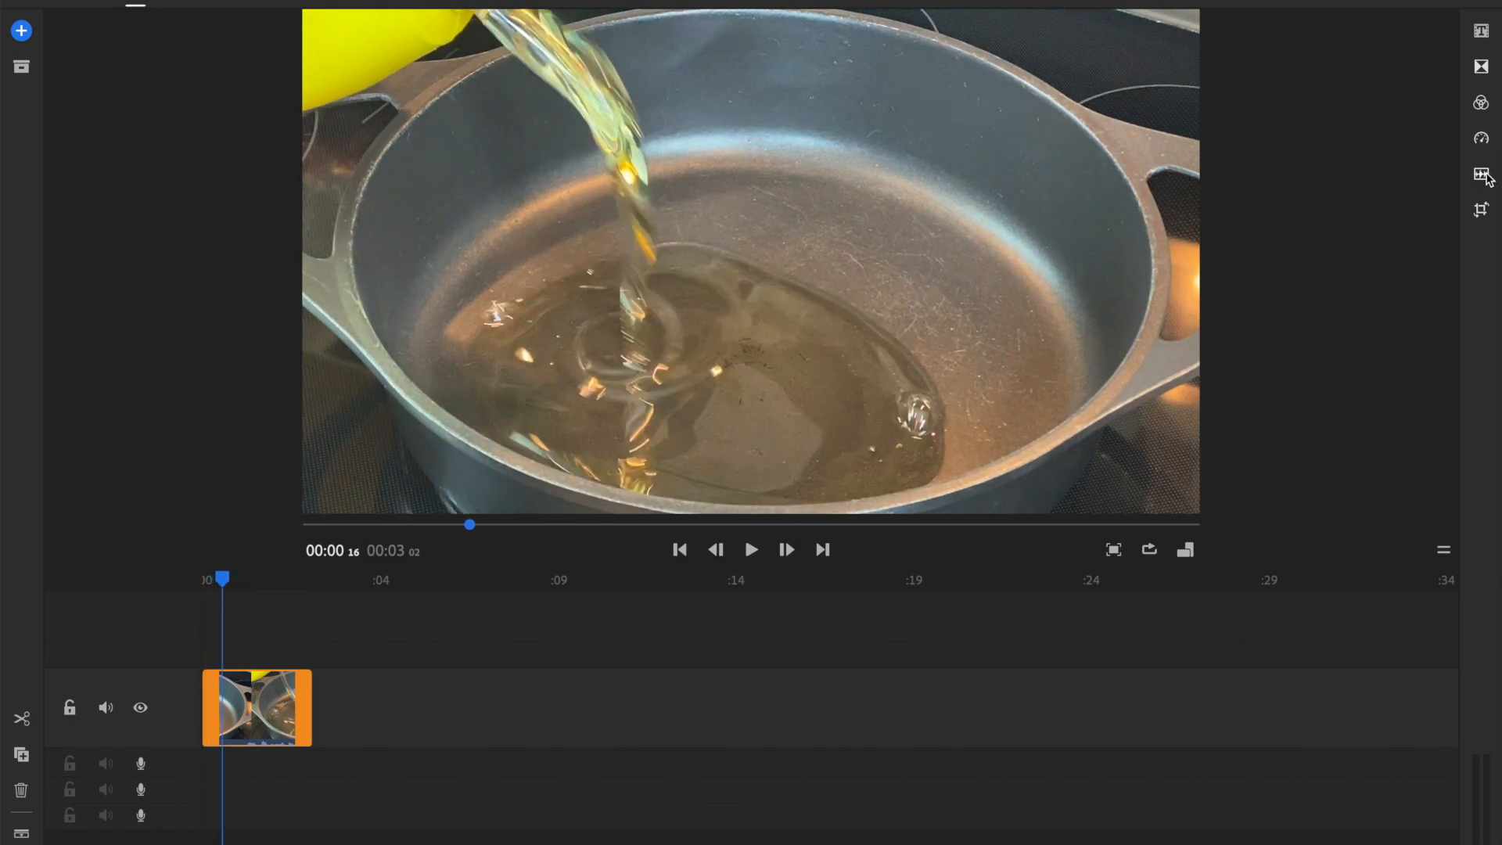
pyautogui.click(1481, 138)
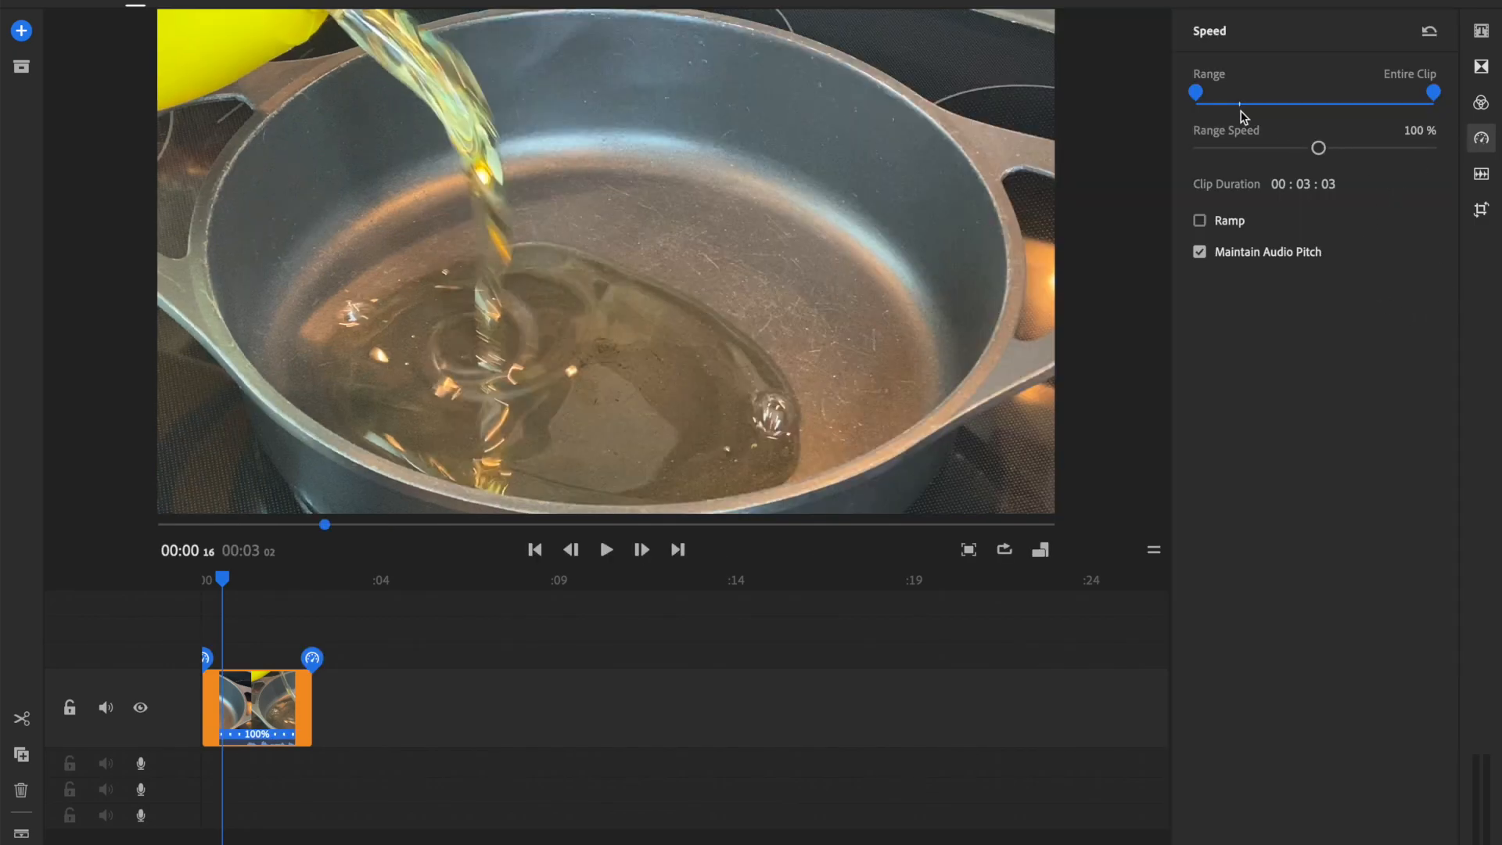
pyautogui.moveTo(1201, 100); pyautogui.dragTo(1241, 101)
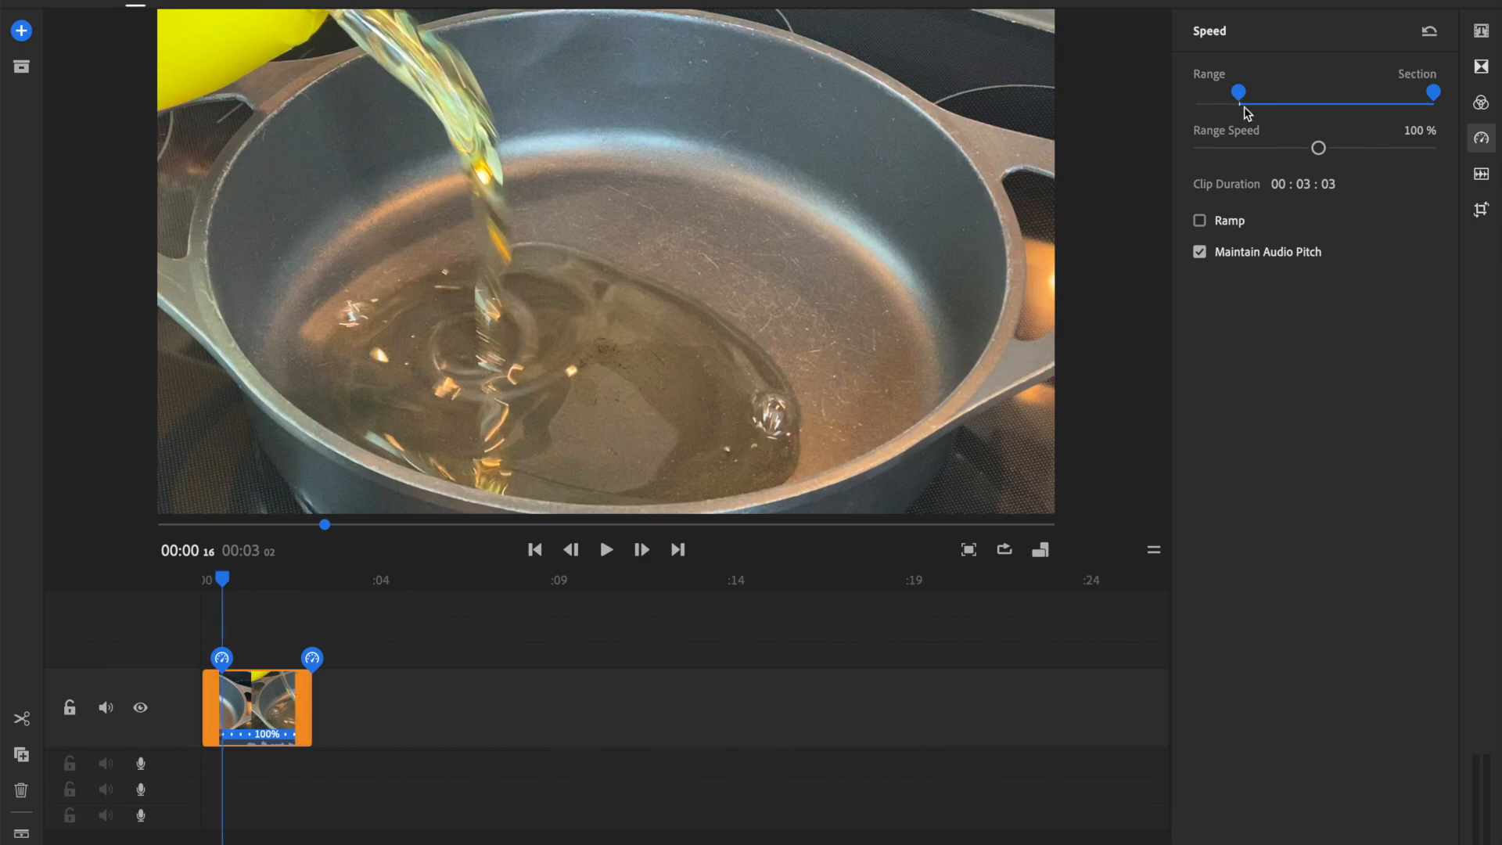
pyautogui.moveTo(1319, 148); pyautogui.dragTo(1369, 148)
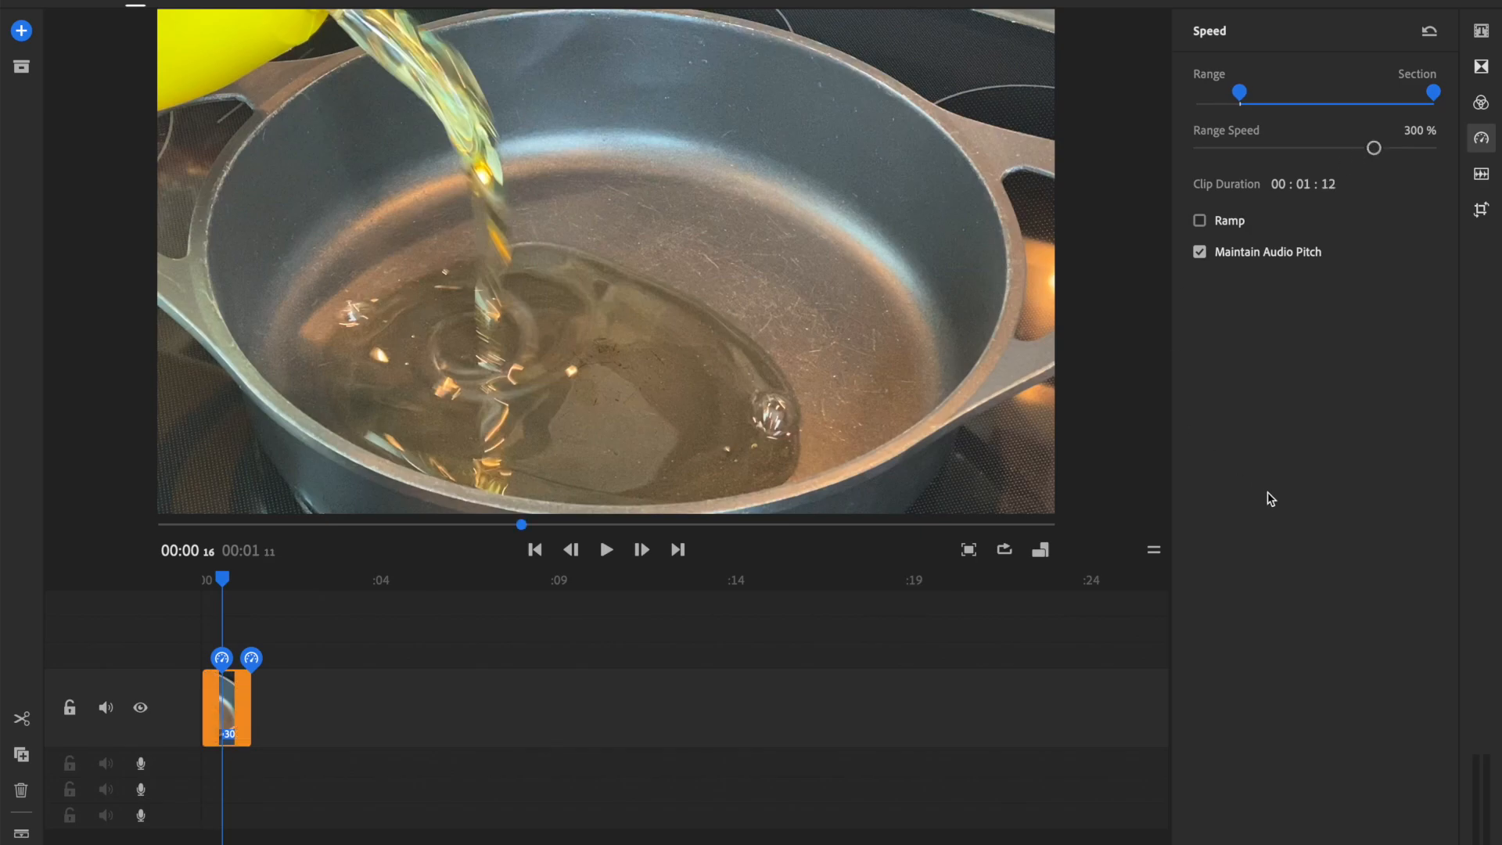
# Play the oil-pouring clip from the start twice to check the speed change
pyautogui.click(1481, 31)
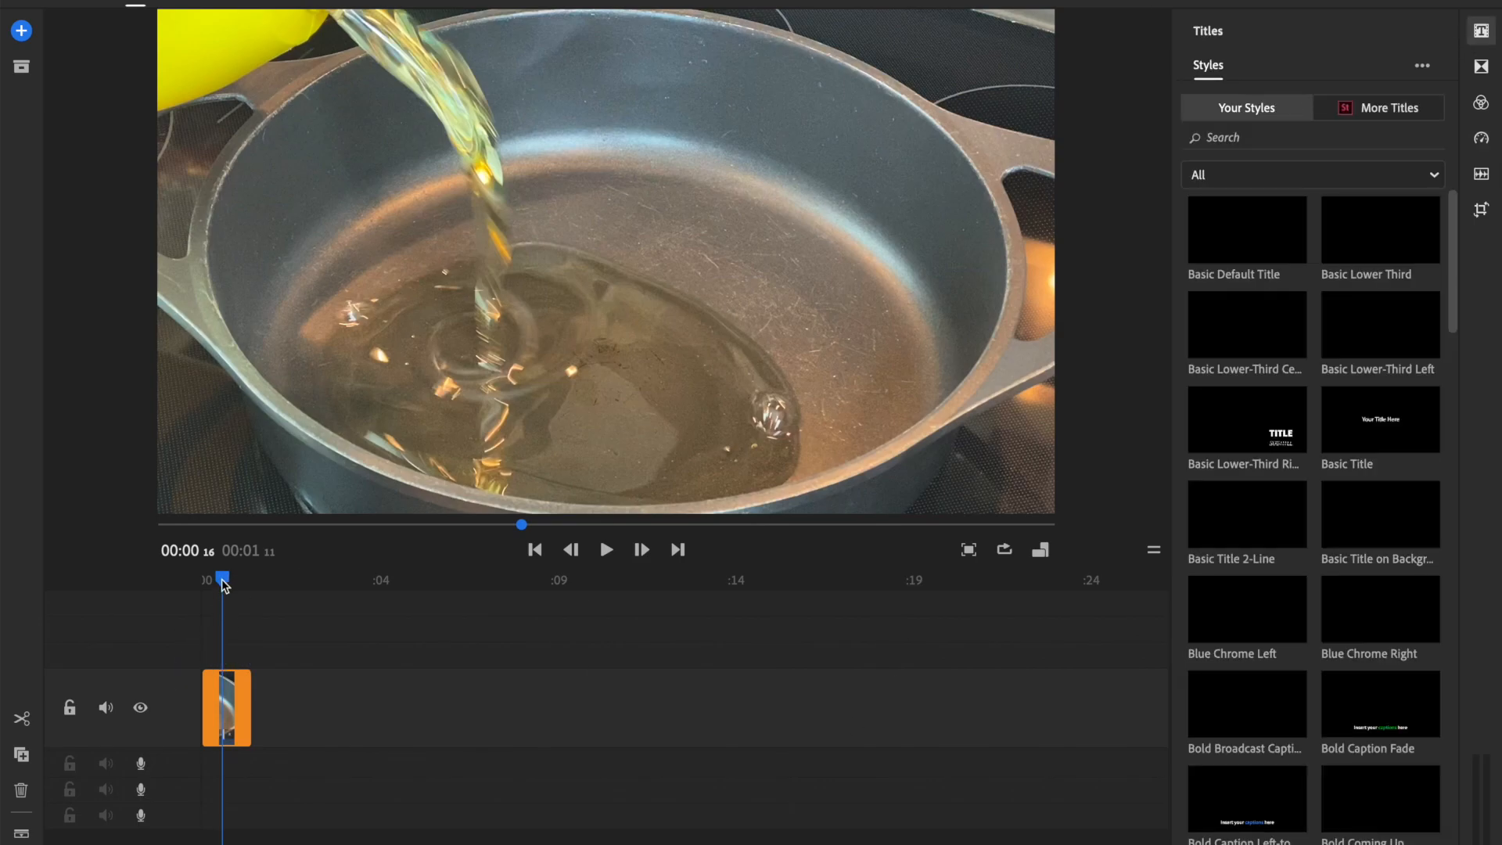
pyautogui.moveTo(222, 579); pyautogui.dragTo(181, 586)
pyautogui.press('space')
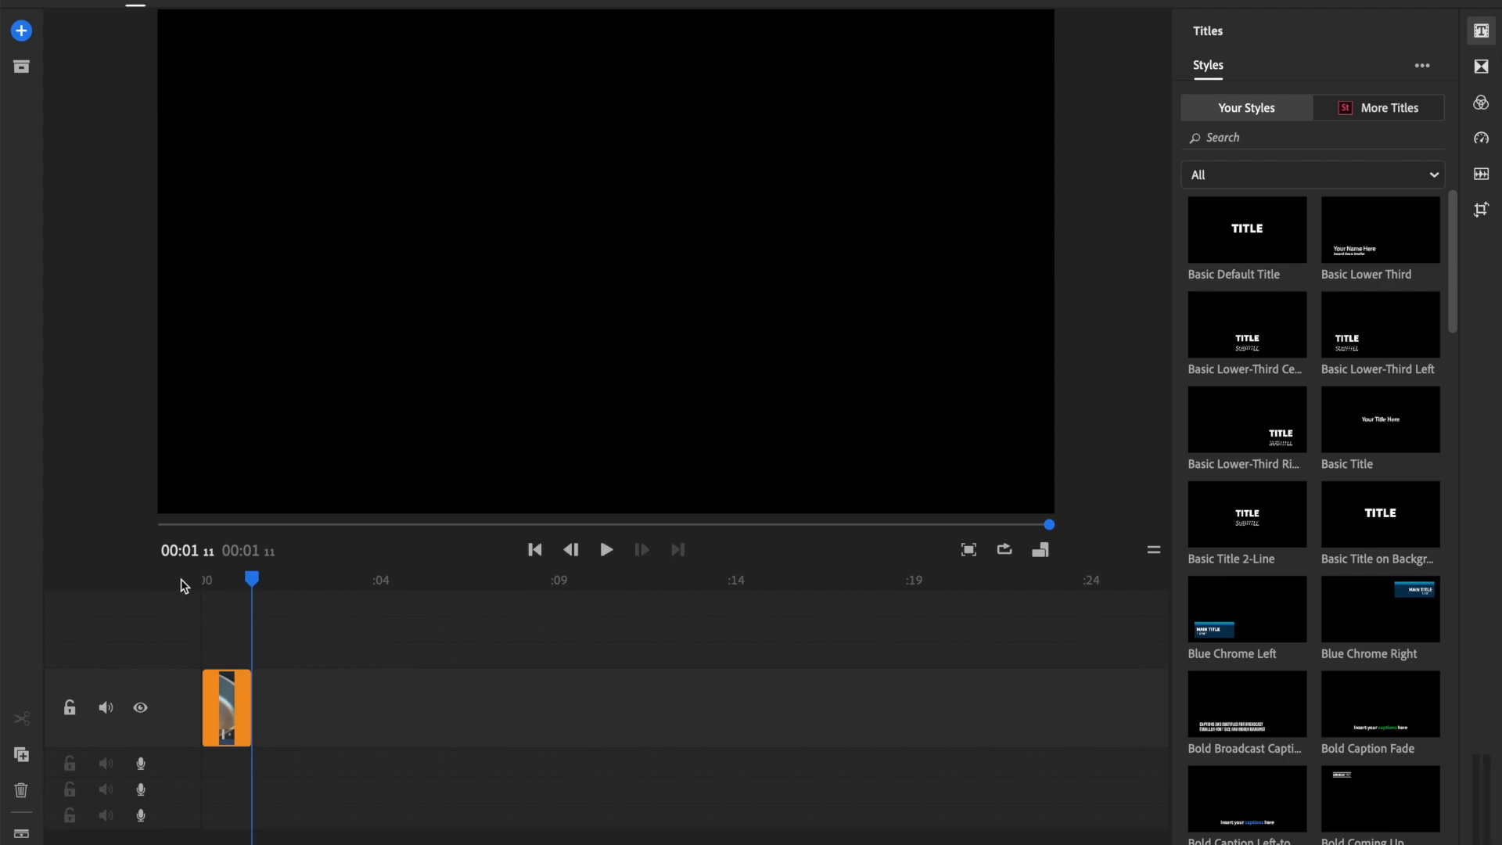
pyautogui.moveTo(254, 587); pyautogui.dragTo(190, 586)
pyautogui.press('space')
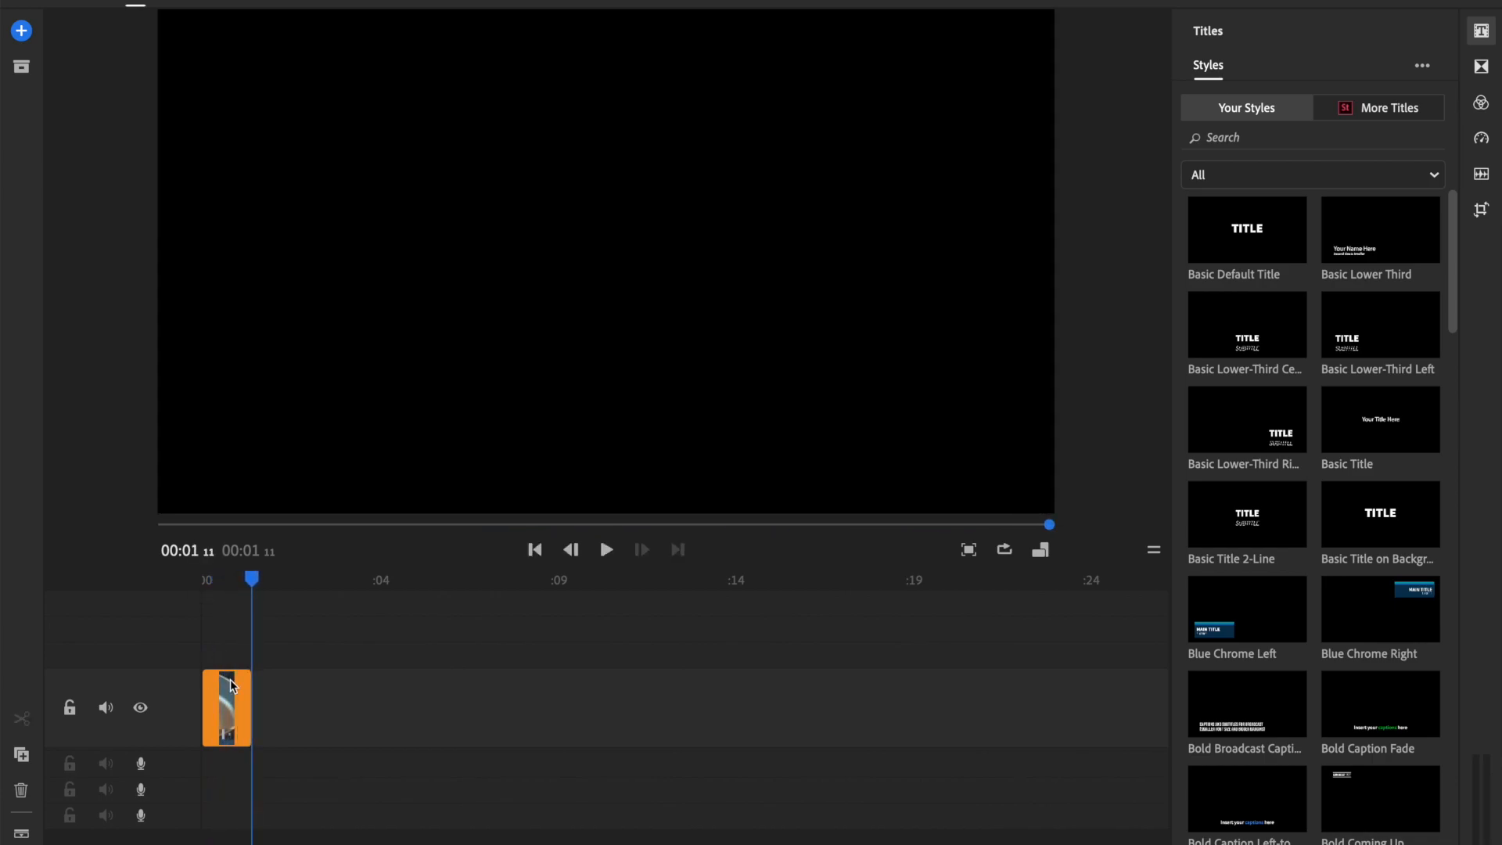
# Mute the oil-pouring clip's audio and play the clip back from the start
pyautogui.click(231, 684)
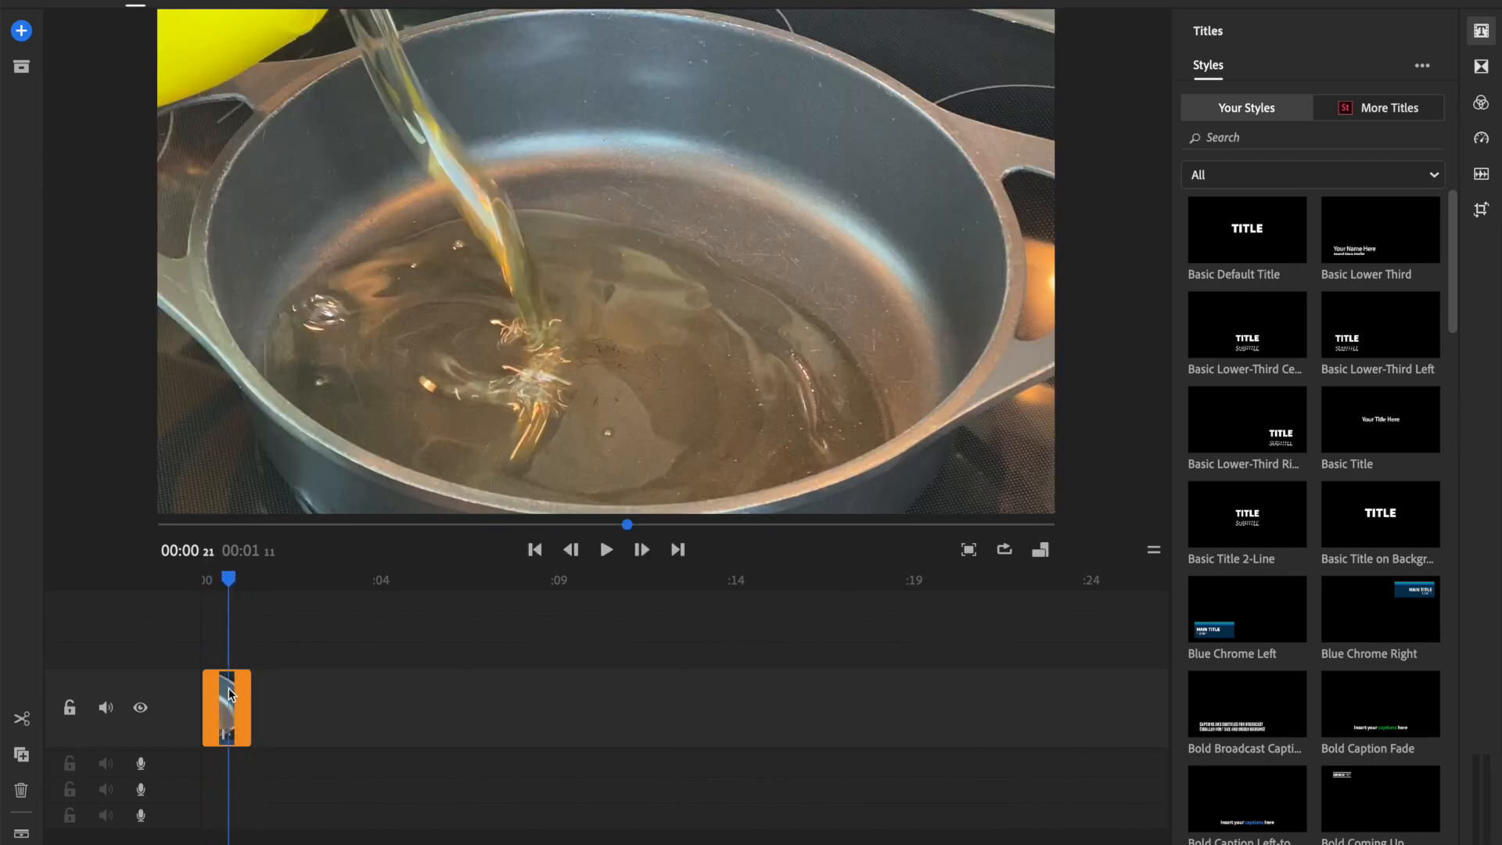
pyautogui.click(1482, 174)
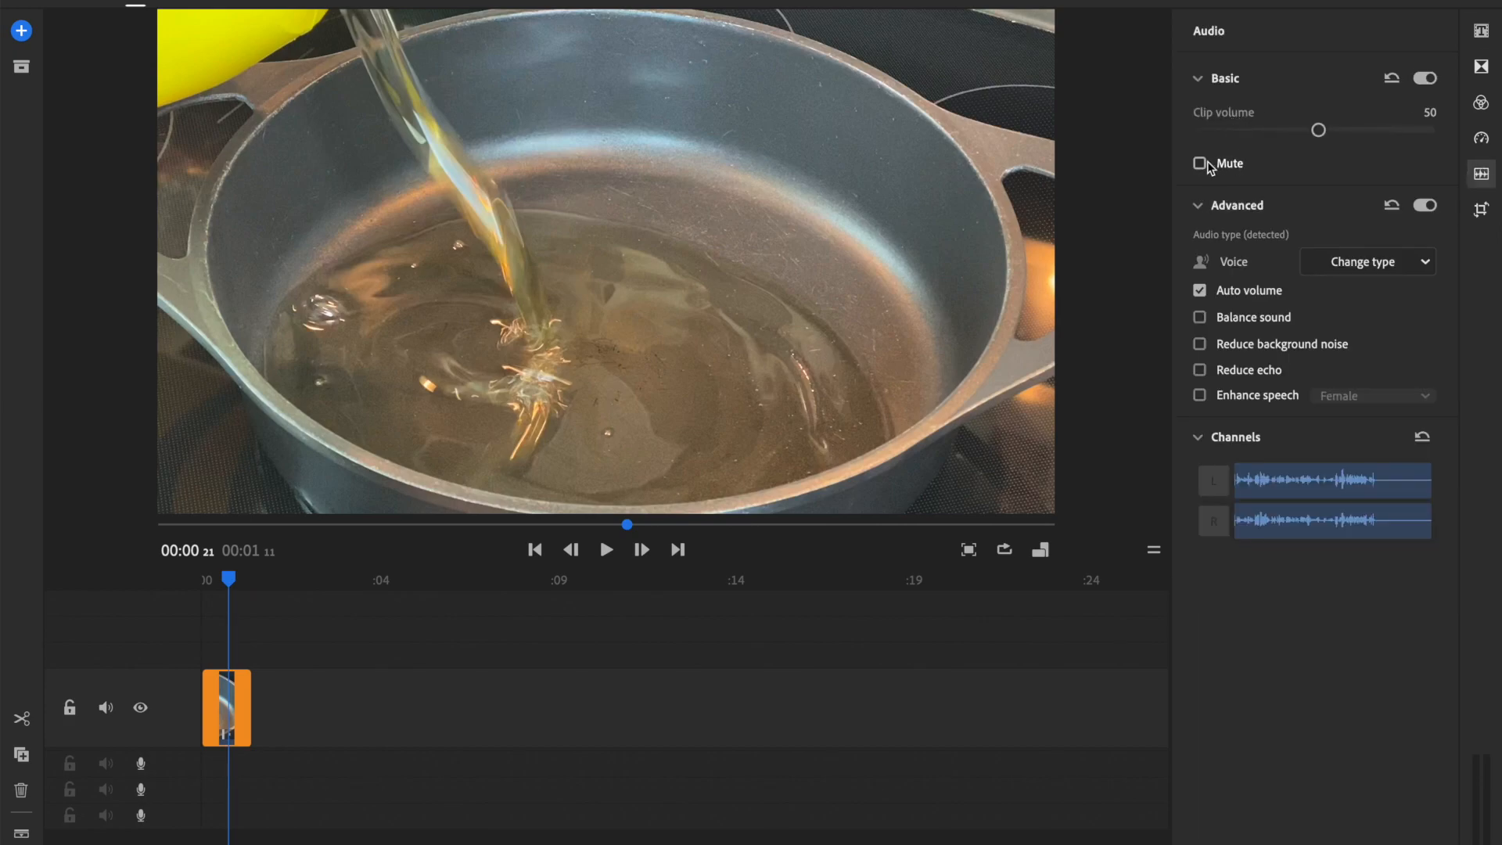
pyautogui.click(1200, 164)
pyautogui.moveTo(228, 581); pyautogui.dragTo(178, 590)
pyautogui.press('space')
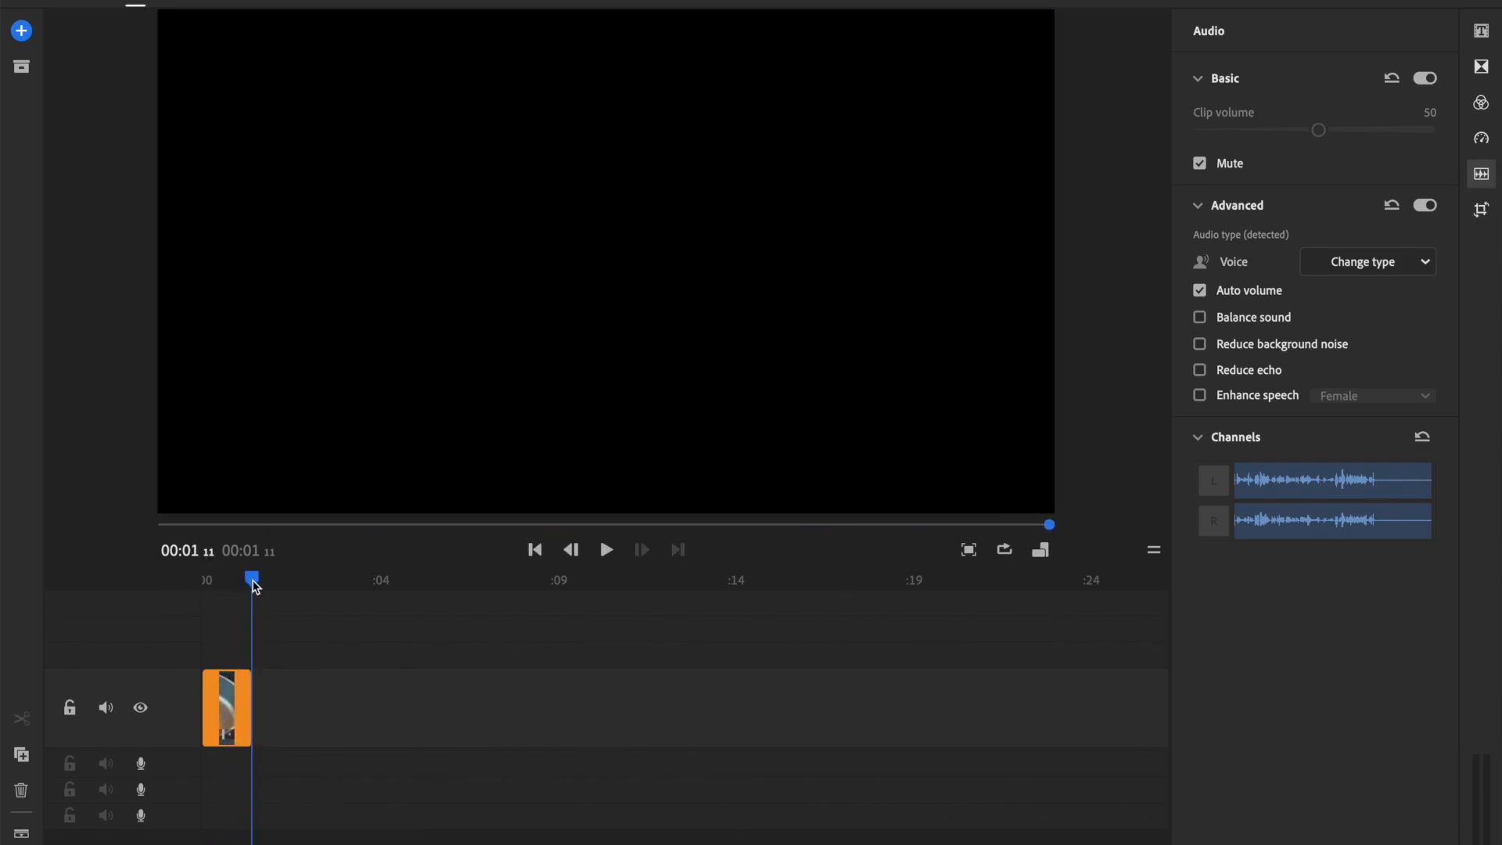
pyautogui.press('space')
# Replace the oil-pouring clip on the timeline with the "seasoning" video from the Chuletas cooking folder
pyautogui.click(22, 33)
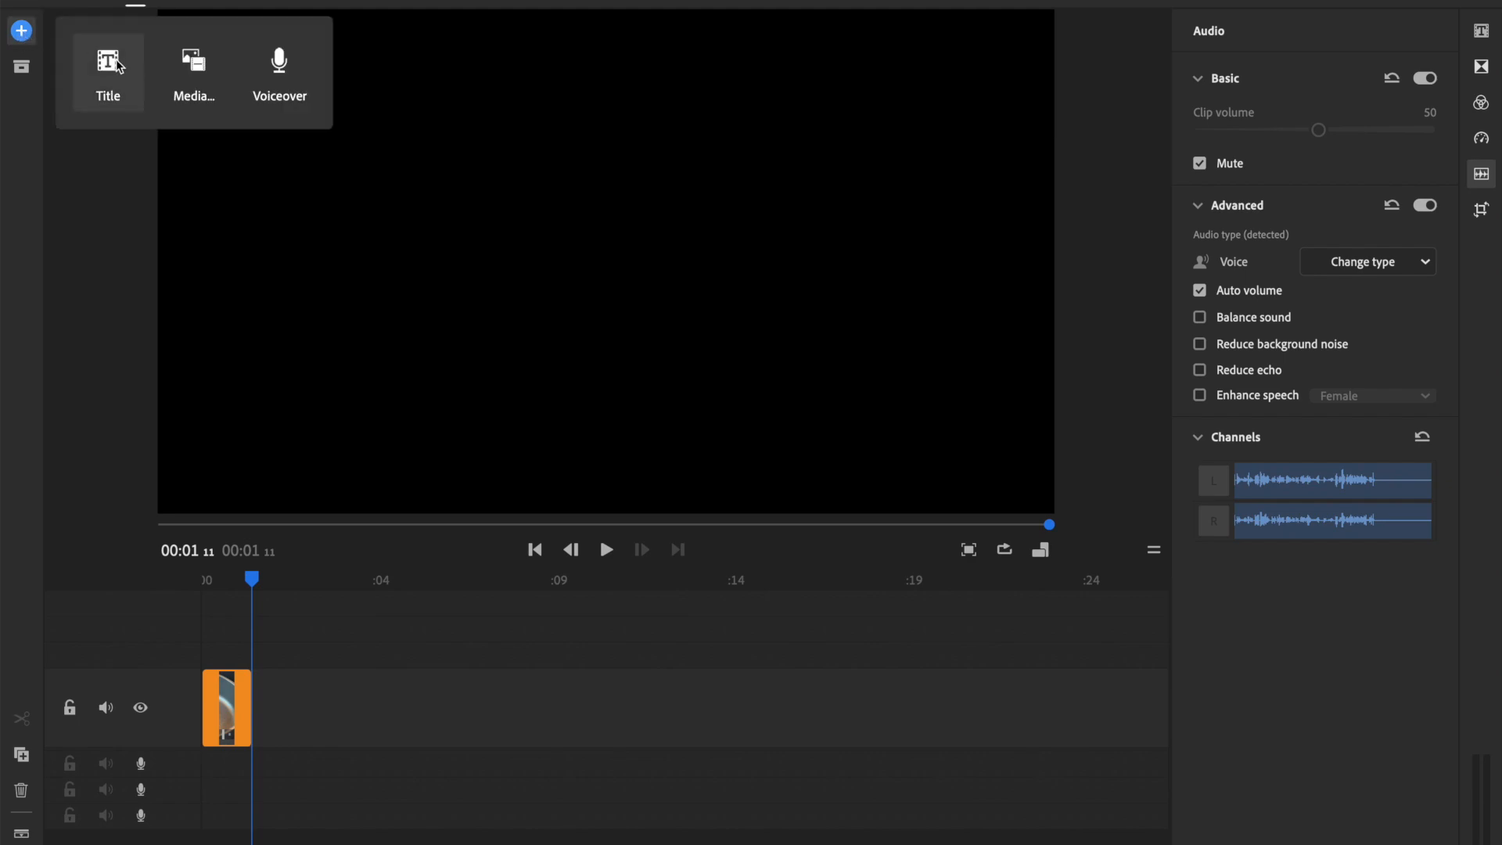
pyautogui.click(190, 76)
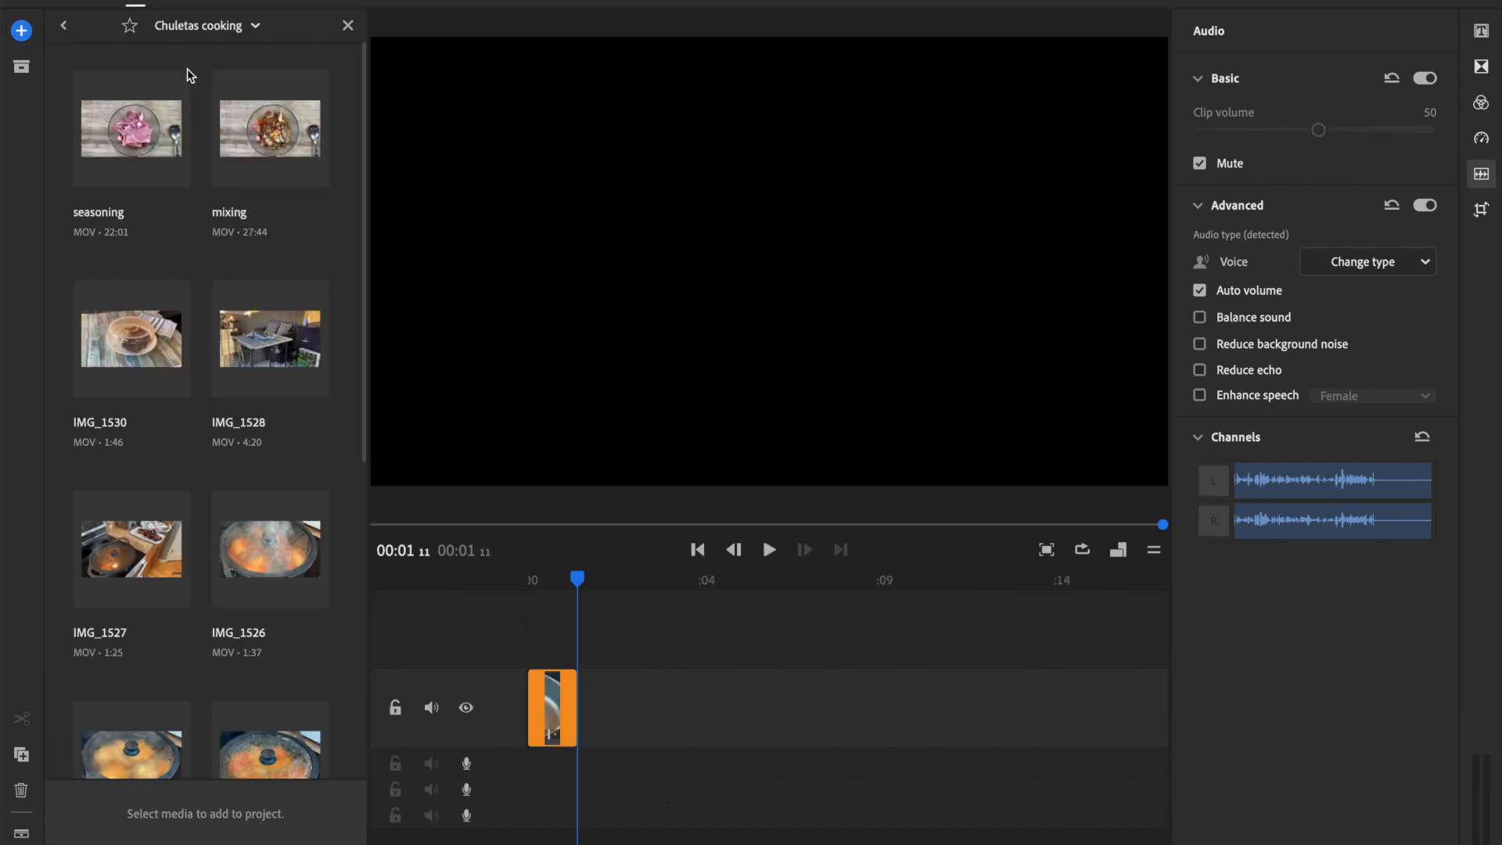
pyautogui.scroll(-5, 251, 438)
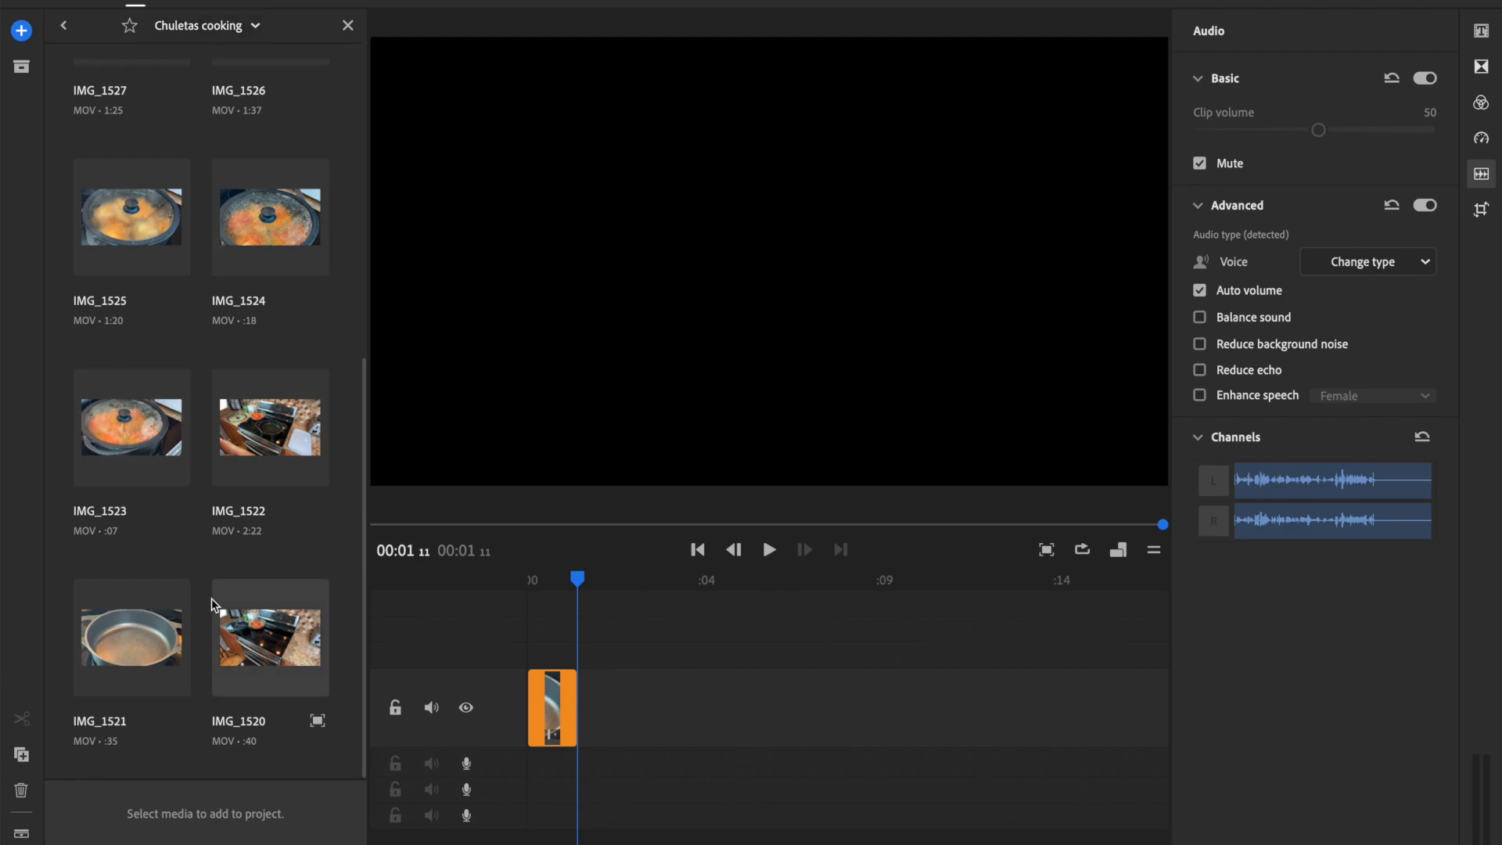
pyautogui.scroll(5, 213, 604)
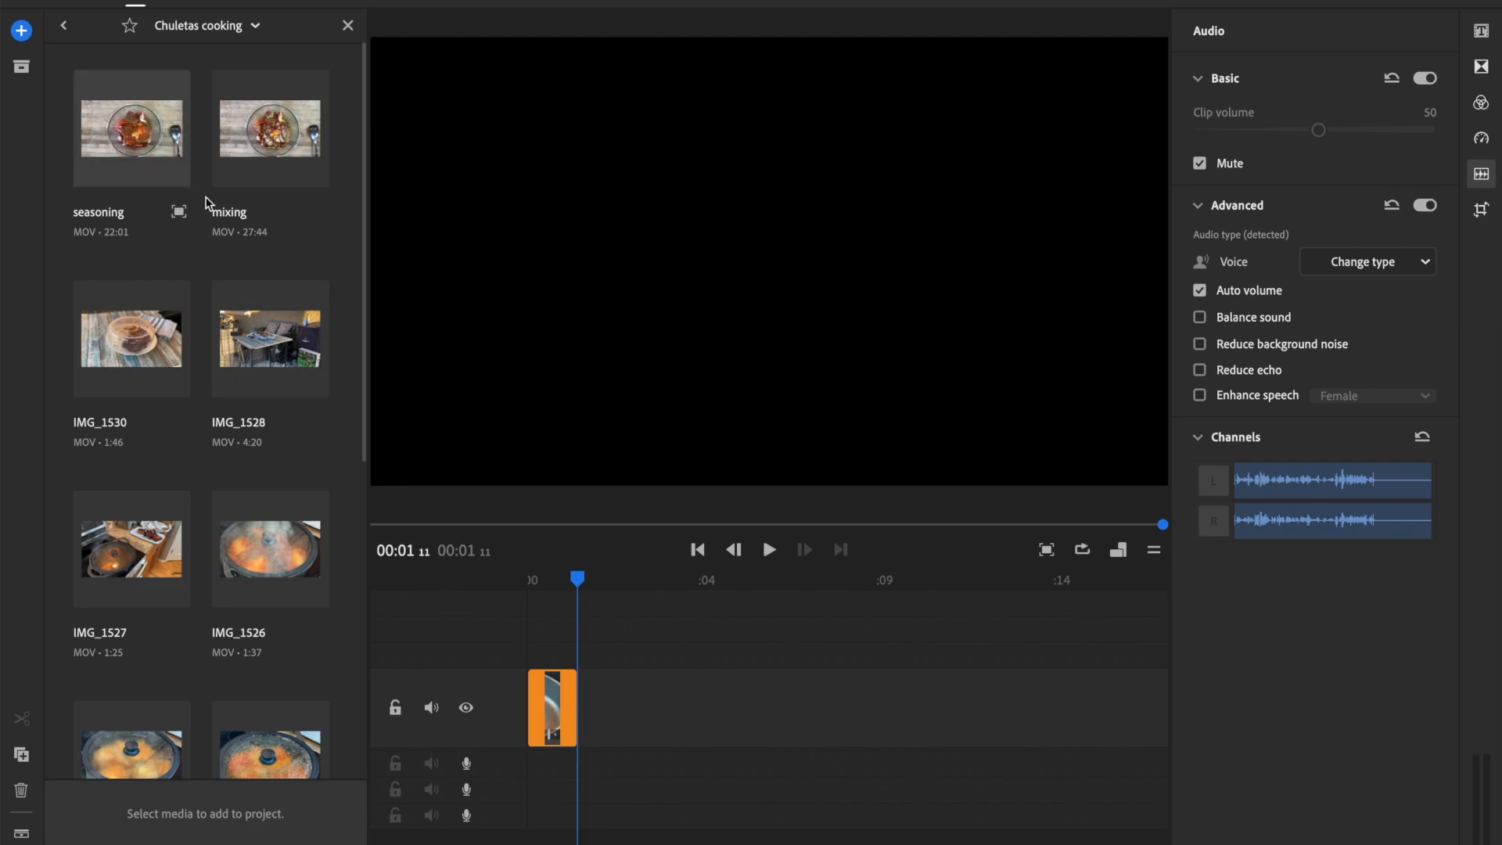
pyautogui.click(553, 716)
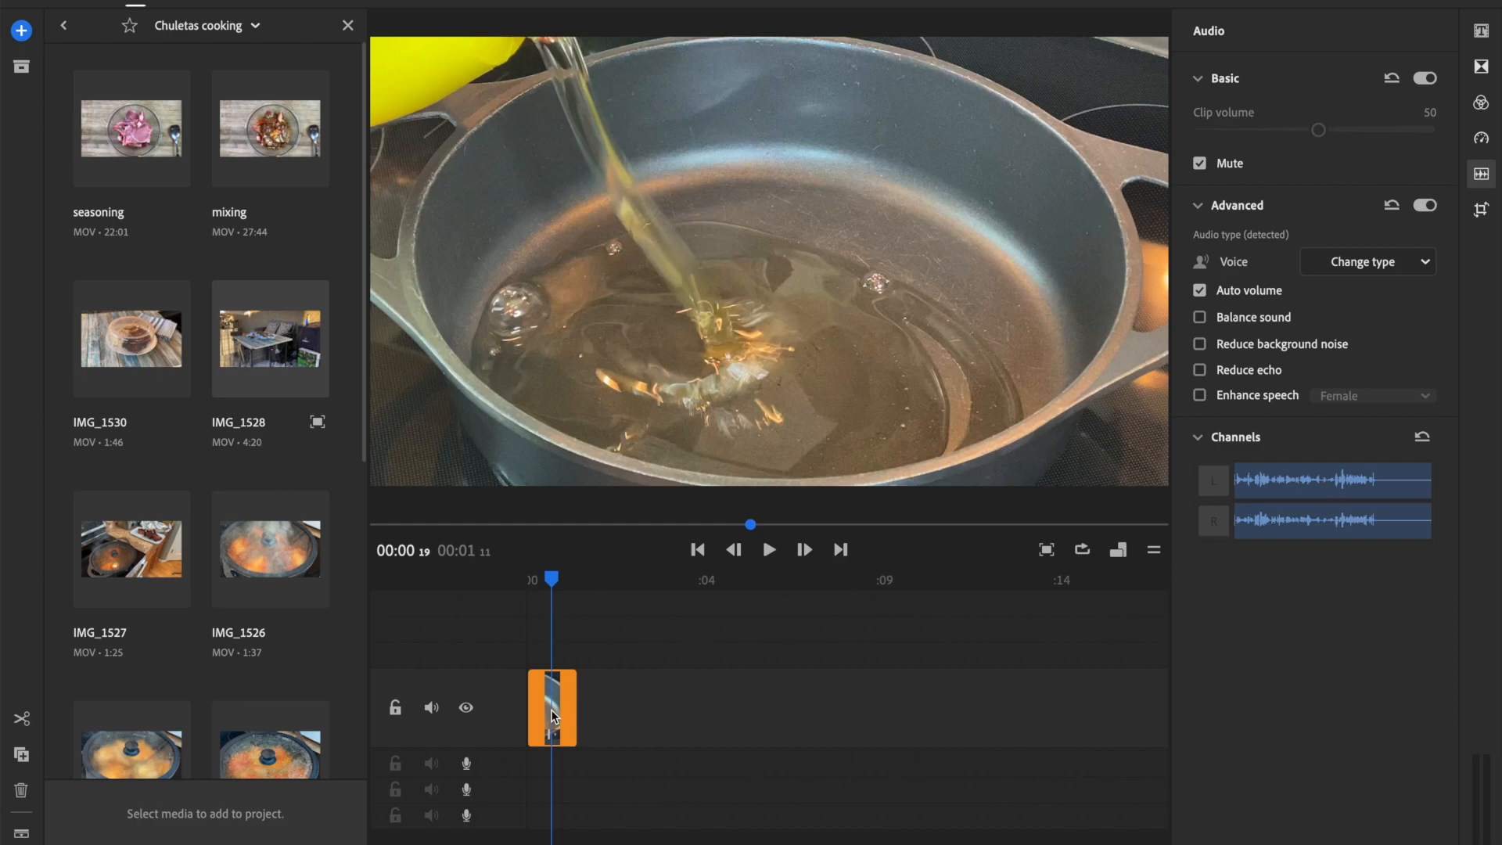
pyautogui.press('Delete')
pyautogui.moveTo(103, 135); pyautogui.dragTo(413, 738)
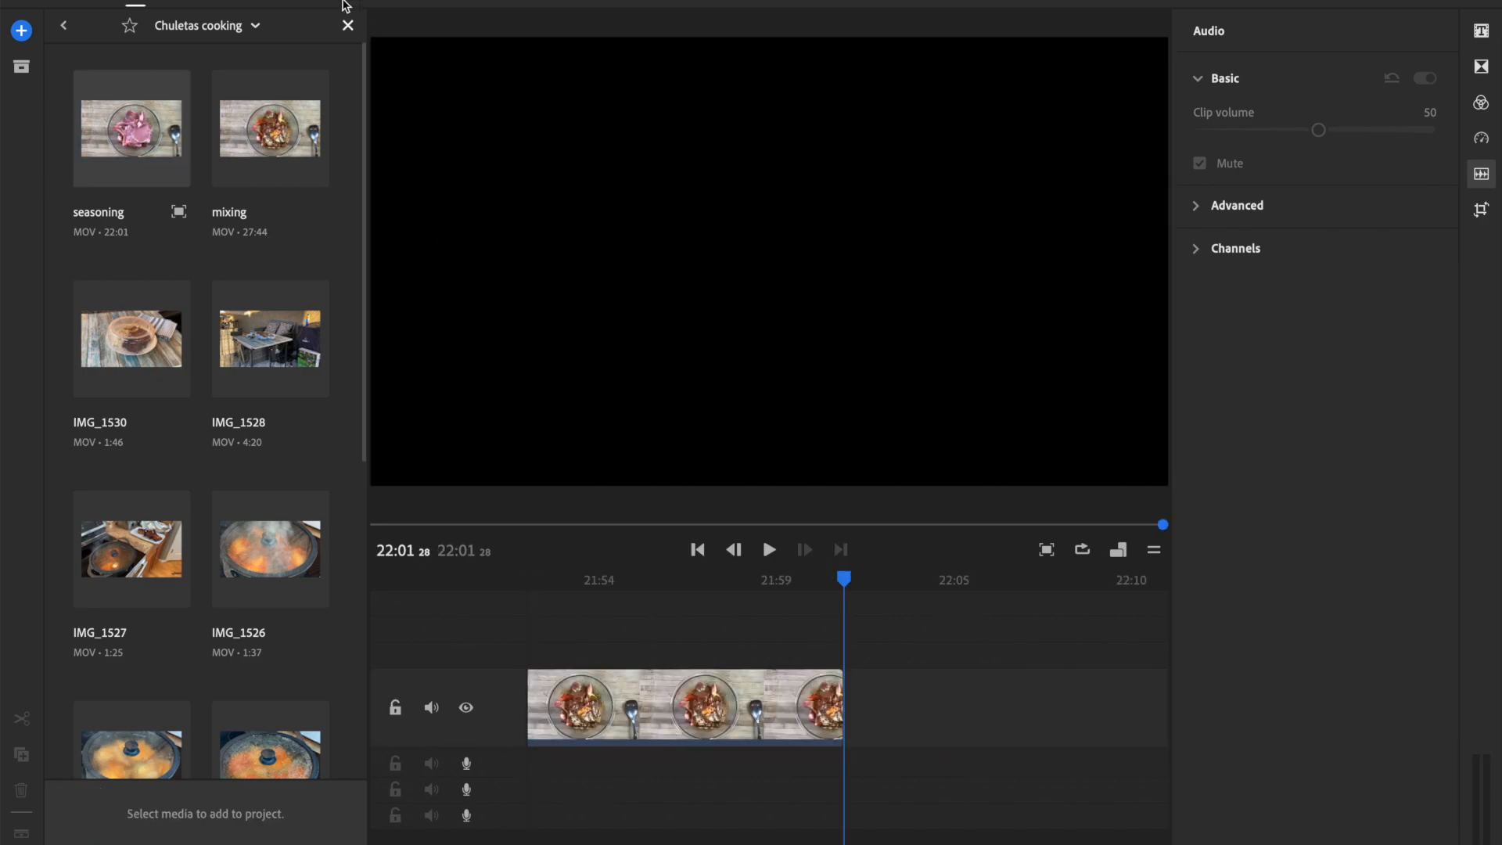
pyautogui.click(349, 26)
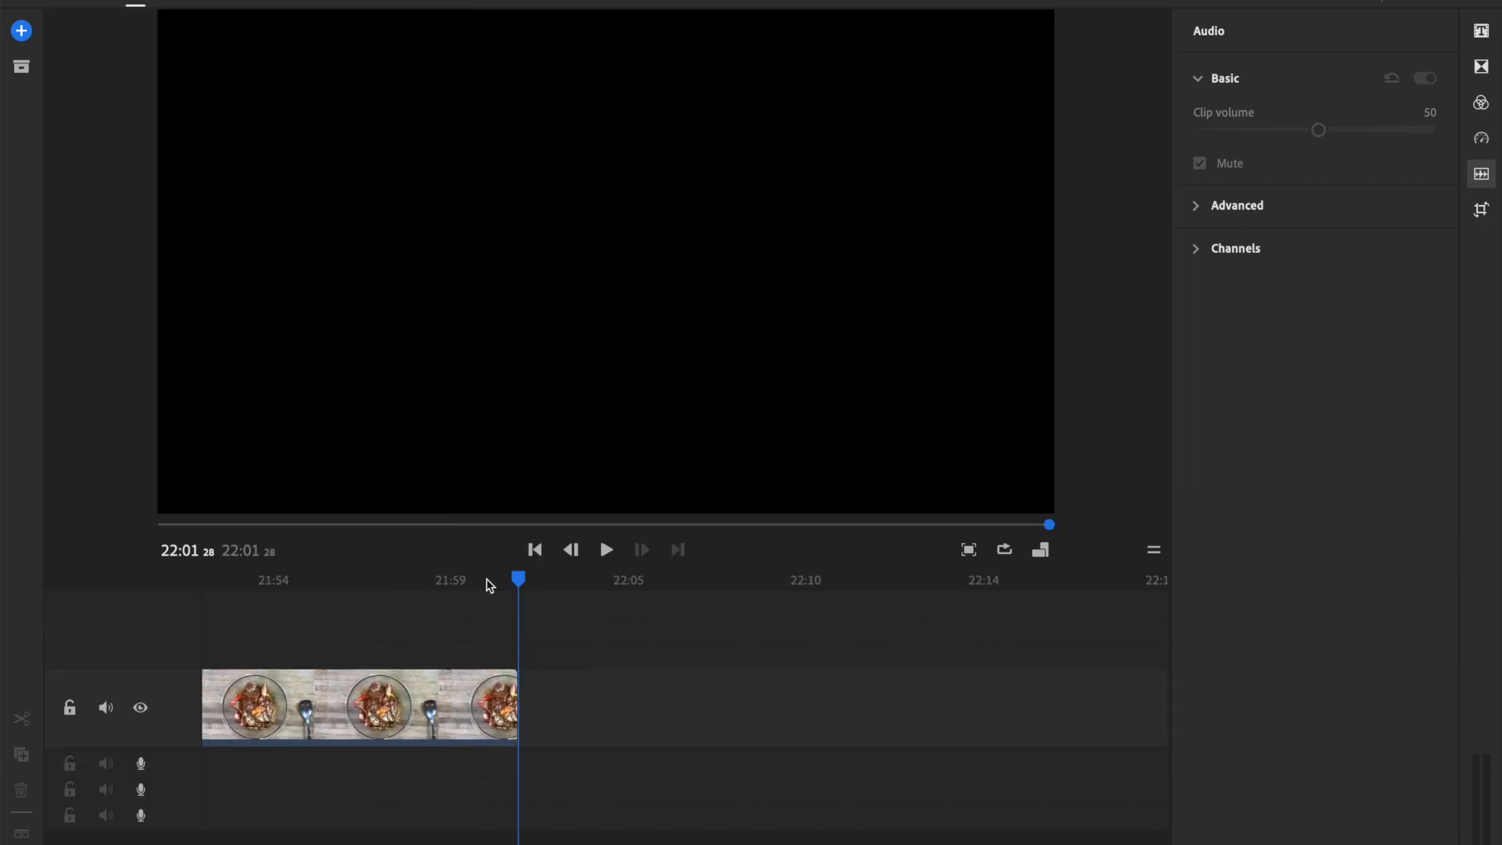
# Preview the seasoning clip at normal speed from about 6:32, with the raw meat in the bowl
pyautogui.moveTo(520, 582); pyautogui.dragTo(647, 602)
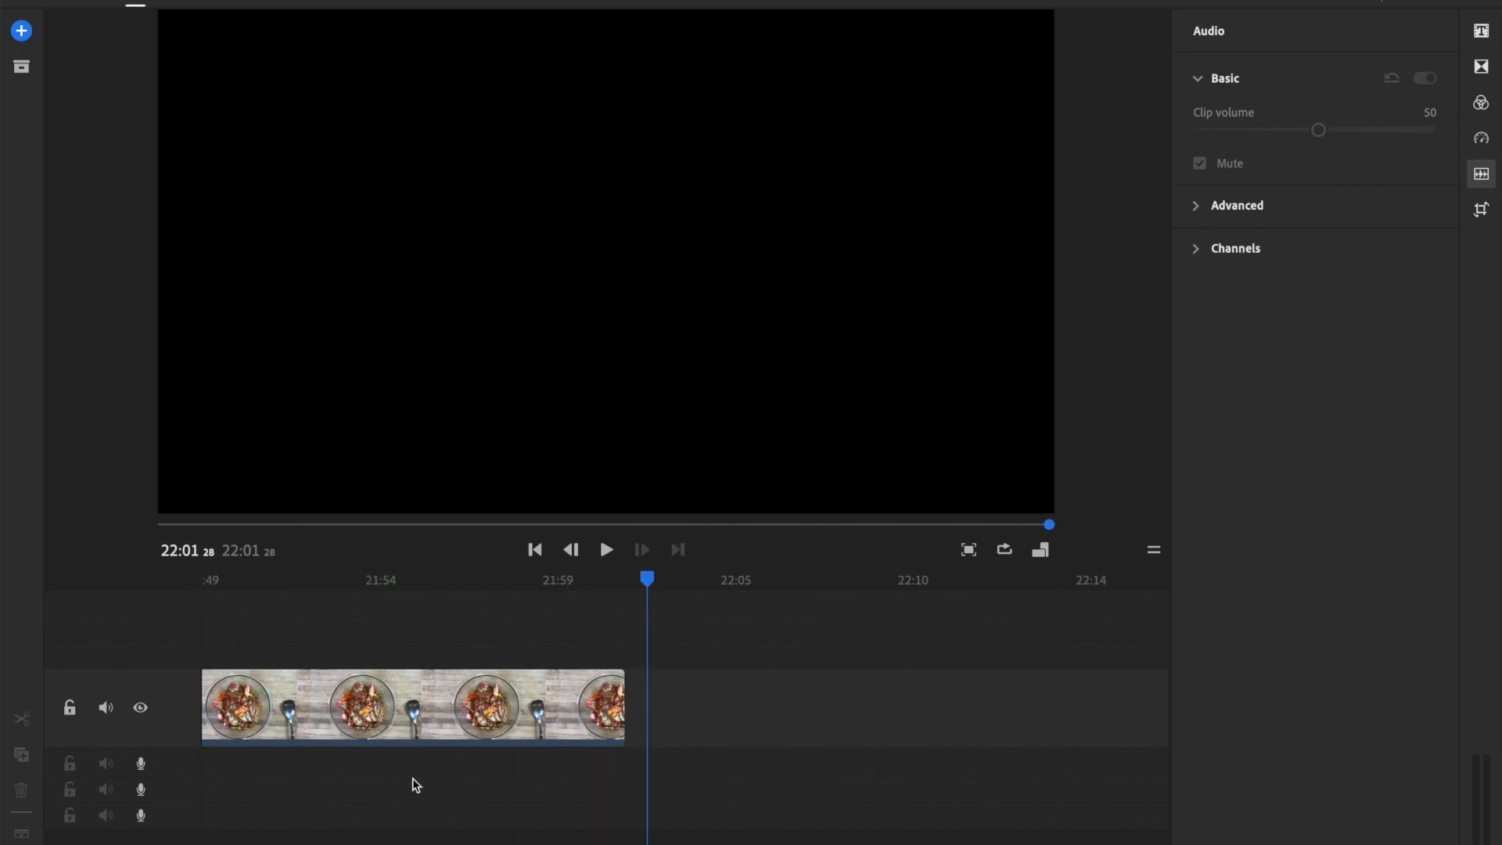
pyautogui.scroll(10, 412, 731)
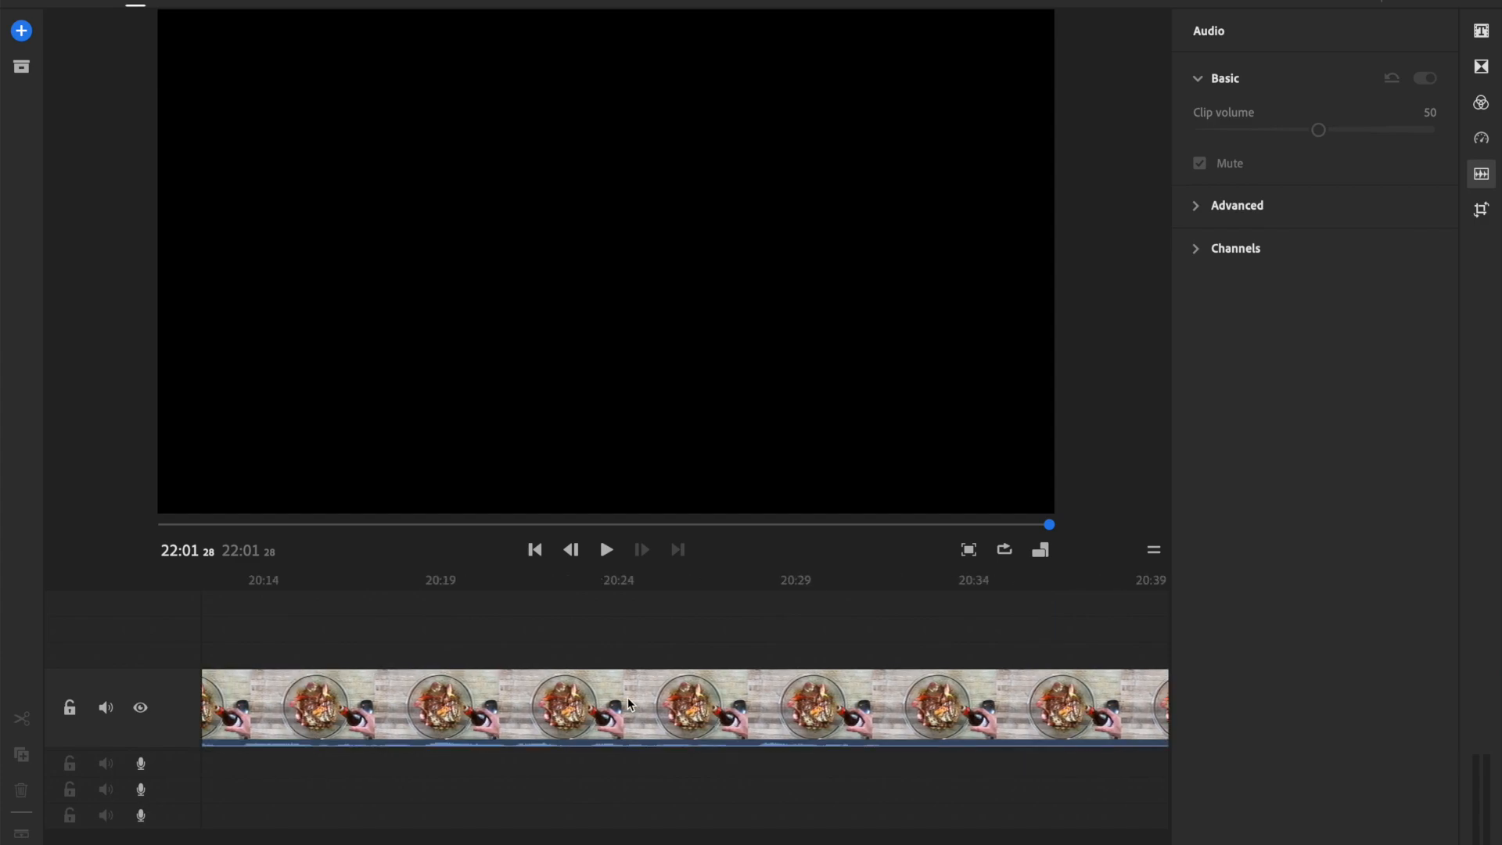
pyautogui.scroll(20, 628, 703)
pyautogui.scroll(15, 629, 703)
pyautogui.click(481, 692)
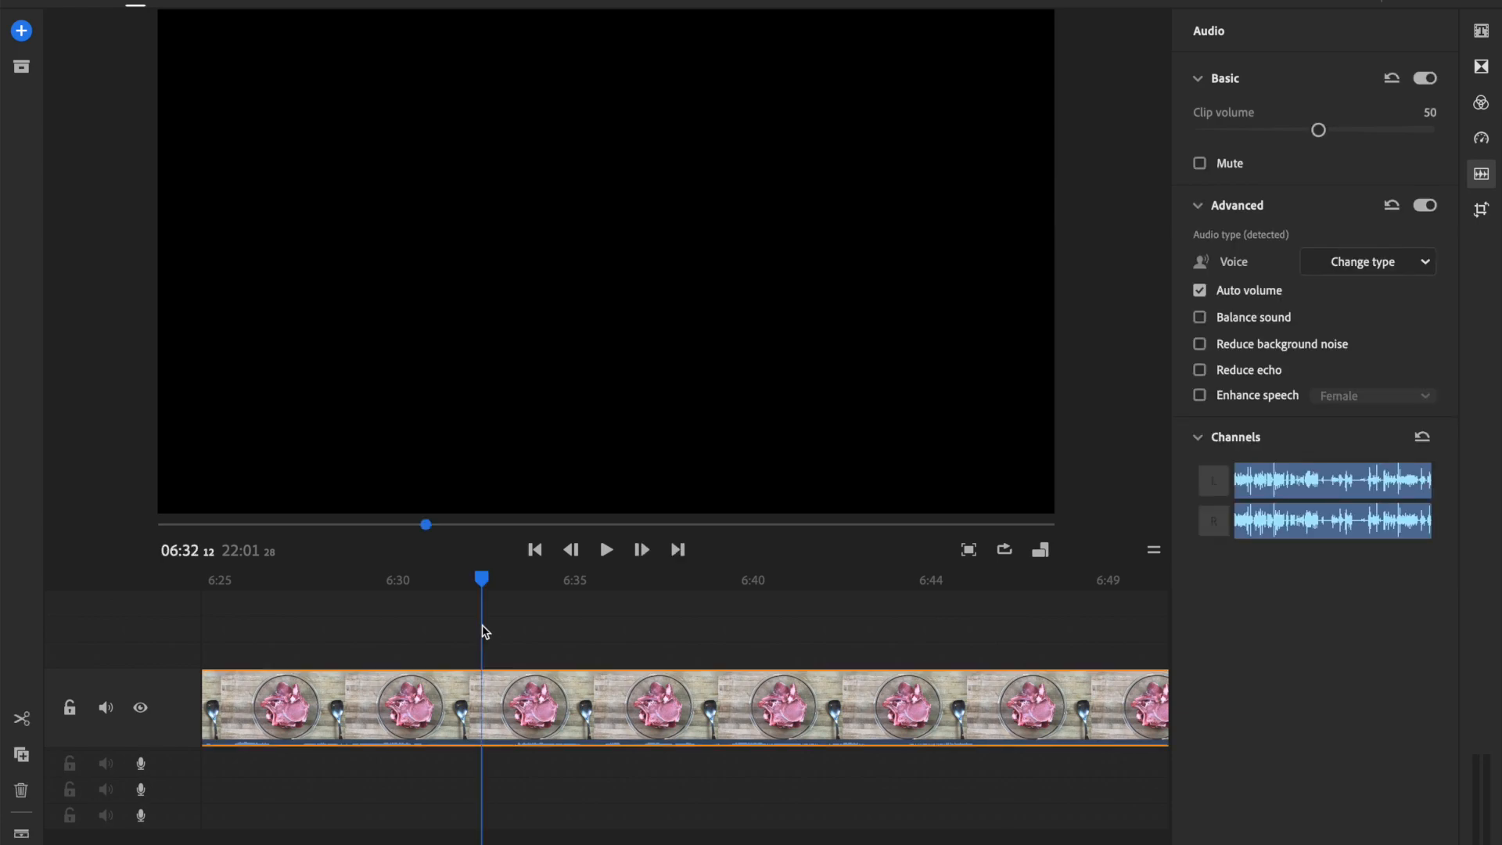
pyautogui.press('space')
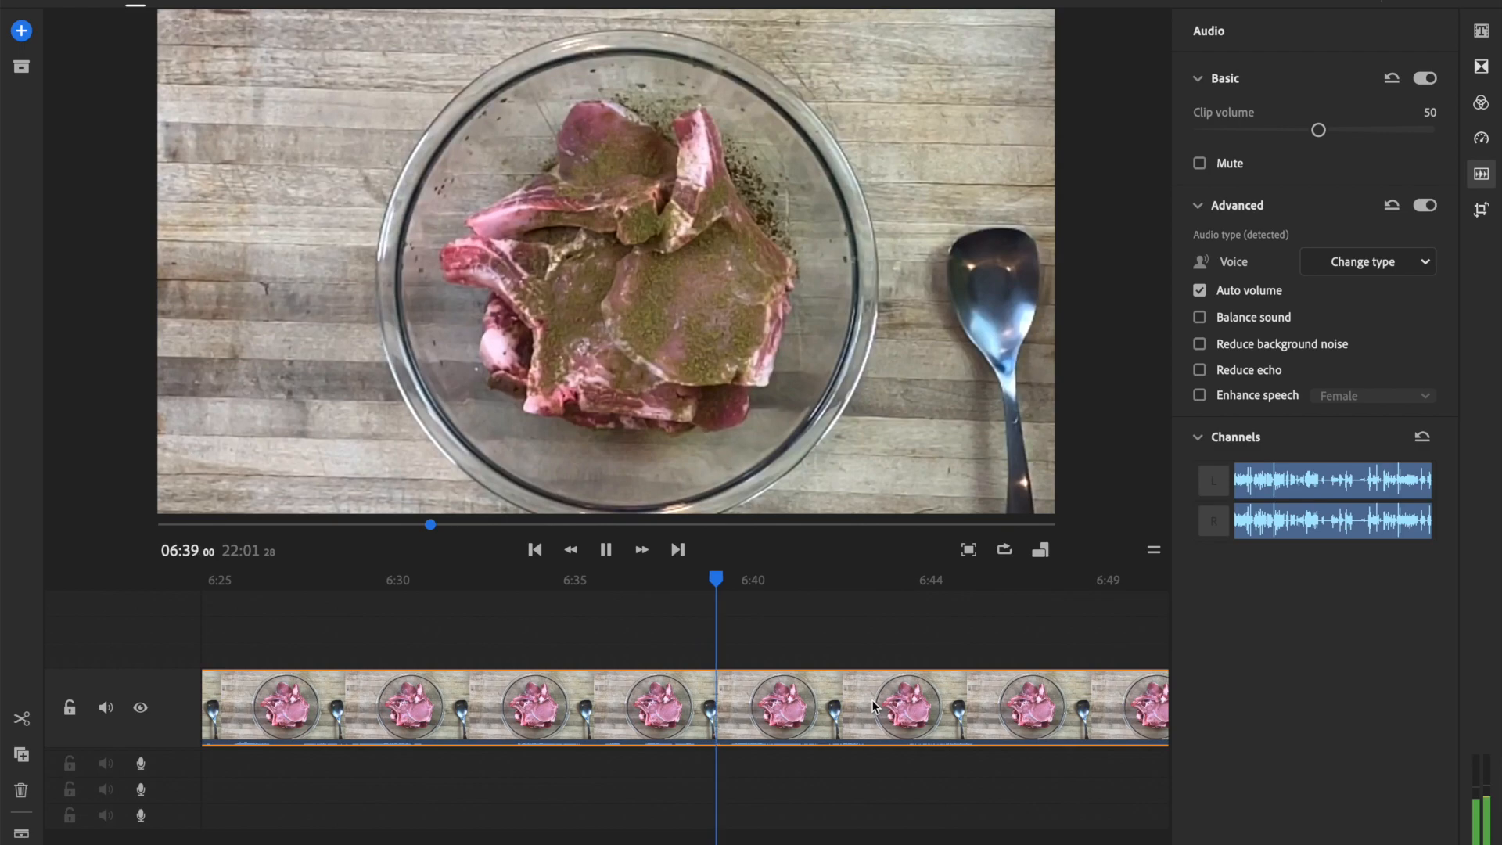
pyautogui.click(876, 720)
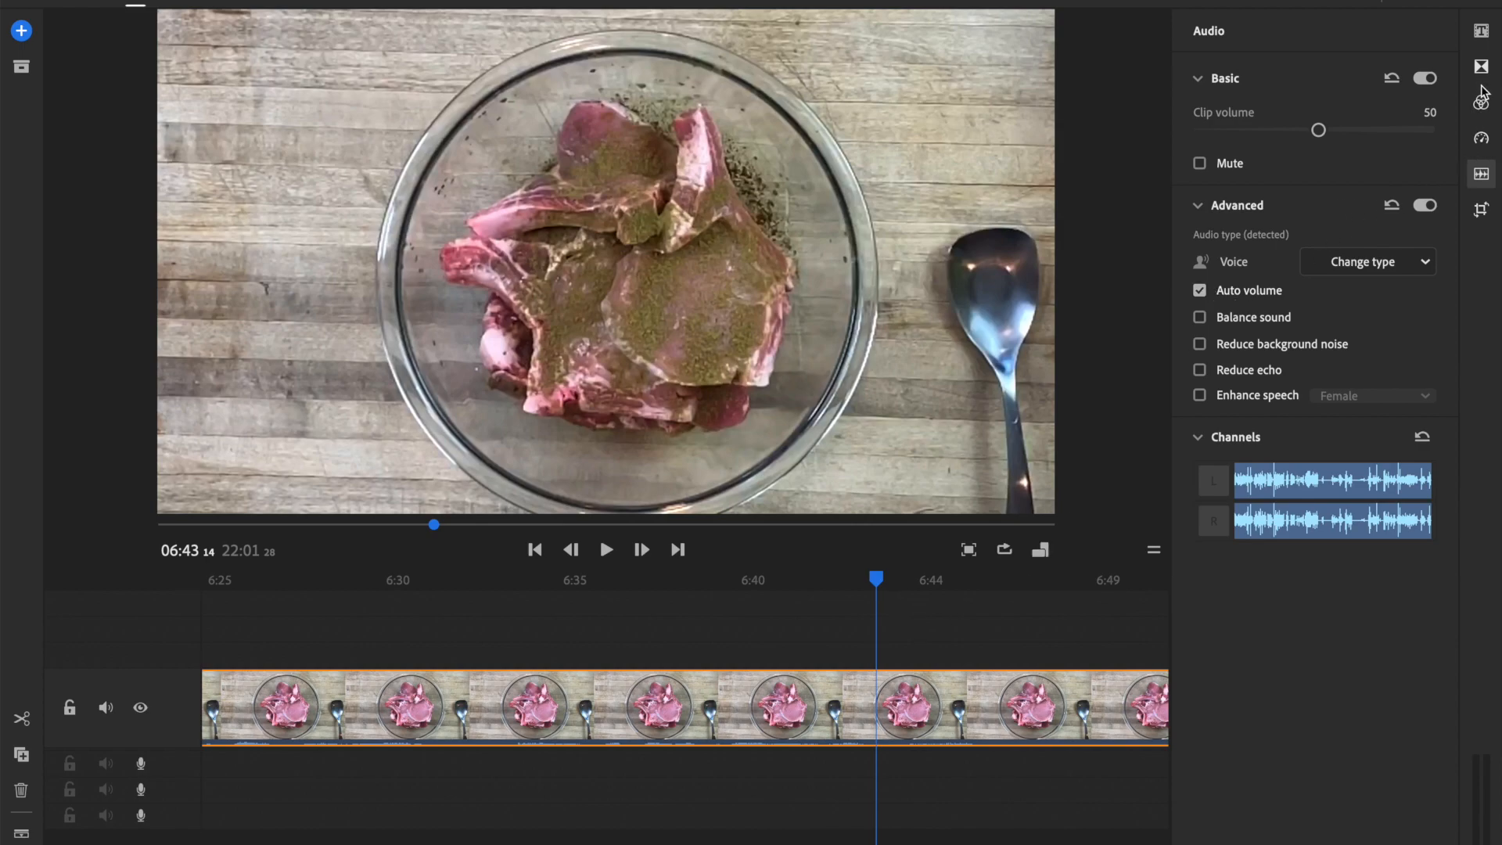
# Set the speed of the entire seasoning clip to 400%
pyautogui.click(1481, 139)
pyautogui.moveTo(1320, 148); pyautogui.dragTo(1385, 165)
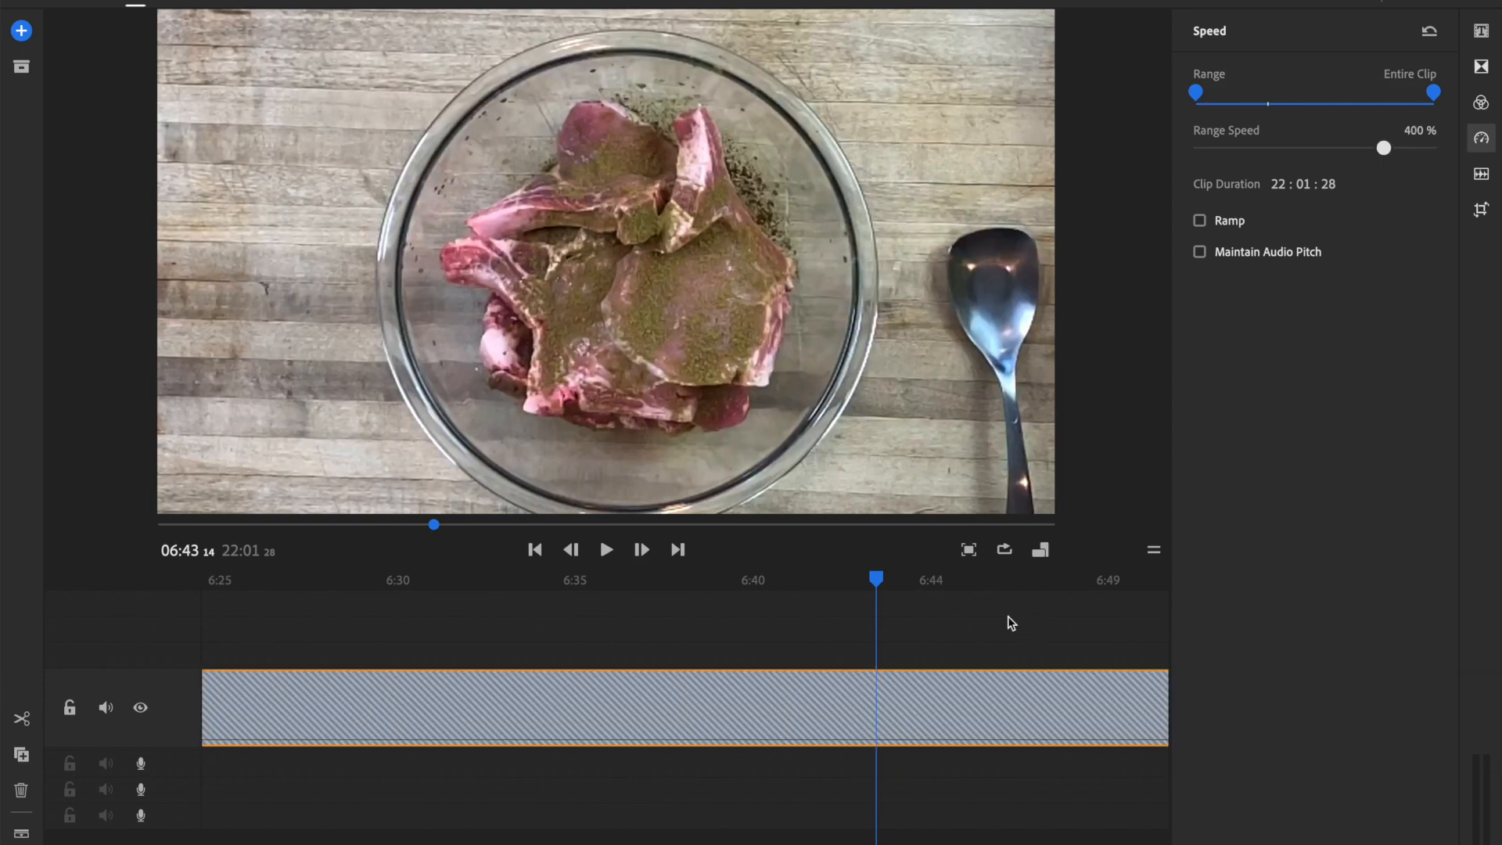
pyautogui.press('Delete')
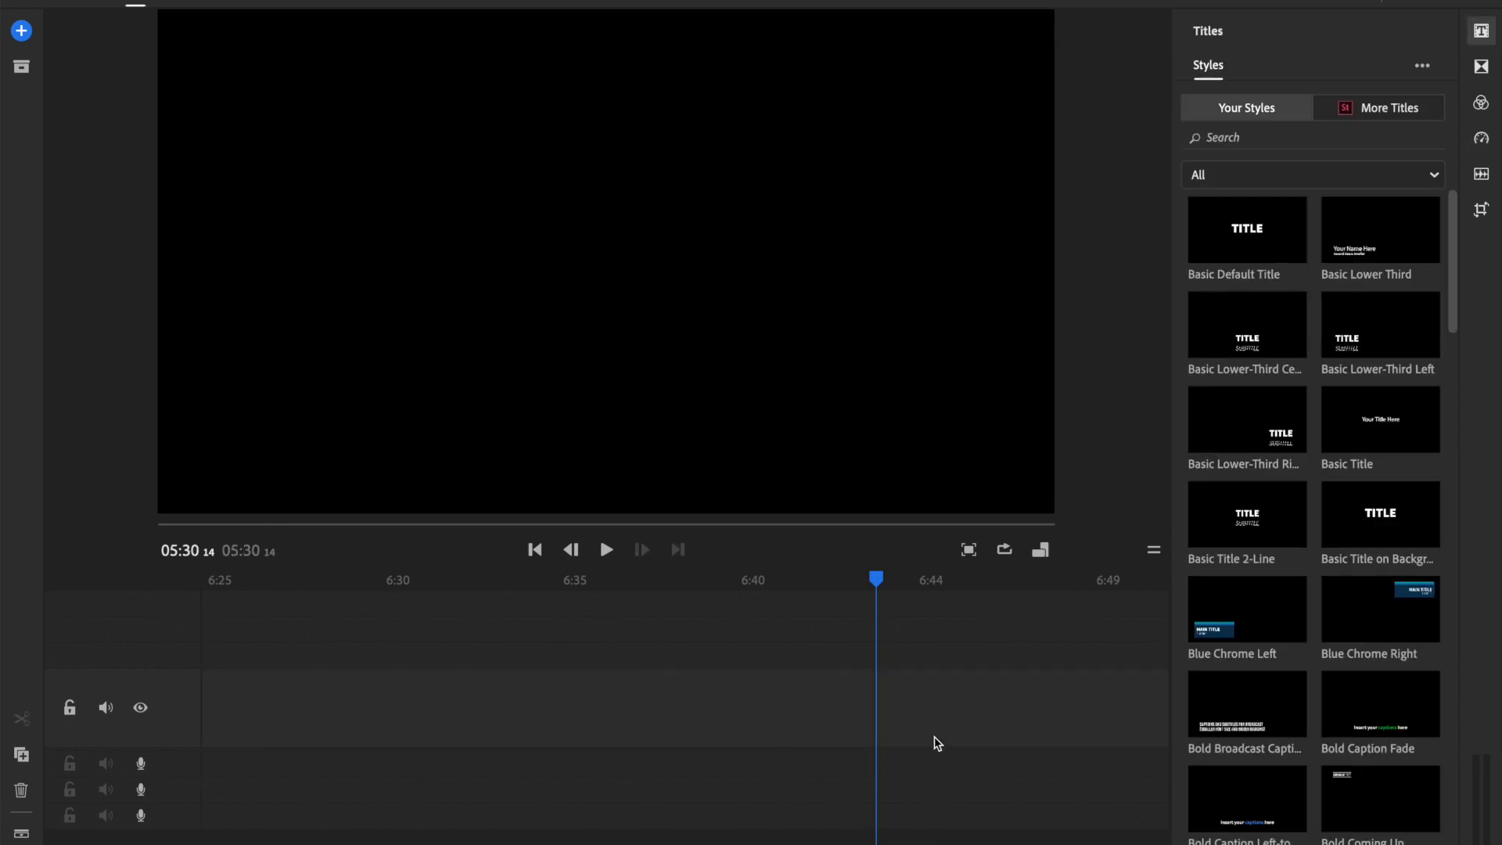
# Return to the beginning of the seasoning clip and play it to check the new speed
pyautogui.moveTo(877, 579); pyautogui.dragTo(122, 595)
pyautogui.scroll(2, 123, 596)
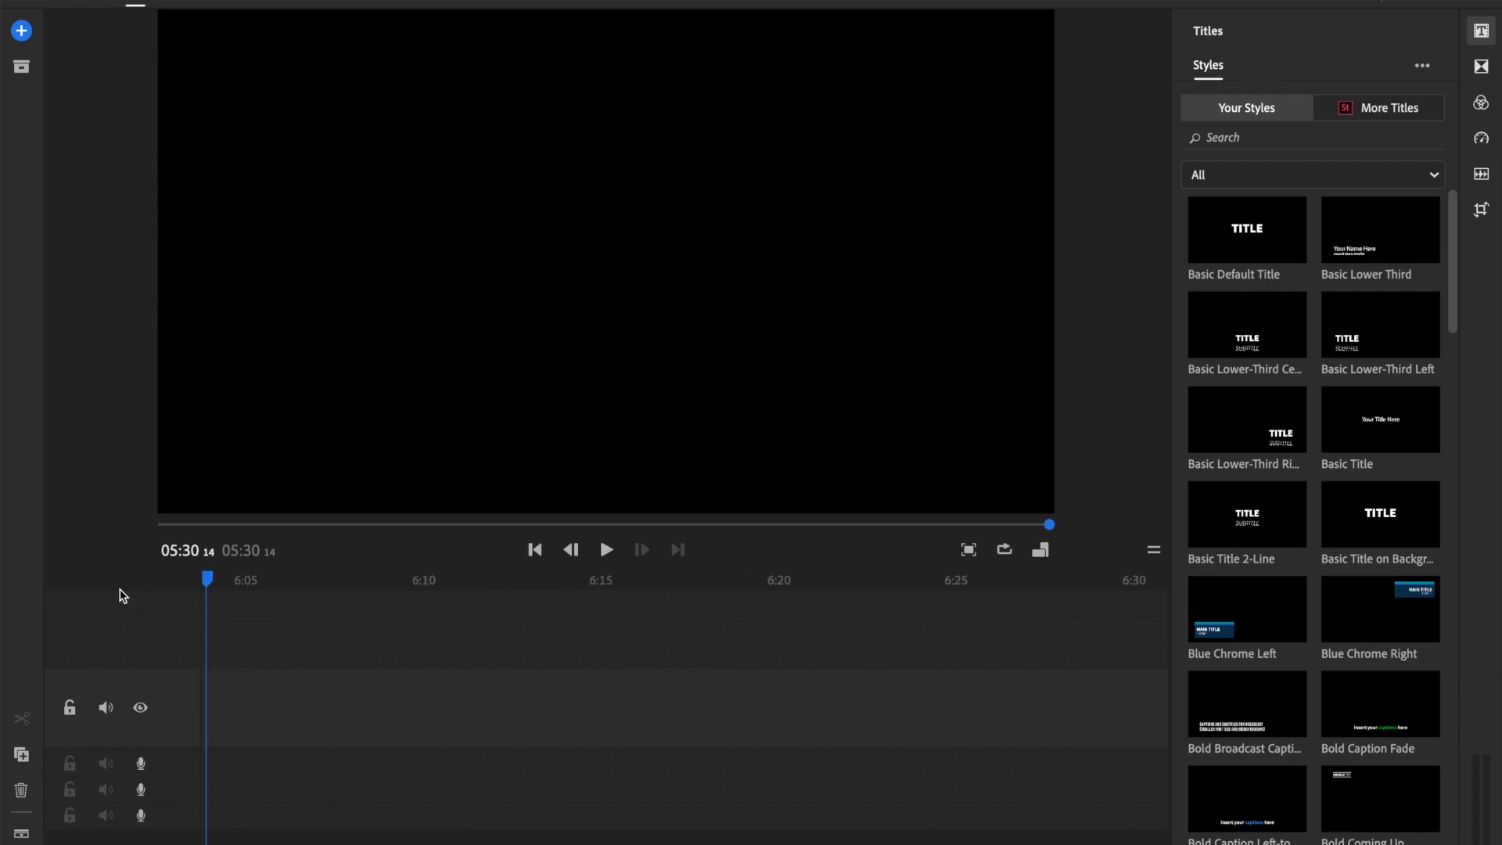
pyautogui.scroll(10, 464, 698)
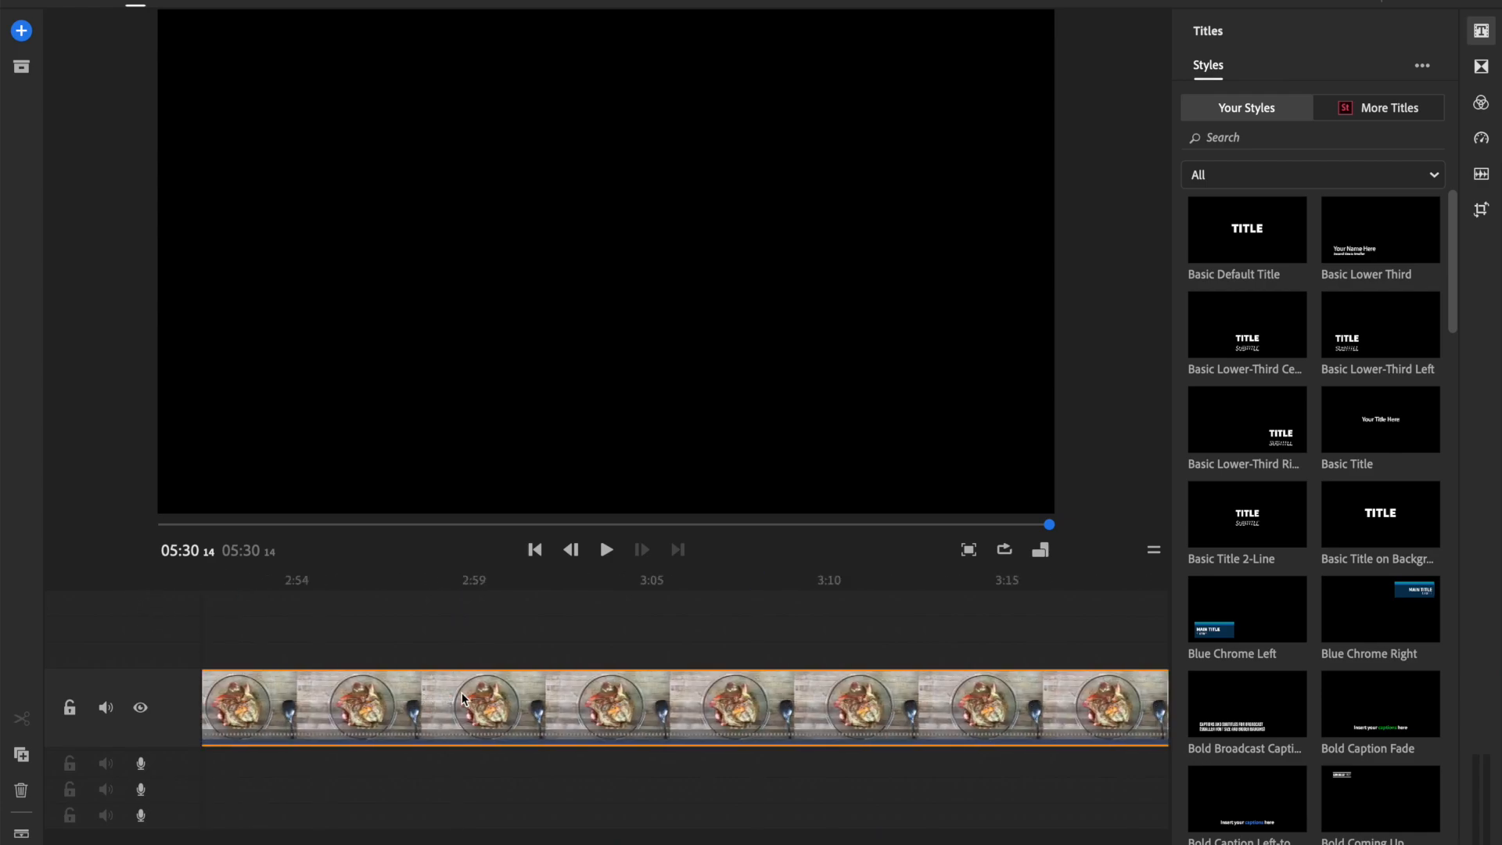
pyautogui.click(230, 630)
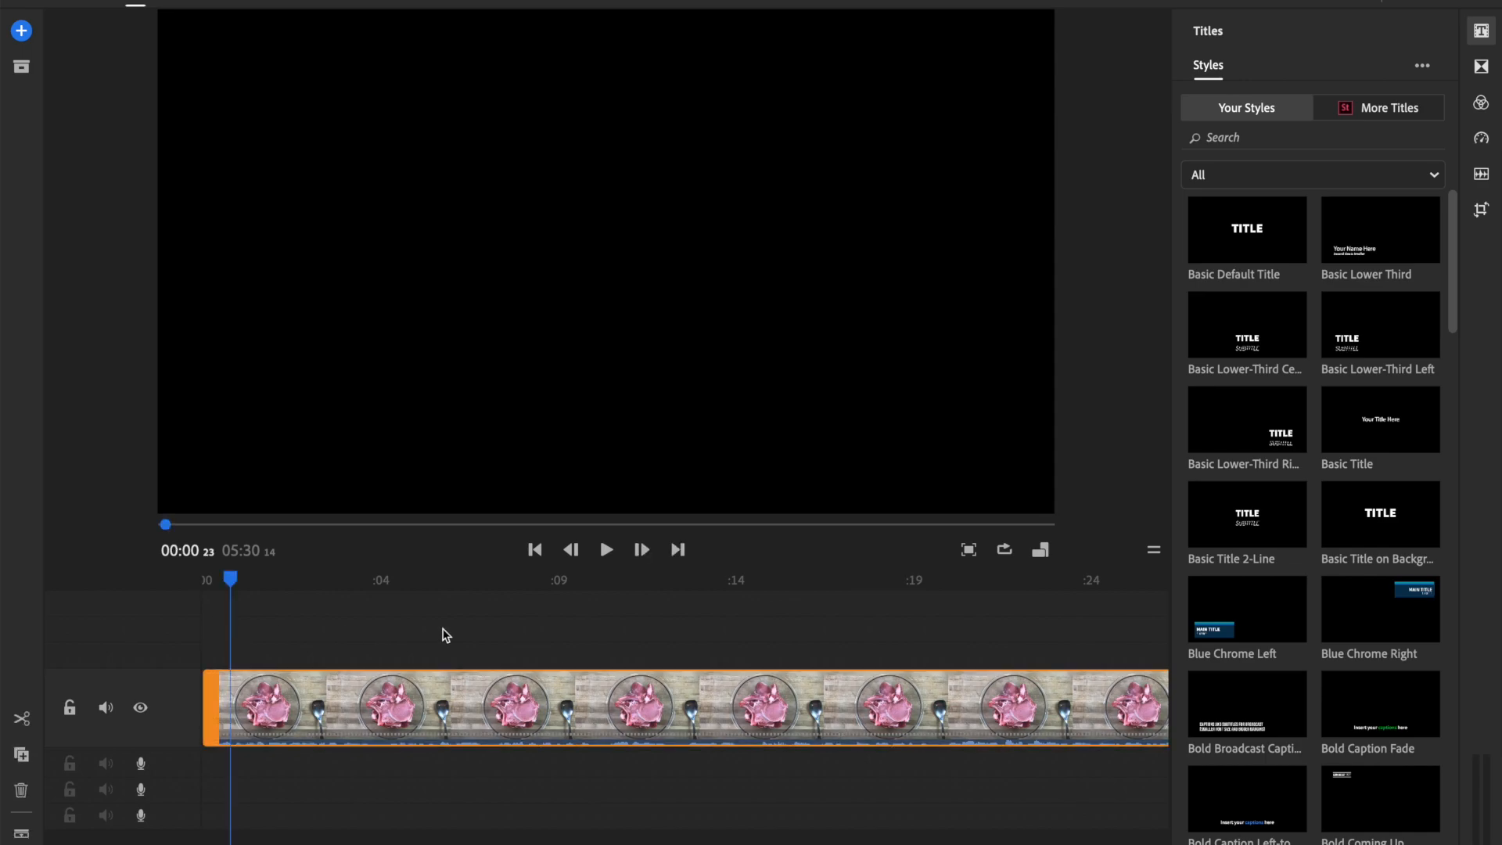
pyautogui.click(231, 579)
pyautogui.moveTo(230, 579); pyautogui.dragTo(204, 580)
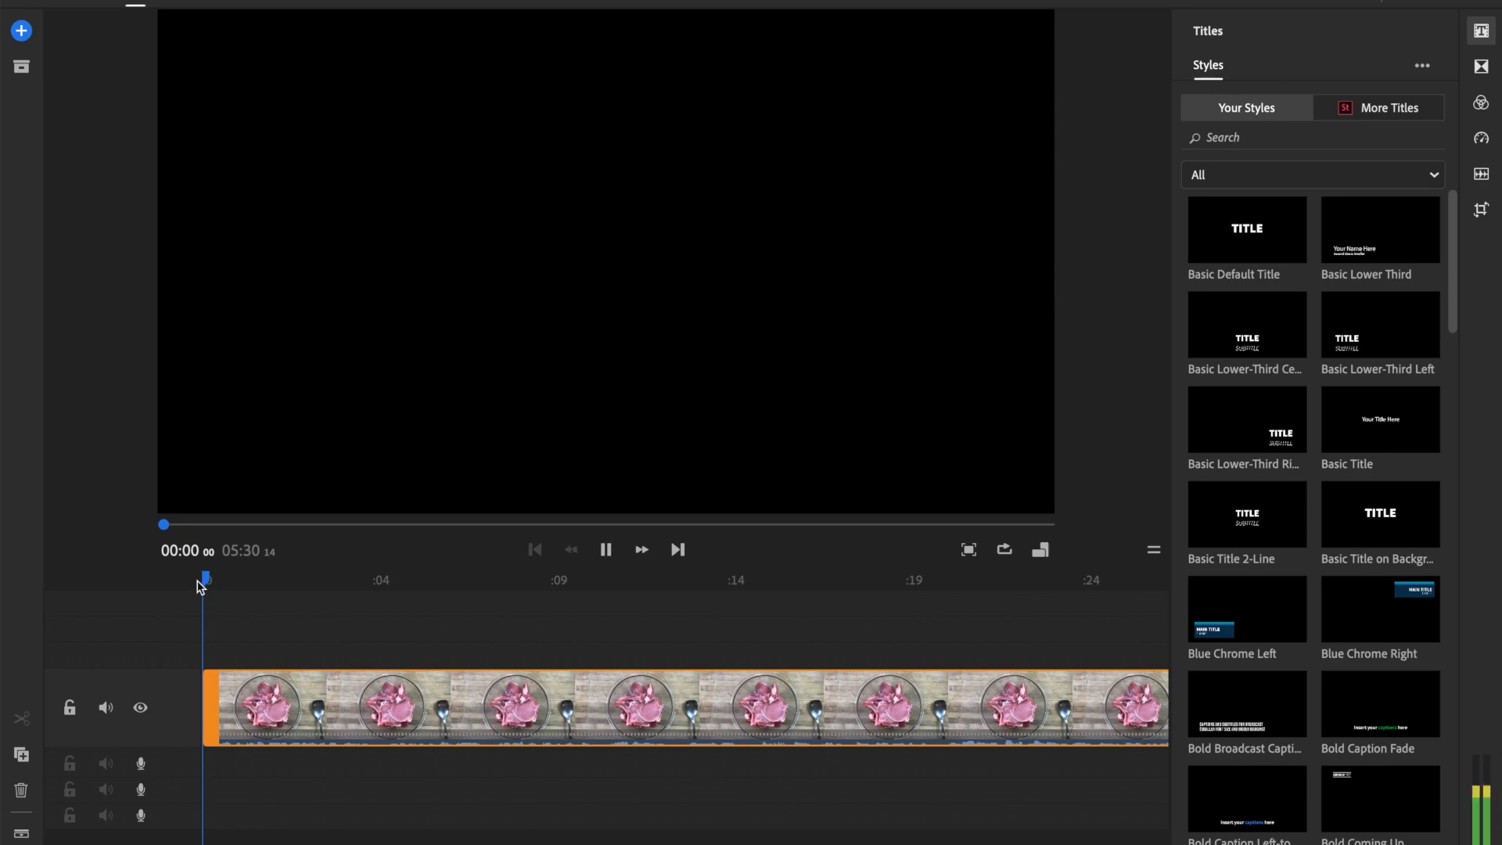
# Set the speed of the entire seasoning clip to 600% and replay it from the beginning
pyautogui.press('space')
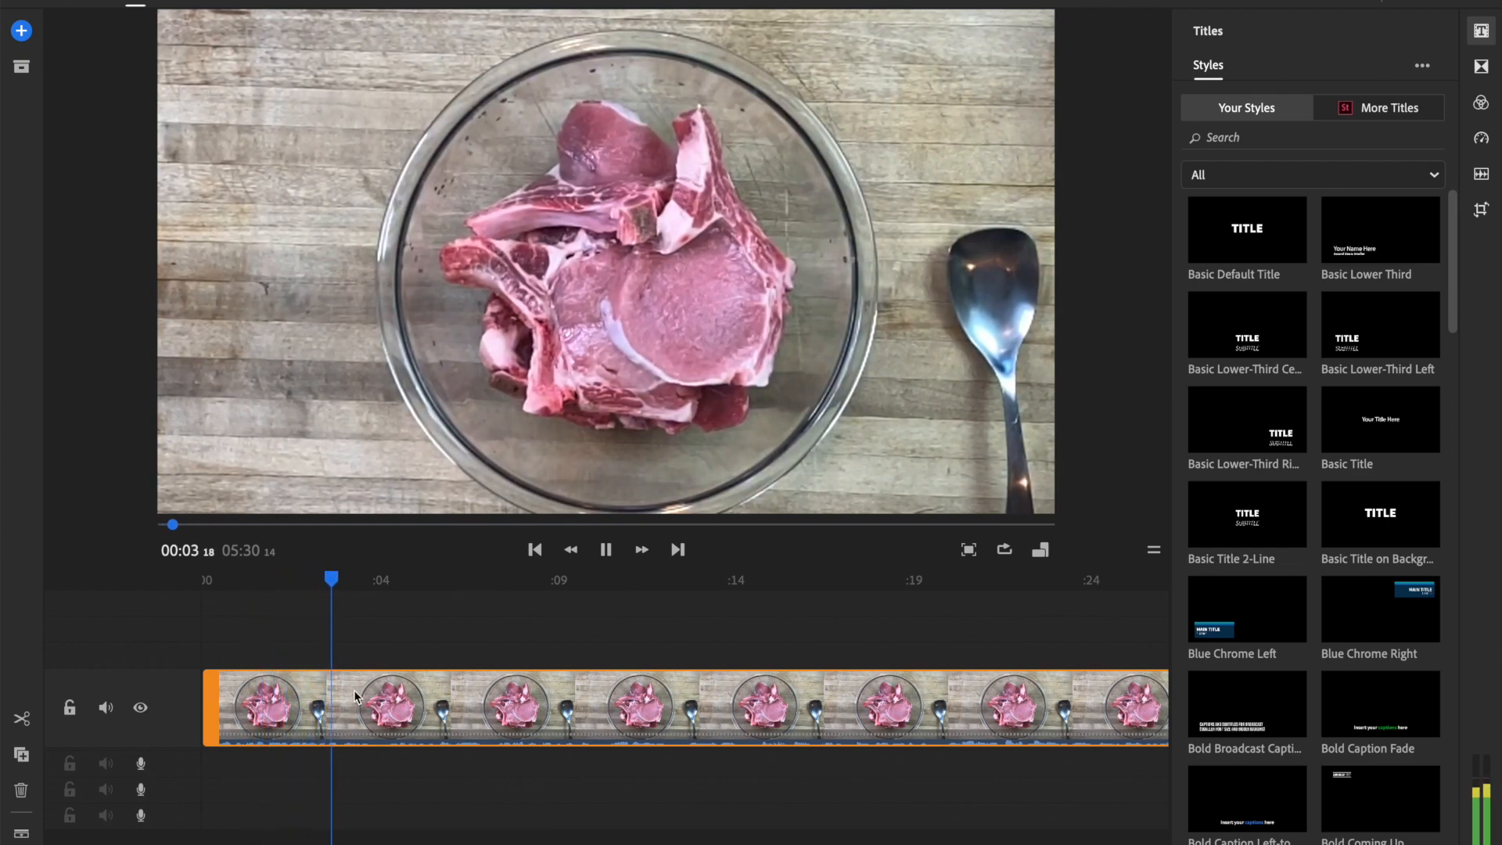
pyautogui.press('space')
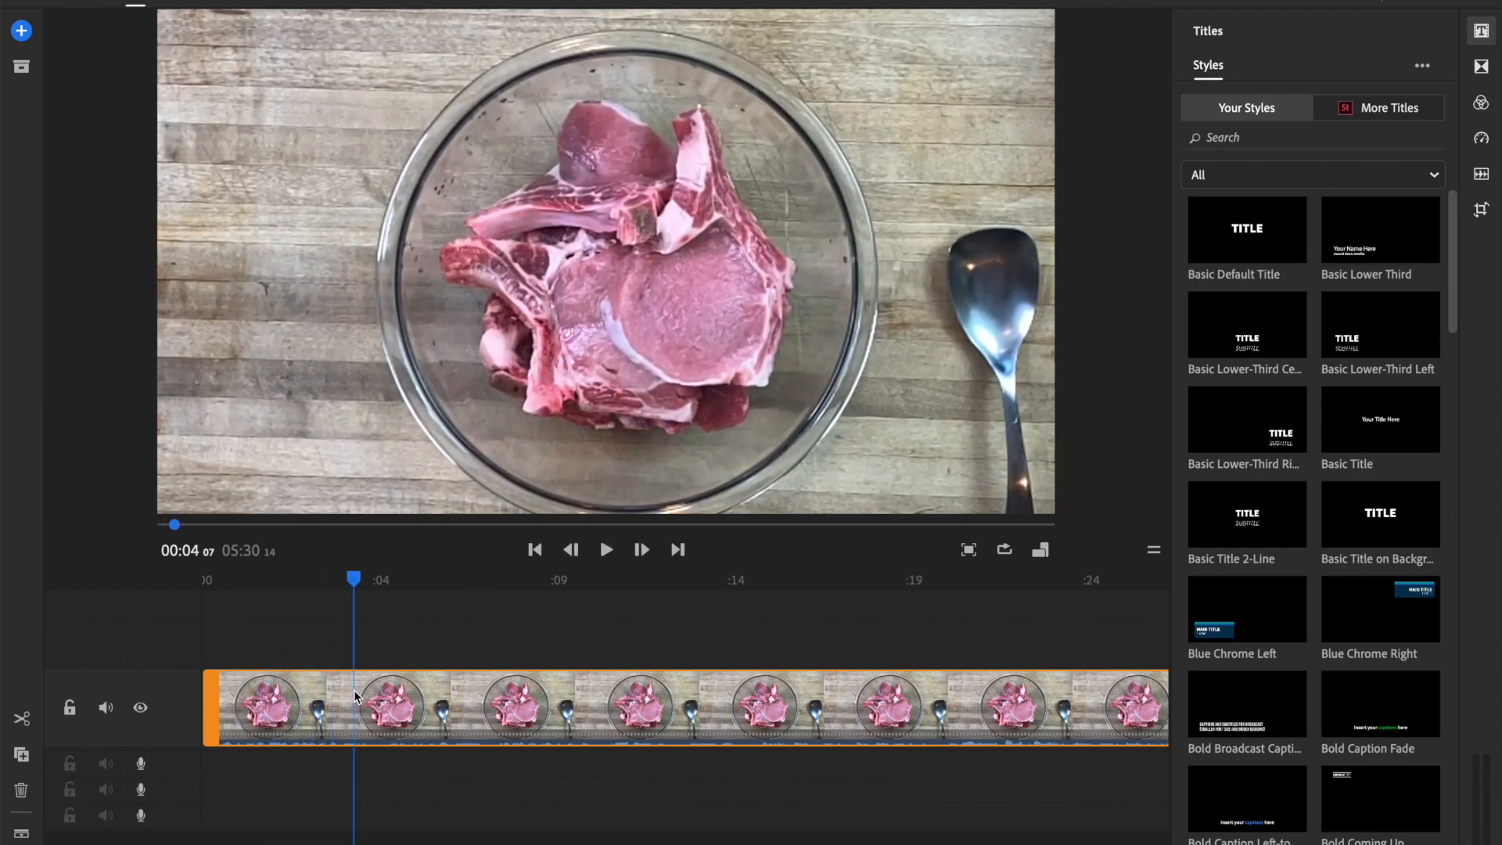
pyautogui.click(1482, 145)
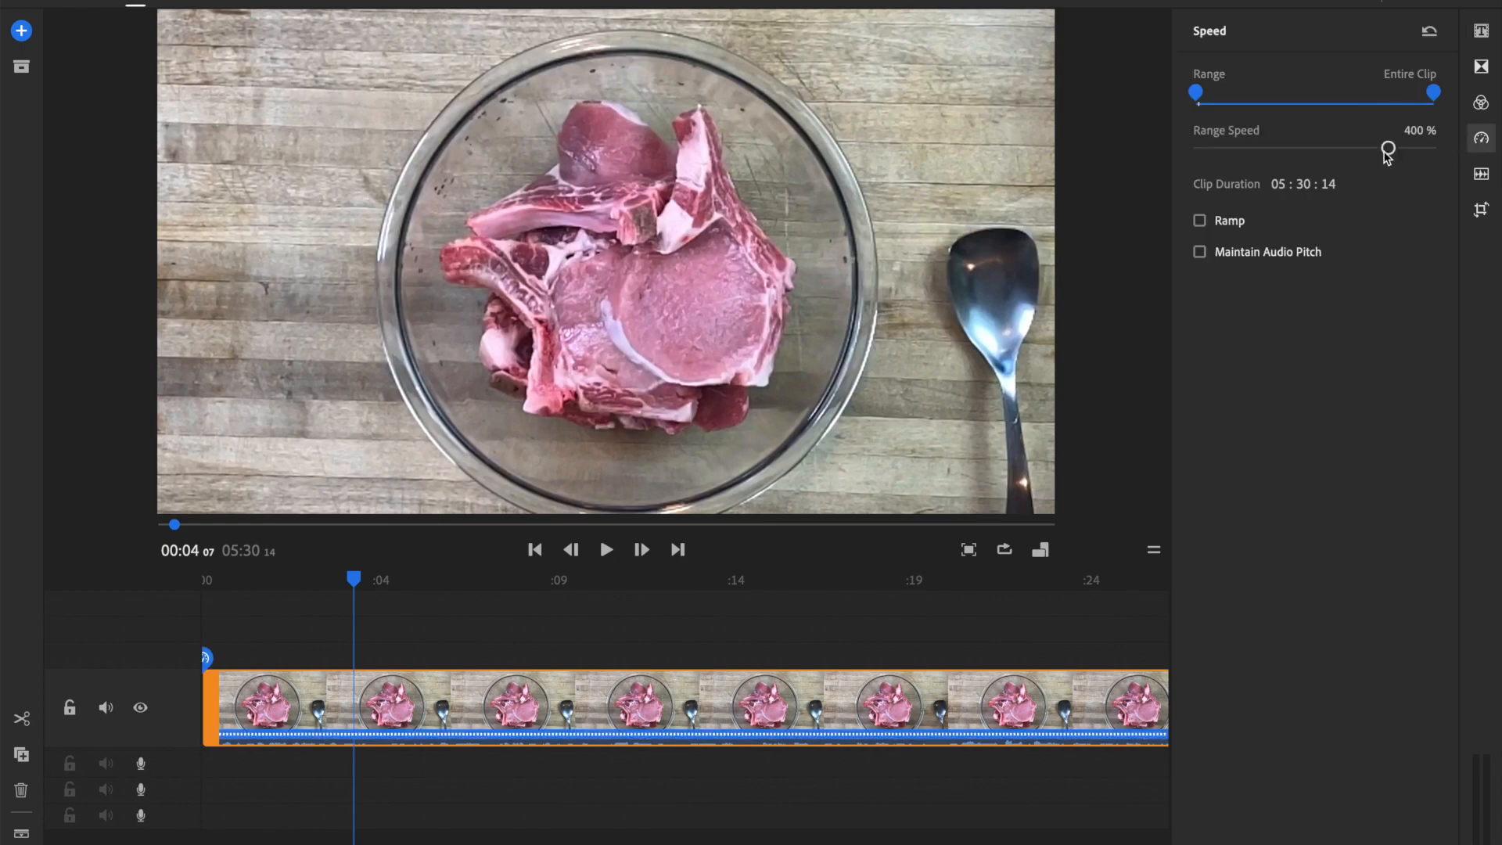
pyautogui.moveTo(1388, 150); pyautogui.dragTo(1401, 154)
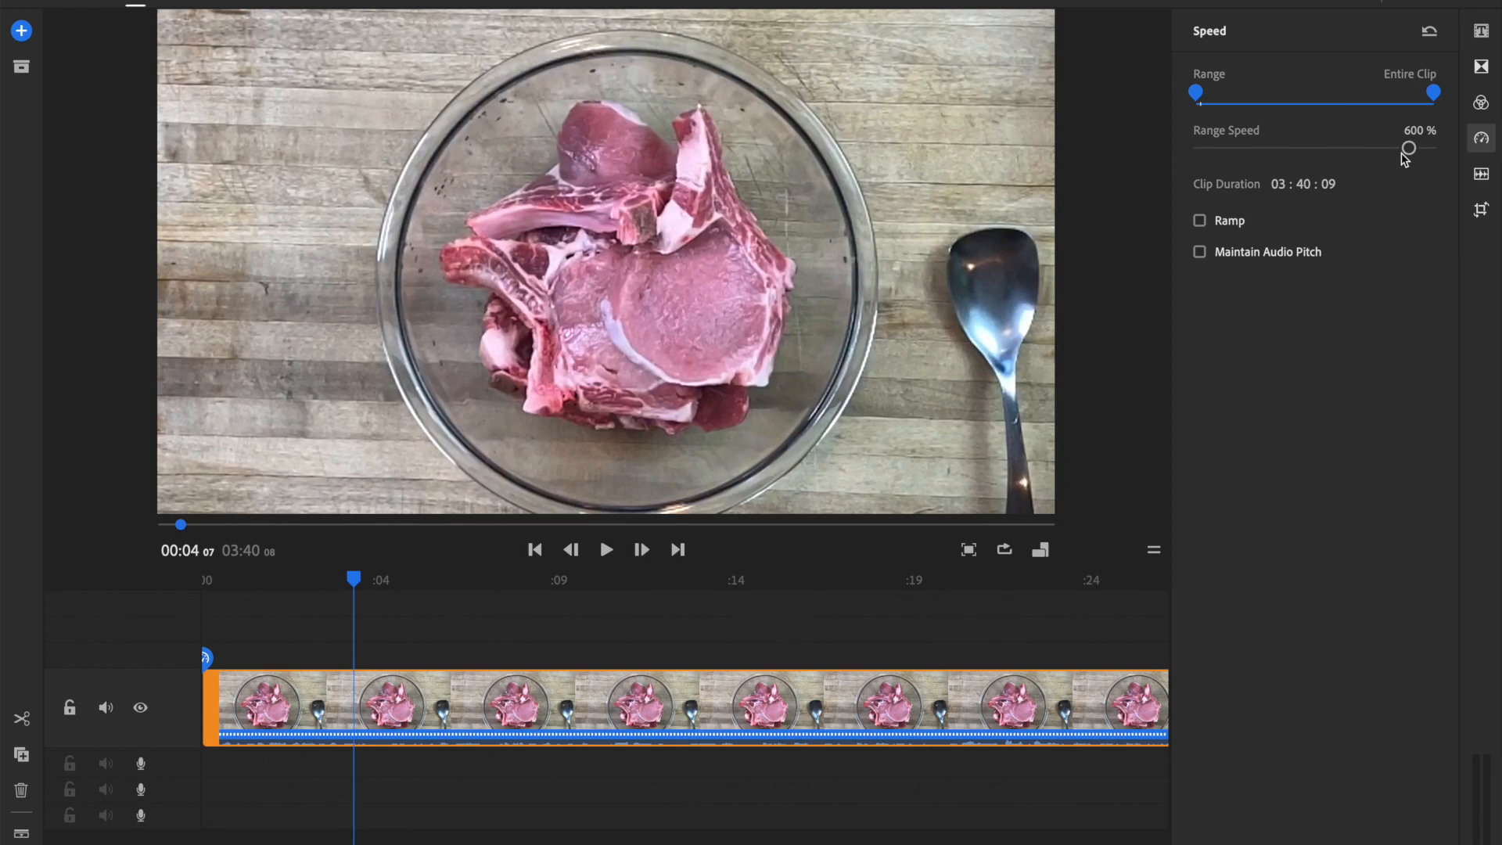
pyautogui.click(1482, 32)
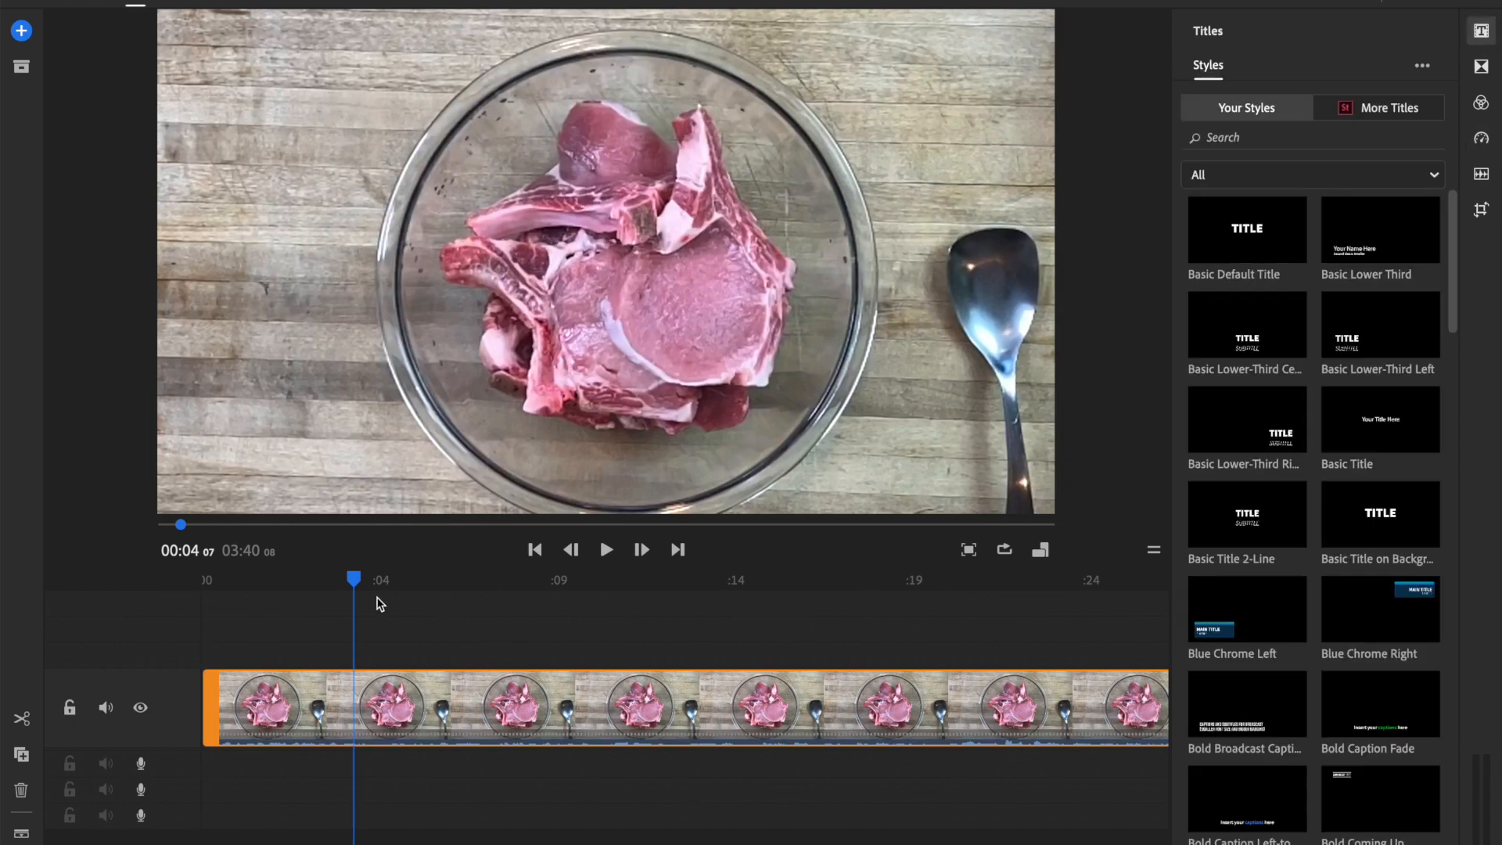
pyautogui.moveTo(358, 583); pyautogui.dragTo(195, 599)
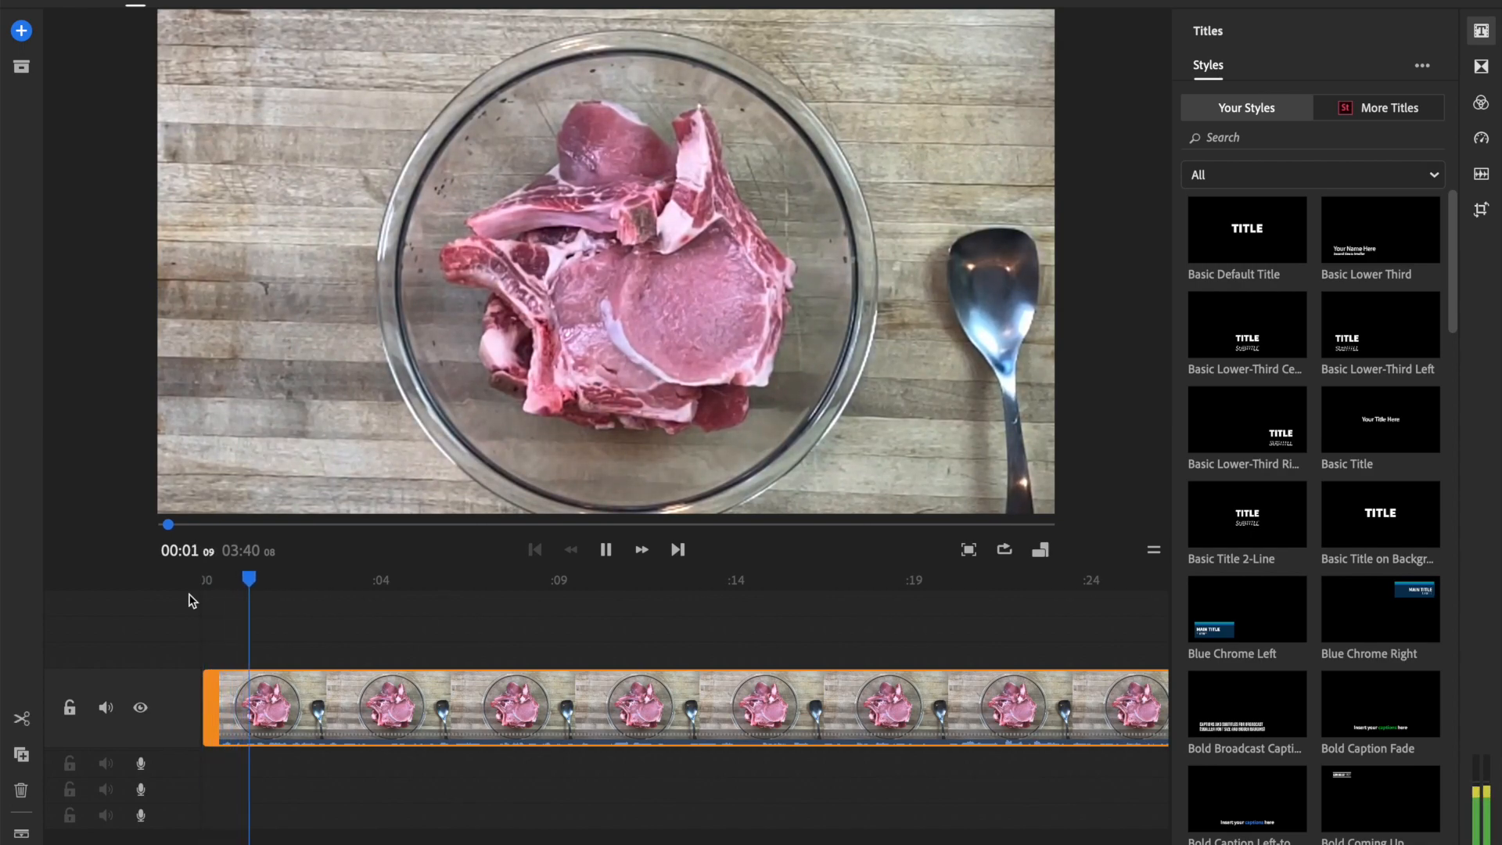
pyautogui.click(353, 699)
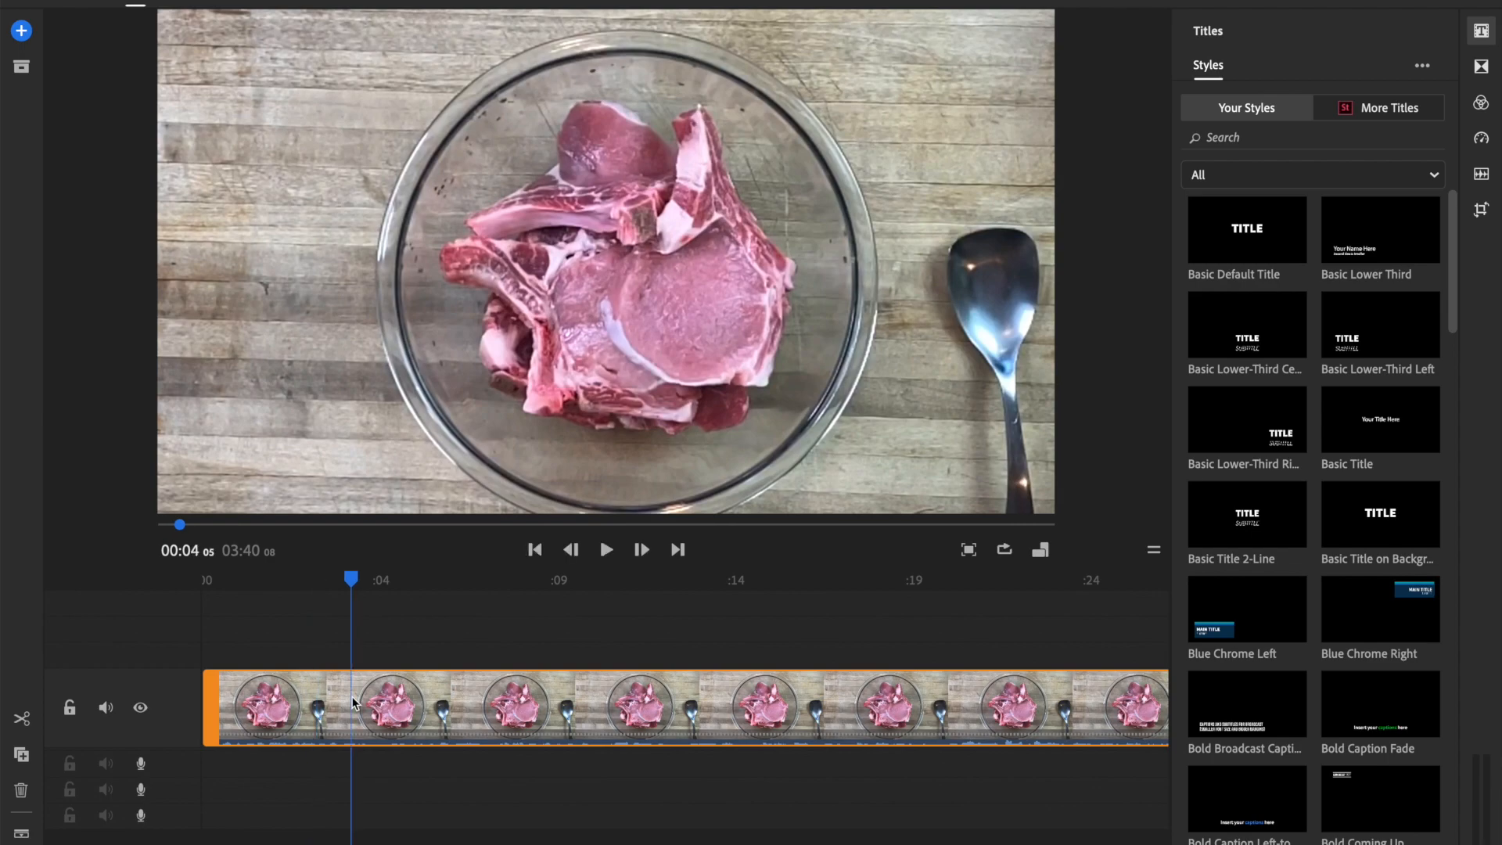
# Increase the entire seasoning clip's speed to 700% and play its opening again
pyautogui.click(1481, 138)
pyautogui.moveTo(1409, 150); pyautogui.dragTo(1412, 155)
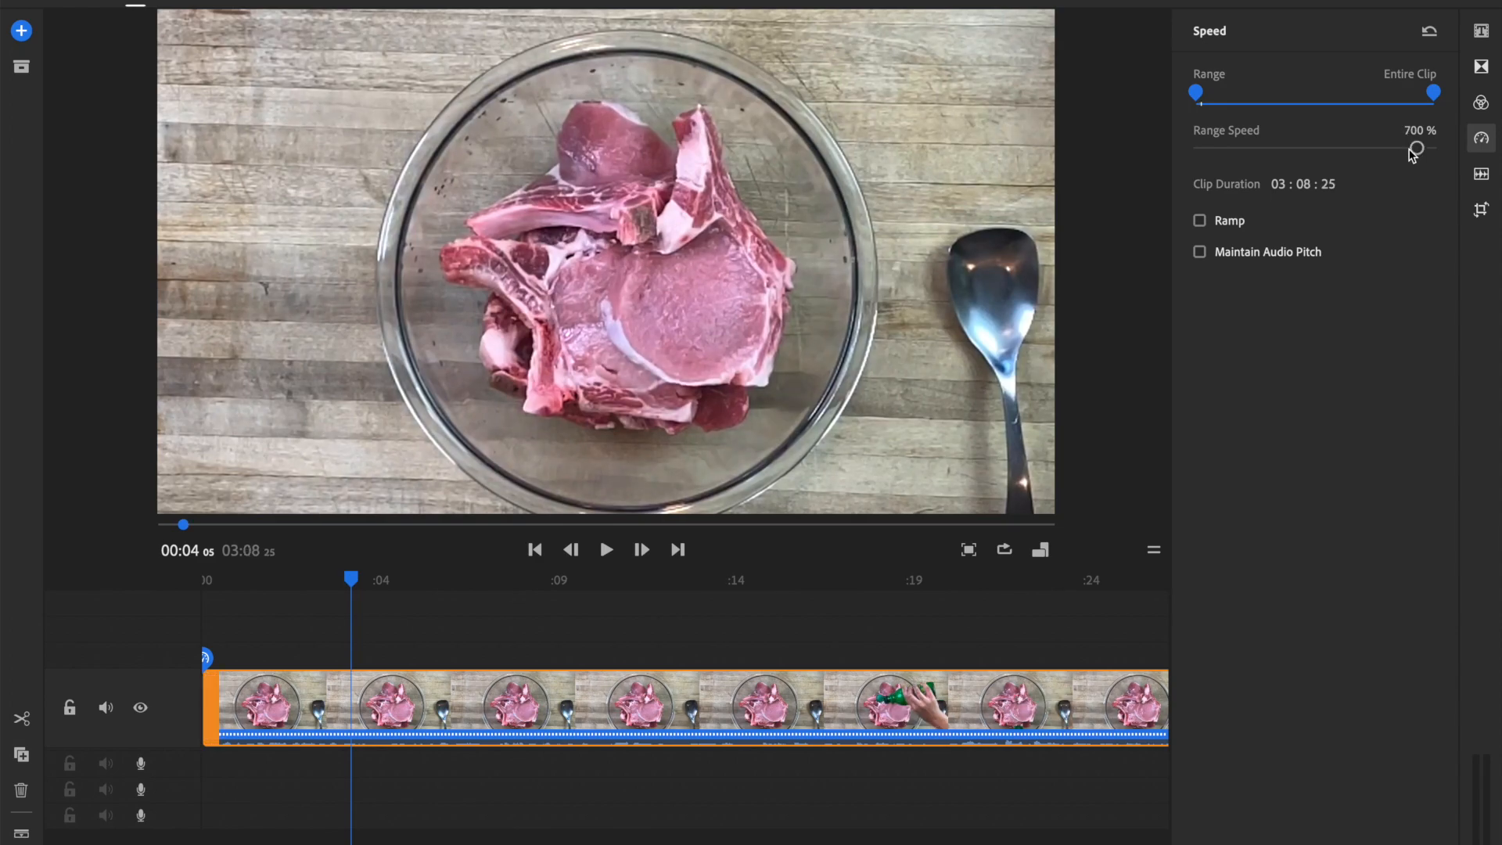
pyautogui.click(1486, 38)
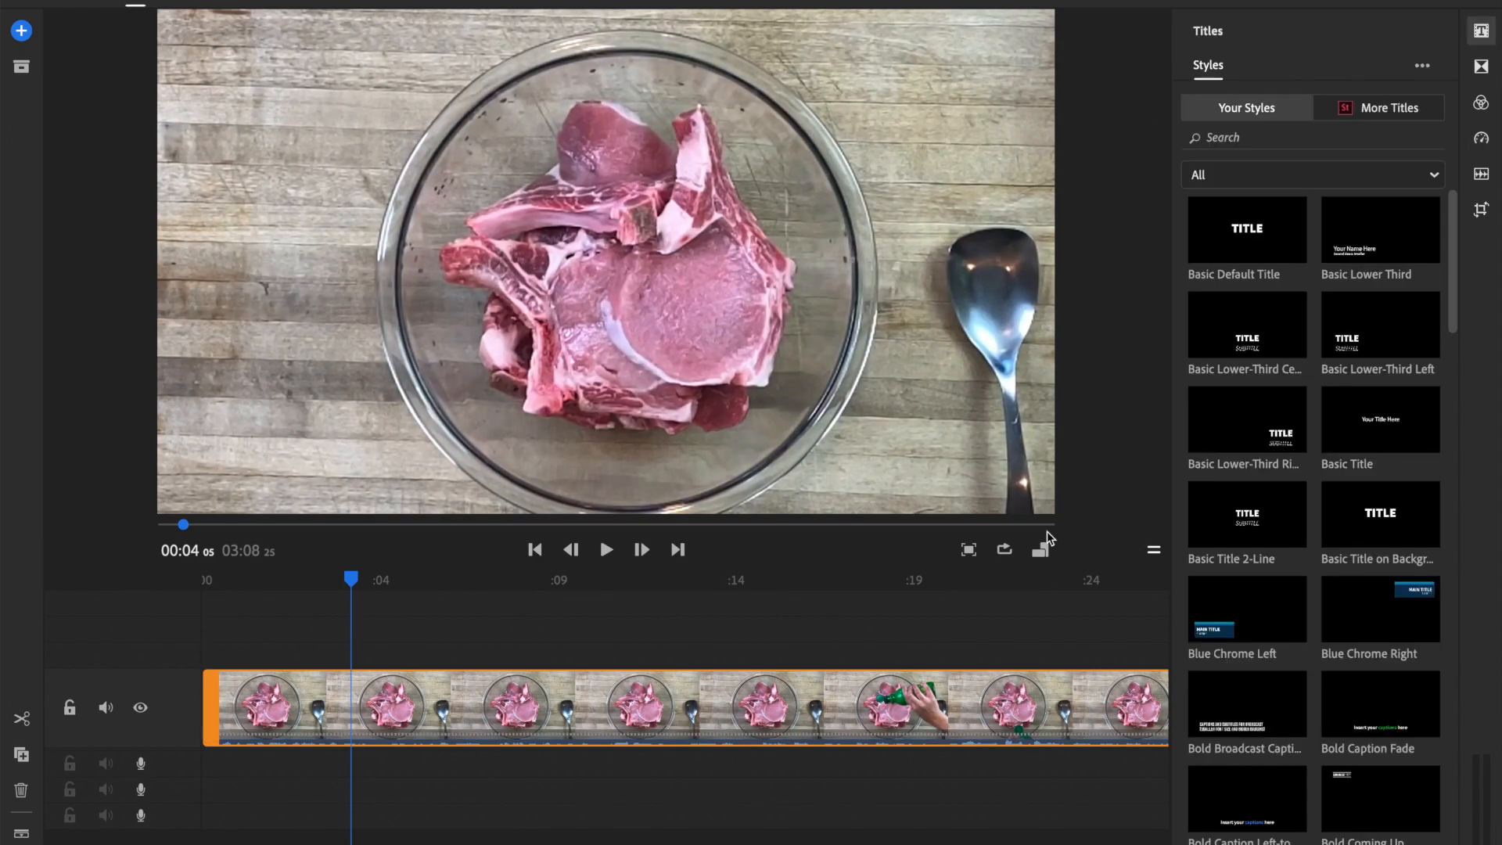
pyautogui.moveTo(355, 580); pyautogui.dragTo(214, 584)
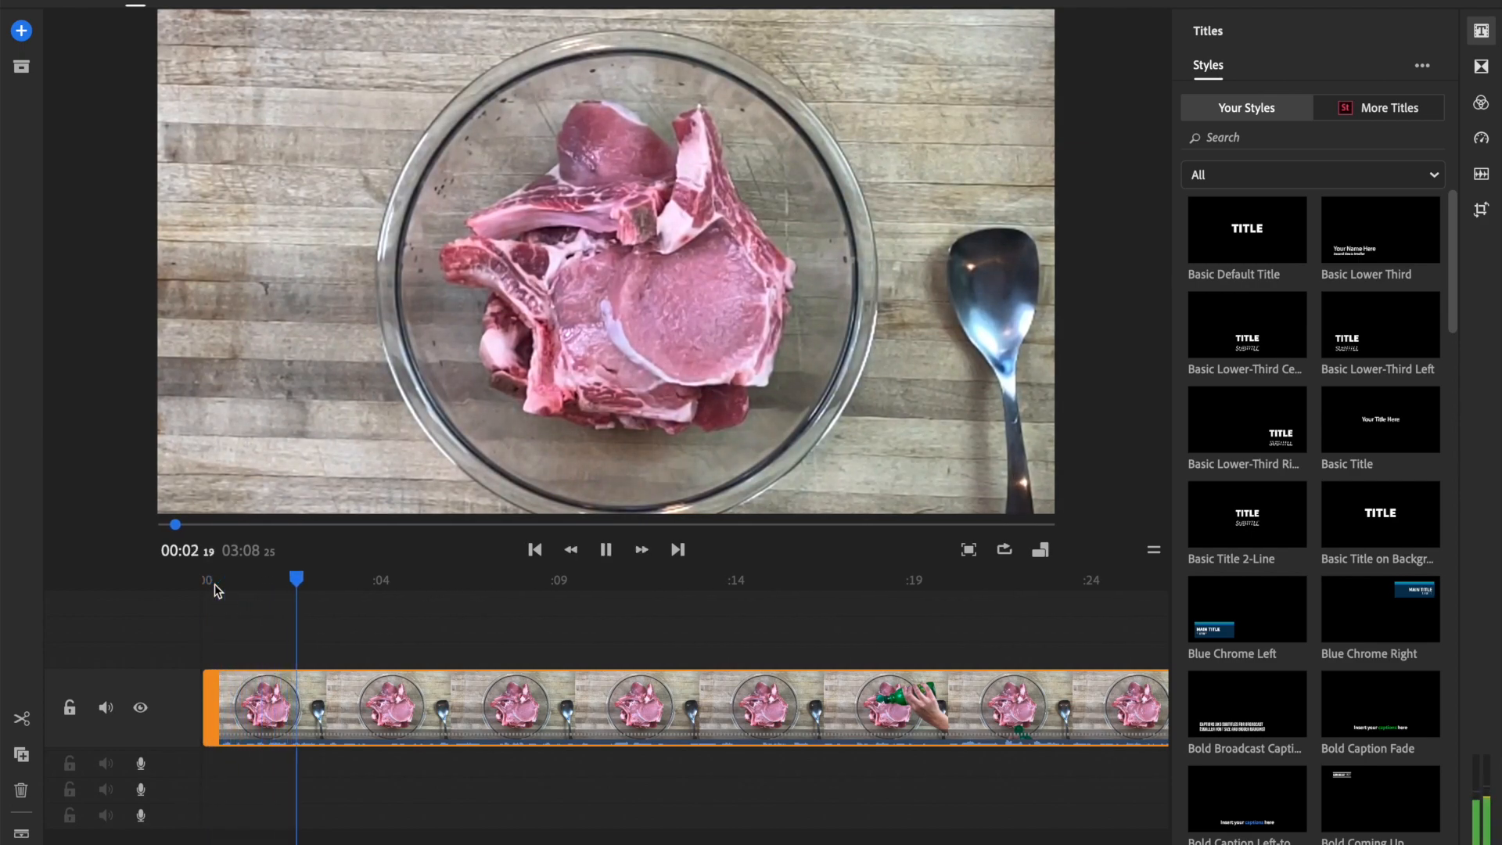
pyautogui.click(313, 689)
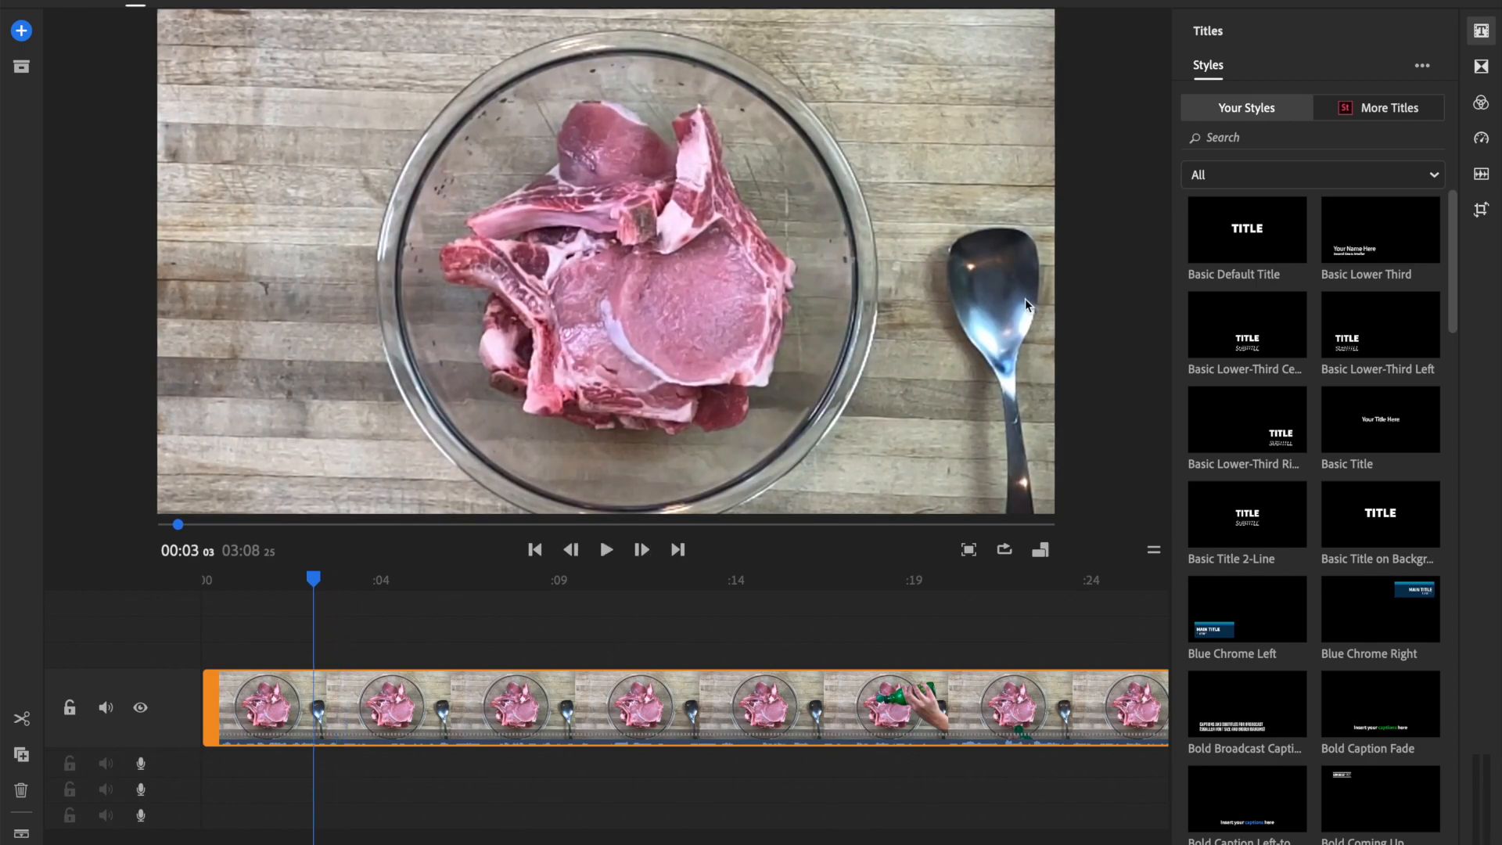
# Raise the range speed of the entire seasoning clip to 750% and check the playback from the start
pyautogui.click(1481, 139)
pyautogui.moveTo(1417, 151); pyautogui.dragTo(1413, 151)
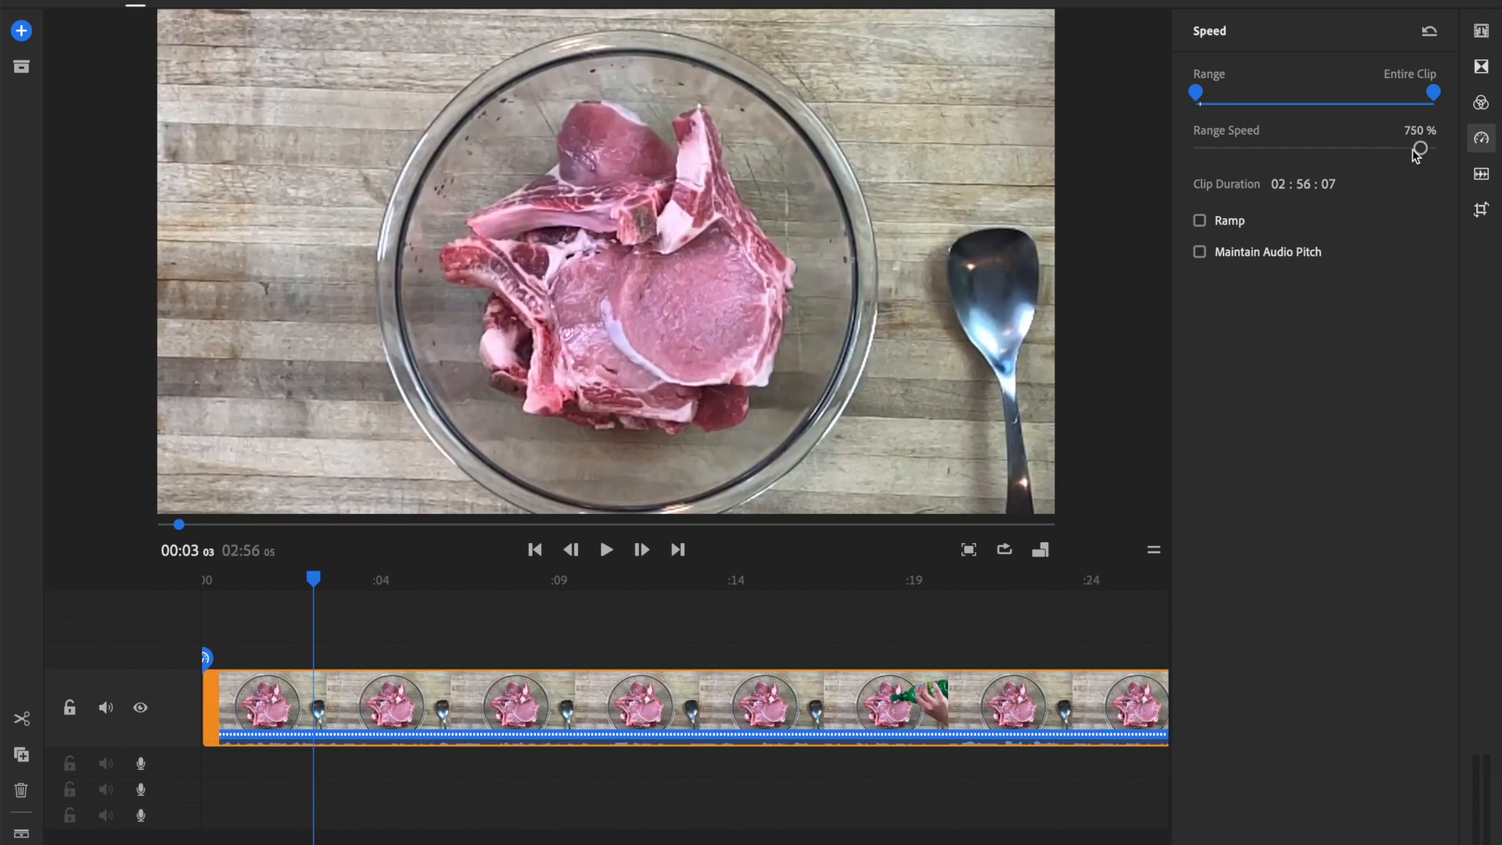
pyautogui.click(177, 719)
pyautogui.moveTo(313, 583); pyautogui.dragTo(188, 579)
pyautogui.press('space')
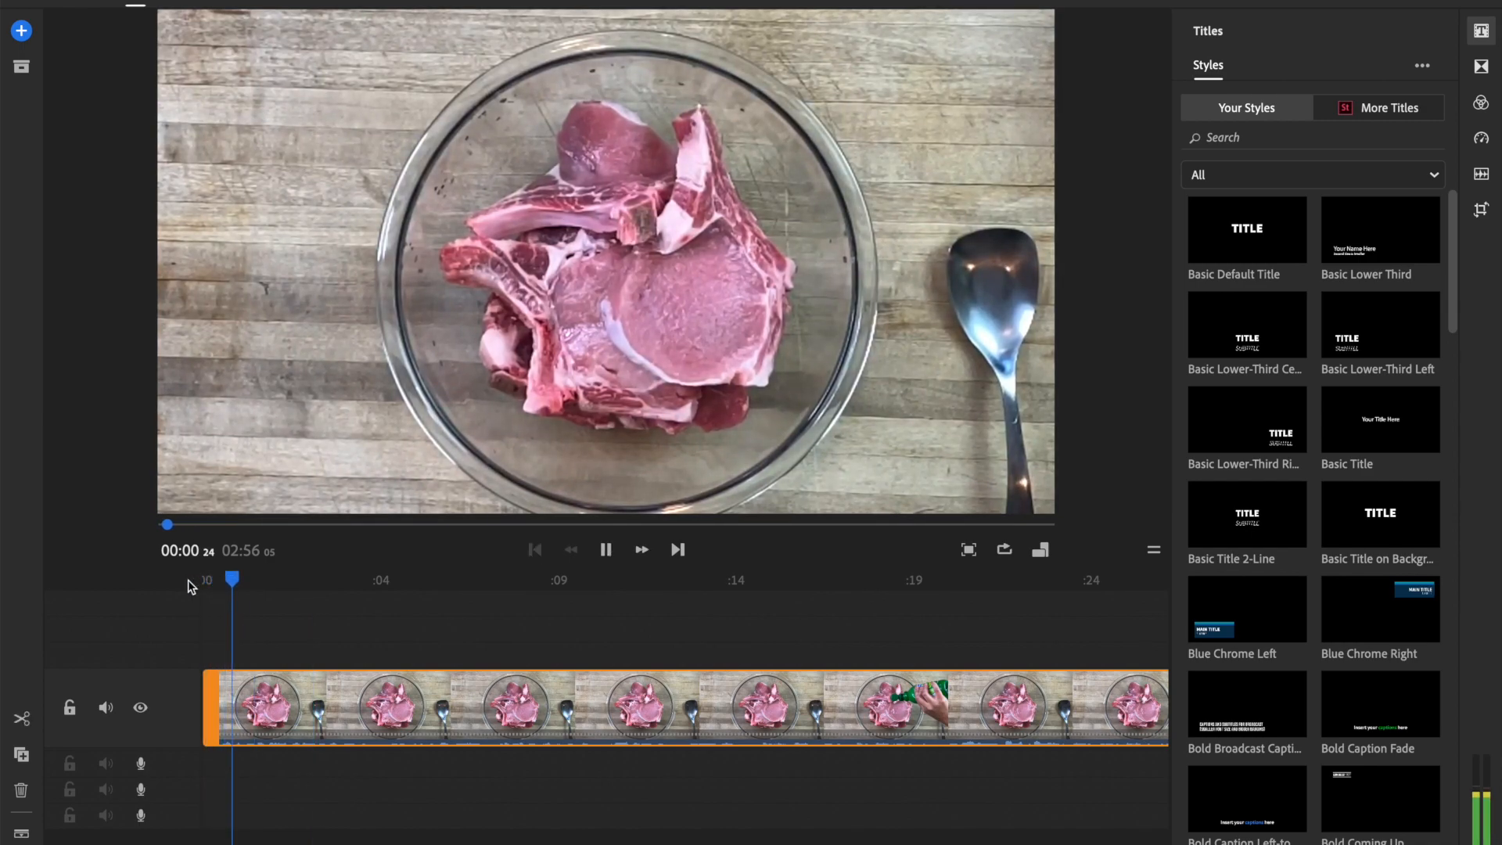
pyautogui.click(308, 701)
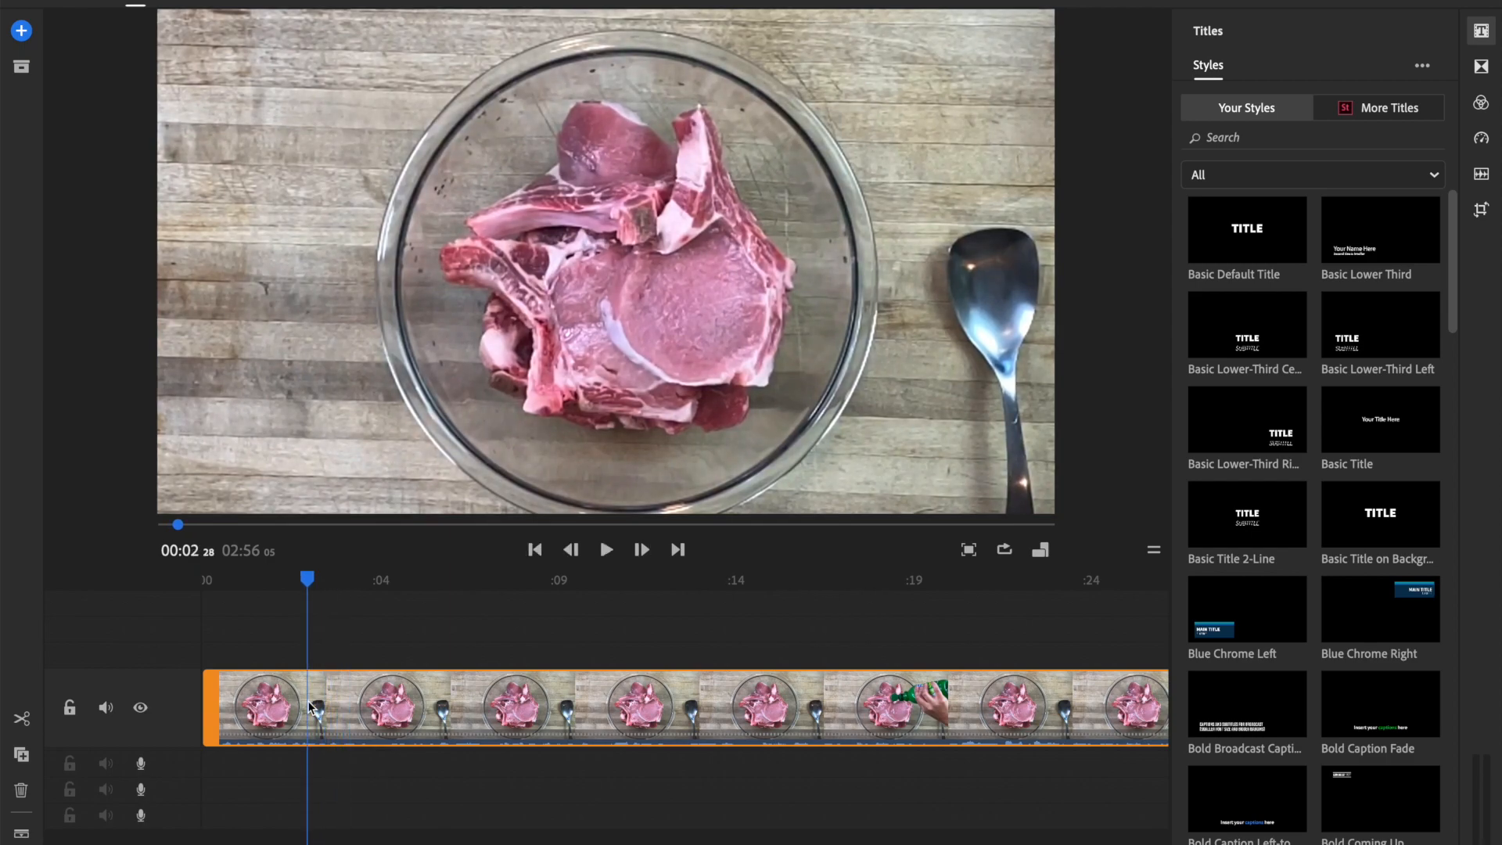
# Set the entire seasoning clip's range speed to 800% and preview it from the beginning
pyautogui.click(1482, 139)
pyautogui.moveTo(1420, 150); pyautogui.dragTo(1418, 152)
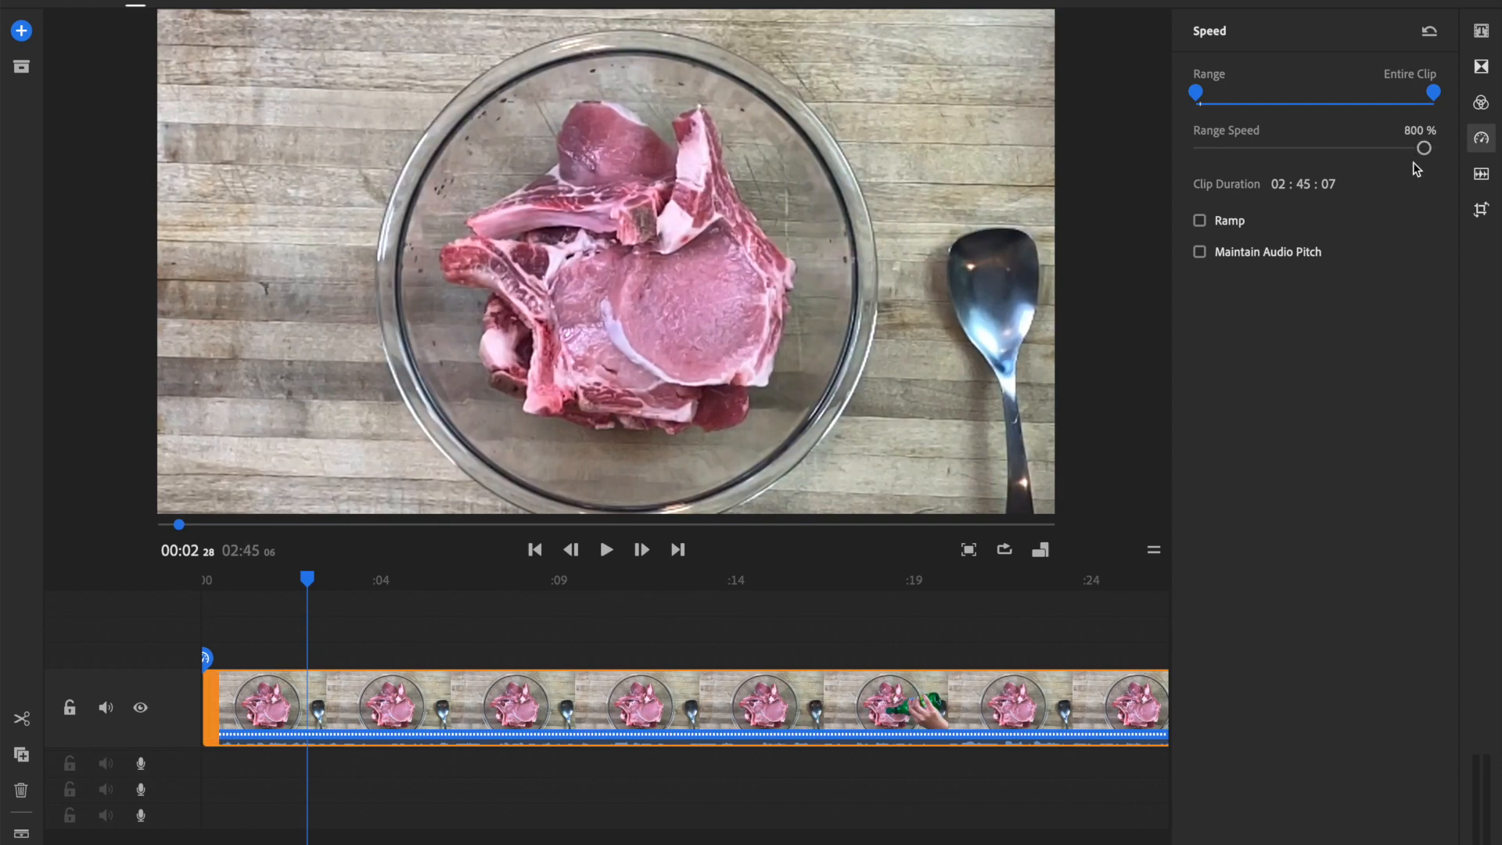
pyautogui.click(827, 611)
pyautogui.moveTo(297, 600); pyautogui.dragTo(177, 588)
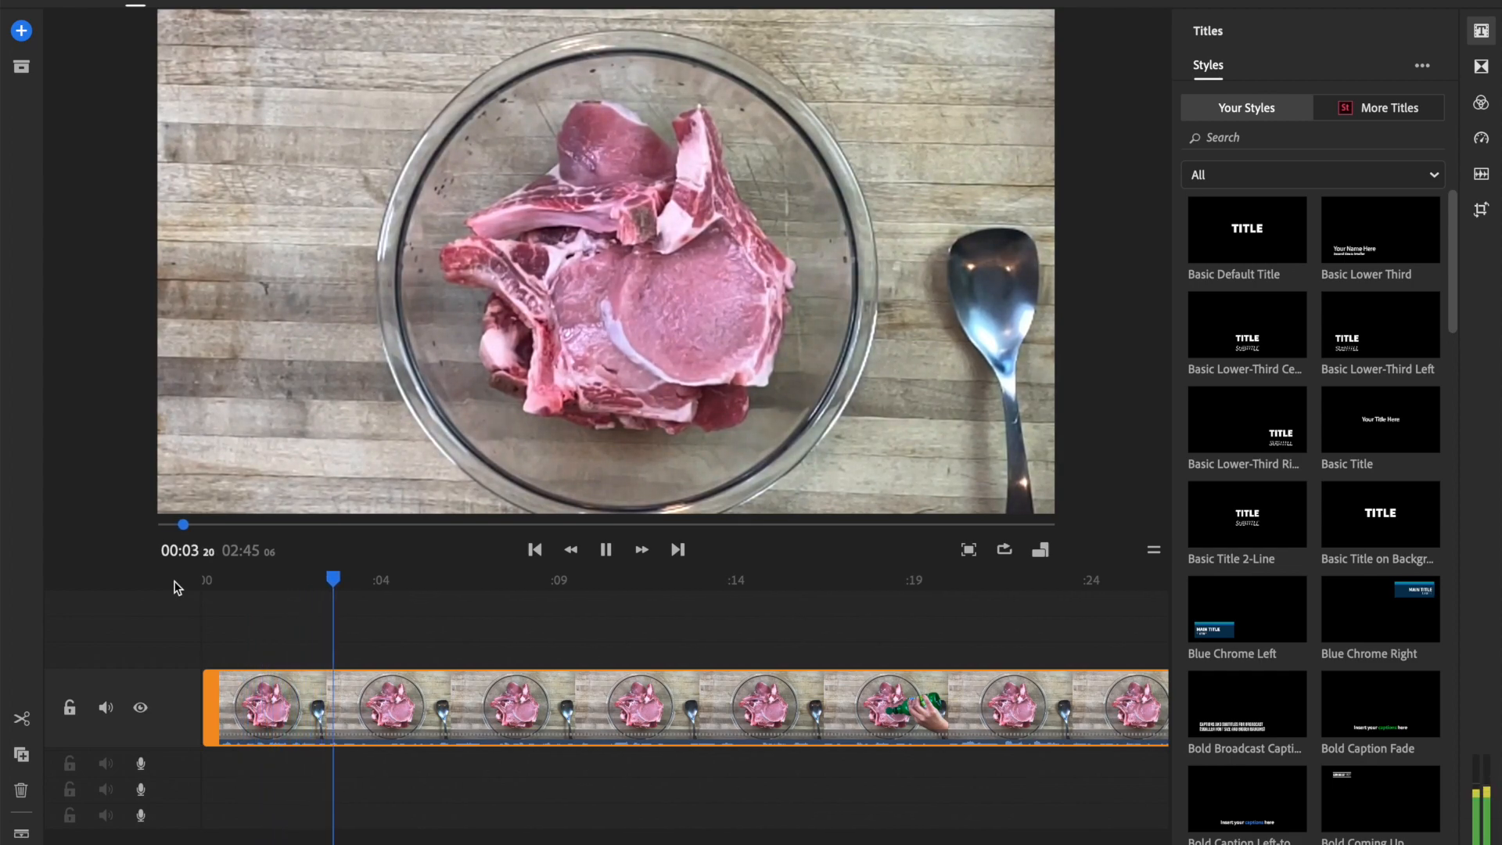
pyautogui.press('space')
# Split the seasoning clip at 00:14 10, where the green bottle enters, and delete the section before it
pyautogui.moveTo(427, 580); pyautogui.dragTo(838, 652)
pyautogui.moveTo(296, 583); pyautogui.dragTo(257, 584)
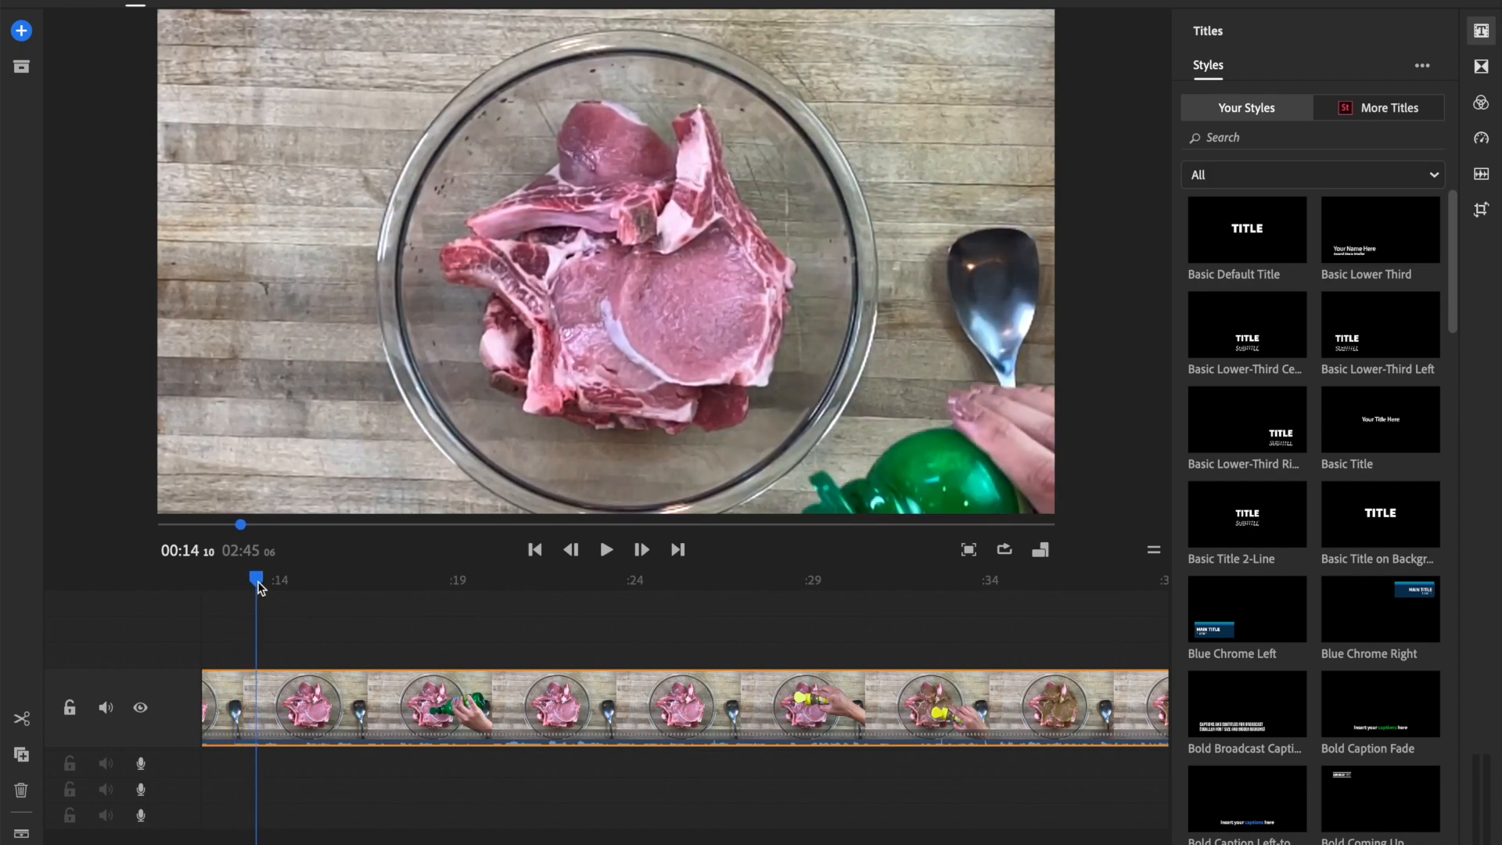
pyautogui.click(22, 720)
pyautogui.click(230, 710)
pyautogui.press('Delete')
# Cut out the footage from 00:02 05, while the green bottle pours, up to where the yellow seasoning bottle is in use
pyautogui.moveTo(208, 585); pyautogui.dragTo(287, 614)
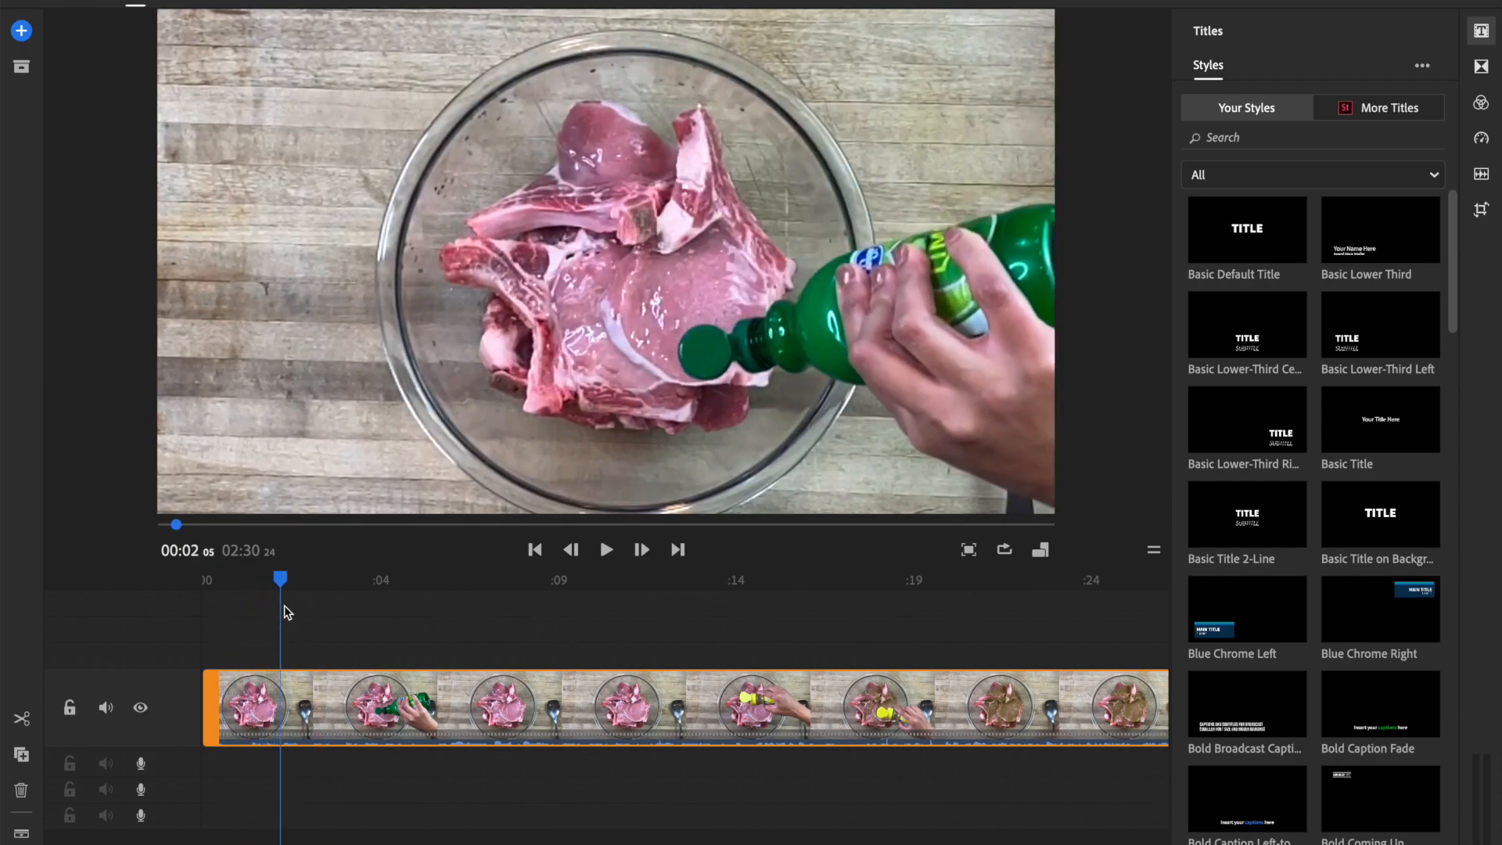
pyautogui.click(23, 721)
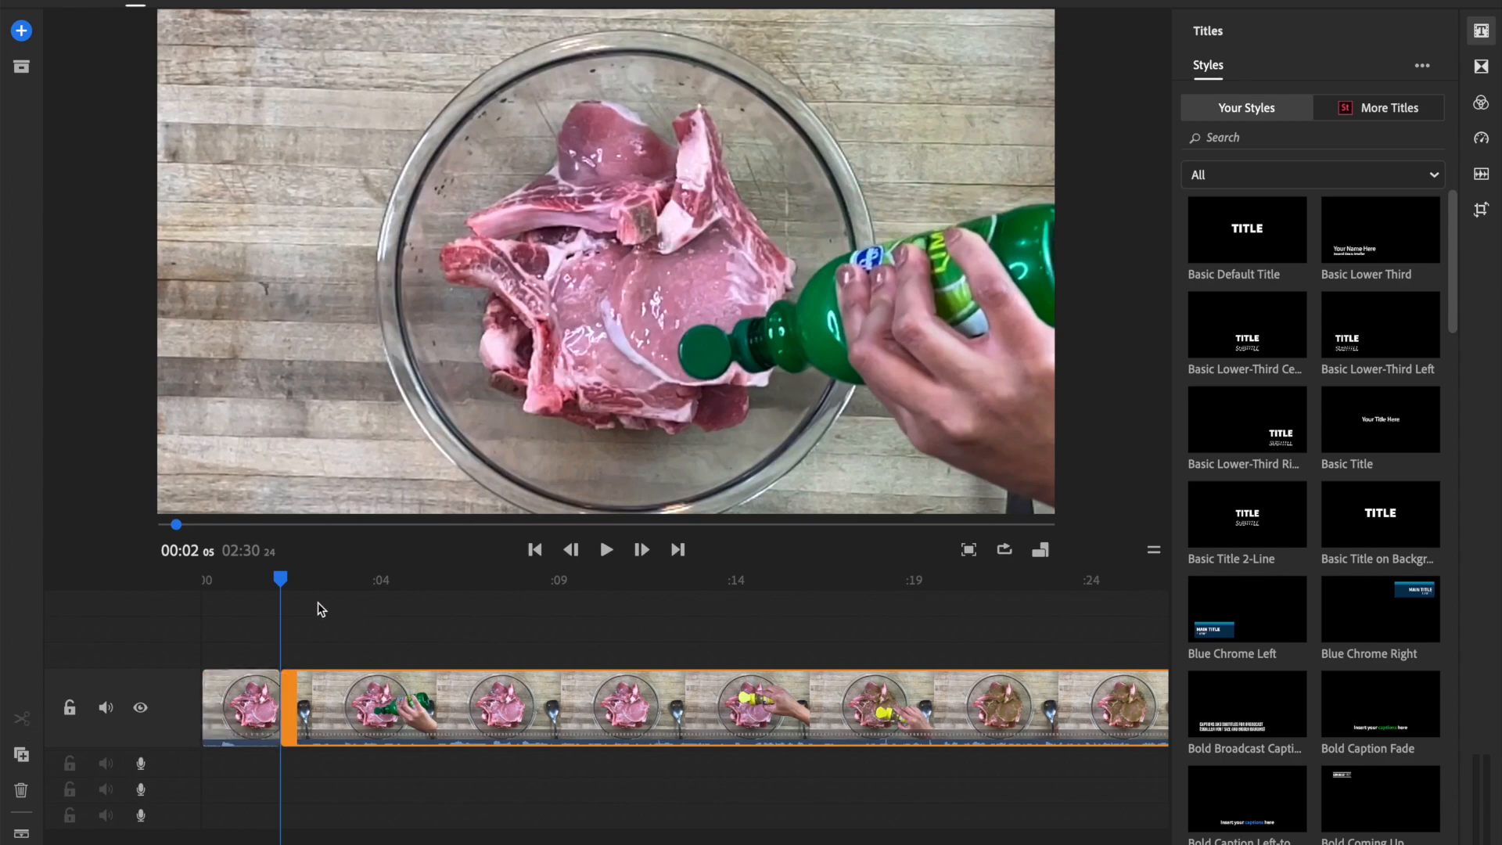
pyautogui.moveTo(281, 576); pyautogui.dragTo(651, 593)
pyautogui.click(21, 727)
pyautogui.click(537, 724)
pyautogui.press('Delete')
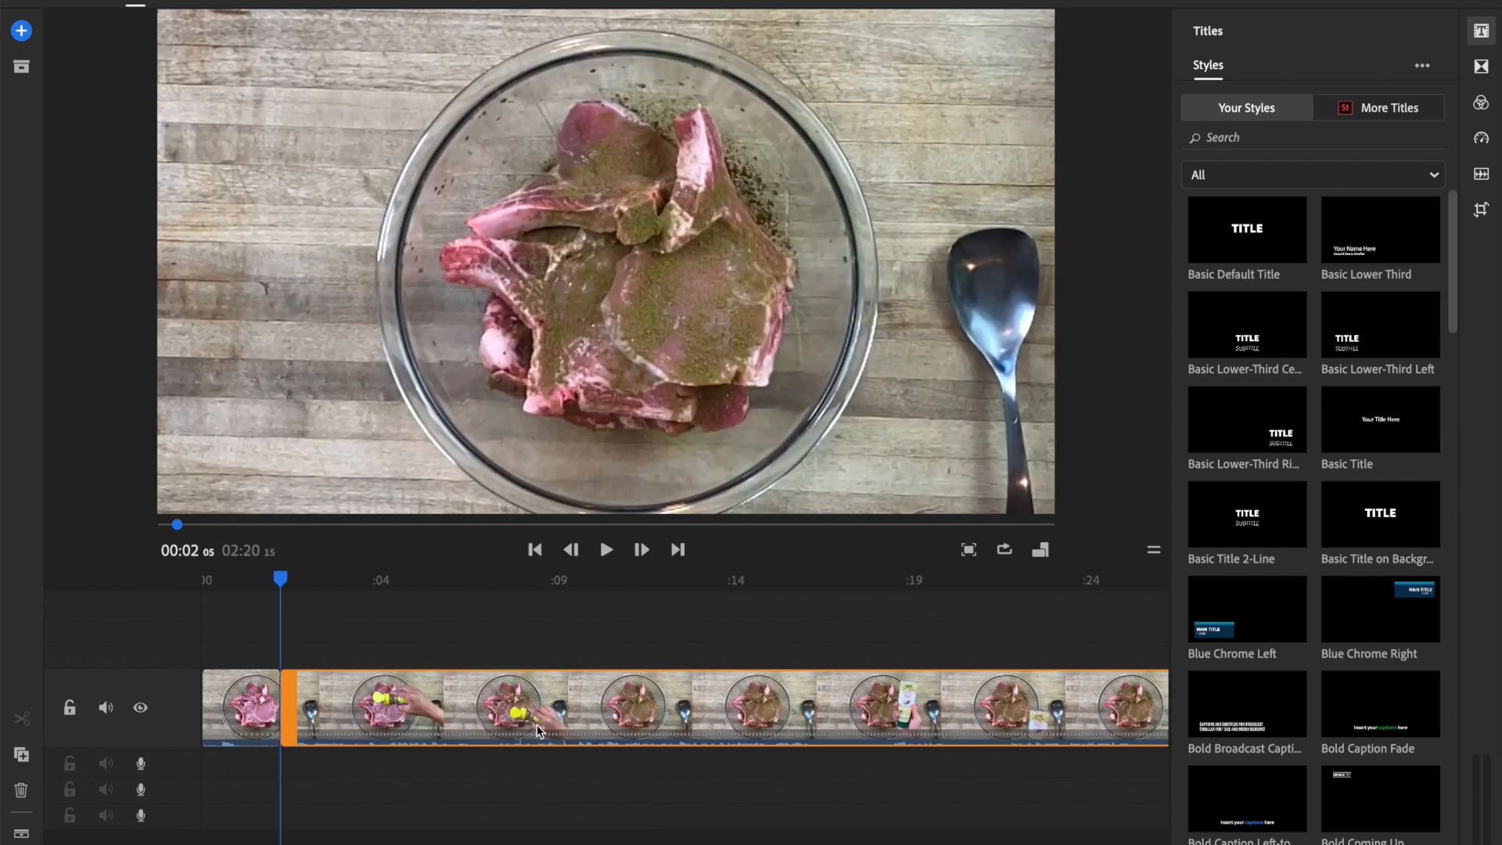
# Play across the cut between the green bottle and yellow seasoning bottle several times to check the transition
pyautogui.moveTo(283, 579); pyautogui.dragTo(271, 586)
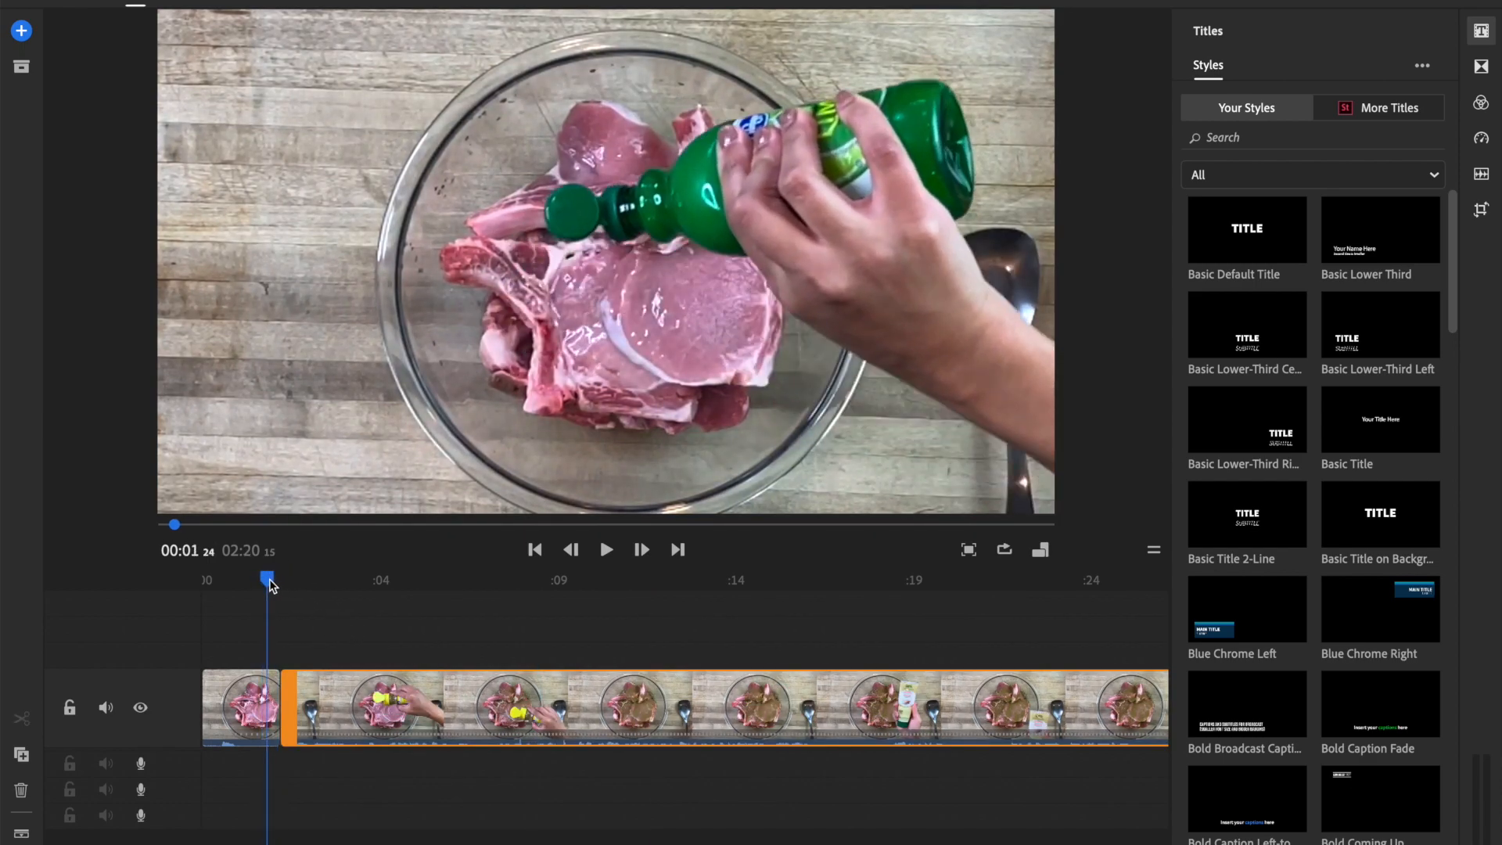
pyautogui.press('space')
pyautogui.press('space')
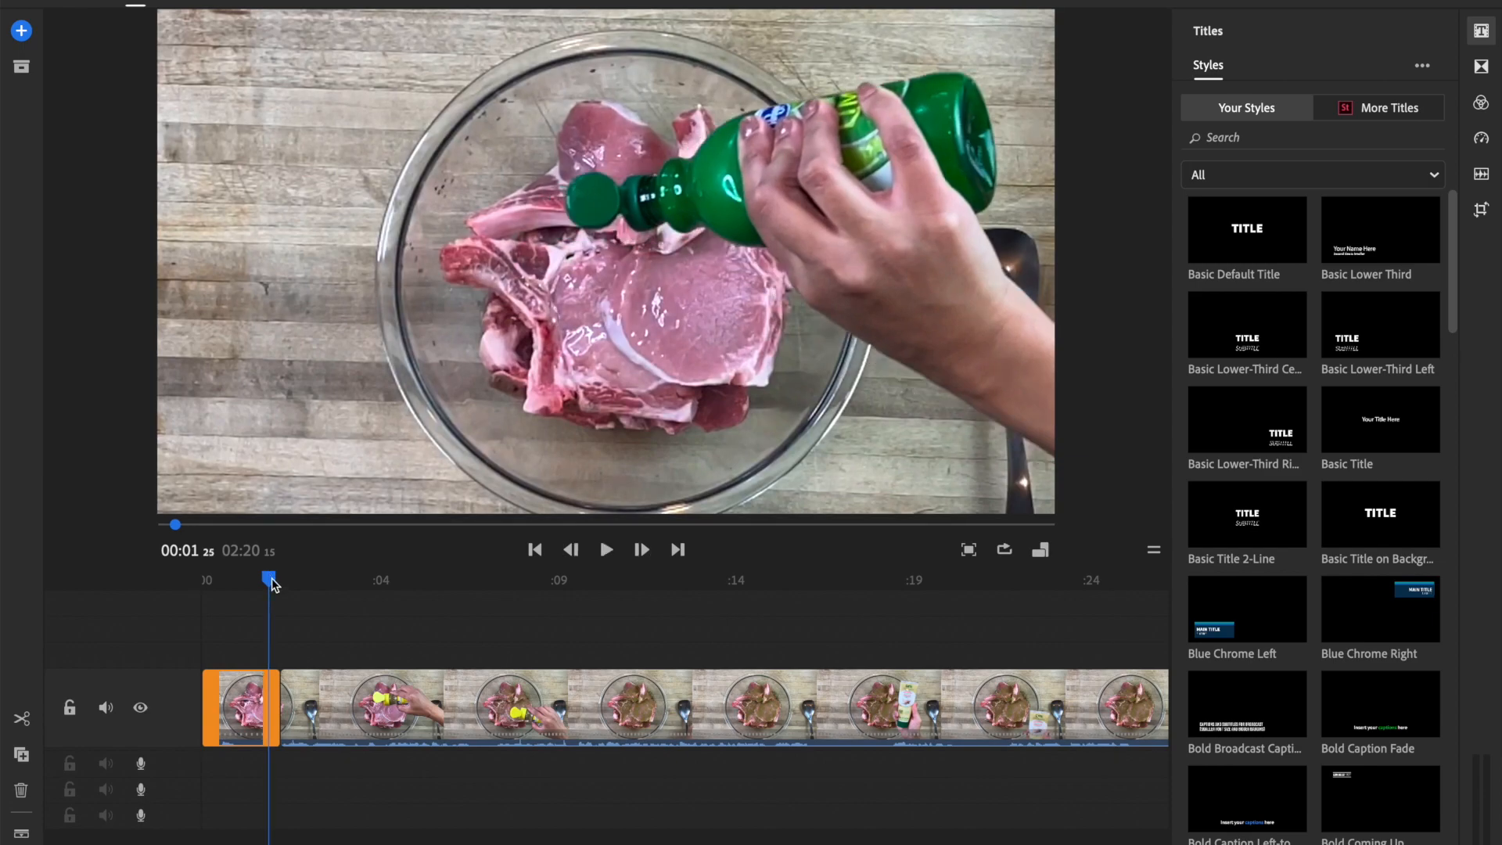
pyautogui.press('space')
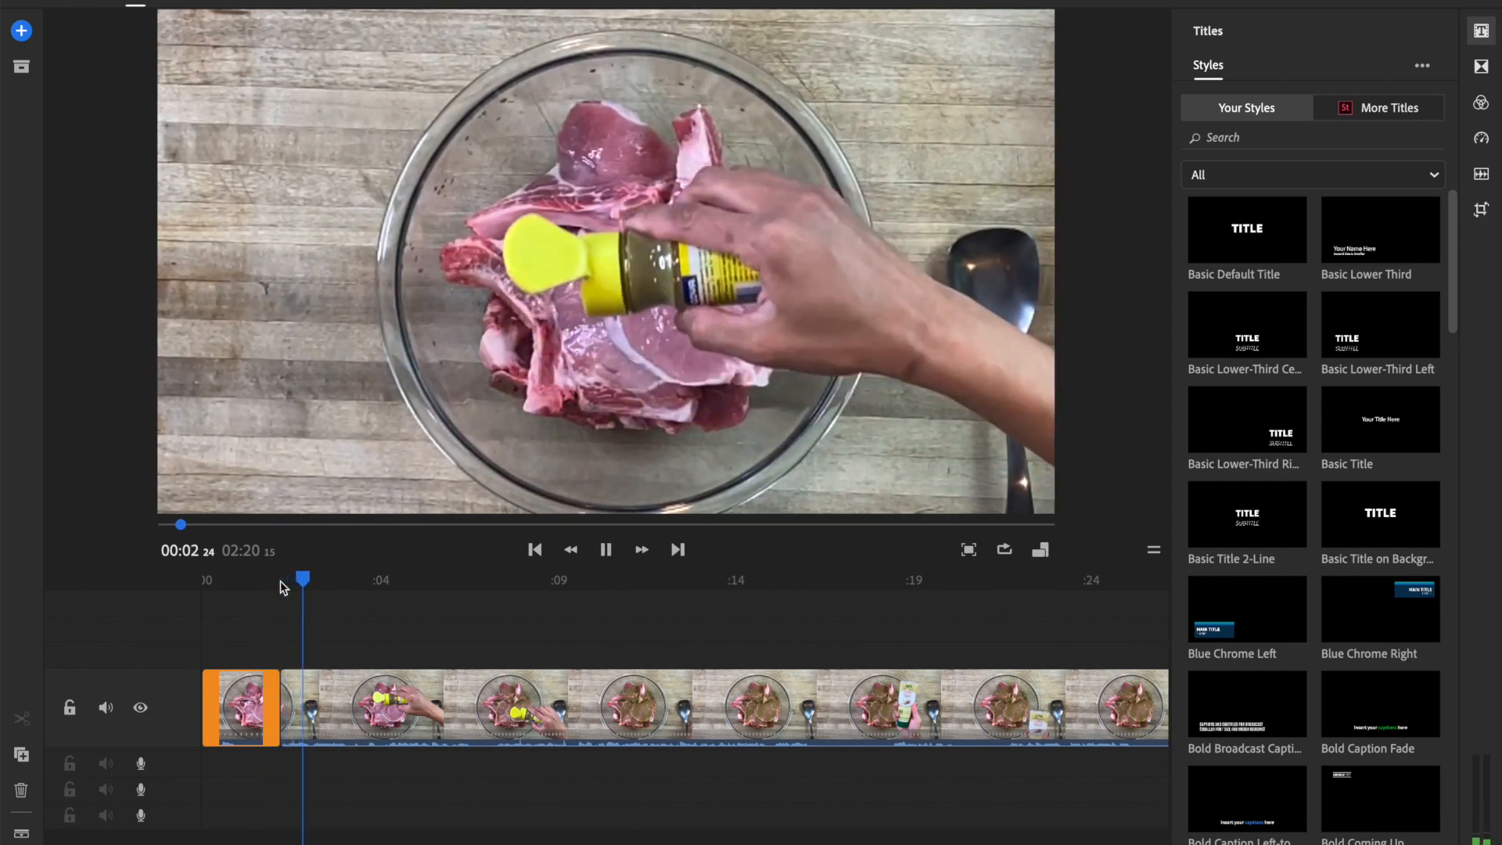
pyautogui.click(284, 601)
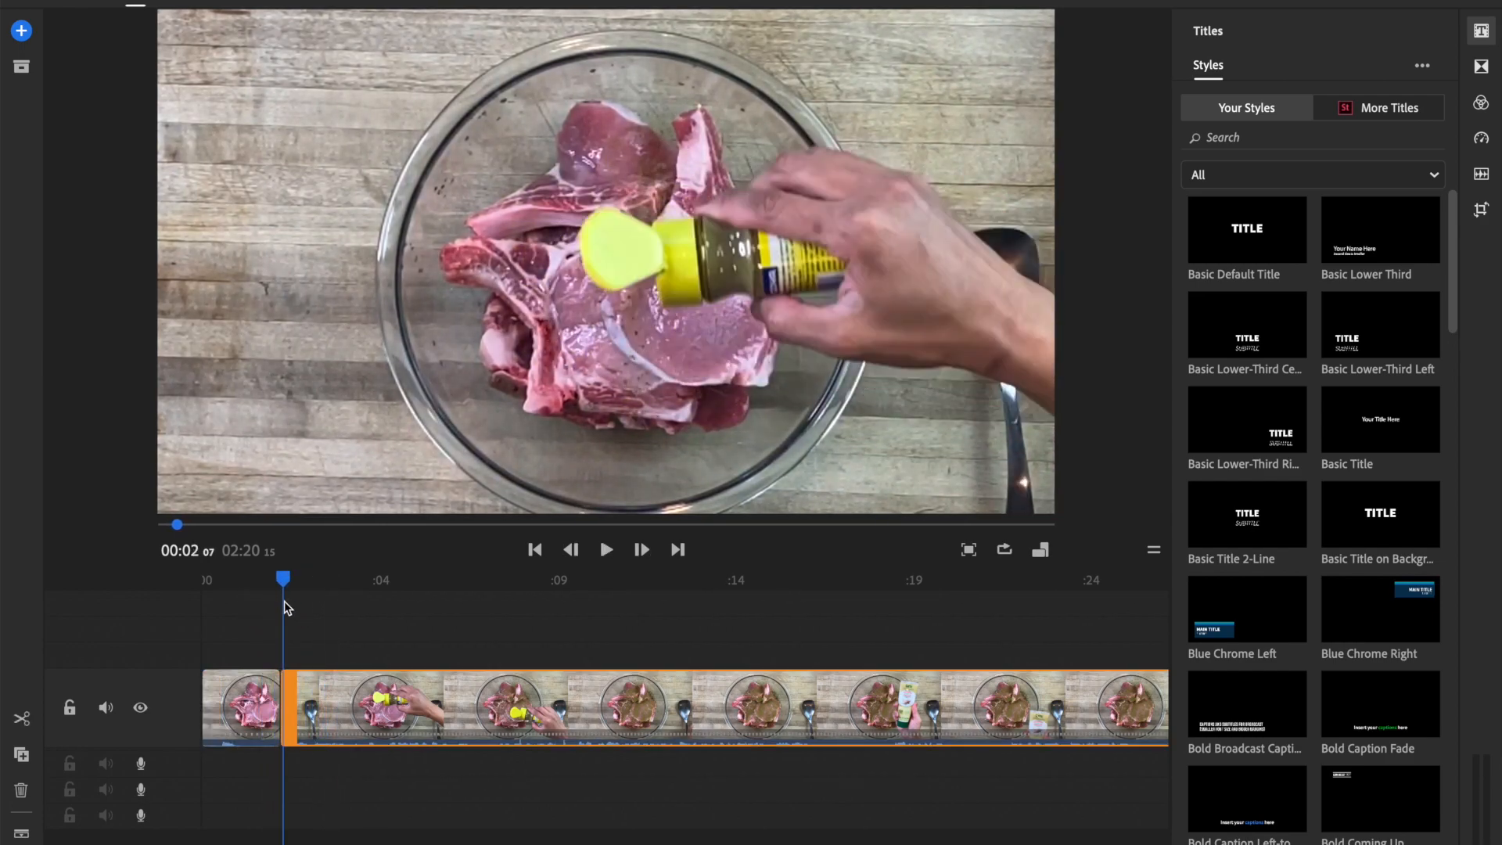
pyautogui.moveTo(288, 583); pyautogui.dragTo(273, 585)
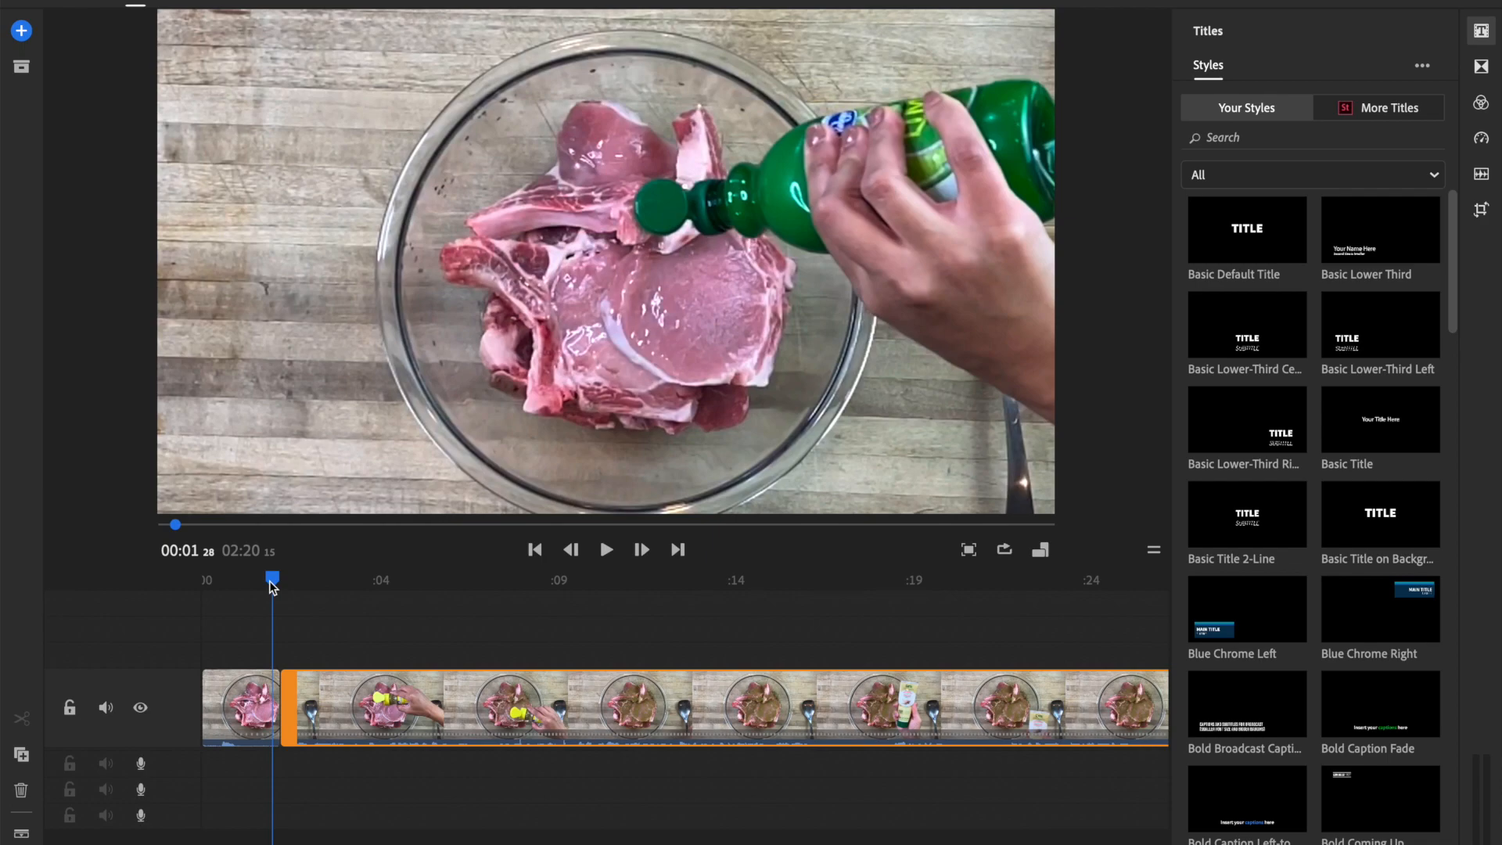
pyautogui.press('space')
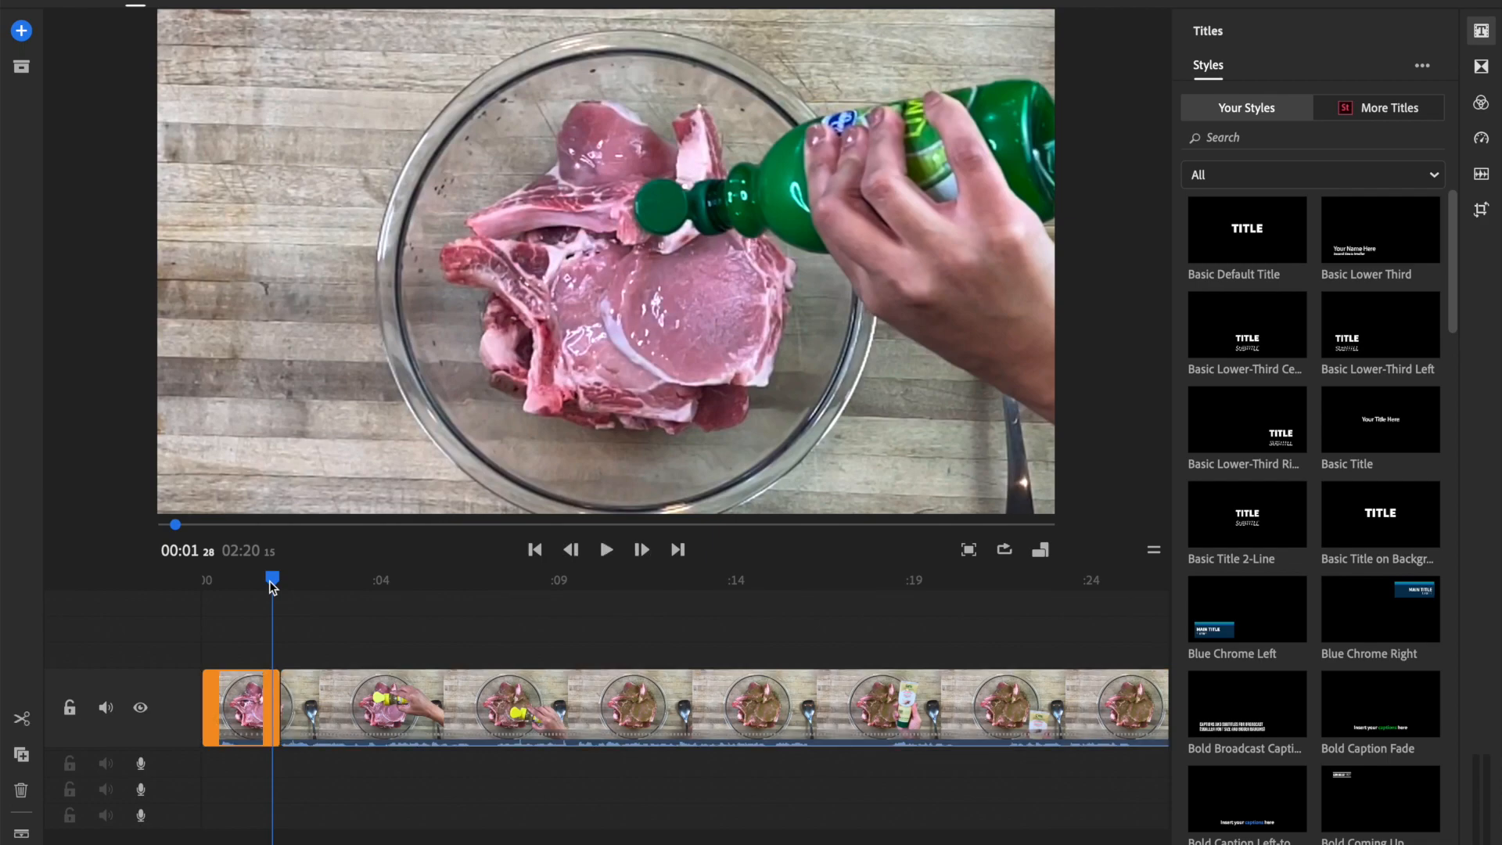
pyautogui.press('space')
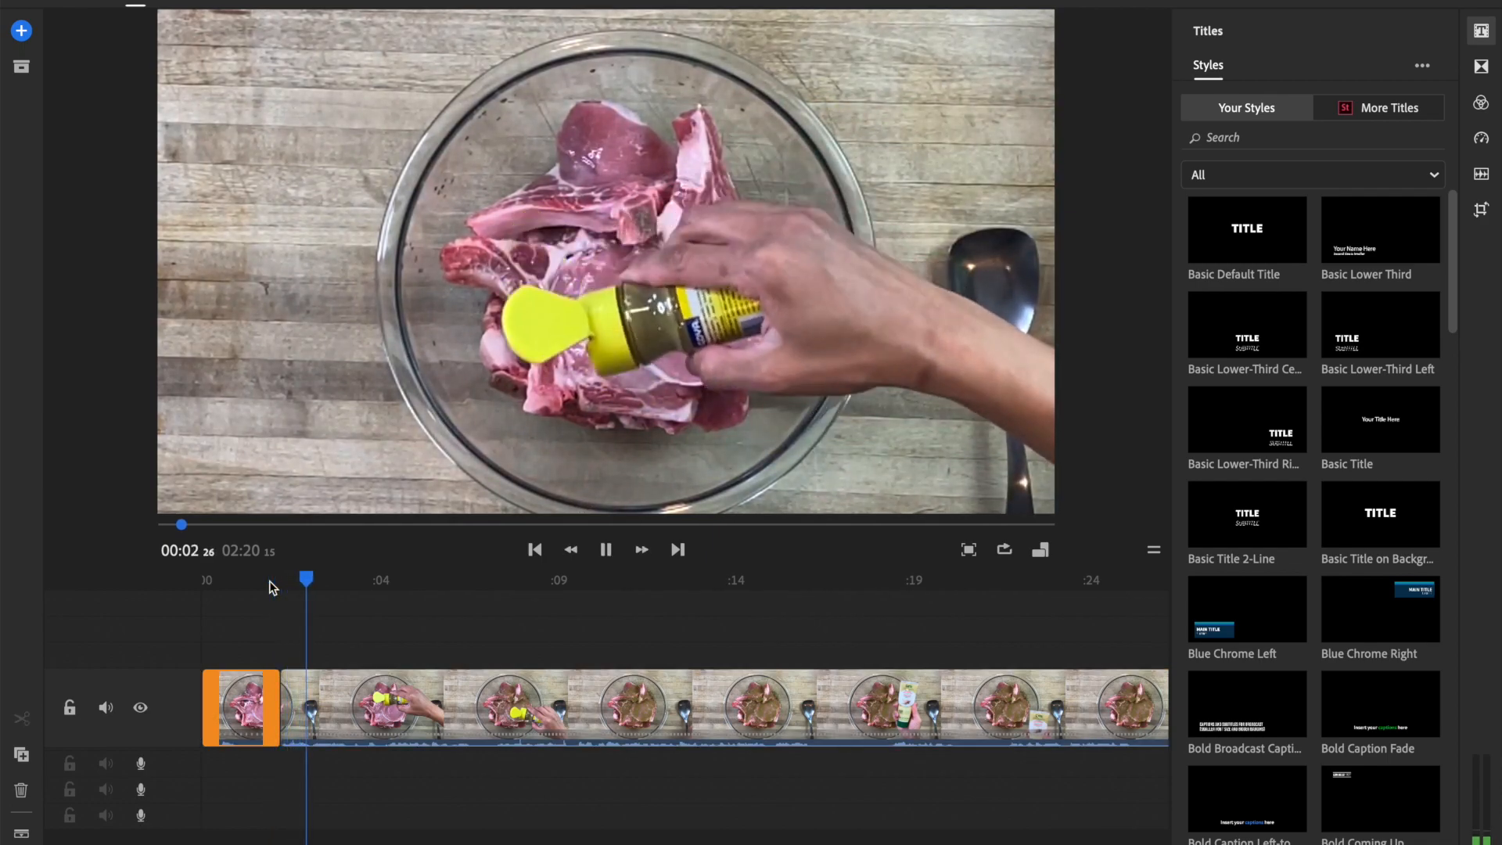
pyautogui.moveTo(275, 579); pyautogui.dragTo(259, 598)
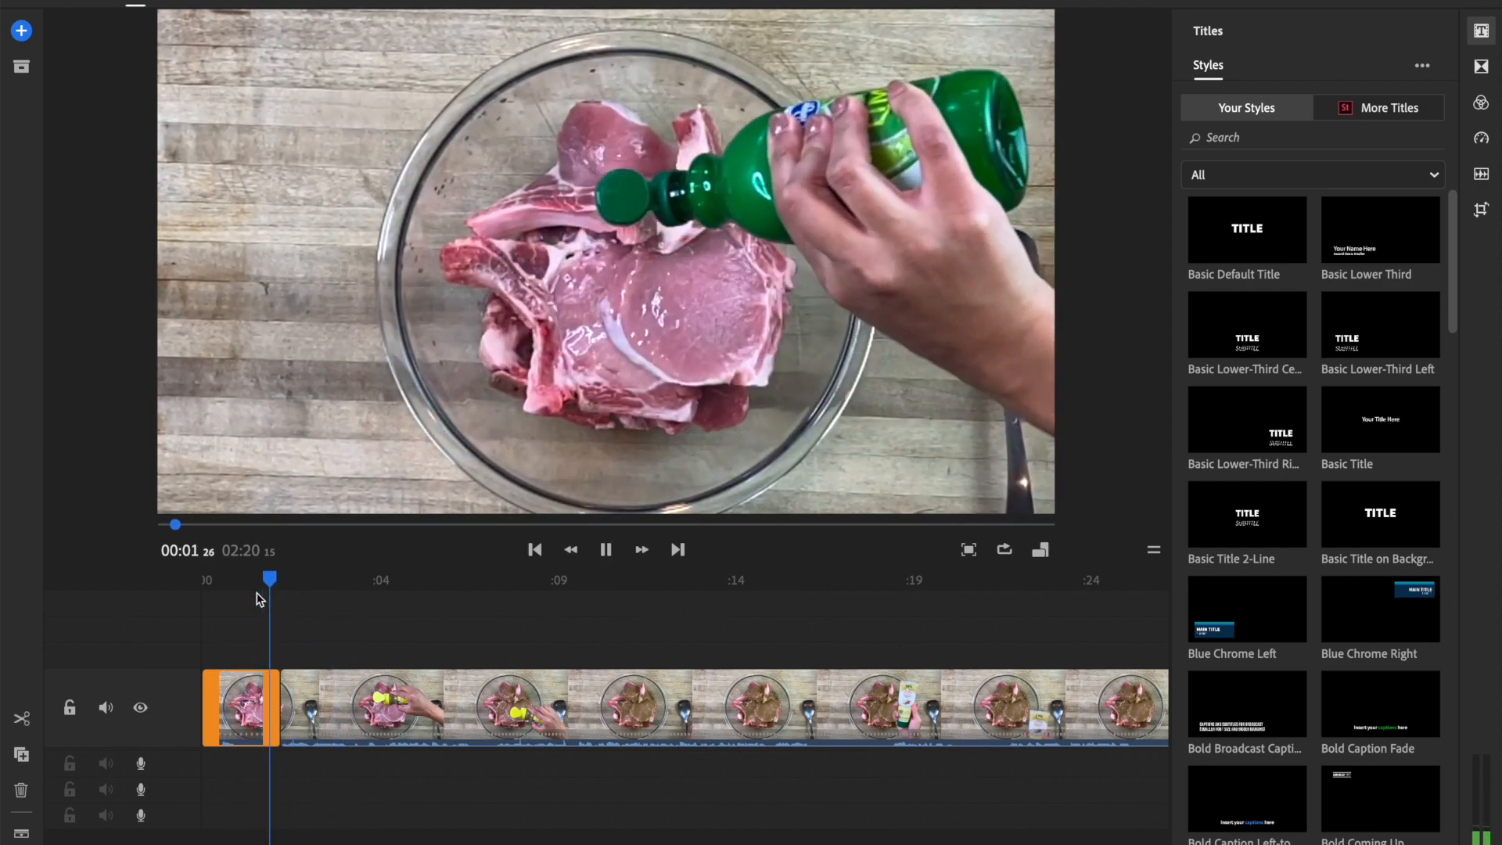
# Mute the audio of both seasoning clips on the timeline
pyautogui.click(424, 699)
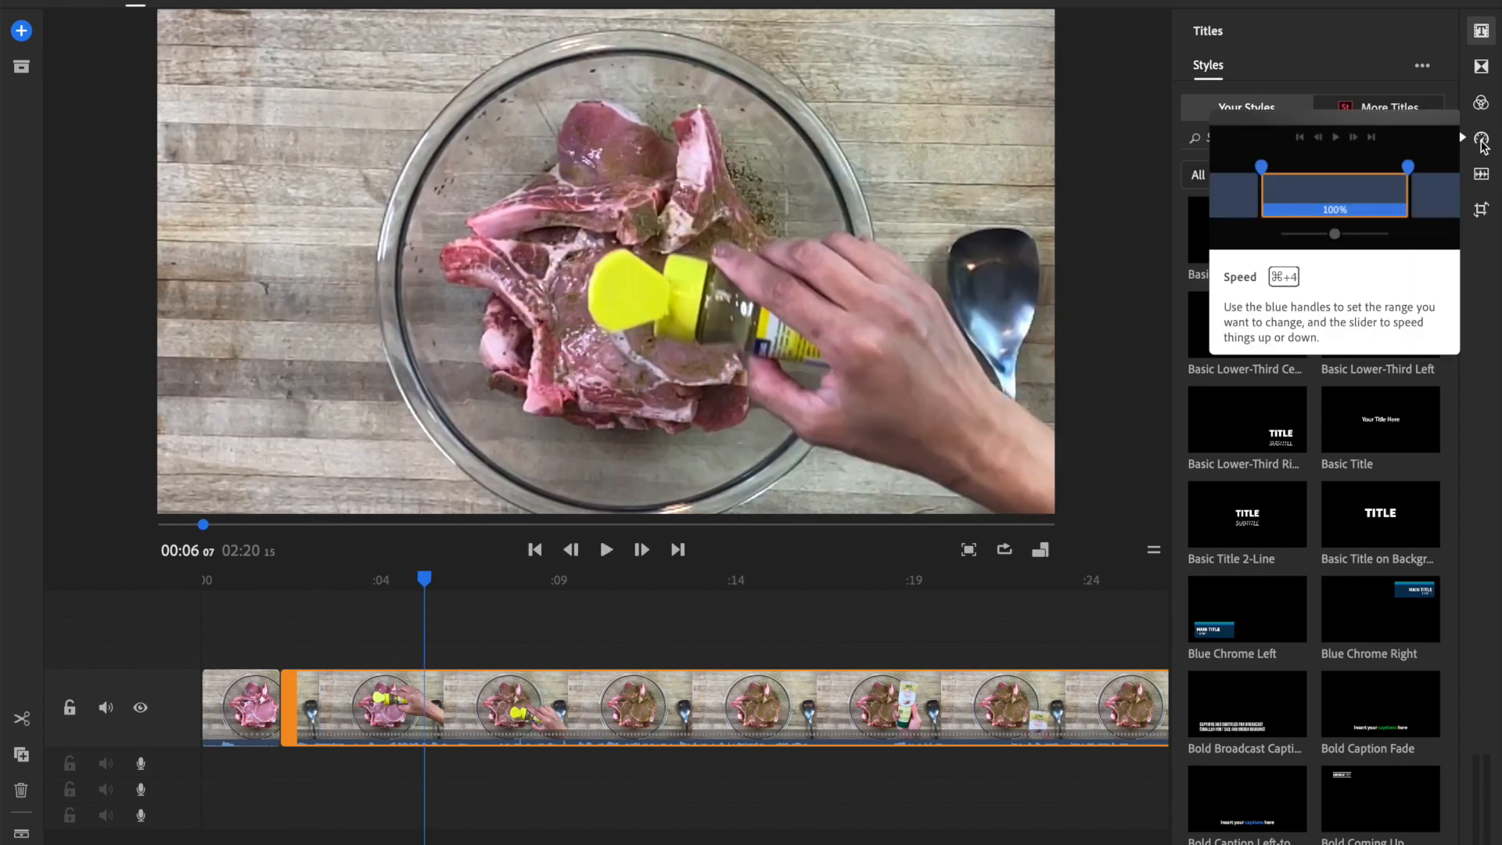
pyautogui.click(1481, 176)
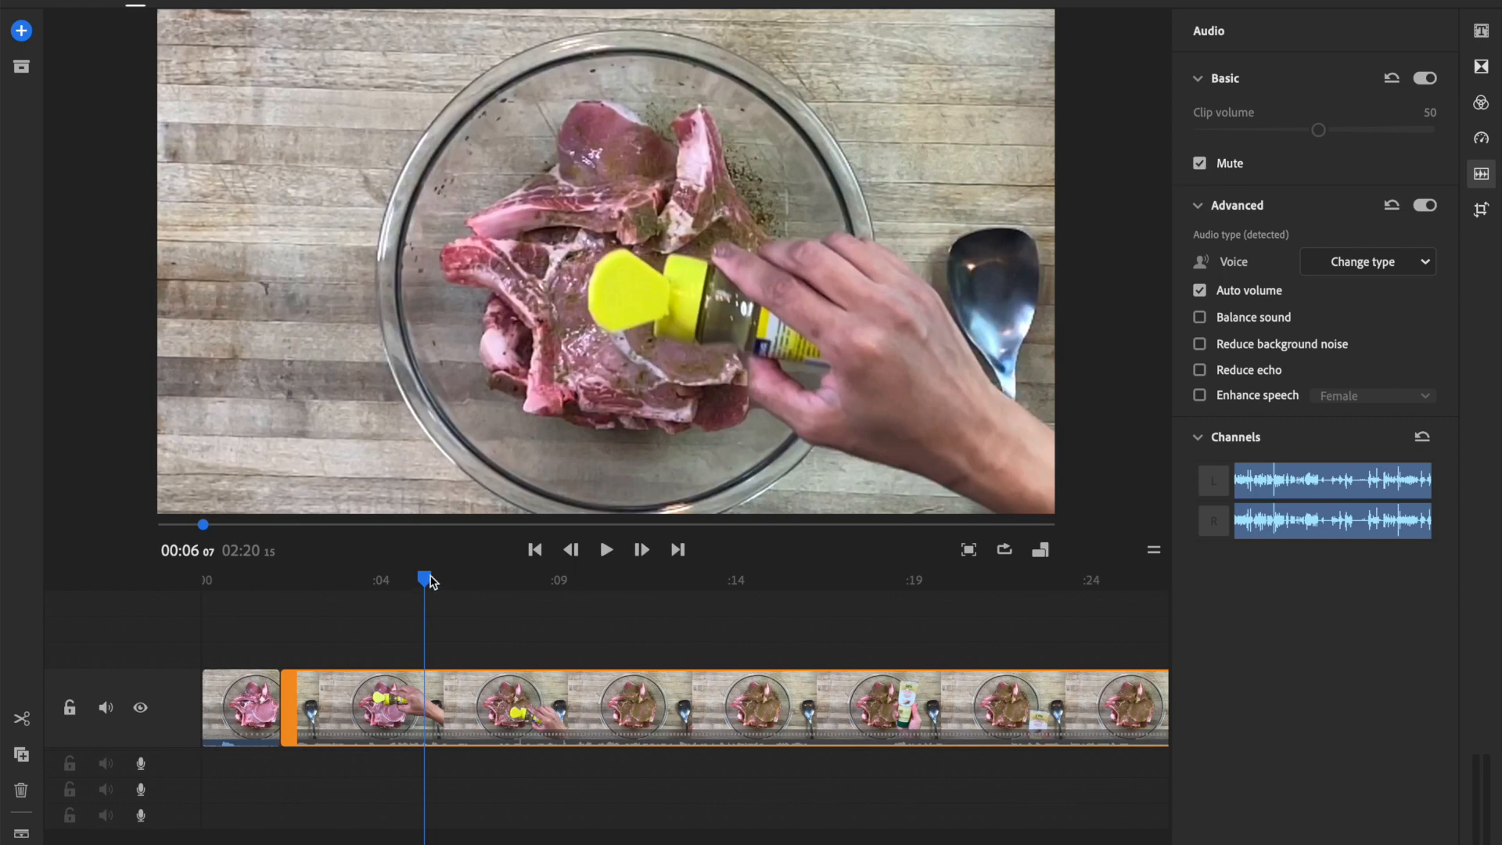
pyautogui.click(266, 610)
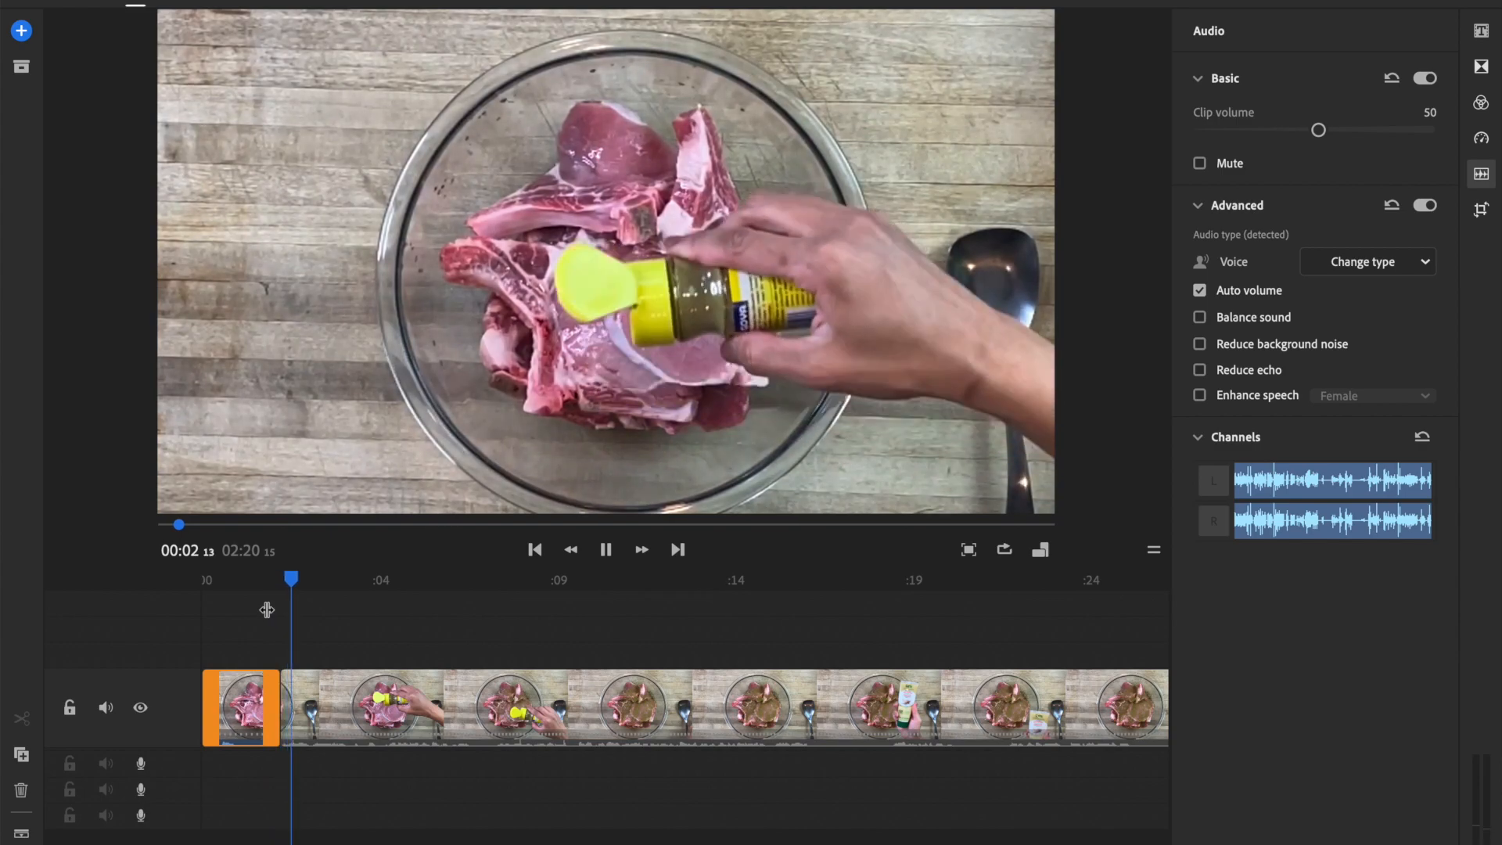
pyautogui.click(245, 689)
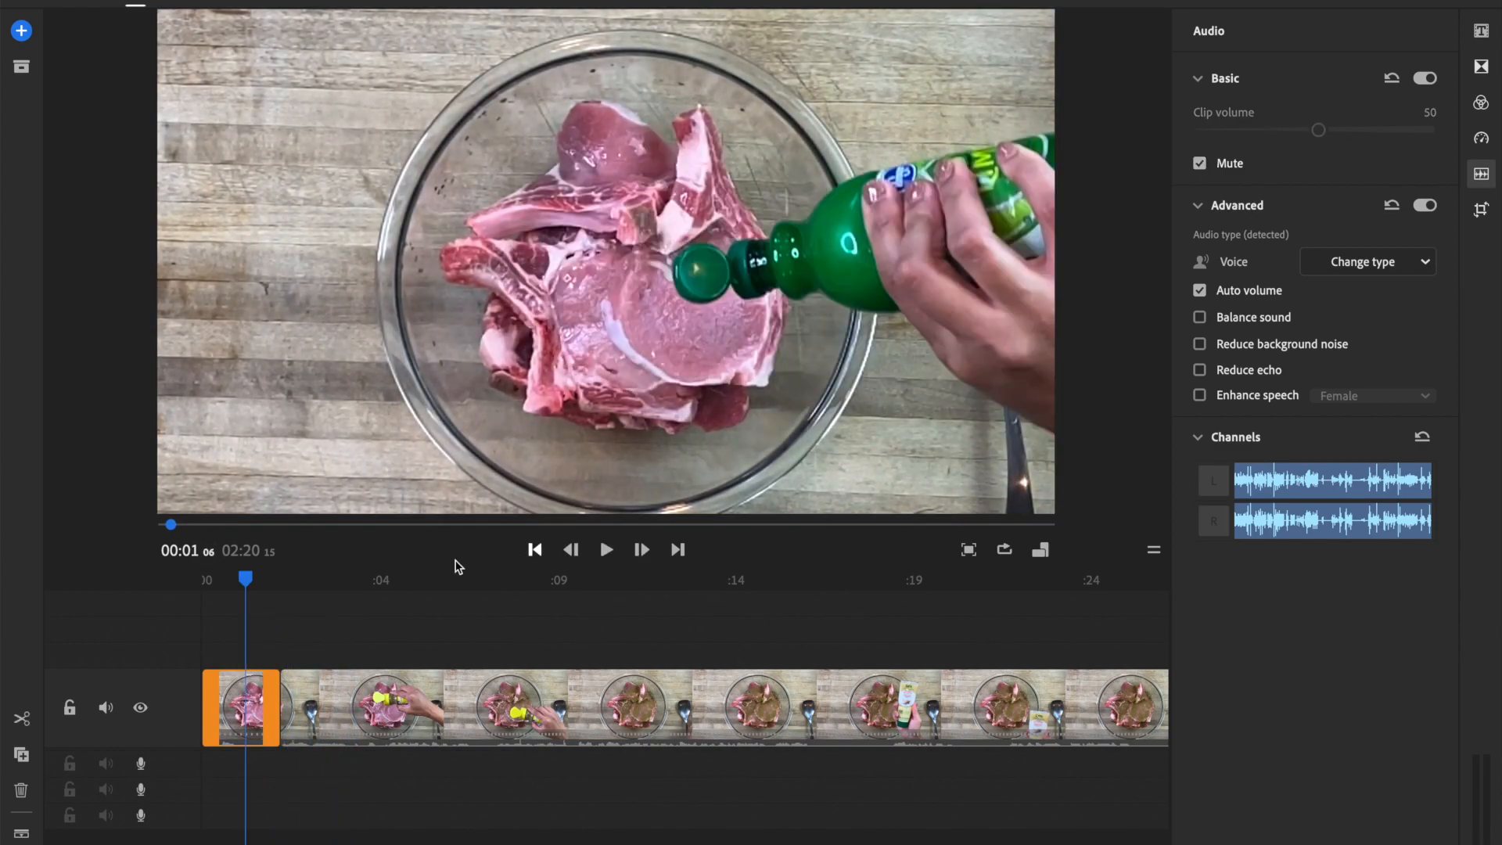
# Split the clip at 00:03 16 and 00:17 03 and delete the yellow-bottle seasoning footage between the two splits
pyautogui.moveTo(243, 597); pyautogui.dragTo(327, 601)
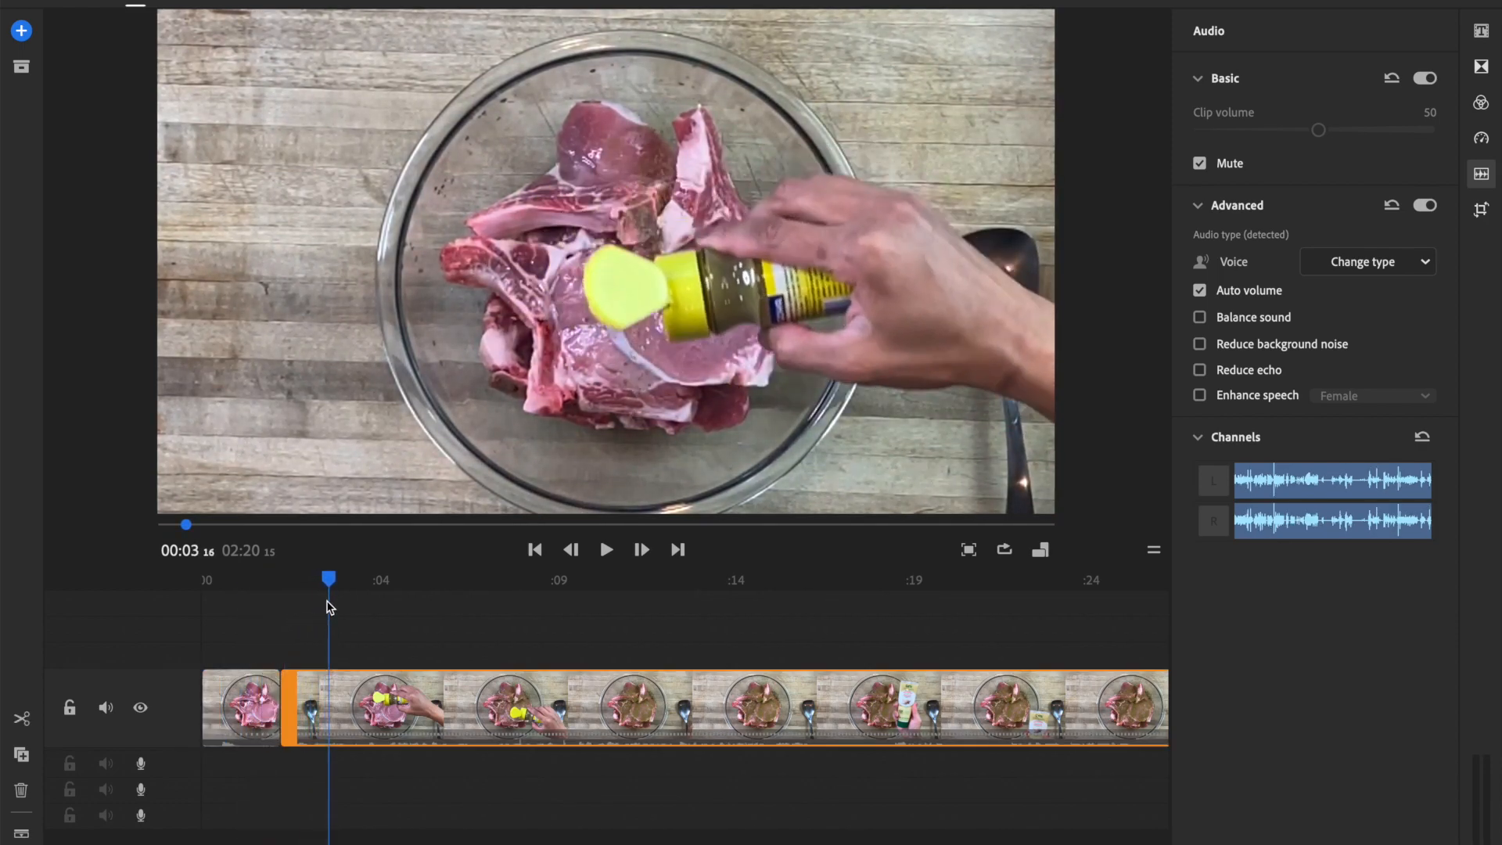
pyautogui.click(28, 726)
pyautogui.moveTo(335, 581); pyautogui.dragTo(897, 582)
pyautogui.moveTo(915, 580); pyautogui.dragTo(815, 632)
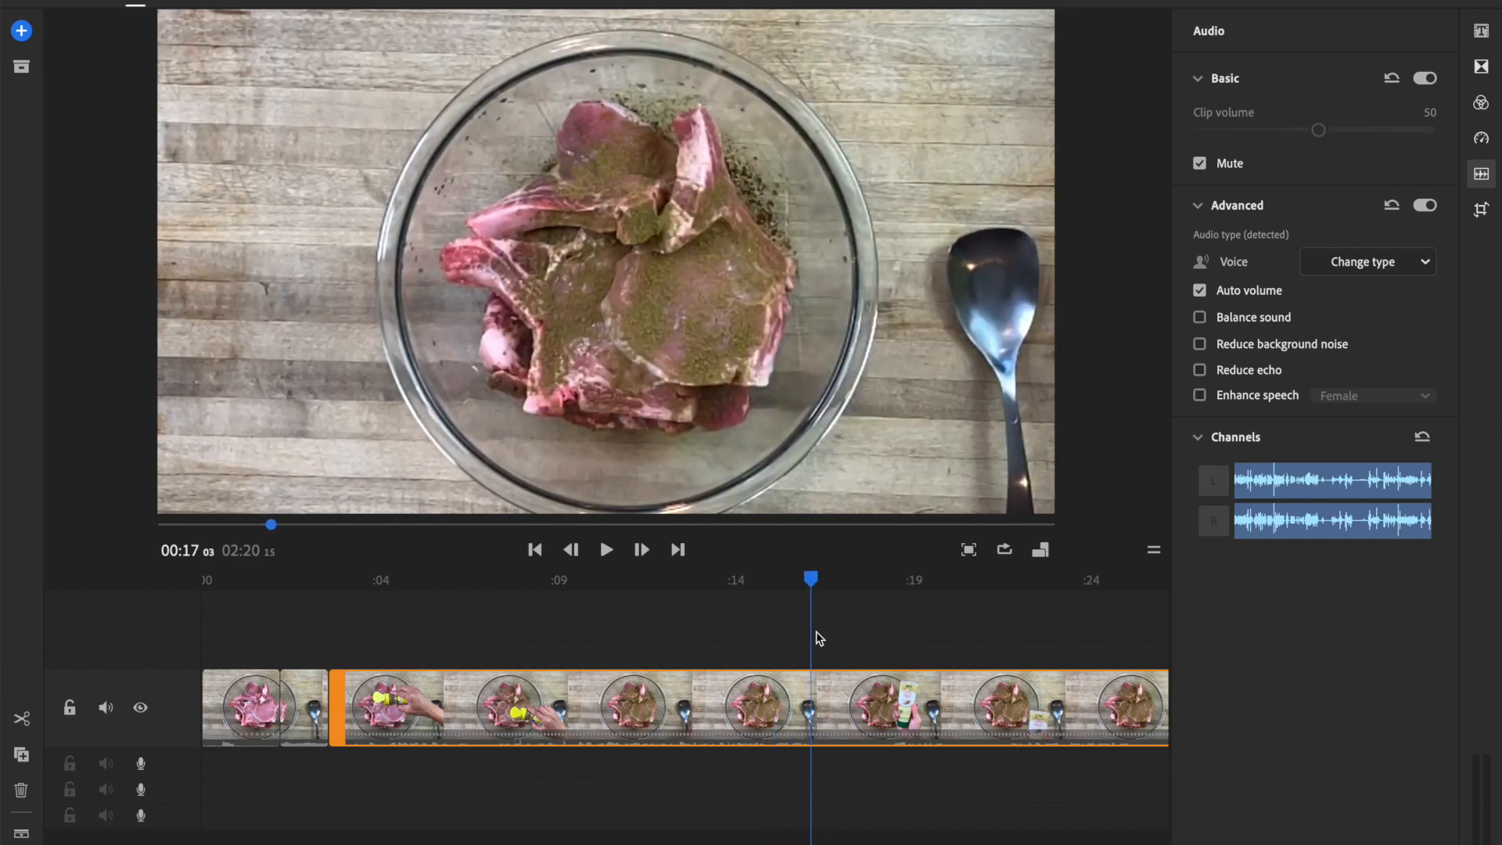
pyautogui.click(26, 719)
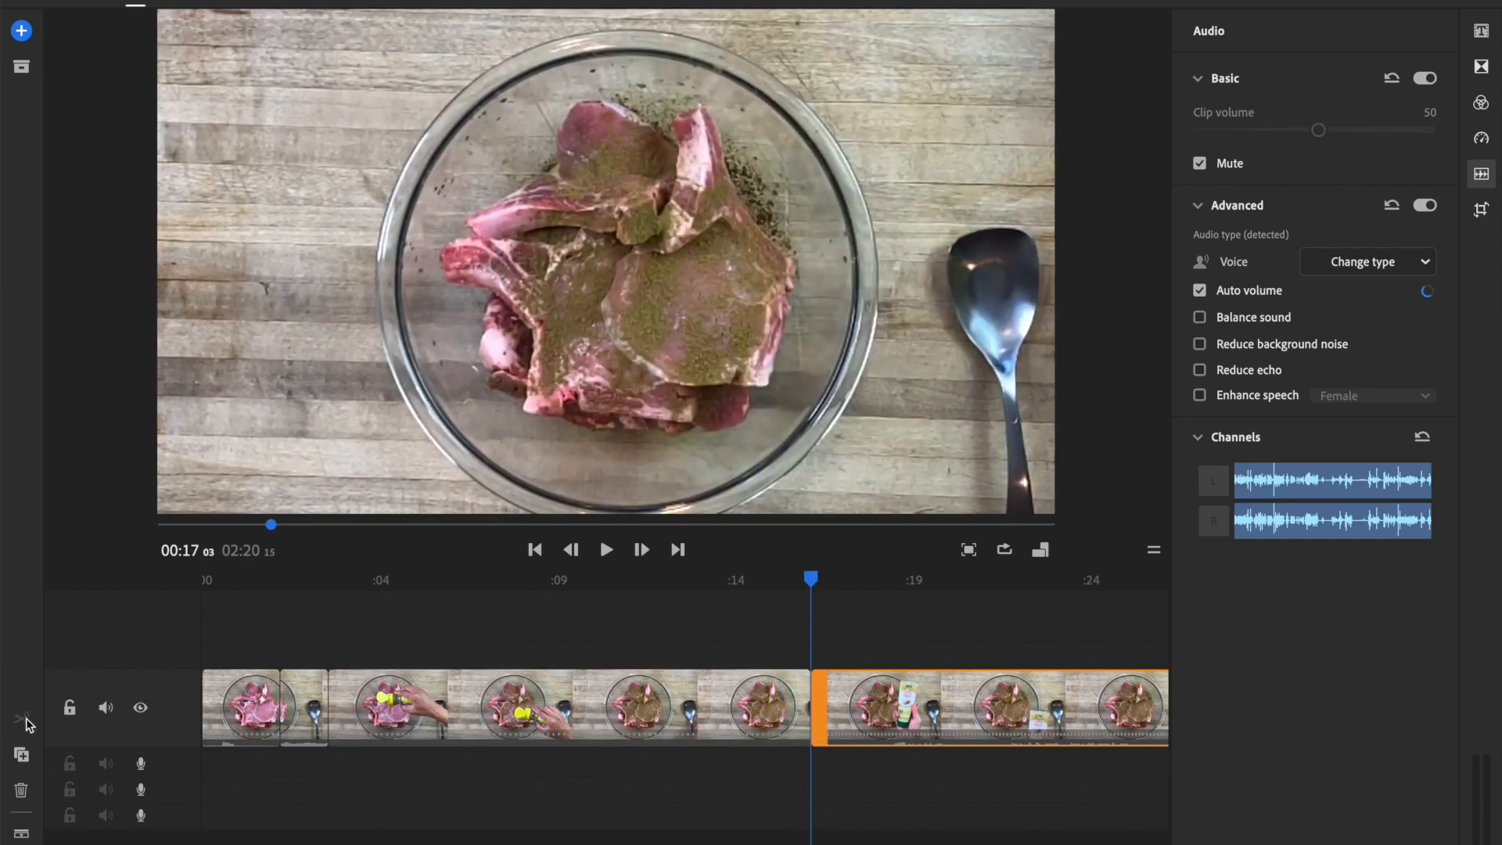
pyautogui.click(299, 682)
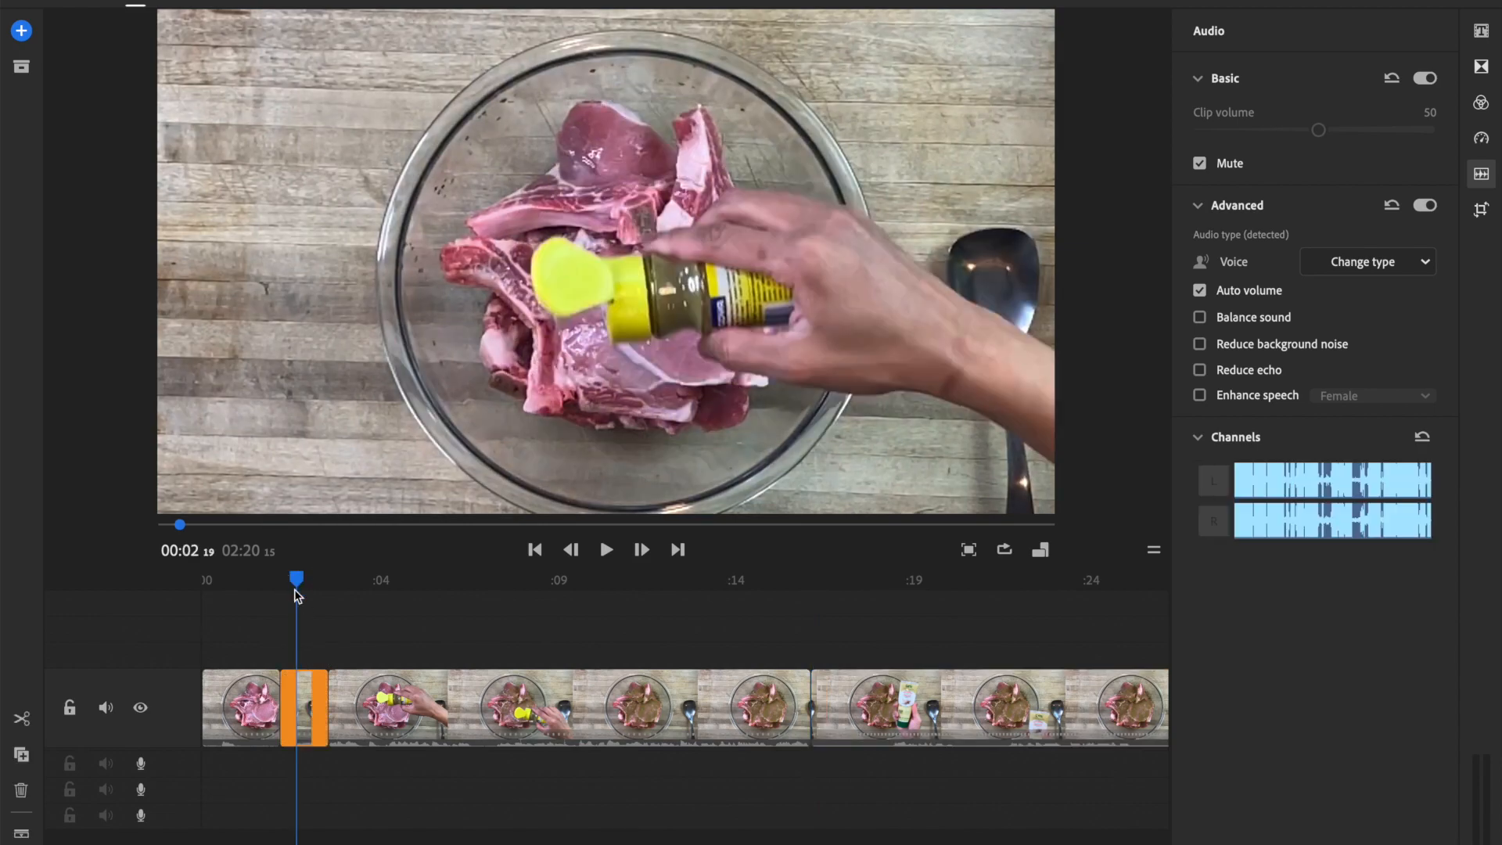
pyautogui.click(467, 721)
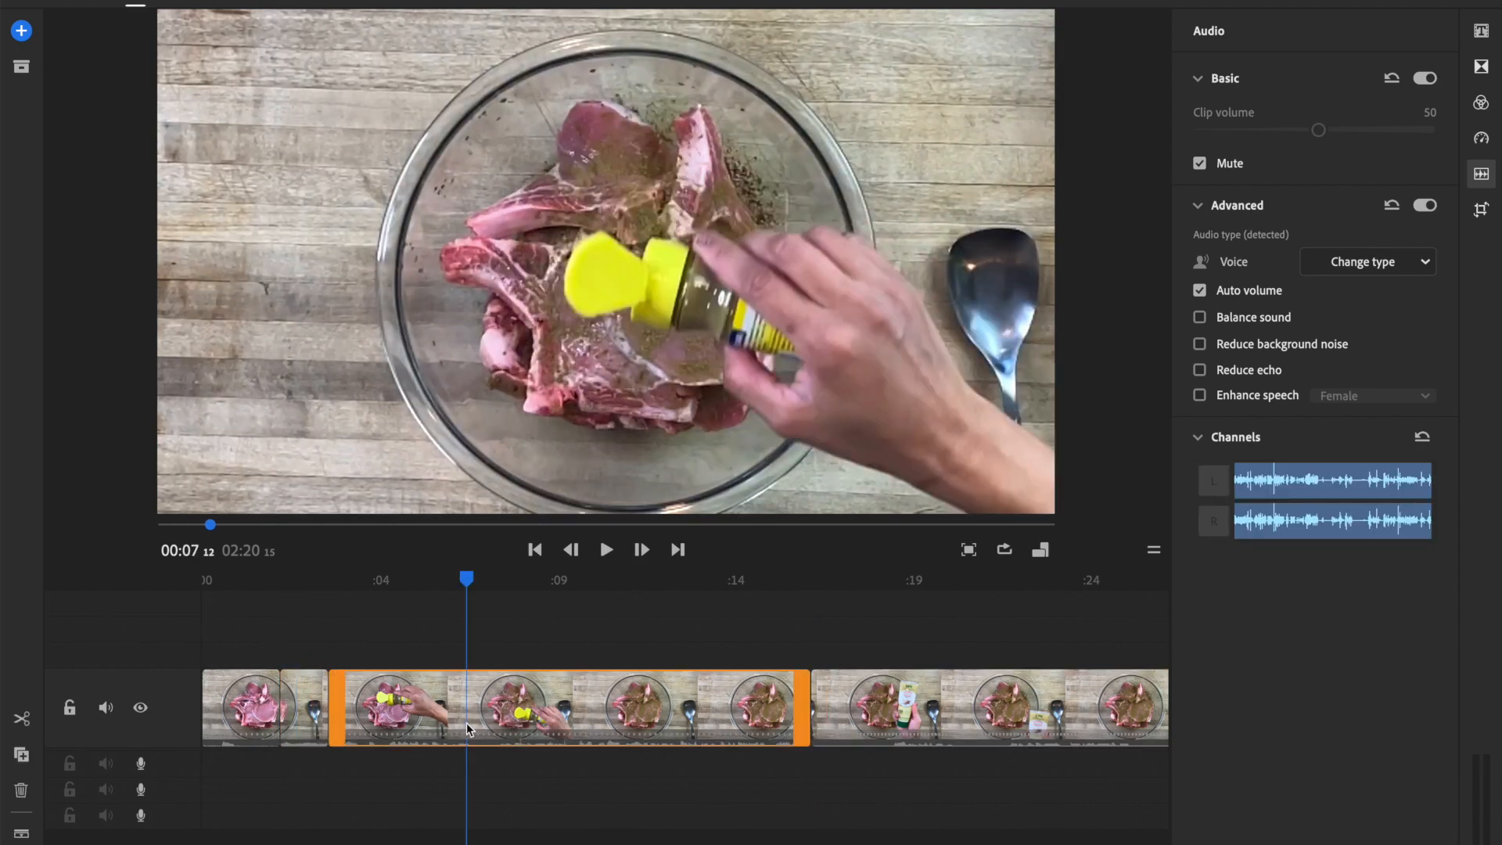
pyautogui.press('Delete')
# Play across the cut between the yellow seasoning bottle and the garlic tube twice to check the transition
pyautogui.moveTo(332, 585); pyautogui.dragTo(319, 579)
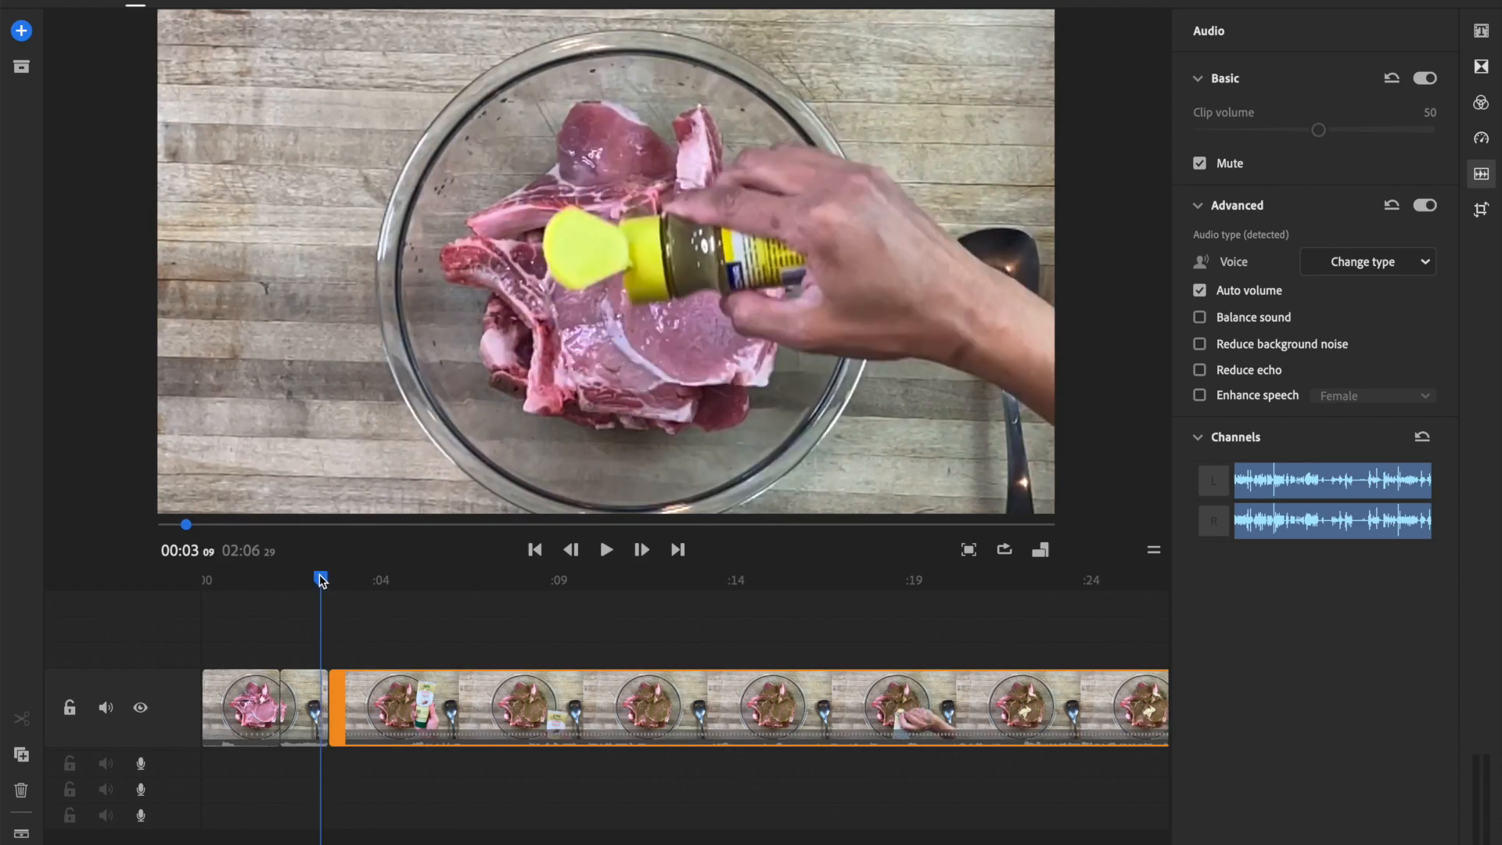
pyautogui.press('space')
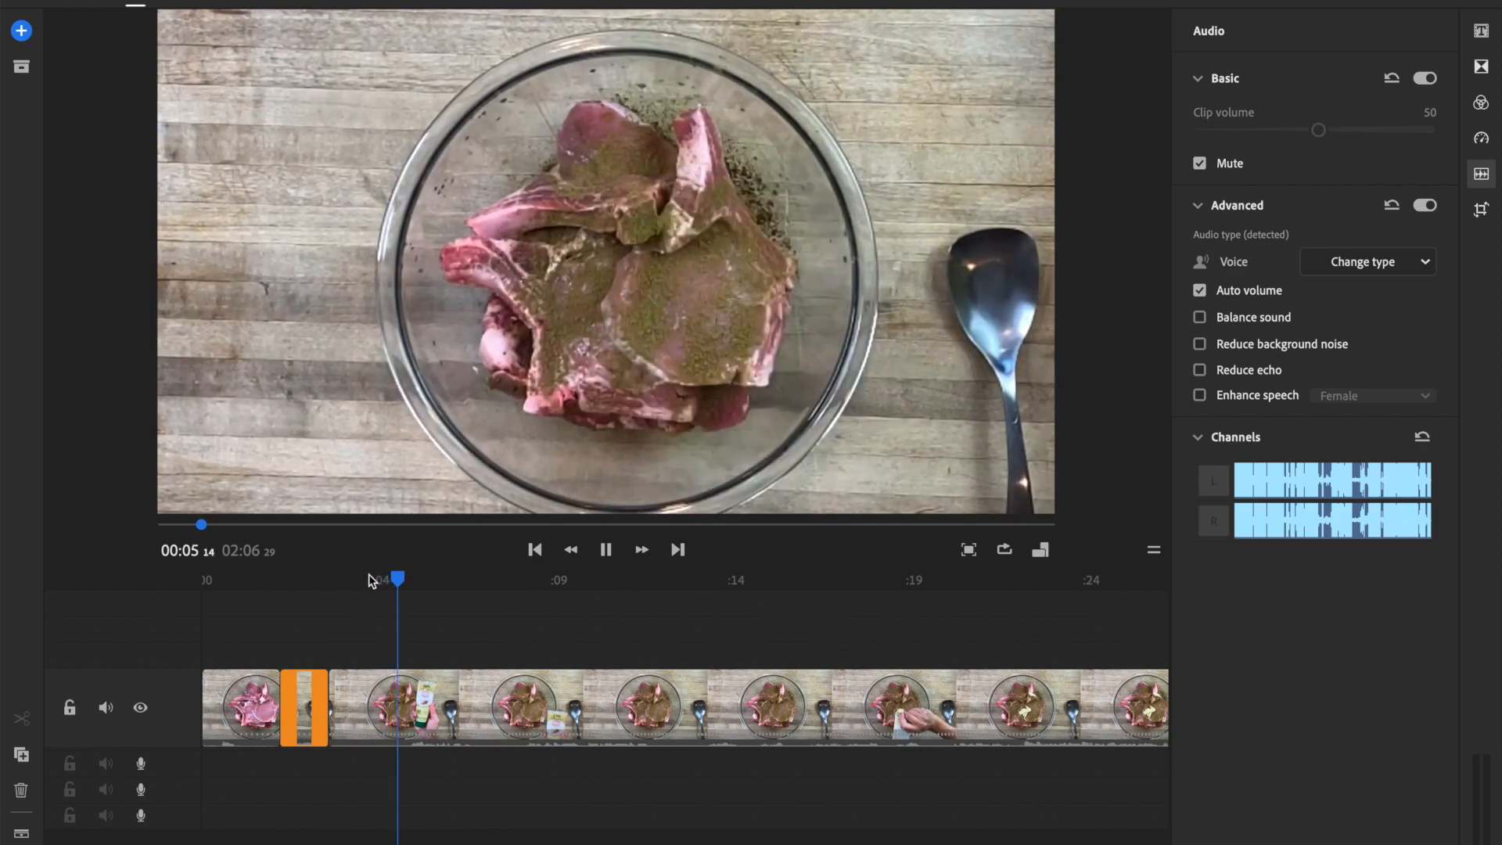
pyautogui.moveTo(442, 584); pyautogui.dragTo(322, 587)
pyautogui.press('space')
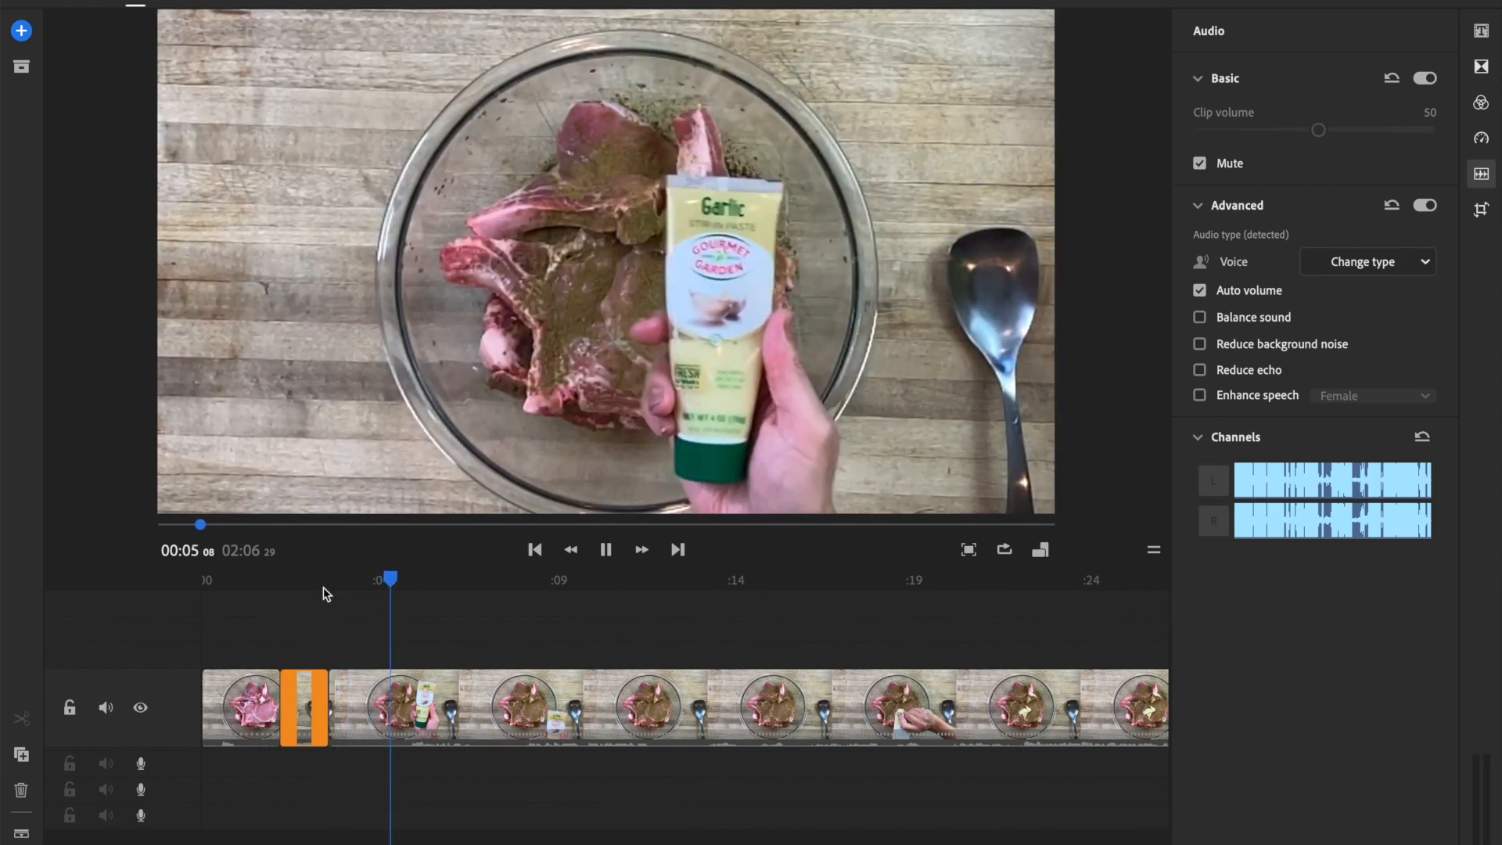
# Cut out the footage from 00:05 15, where the garlic tube leaves the frame, up to 00:16 06
pyautogui.press('space')
pyautogui.click(27, 718)
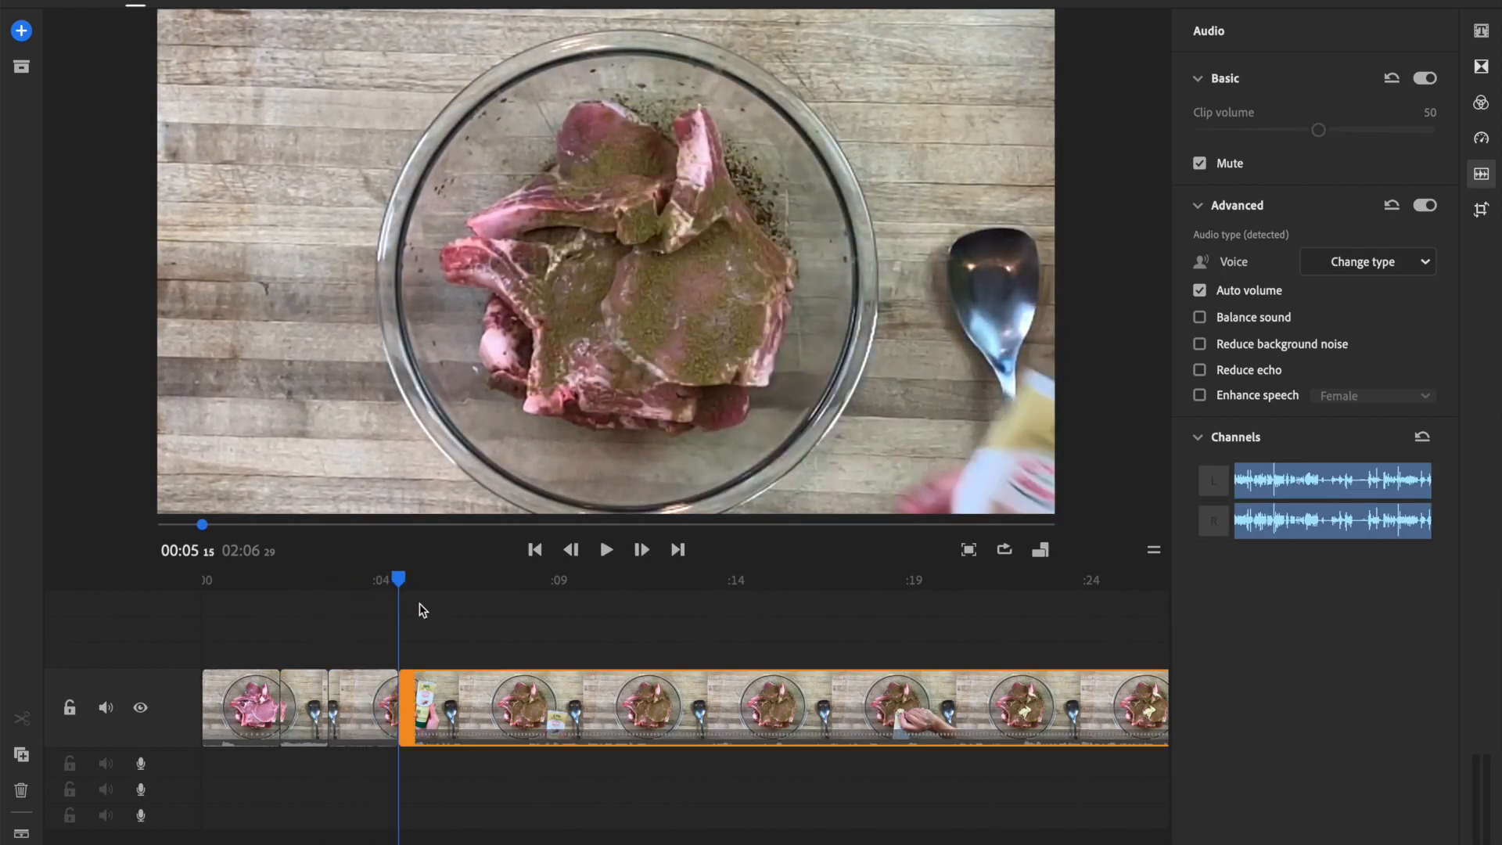
pyautogui.moveTo(400, 581); pyautogui.dragTo(779, 594)
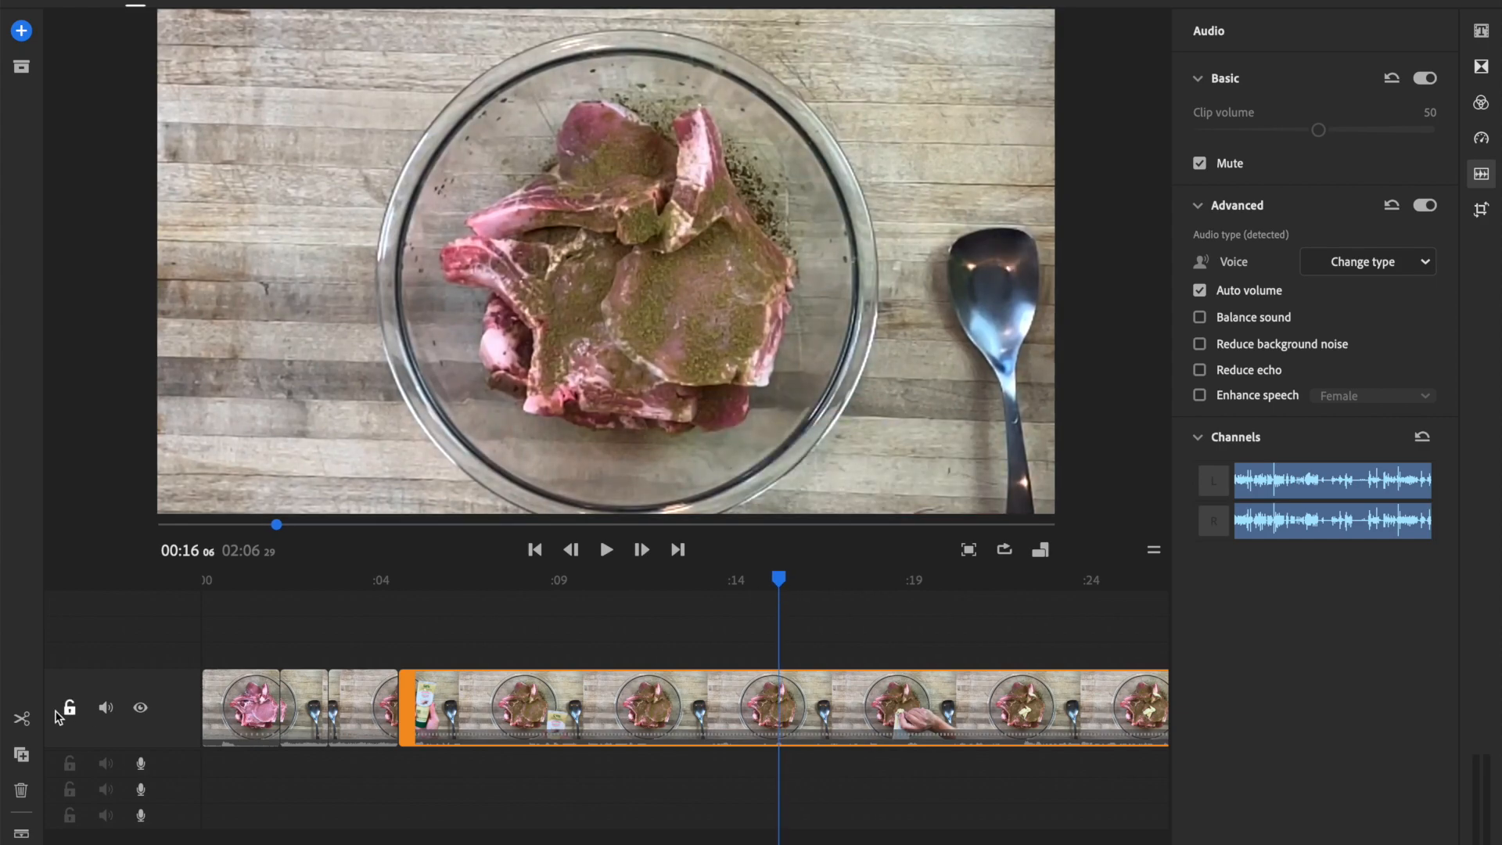
pyautogui.click(22, 720)
pyautogui.click(682, 701)
pyautogui.press('Delete')
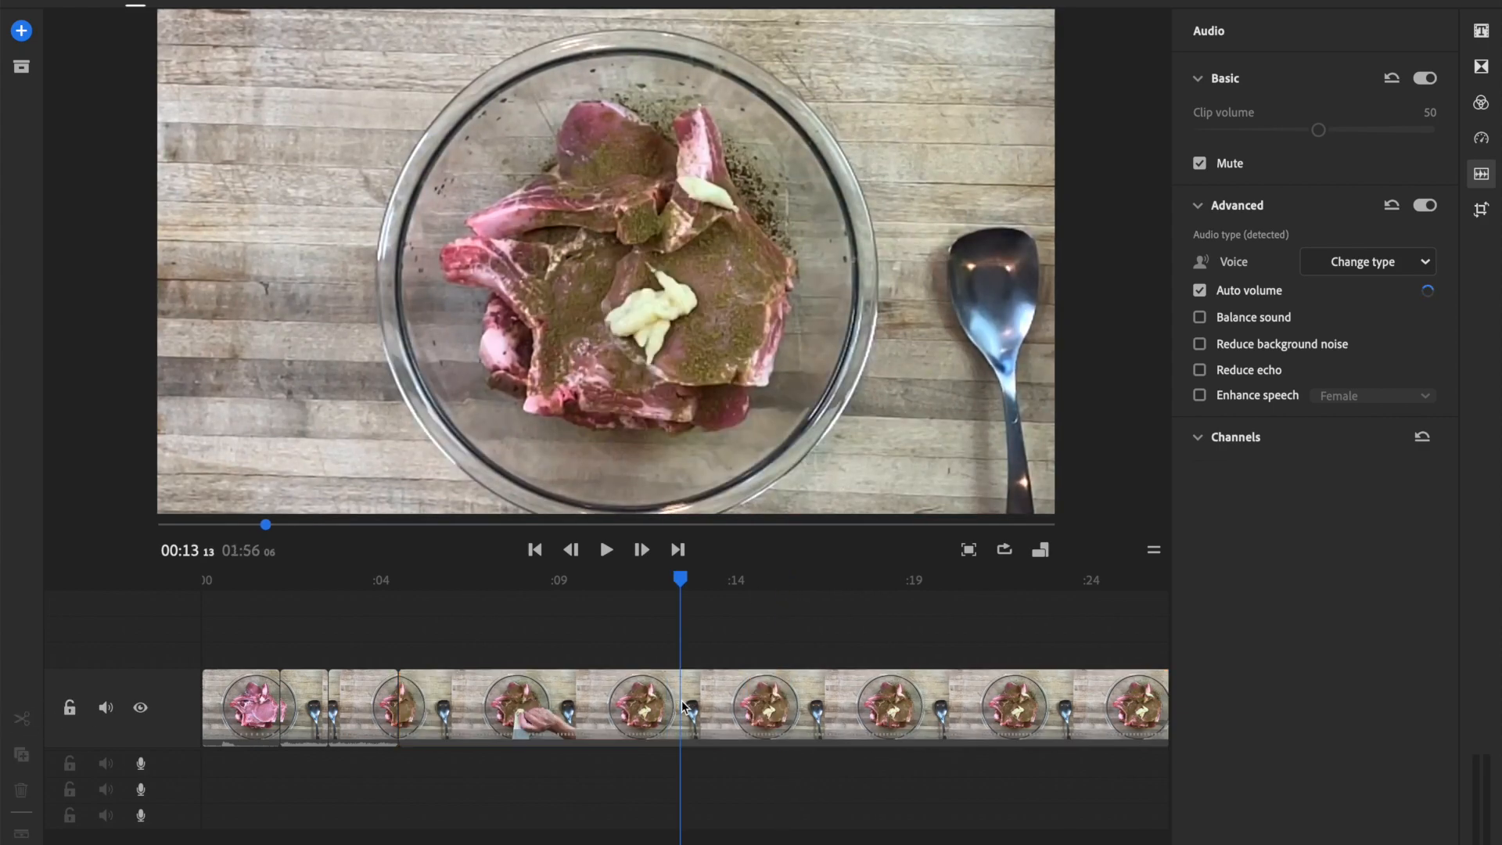
# Play from just before the cut at 00:05 15 into the garlic being squeezed to check the transition
pyautogui.moveTo(400, 586); pyautogui.dragTo(388, 586)
pyautogui.press('space')
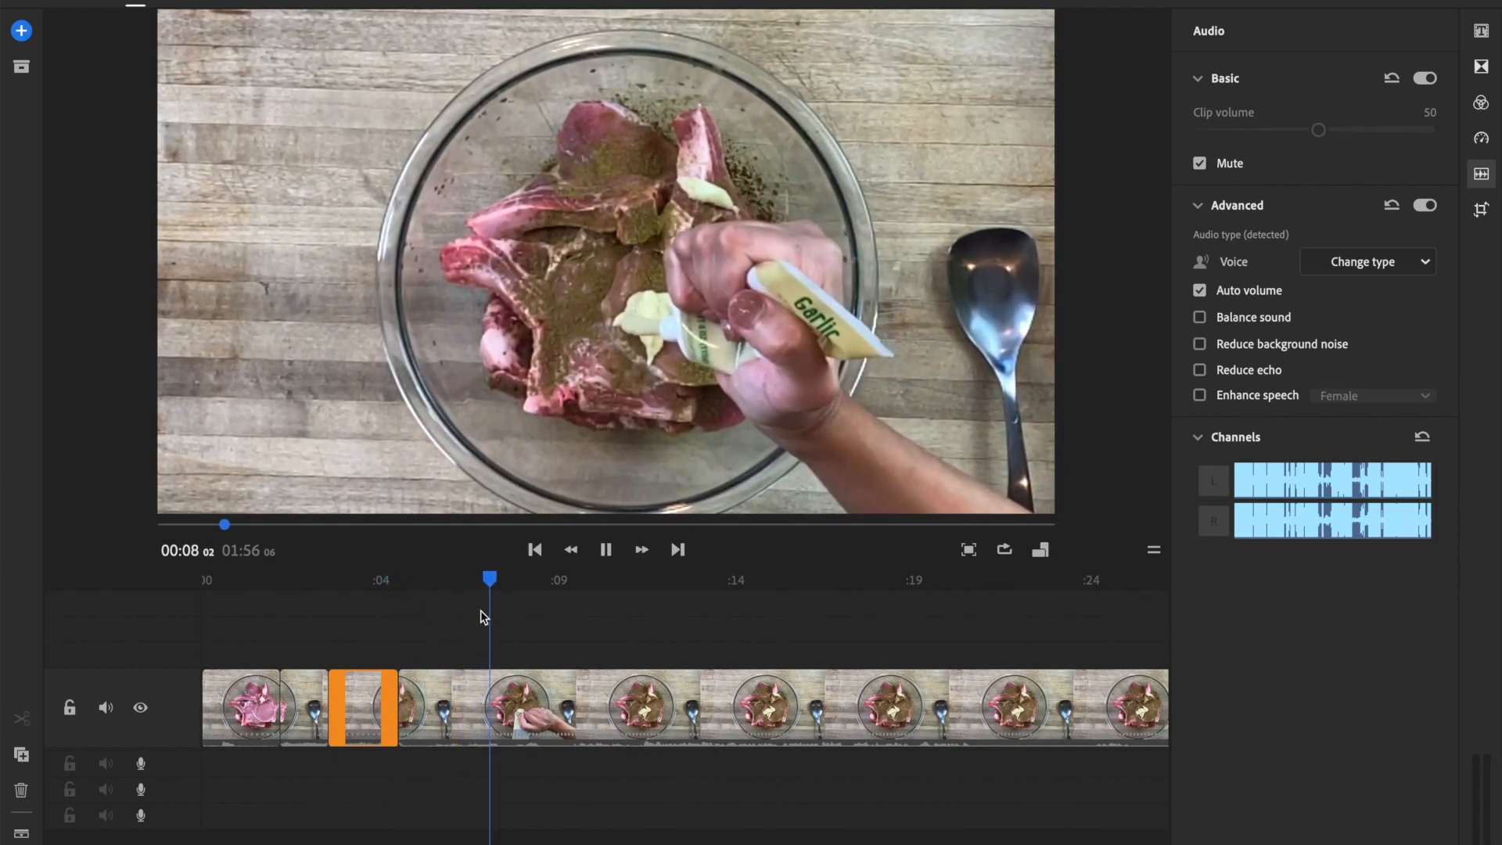
pyautogui.click(481, 716)
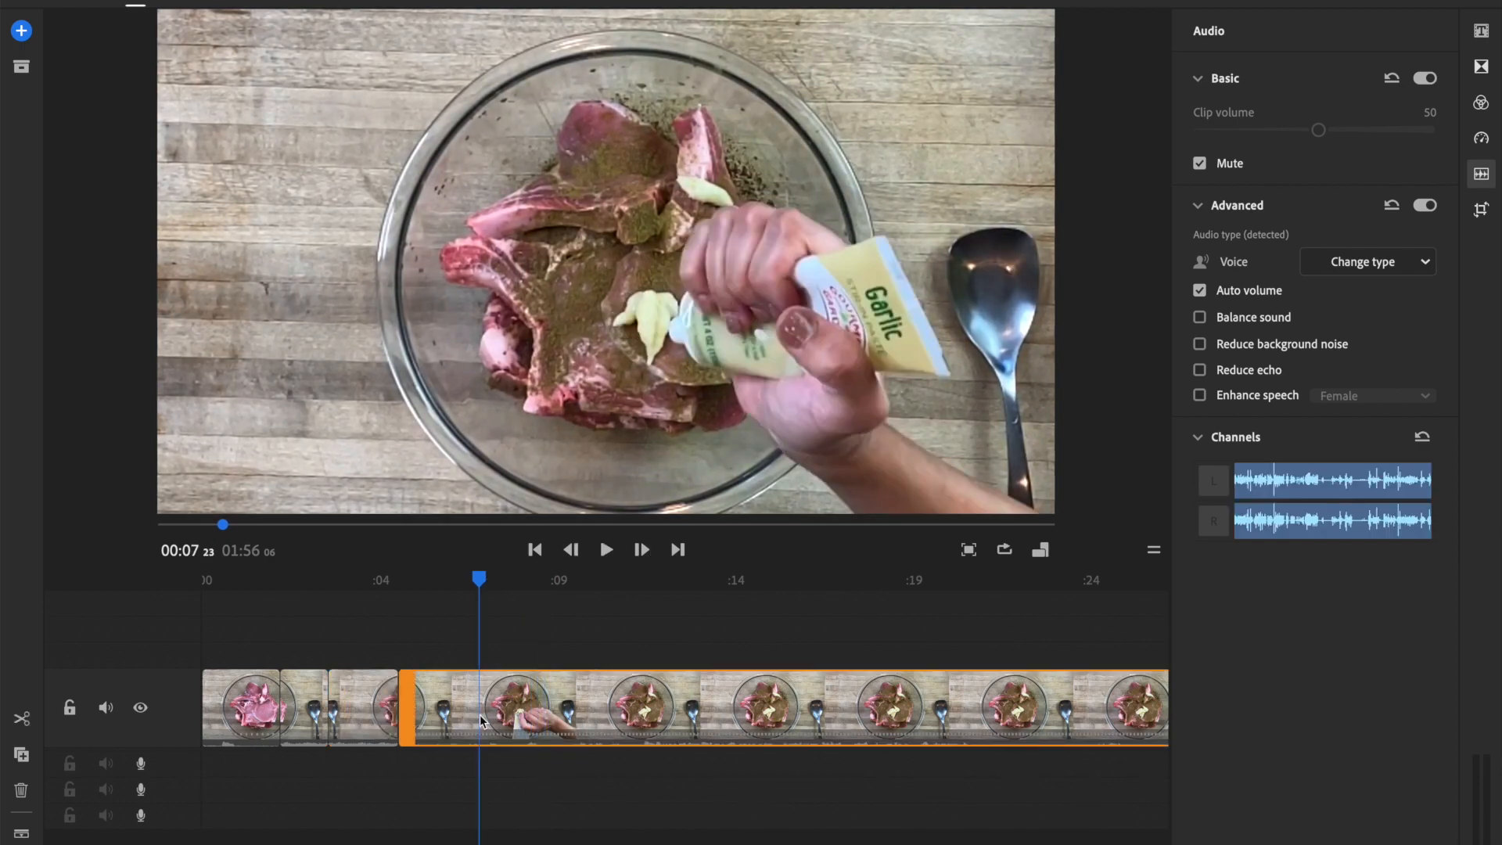
# Replay the first cut, from the green bottle to the yellow seasoning bottle, to judge how abrupt it is
pyautogui.moveTo(481, 583); pyautogui.dragTo(198, 615)
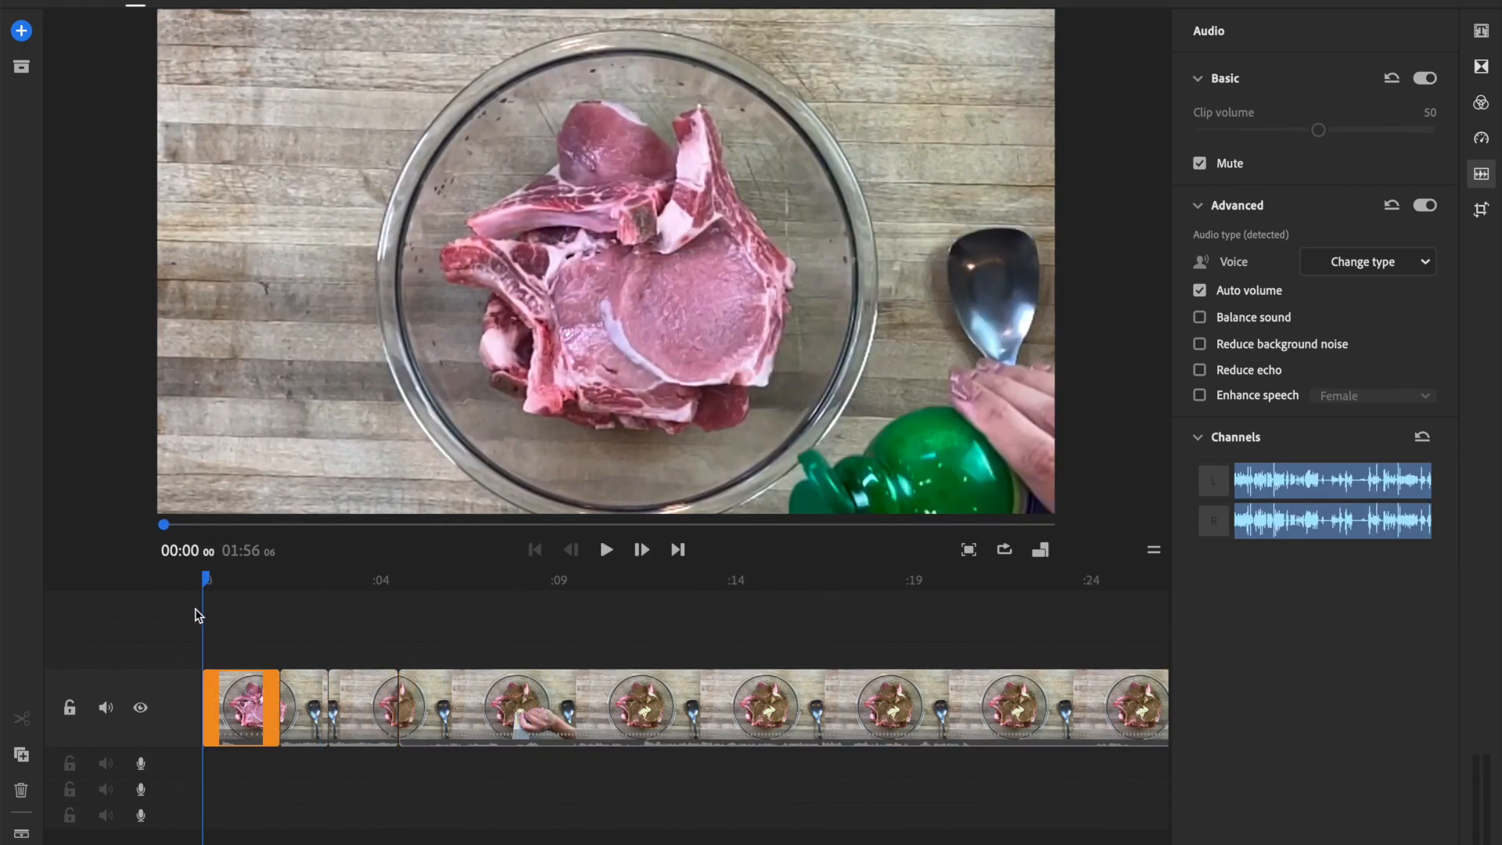
pyautogui.moveTo(209, 589); pyautogui.dragTo(276, 588)
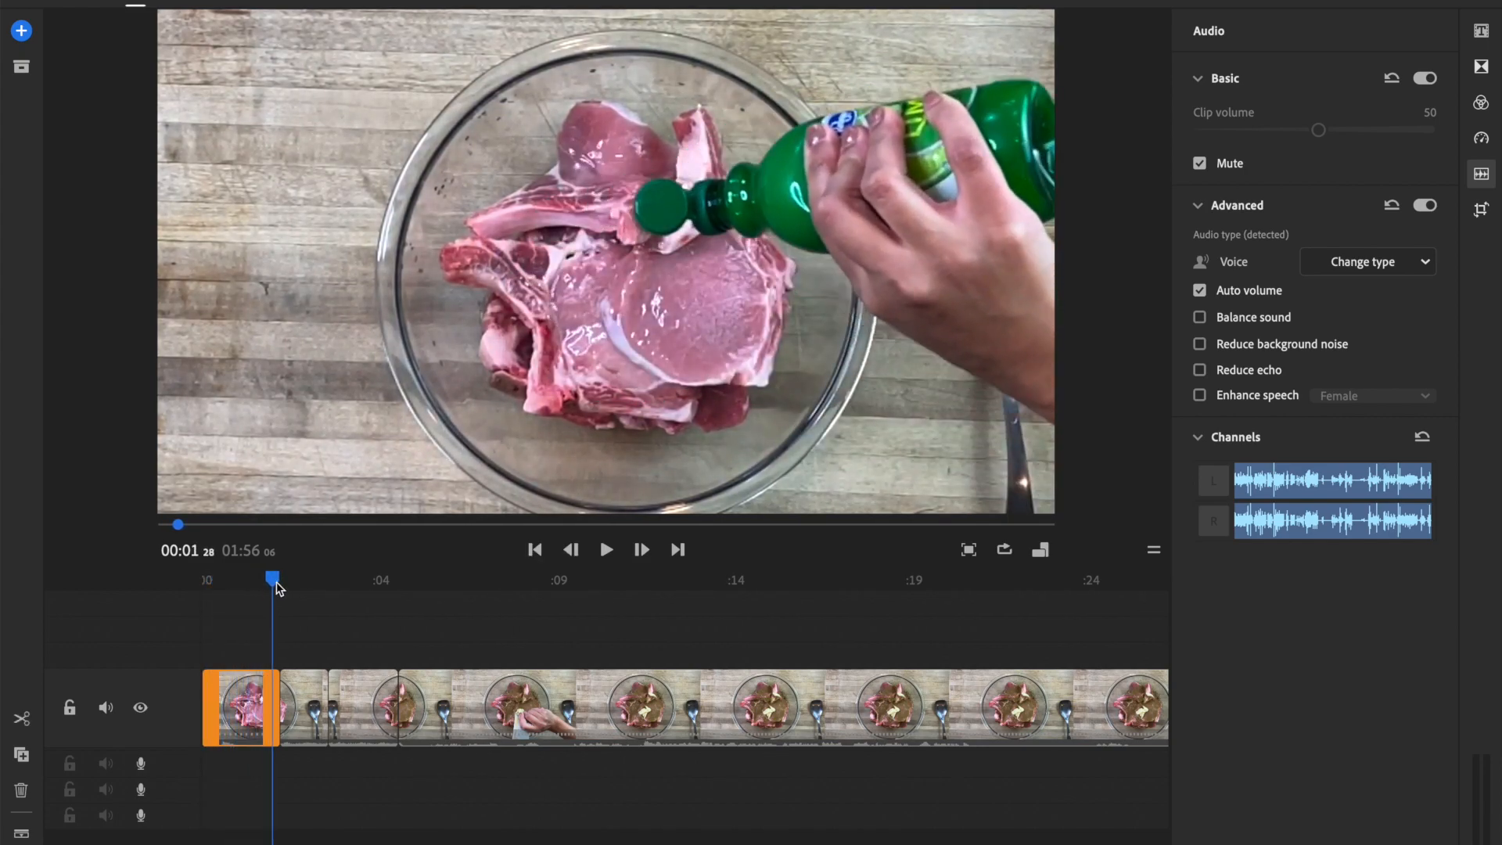
pyautogui.press('space')
pyautogui.press('space')
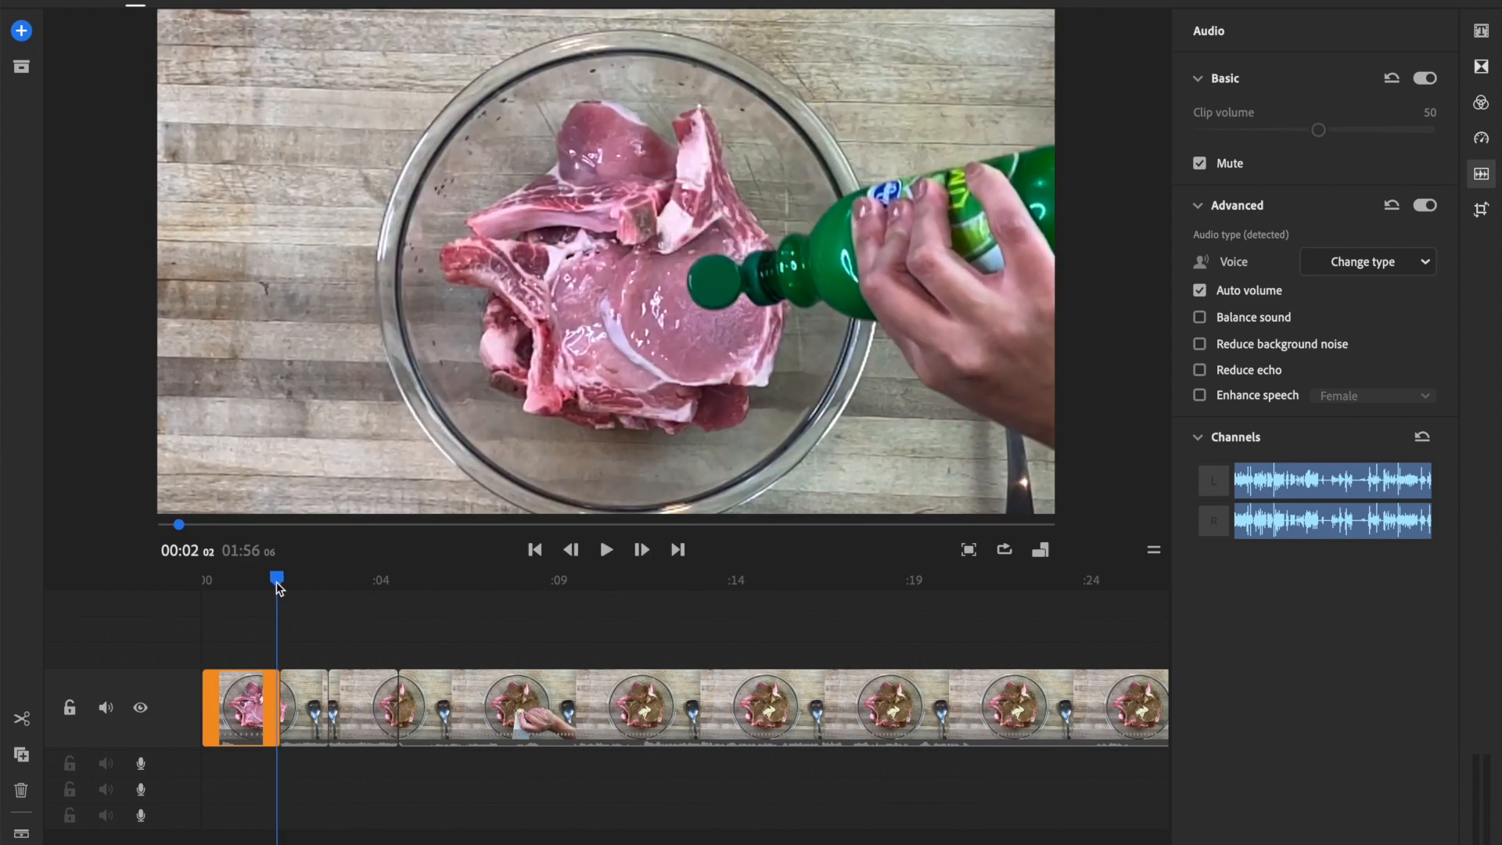
pyautogui.press('space')
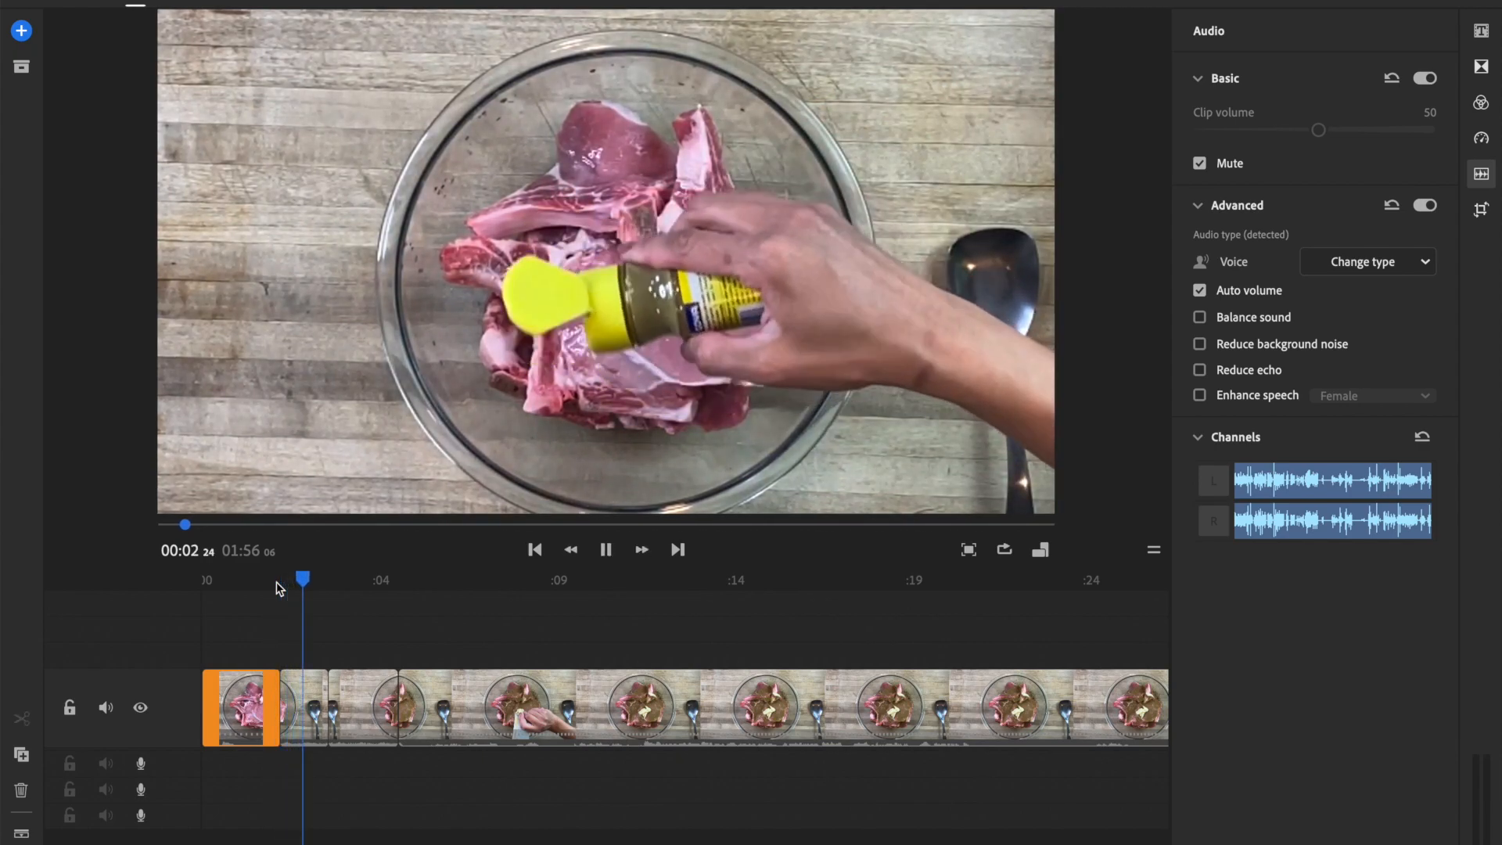
pyautogui.moveTo(354, 582); pyautogui.dragTo(280, 579)
# Apply a Cross Dissolve transition to both ends of the short yellow seasoning bottle clip
pyautogui.click(308, 683)
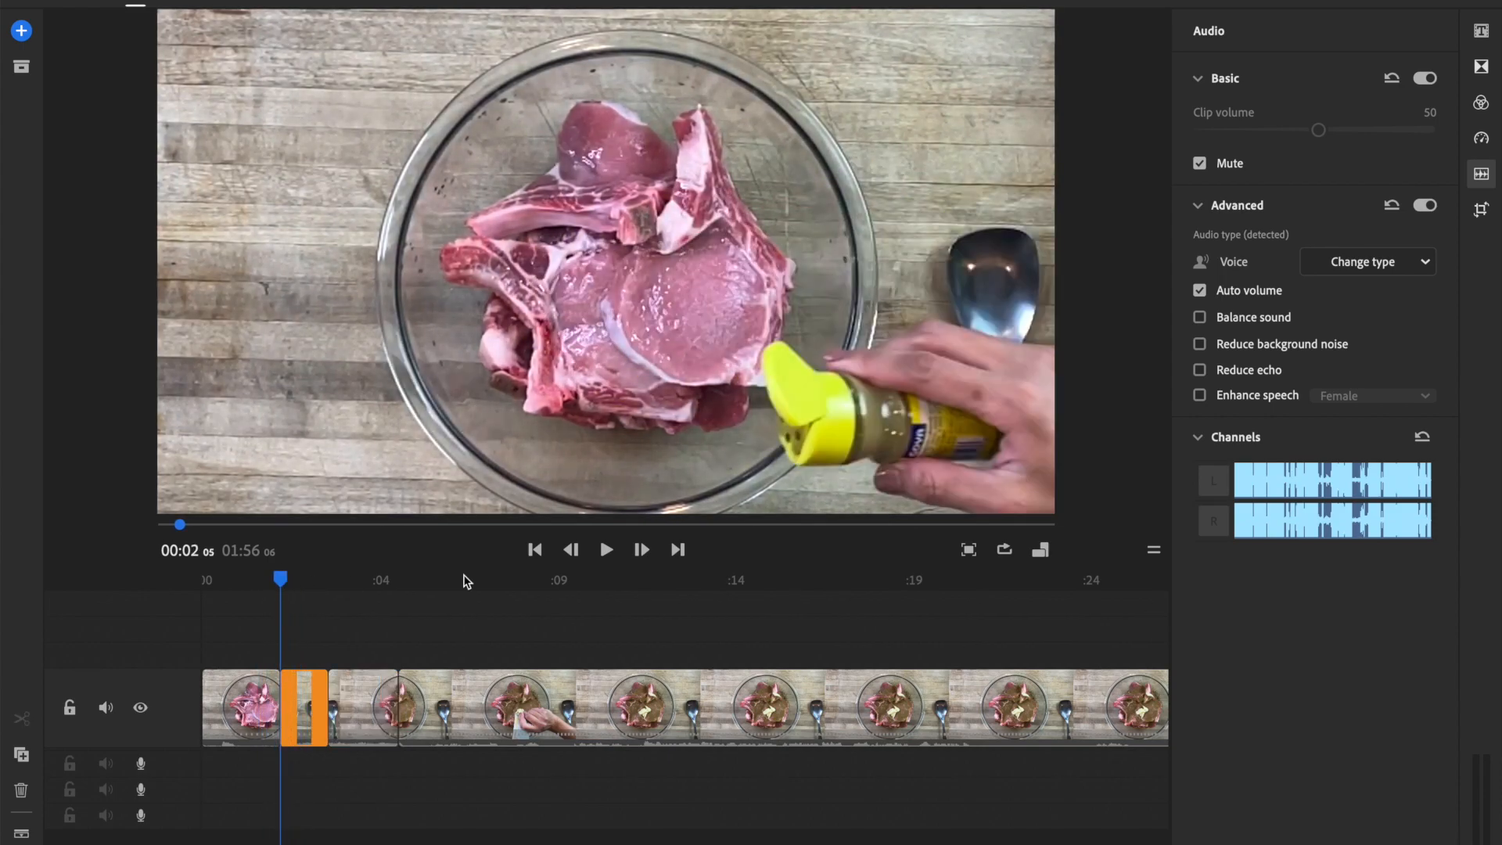
pyautogui.click(1477, 69)
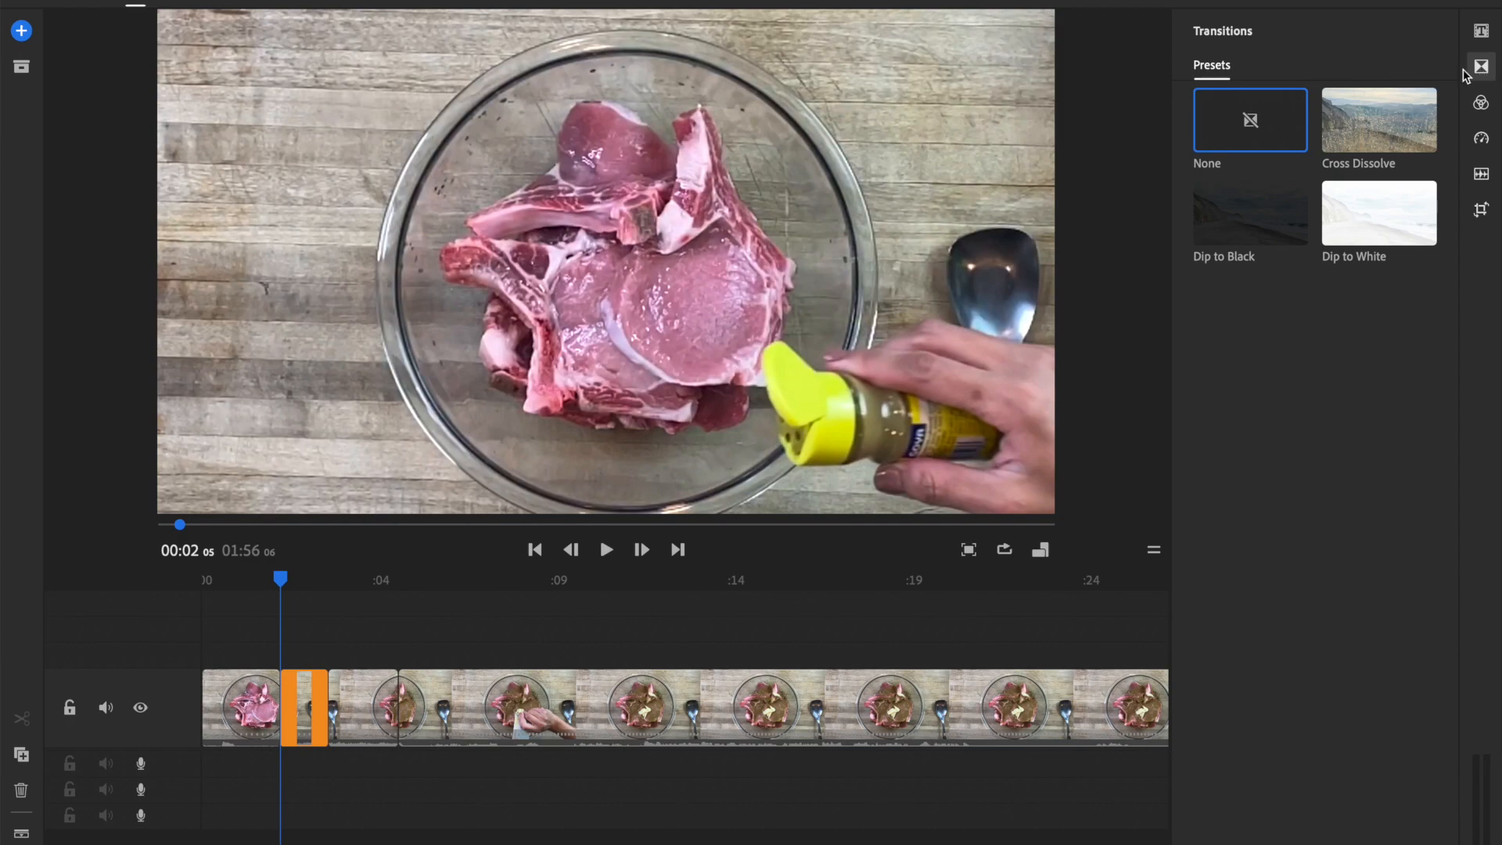
pyautogui.click(1382, 129)
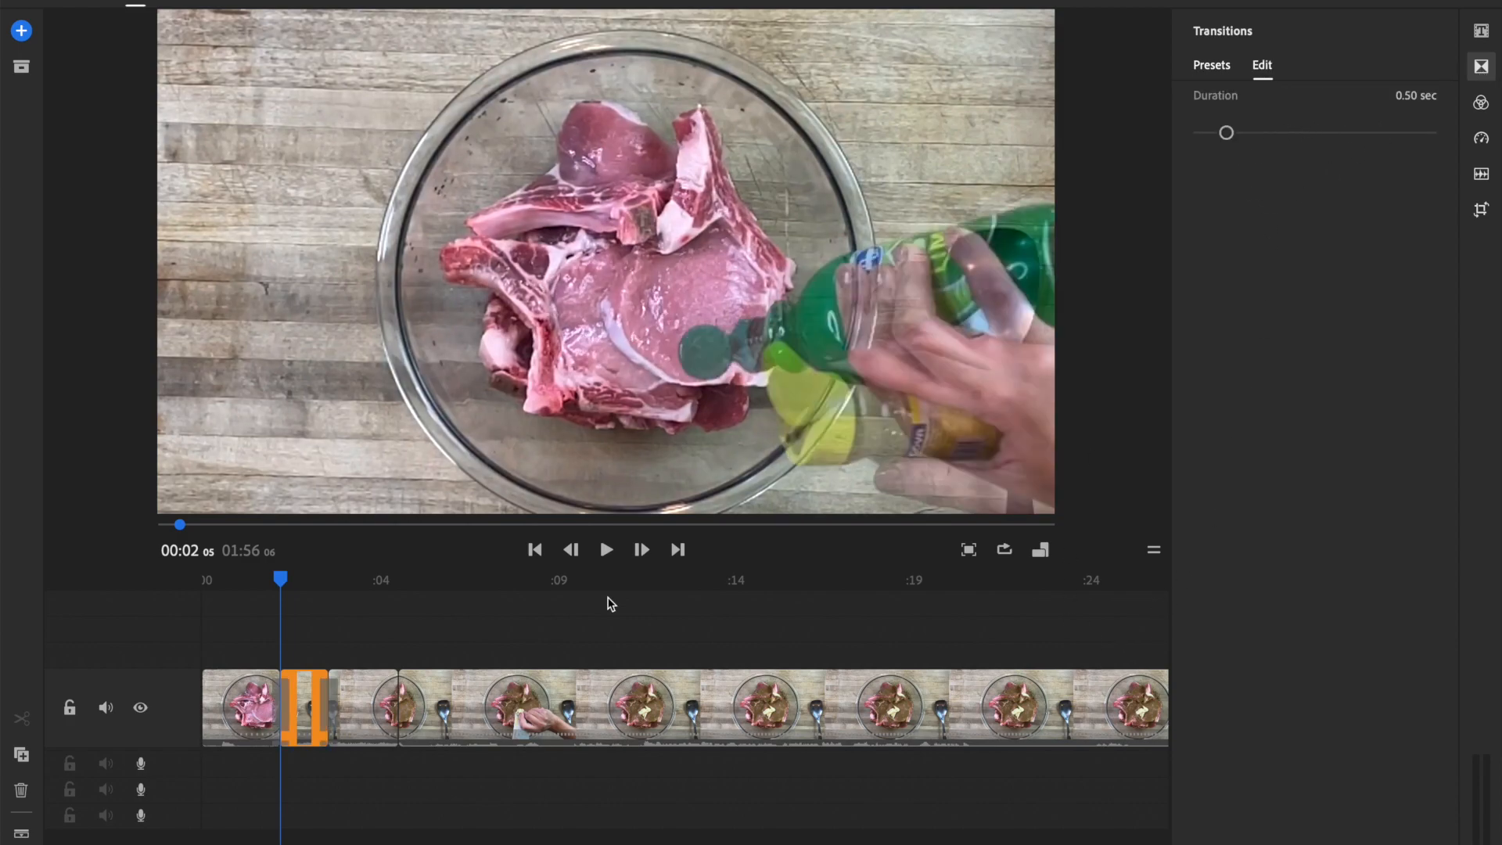
# Play through the Cross Dissolve between the green bottle and yellow seasoning bottle clips several times
pyautogui.moveTo(279, 584); pyautogui.dragTo(263, 584)
pyautogui.press('space')
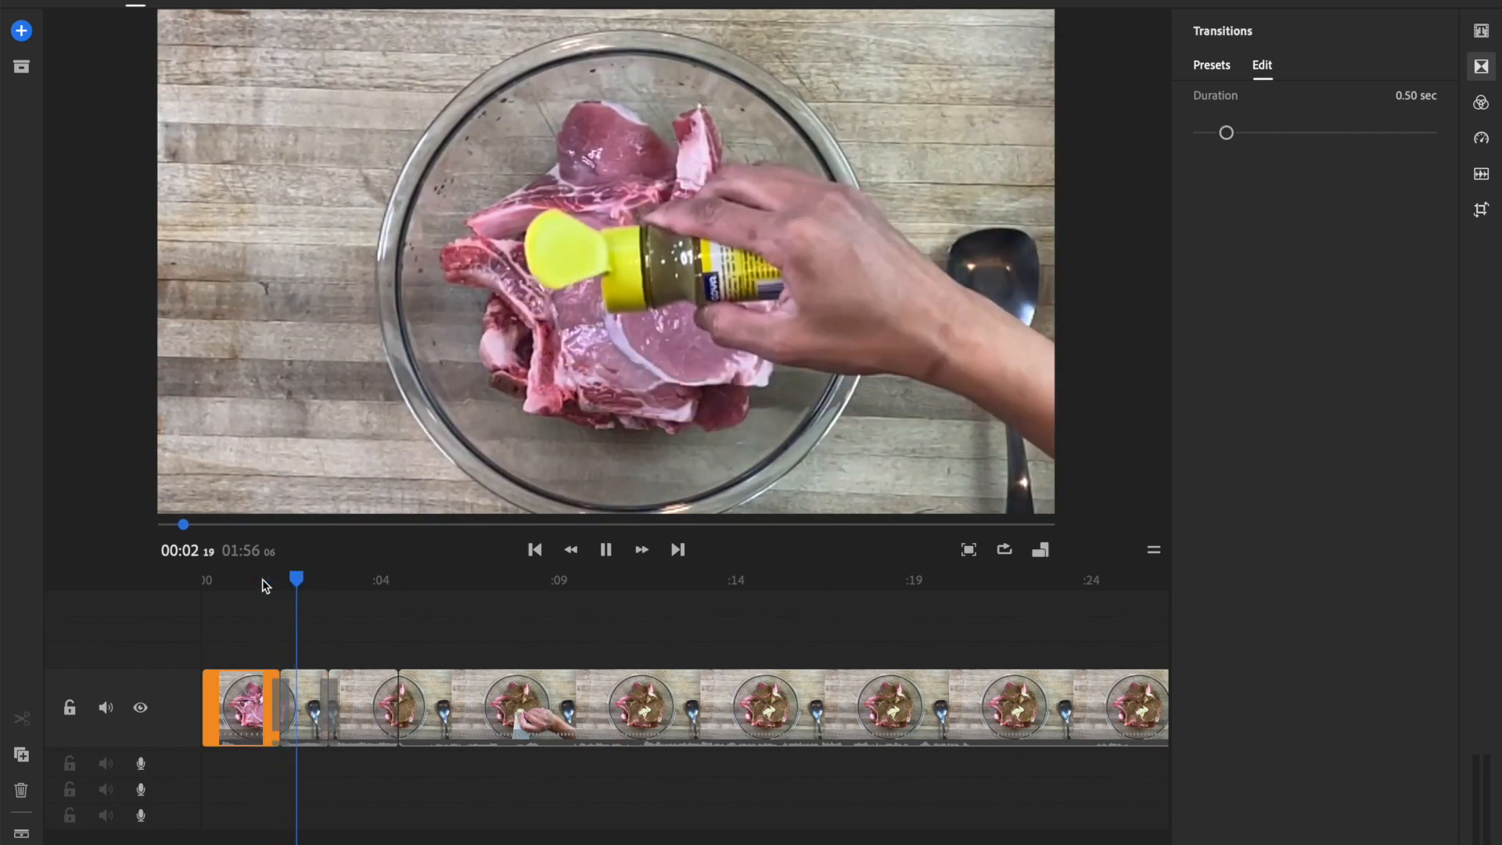
pyautogui.click(266, 591)
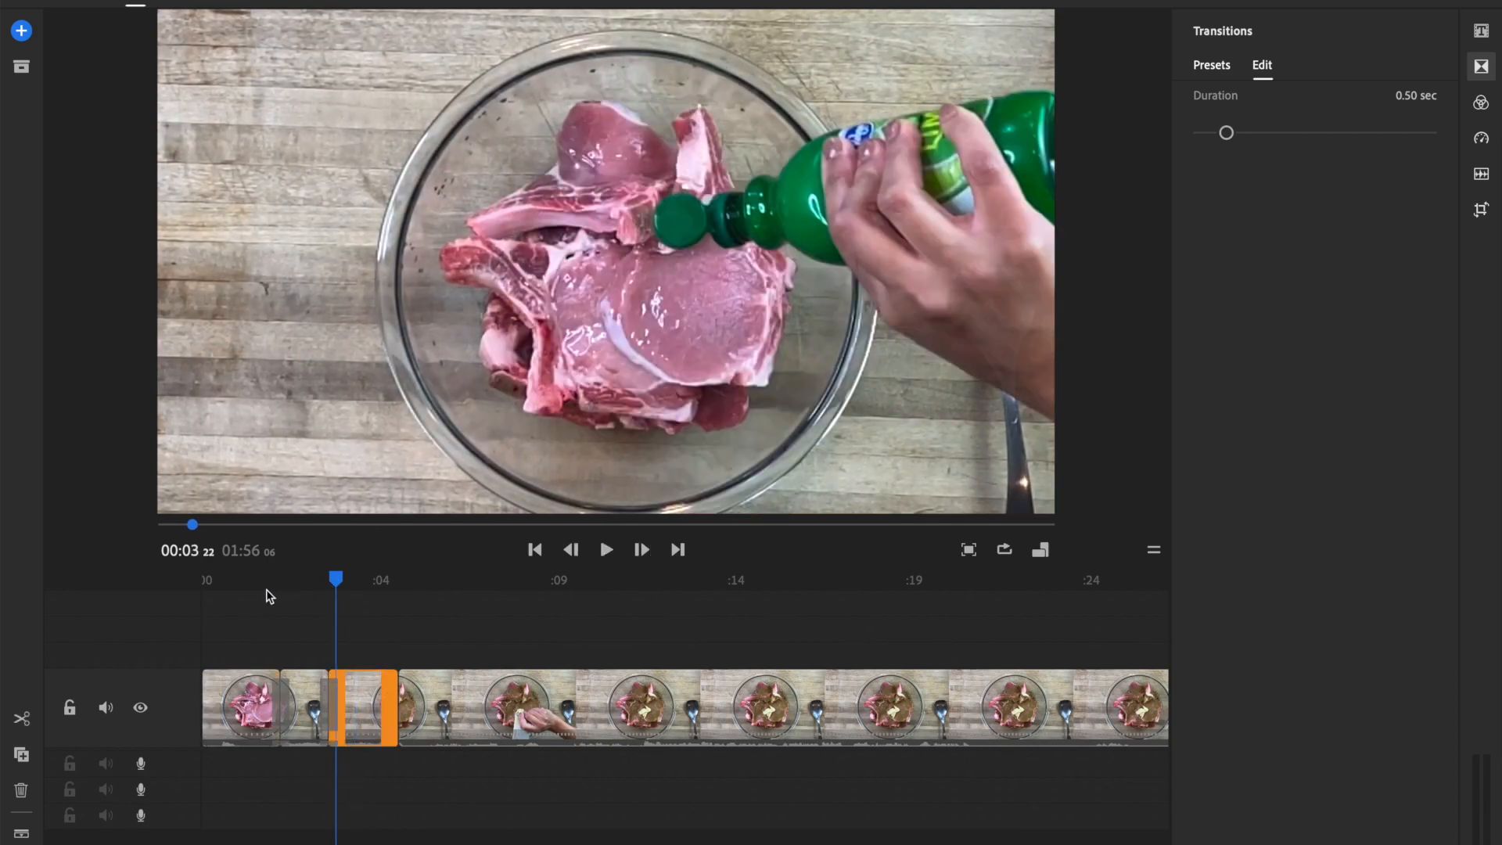
pyautogui.press('space')
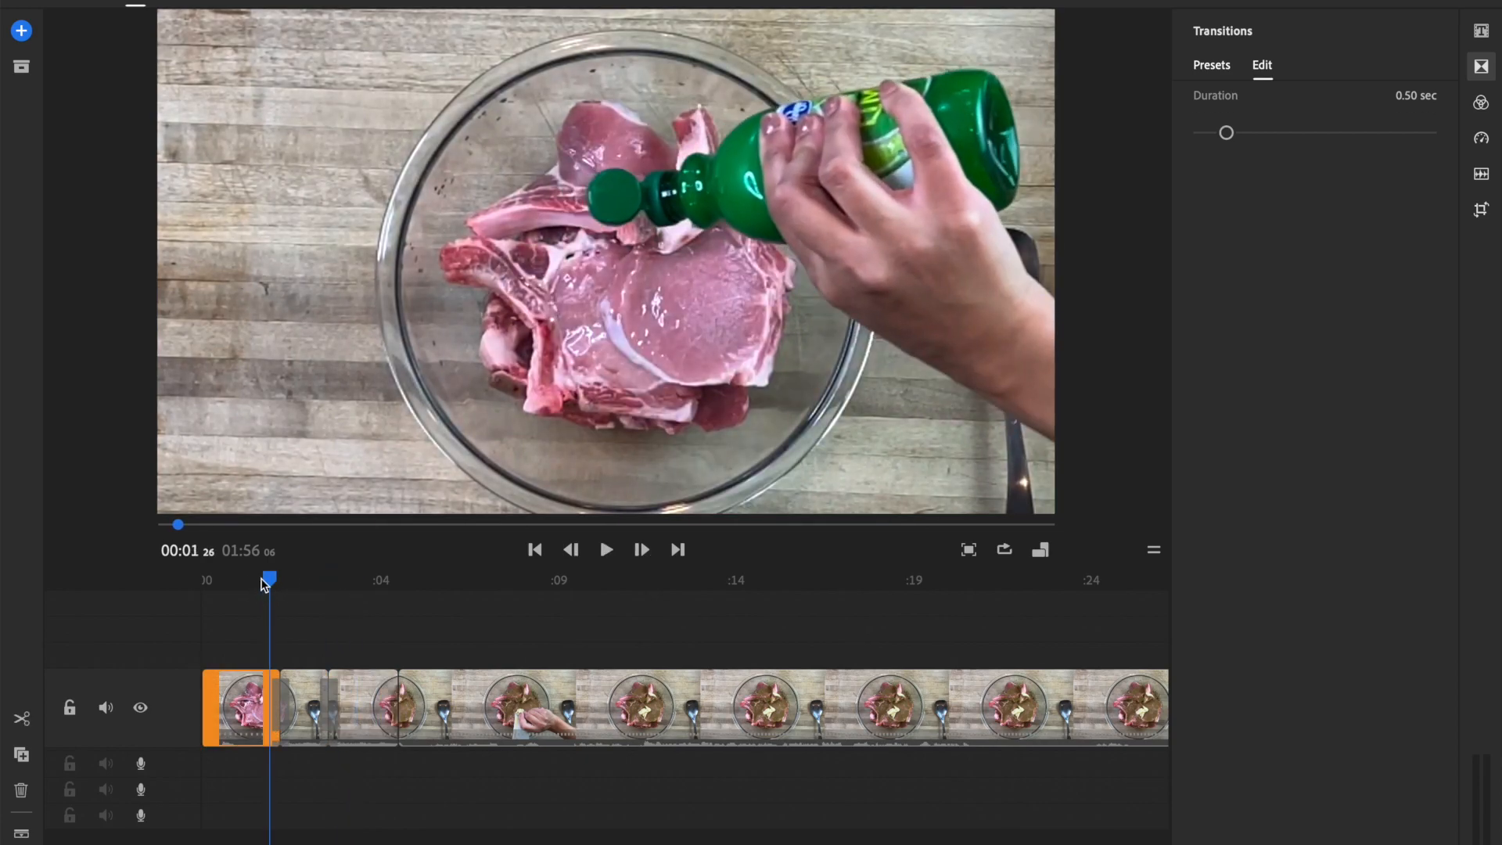
pyautogui.click(252, 583)
pyautogui.press('space')
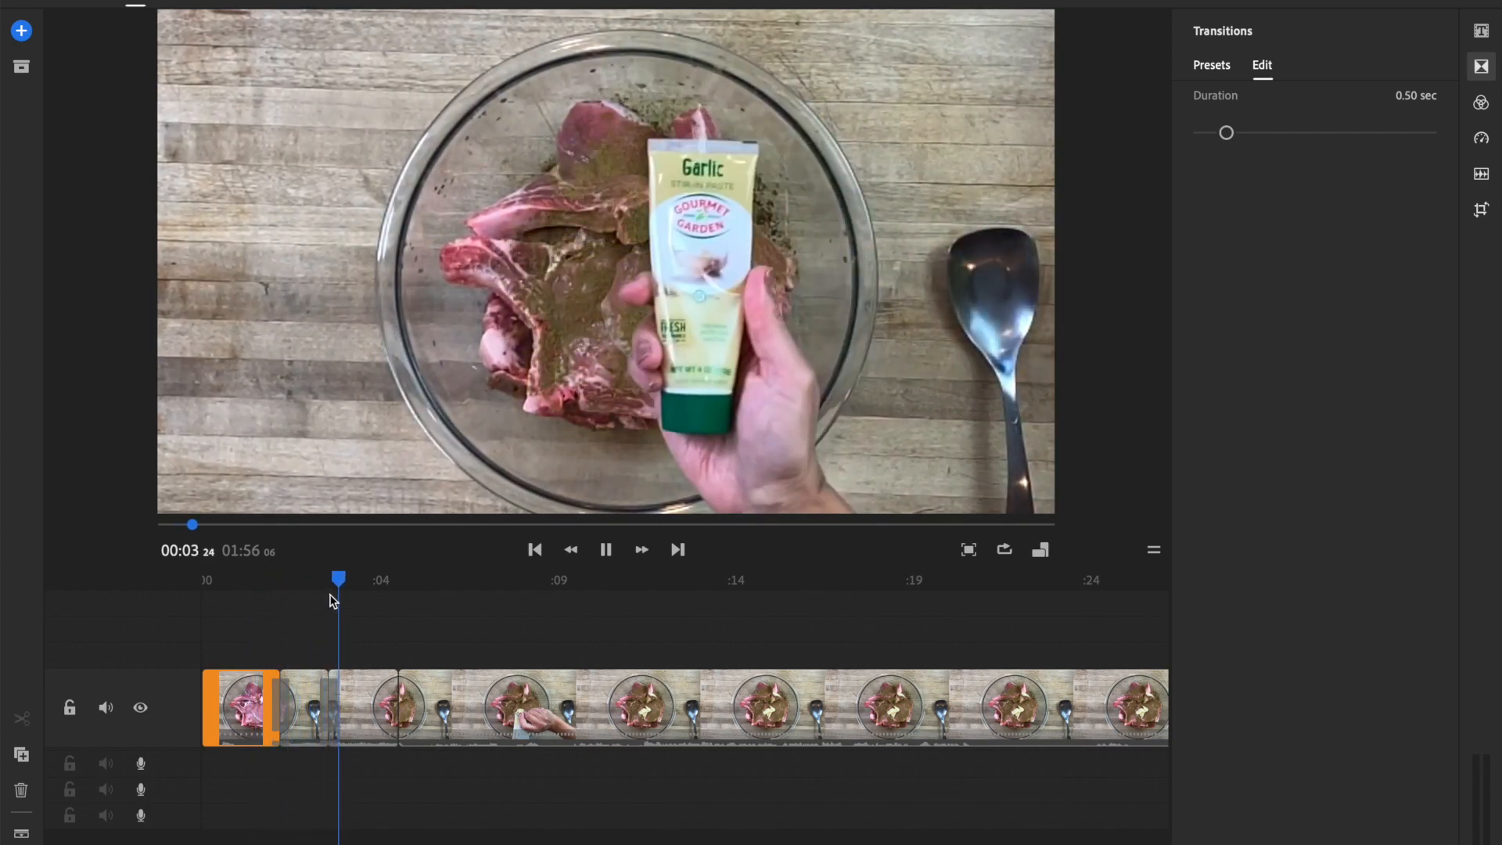
# Delete the transition after the green bottle clip and apply Cross Dissolve to both ends of that clip
pyautogui.click(281, 705)
pyautogui.press('Delete')
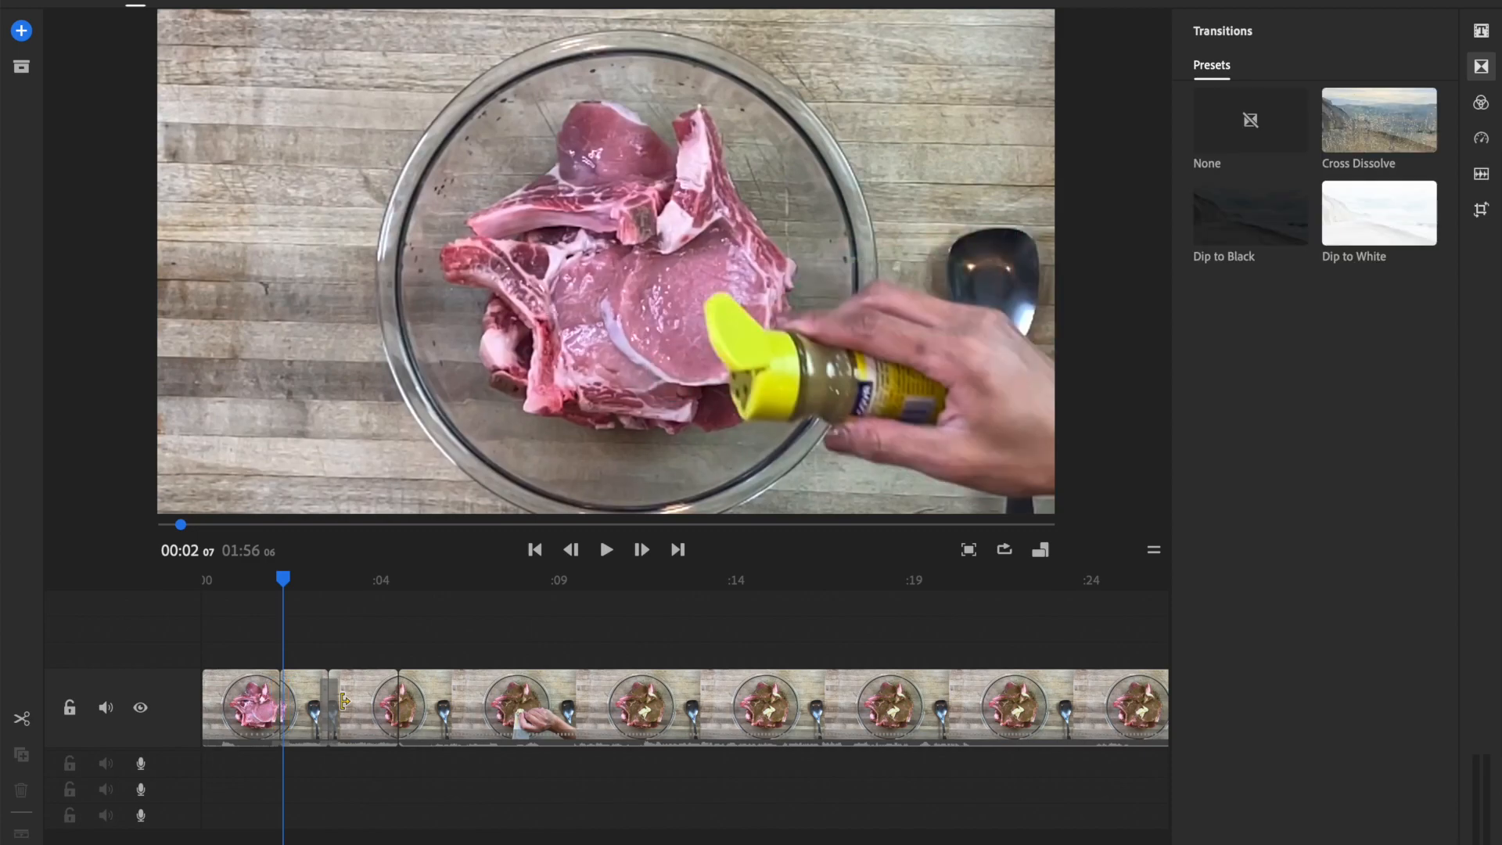
pyautogui.press('super+z')
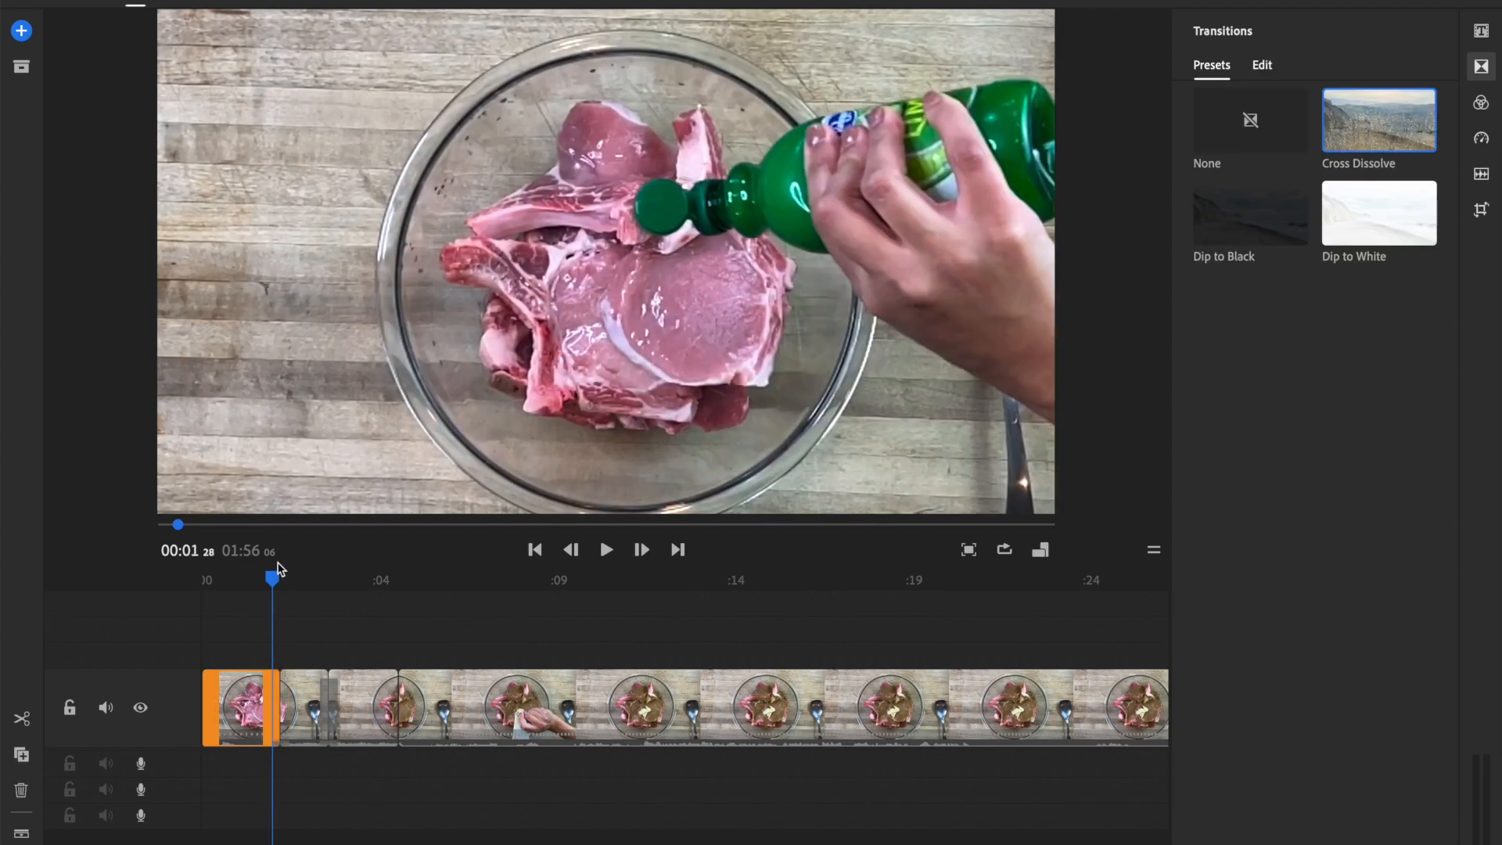
pyautogui.moveTo(276, 578); pyautogui.dragTo(277, 580)
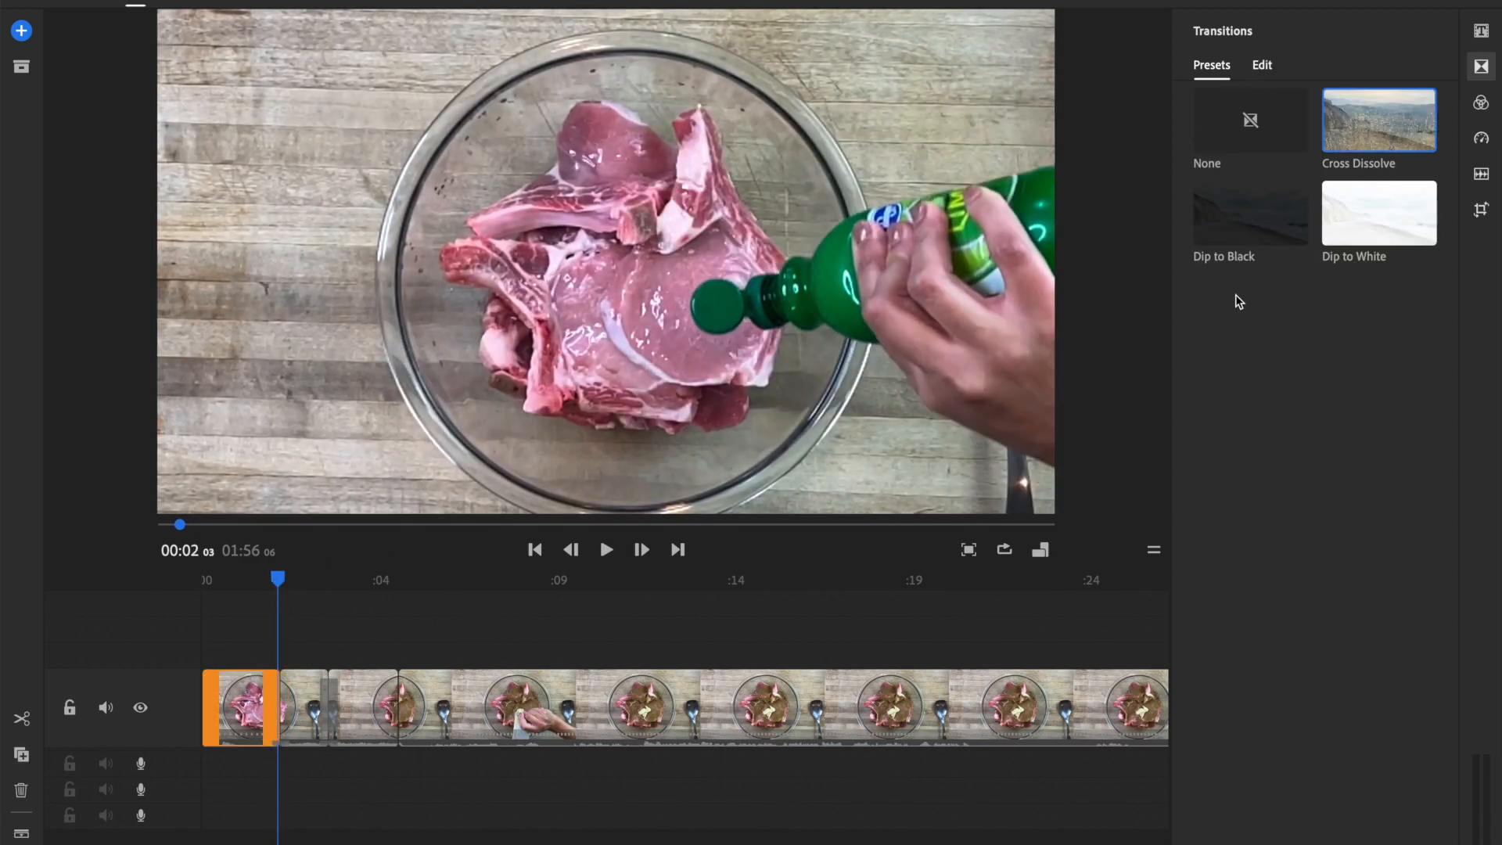
pyautogui.click(1382, 125)
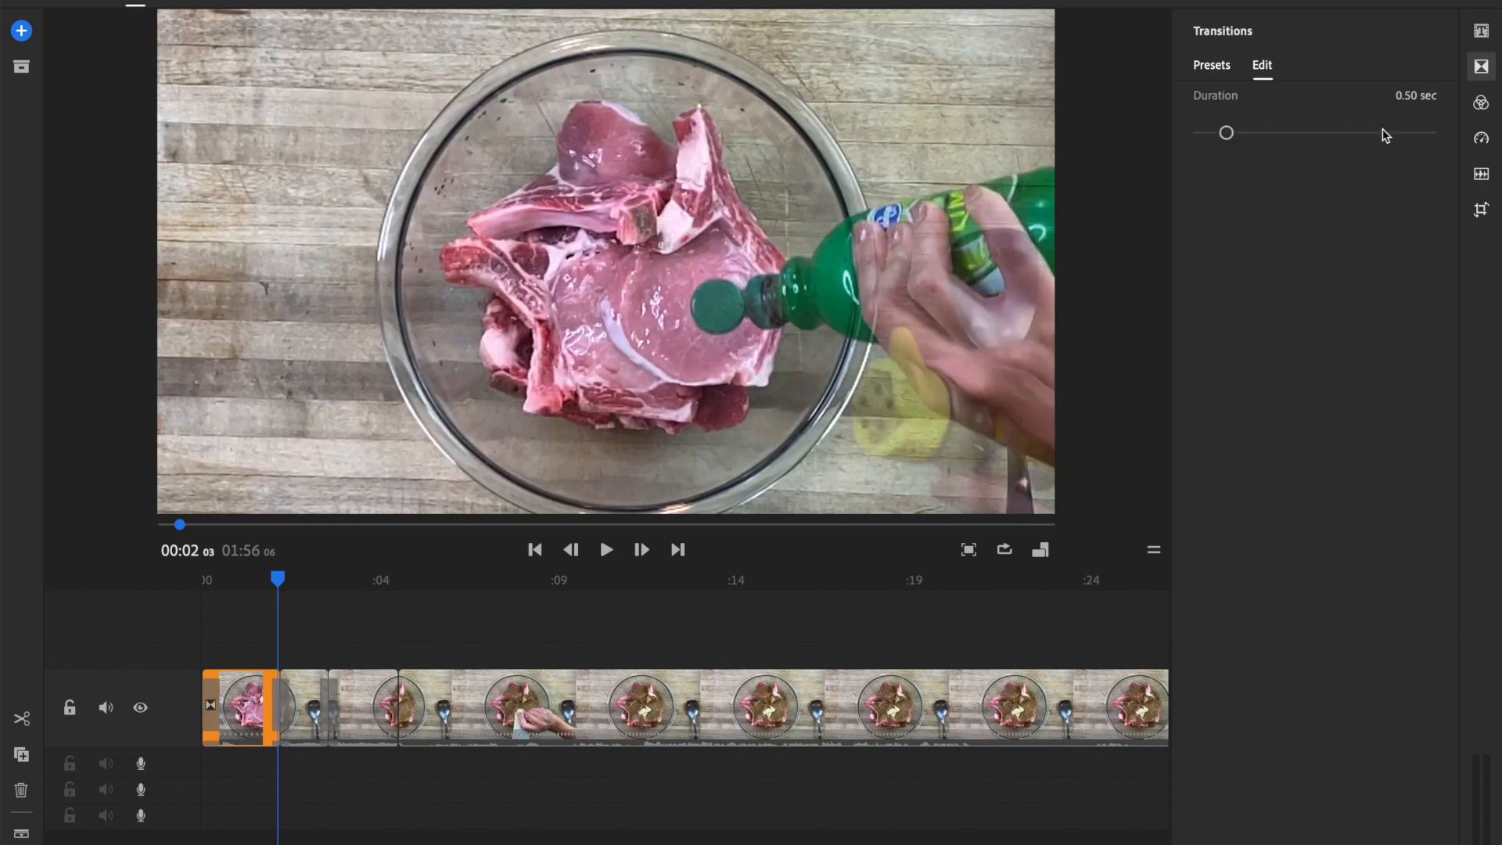
# Play from the green bottle clip through to the garlic tube clip to check the dissolves
pyautogui.moveTo(276, 579); pyautogui.dragTo(266, 579)
pyautogui.press('space')
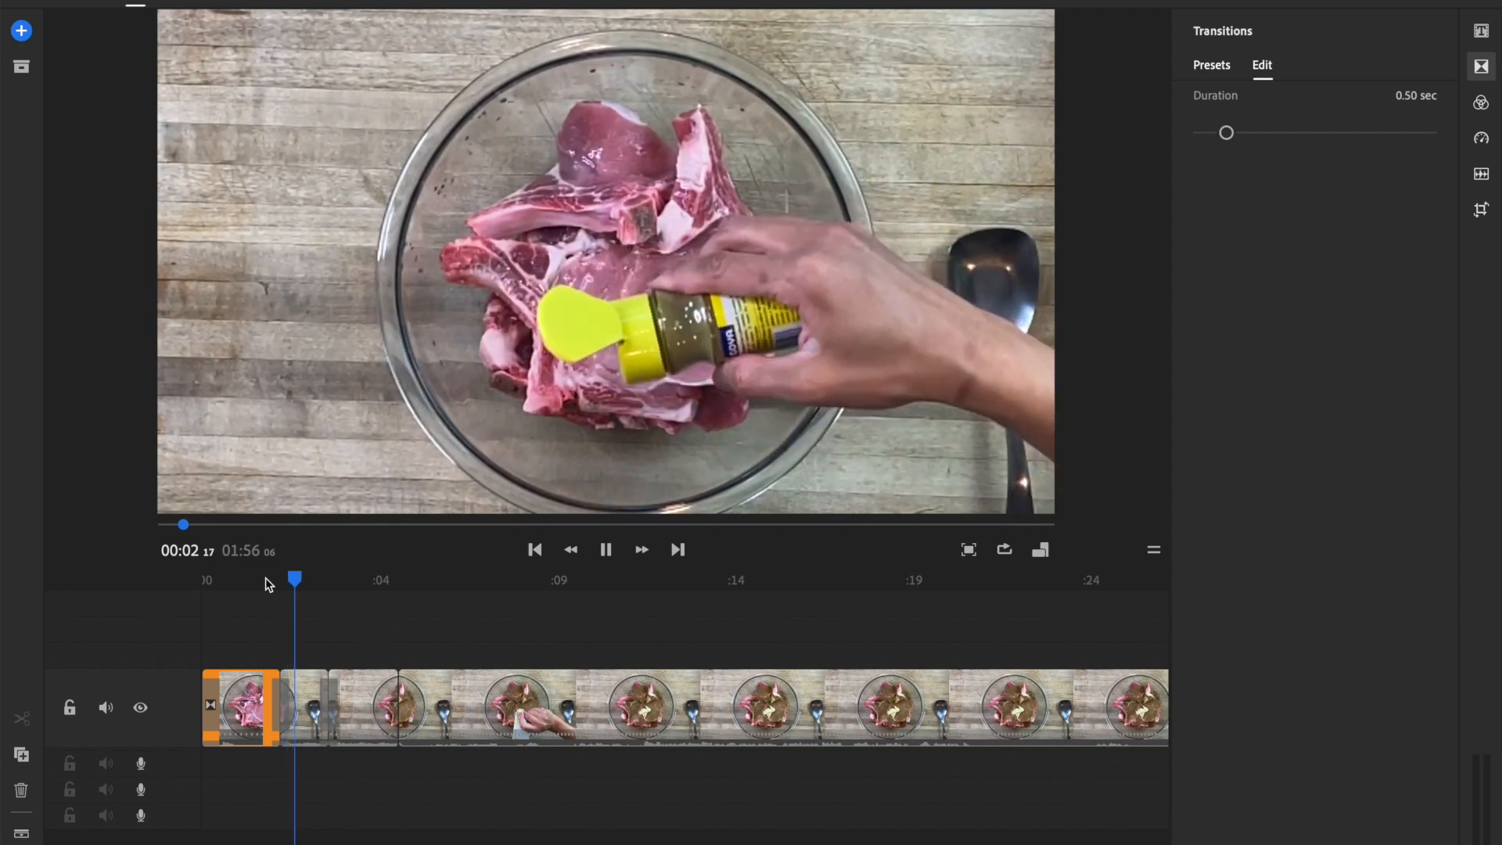
pyautogui.press('space')
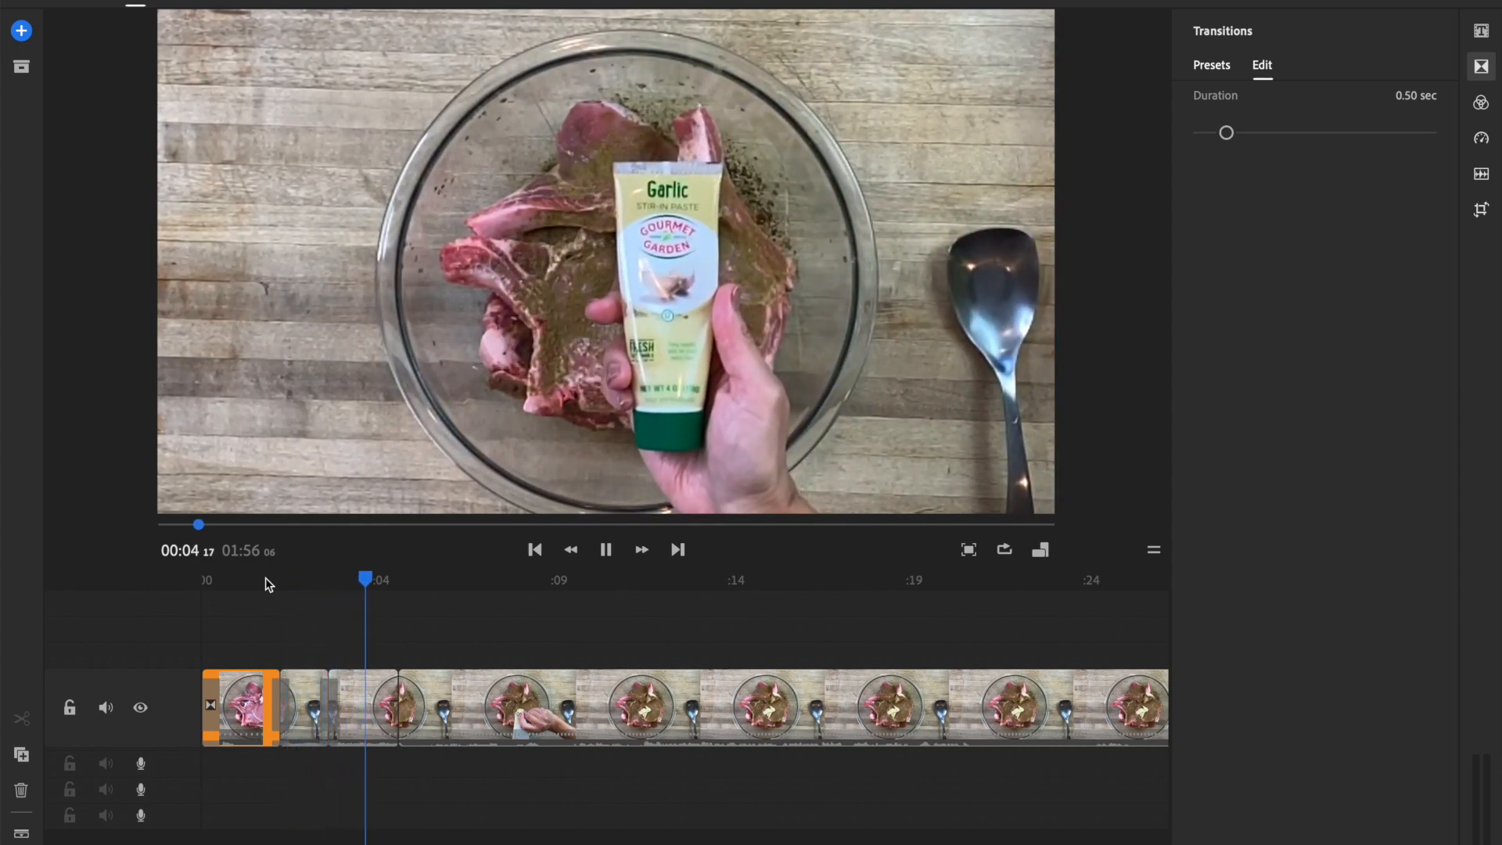
pyautogui.click(313, 581)
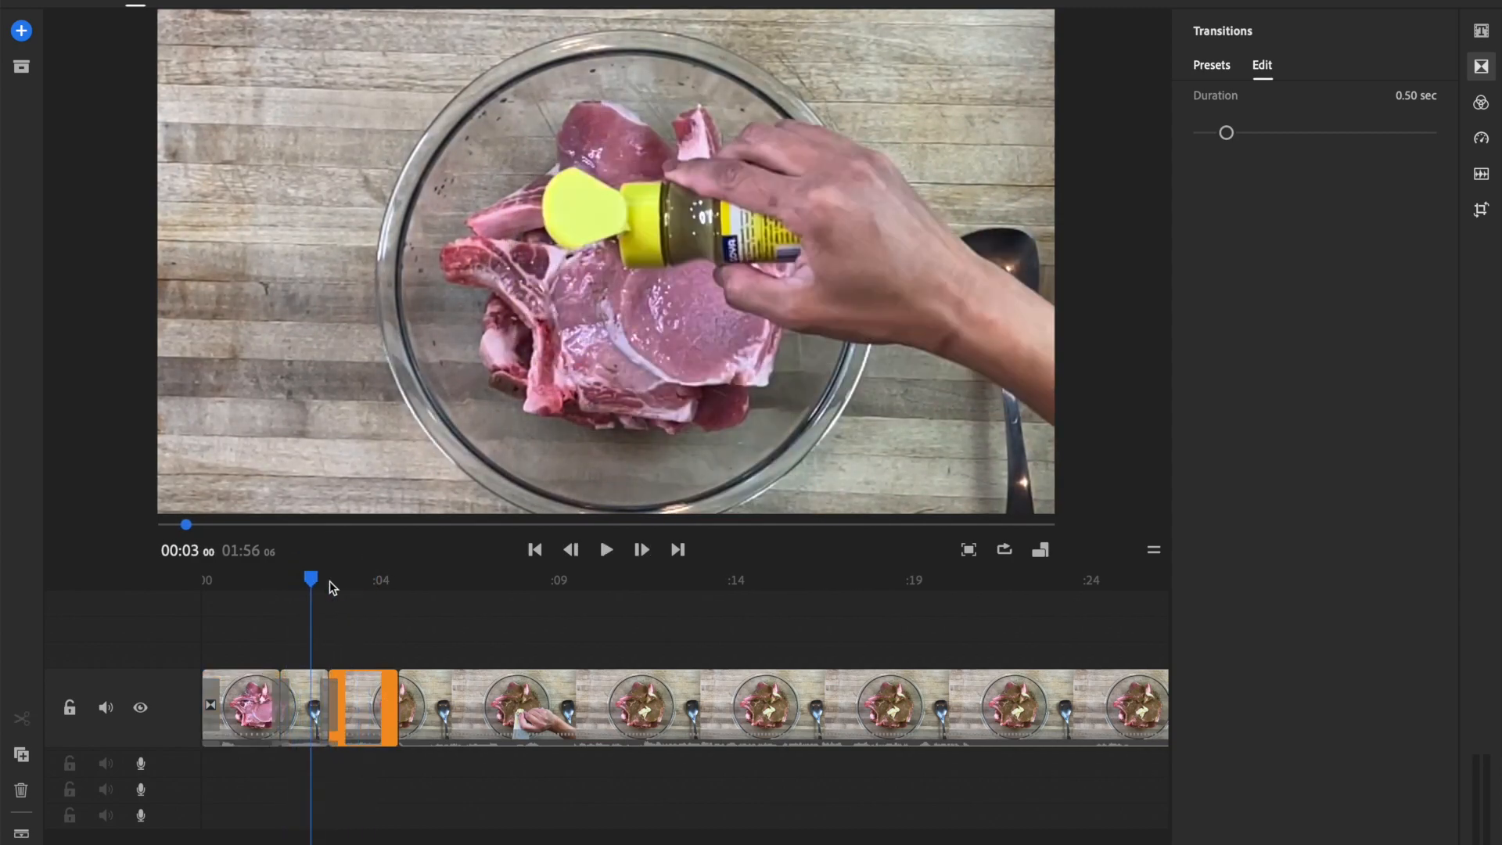
# Apply a Cross Dissolve at the cut at 00:05 14, where the garlic tube leaves the frame
pyautogui.moveTo(311, 579); pyautogui.dragTo(400, 585)
pyautogui.click(333, 669)
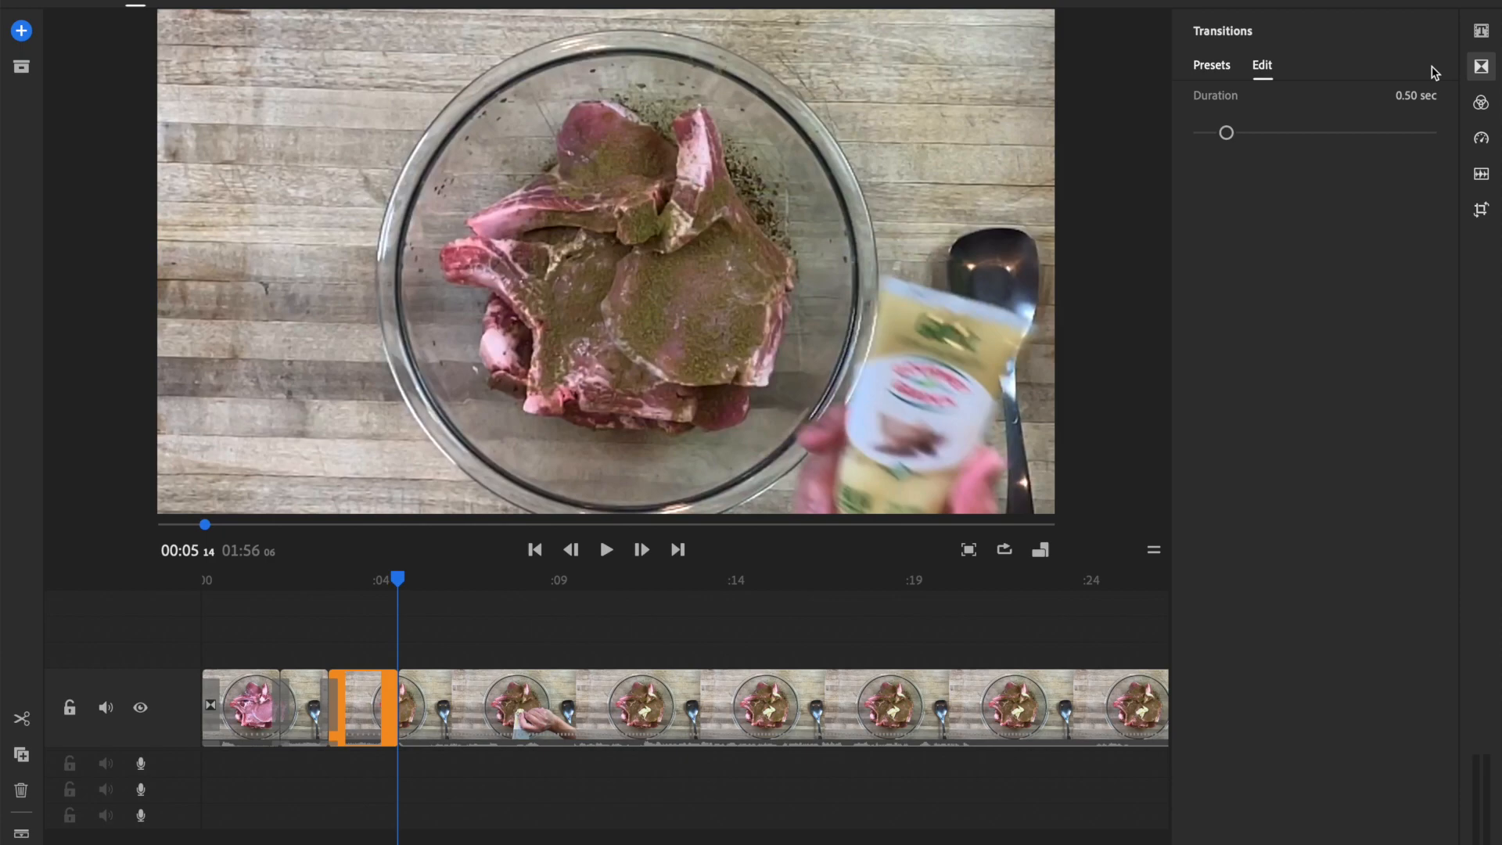
pyautogui.click(426, 720)
pyautogui.moveTo(431, 582); pyautogui.dragTo(403, 587)
pyautogui.click(1388, 138)
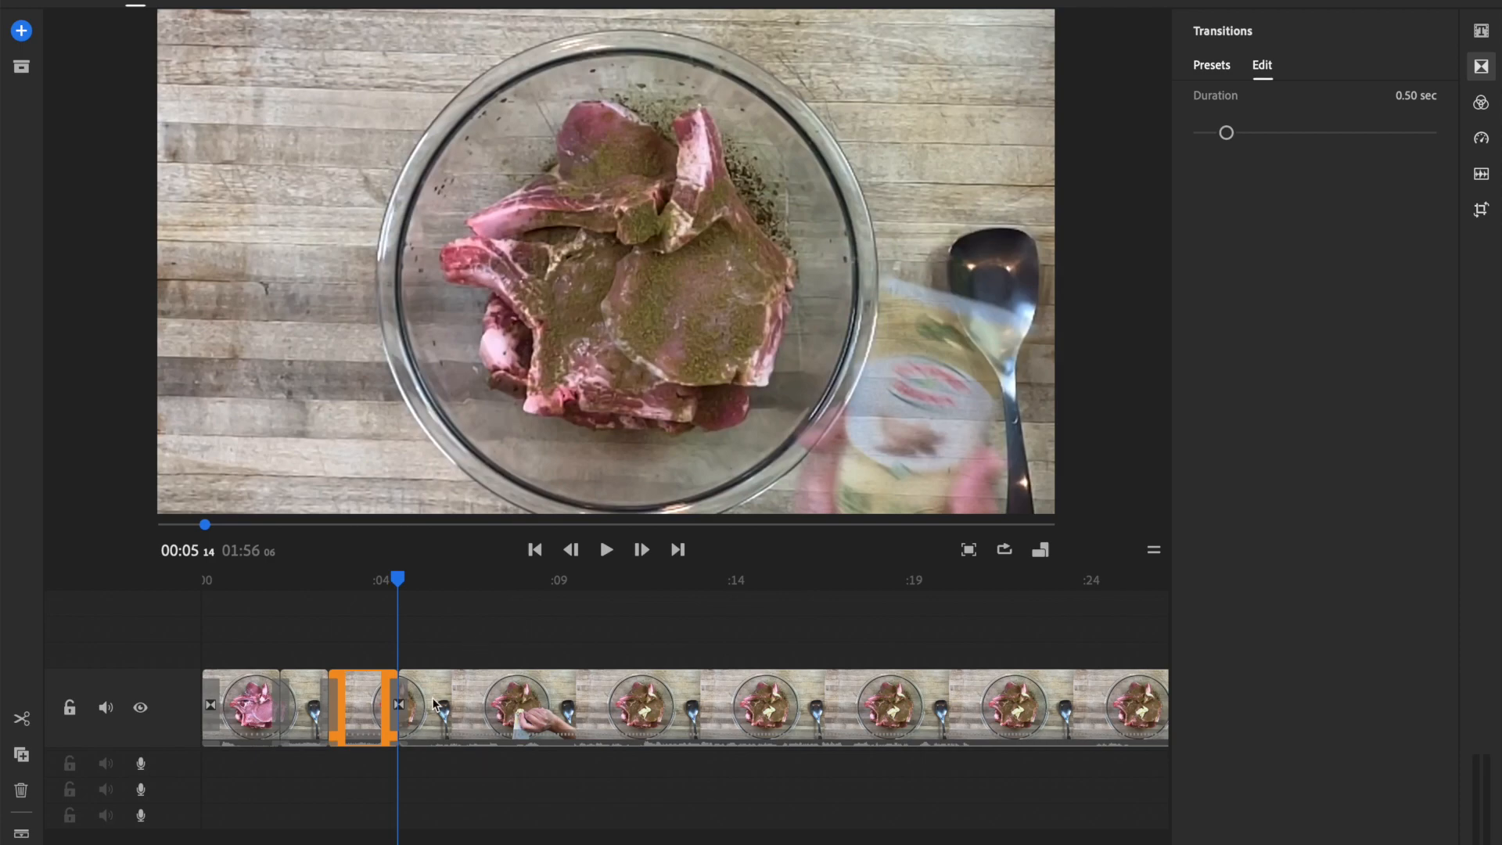
# Play across the Cross Dissolve into the garlic being squeezed and continue through the following footage
pyautogui.moveTo(395, 583); pyautogui.dragTo(368, 589)
pyautogui.press('space')
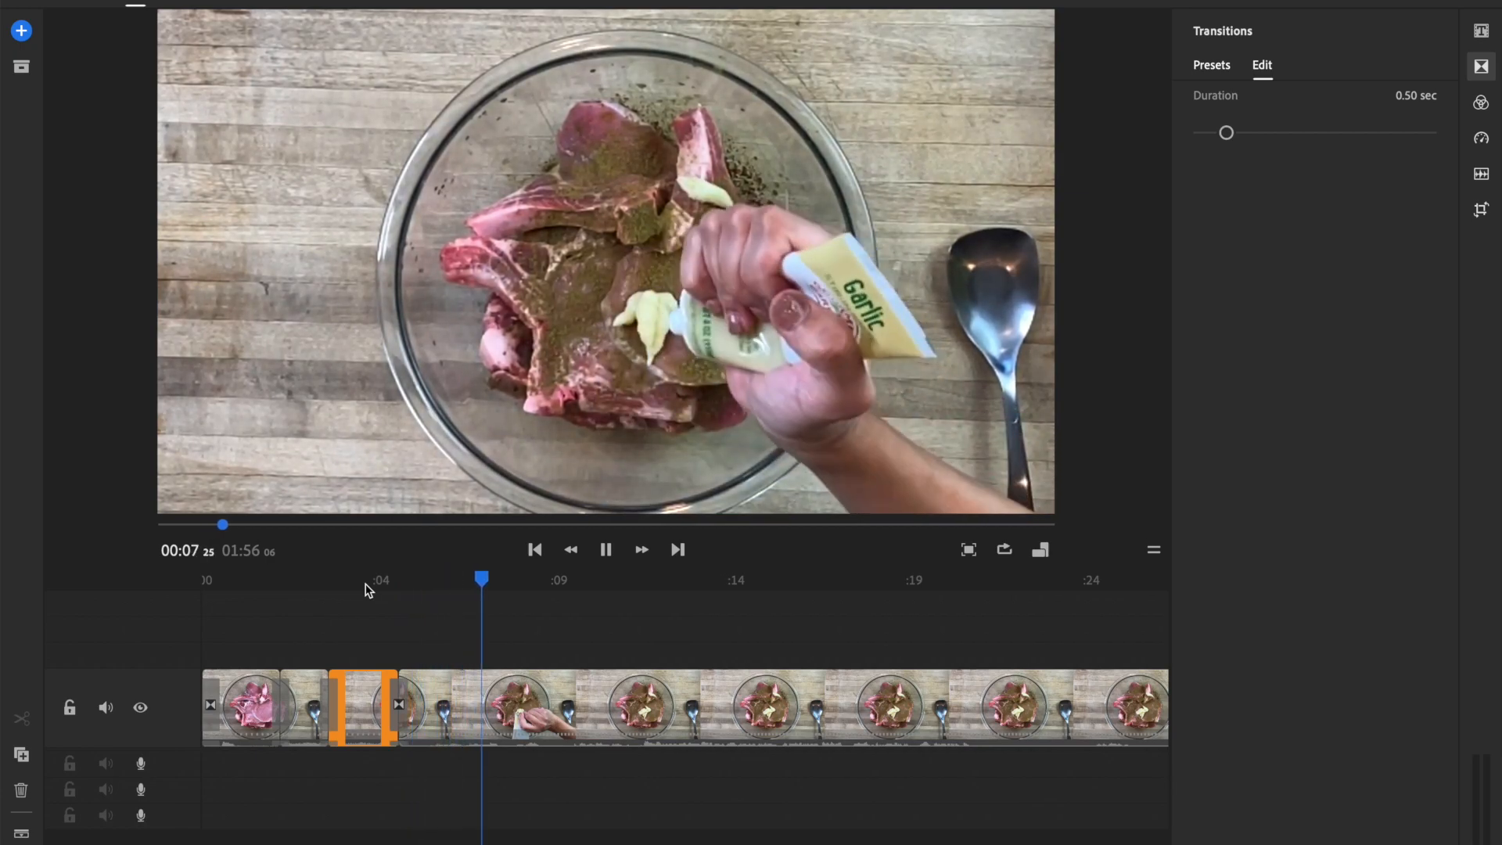
pyautogui.press('space')
pyautogui.moveTo(528, 583)
pyautogui.mouseDown()
pyautogui.moveTo(466, 593)
pyautogui.moveTo(510, 592)
pyautogui.moveTo(467, 588)
pyautogui.moveTo(500, 586)
pyautogui.mouseUp()
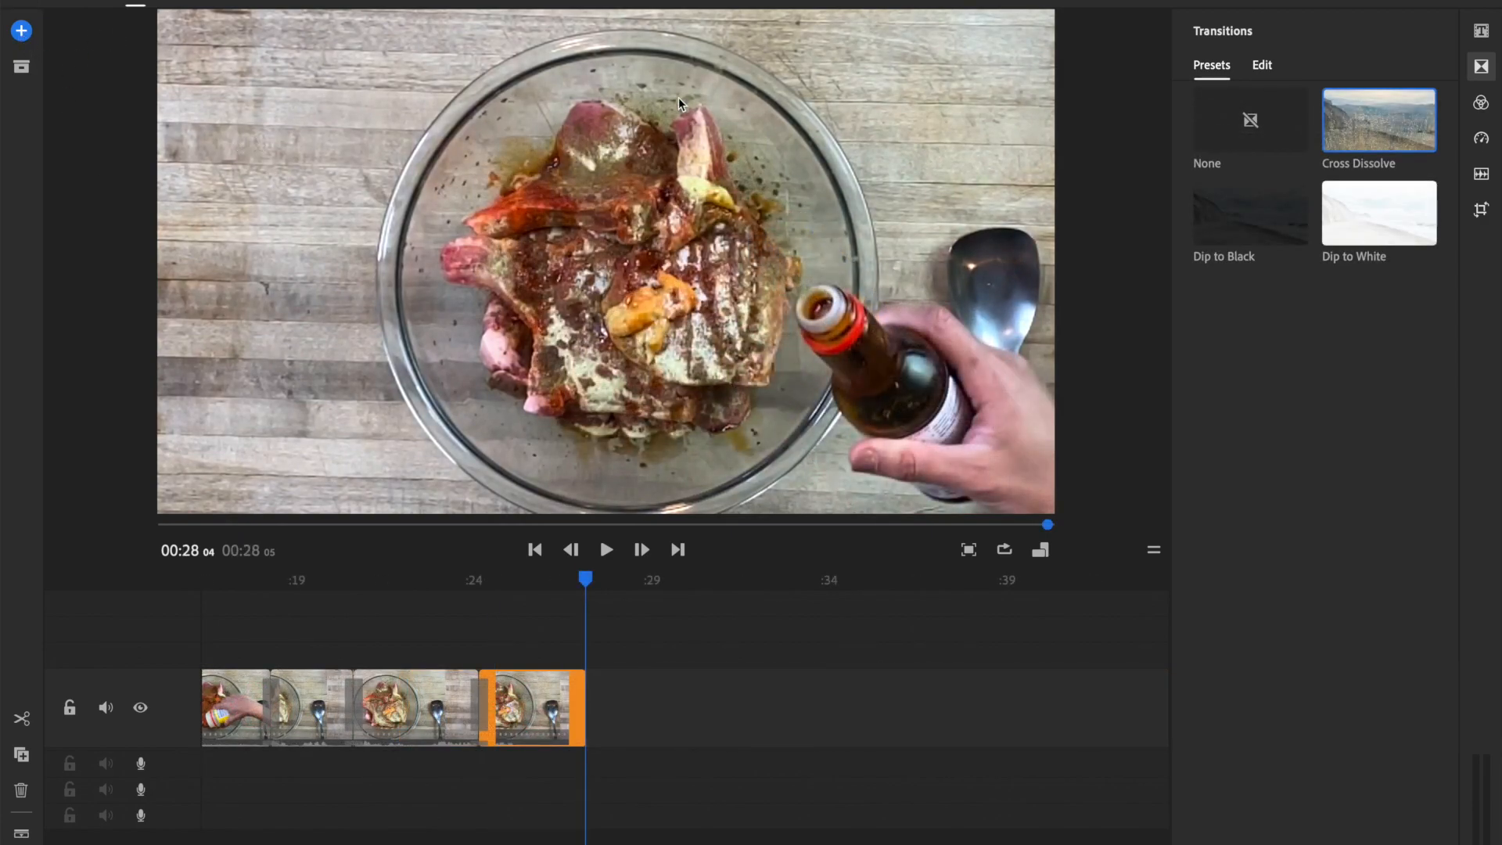
# Add the "mixing" video from the Chuletas cooking folder after the last seasoning clip on the timeline and close the media browser
pyautogui.click(23, 32)
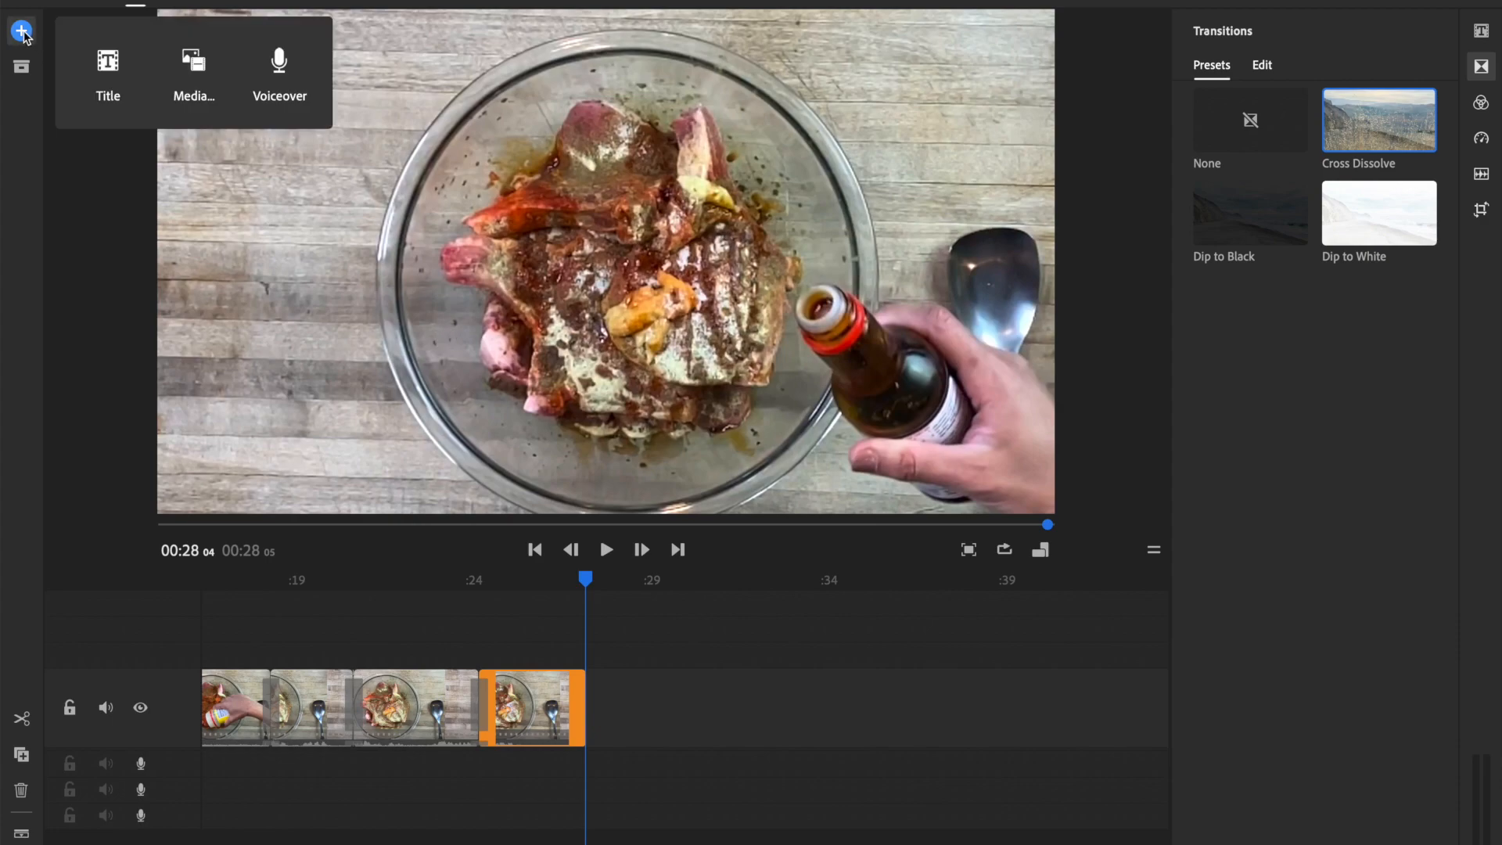
pyautogui.click(192, 63)
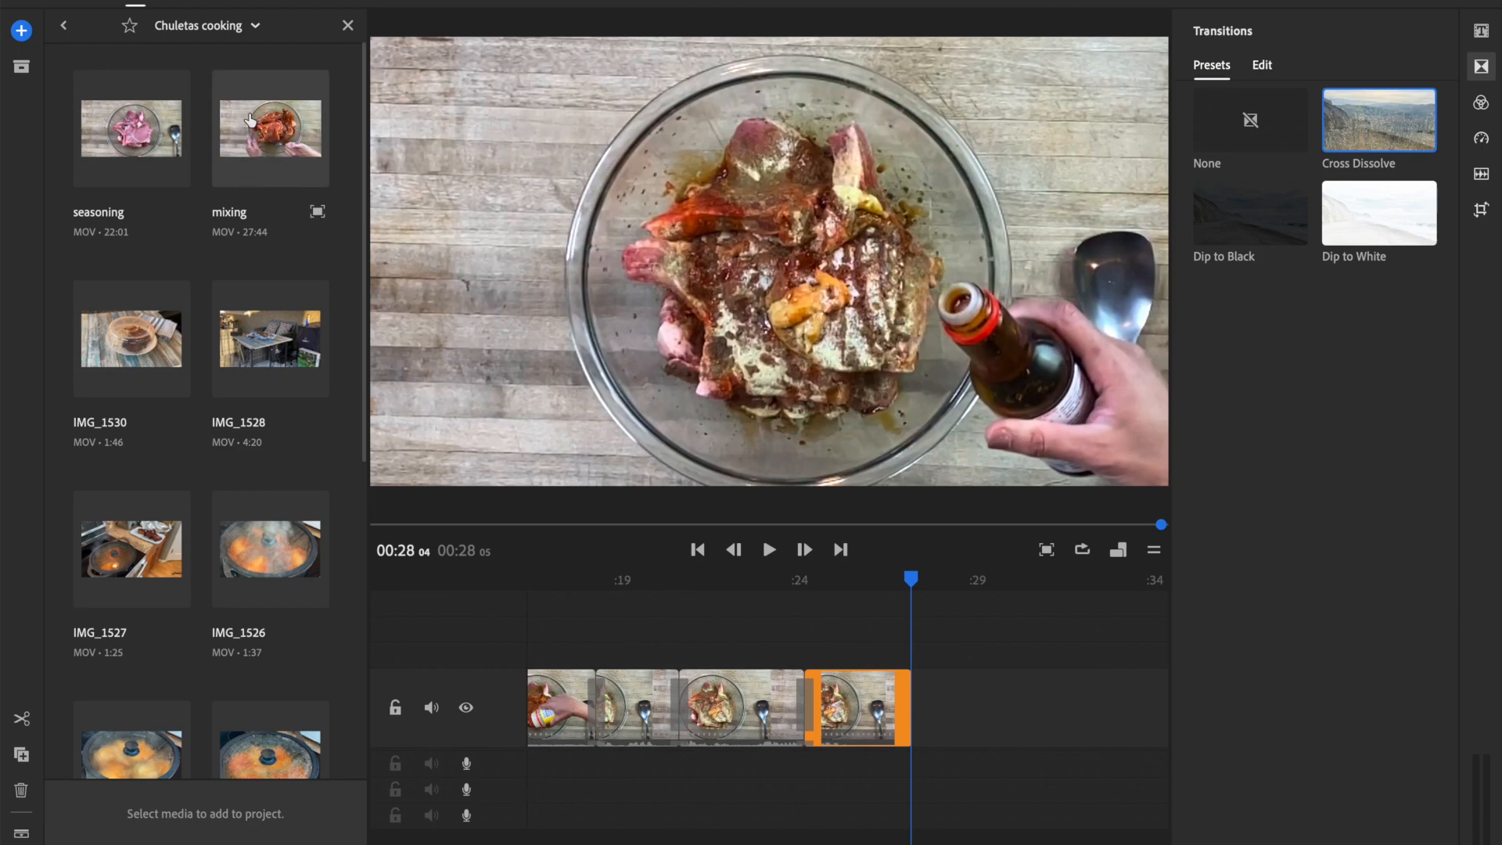
pyautogui.moveTo(246, 159); pyautogui.dragTo(947, 716)
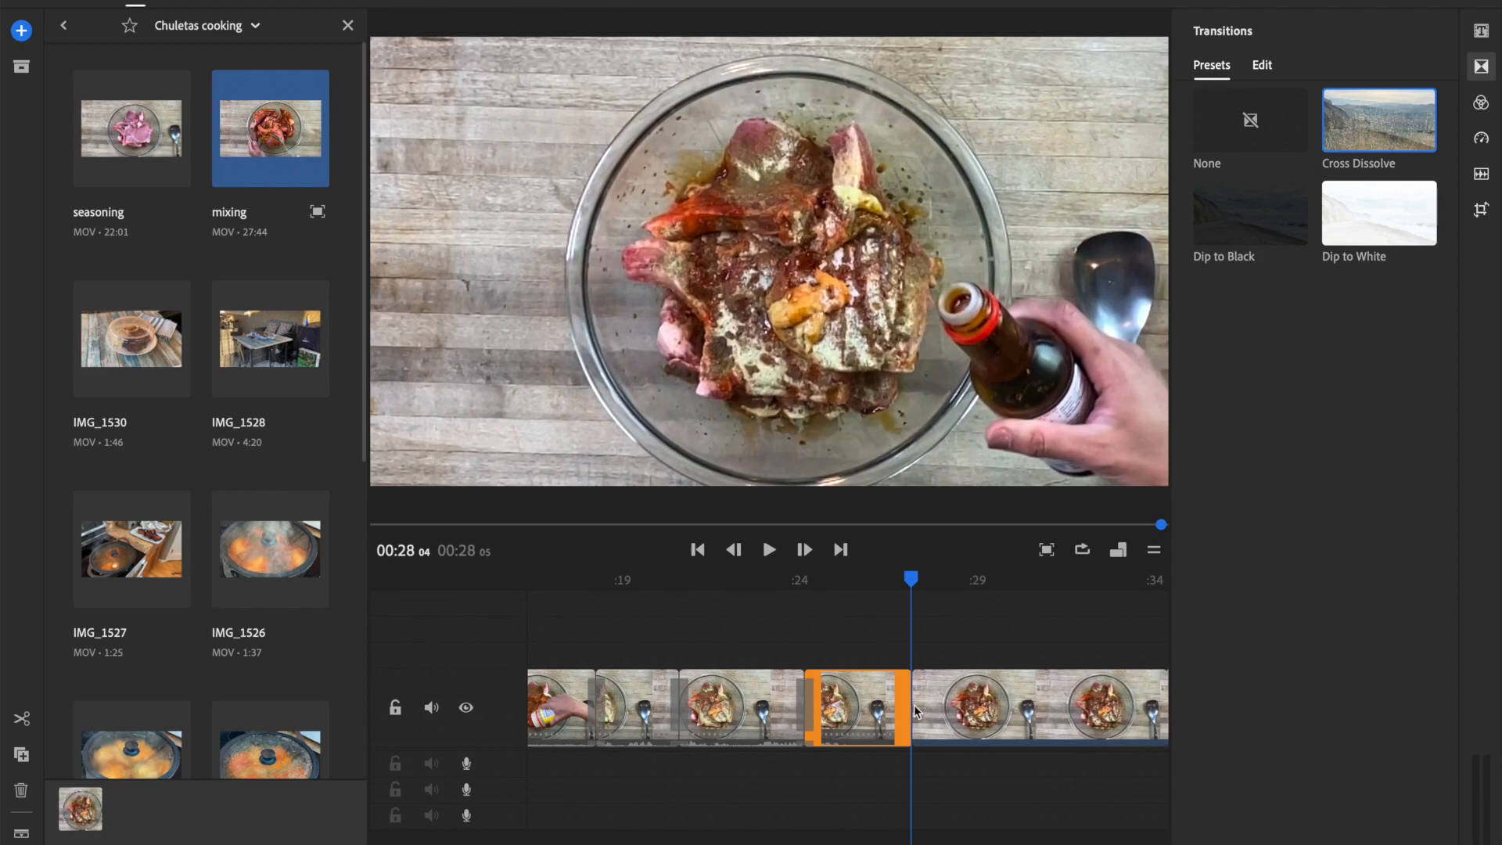
pyautogui.click(996, 654)
pyautogui.hscroll(5, 987, 652)
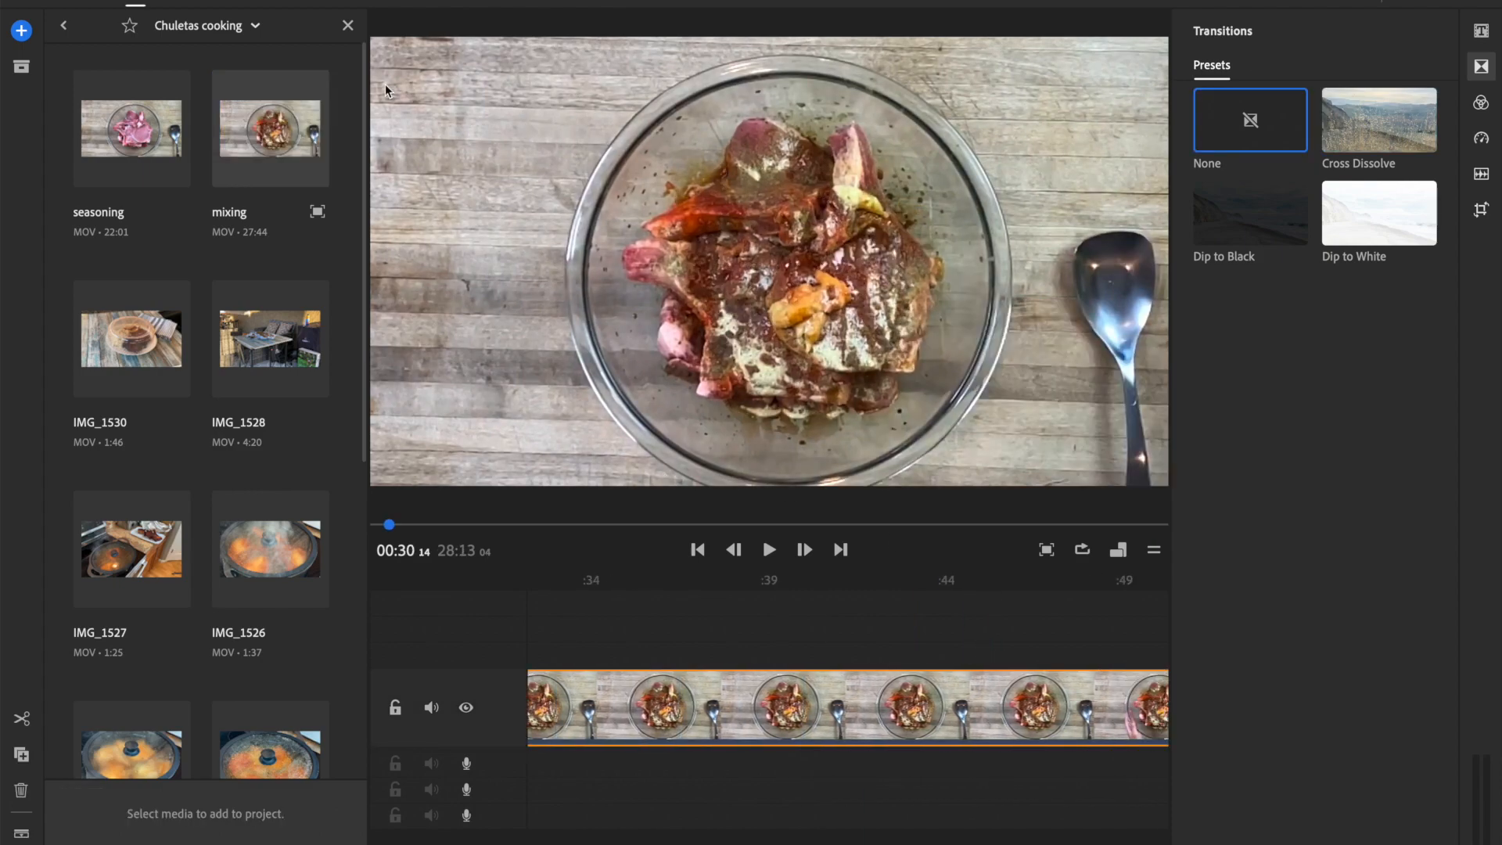
pyautogui.click(348, 27)
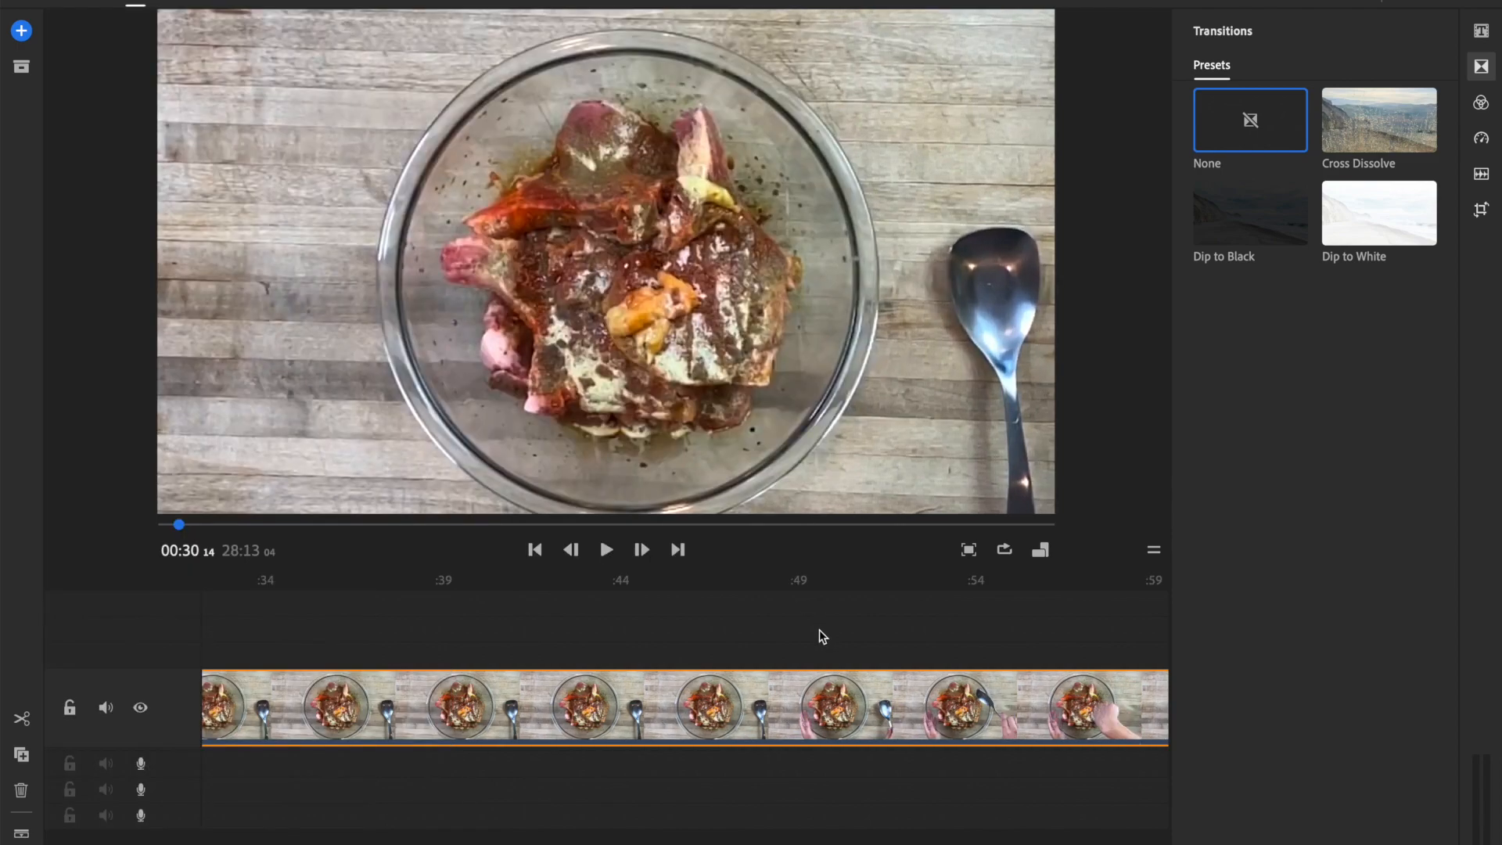
# Skim the mixing footage at about 00:50 and 01:26 to check how the stirring progresses
pyautogui.click(808, 710)
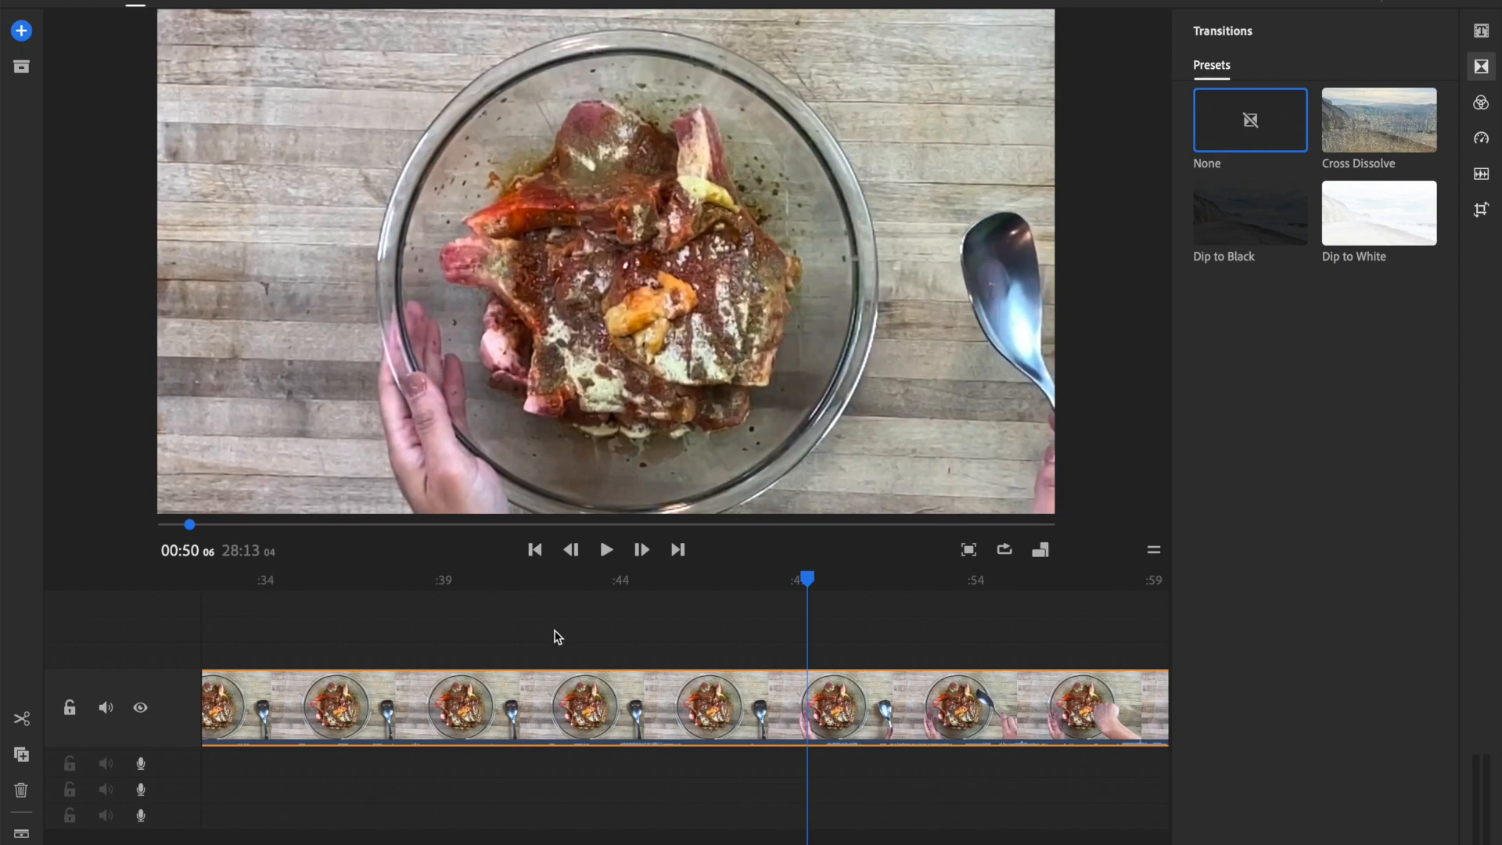
pyautogui.hscroll(-12, 227, 705)
pyautogui.hscroll(20, 226, 705)
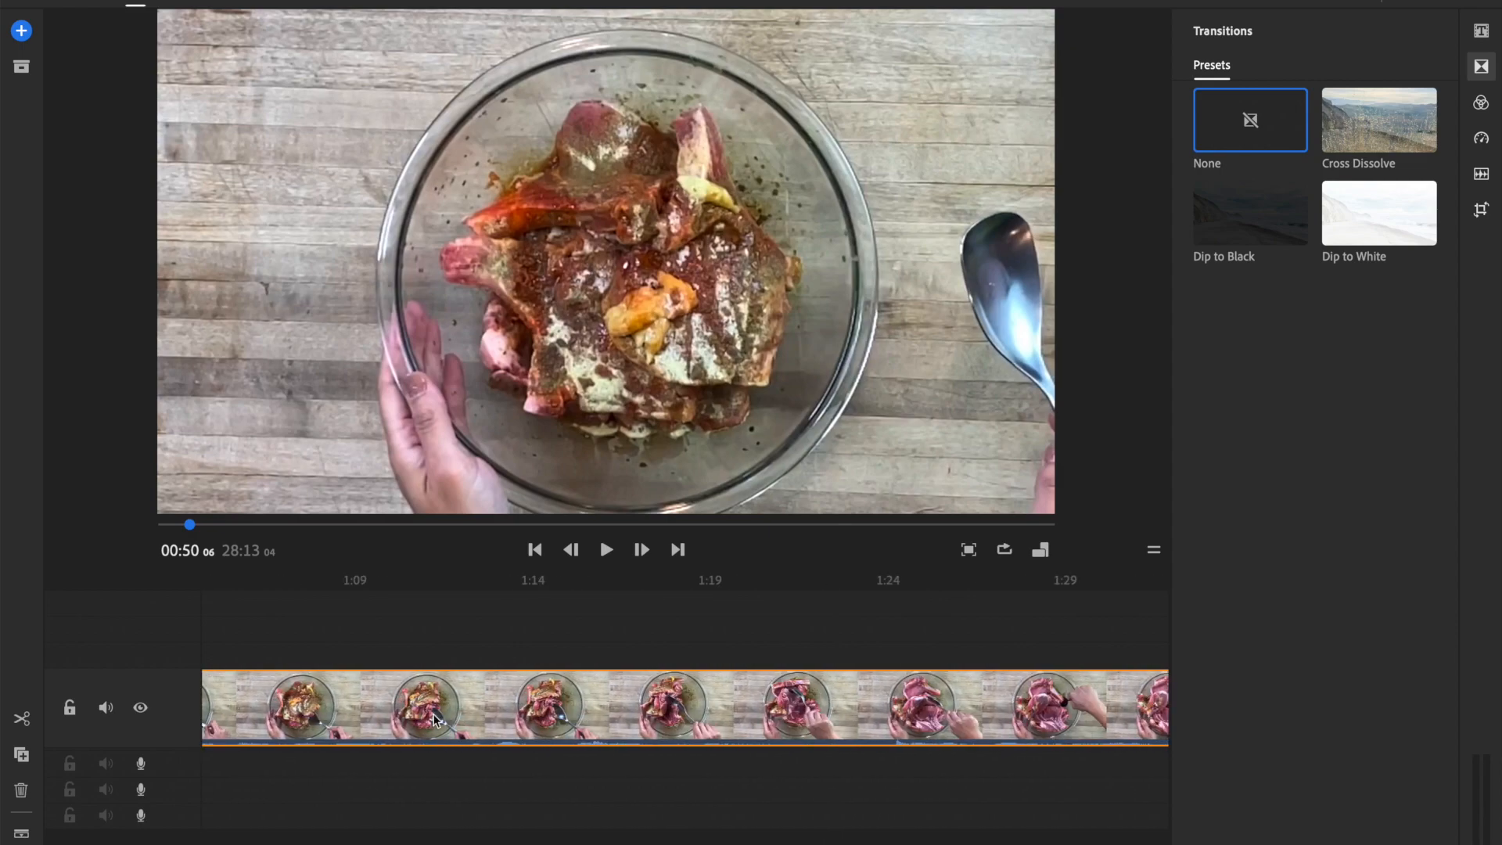
pyautogui.scroll(-4, 447, 715)
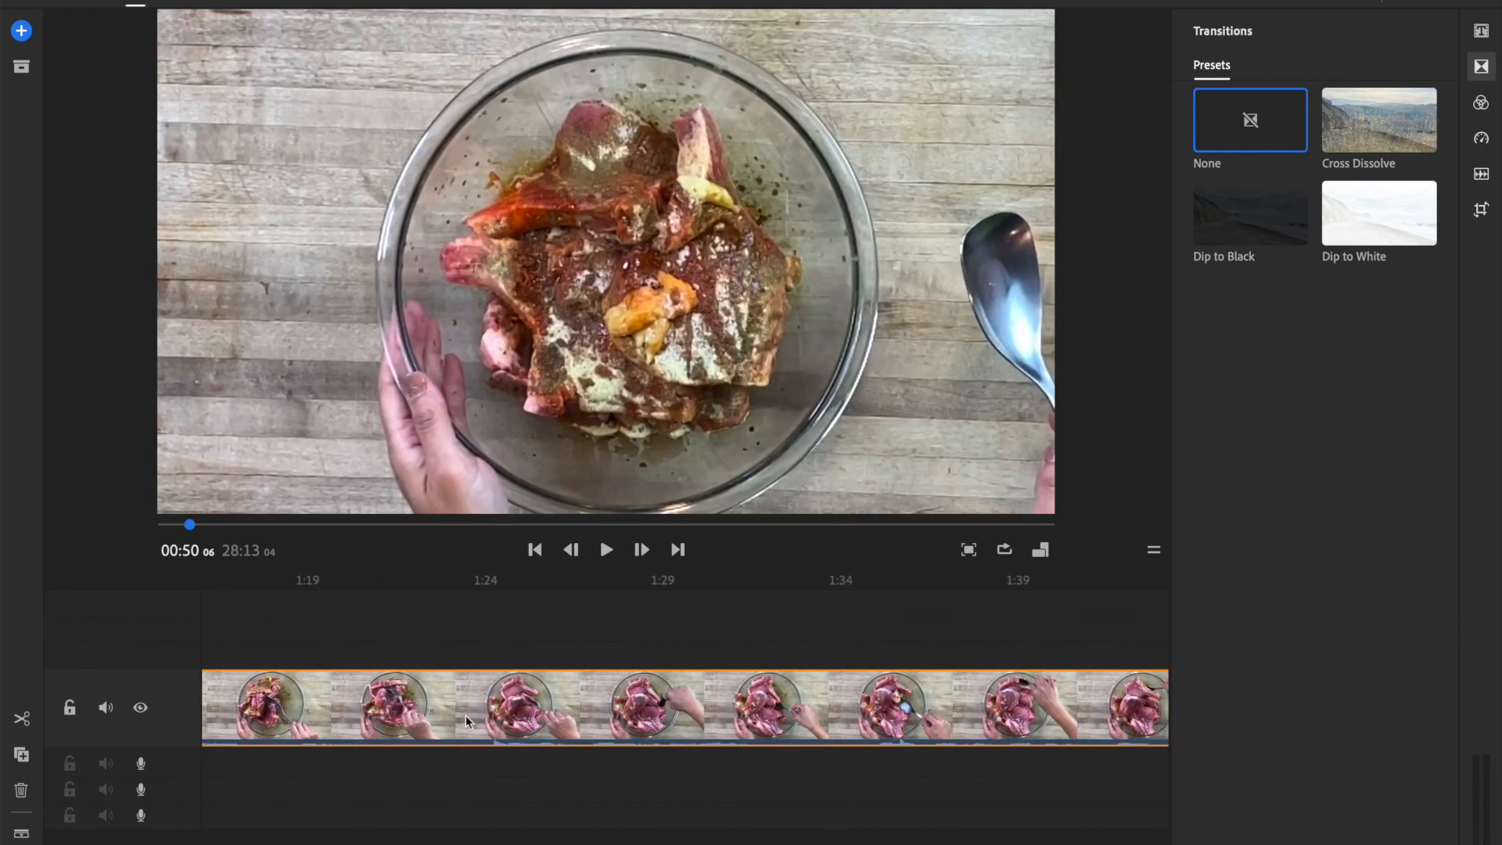
pyautogui.click(527, 708)
pyautogui.scroll(6, 659, 724)
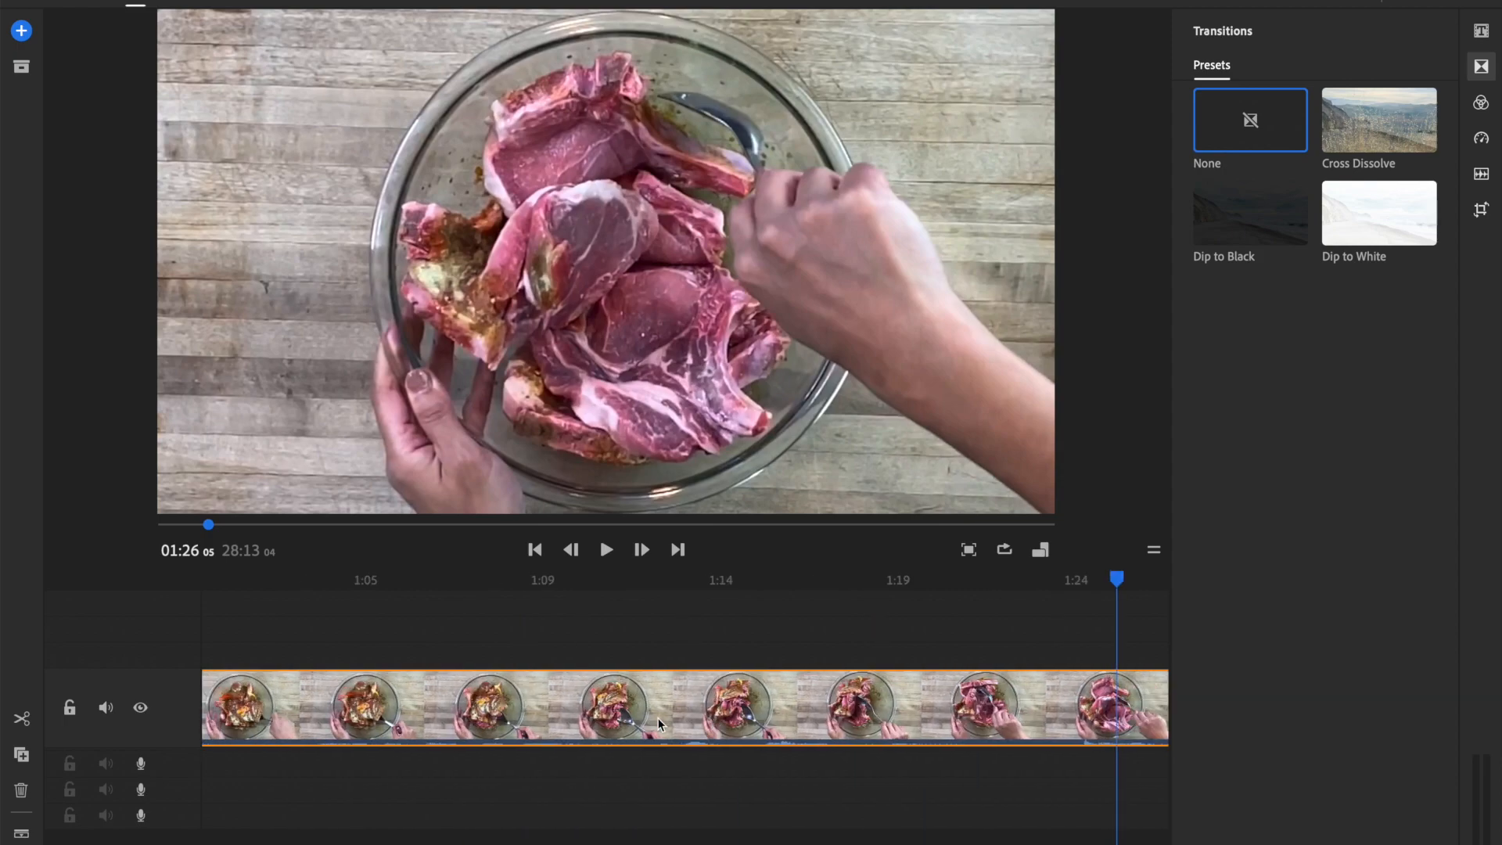
# Speed up the entire mixing clip to 900% and mute its audio
pyautogui.click(1482, 141)
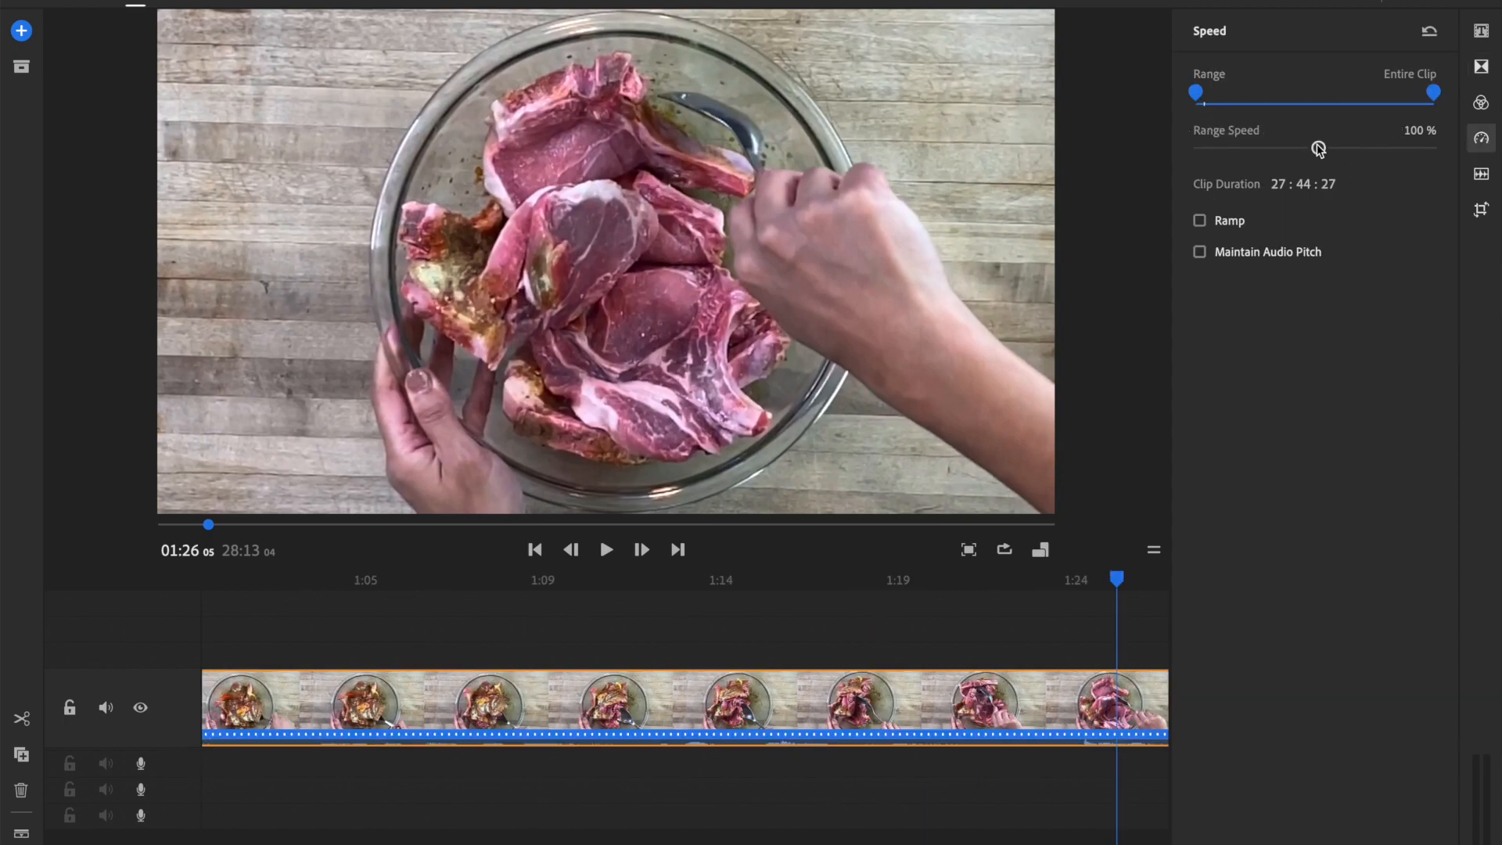
pyautogui.click(899, 697)
pyautogui.moveTo(1319, 148); pyautogui.dragTo(1409, 160)
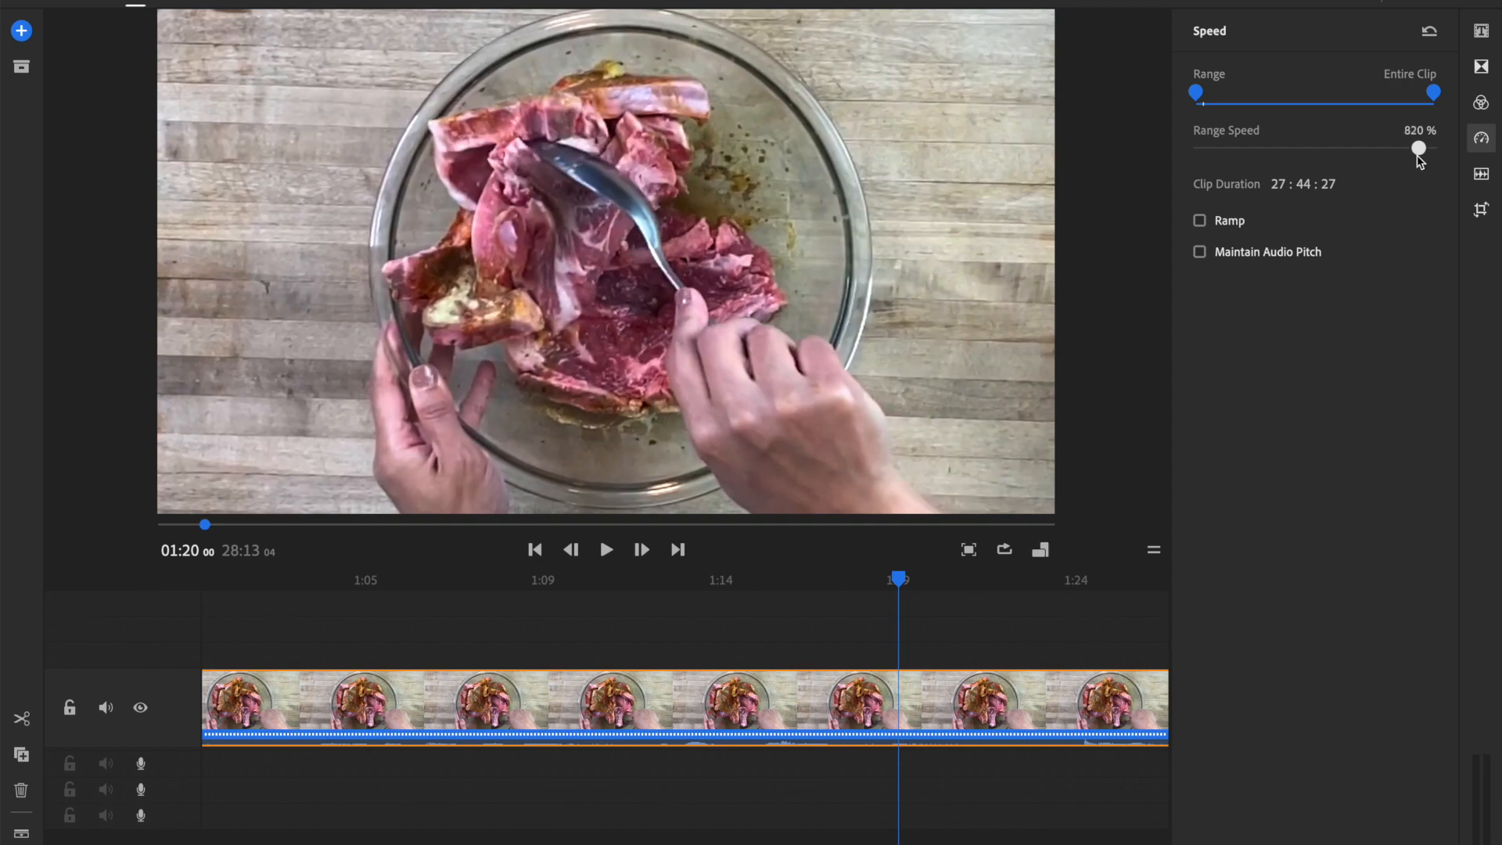
pyautogui.moveTo(1422, 161); pyautogui.dragTo(1428, 156)
pyautogui.moveTo(1423, 153); pyautogui.dragTo(1423, 152)
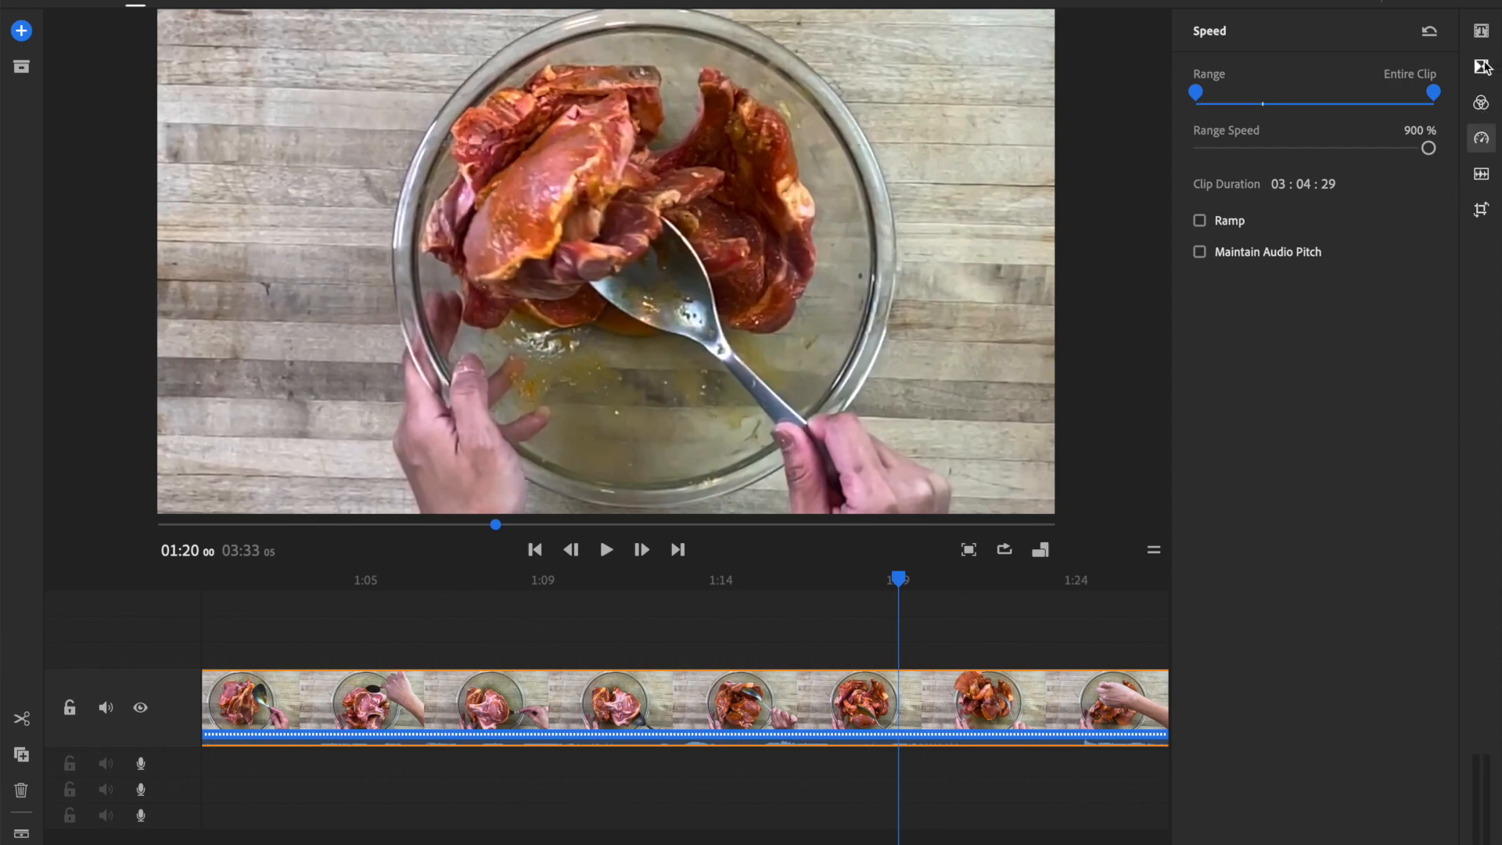
pyautogui.click(1481, 175)
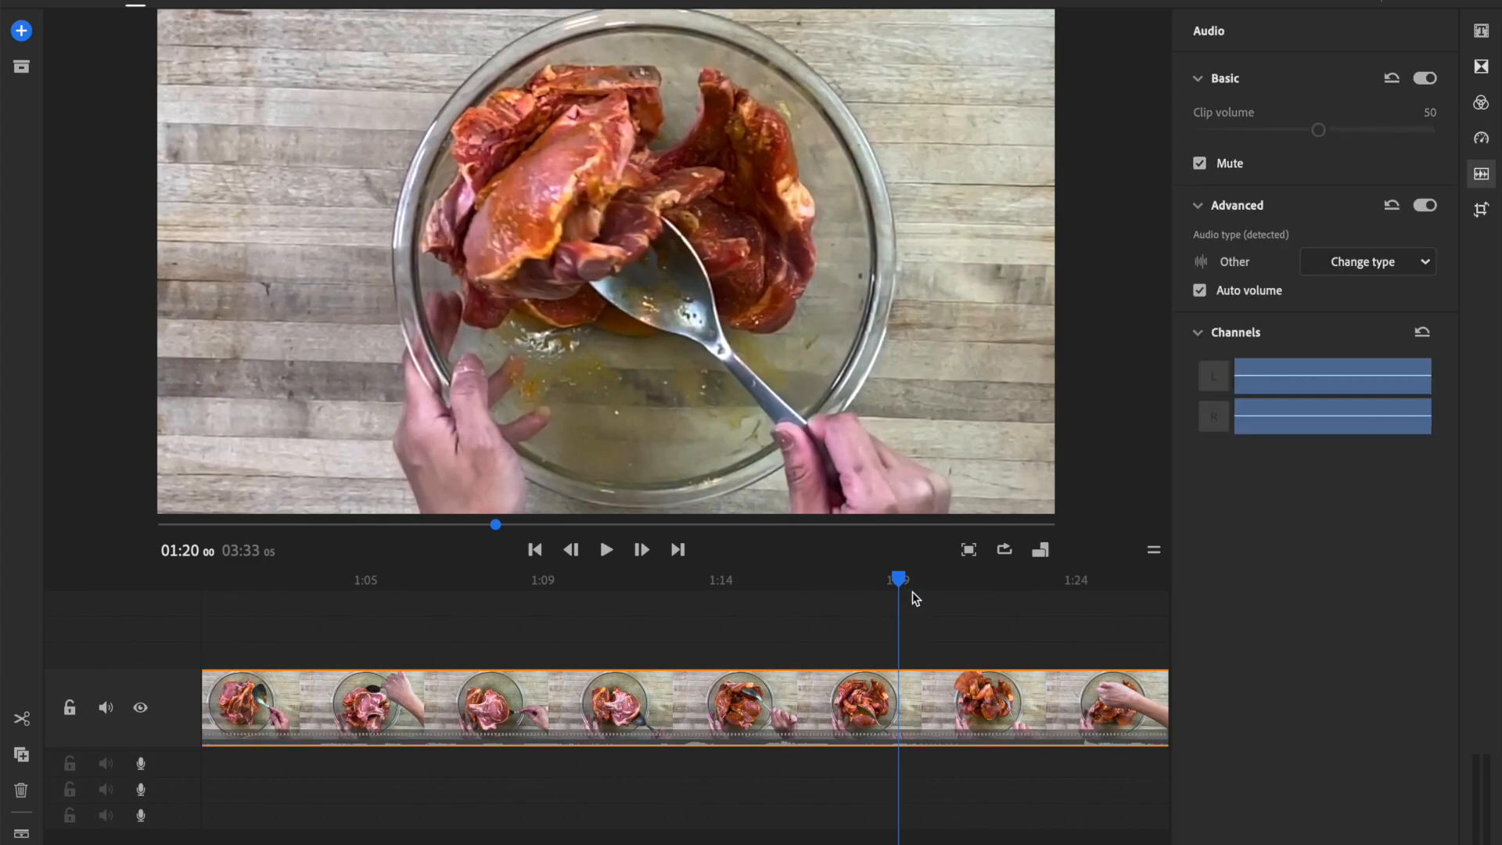
# Play from 00:27 25, at the end of the last seasoning clip, across the cut into the sped-up mixing clip
pyautogui.moveTo(917, 566); pyautogui.dragTo(74, 654)
pyautogui.hscroll(-20, 330, 683)
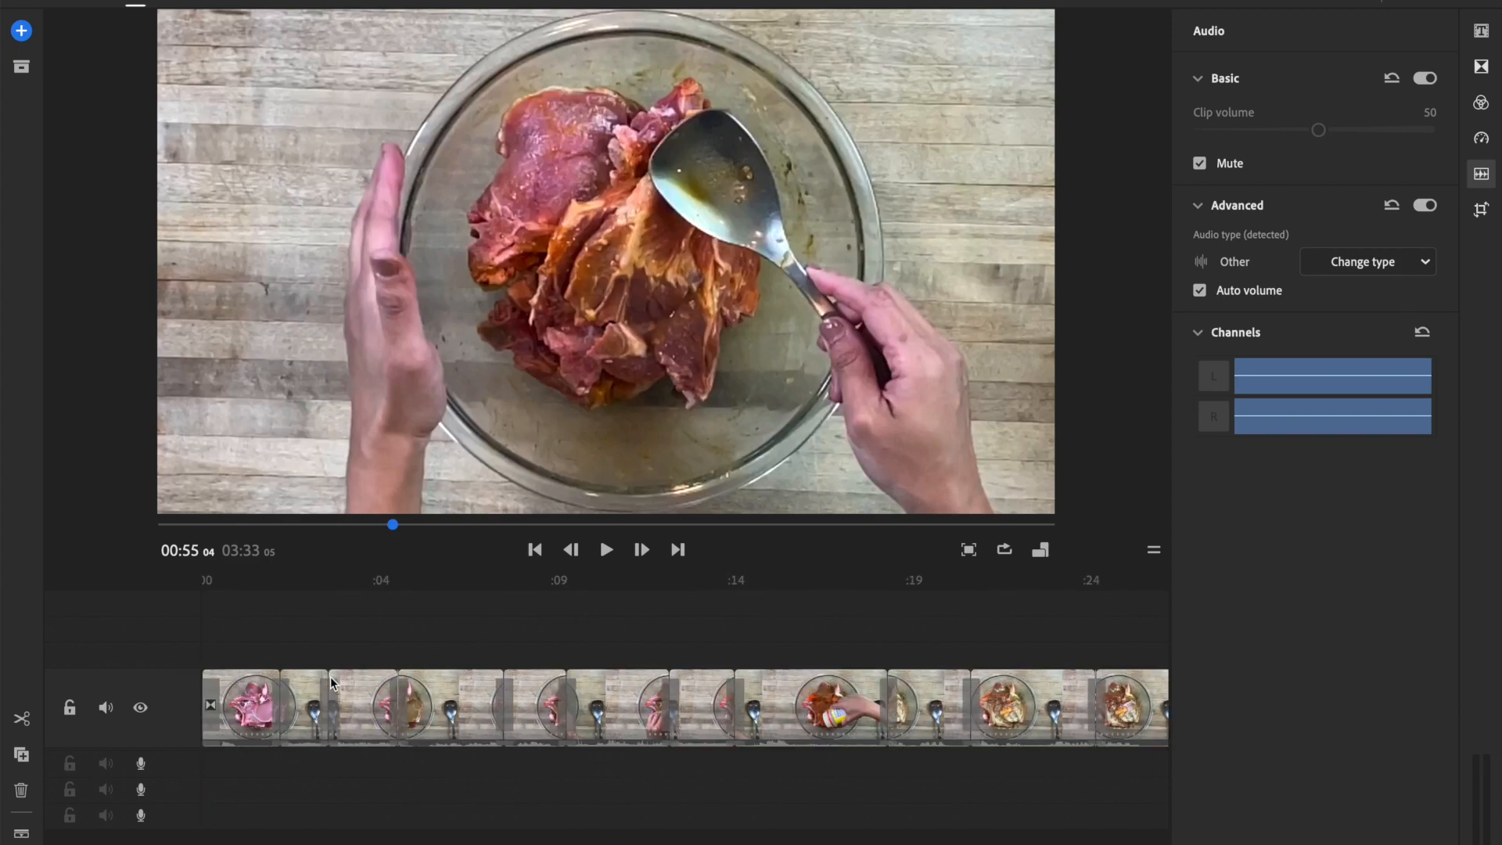
pyautogui.hscroll(6, 1143, 632)
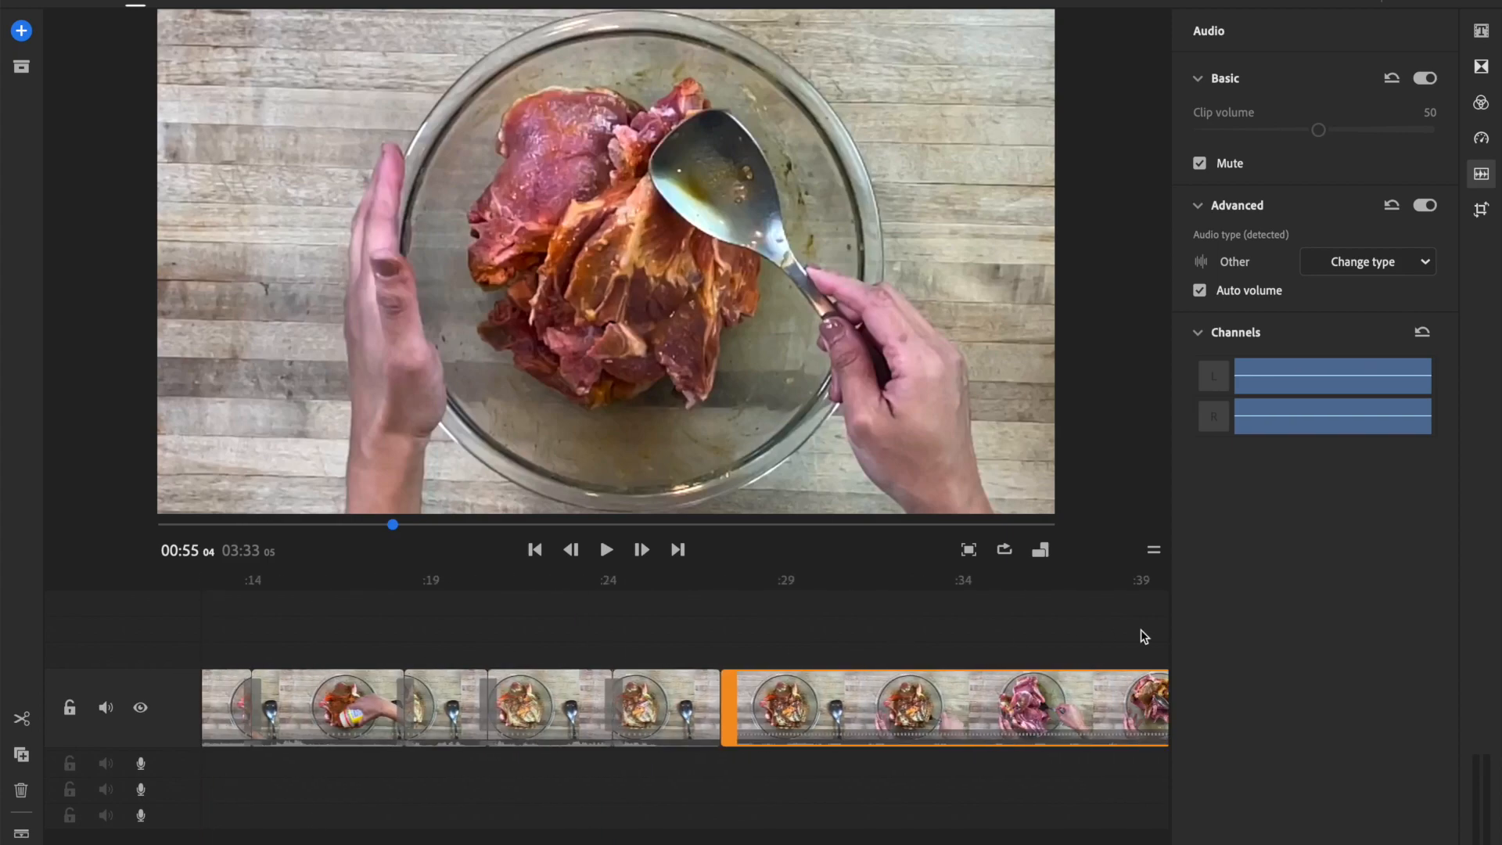
pyautogui.click(711, 647)
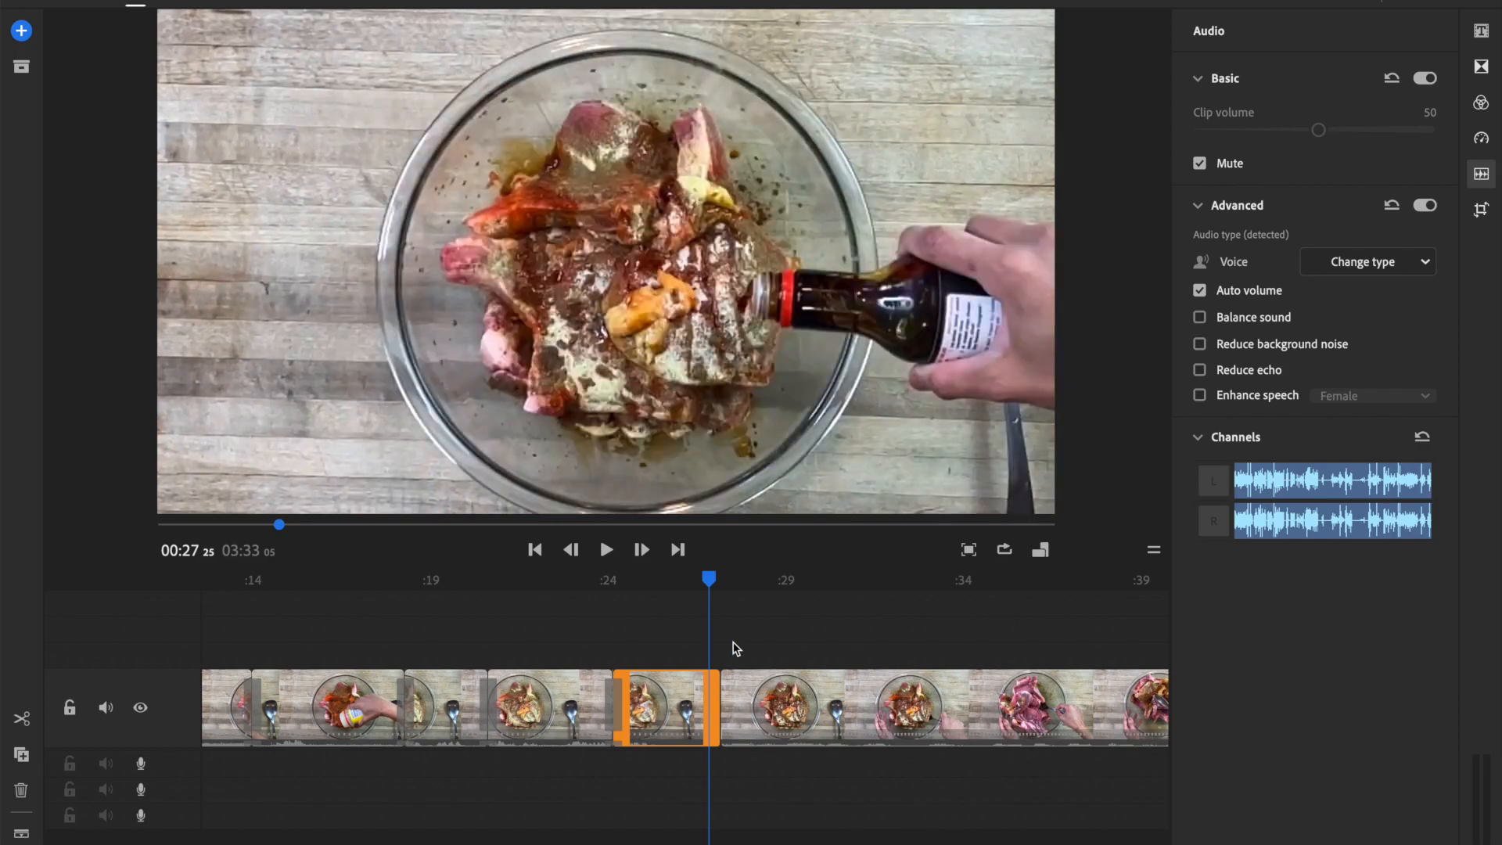
pyautogui.press('space')
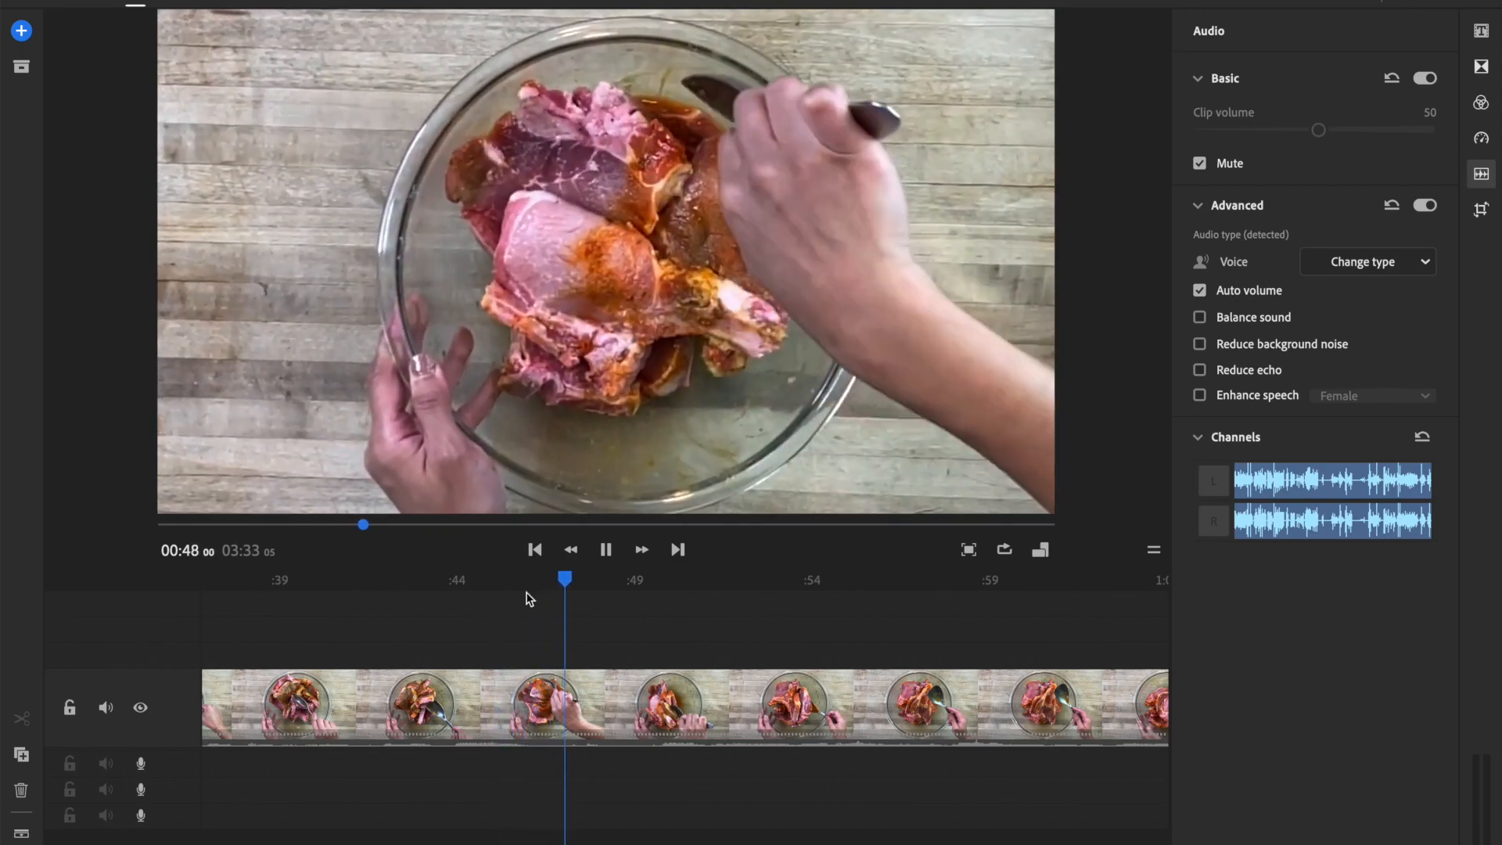
# Stop playback and check several points of the mixing footage between about 00:50 and 00:58
pyautogui.scroll(-5, 734, 673)
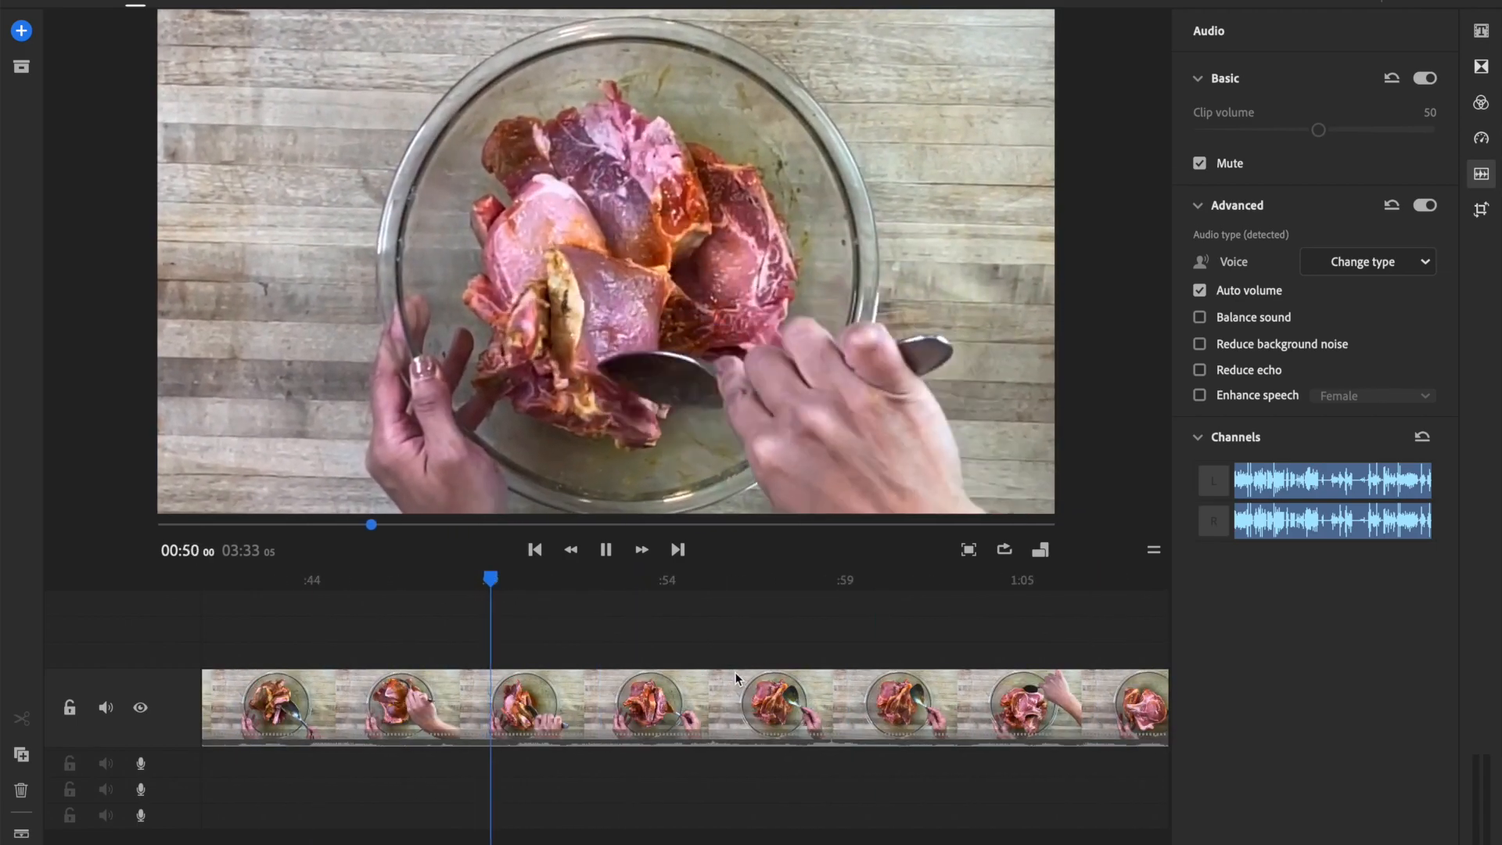
pyautogui.click(736, 644)
pyautogui.click(620, 640)
pyautogui.click(515, 634)
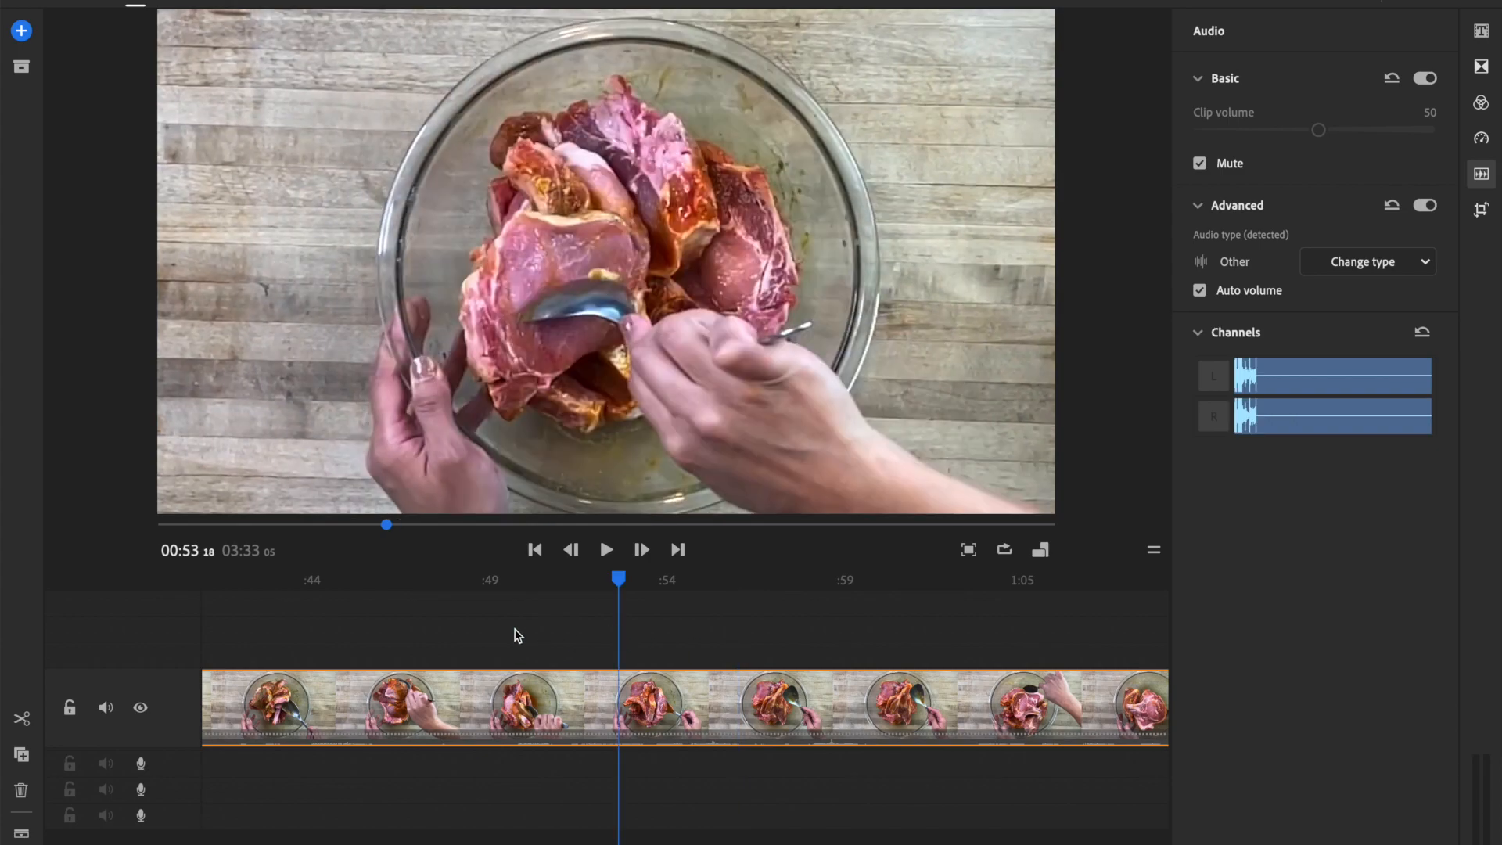
pyautogui.click(641, 658)
pyautogui.click(692, 657)
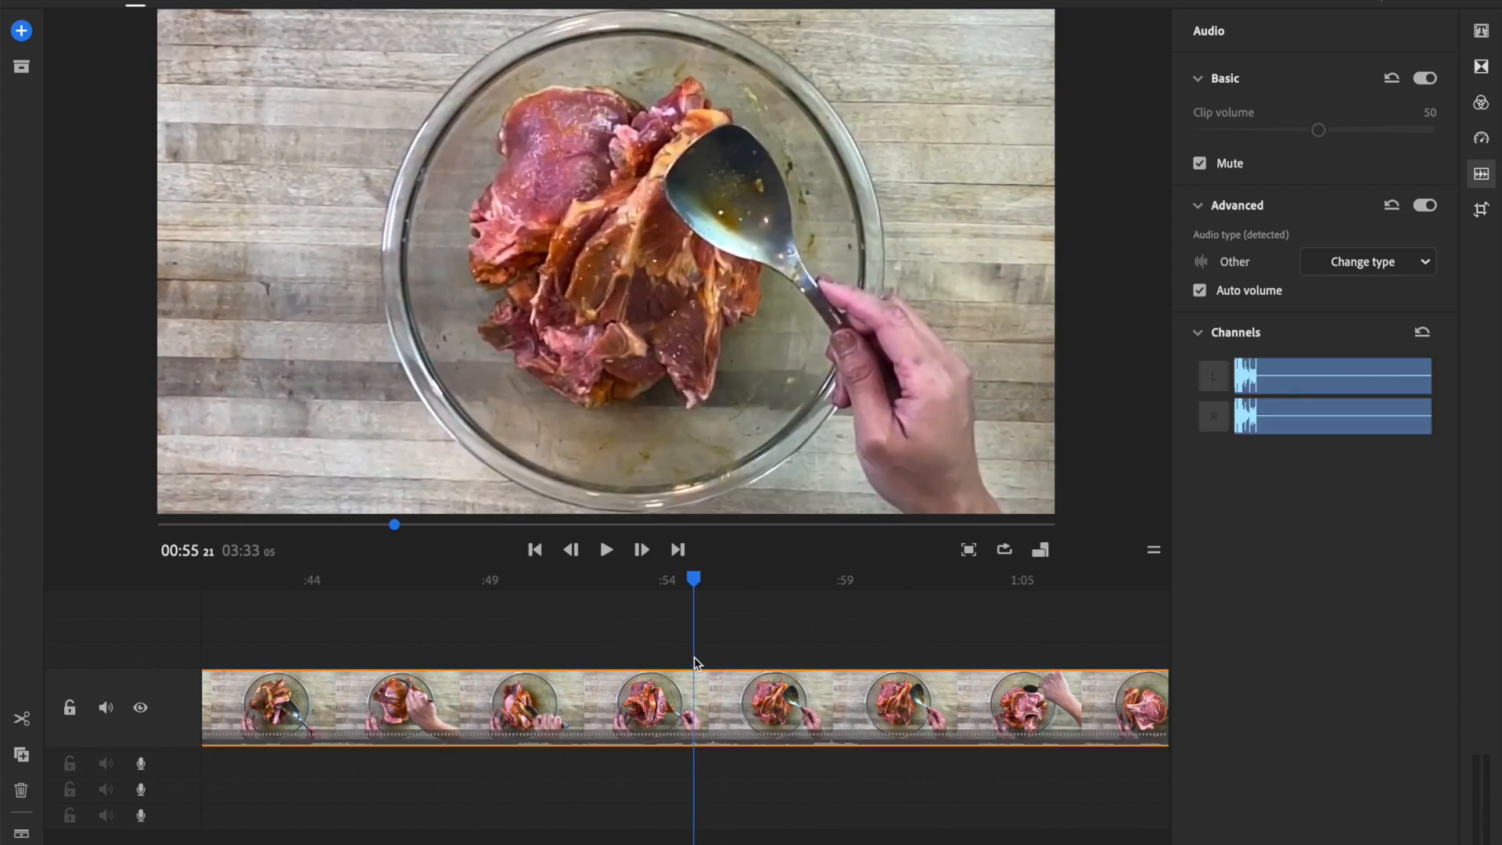
pyautogui.click(752, 658)
pyautogui.click(805, 659)
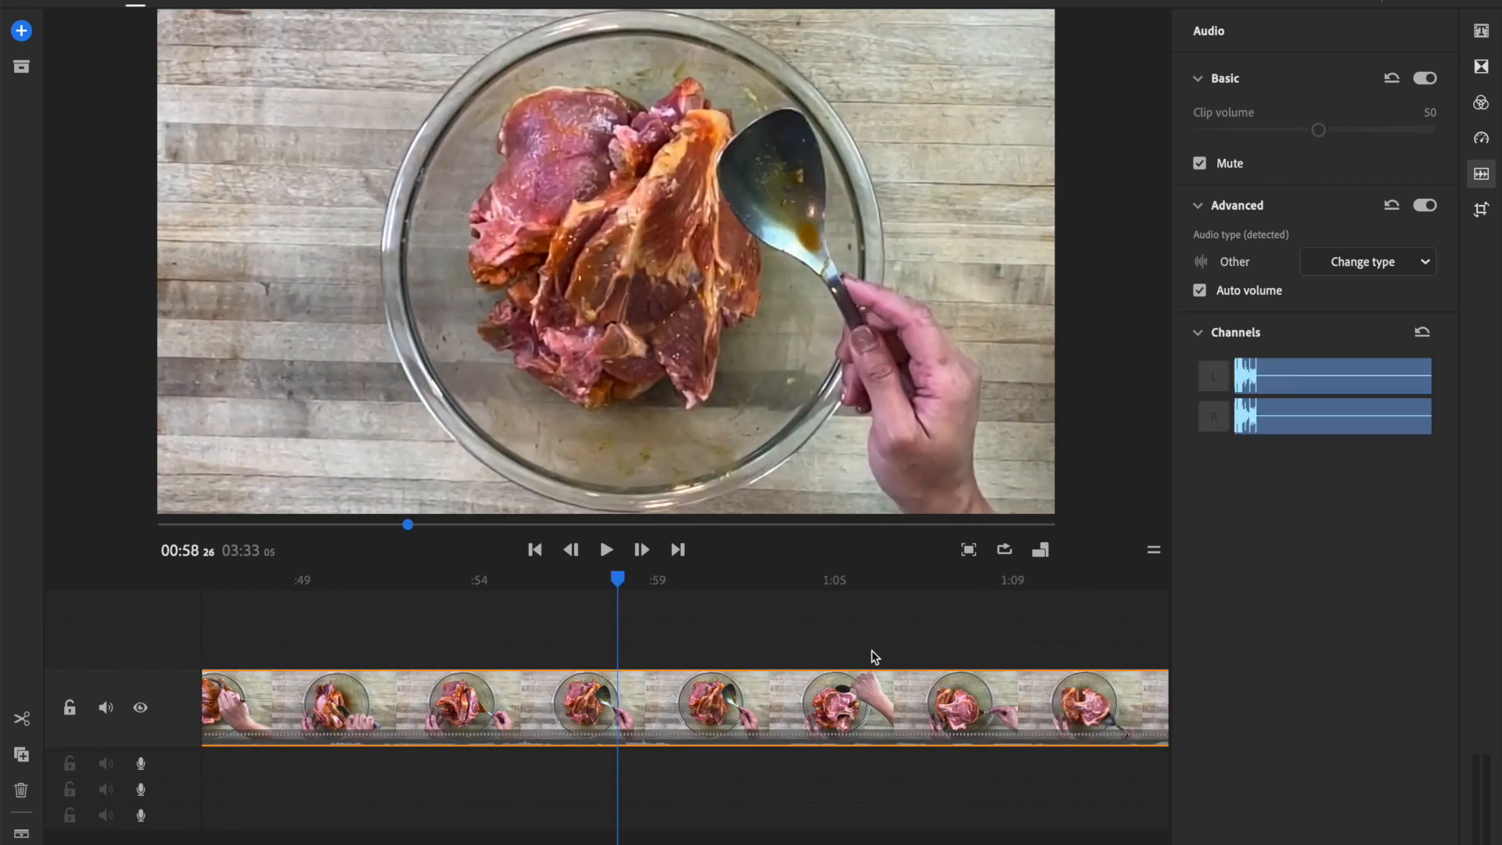
# Play further through the sped-up mixing footage to past 01:36, hiding the Audio settings to enlarge the workspace
pyautogui.click(745, 639)
pyautogui.press('space')
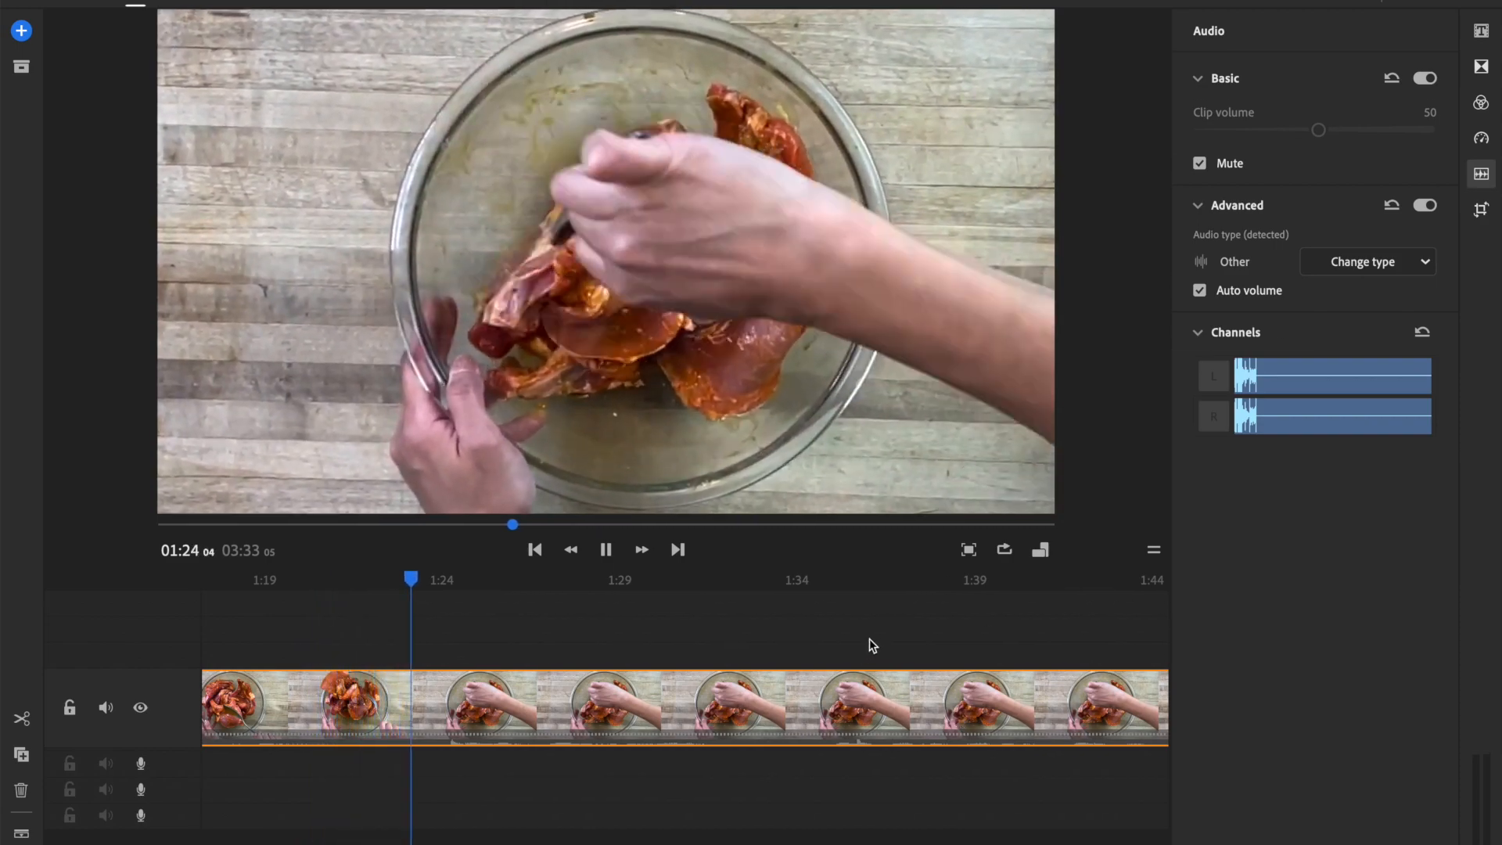
pyautogui.hscroll(-5, 1095, 639)
pyautogui.hscroll(6, 1096, 640)
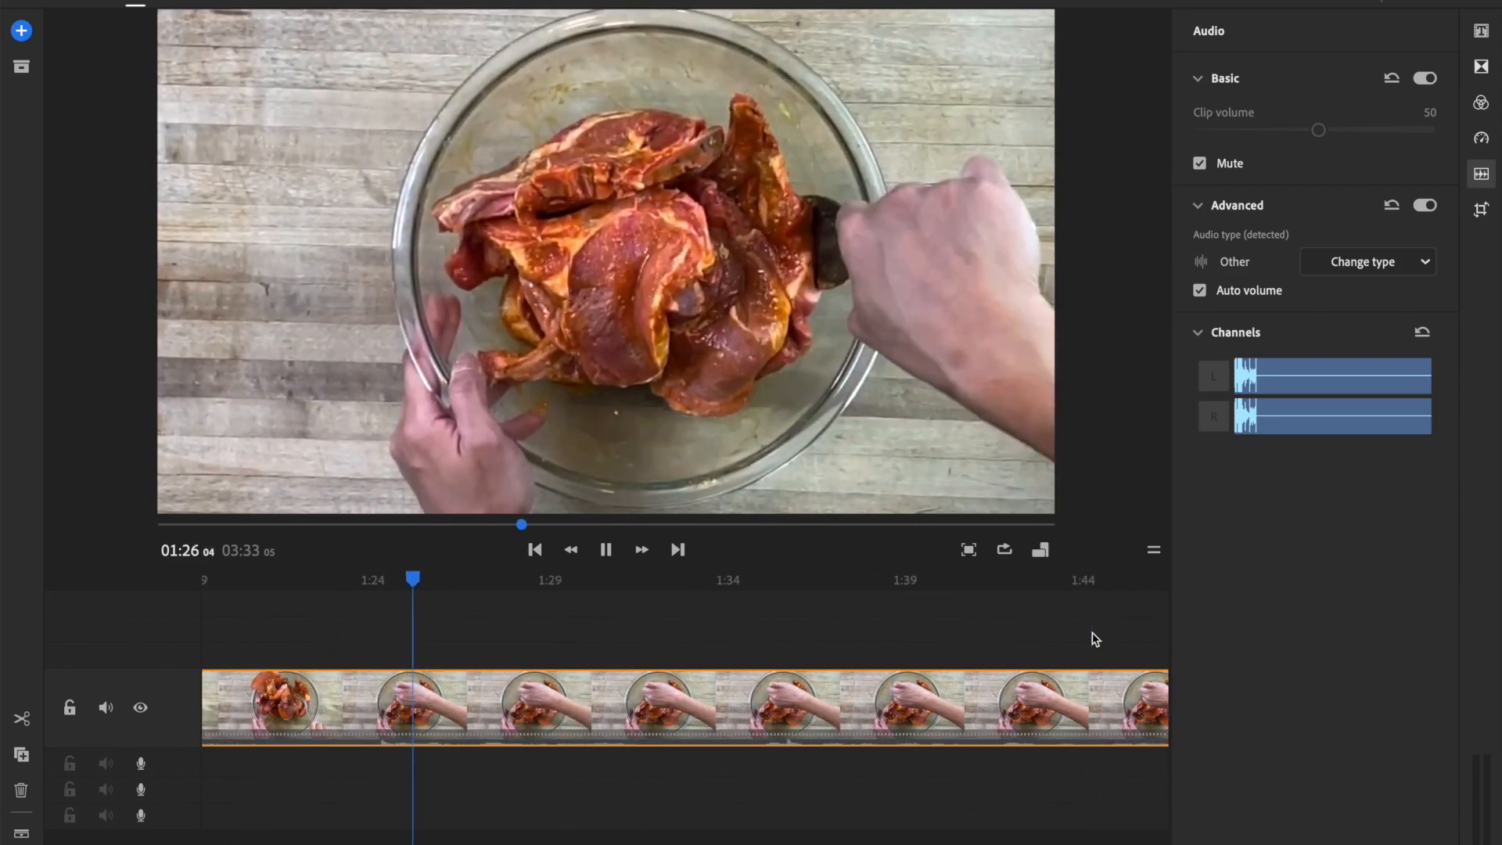
pyautogui.hscroll(-2, 1095, 639)
pyautogui.hscroll(4, 1095, 639)
pyautogui.hscroll(-5, 1092, 632)
pyautogui.click(1092, 632)
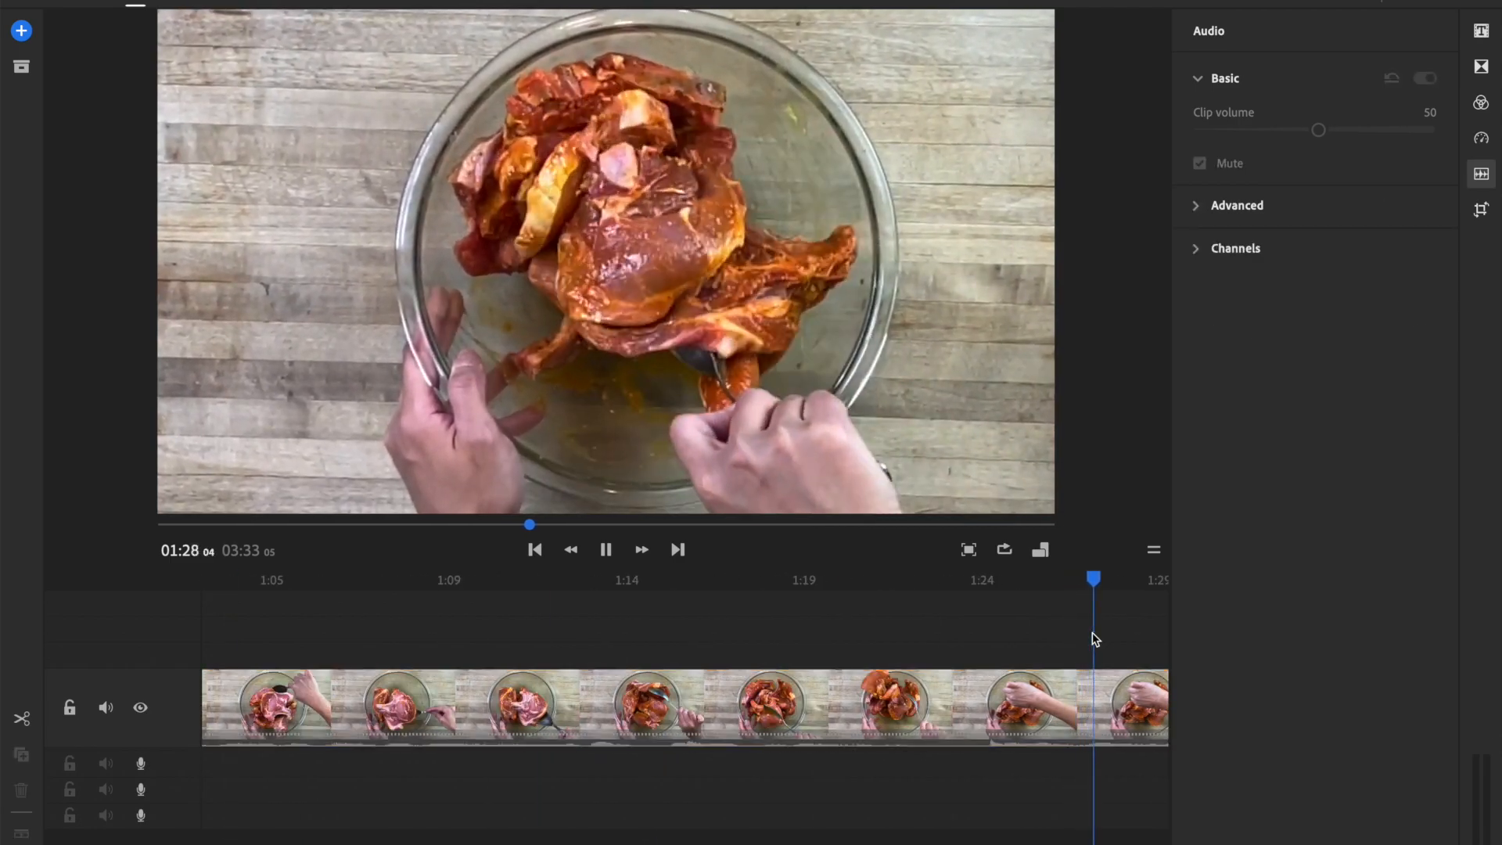
pyautogui.hscroll(6, 1092, 632)
pyautogui.hscroll(-5, 1092, 632)
pyautogui.hscroll(5, 1093, 632)
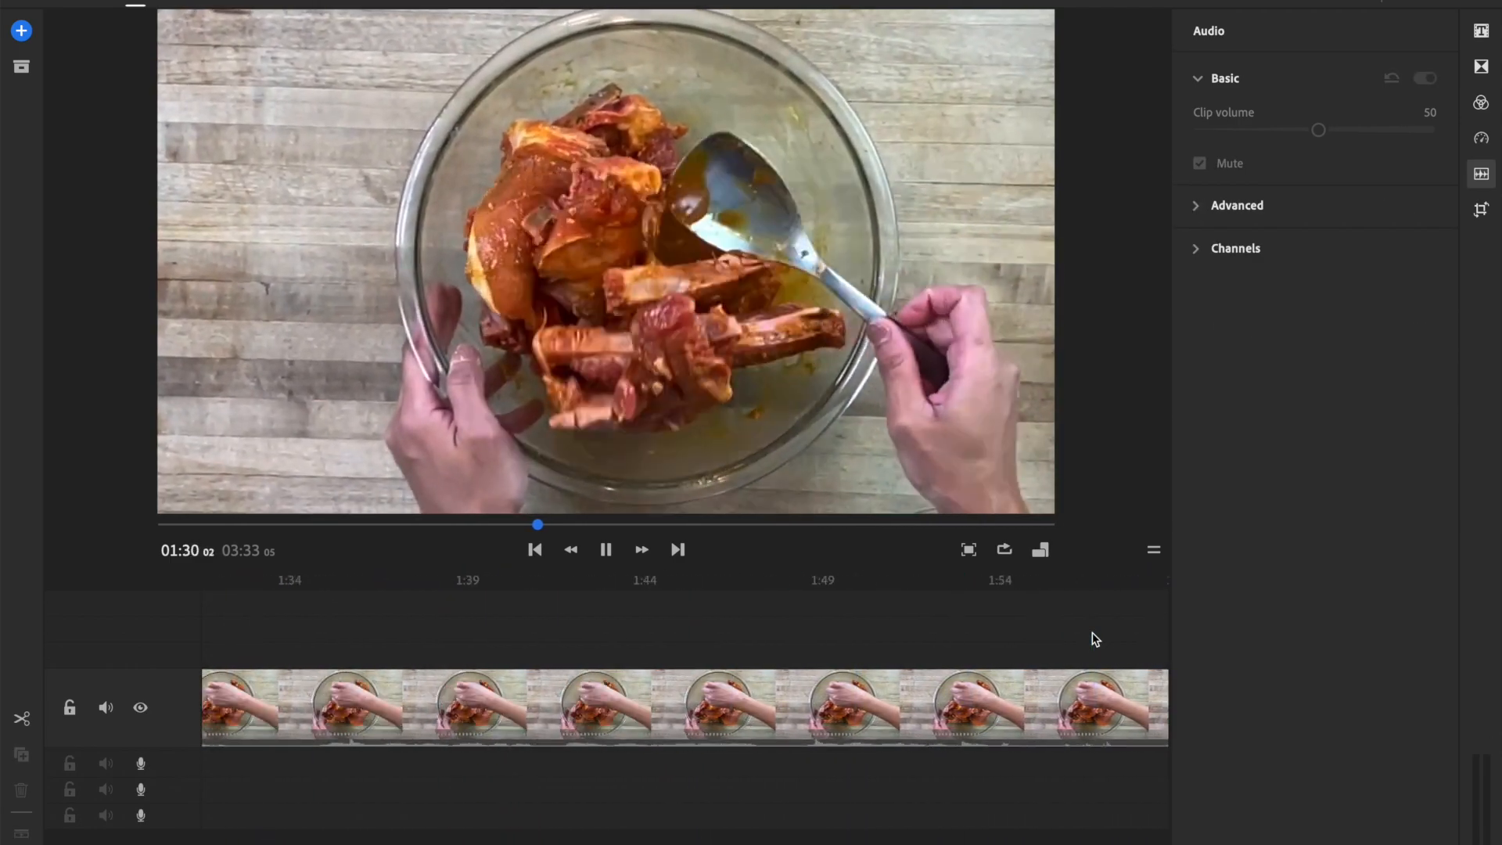
pyautogui.hscroll(-4, 1092, 632)
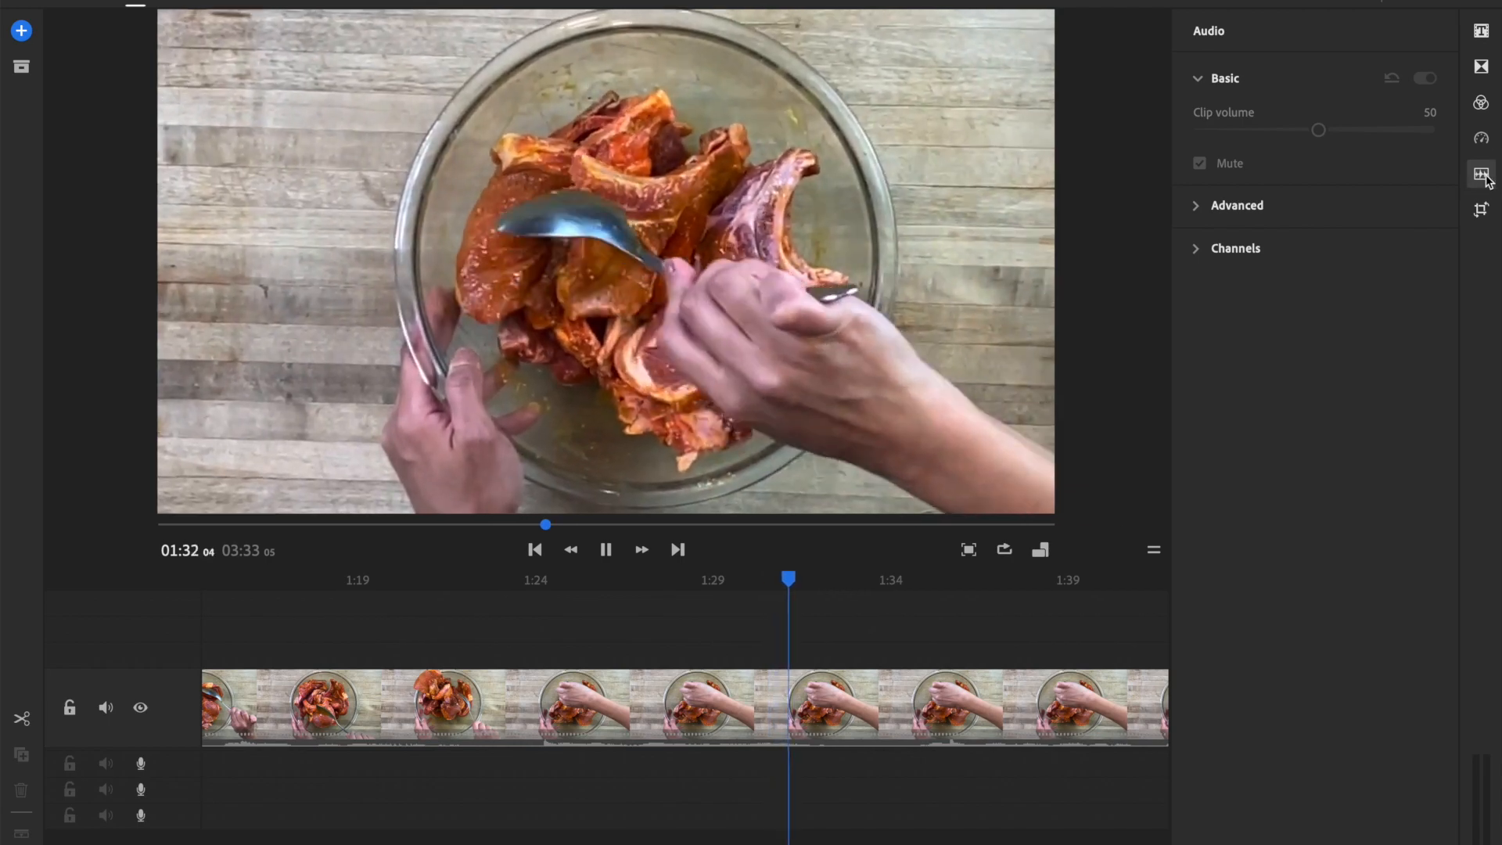
pyautogui.click(1481, 174)
pyautogui.hscroll(8, 1284, 649)
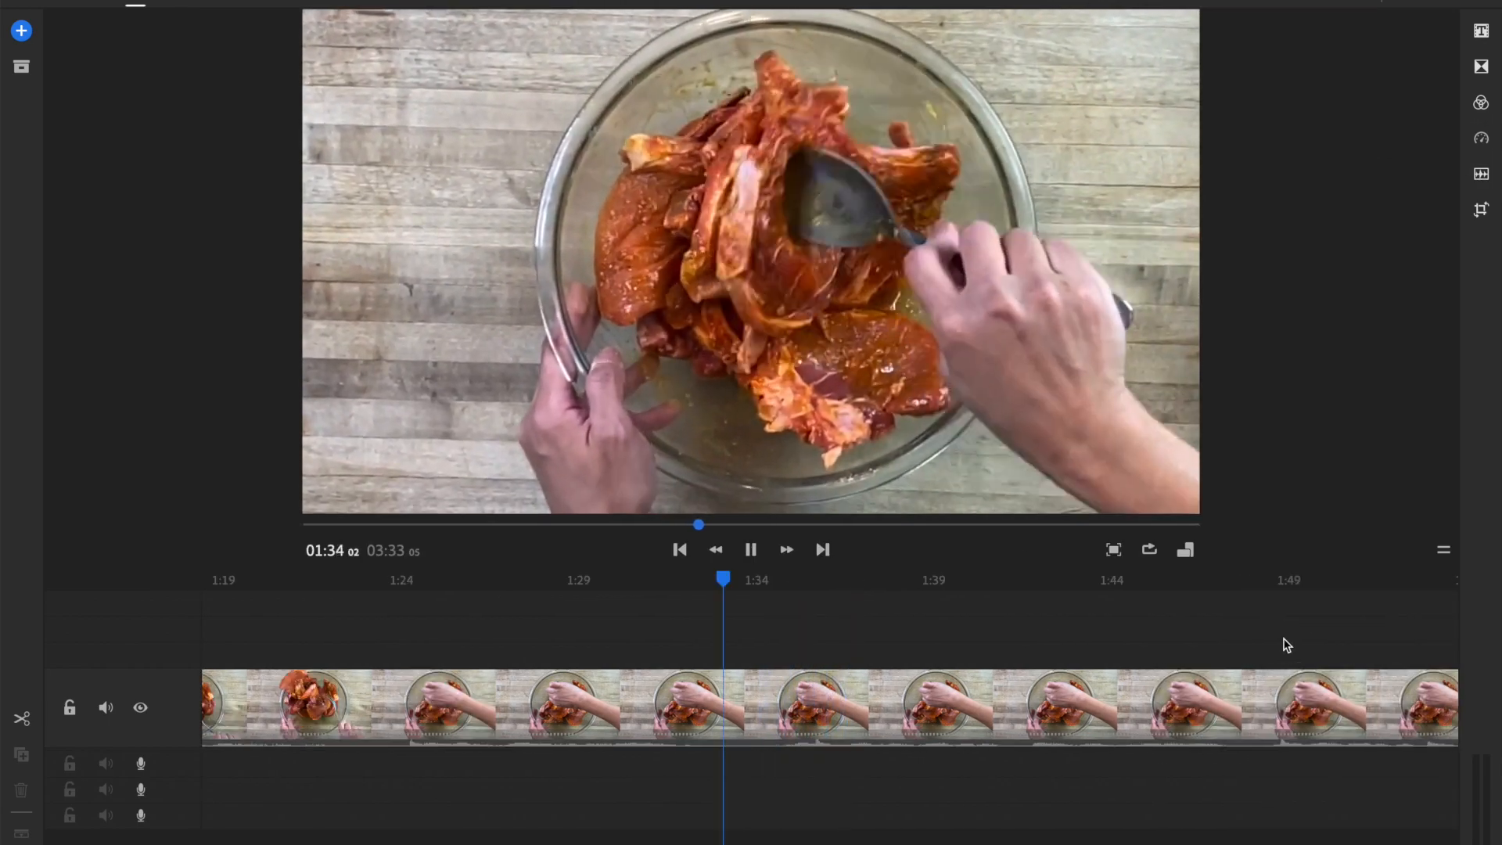
pyautogui.hscroll(-6, 1284, 640)
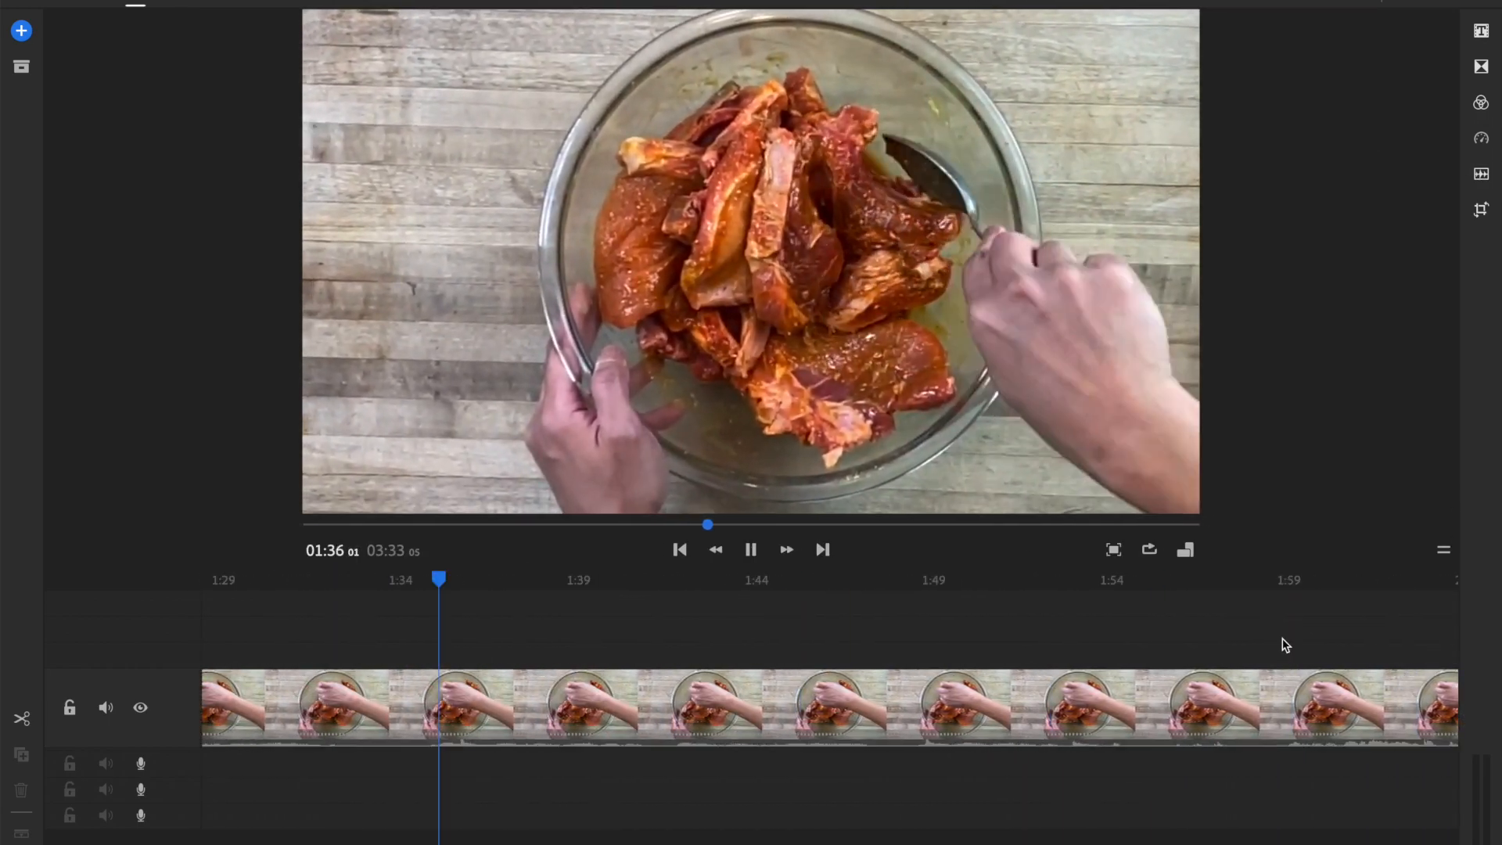
# Examine the end of the mixing clip from 02:33 26 onward, where the meat is finished and the bowl gets covered
pyautogui.click(1411, 642)
pyautogui.click(1411, 637)
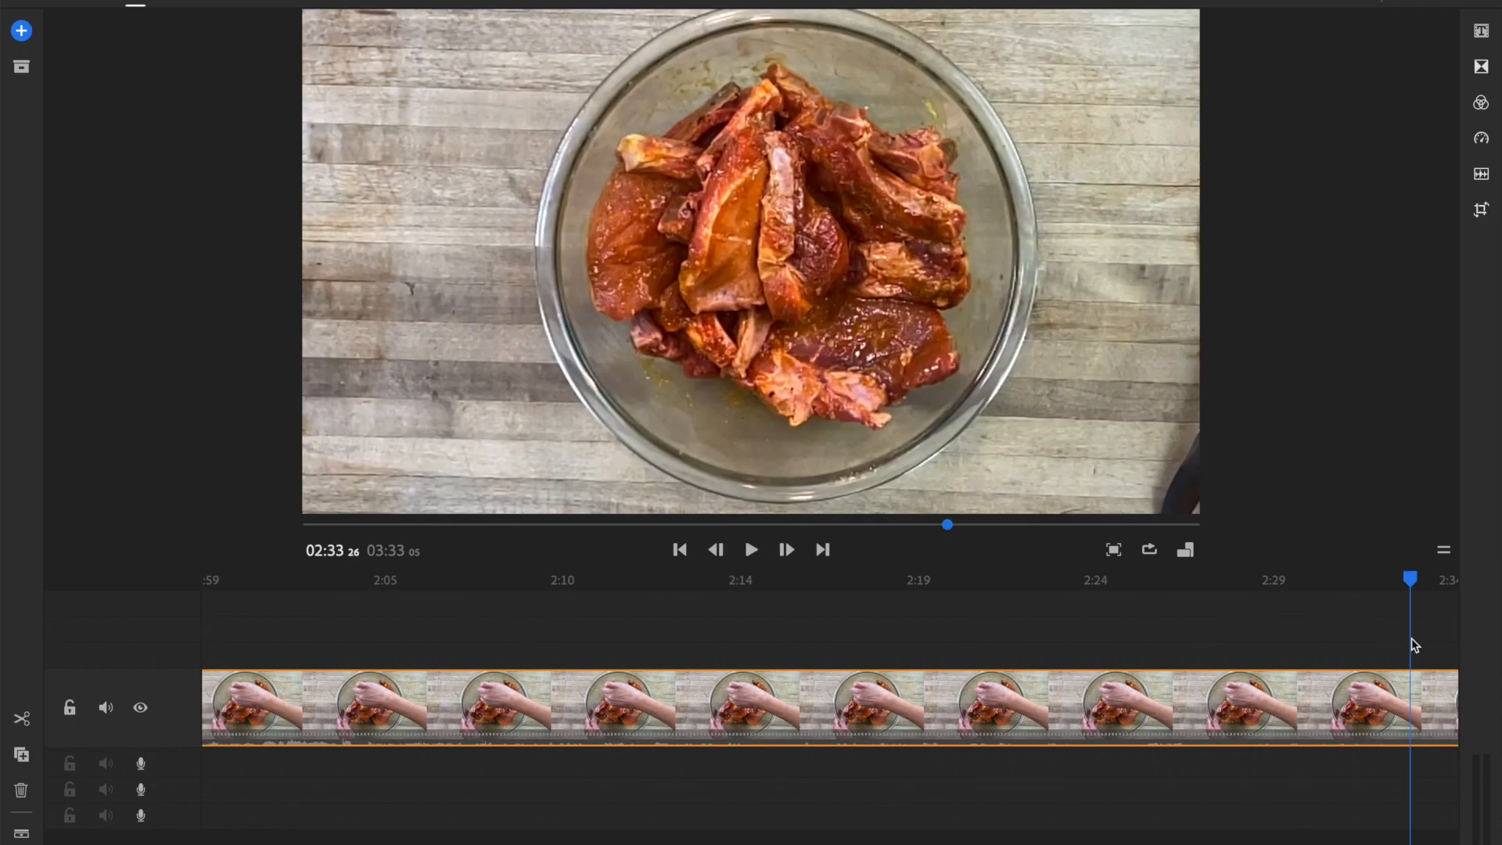
pyautogui.hscroll(20, 1411, 637)
pyautogui.hscroll(-10, 670, 640)
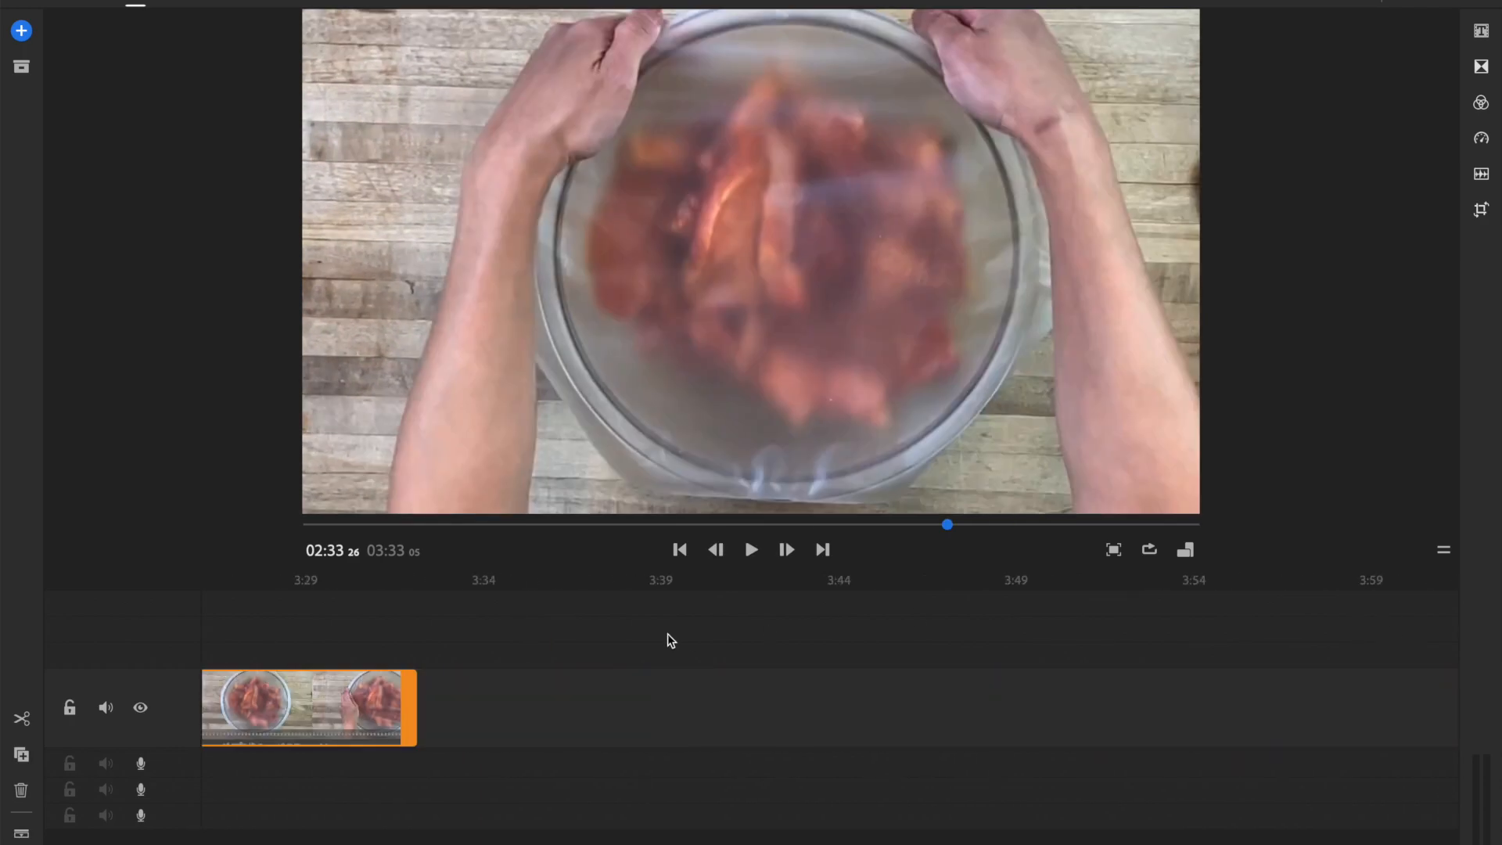
pyautogui.click(768, 656)
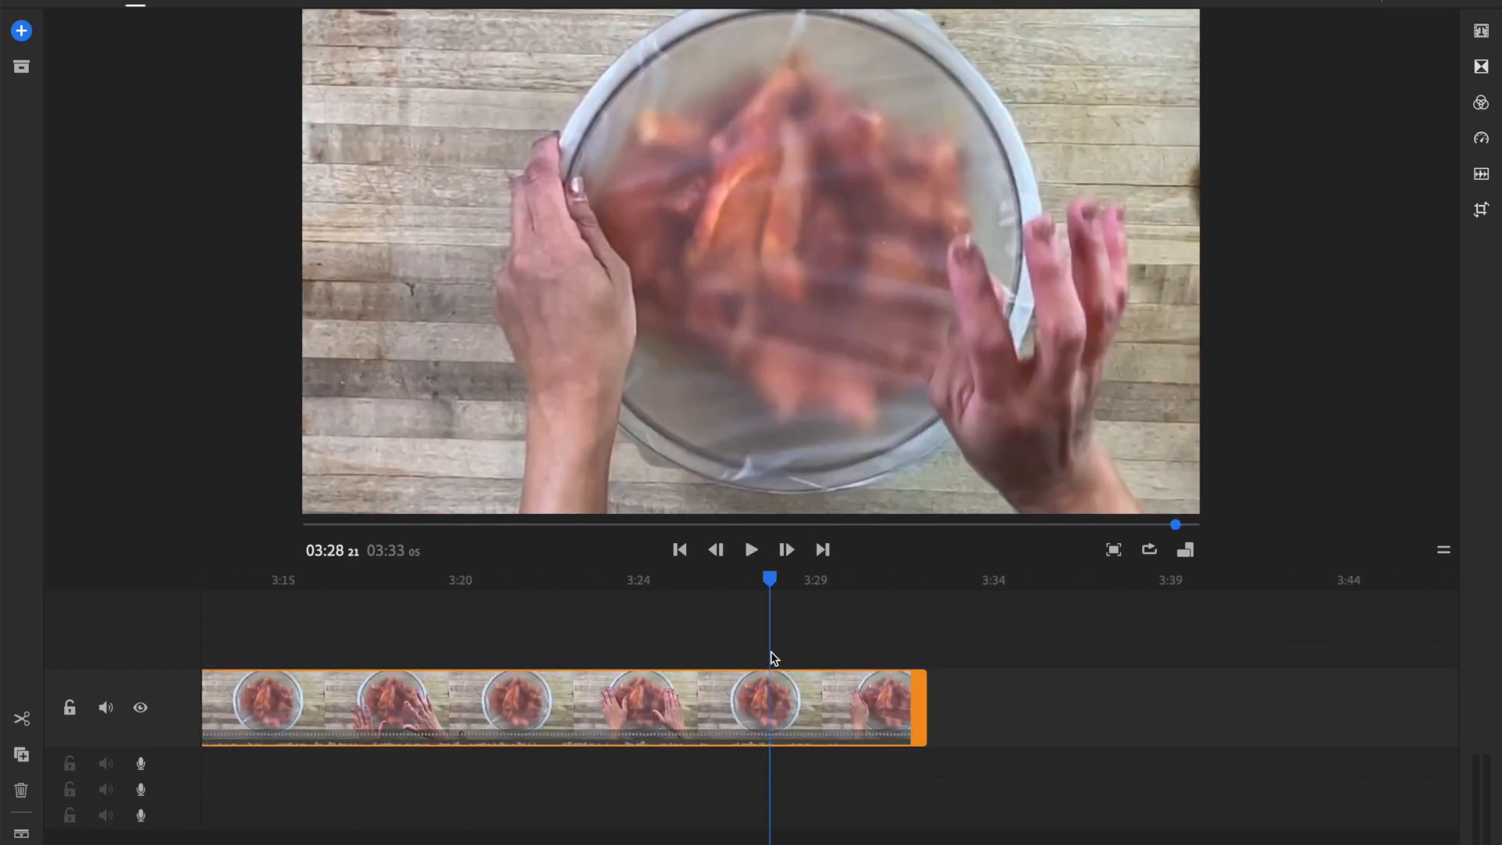
pyautogui.click(561, 626)
pyautogui.click(442, 612)
pyautogui.click(380, 650)
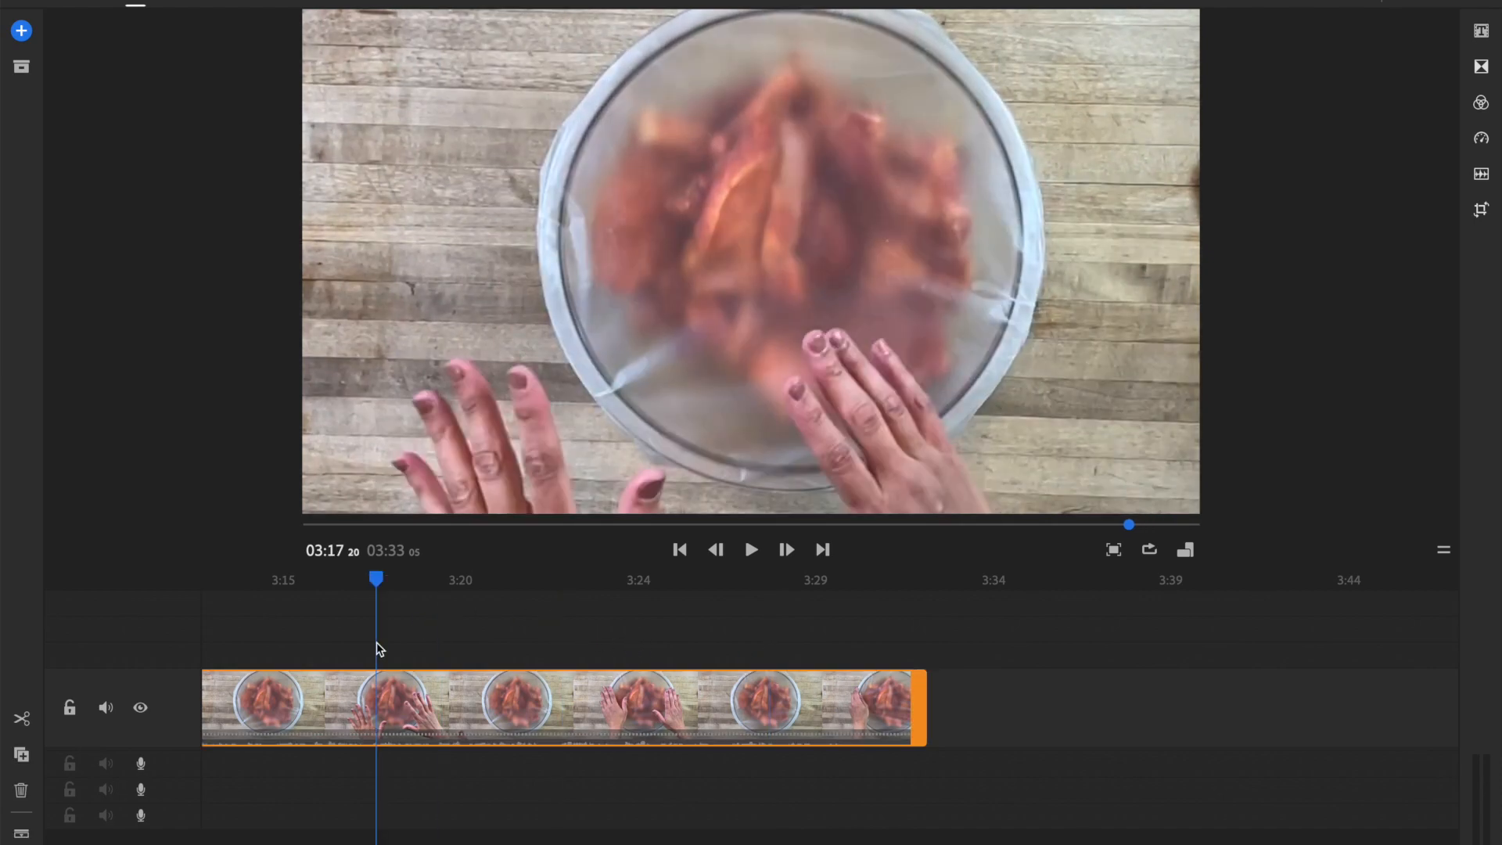
# Place the playhead at 02:31 19, where the mixed meat sits uncovered just before the bowl is wrapped
pyautogui.hscroll(-5, 379, 649)
pyautogui.hscroll(-6, 396, 649)
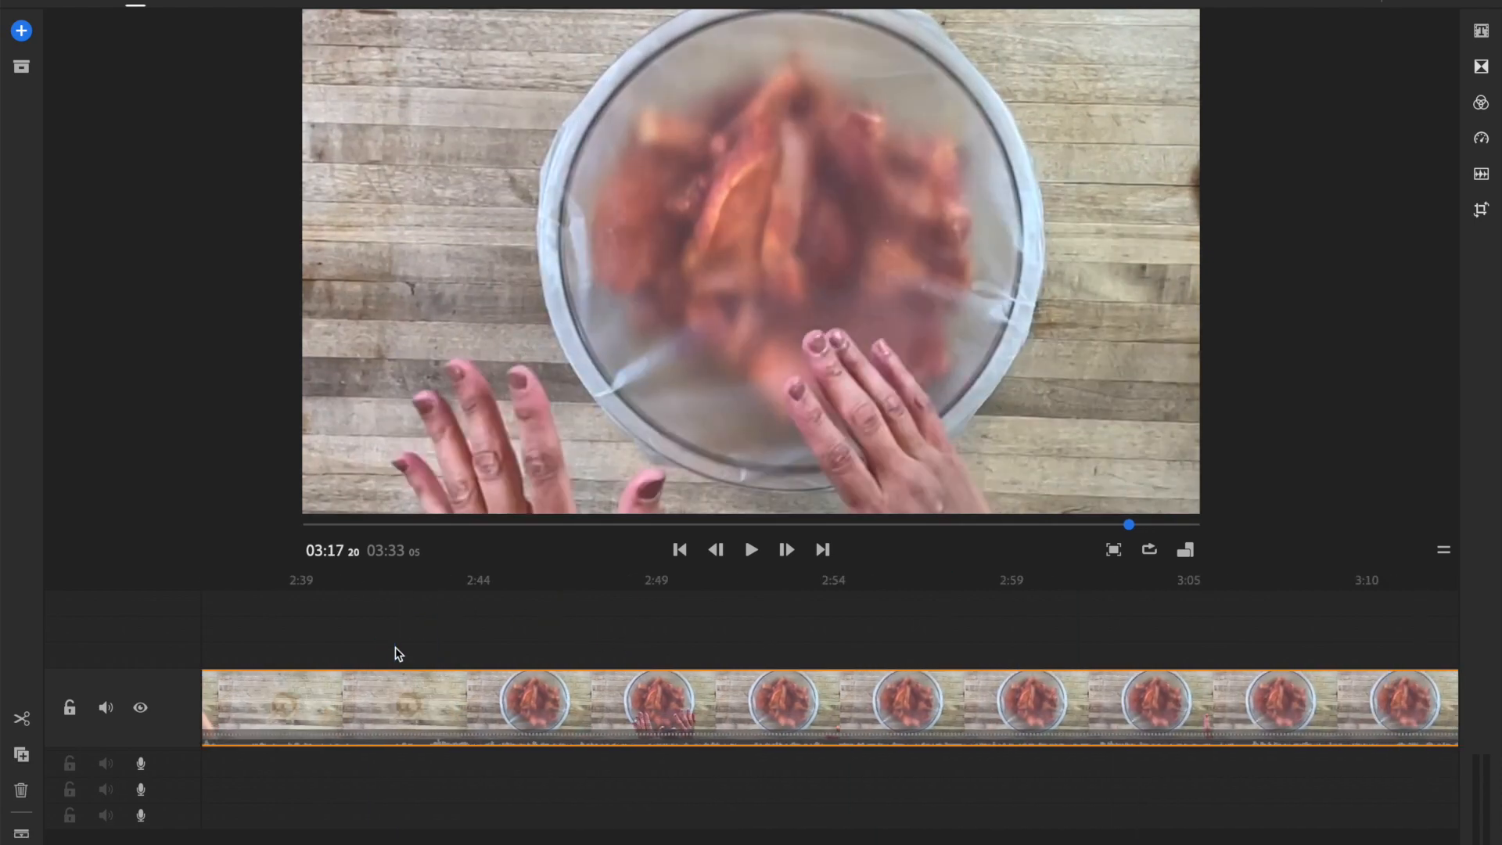
pyautogui.click(460, 648)
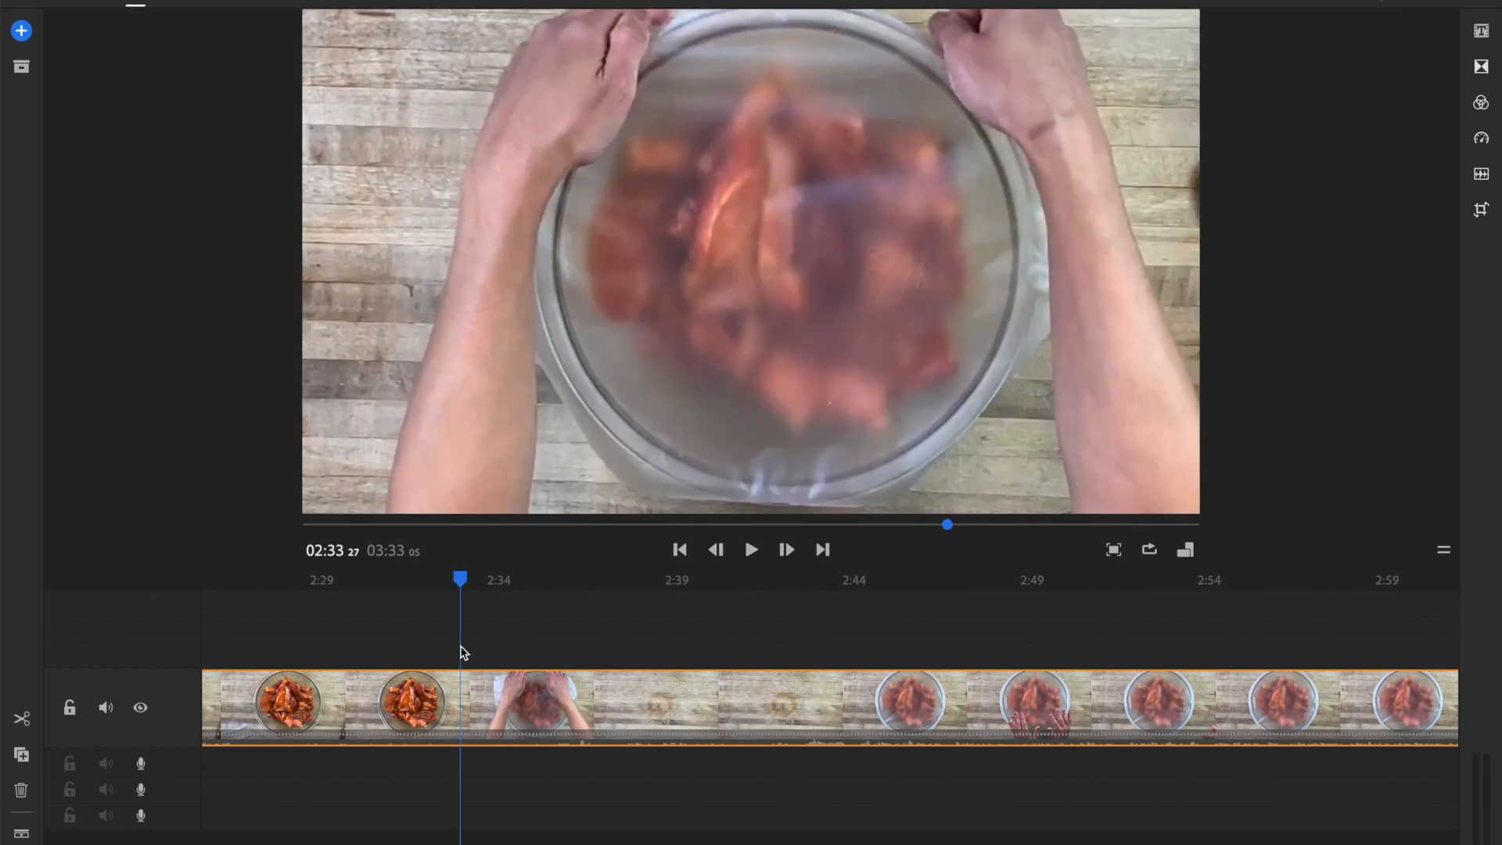
pyautogui.click(380, 651)
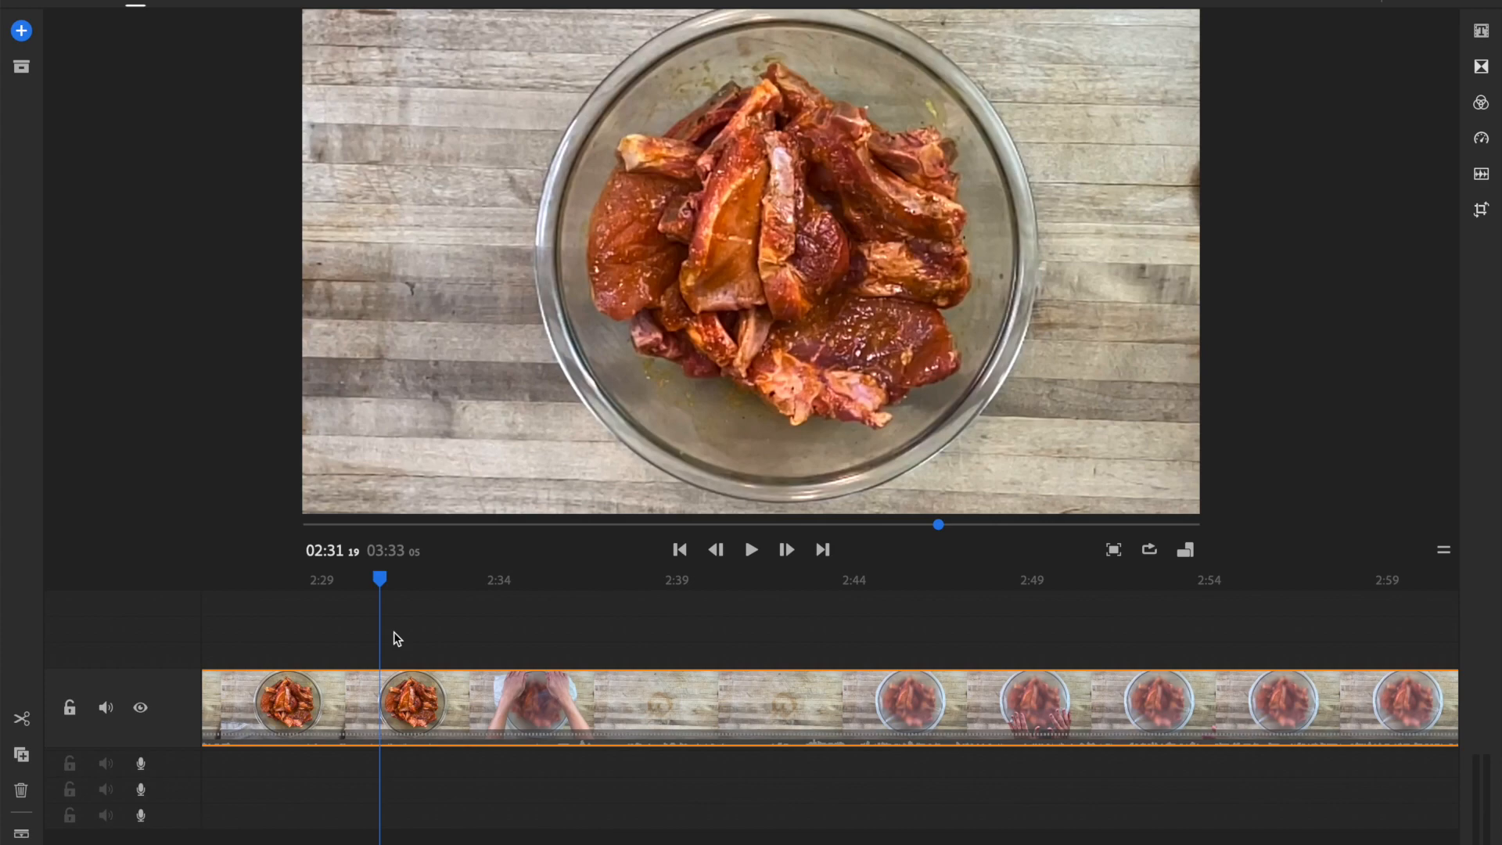
# Play the footage around the start of the bowl wrapping, between about 02:28 and 02:34
pyautogui.press('space')
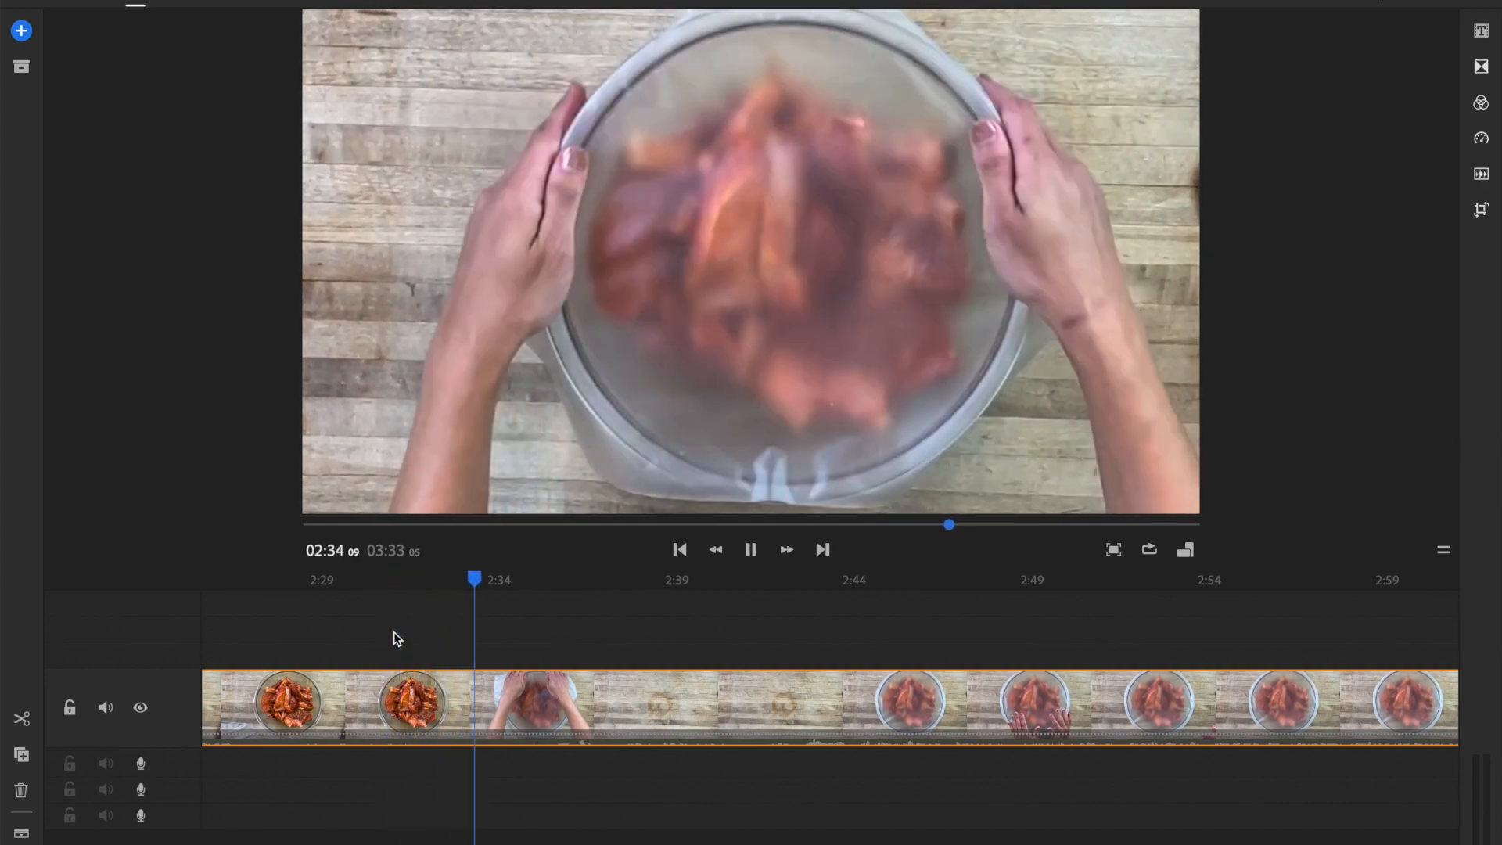
pyautogui.press('space')
pyautogui.moveTo(472, 581); pyautogui.dragTo(263, 630)
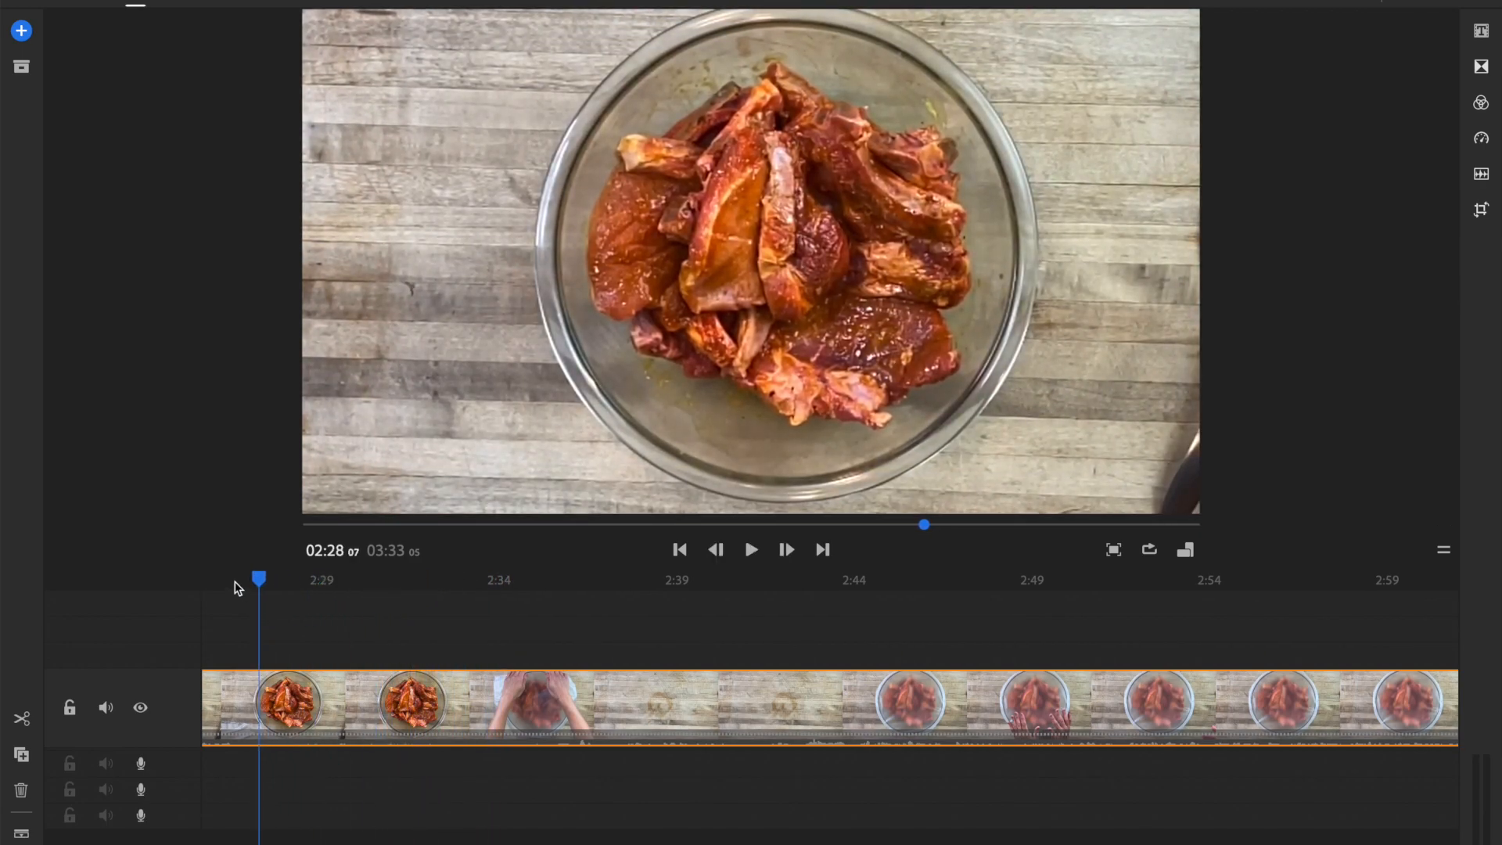
pyautogui.press('space')
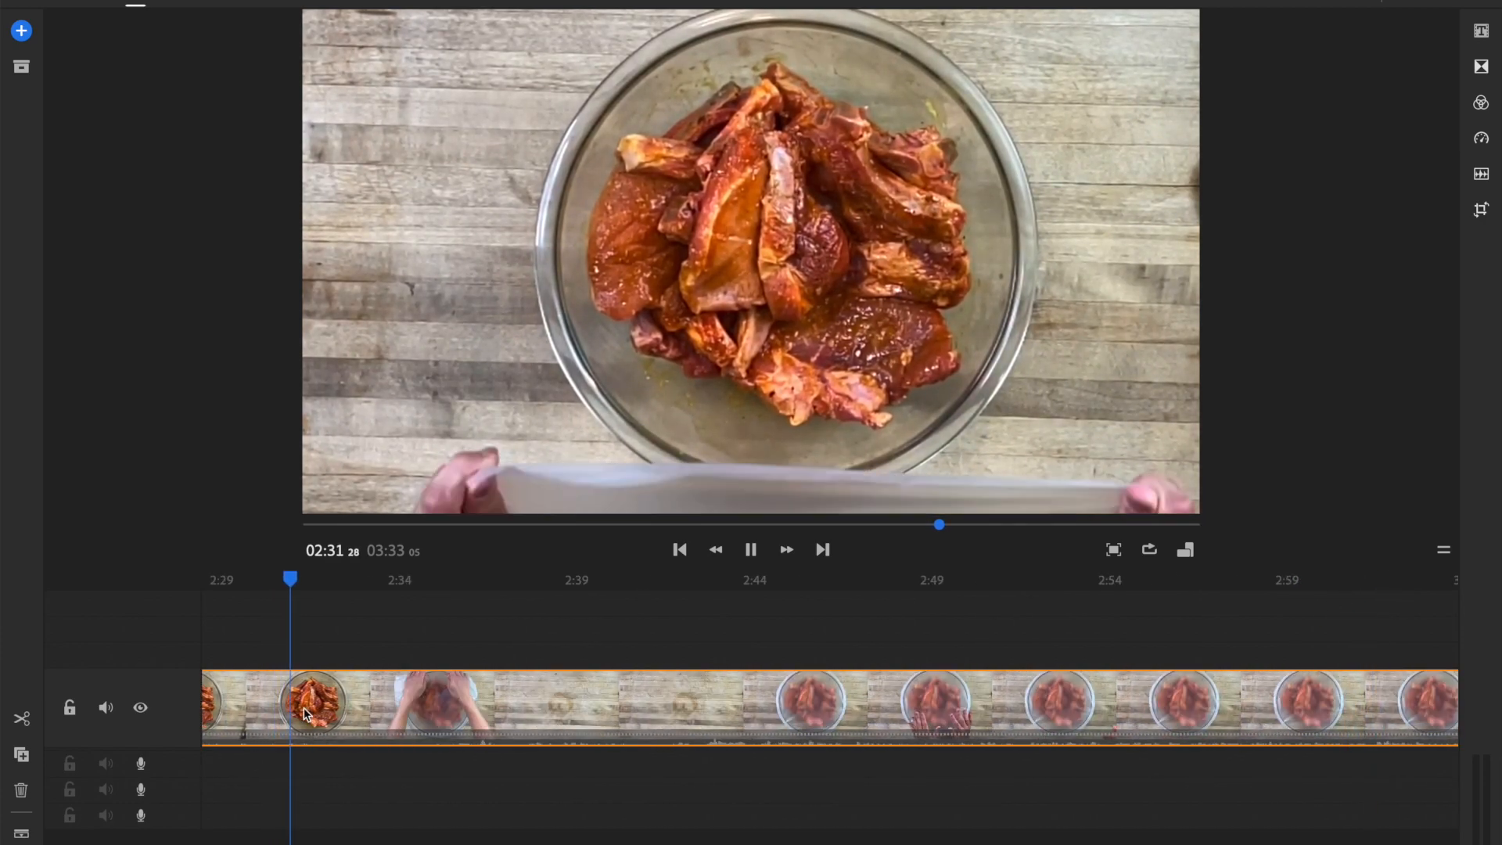
pyautogui.click(348, 627)
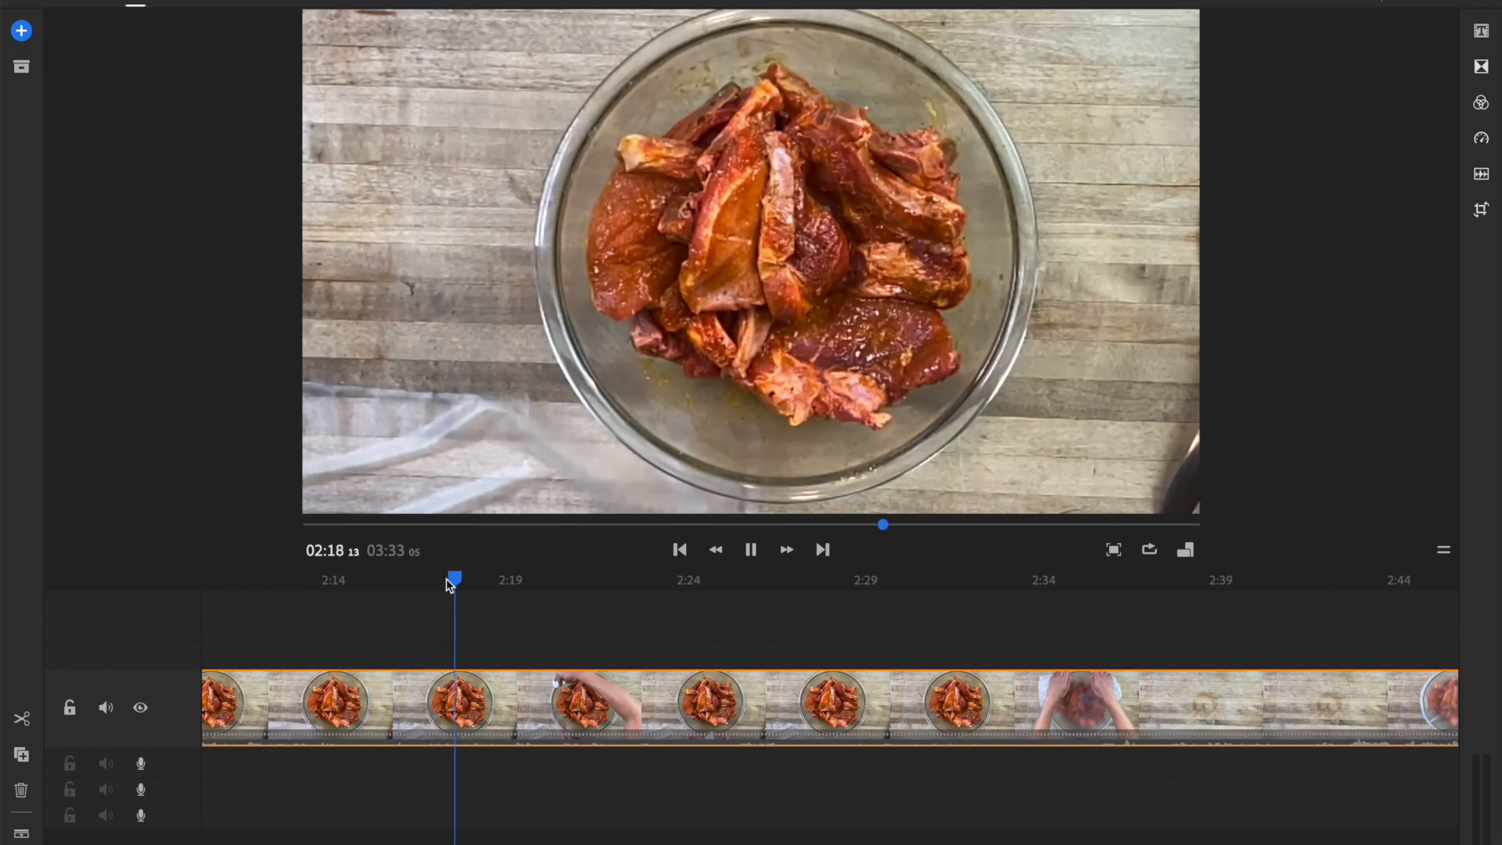
# Scan back through the mixing clip and play from 01:25 22 to about 01:41, where the stirring finishes and the spoon leaves
pyautogui.press('space')
pyautogui.moveTo(376, 612); pyautogui.dragTo(232, 662)
pyautogui.click(261, 662)
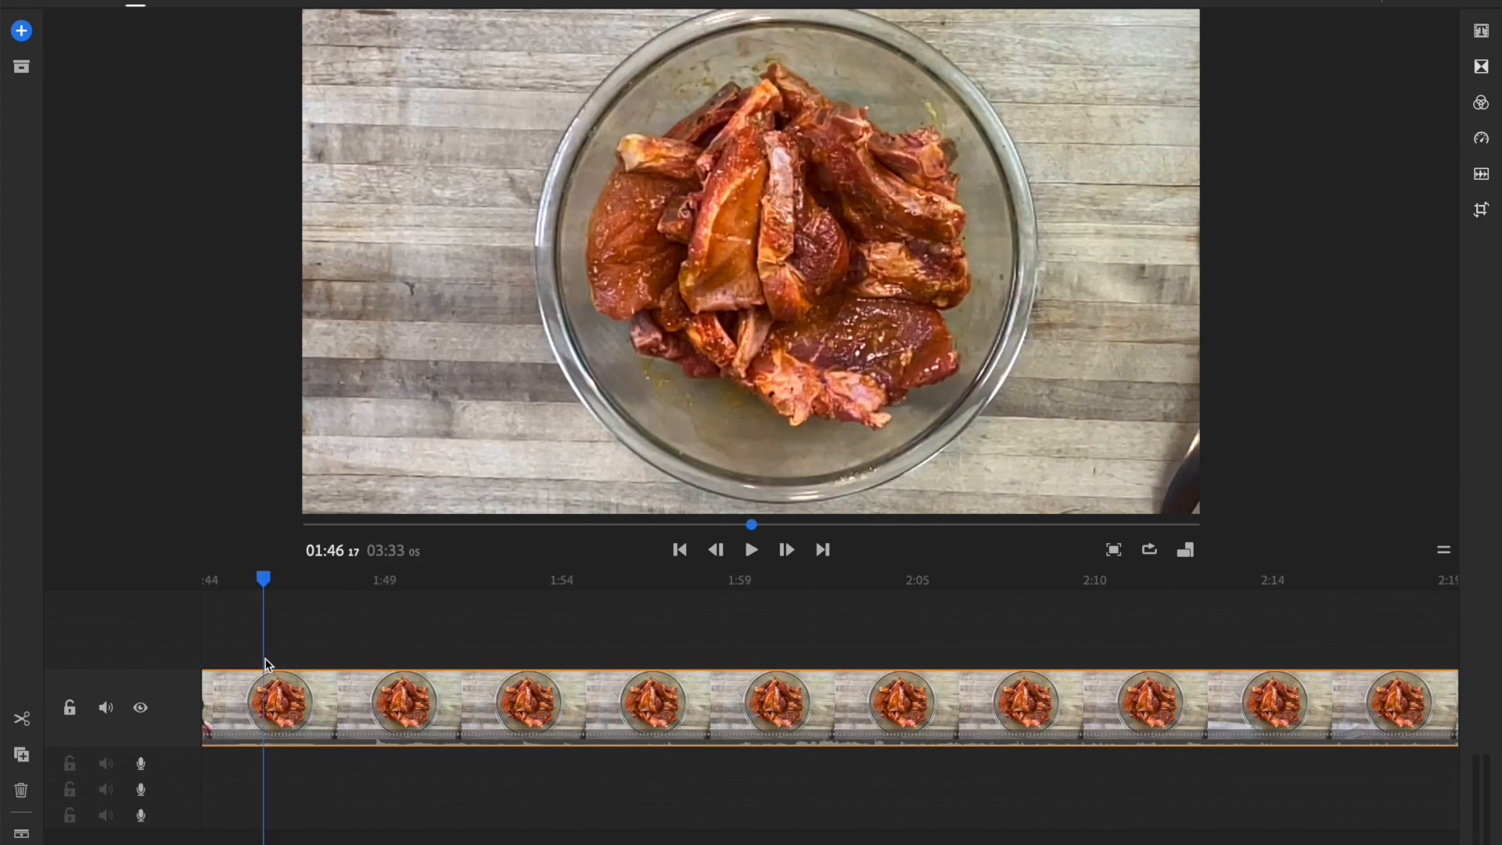
pyautogui.click(946, 660)
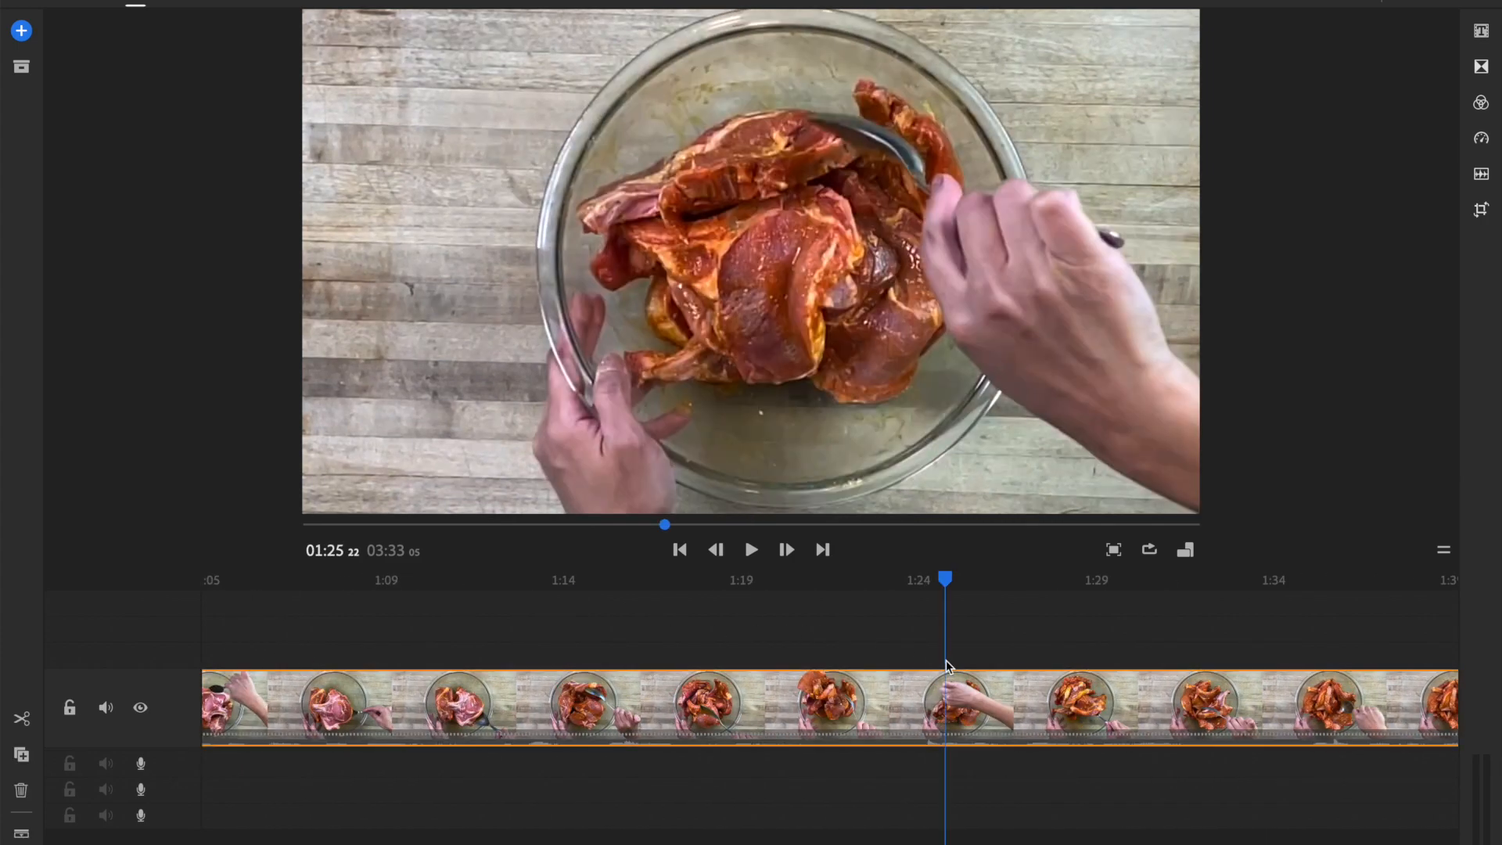
pyautogui.press('space')
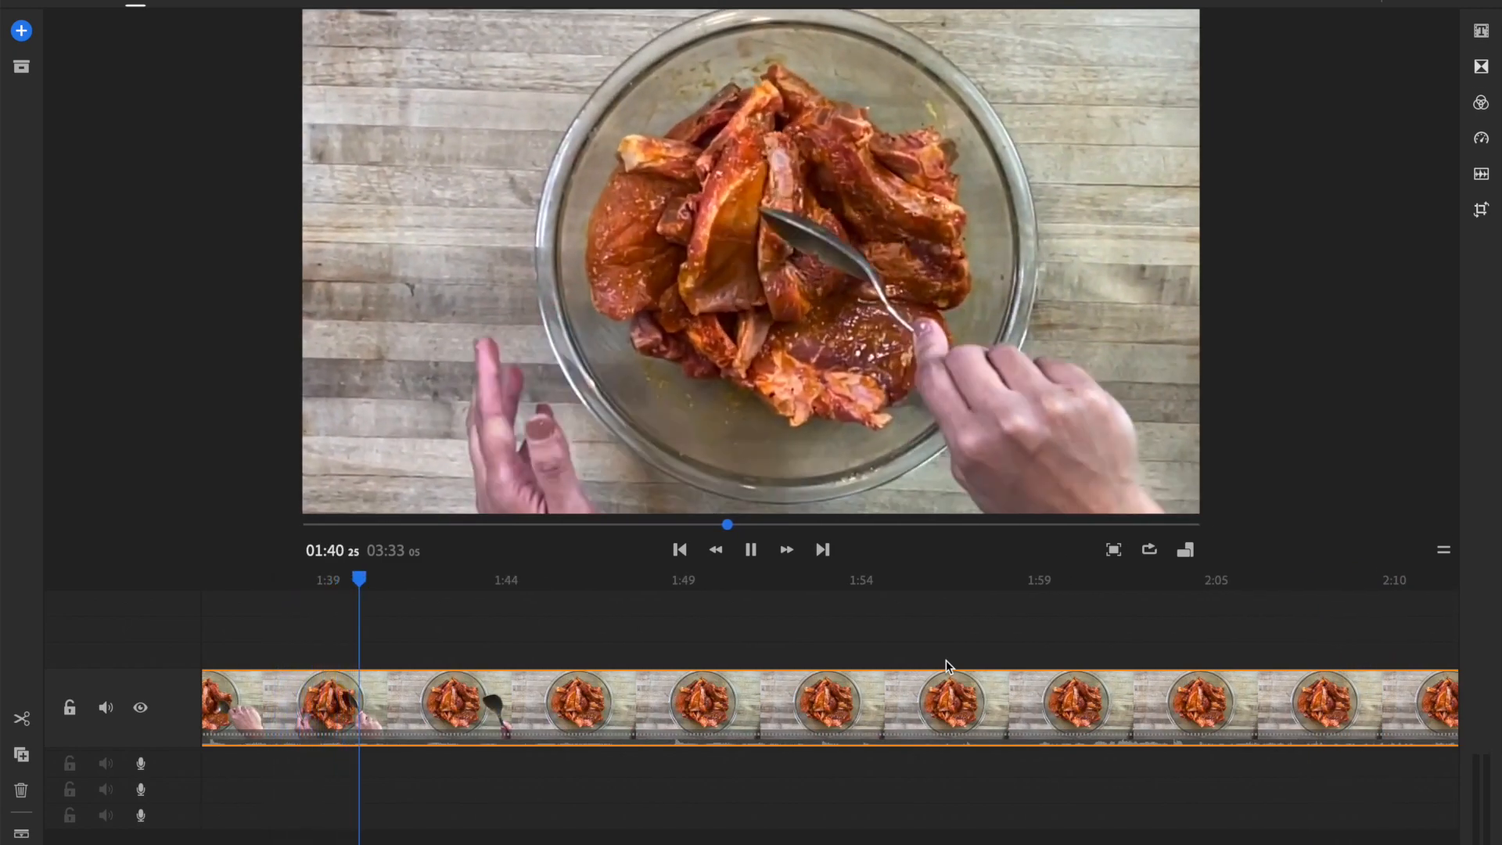
pyautogui.press('space')
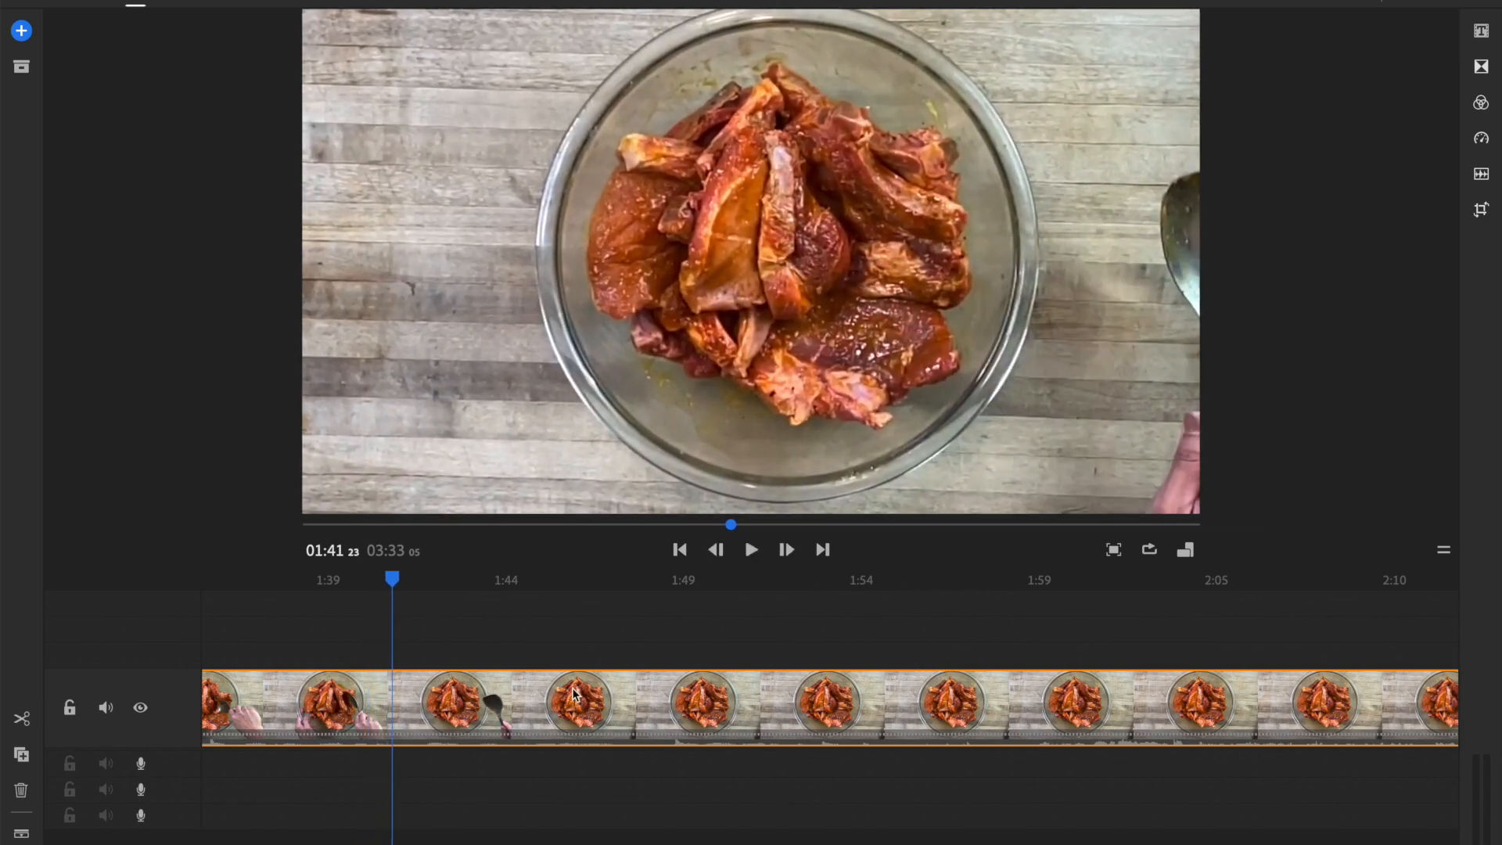
pyautogui.click(338, 654)
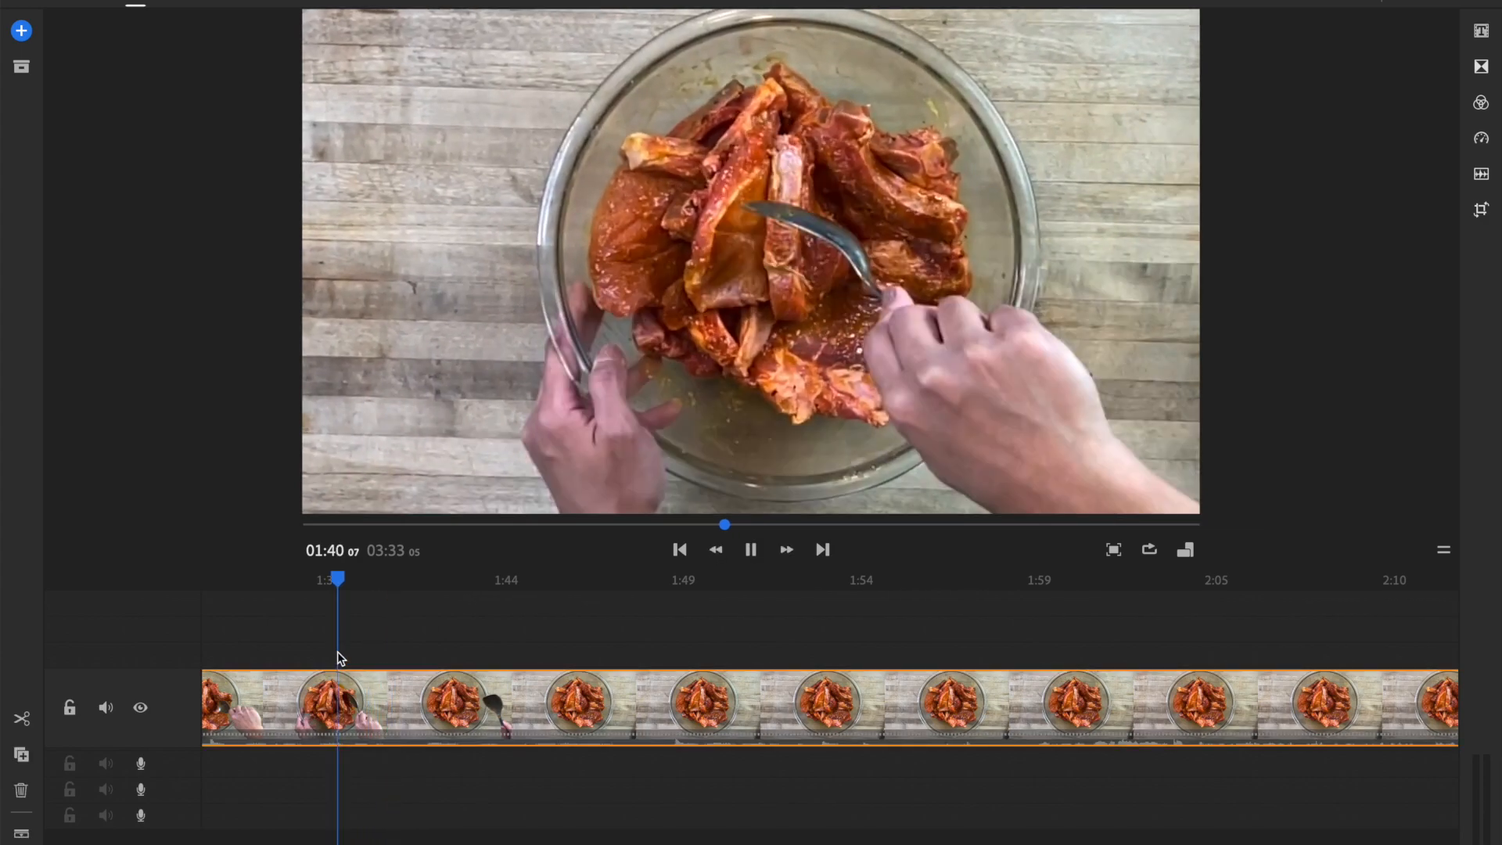
pyautogui.press('space')
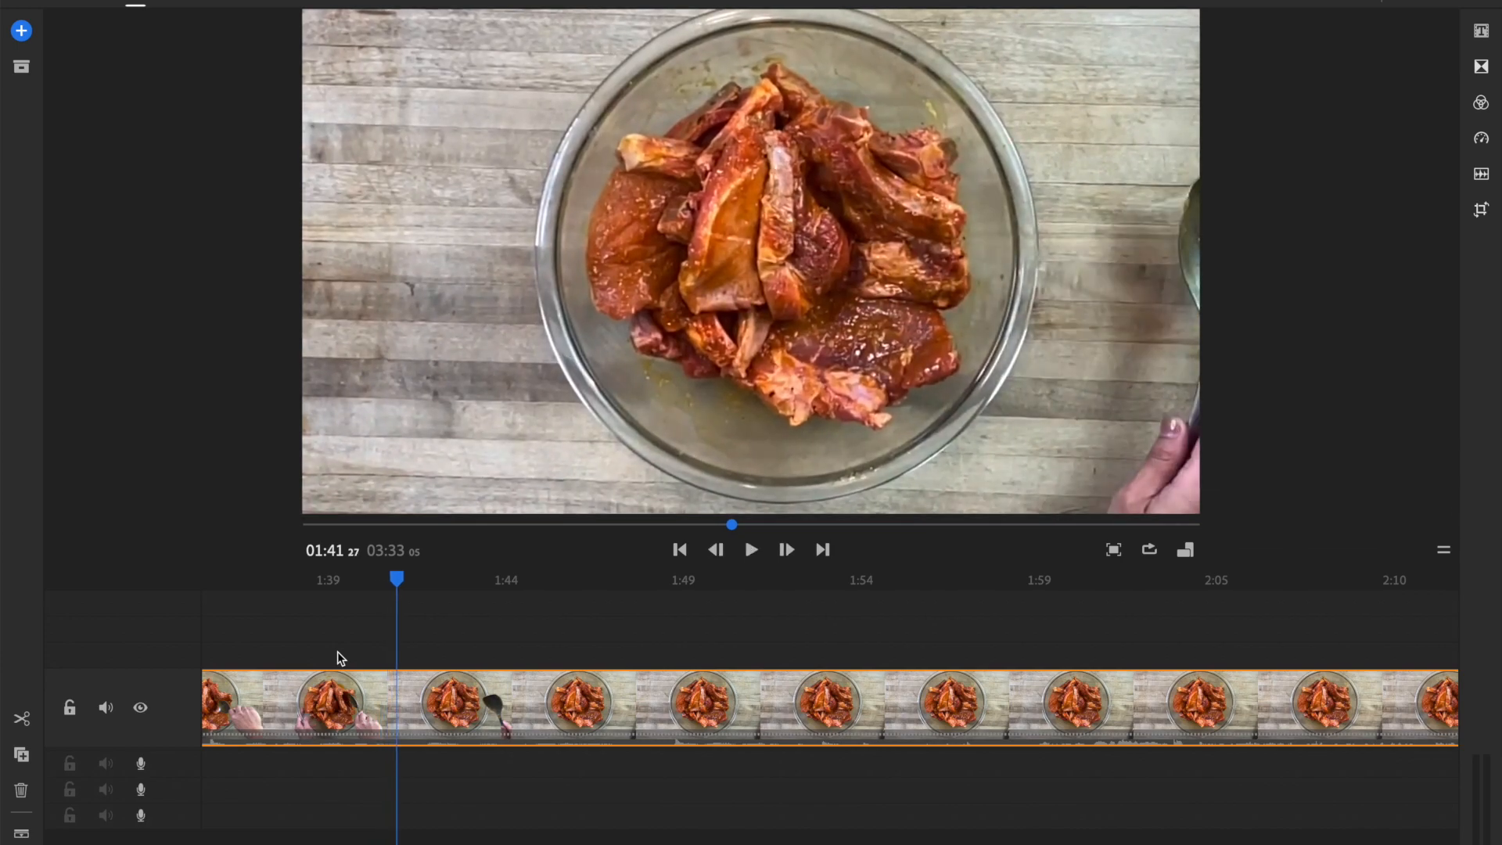
# Split the mixing clip at about 01:40, during the final stirring, and delete the part before the cut
pyautogui.moveTo(397, 578); pyautogui.dragTo(336, 597)
pyautogui.click(21, 725)
pyautogui.click(284, 712)
pyautogui.press('Delete')
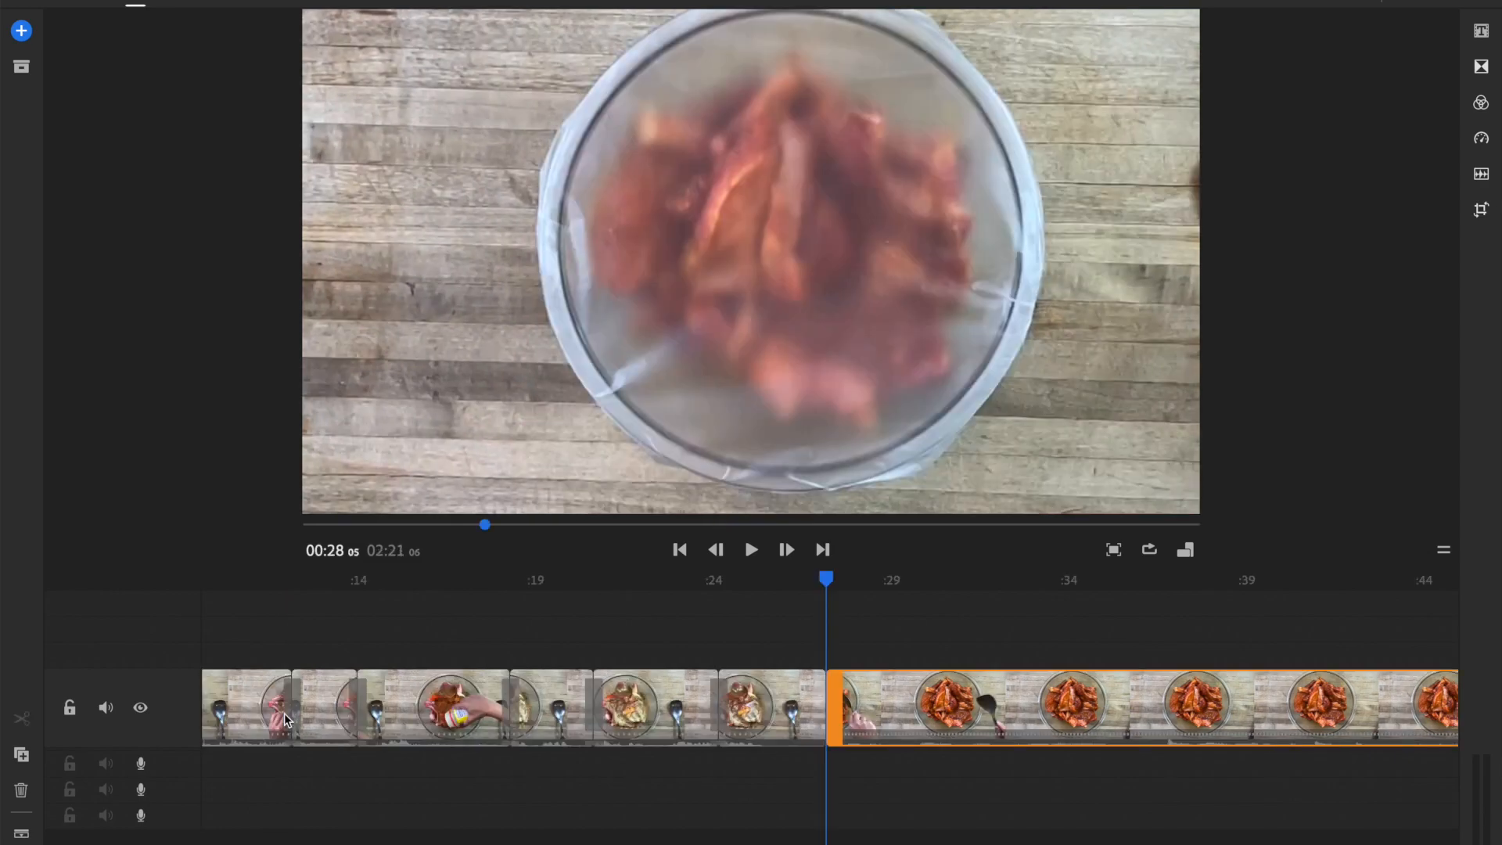
# Play across the join into the shortened mixing clip and split that clip at 00:30 04, as the spoon leaves the frame
pyautogui.click(814, 586)
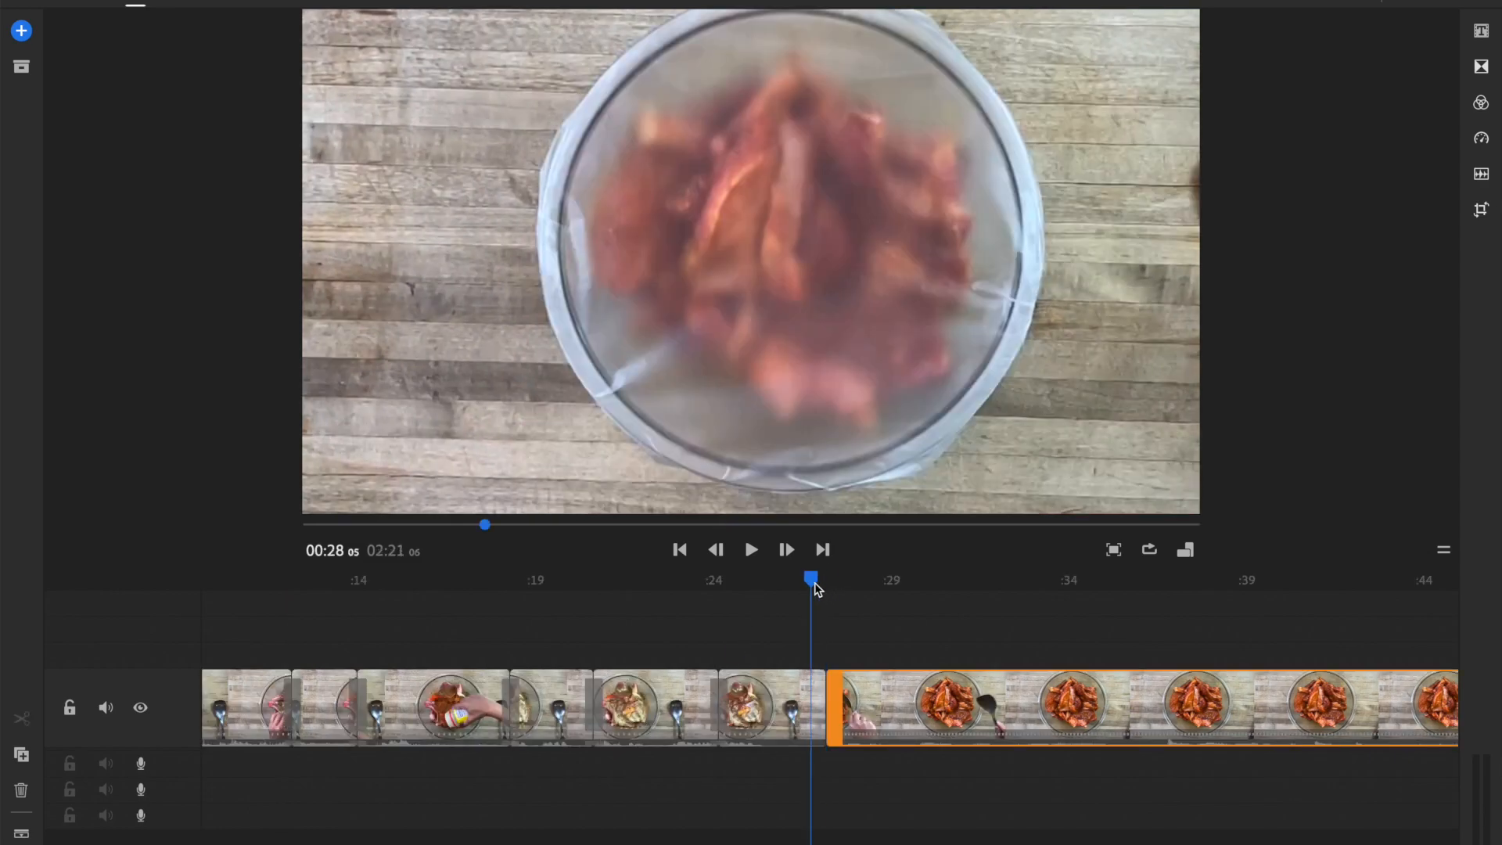
pyautogui.press('space')
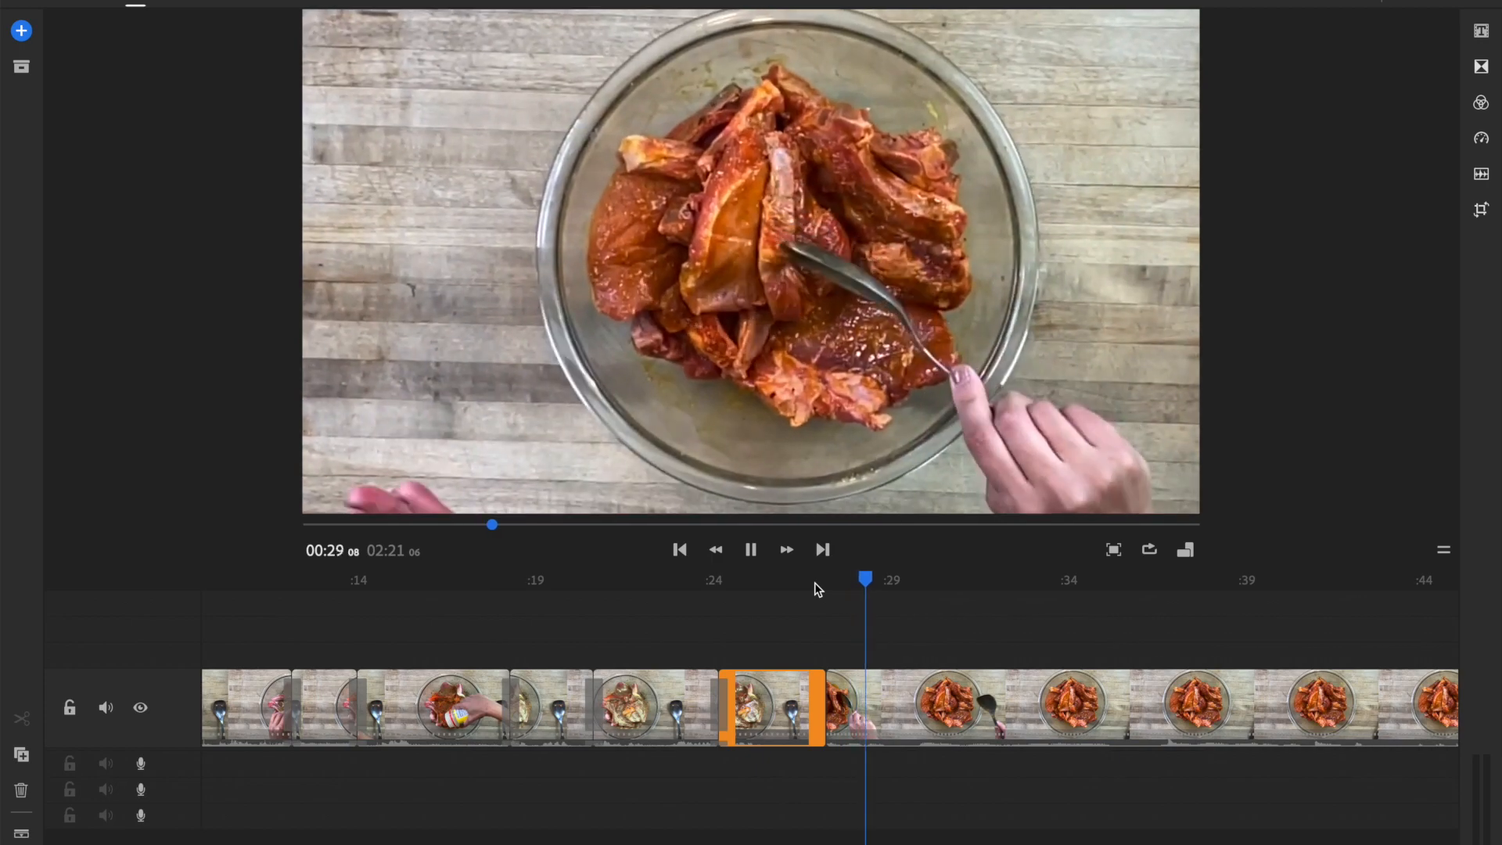
pyautogui.click(886, 677)
pyautogui.moveTo(890, 581)
pyautogui.mouseDown()
pyautogui.moveTo(829, 579)
pyautogui.moveTo(899, 583)
pyautogui.mouseUp()
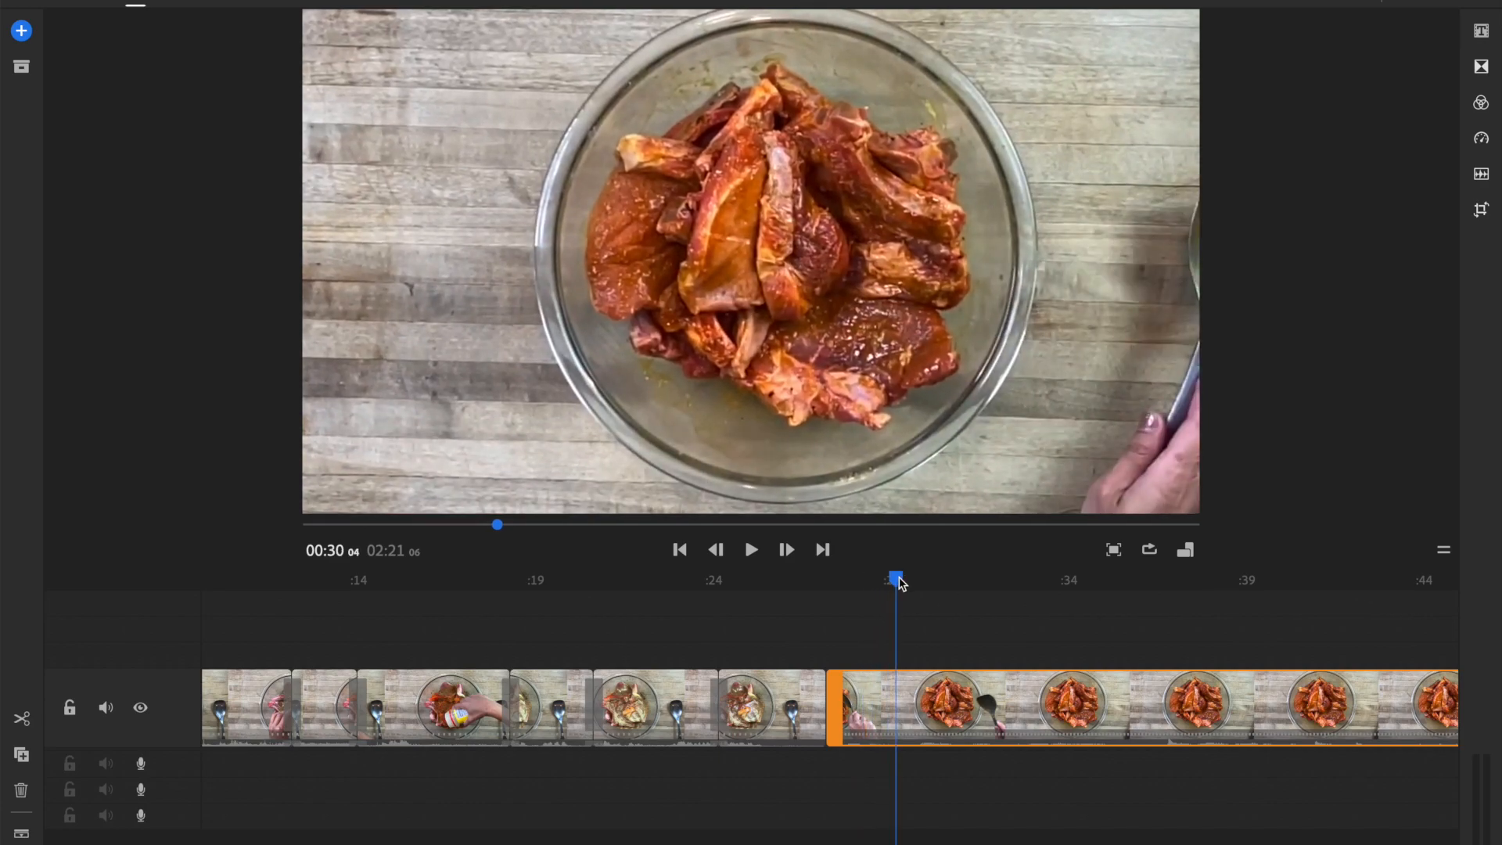
pyautogui.click(28, 719)
# Split the clip at 01:19 24, just before the wrap is pulled over the bowl, and delete the uncovered-bowl section preceding it
pyautogui.hscroll(15, 1081, 687)
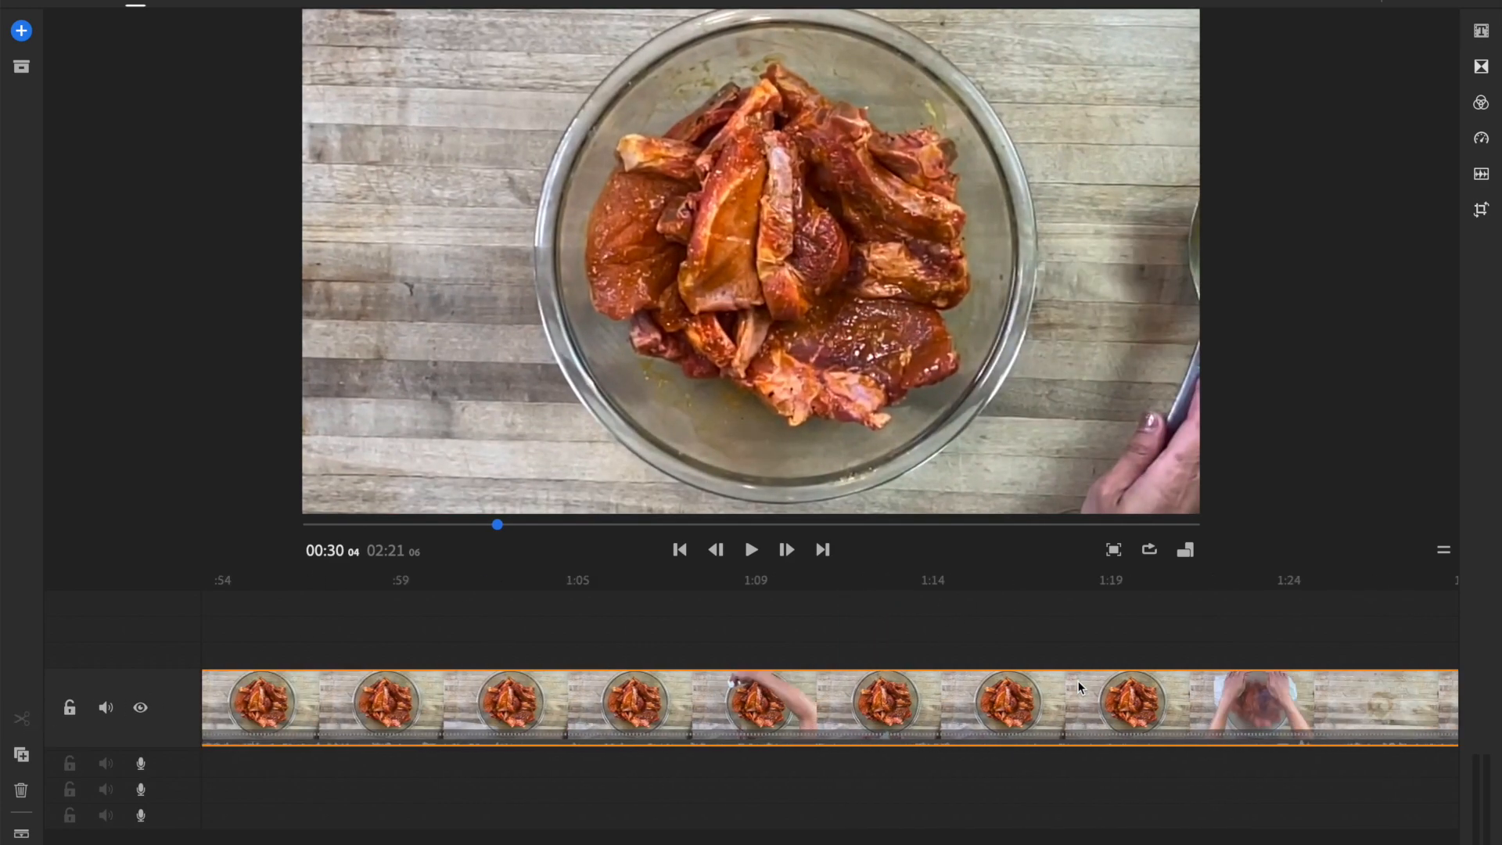
pyautogui.hscroll(-6, 509, 693)
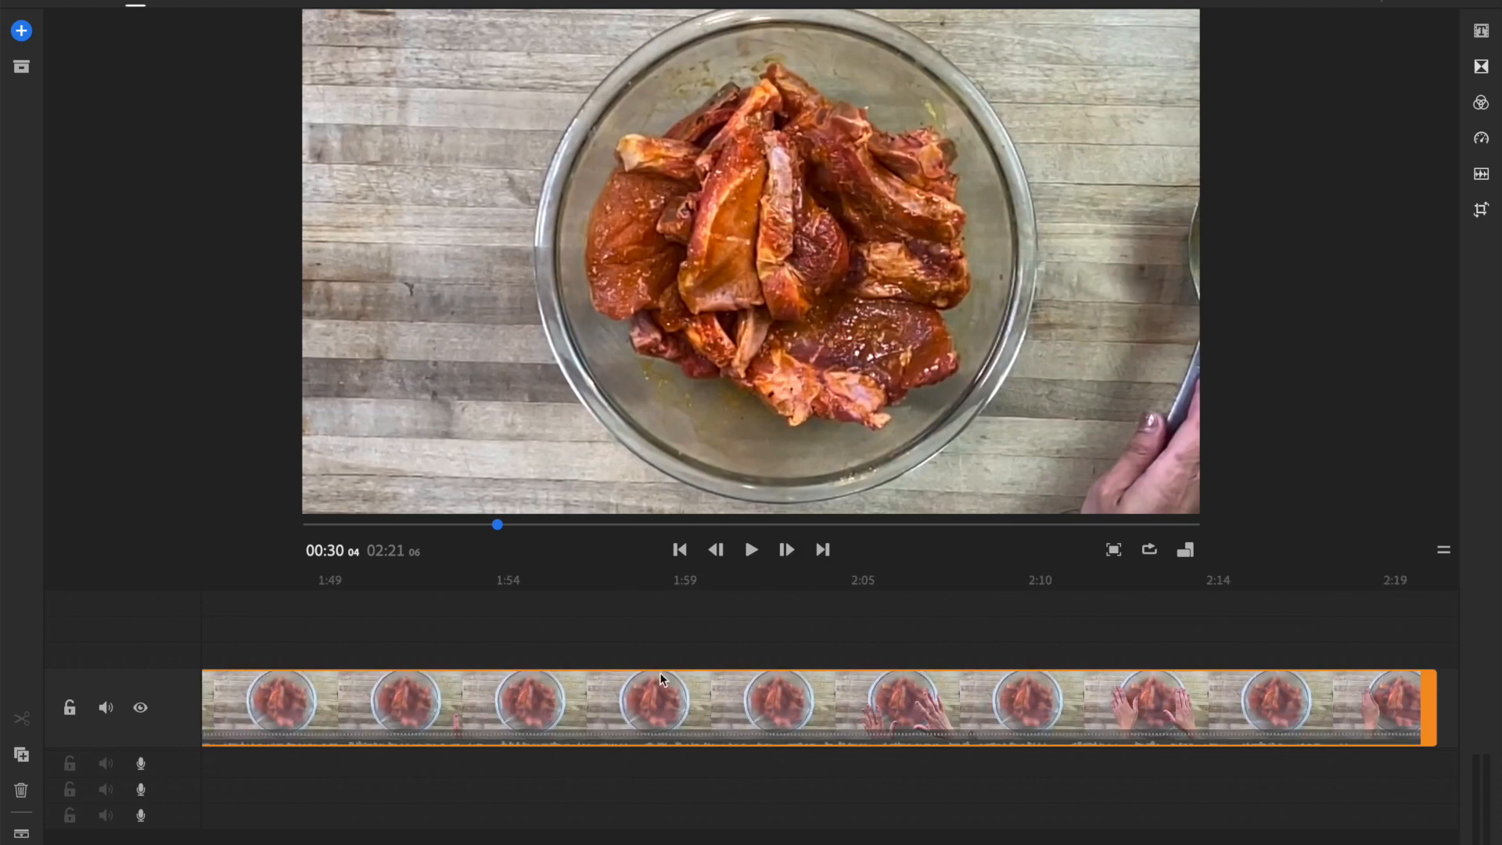
pyautogui.hscroll(-3, 368, 649)
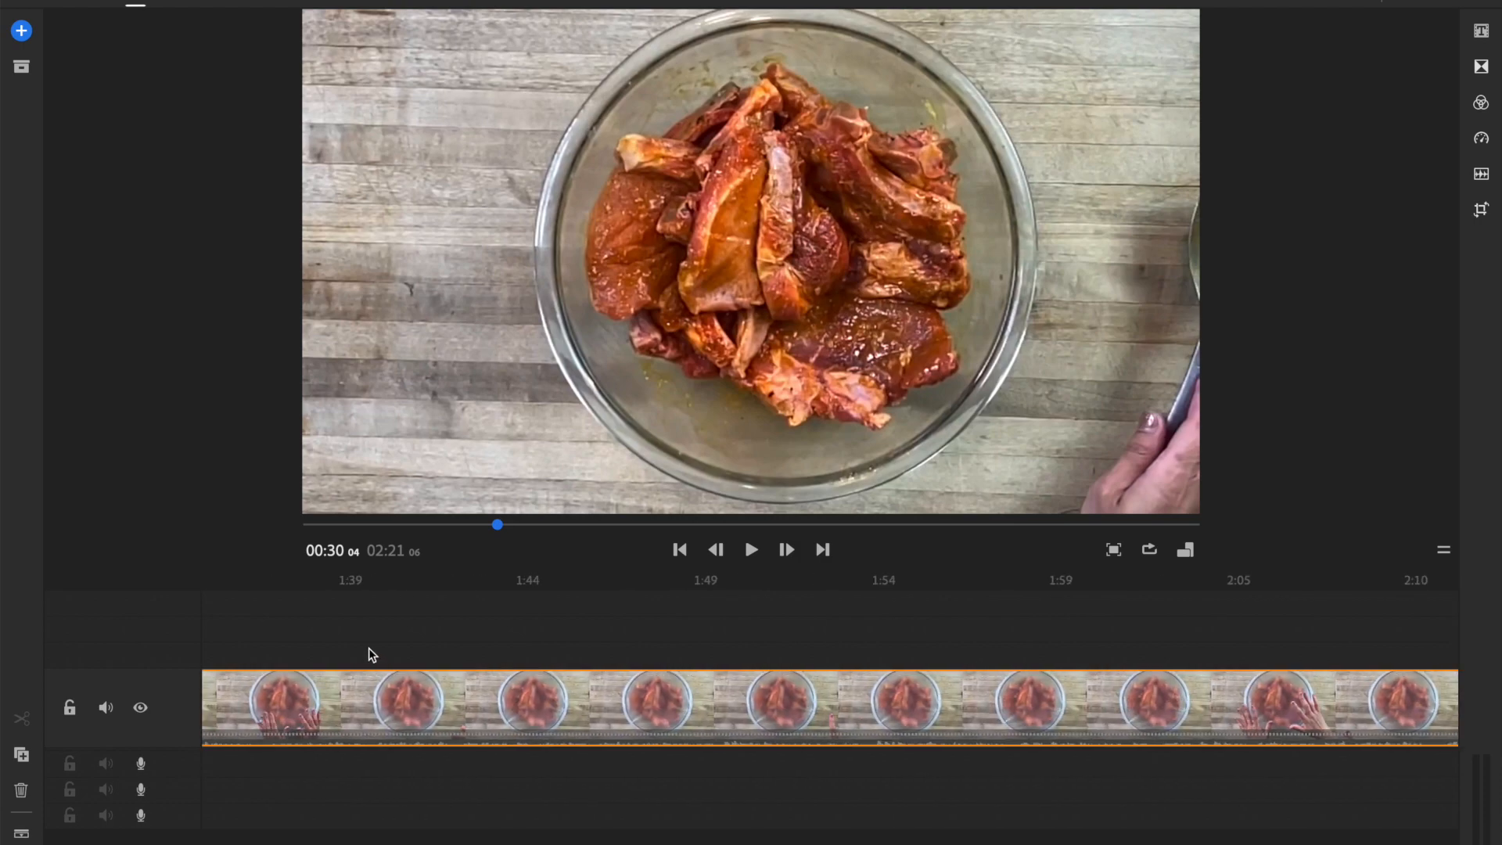
pyautogui.hscroll(-2, 369, 655)
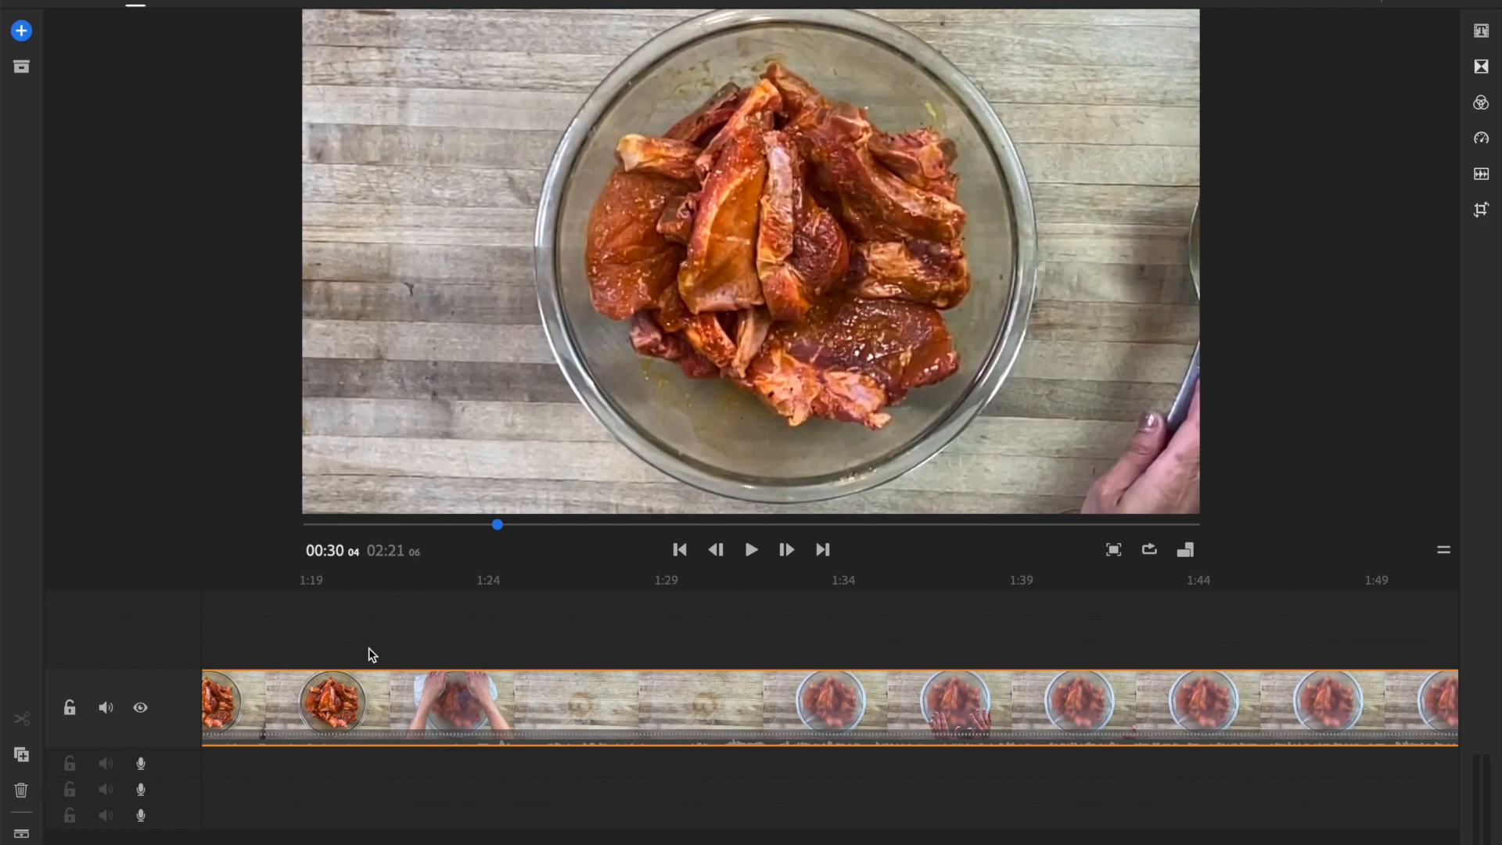
pyautogui.moveTo(358, 649); pyautogui.dragTo(322, 640)
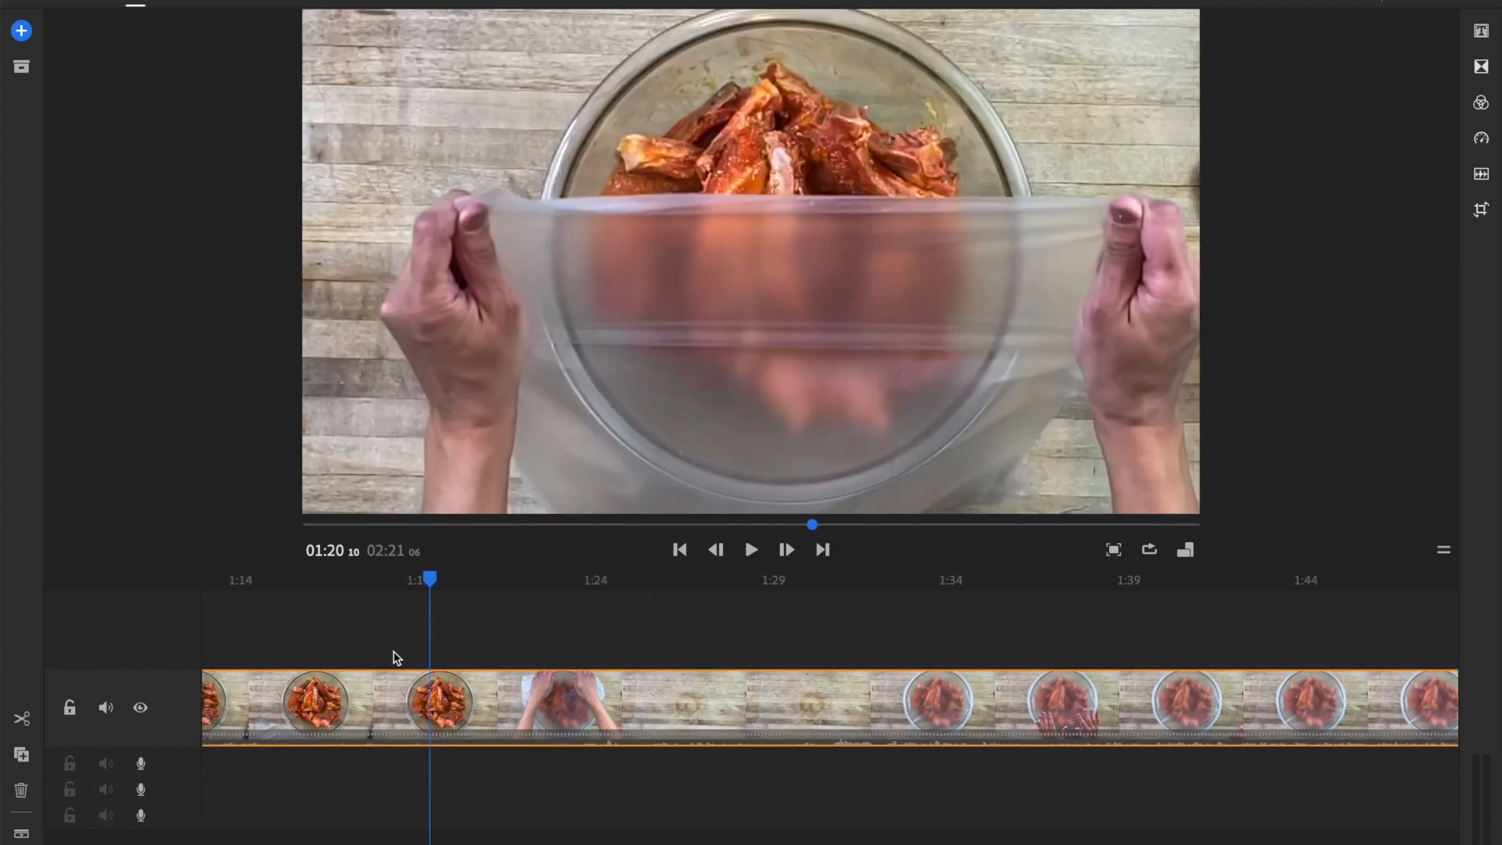
pyautogui.click(368, 654)
pyautogui.moveTo(372, 584); pyautogui.dragTo(413, 592)
pyautogui.click(22, 720)
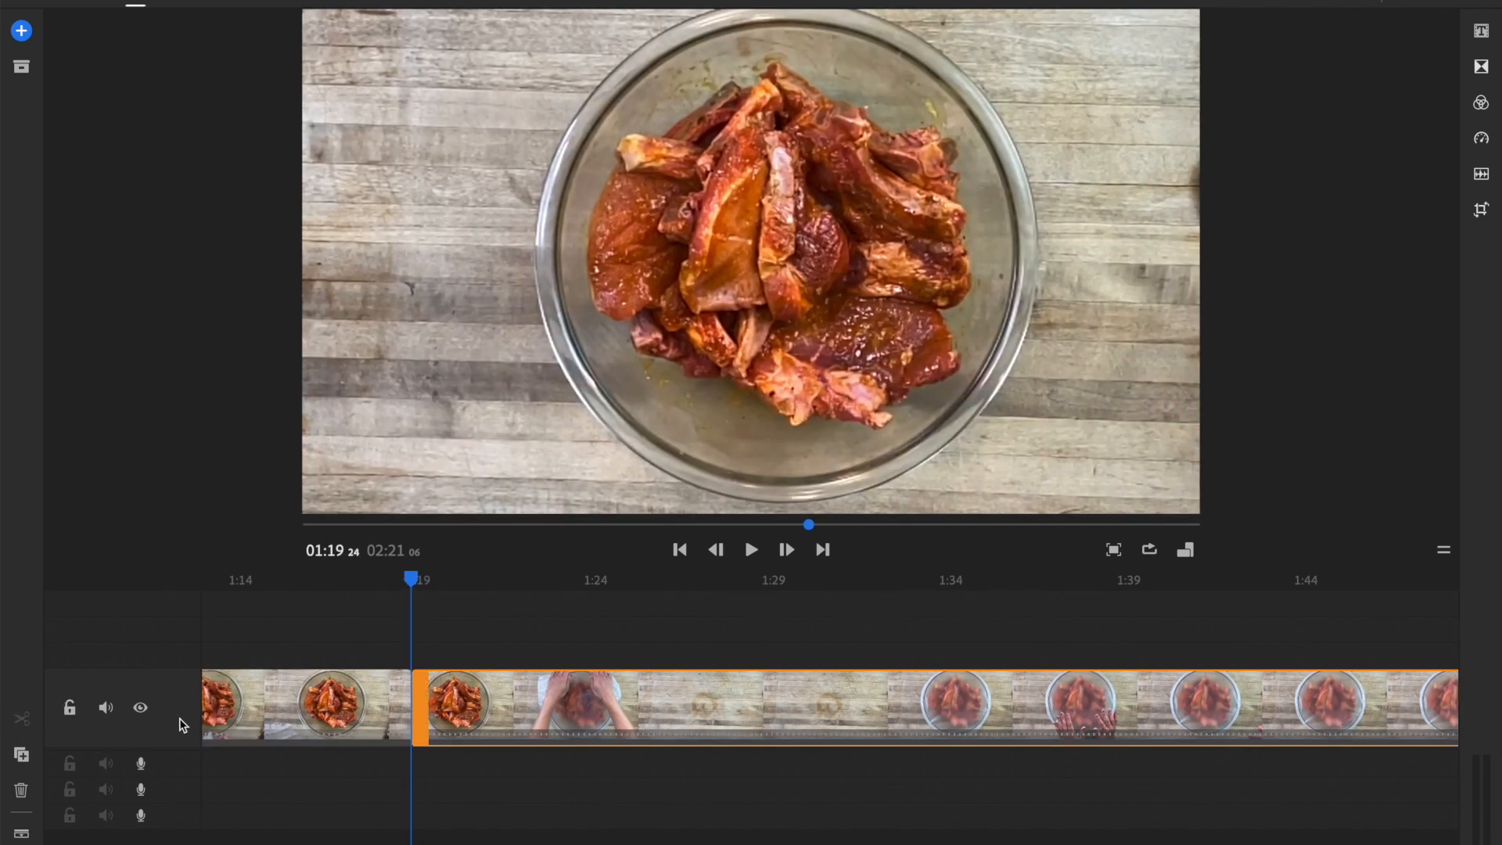
pyautogui.click(368, 697)
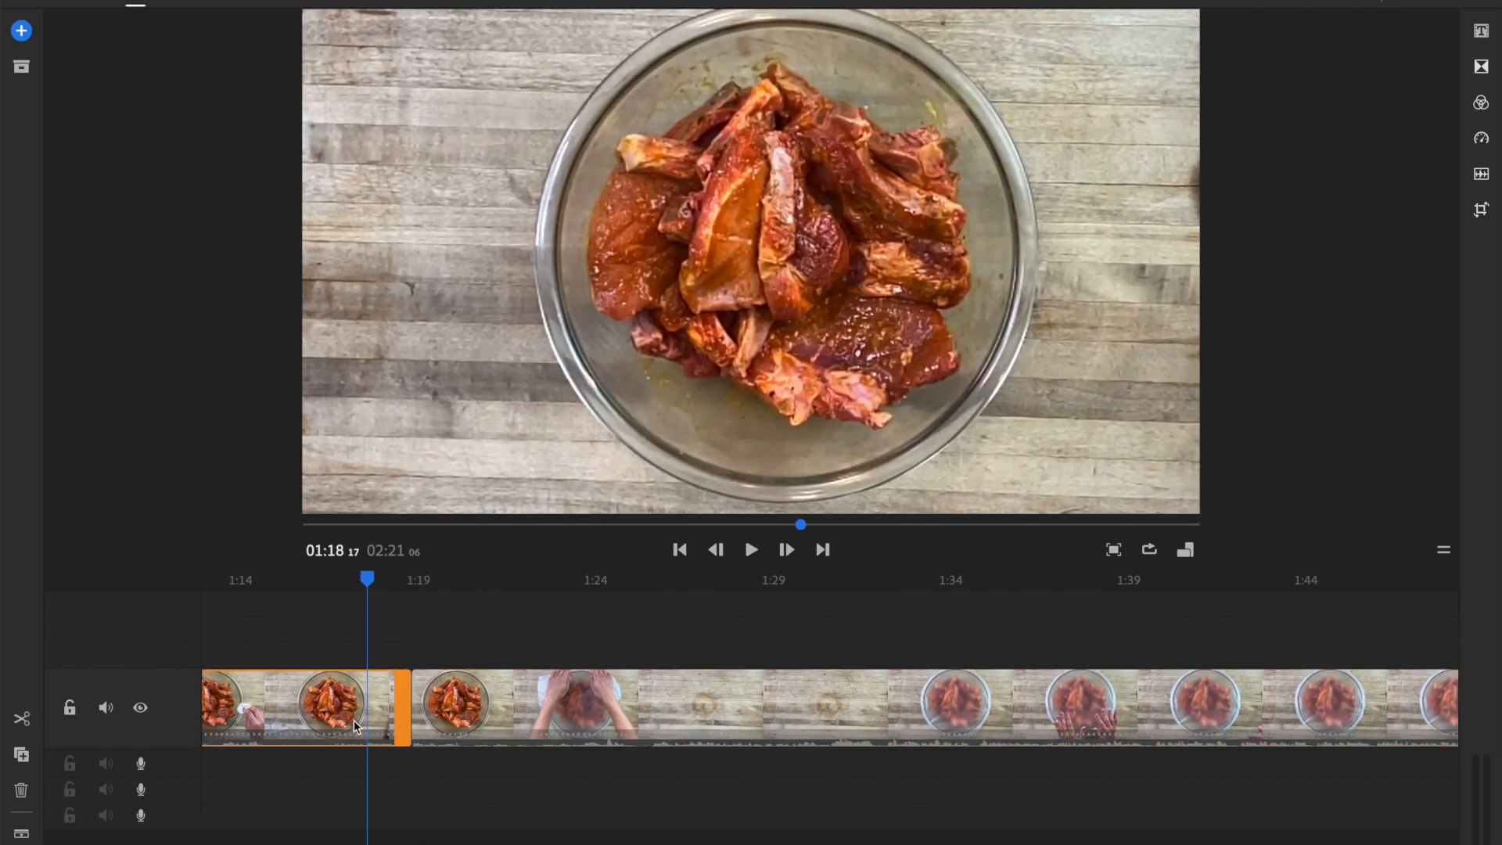
pyautogui.press('Delete')
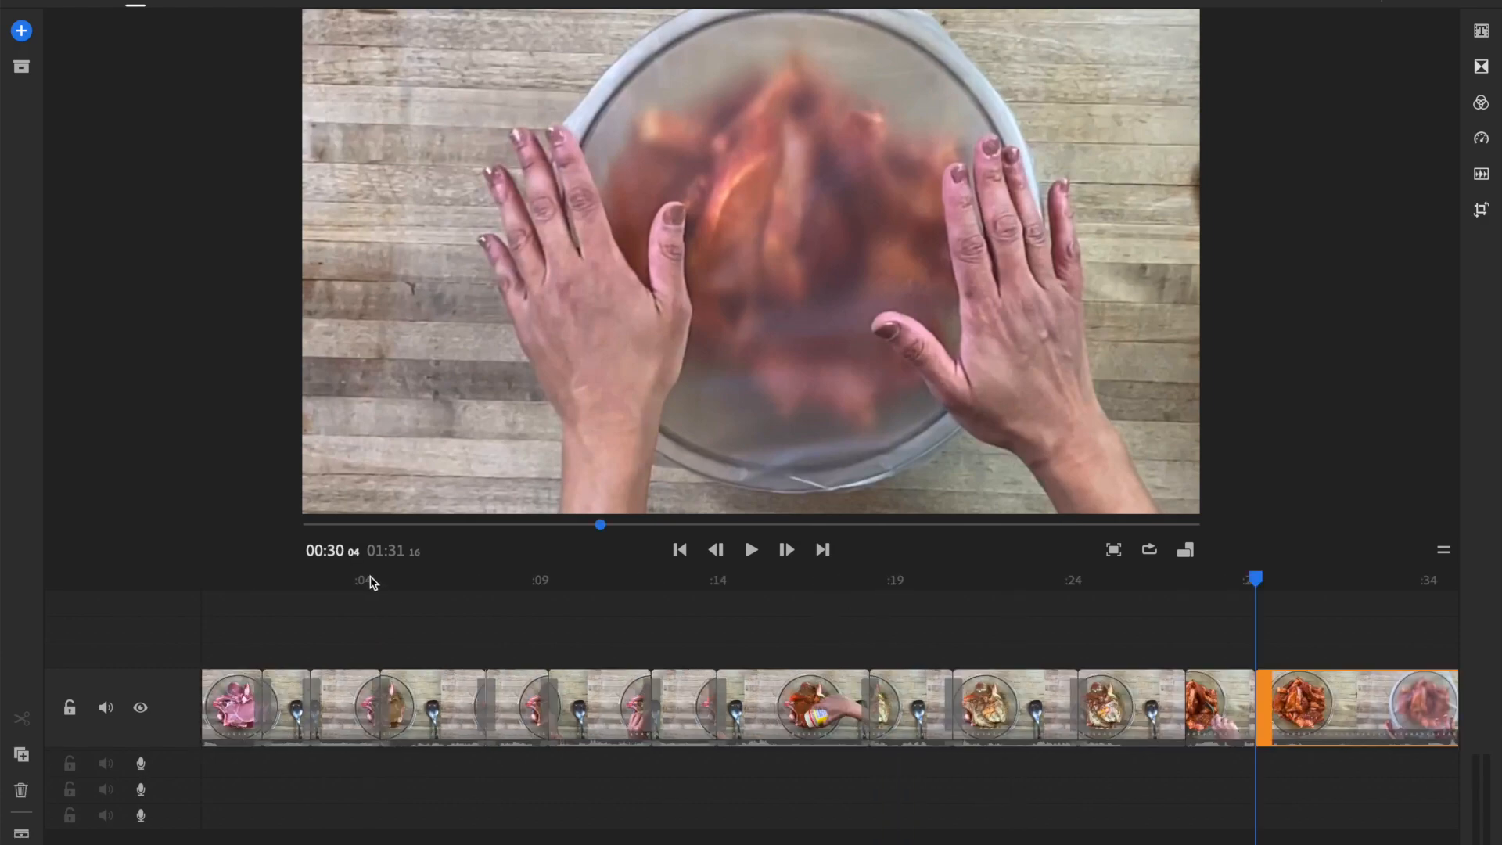
# Check the short stirring clip, then add a Cross Dissolve to the end of the sauce-pouring clip before it
pyautogui.moveTo(1277, 583); pyautogui.dragTo(1243, 582)
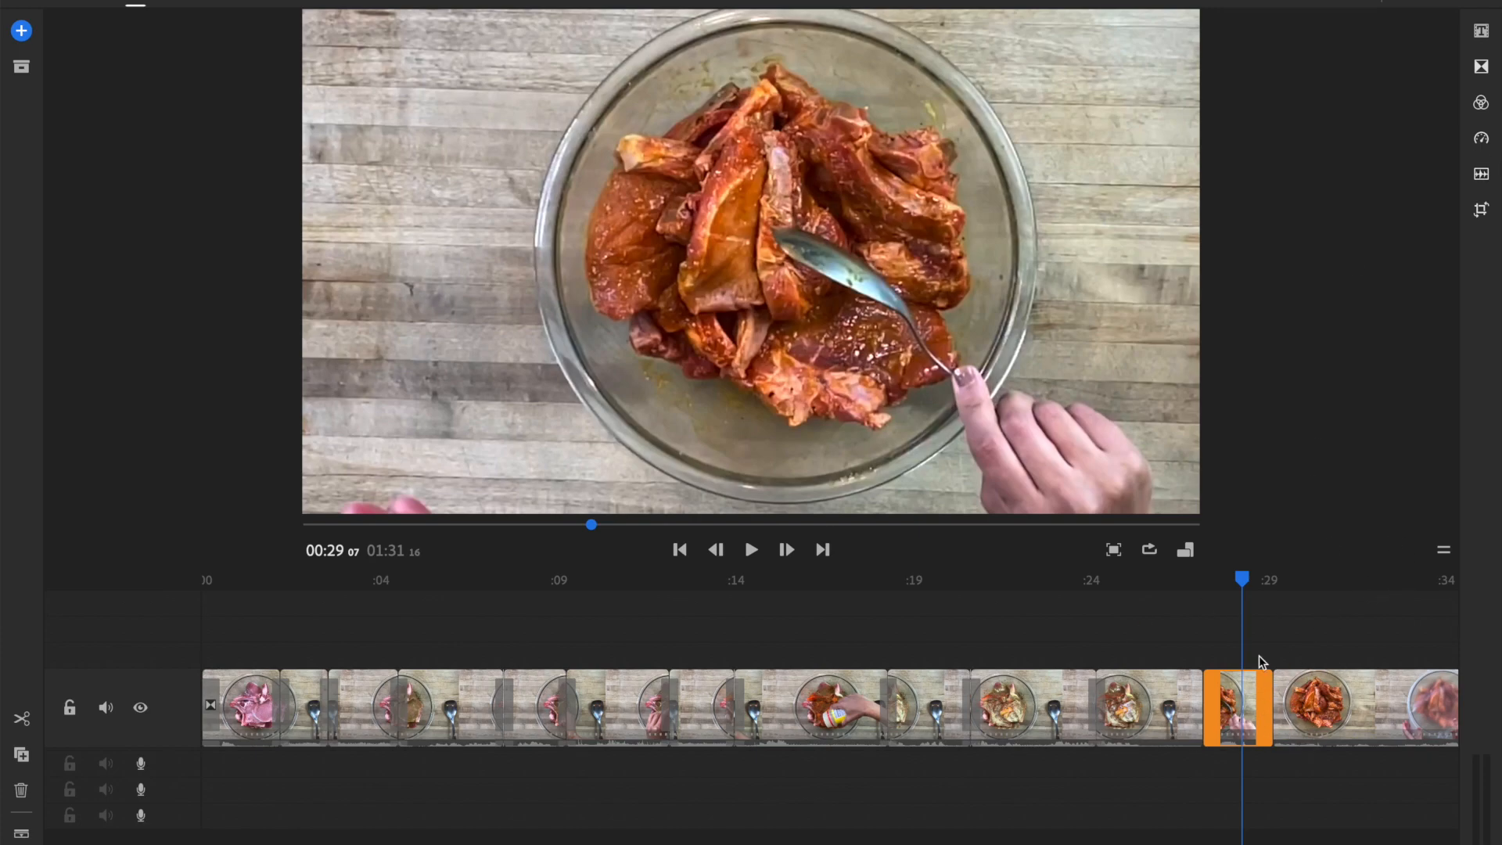
pyautogui.moveTo(1243, 582)
pyautogui.mouseDown()
pyautogui.moveTo(1210, 587)
pyautogui.moveTo(1221, 596)
pyautogui.mouseUp()
pyautogui.hscroll(3, 1267, 656)
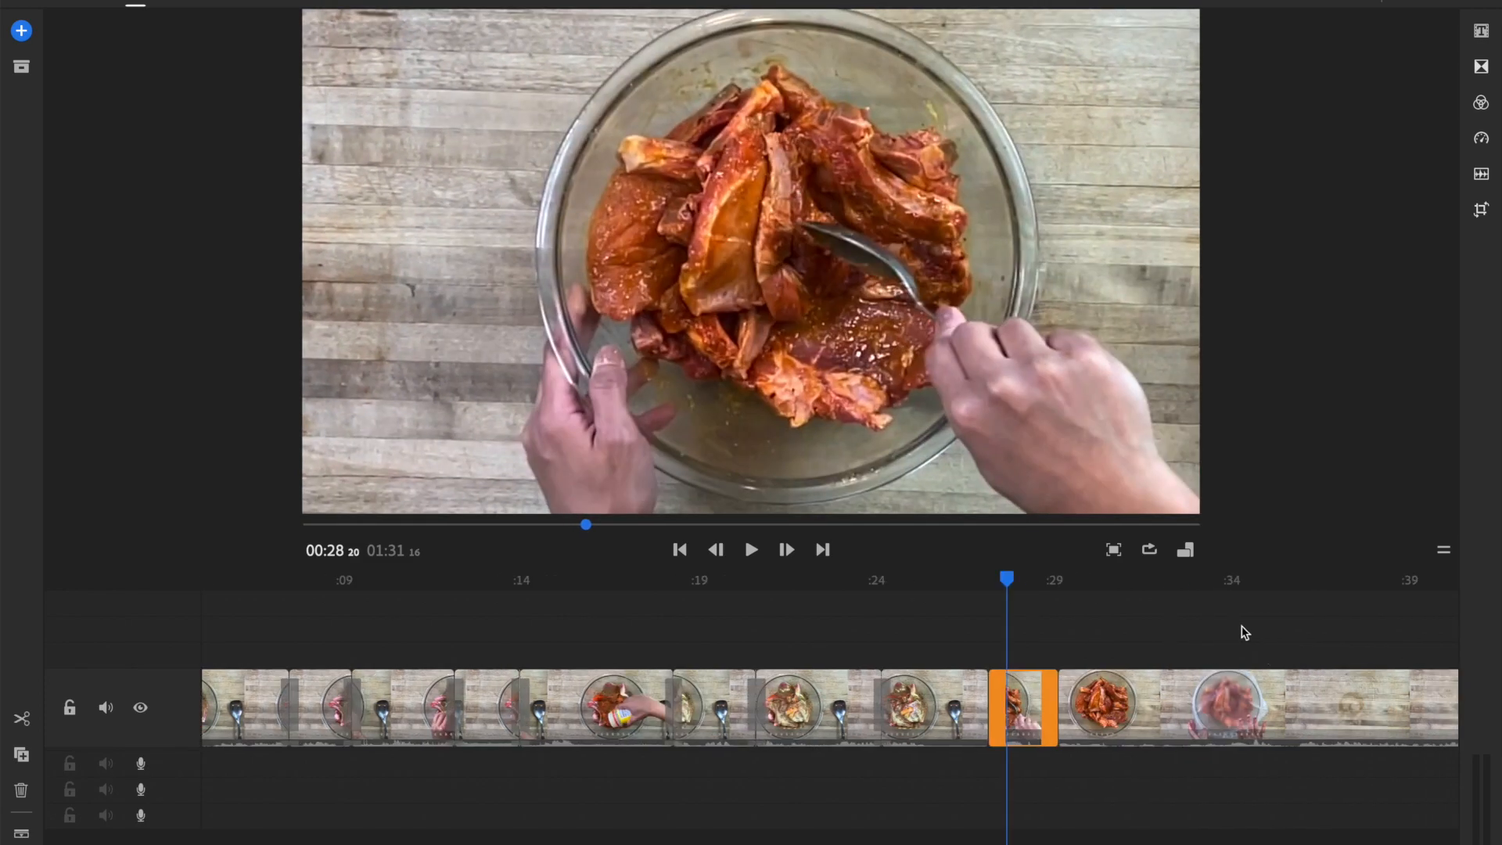
pyautogui.click(971, 711)
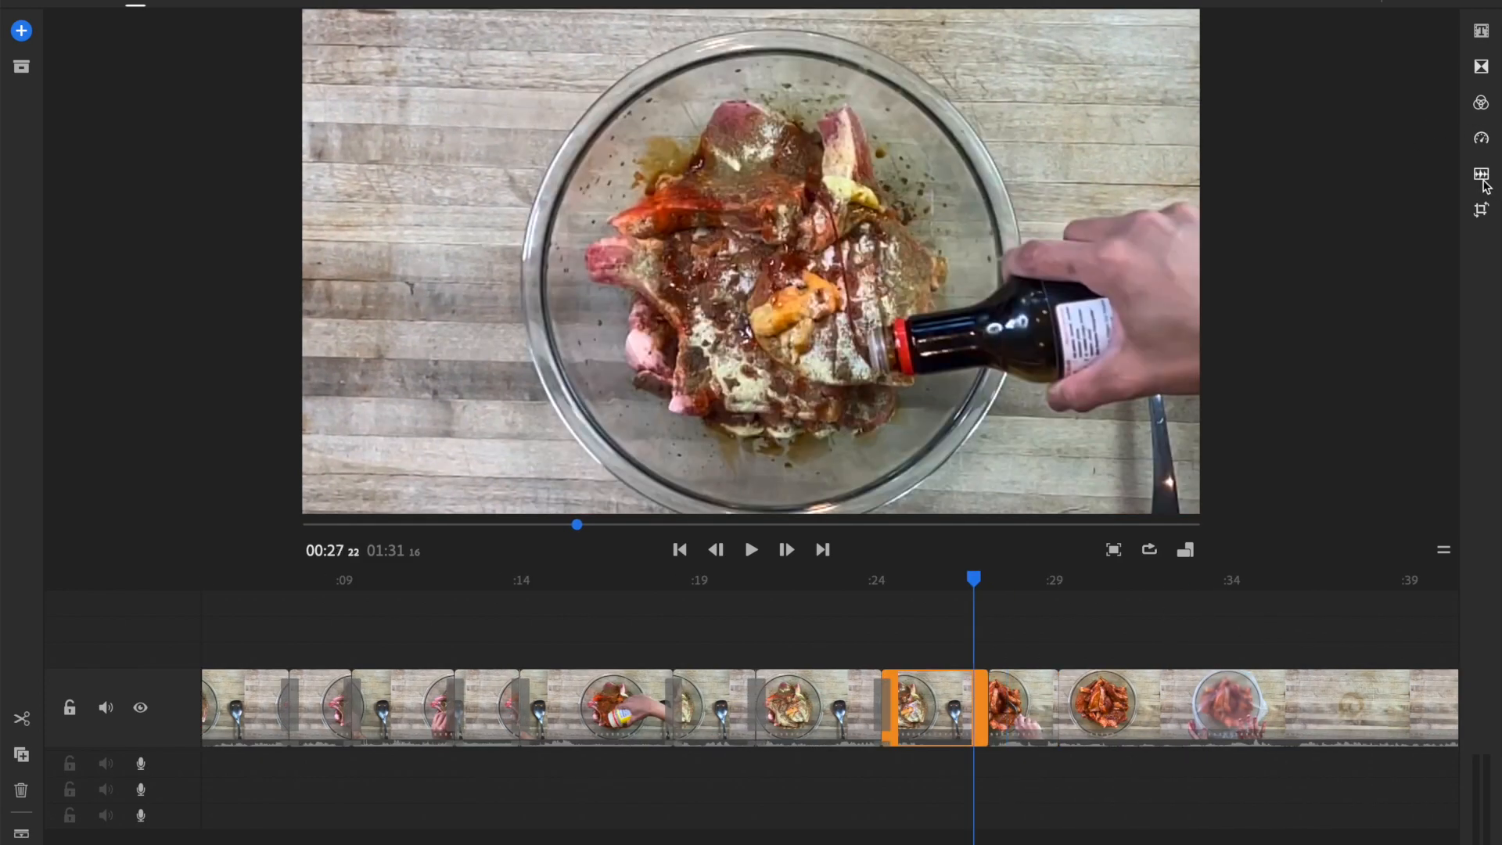
pyautogui.click(1481, 67)
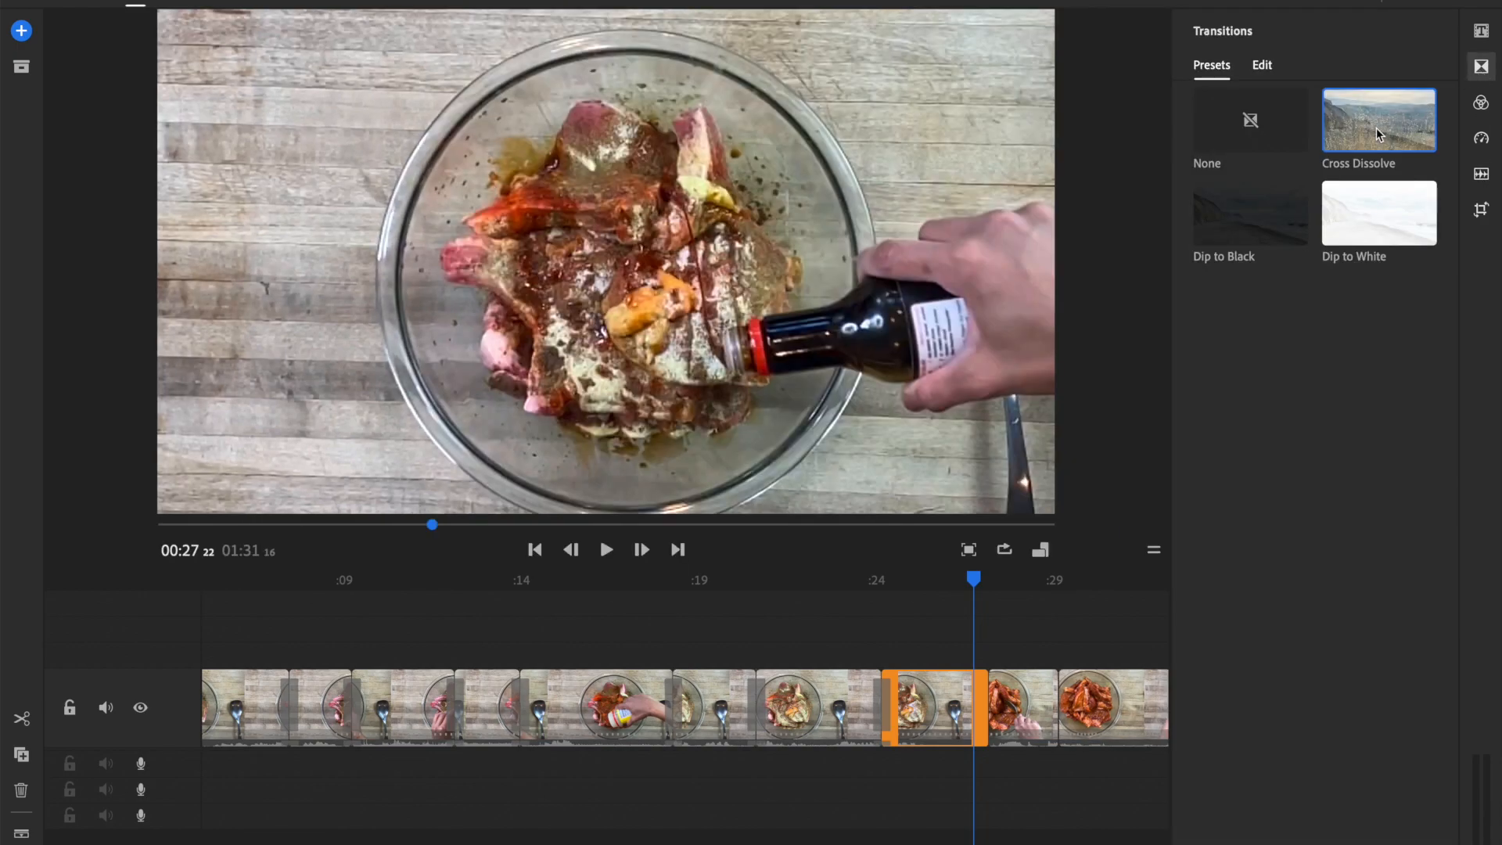
pyautogui.click(1377, 128)
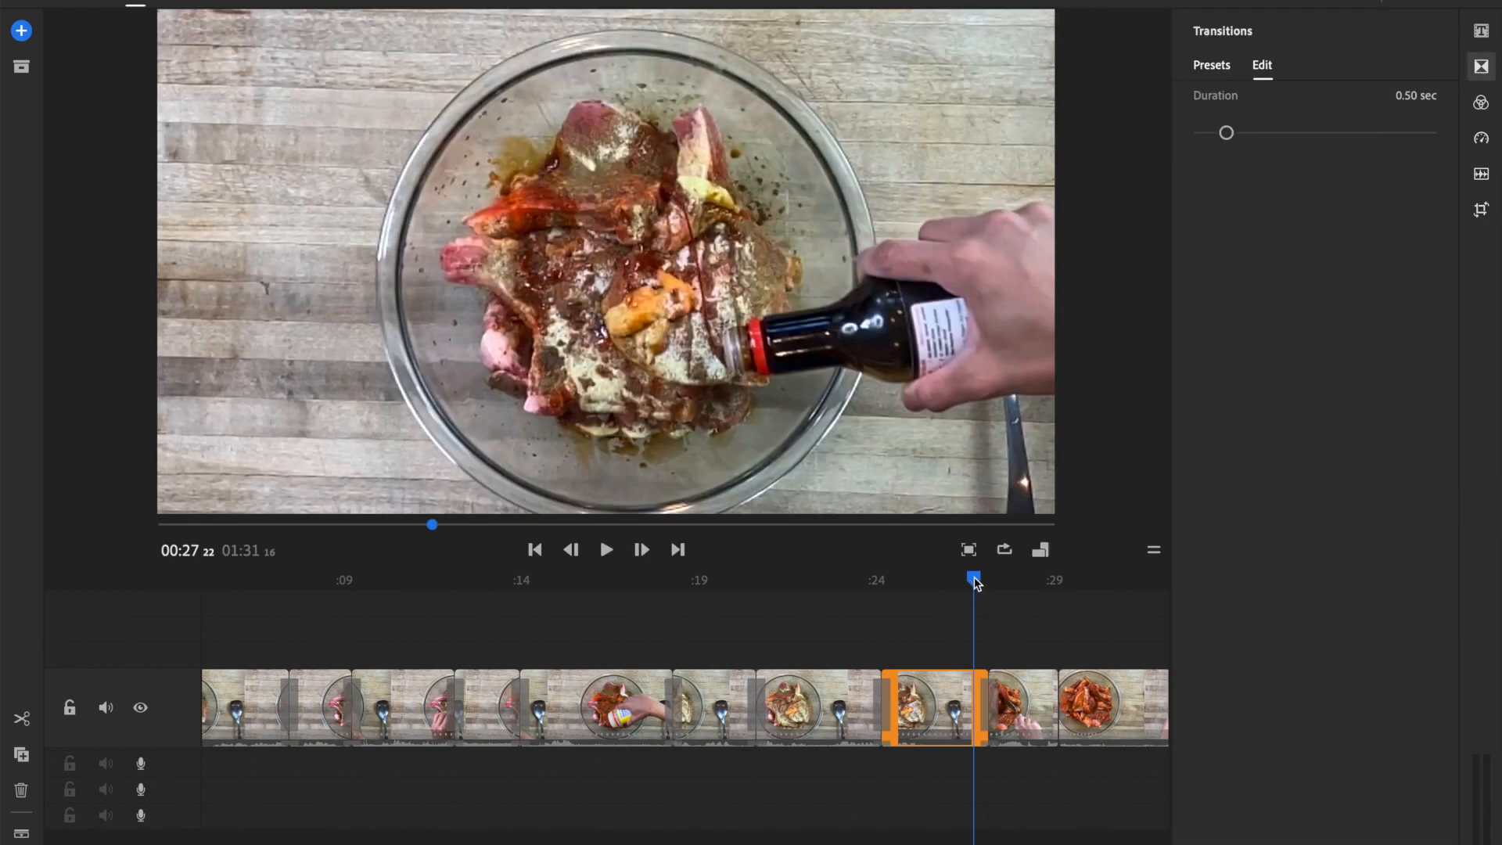
# Play the dissolve from the sauce-pouring clip through the short stirring clip, from about 00:27 to 00:30
pyautogui.moveTo(974, 583)
pyautogui.mouseDown()
pyautogui.moveTo(895, 587)
pyautogui.moveTo(959, 588)
pyautogui.mouseUp()
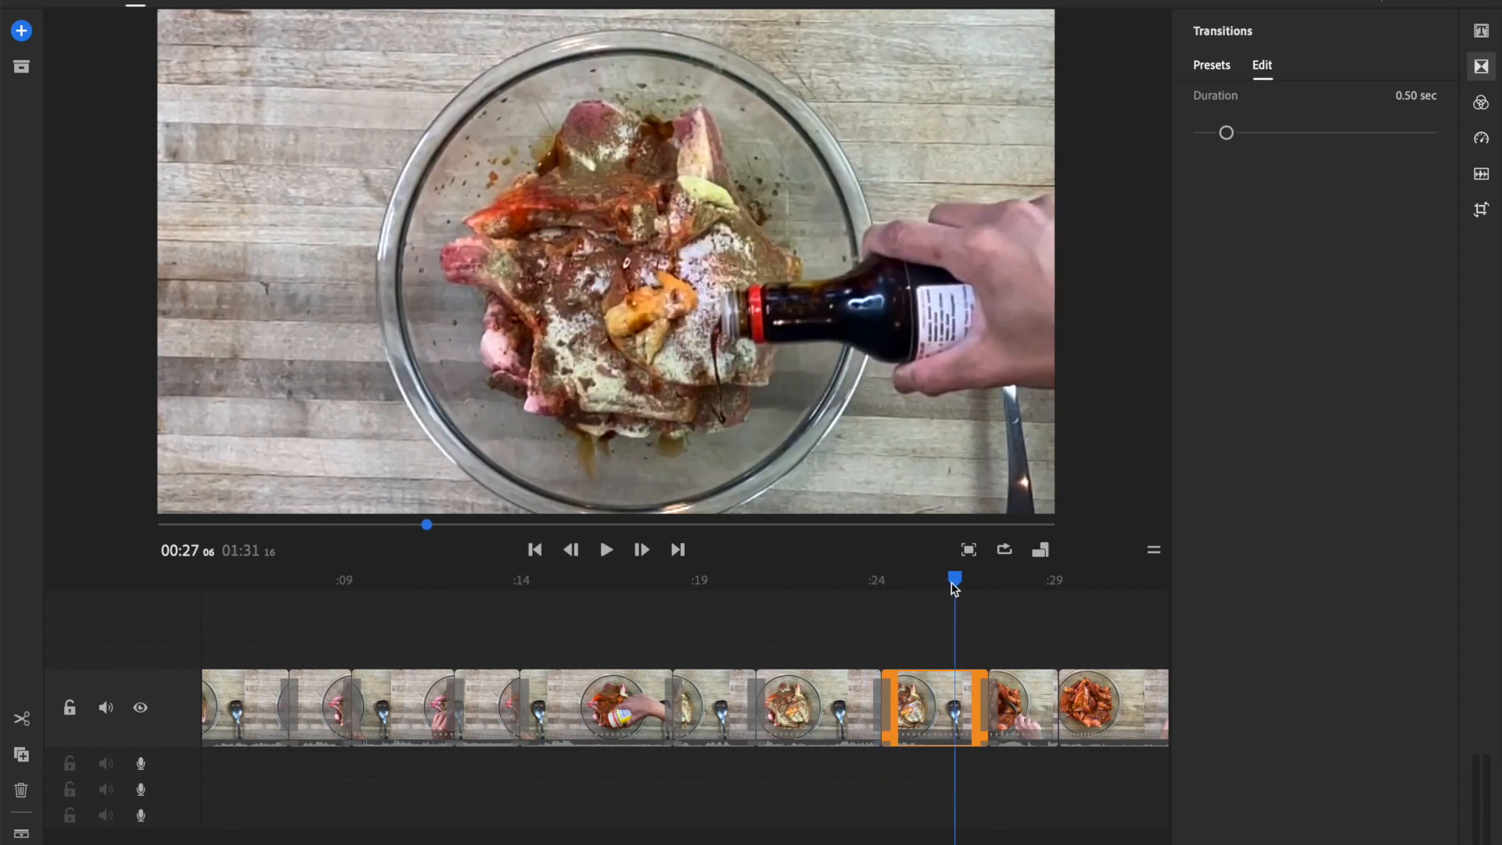
pyautogui.press('space')
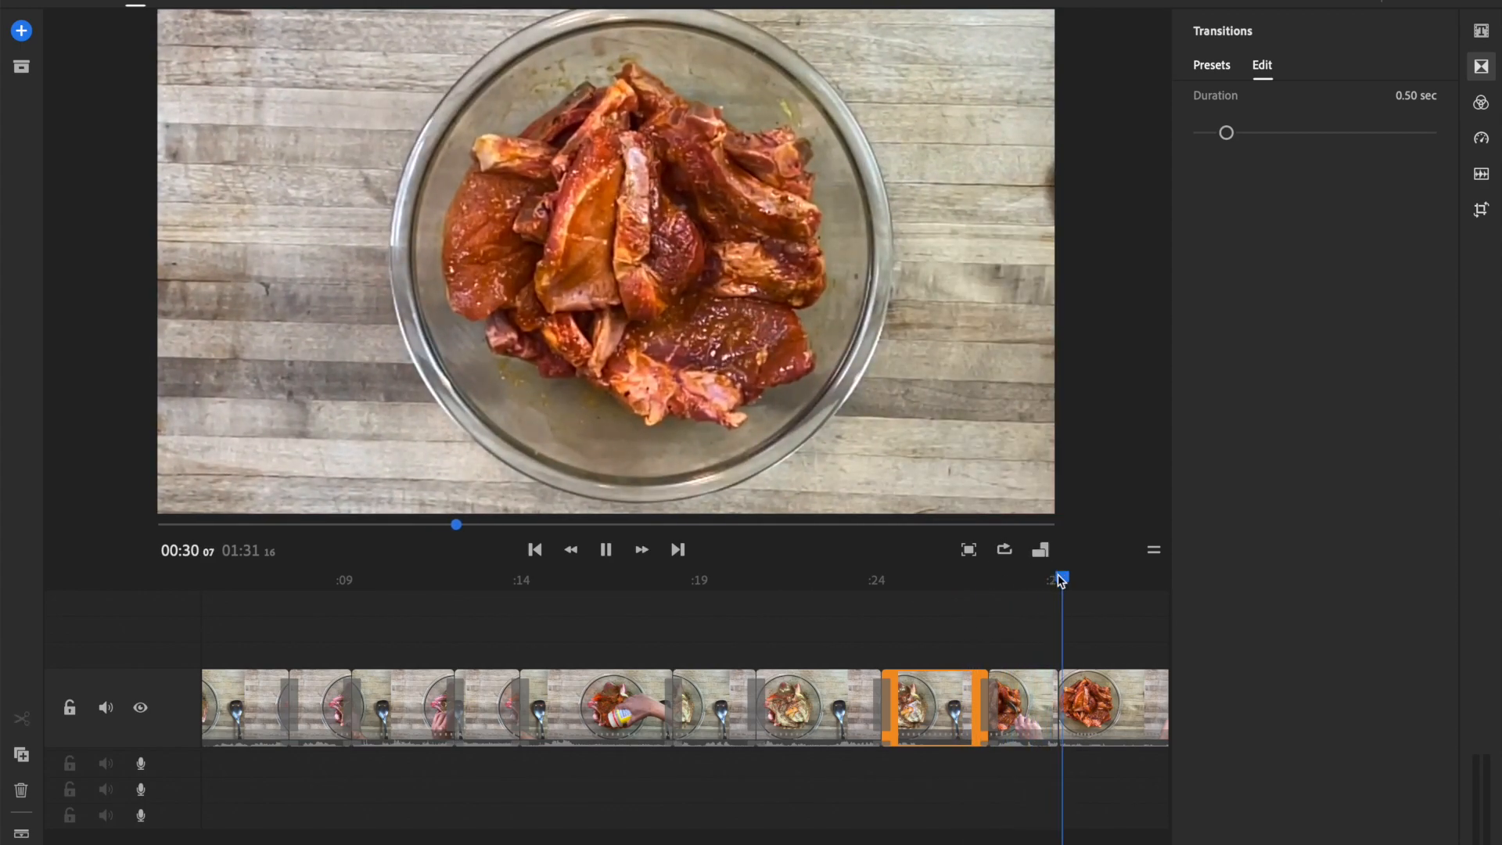
pyautogui.click(1057, 577)
pyautogui.moveTo(1057, 579); pyautogui.dragTo(972, 579)
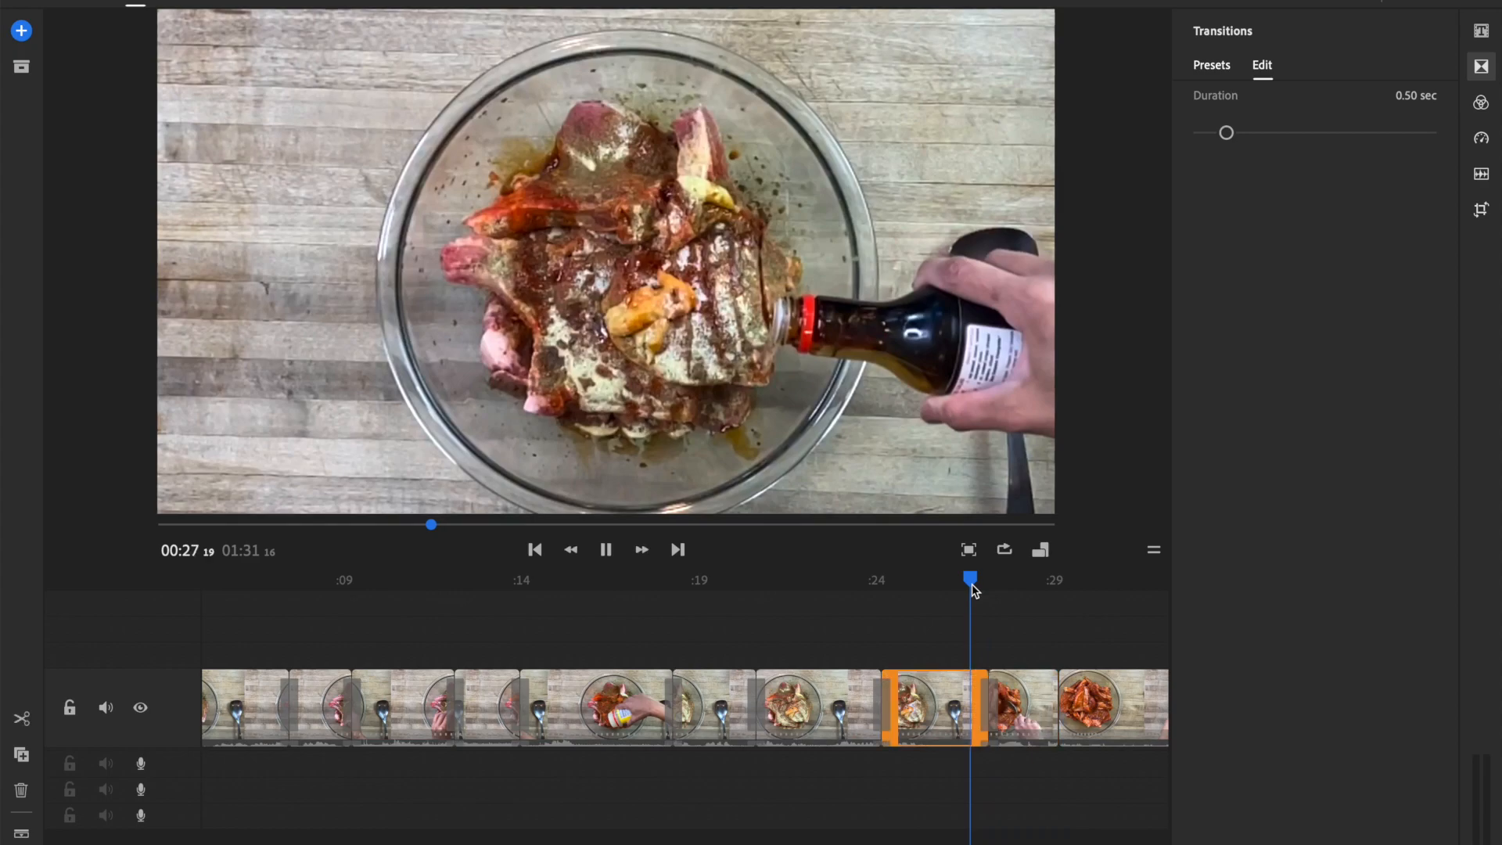
pyautogui.press('space')
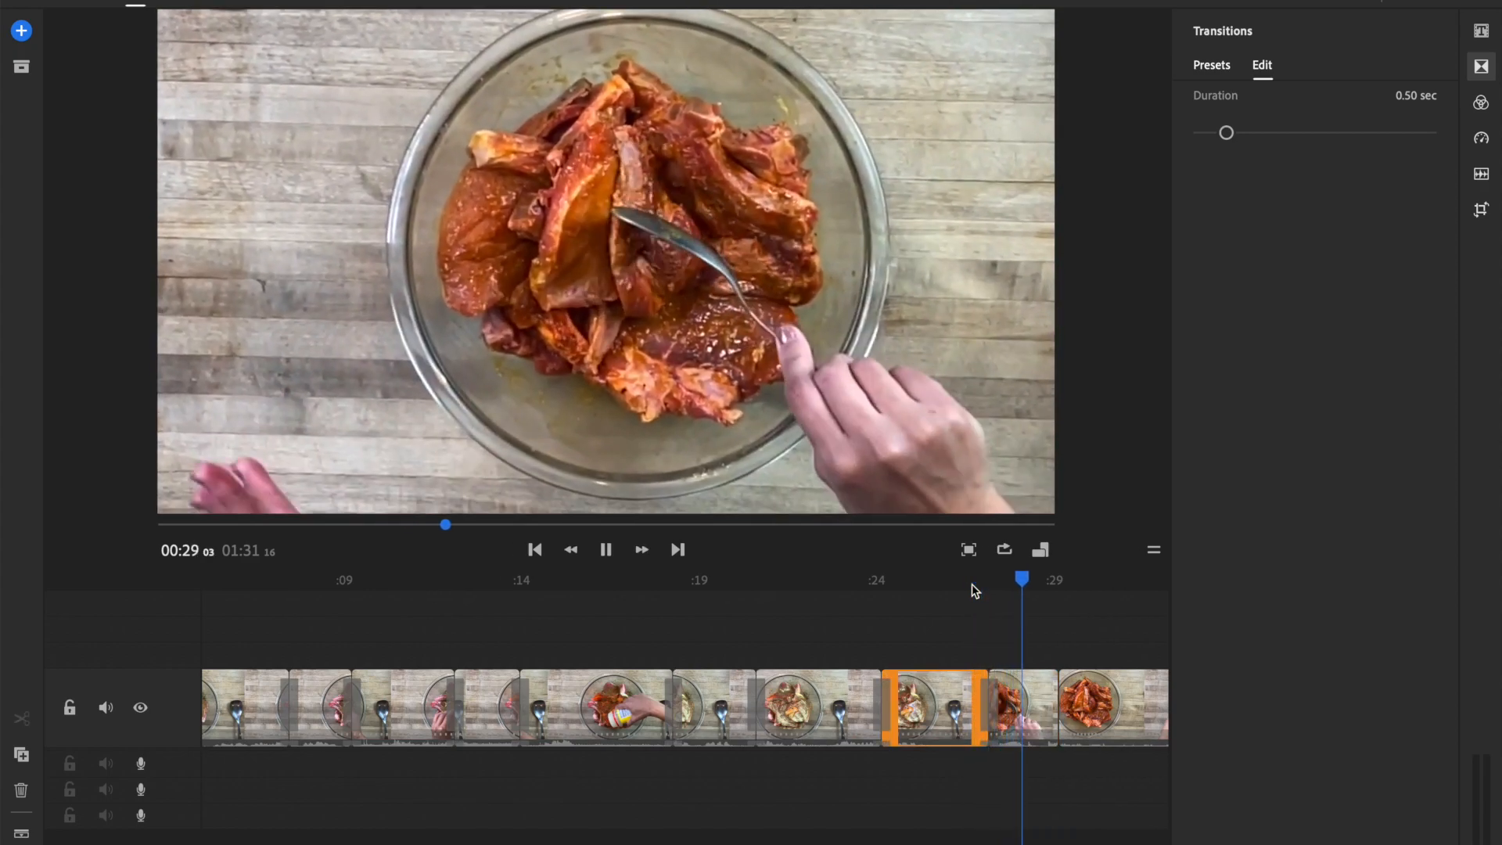
# Delete the short stirring clip between the sauce-pouring and wrapping clips, and hide the transition settings
pyautogui.click(1025, 708)
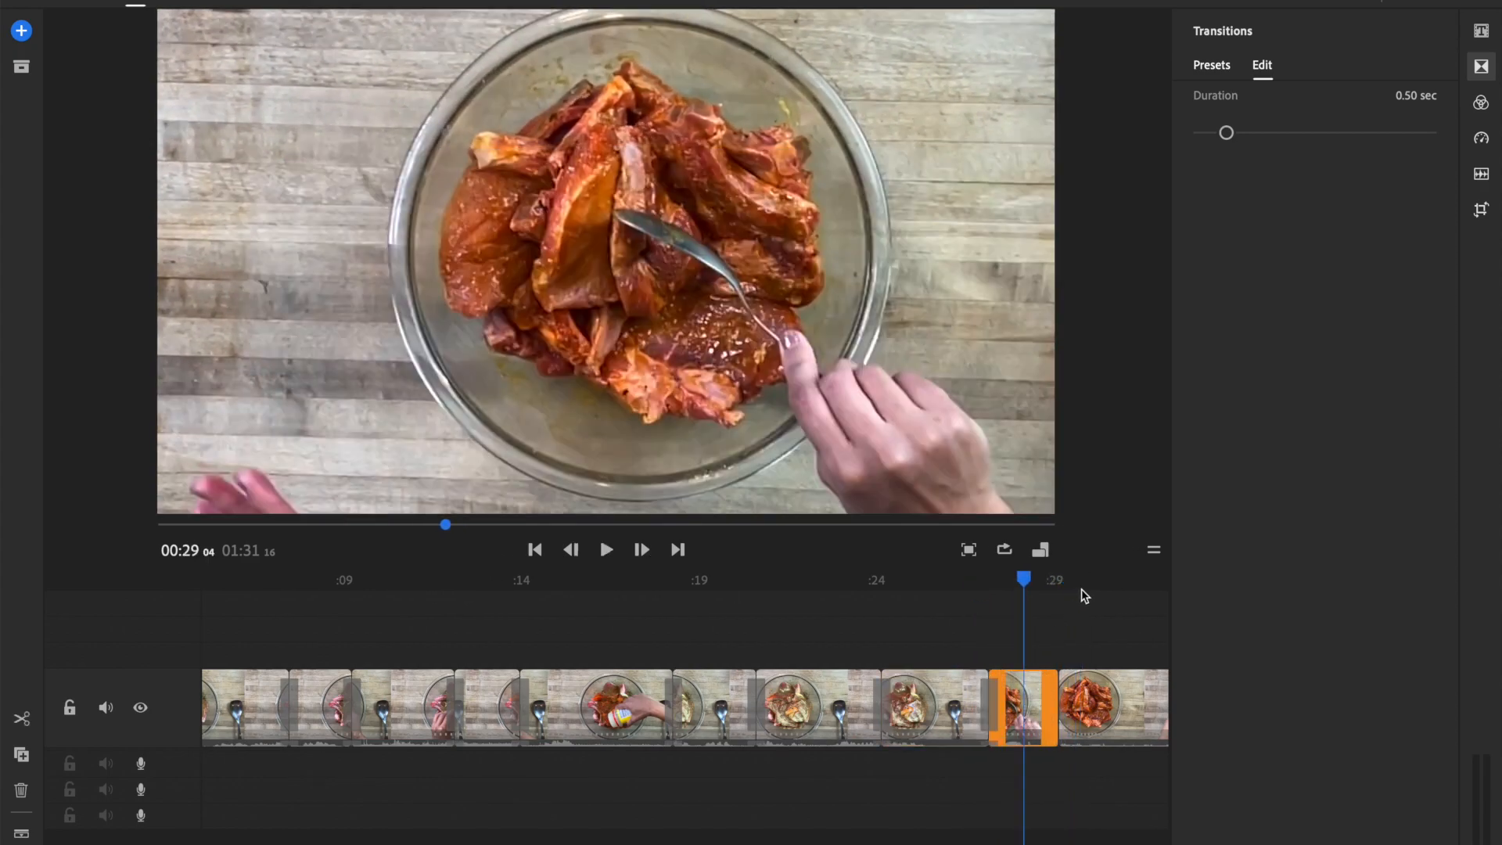
pyautogui.moveTo(1028, 583); pyautogui.dragTo(1059, 592)
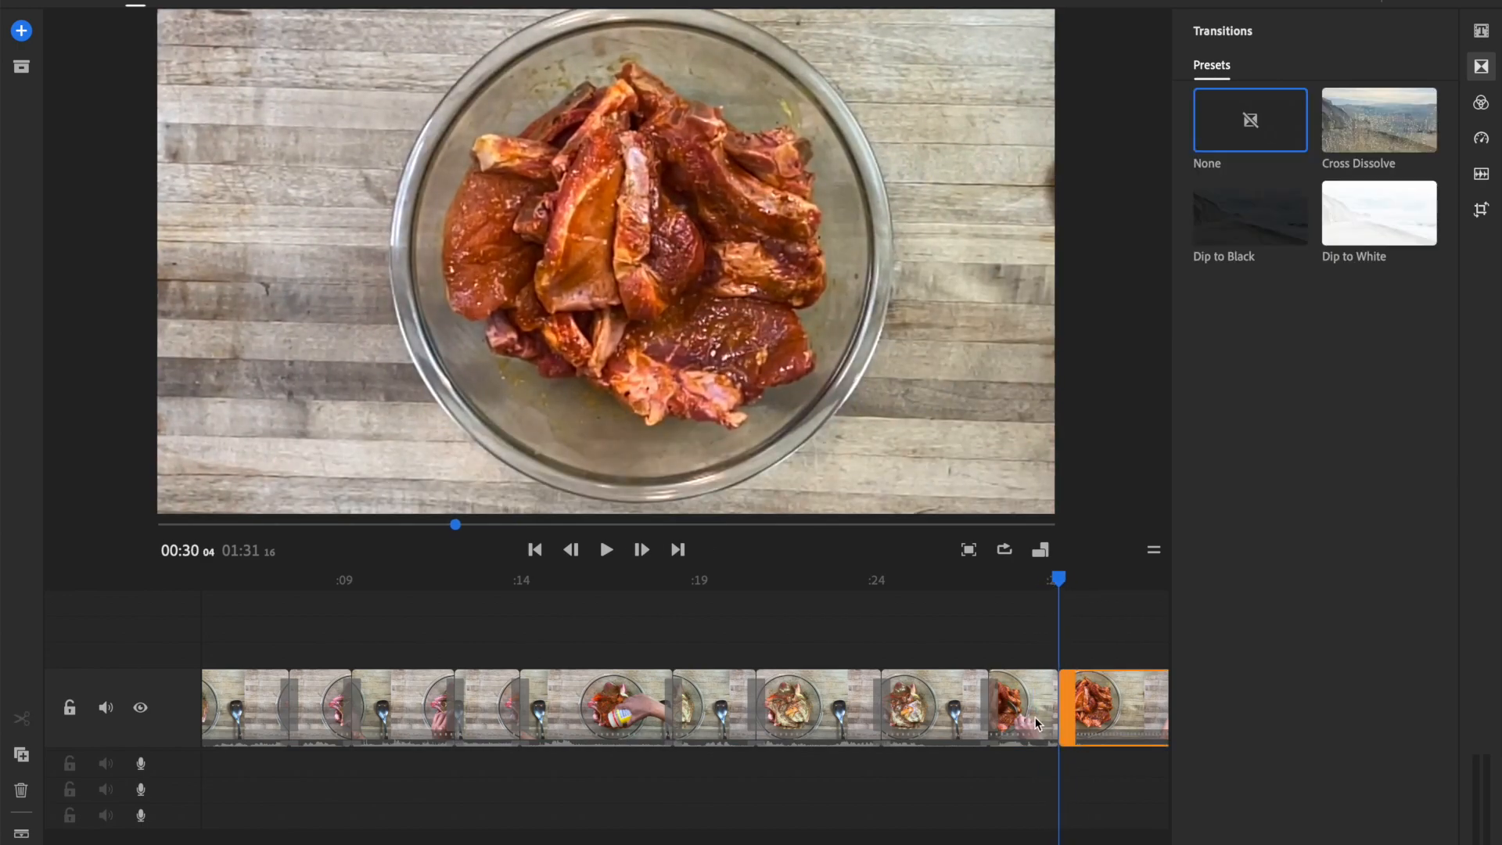
pyautogui.click(1033, 718)
pyautogui.press('Delete')
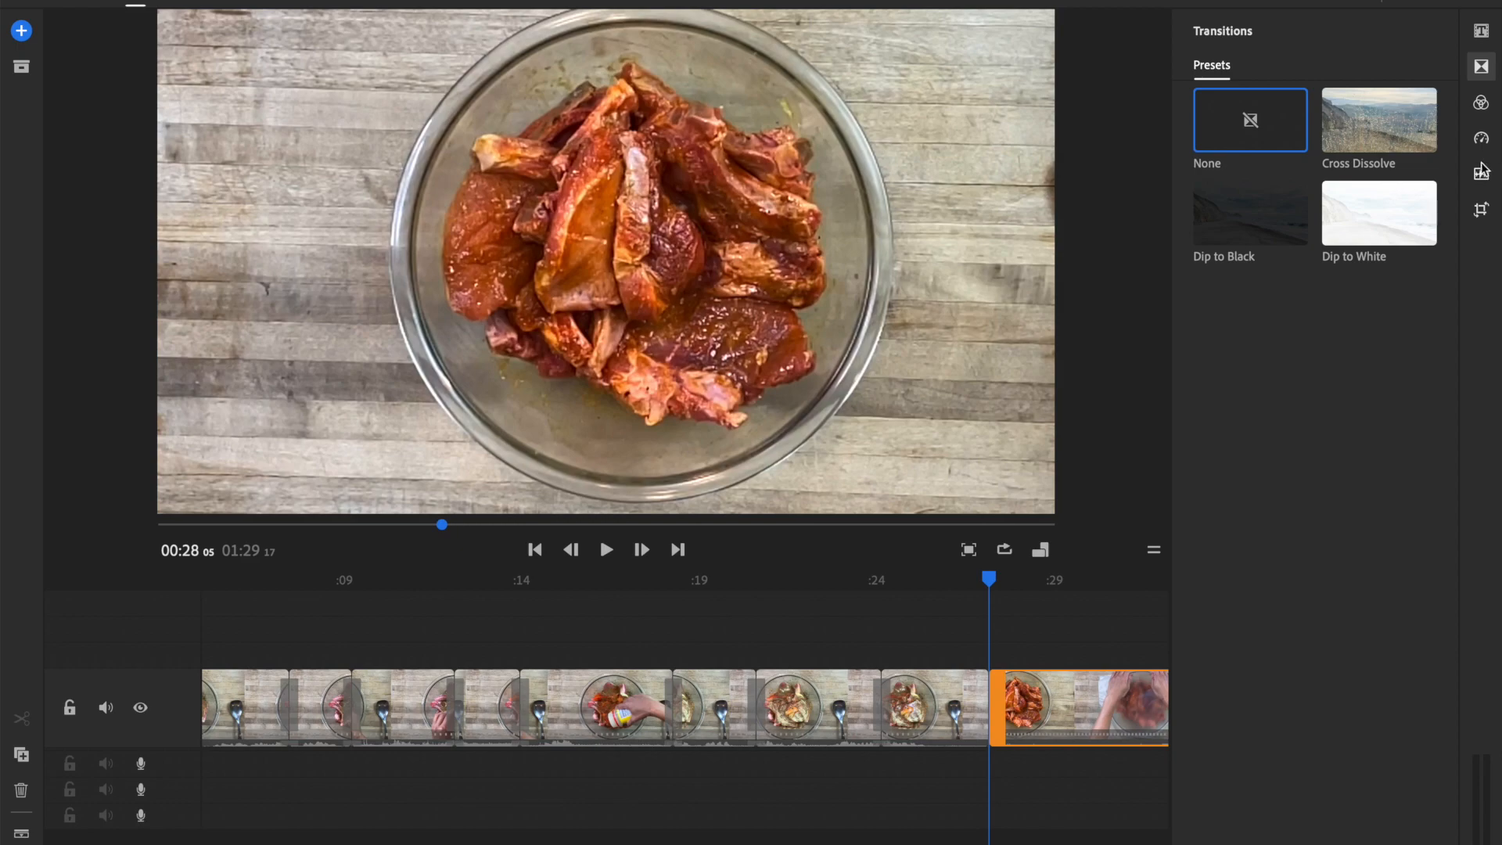
pyautogui.click(1482, 69)
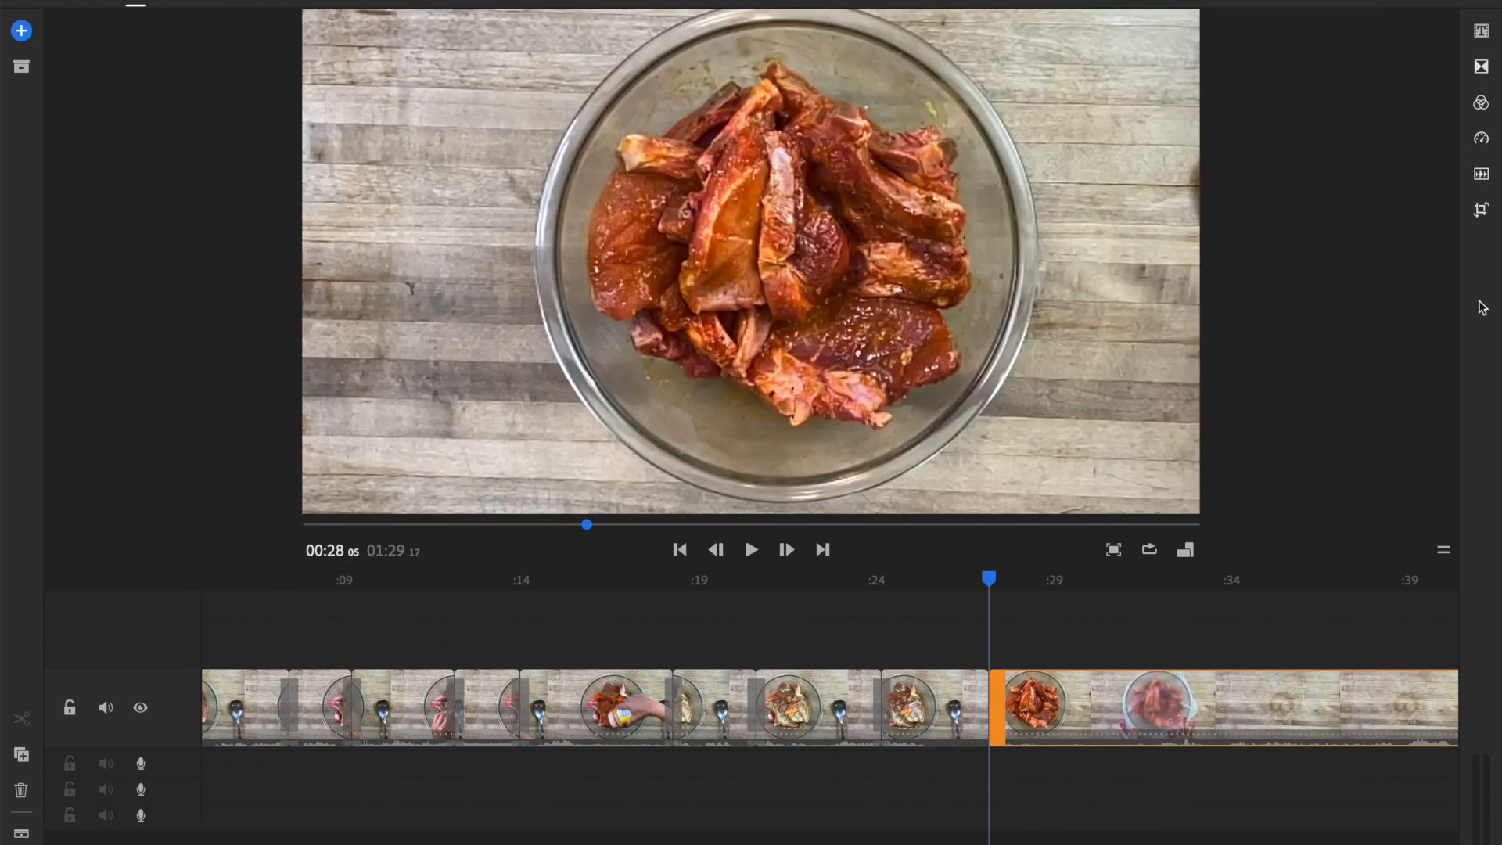
# Add a Cross Dissolve between the sauce-pouring clip and the wrapping clip, then play through the transition
pyautogui.click(1482, 66)
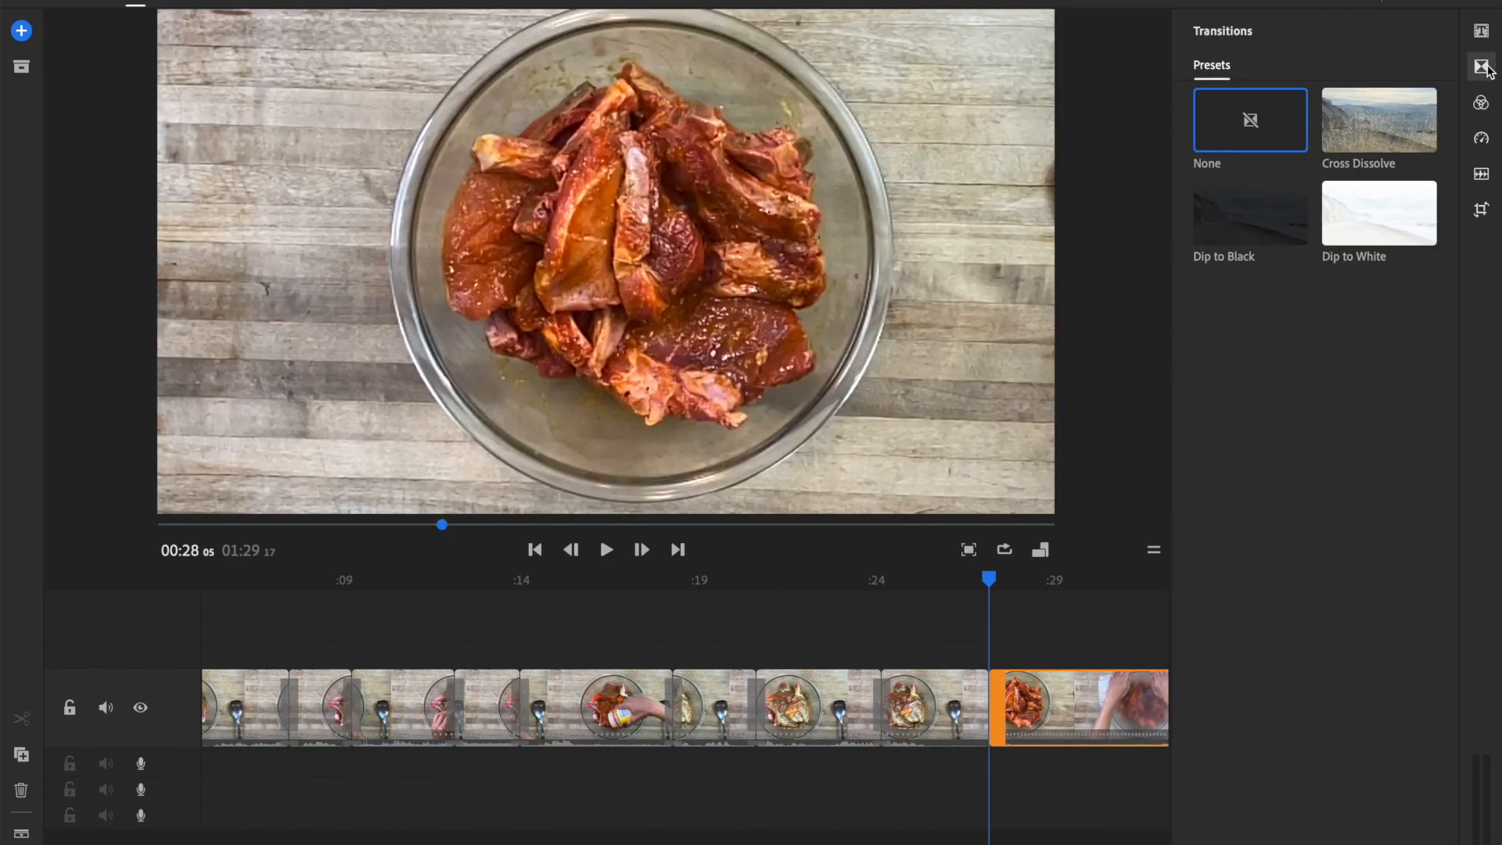
pyautogui.click(1381, 125)
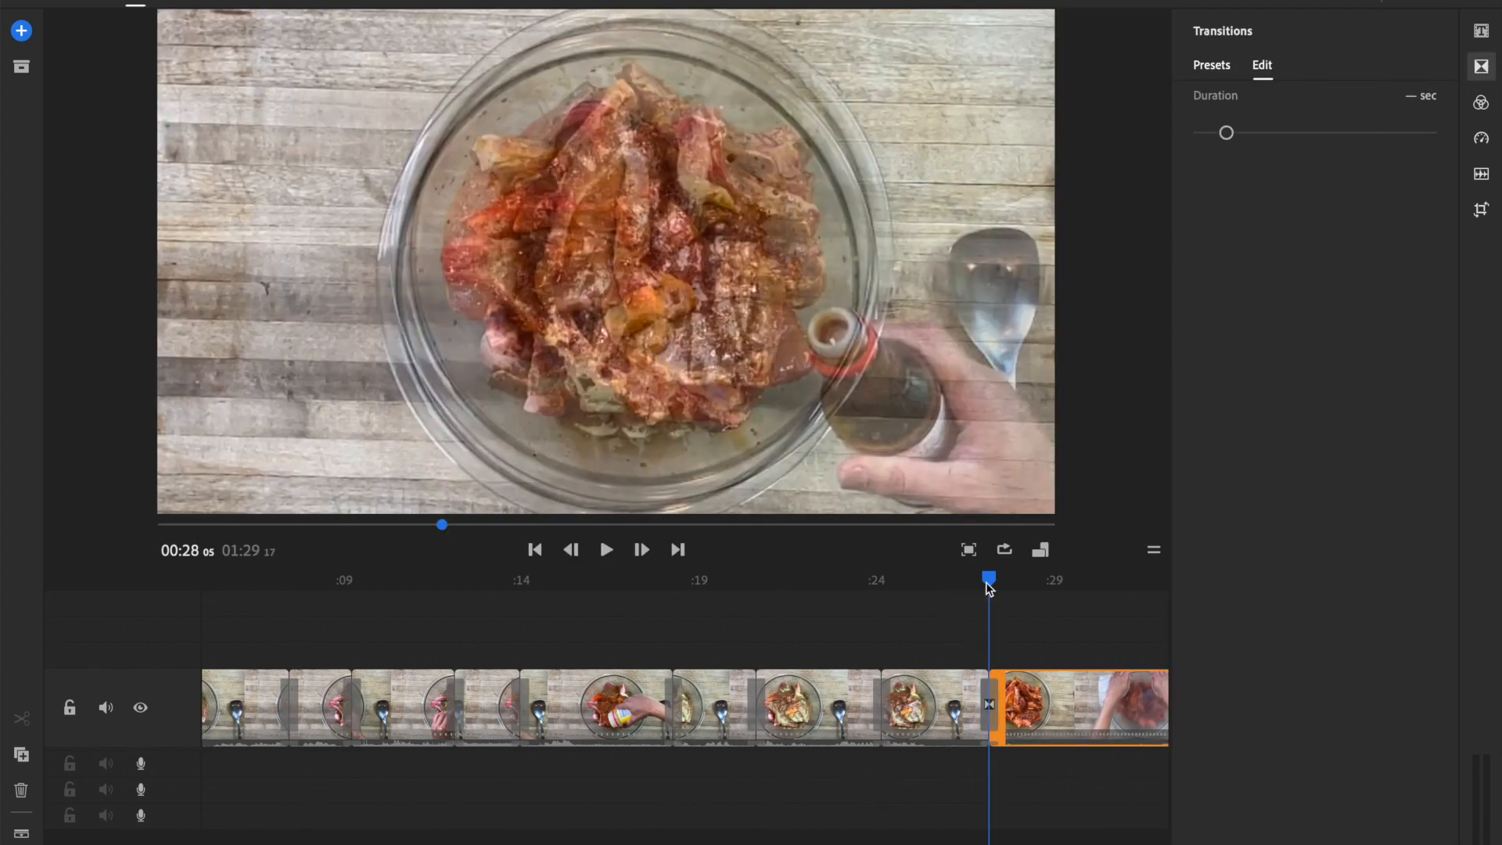
pyautogui.moveTo(989, 588); pyautogui.dragTo(962, 588)
pyautogui.press('space')
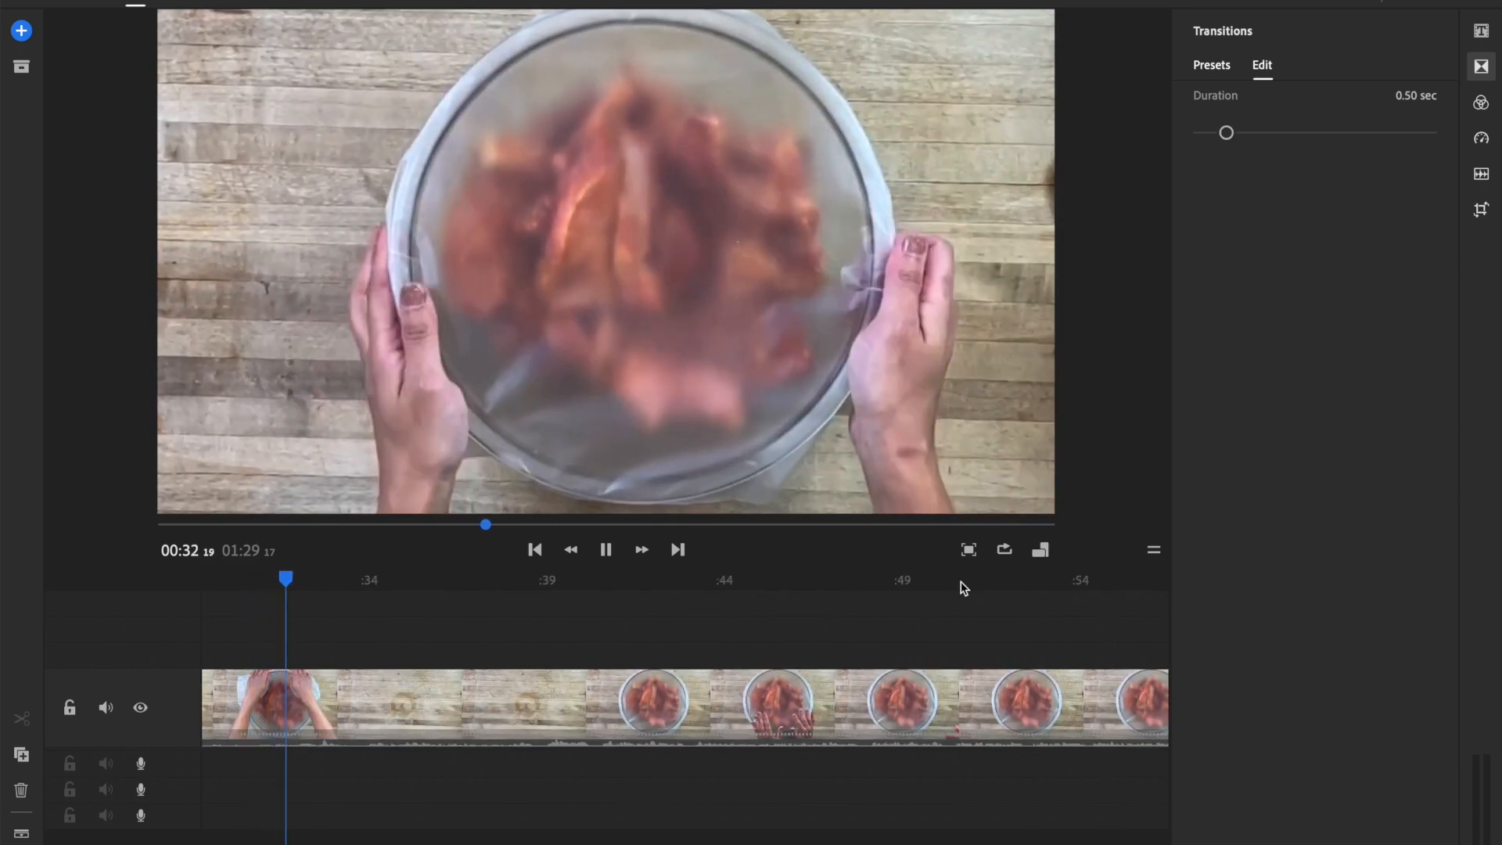
# Split the wrapping clip at 00:29 16, once the wrap covers the bowl, and delete everything after the cut
pyautogui.click(842, 651)
pyautogui.scroll(10, 607, 673)
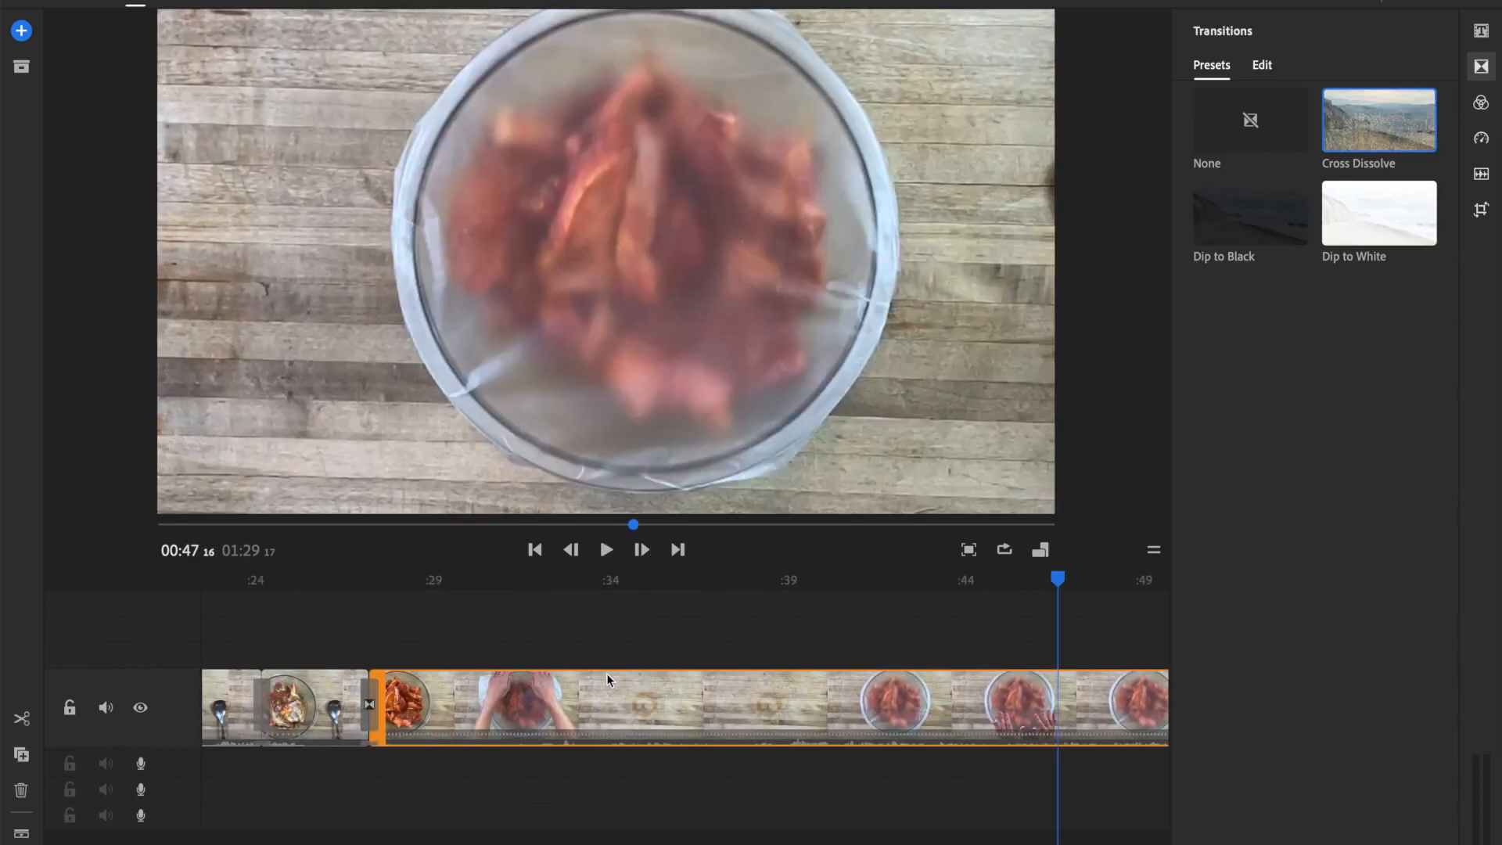
pyautogui.scroll(-6, 1100, 648)
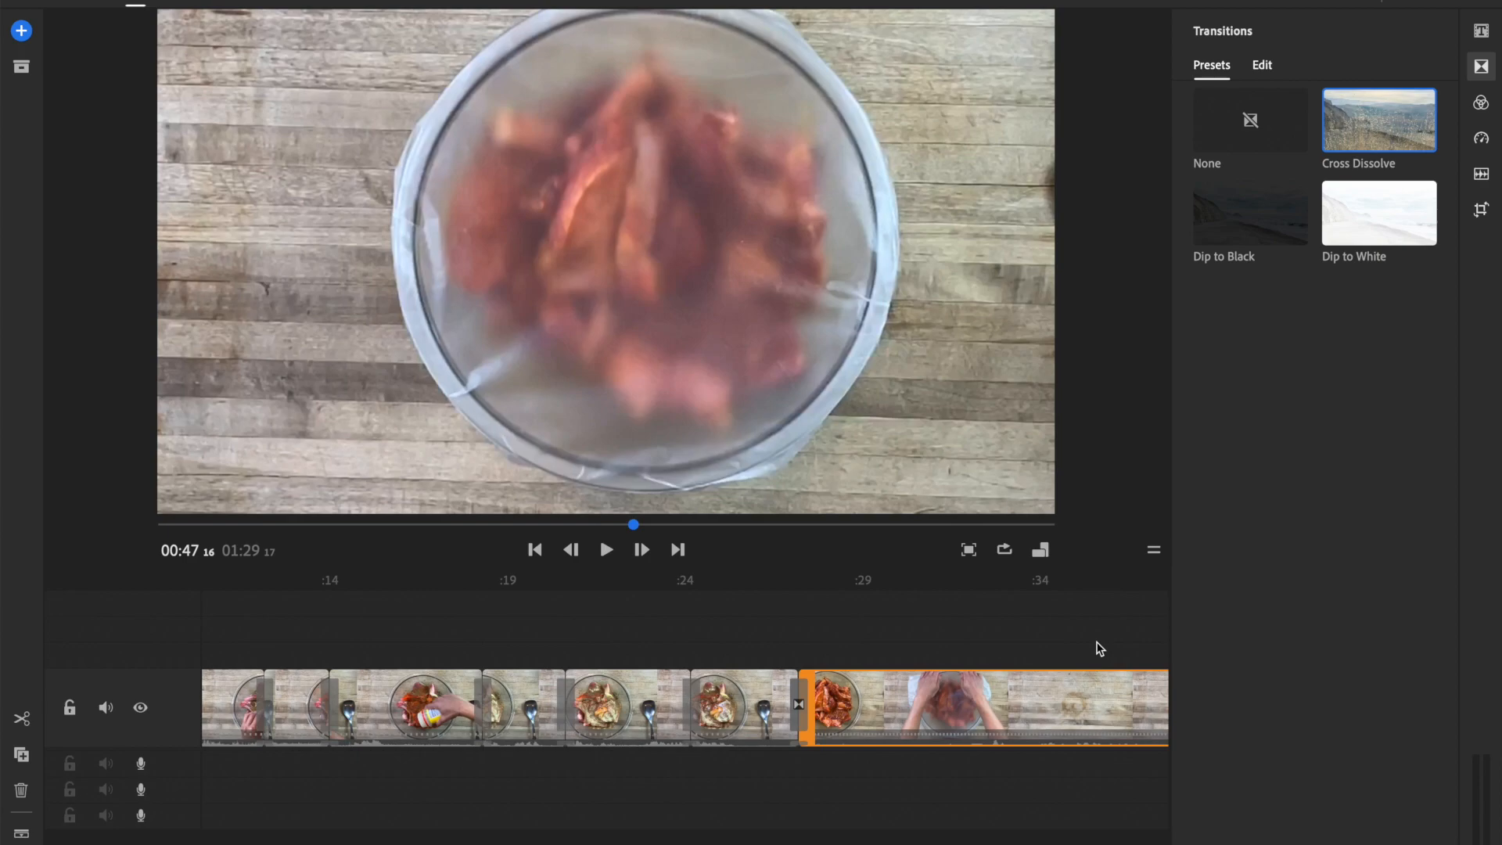
pyautogui.click(565, 648)
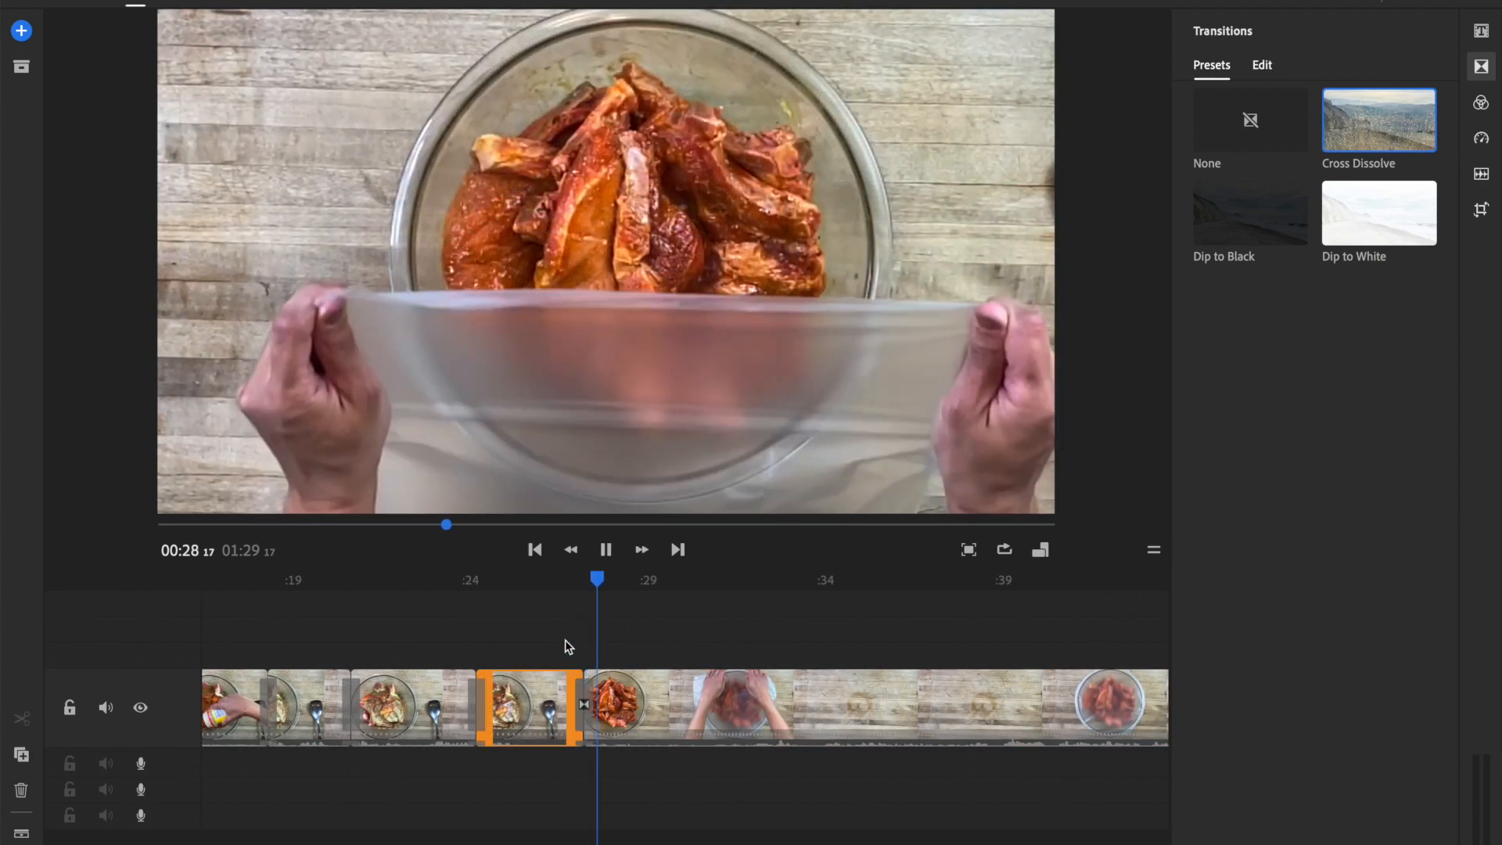
pyautogui.press('space')
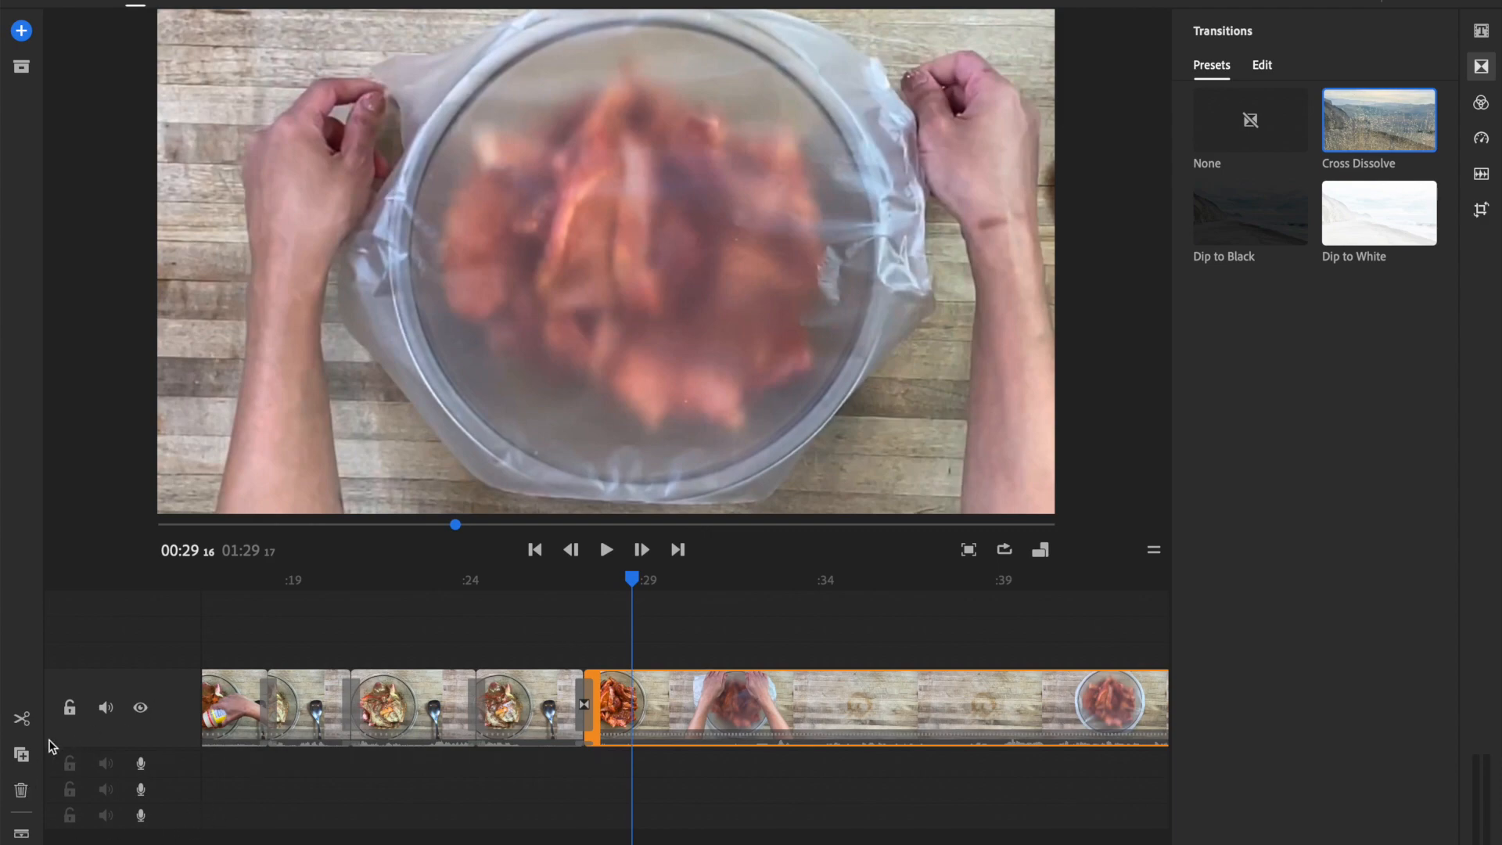
pyautogui.click(22, 721)
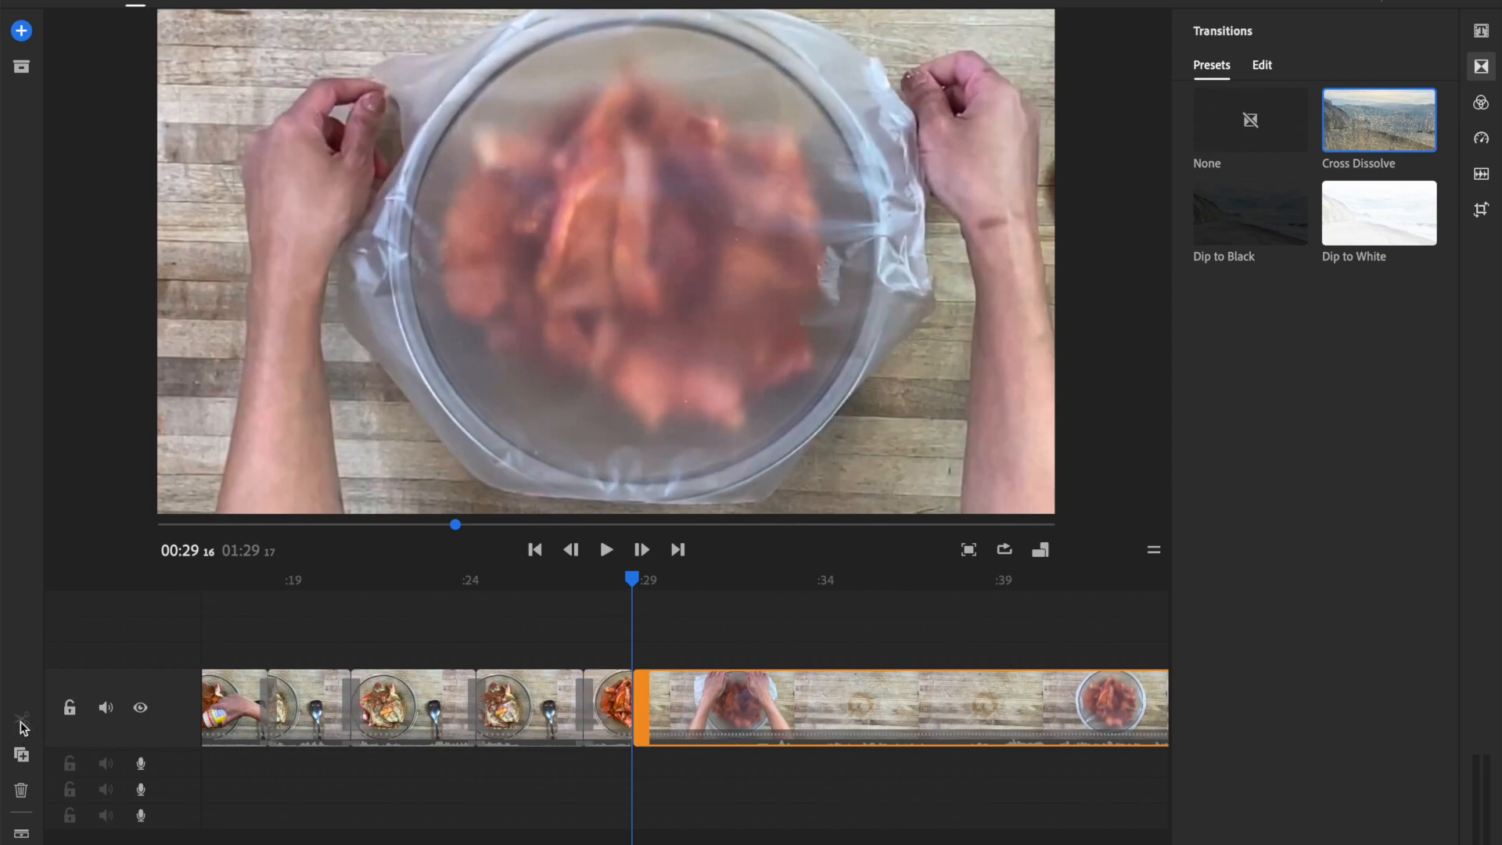
pyautogui.click(687, 708)
pyautogui.moveTo(687, 587); pyautogui.dragTo(570, 587)
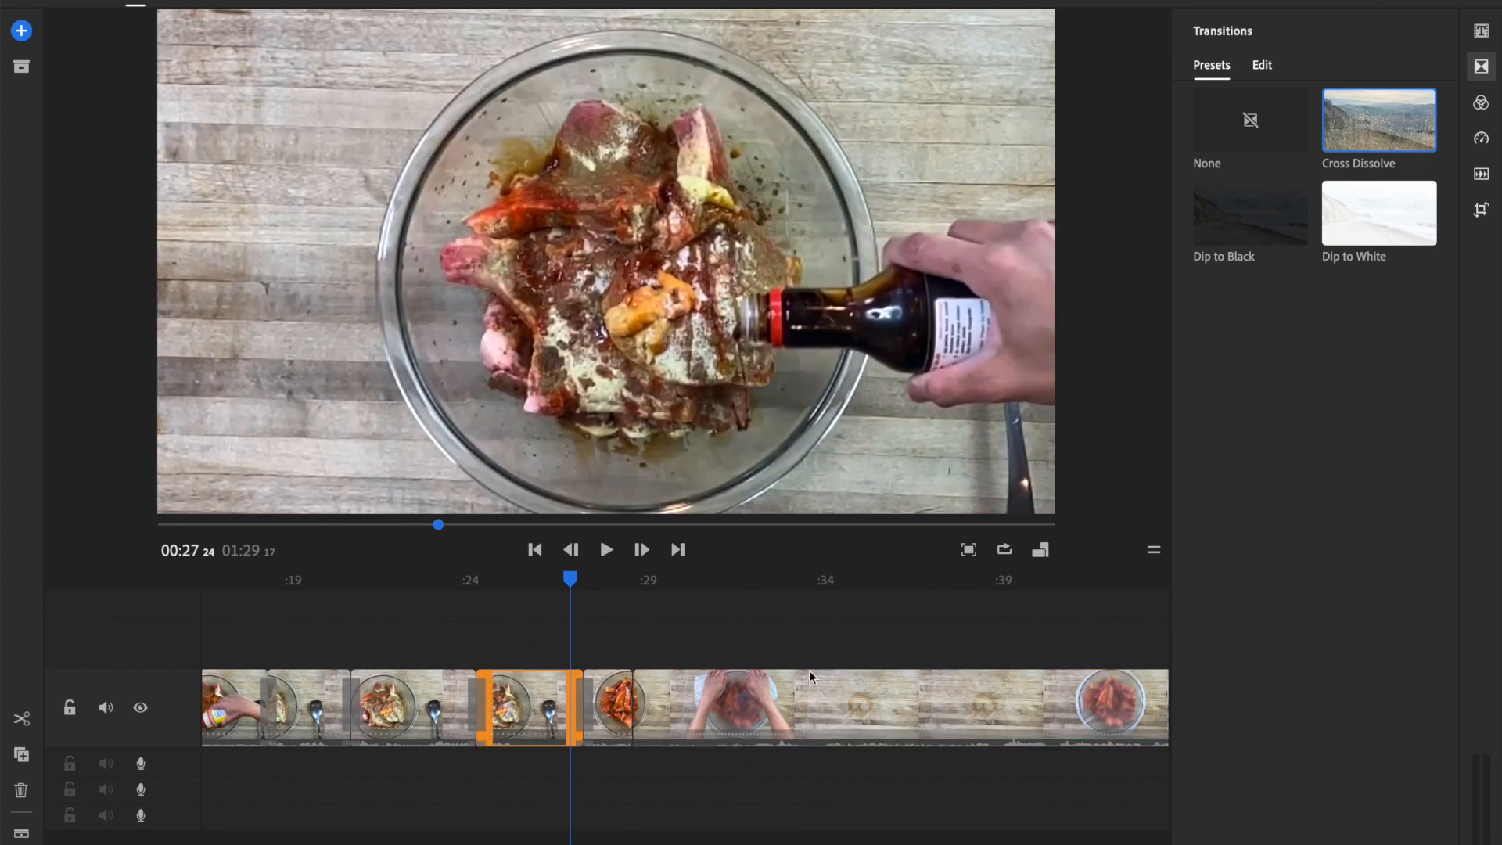
pyautogui.click(878, 743)
pyautogui.press('Delete')
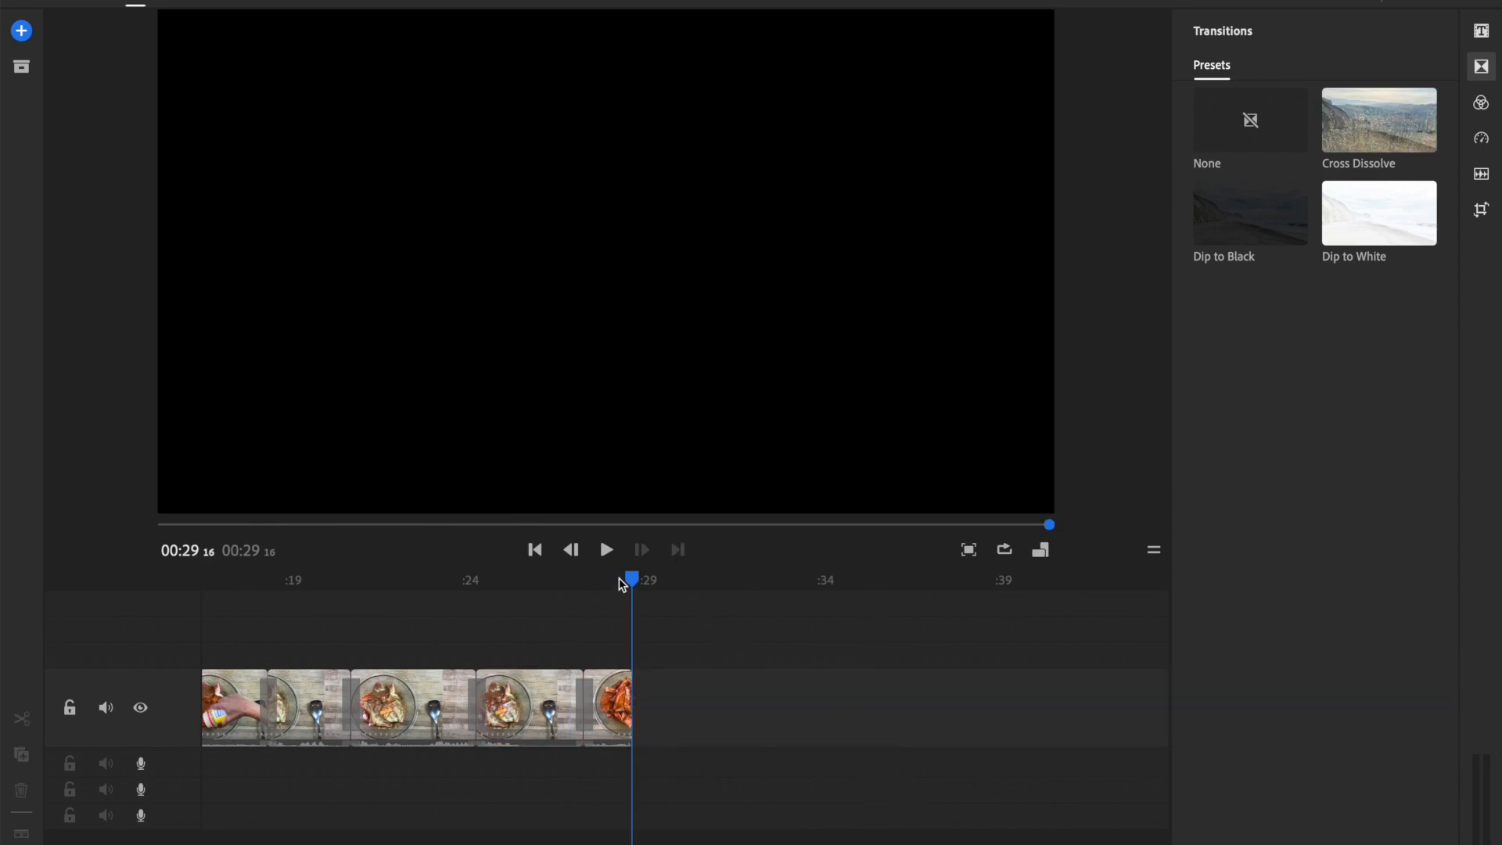
pyautogui.moveTo(622, 584); pyautogui.dragTo(559, 586)
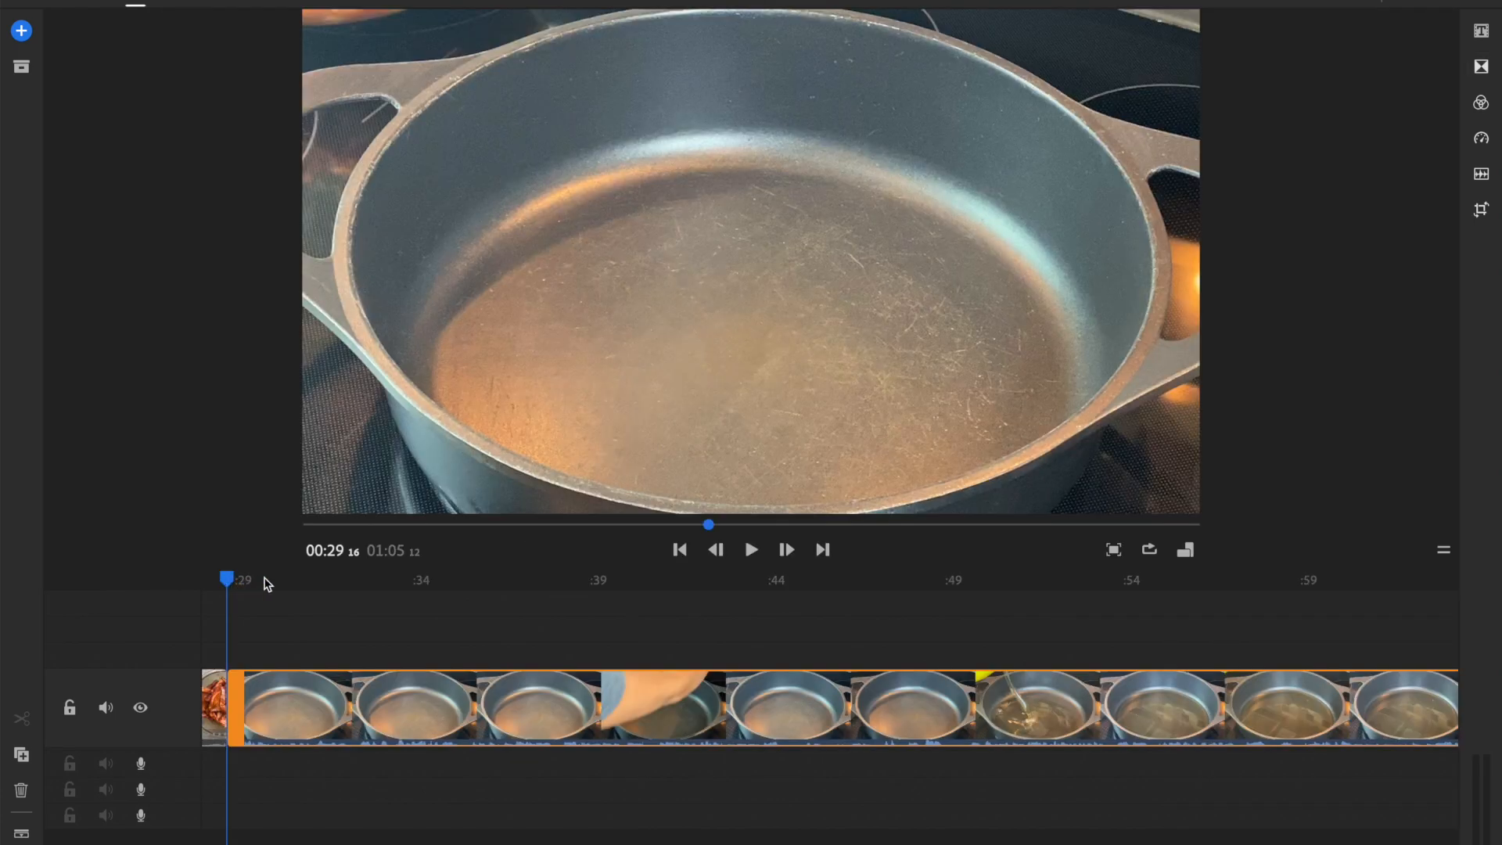
# Split the pan clip at 00:49 08, just as the oil starts pouring, and delete the empty-pan section before it
pyautogui.moveTo(229, 585); pyautogui.dragTo(920, 596)
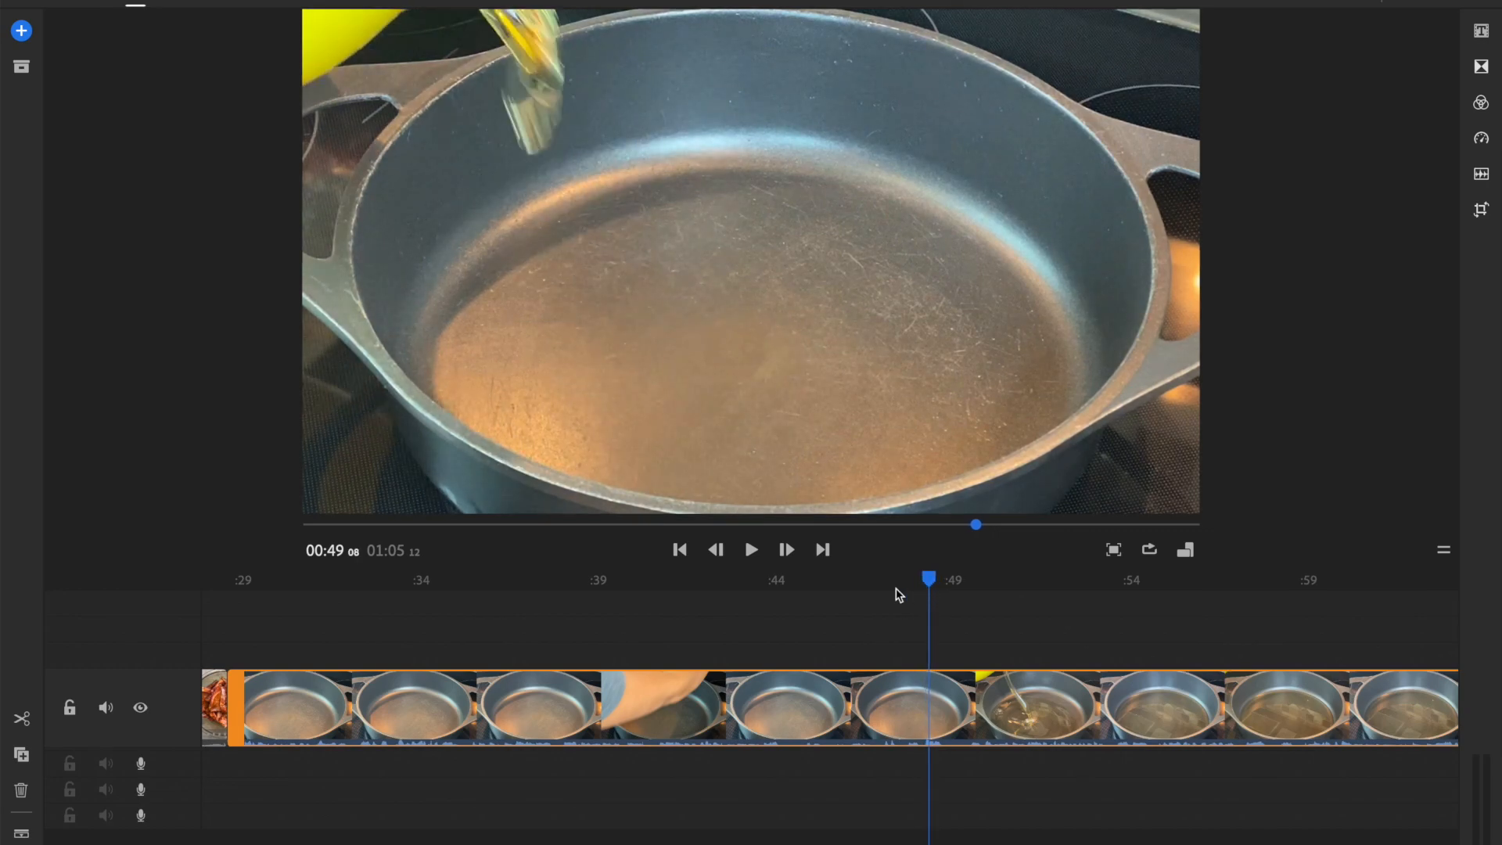
pyautogui.click(23, 722)
pyautogui.click(475, 716)
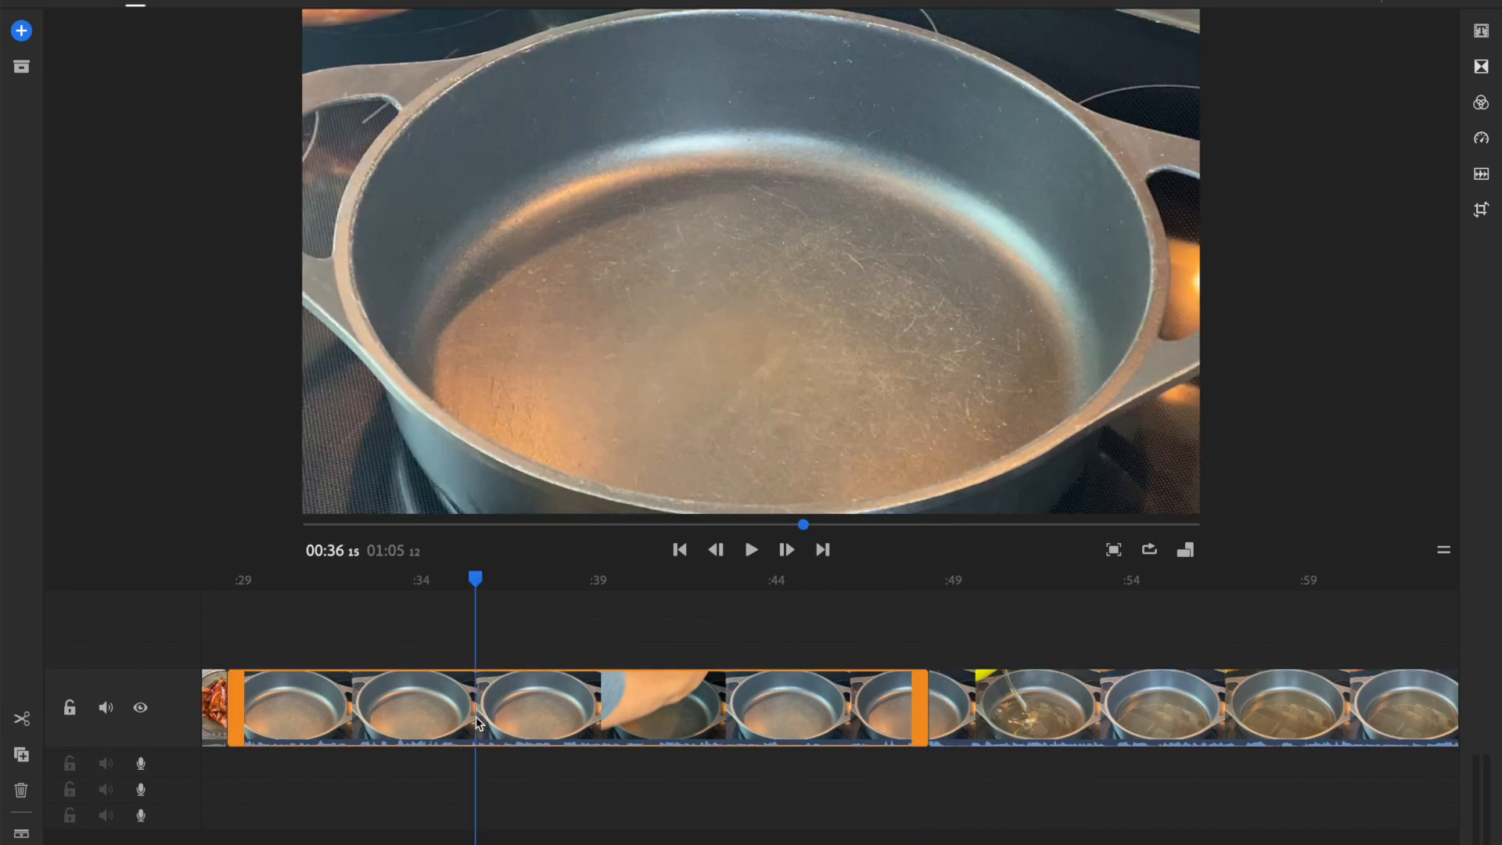
pyautogui.press('Delete')
# Split the oil-pouring clip at about 00:32 14, as the pouring ends, and delete the remaining footage
pyautogui.moveTo(222, 578); pyautogui.dragTo(333, 585)
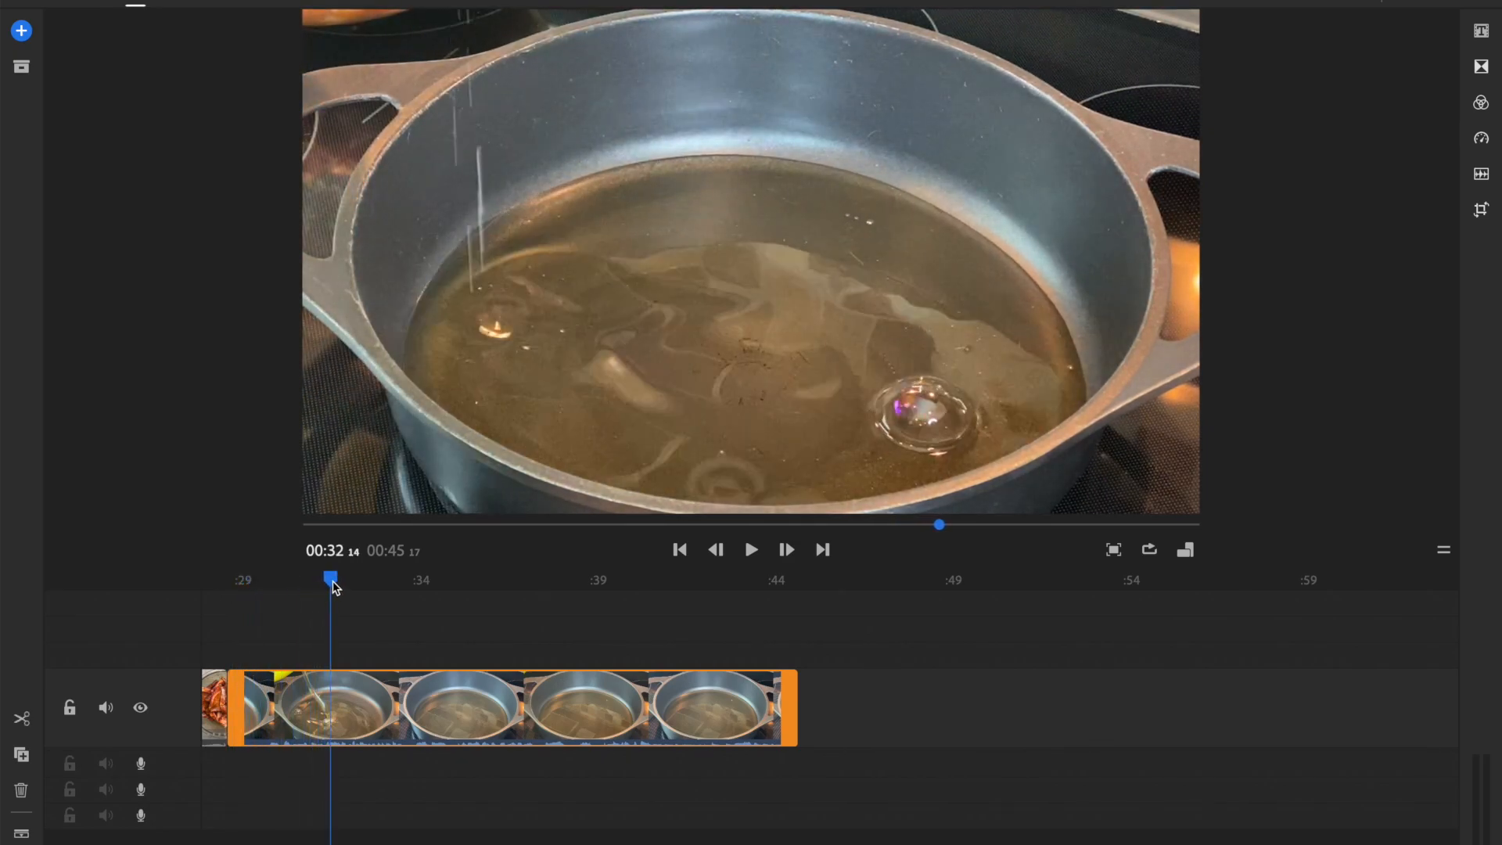
pyautogui.click(21, 718)
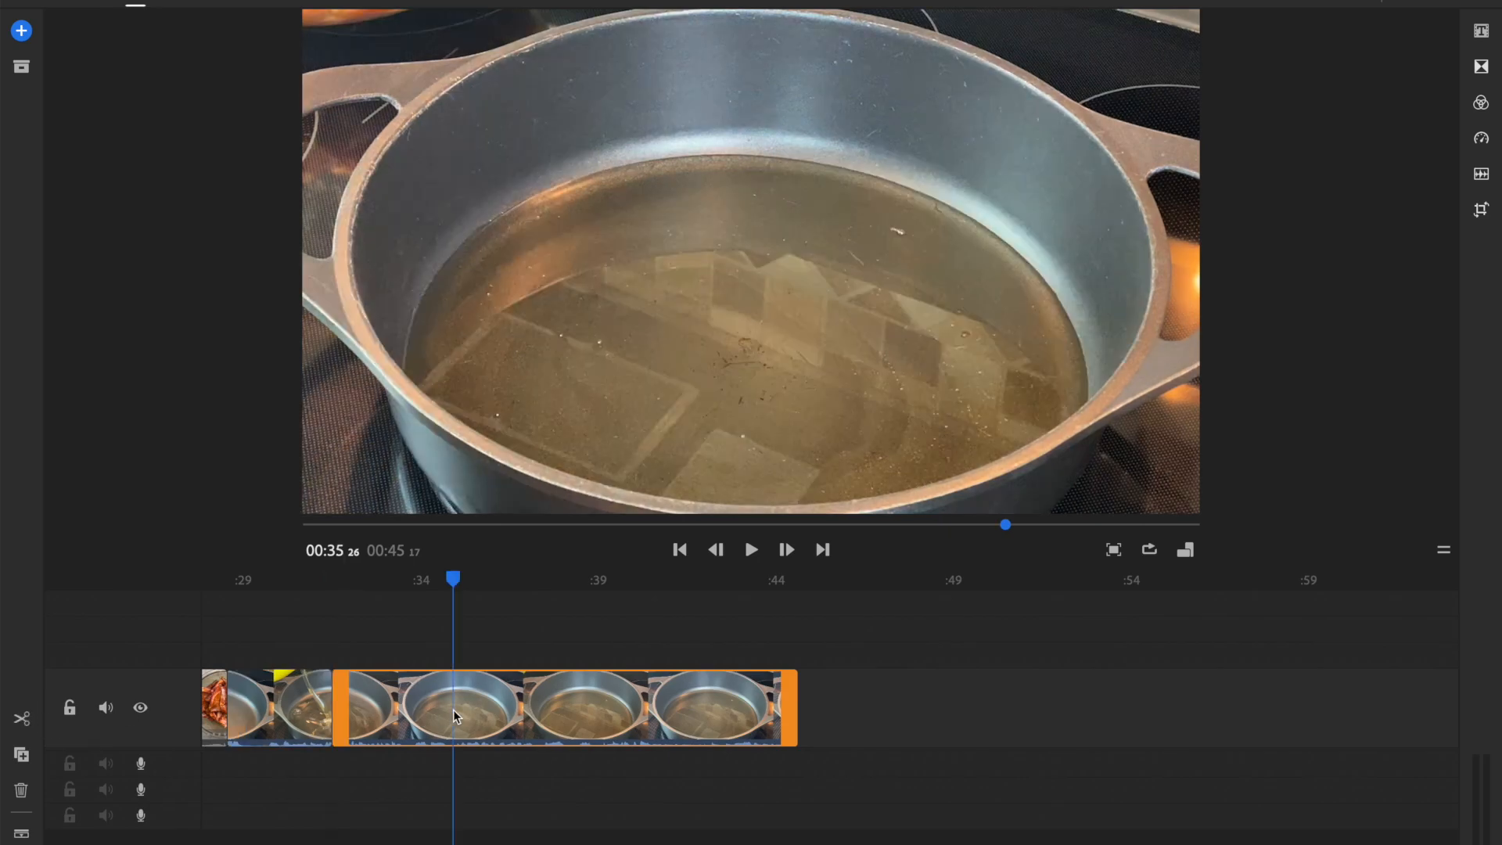
pyautogui.press('Delete')
# Add a Cross Dissolve to both ends of the oil-pouring clip and hide the transition settings
pyautogui.click(268, 737)
pyautogui.moveTo(270, 582); pyautogui.dragTo(232, 594)
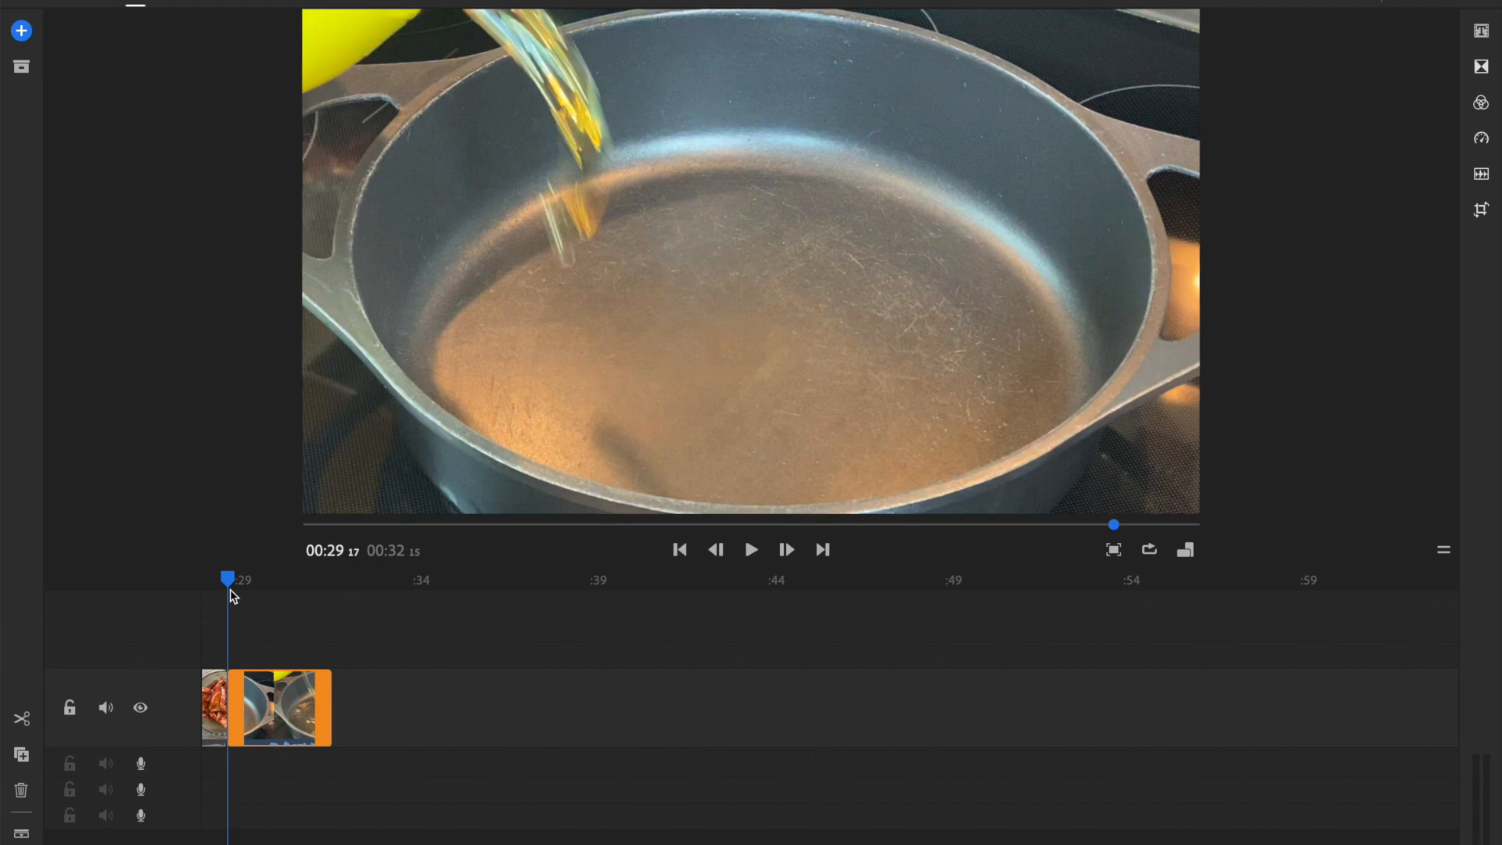
pyautogui.click(1481, 66)
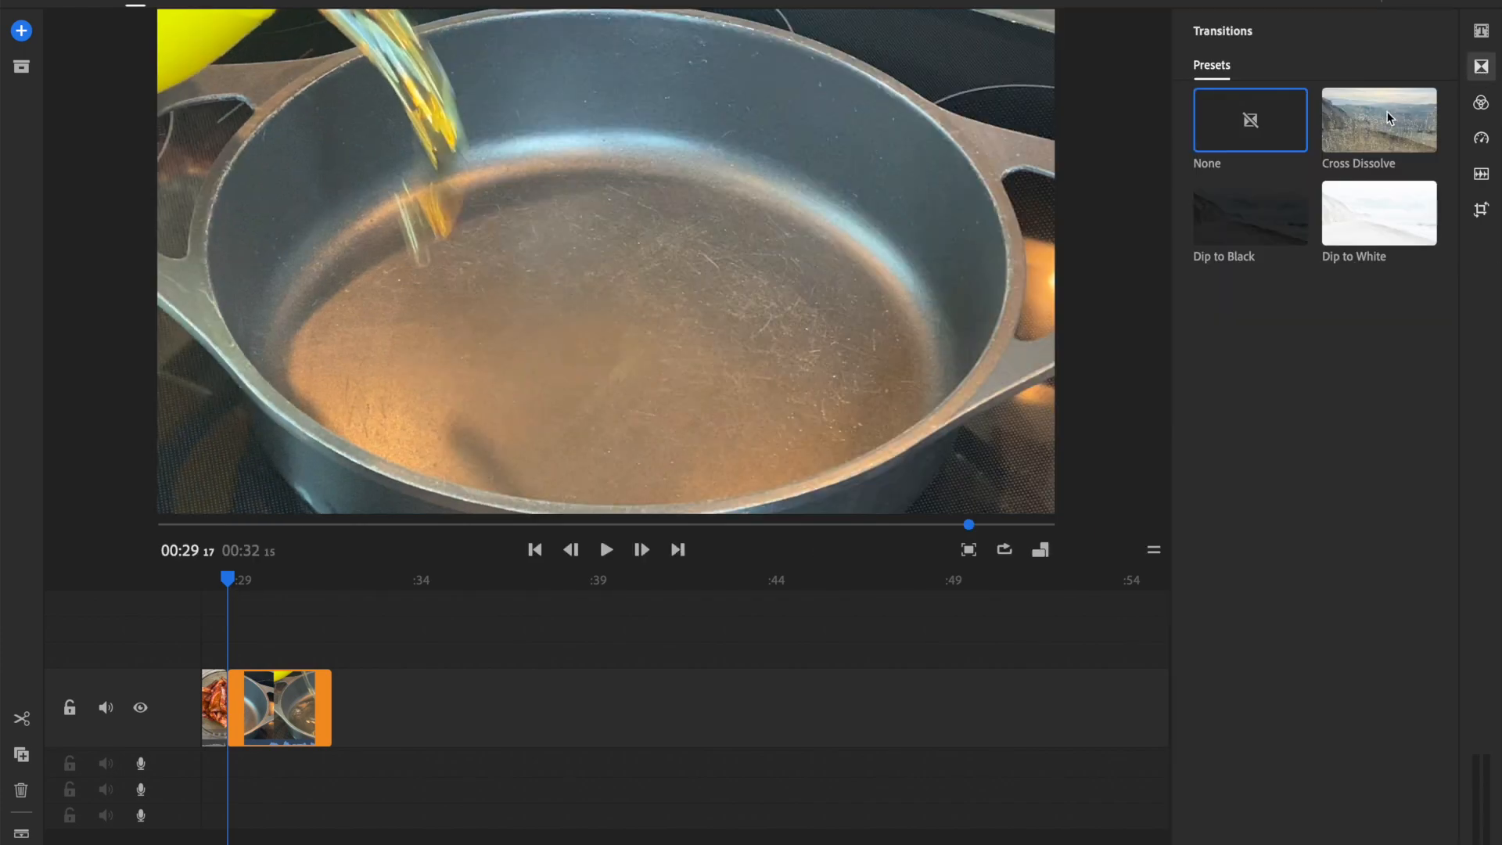
pyautogui.click(1390, 118)
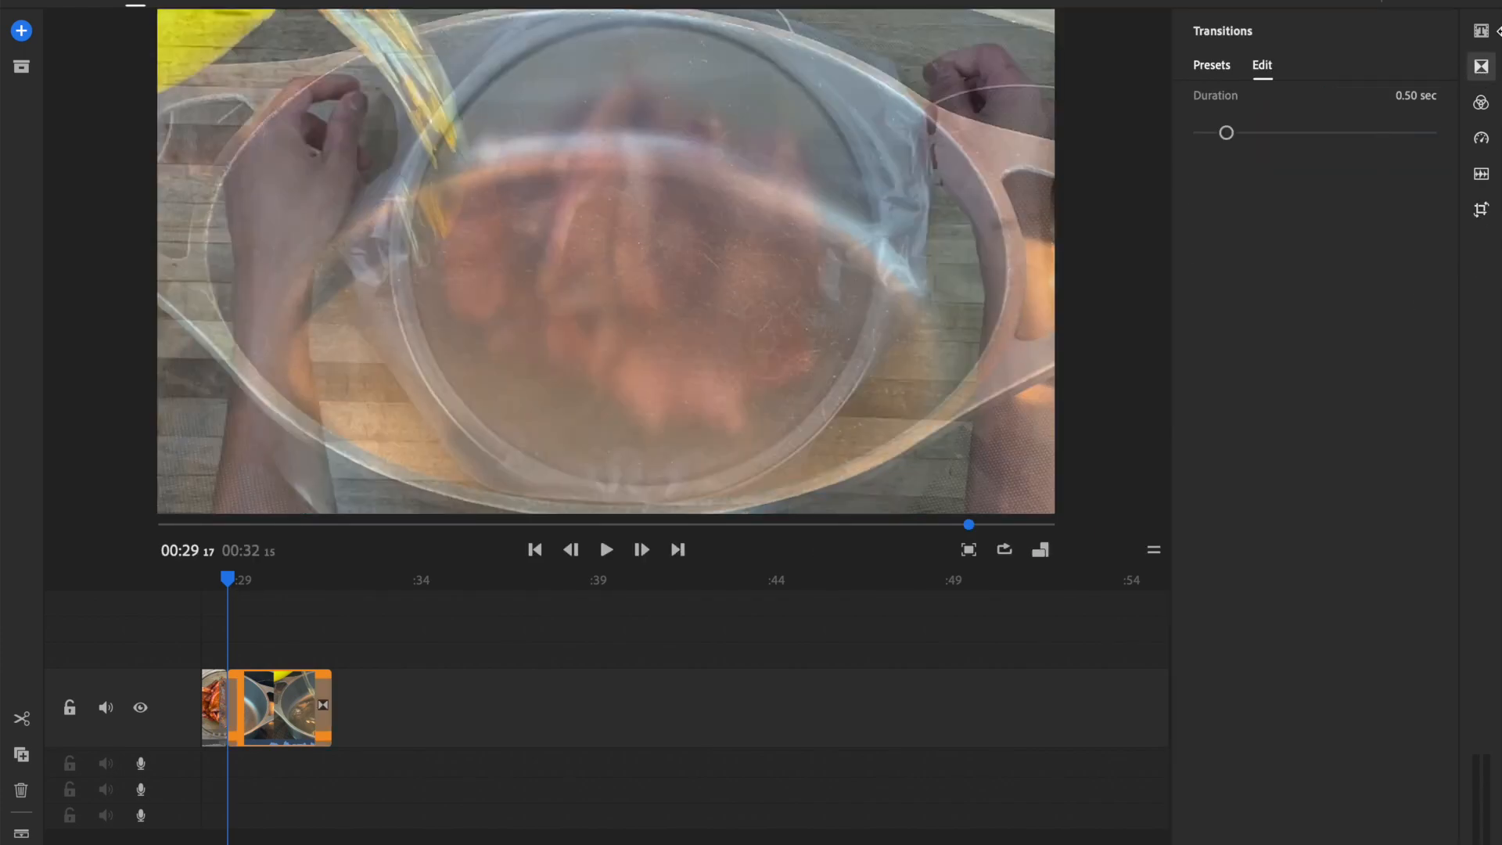
pyautogui.click(1481, 66)
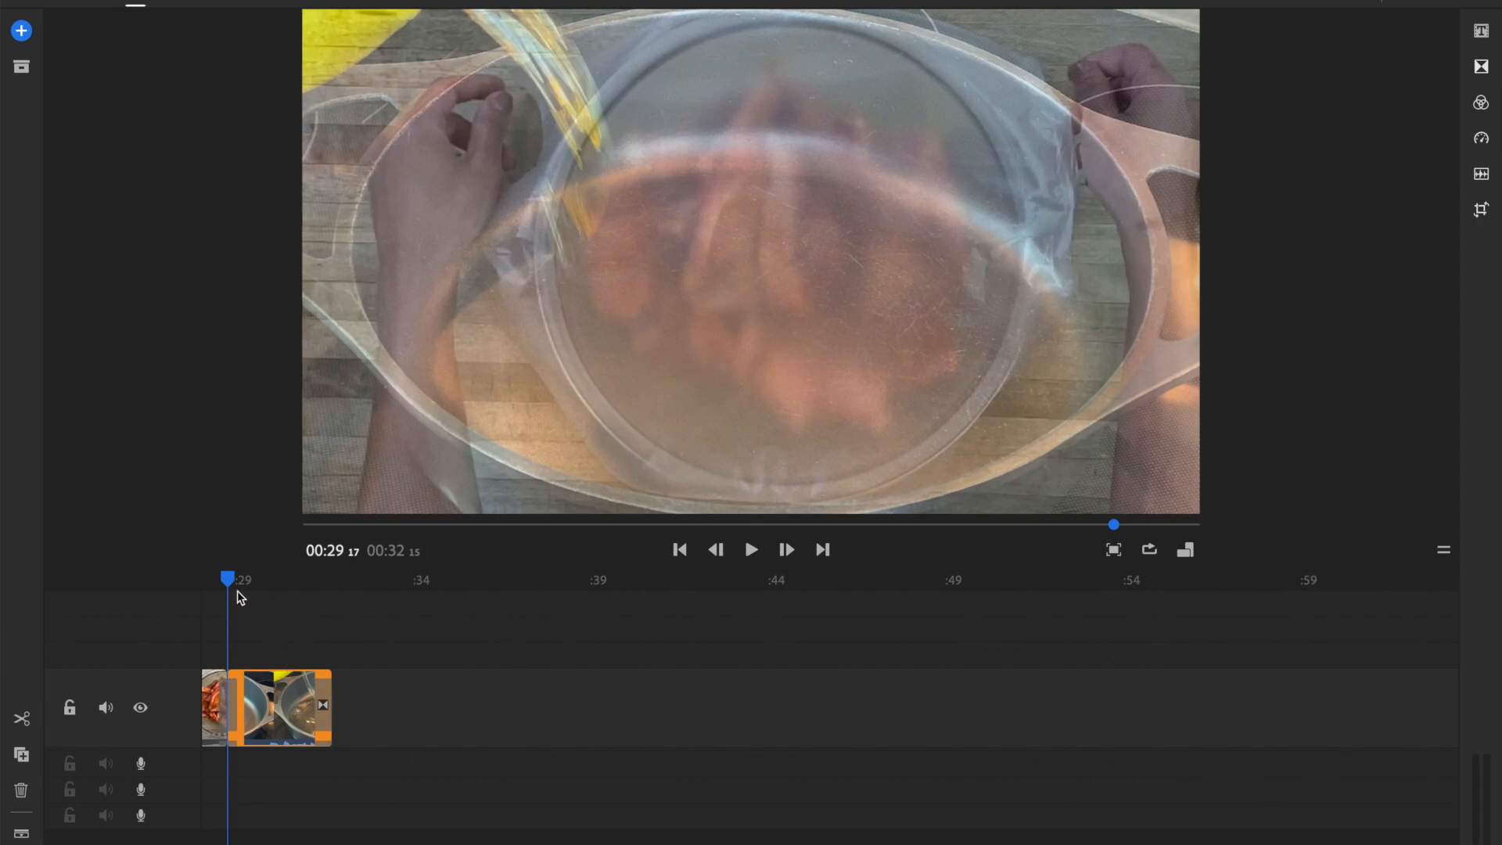
# Play the sequence from the end of the sauce-pouring clip through the wrapping and oil-pouring clips
pyautogui.click(218, 579)
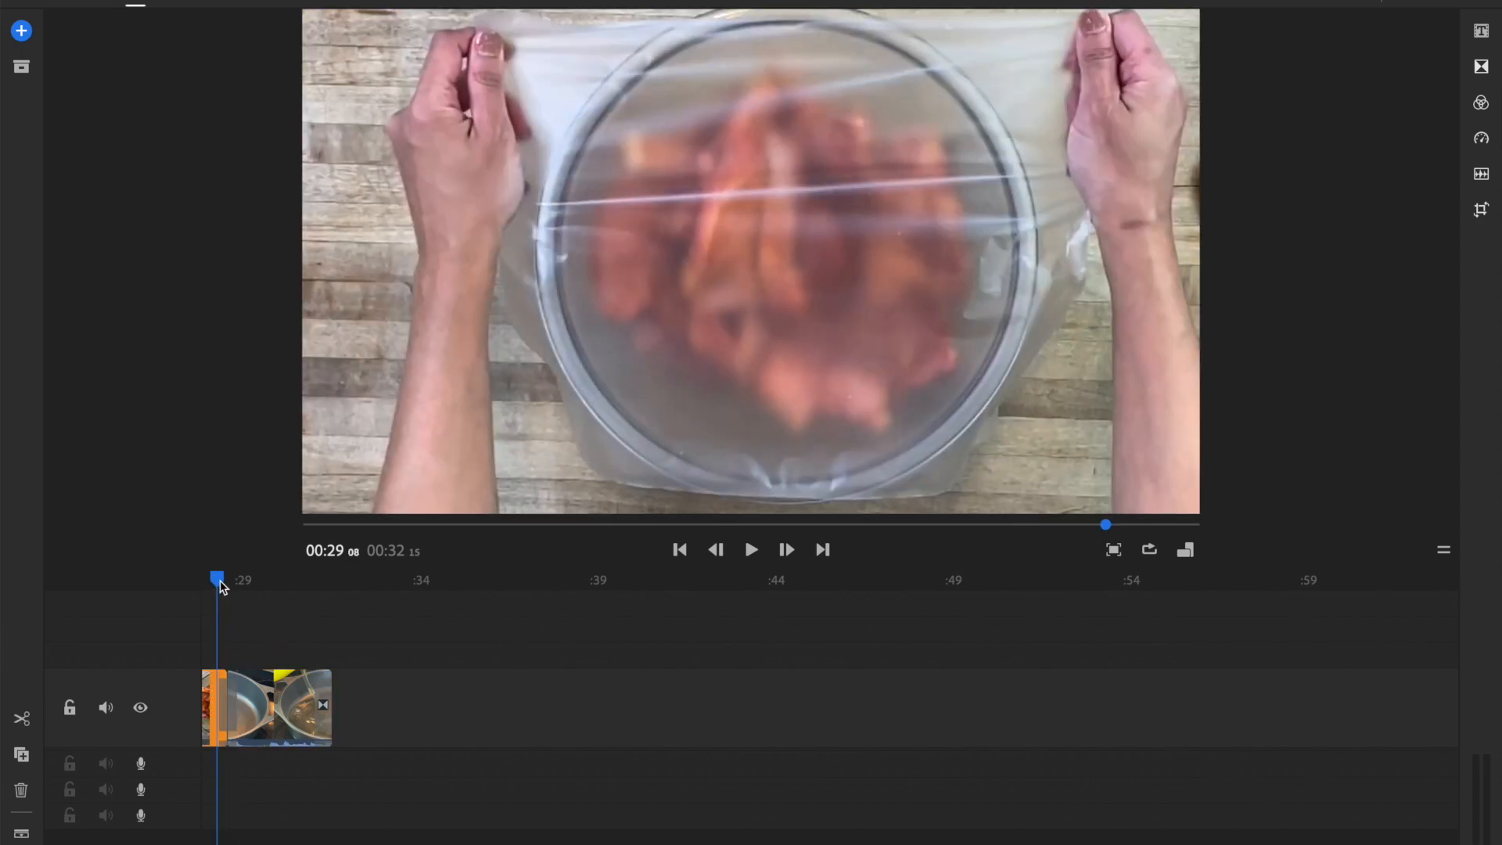
pyautogui.moveTo(220, 579); pyautogui.dragTo(215, 579)
pyautogui.hscroll(-3, 217, 579)
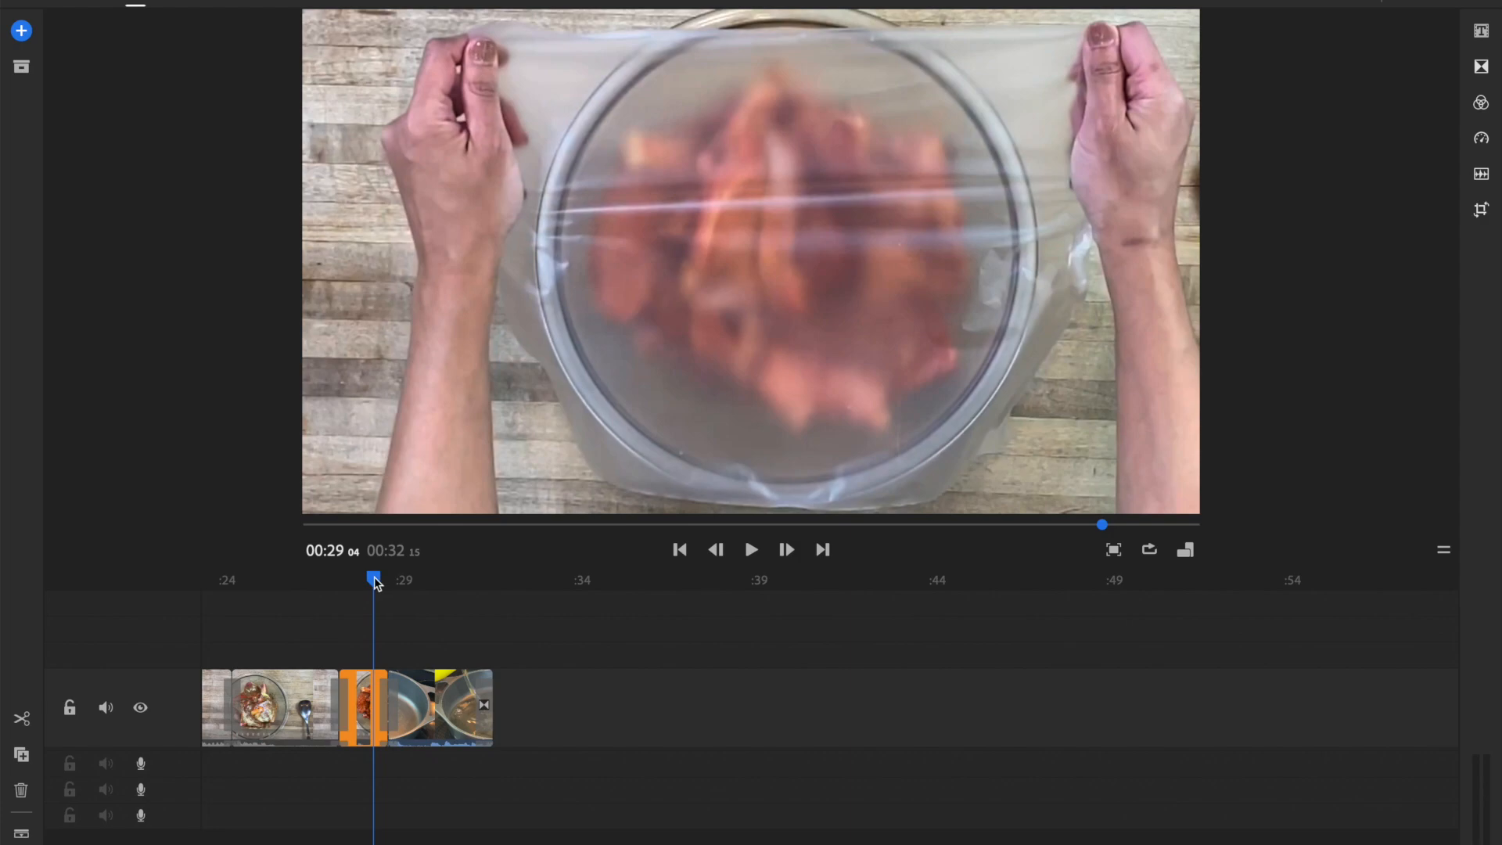
pyautogui.moveTo(374, 583); pyautogui.dragTo(322, 585)
pyautogui.press('space')
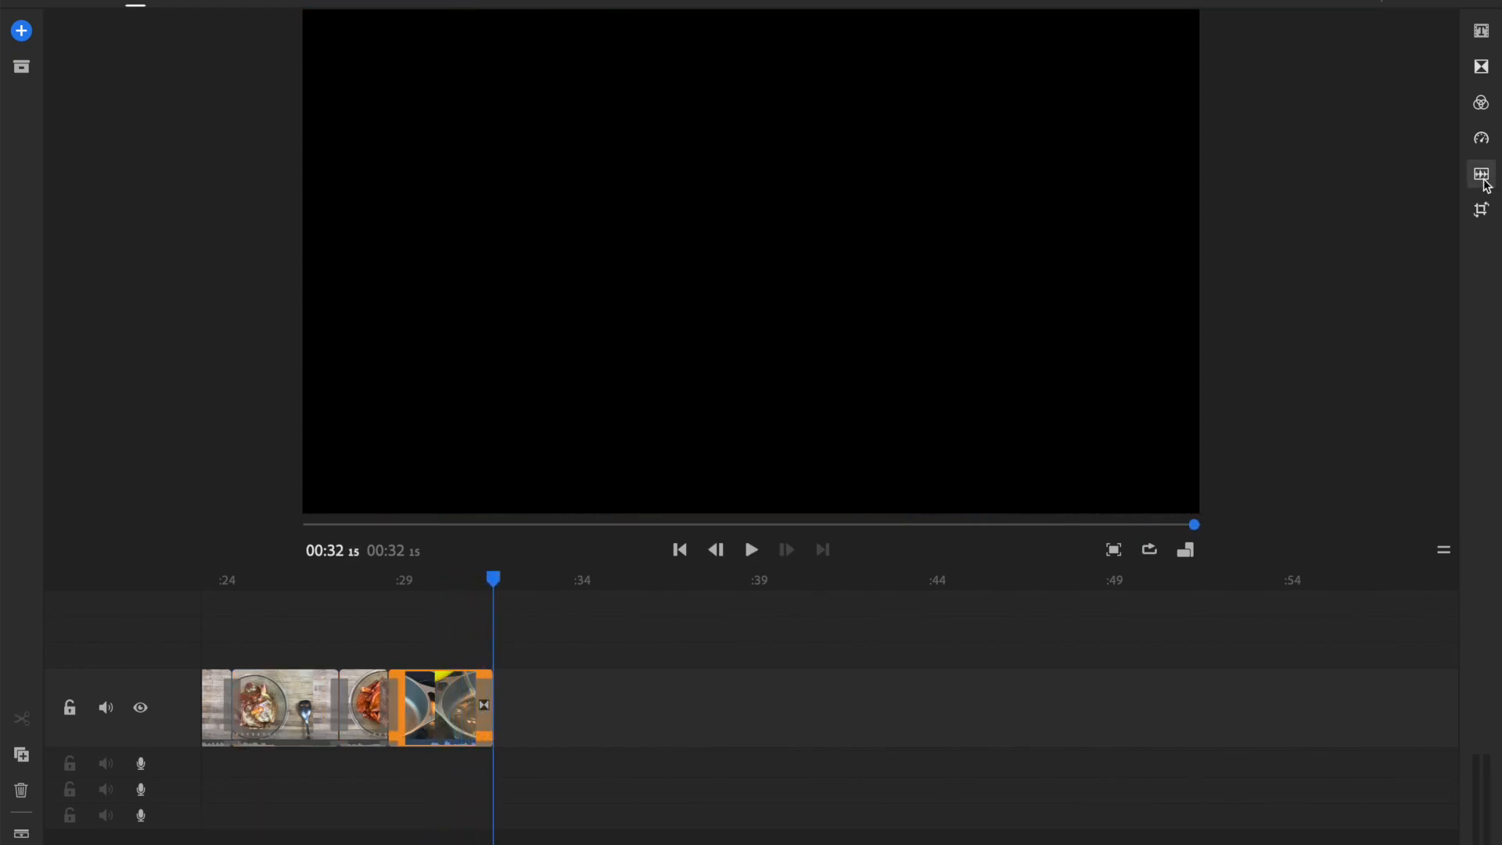
# Mute the oil-pouring clip and replay the sequence from 00:27 20 to the end
pyautogui.click(1482, 174)
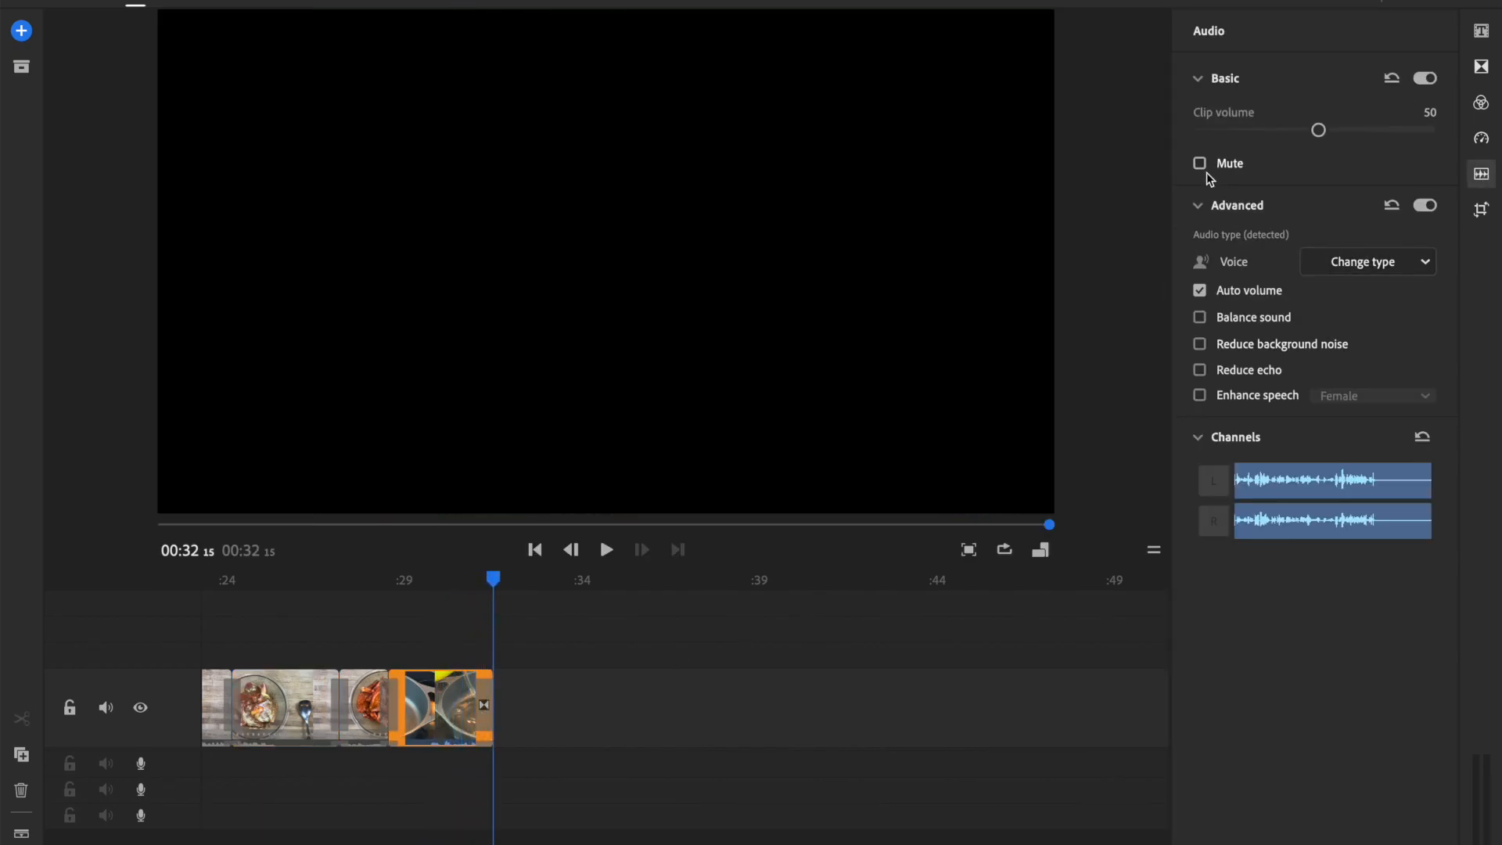
pyautogui.click(1483, 174)
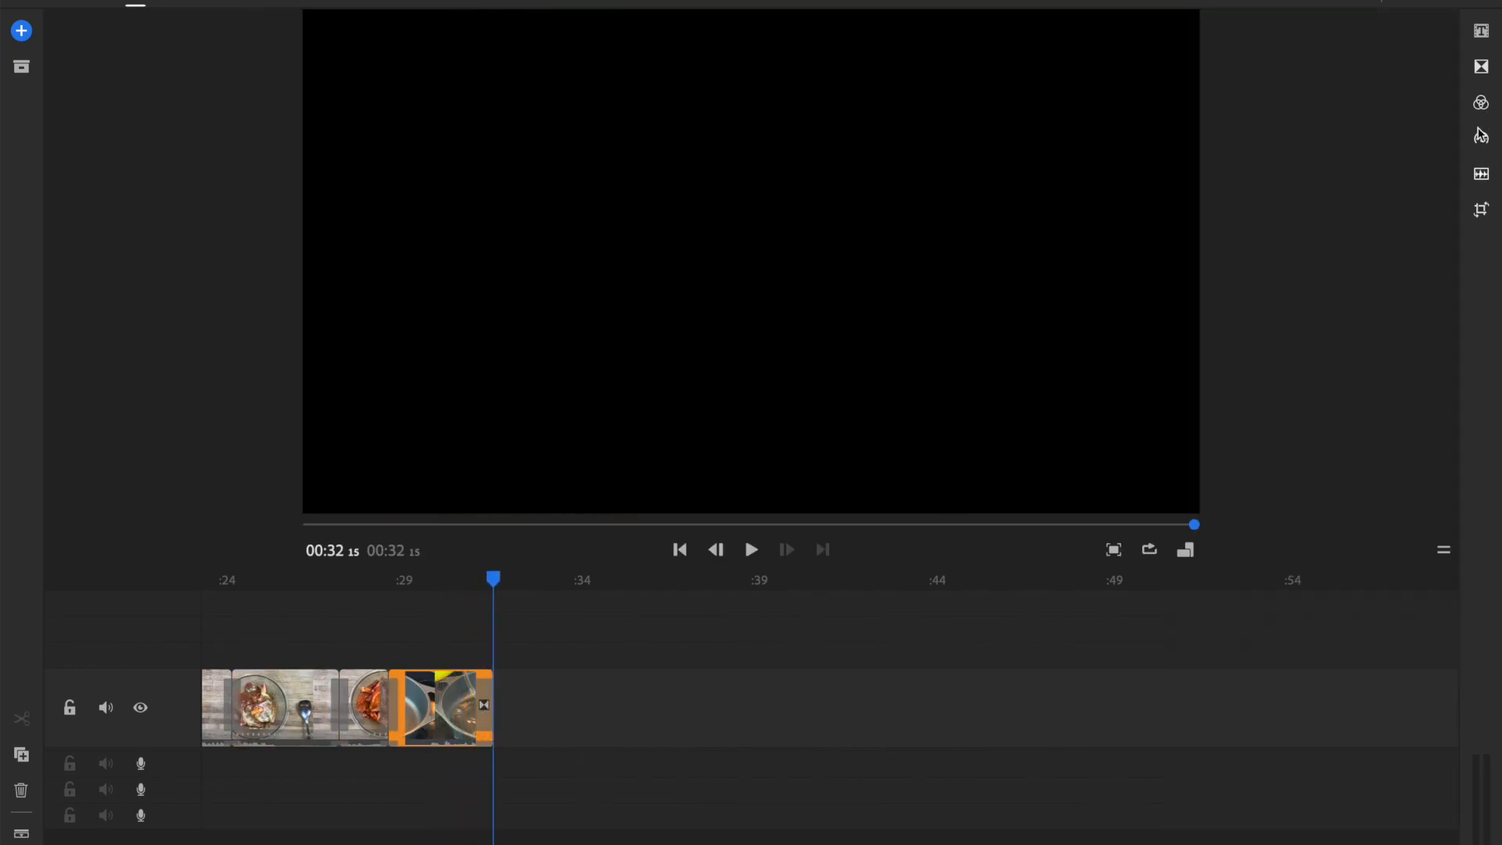
pyautogui.moveTo(494, 580); pyautogui.dragTo(322, 590)
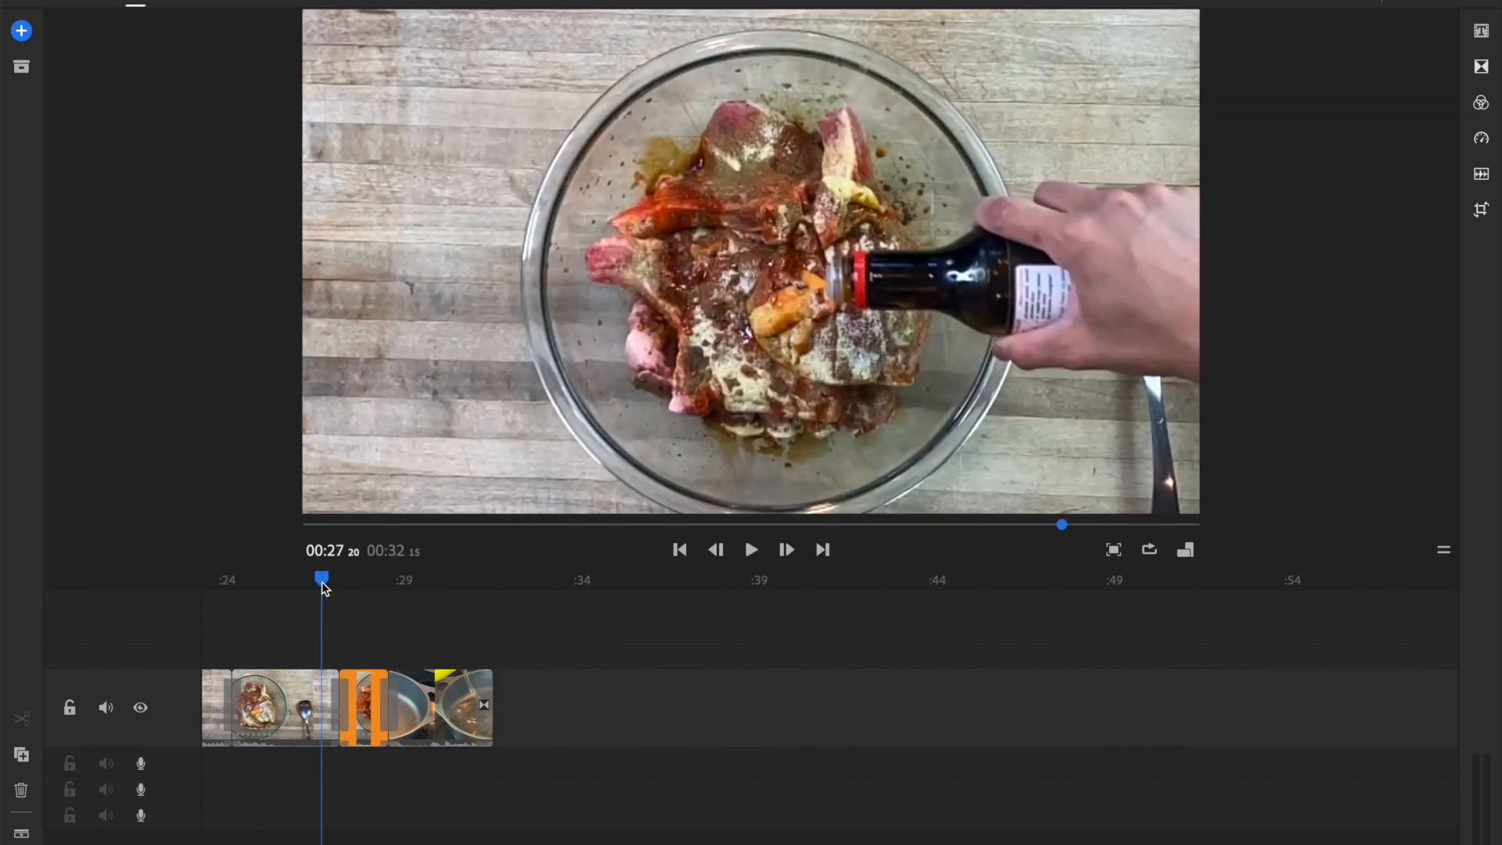
pyautogui.press('space')
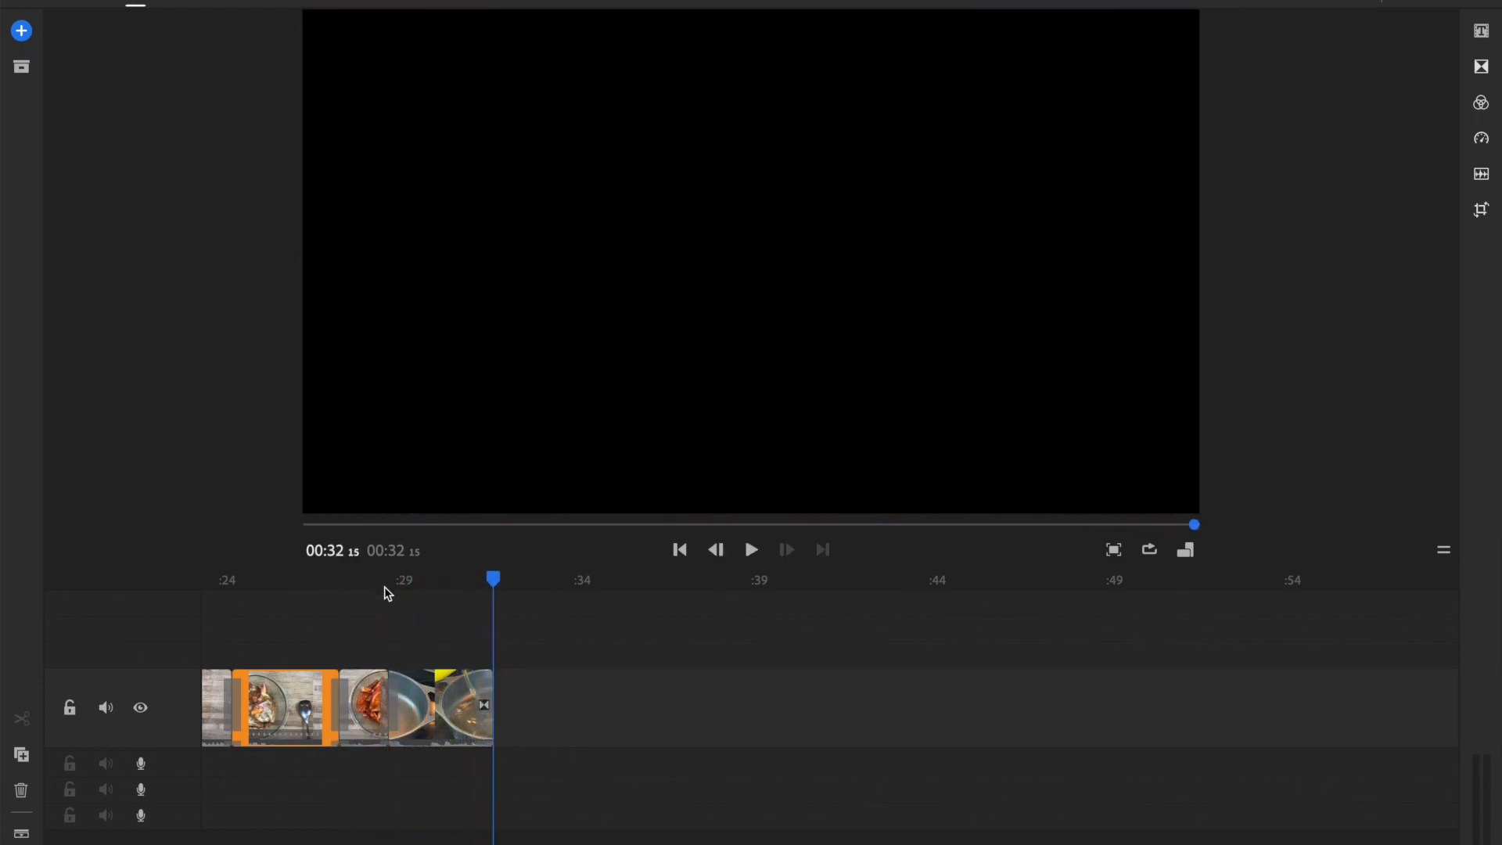
# Set the oil-pouring clip's speed to 245 % from 00:30 24 to its end, then play the result from the wrapping clip
pyautogui.click(446, 675)
pyautogui.moveTo(444, 577); pyautogui.dragTo(434, 606)
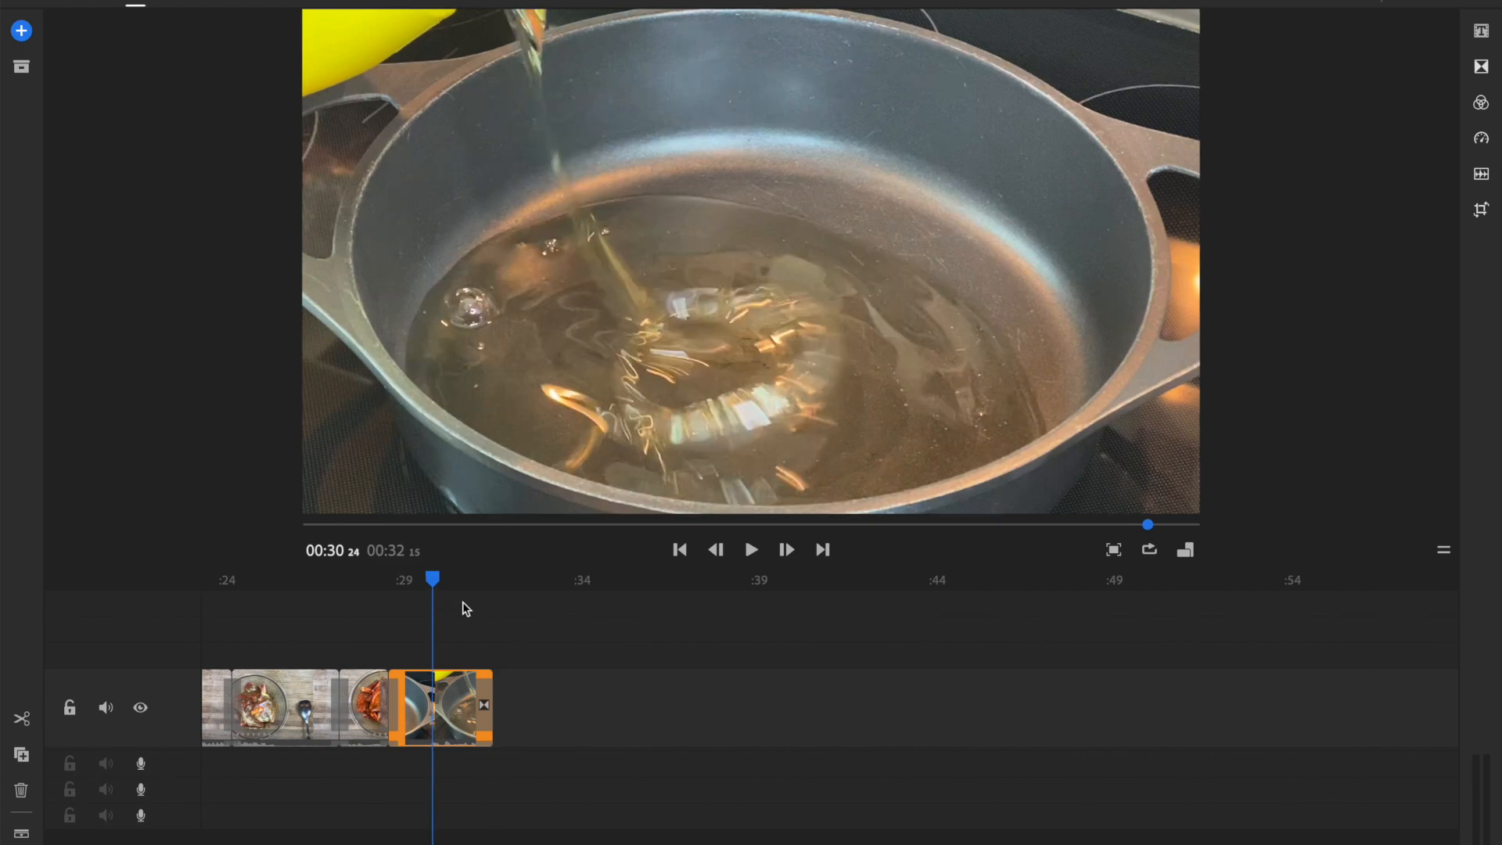
pyautogui.click(1479, 138)
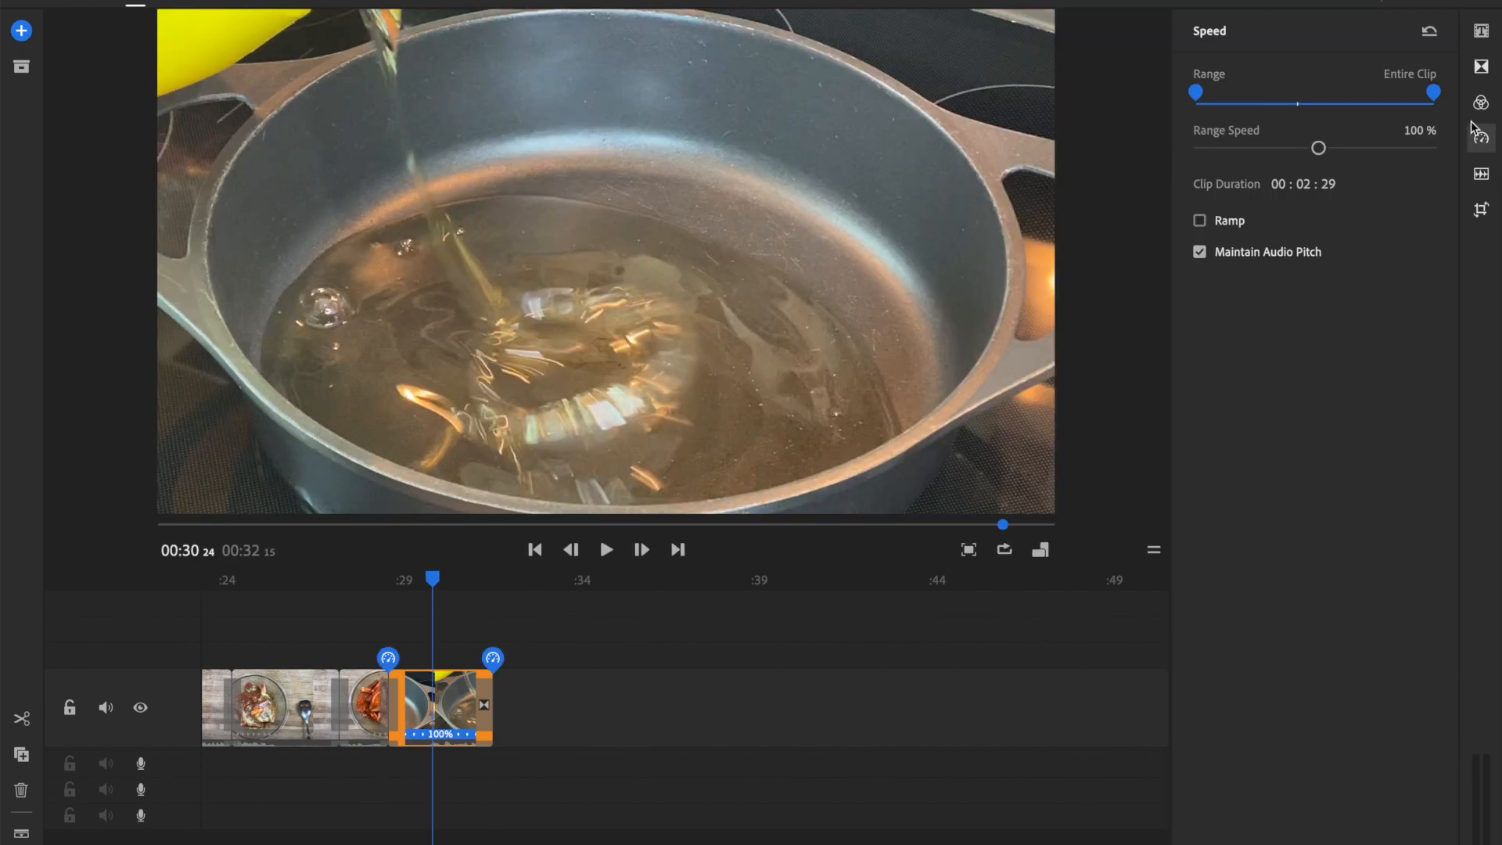
pyautogui.moveTo(1197, 94); pyautogui.dragTo(1297, 94)
pyautogui.moveTo(1318, 150); pyautogui.dragTo(1360, 156)
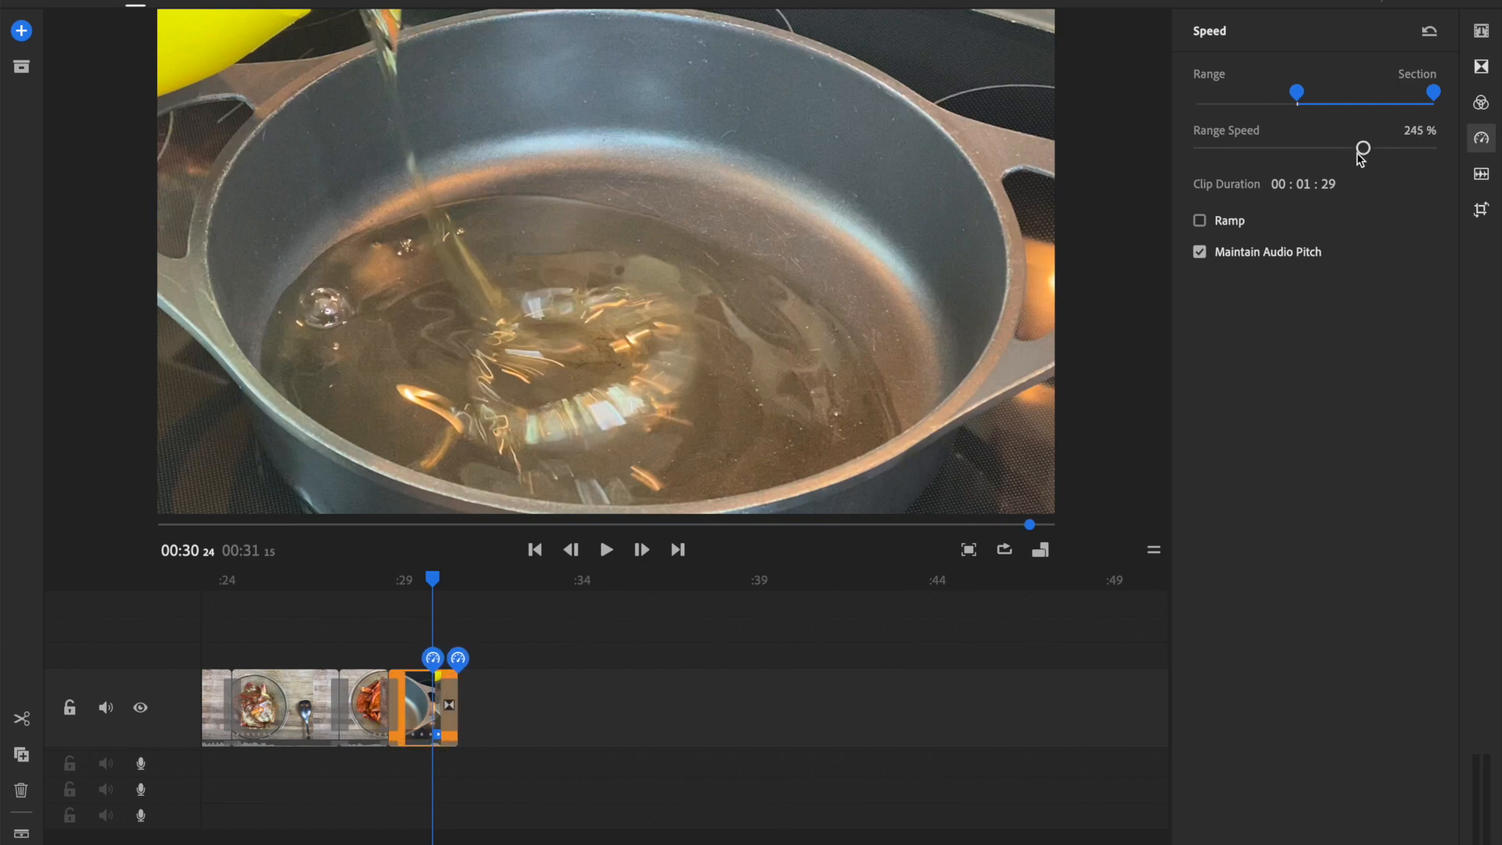
pyautogui.click(1481, 138)
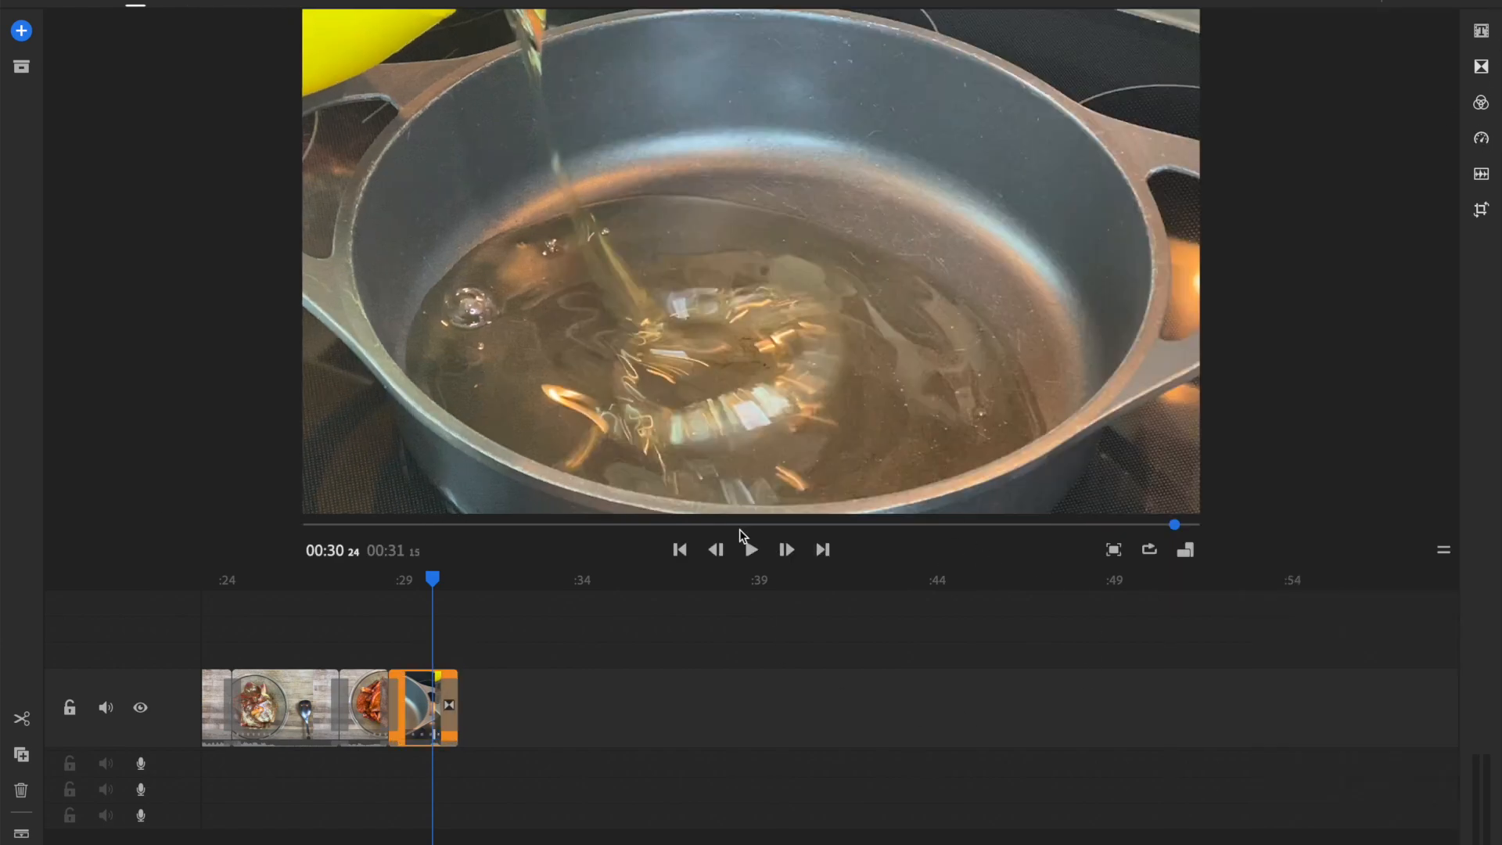
pyautogui.click(369, 593)
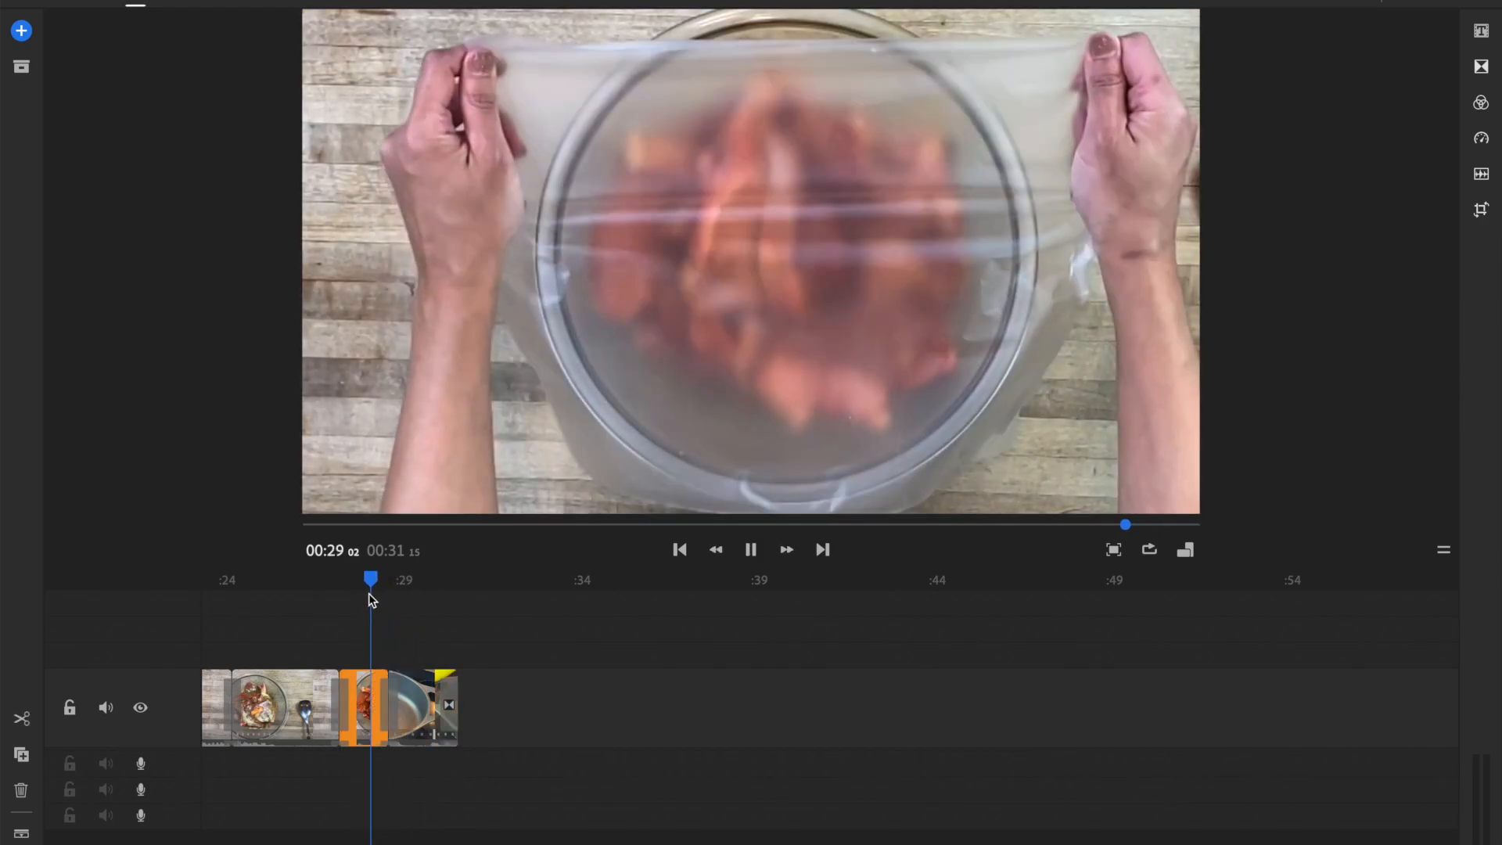
pyautogui.press('space')
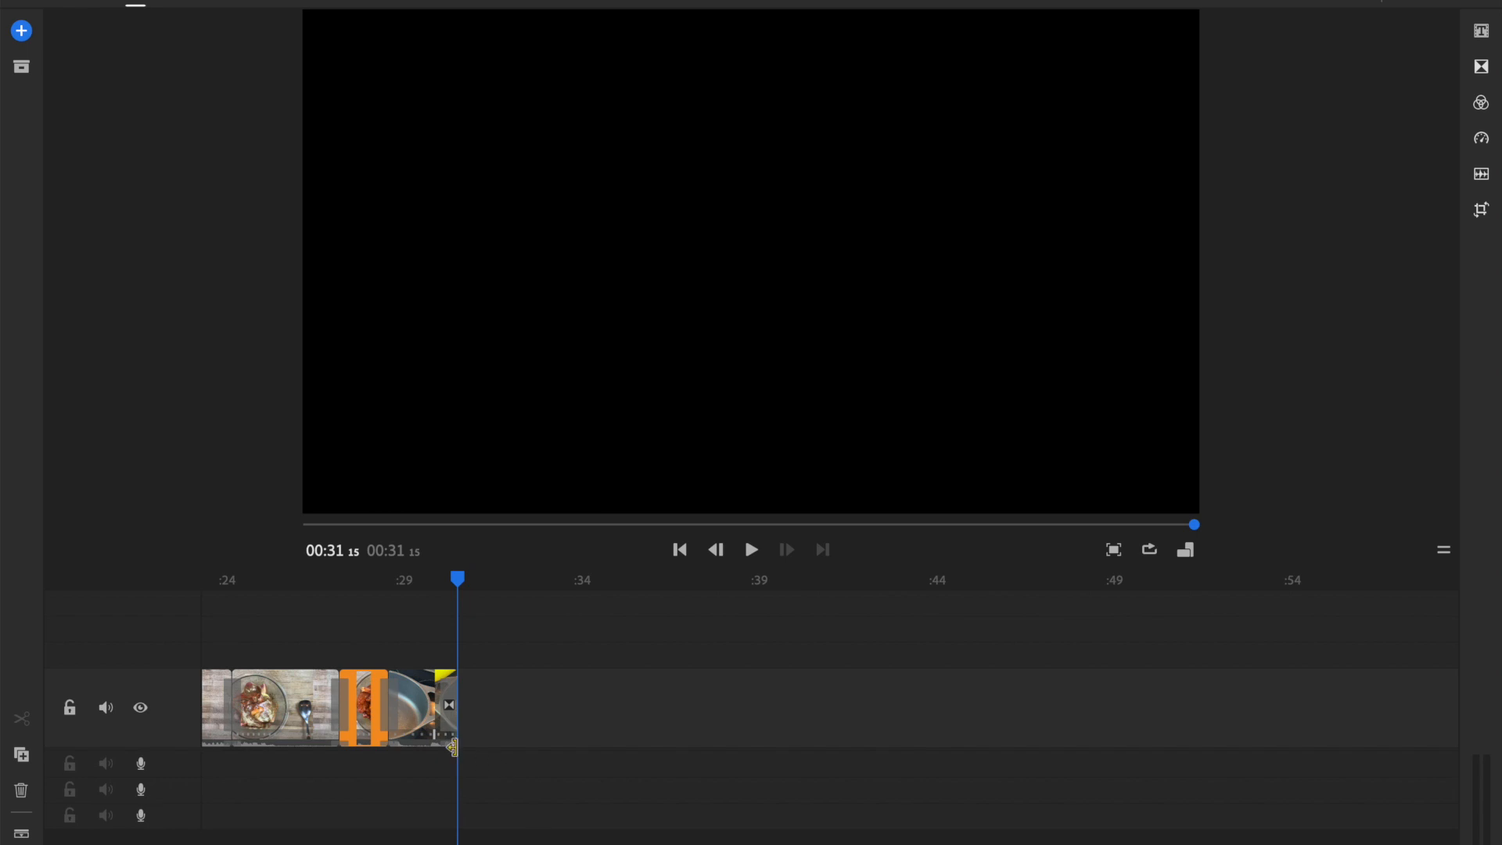
# Add IMG_1522 from the Chuletas cooking folder to the video track directly after the oil-pouring clip
pyautogui.click(21, 31)
pyautogui.click(192, 63)
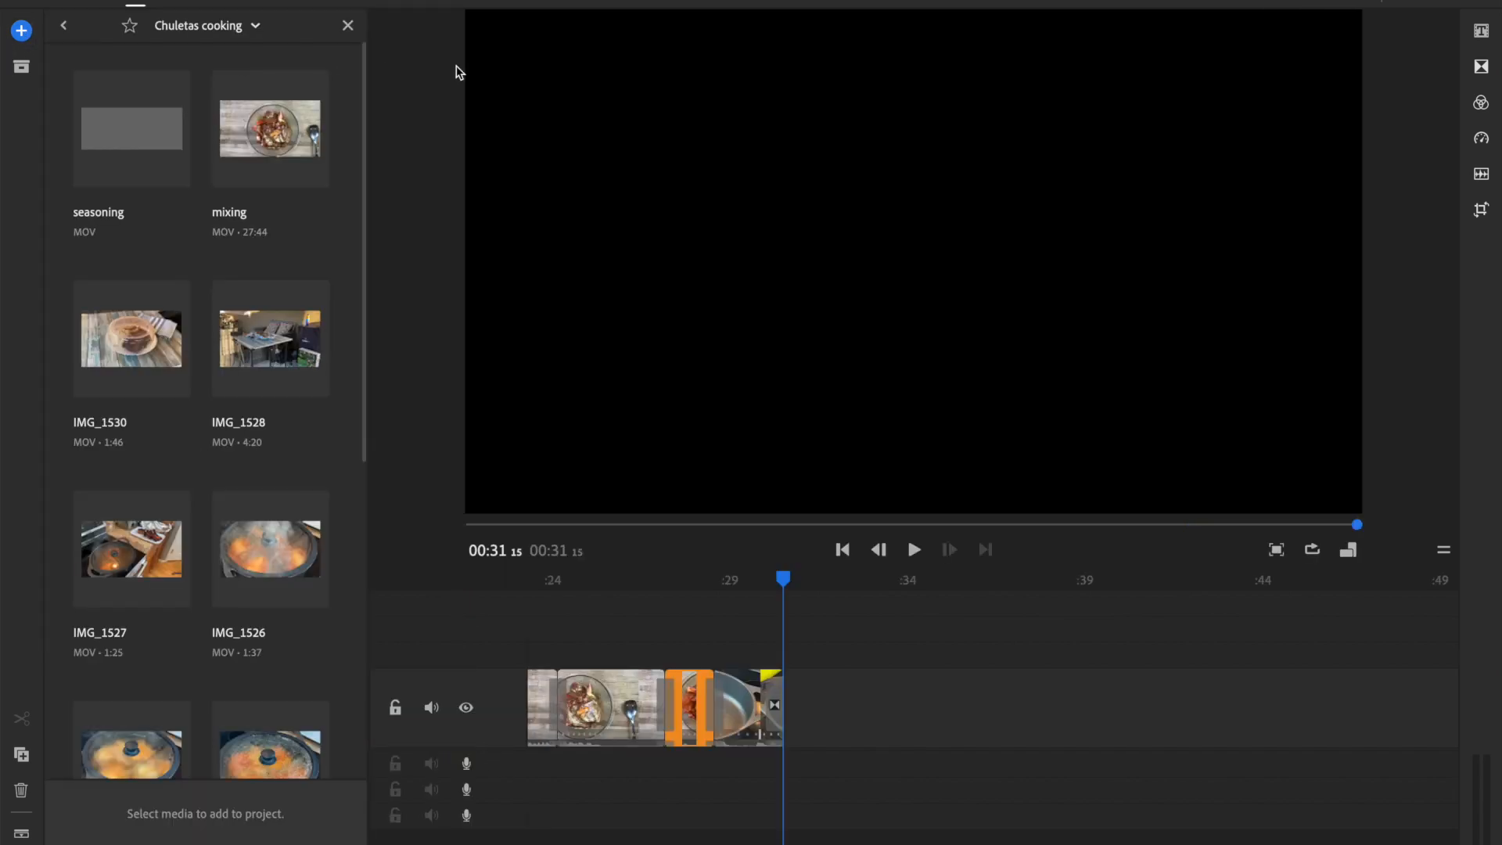
pyautogui.scroll(-5, 142, 603)
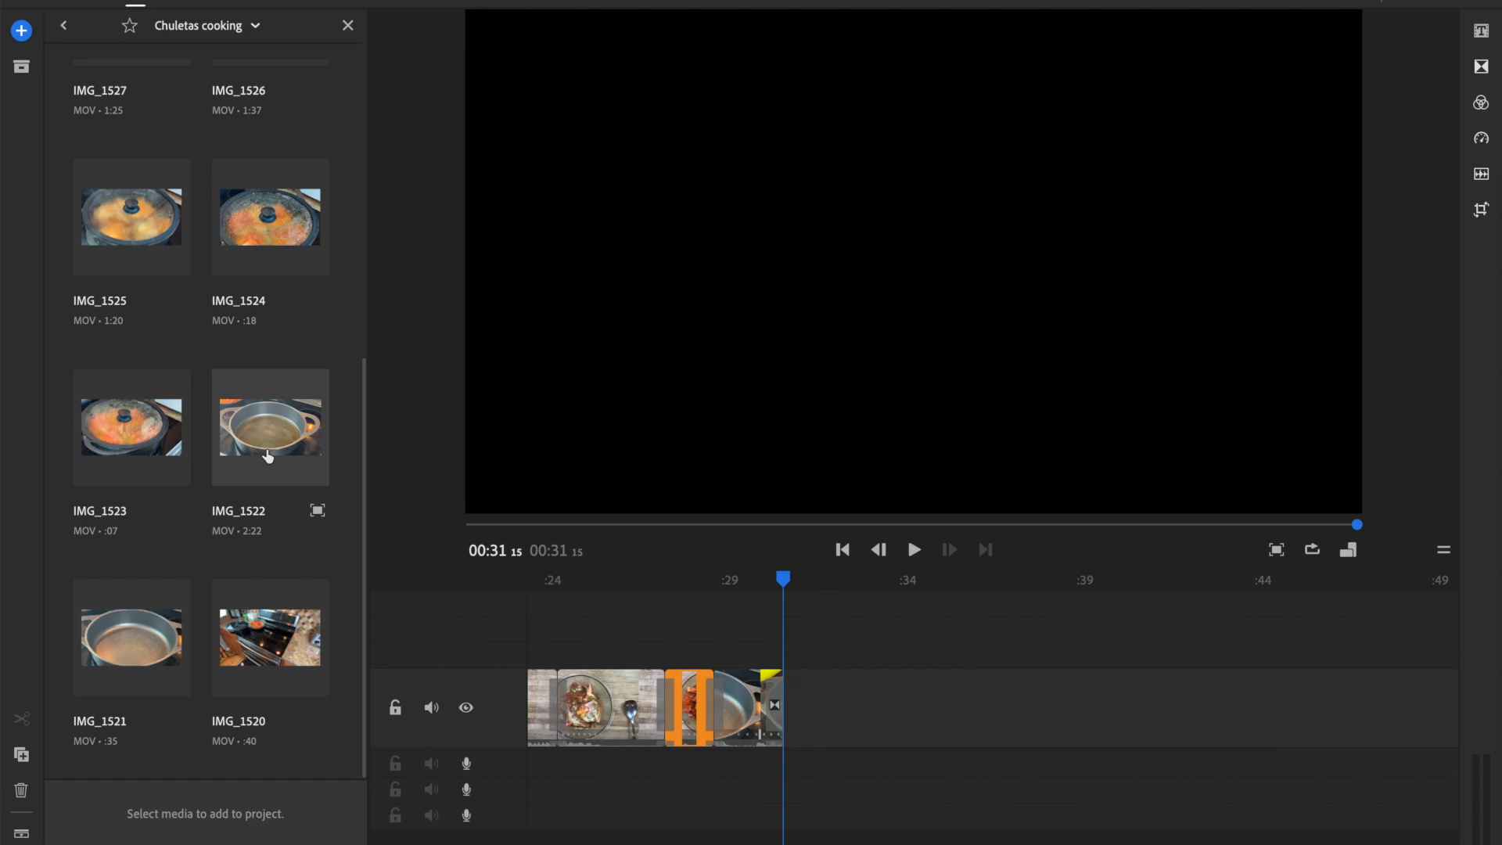
pyautogui.click(267, 457)
pyautogui.moveTo(267, 457); pyautogui.dragTo(724, 640)
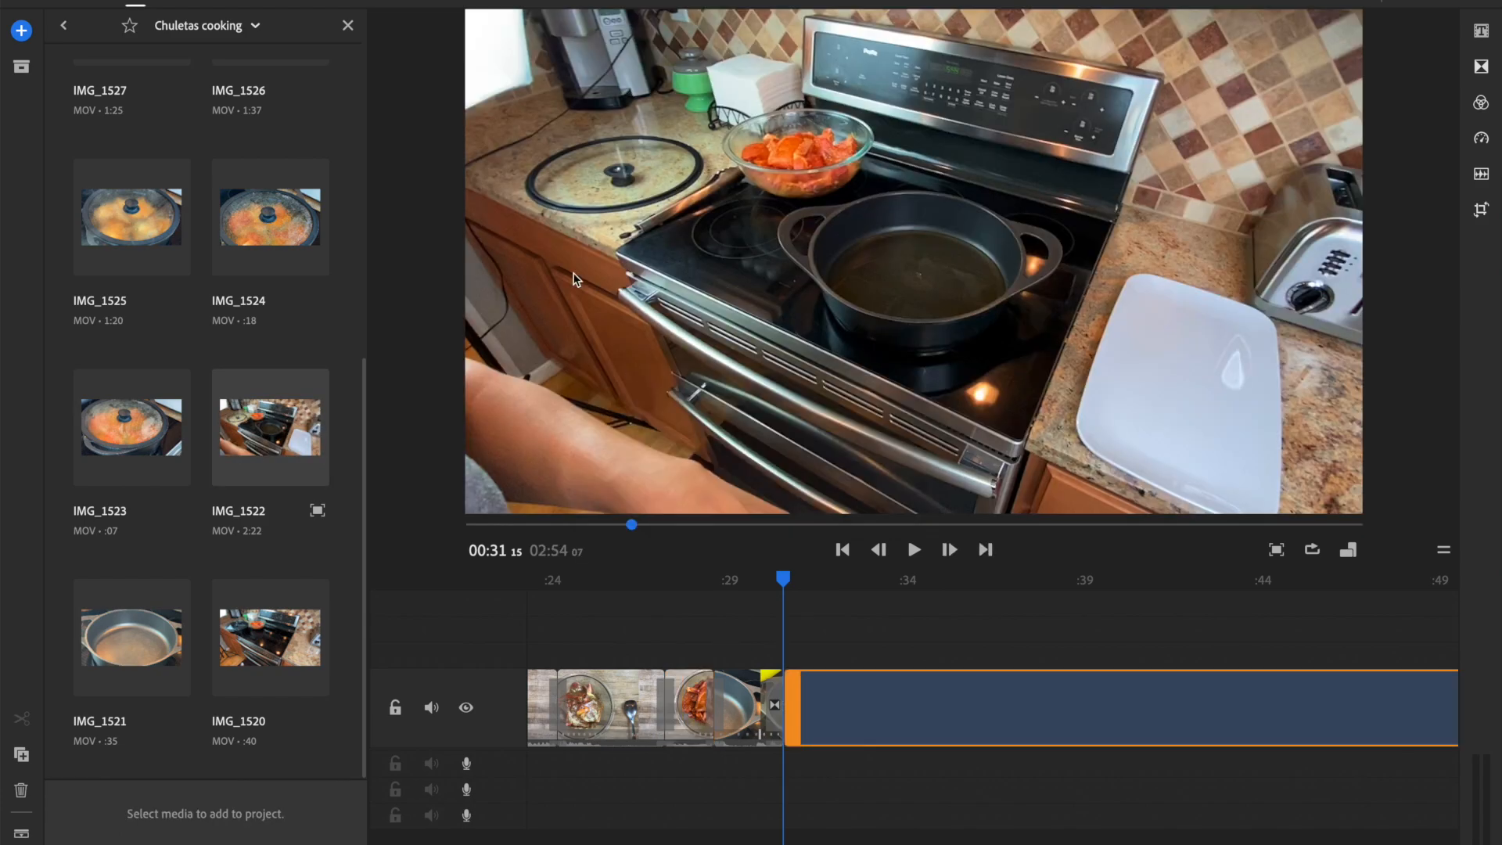
# Scrub through IMG_1522 on the timeline to find where the first pork chop goes into the pan
pyautogui.click(347, 25)
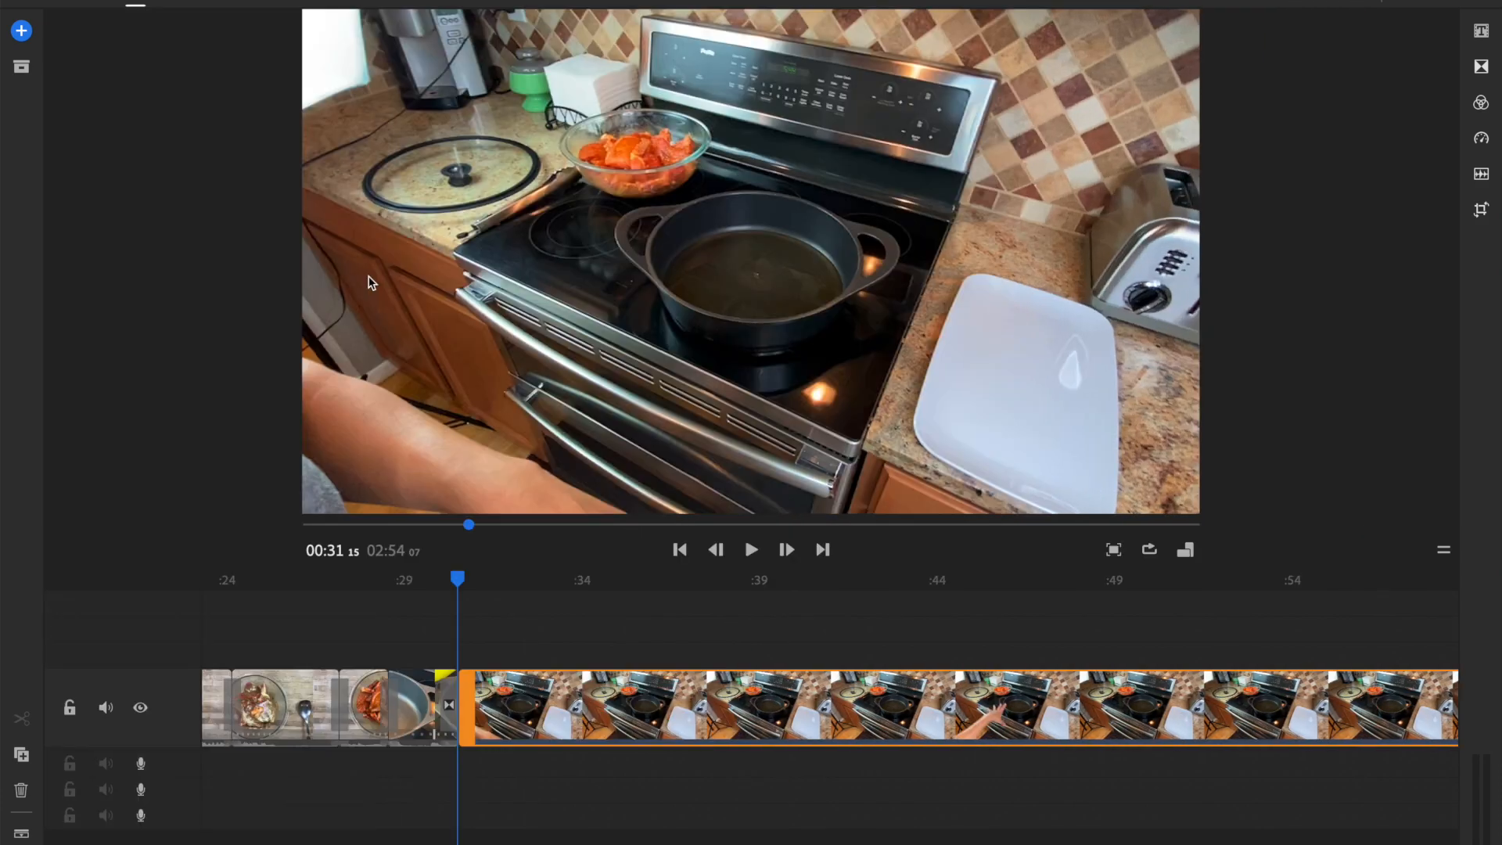
pyautogui.moveTo(459, 585); pyautogui.dragTo(1155, 616)
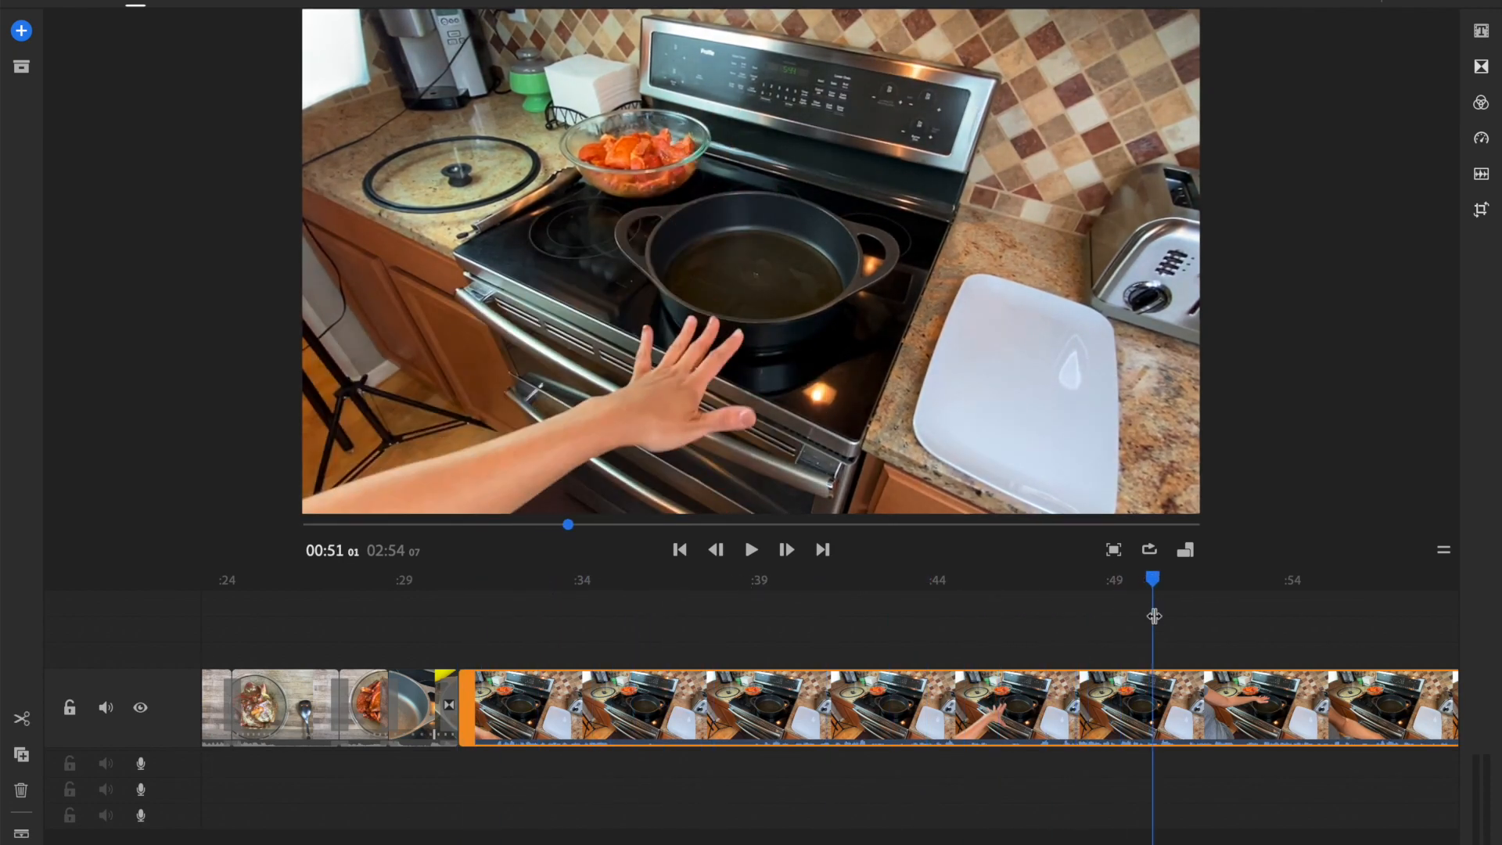
pyautogui.hscroll(5, 1189, 665)
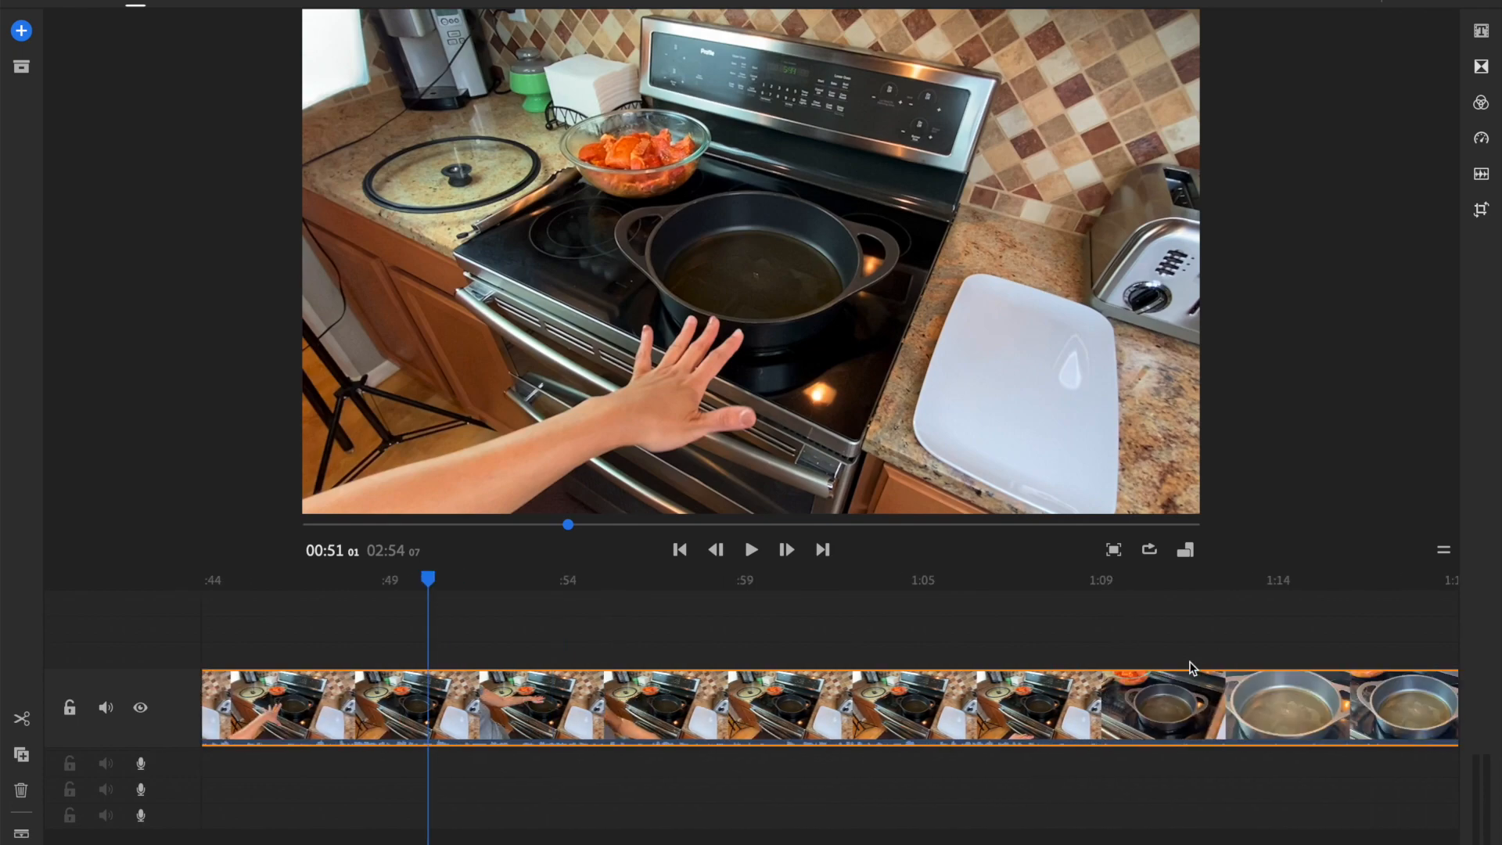
pyautogui.moveTo(429, 580); pyautogui.dragTo(1132, 624)
pyautogui.hscroll(3, 1047, 661)
pyautogui.moveTo(817, 588); pyautogui.dragTo(1203, 636)
pyautogui.hscroll(6, 1202, 636)
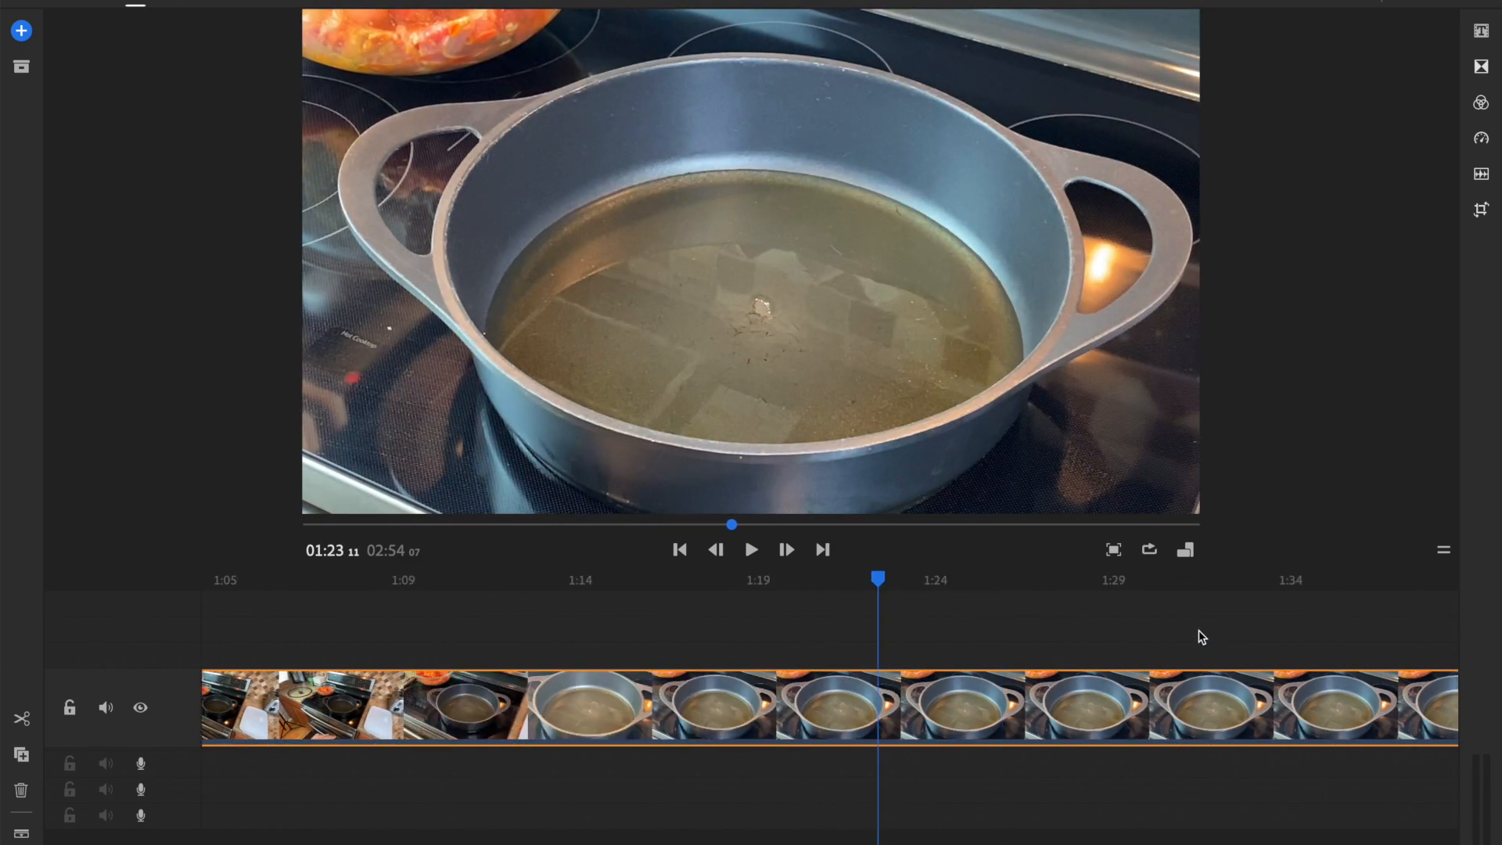
pyautogui.moveTo(588, 585); pyautogui.dragTo(1260, 637)
pyautogui.hscroll(3, 1260, 637)
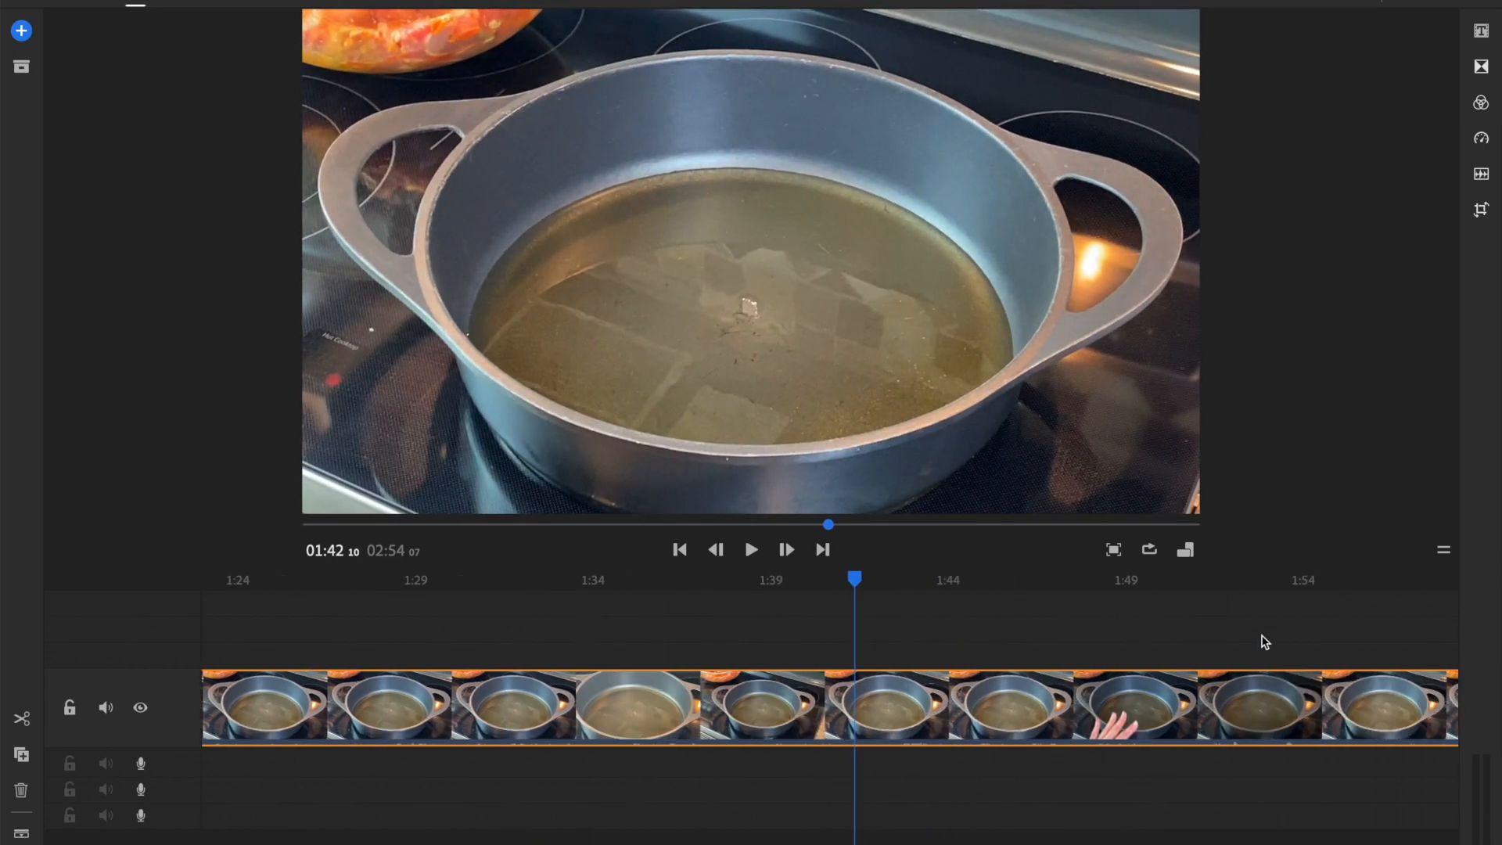
pyautogui.moveTo(857, 583); pyautogui.dragTo(1361, 657)
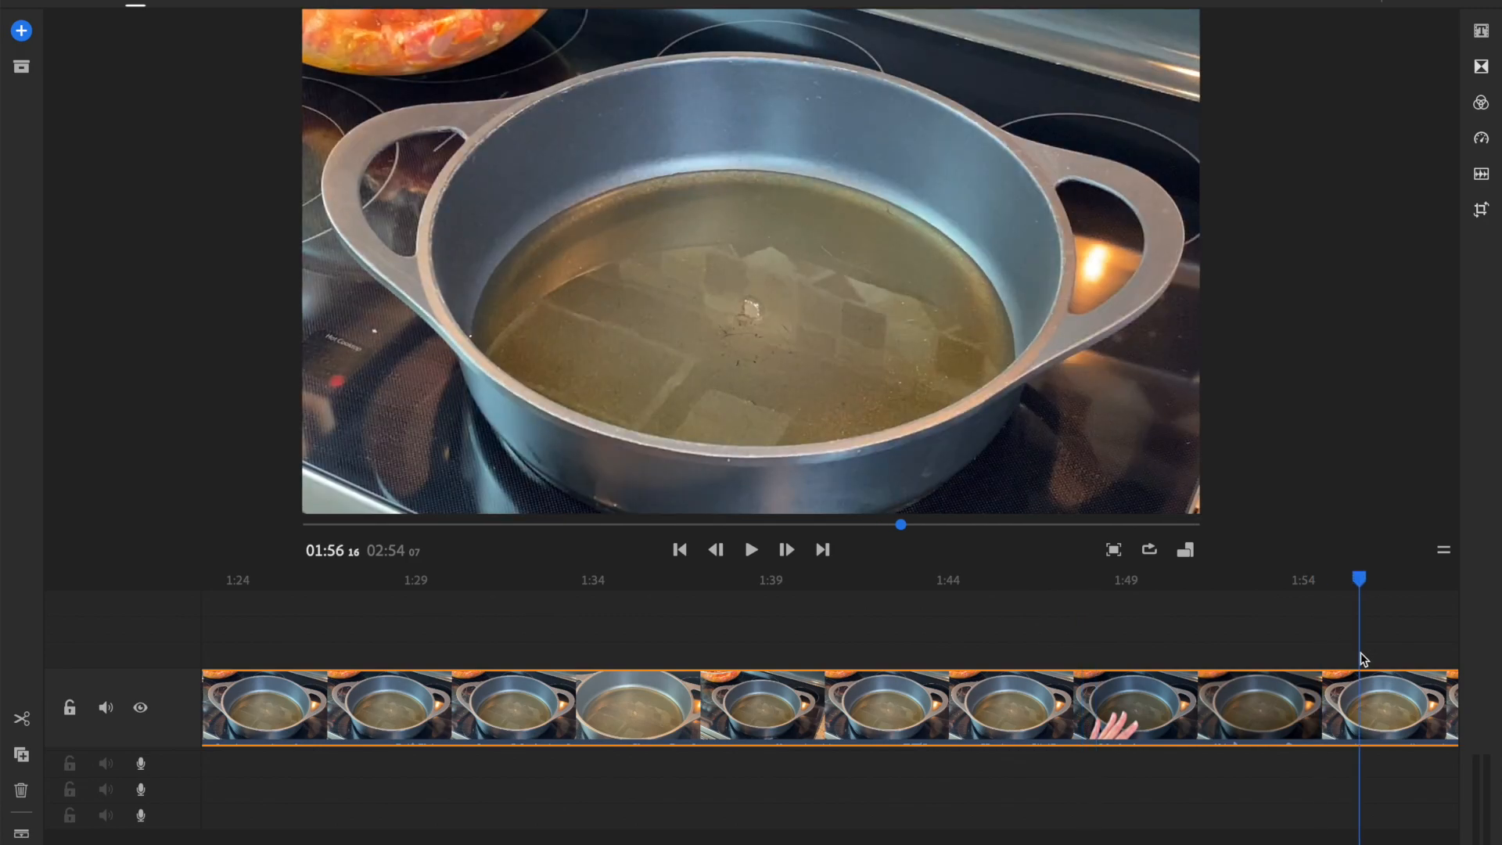
pyautogui.hscroll(3, 1279, 630)
pyautogui.hscroll(12, 1279, 632)
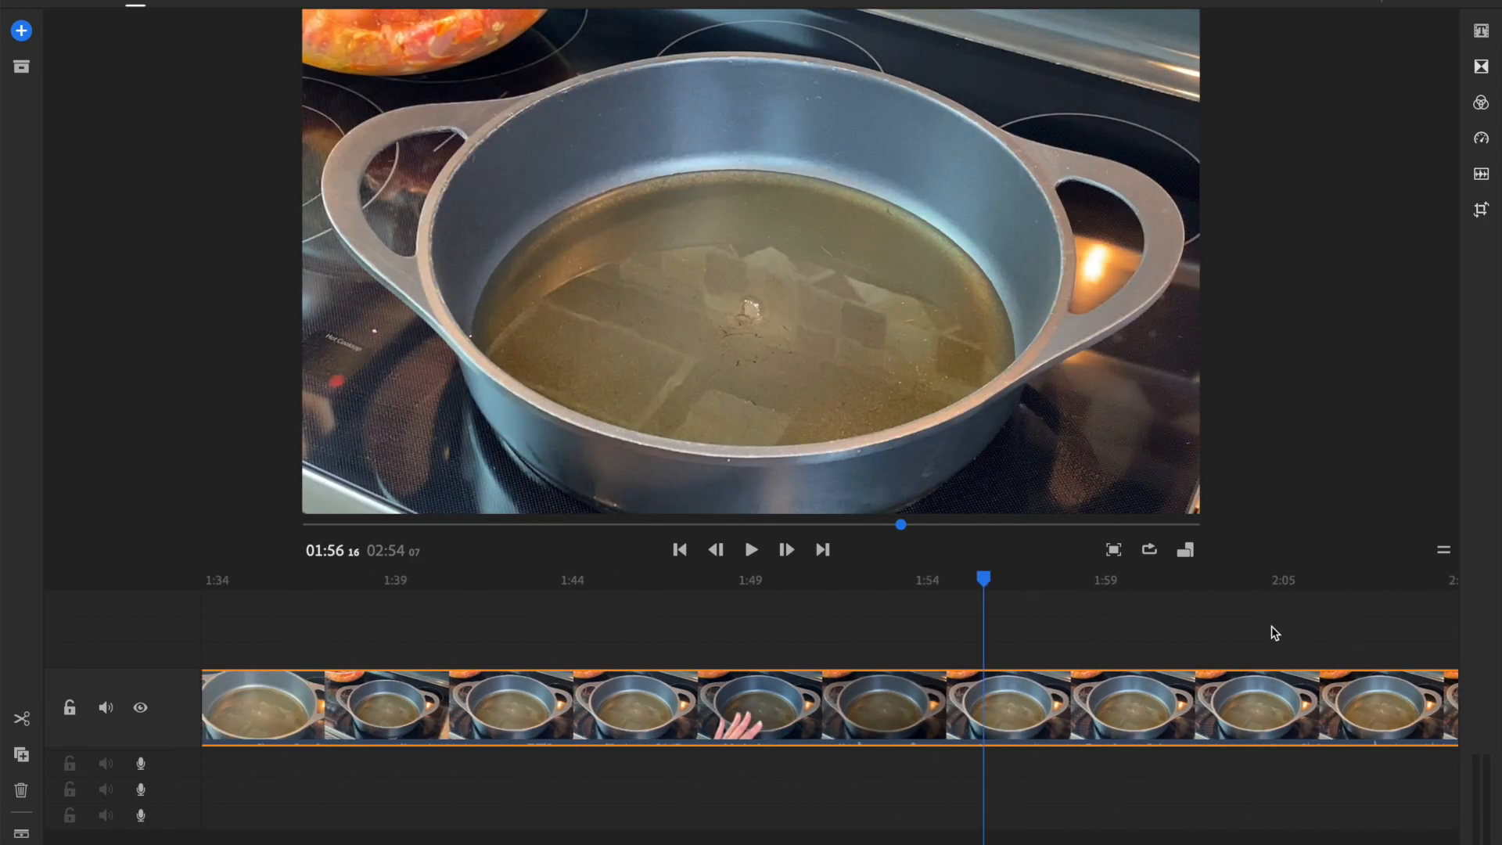
pyautogui.hscroll(-3, 1273, 630)
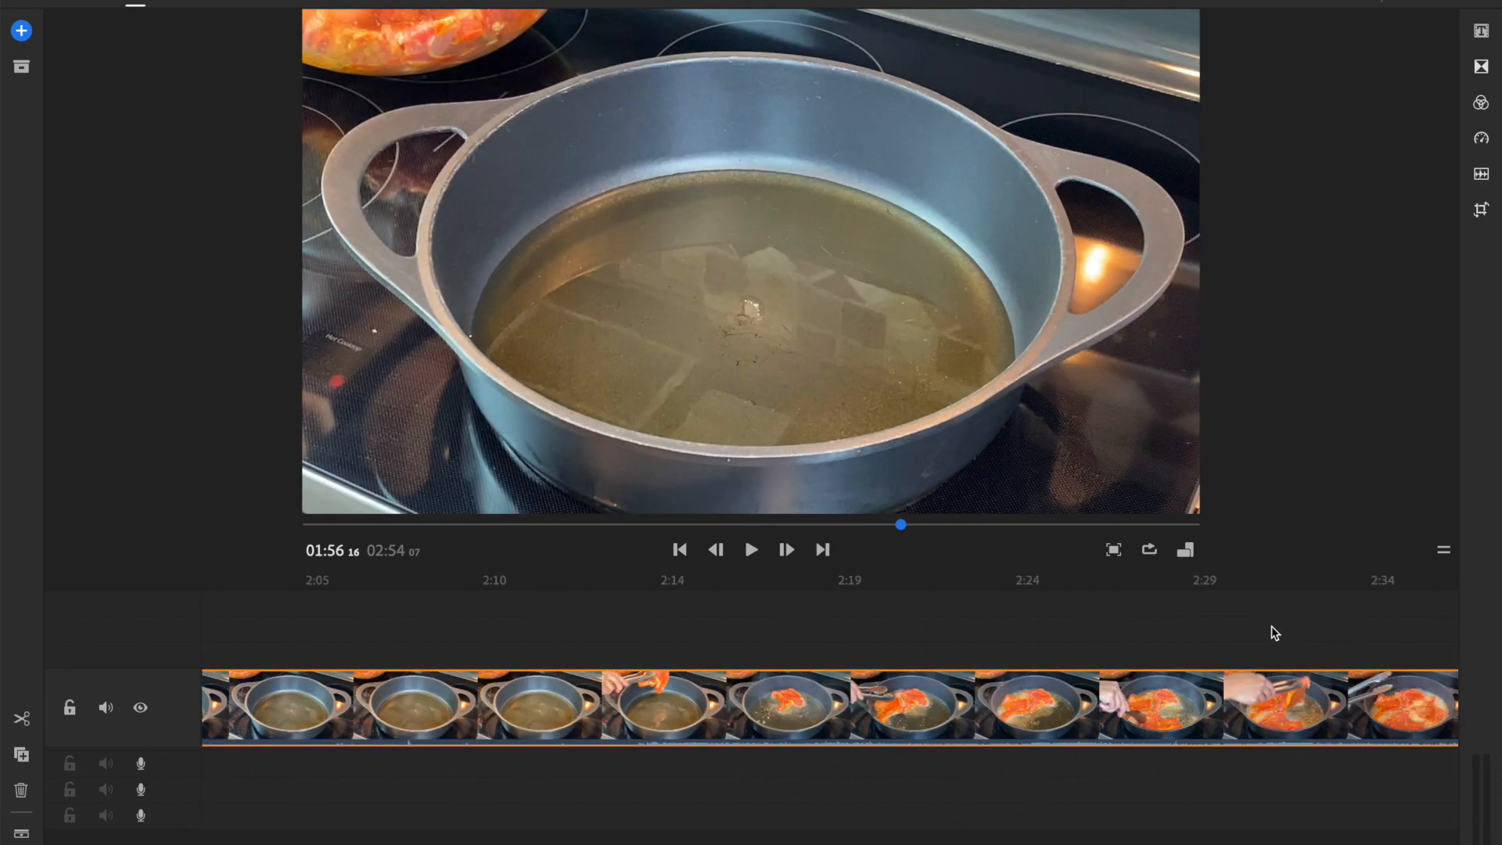
# Split IMG_1522 at 02:11 22, just before the meat enters the pan, and delete everything before the split
pyautogui.click(632, 644)
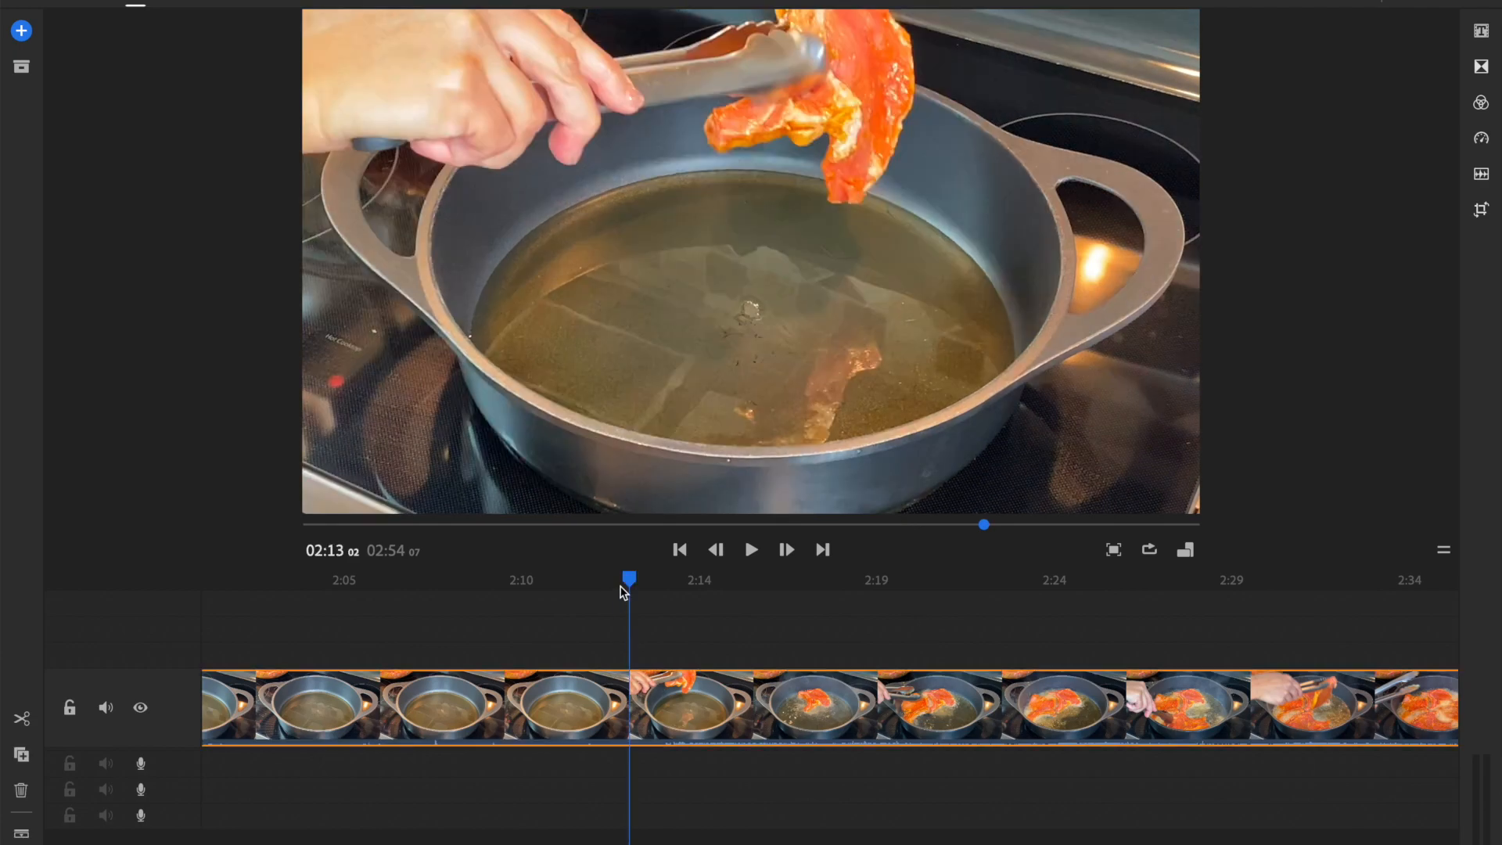
pyautogui.moveTo(605, 587)
pyautogui.mouseDown()
pyautogui.moveTo(561, 594)
pyautogui.moveTo(597, 595)
pyautogui.moveTo(580, 600)
pyautogui.mouseUp()
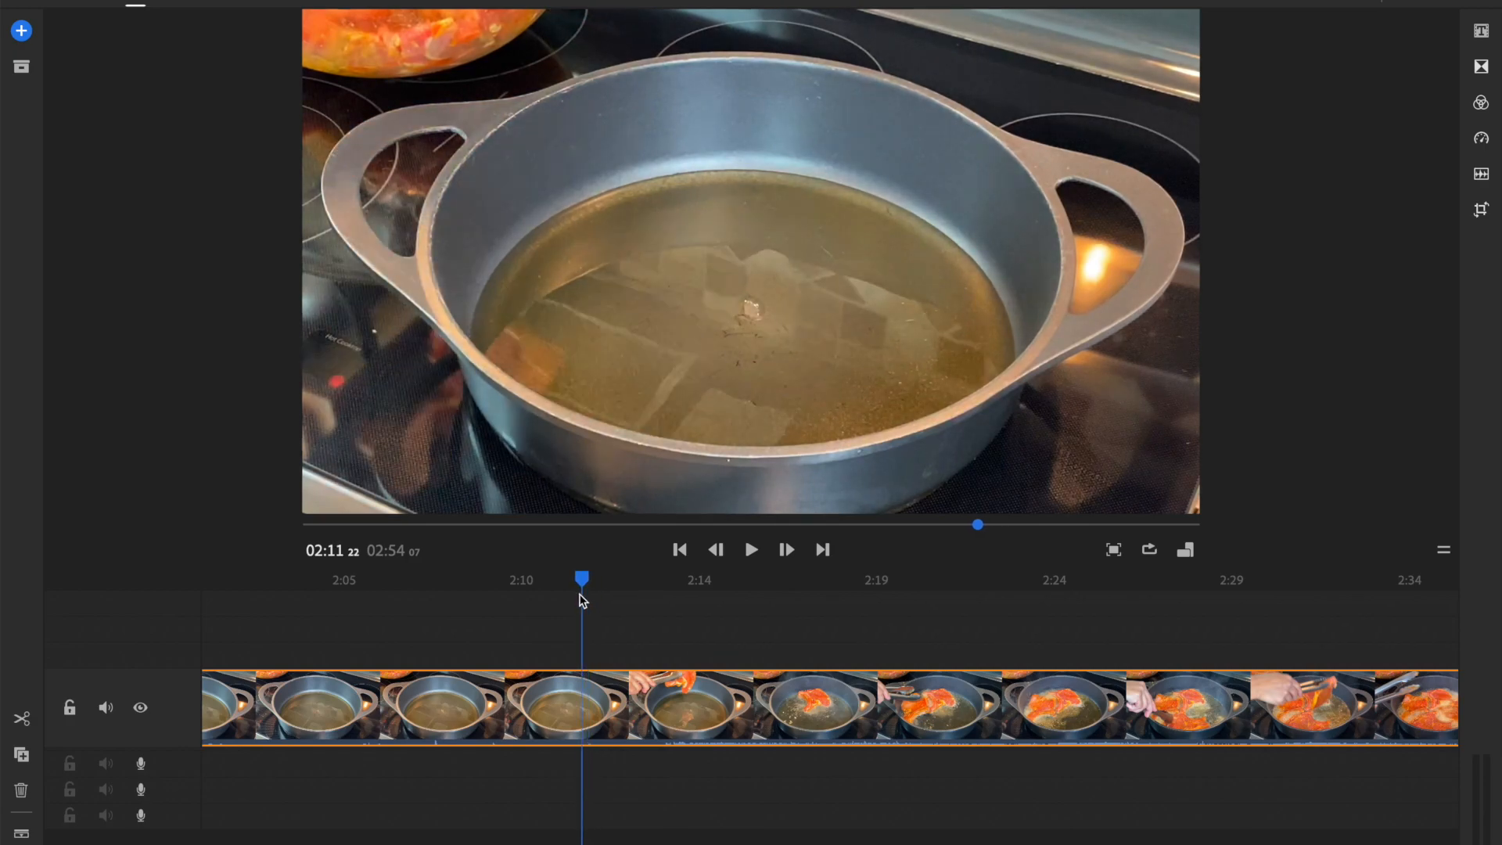
pyautogui.click(21, 718)
pyautogui.click(382, 709)
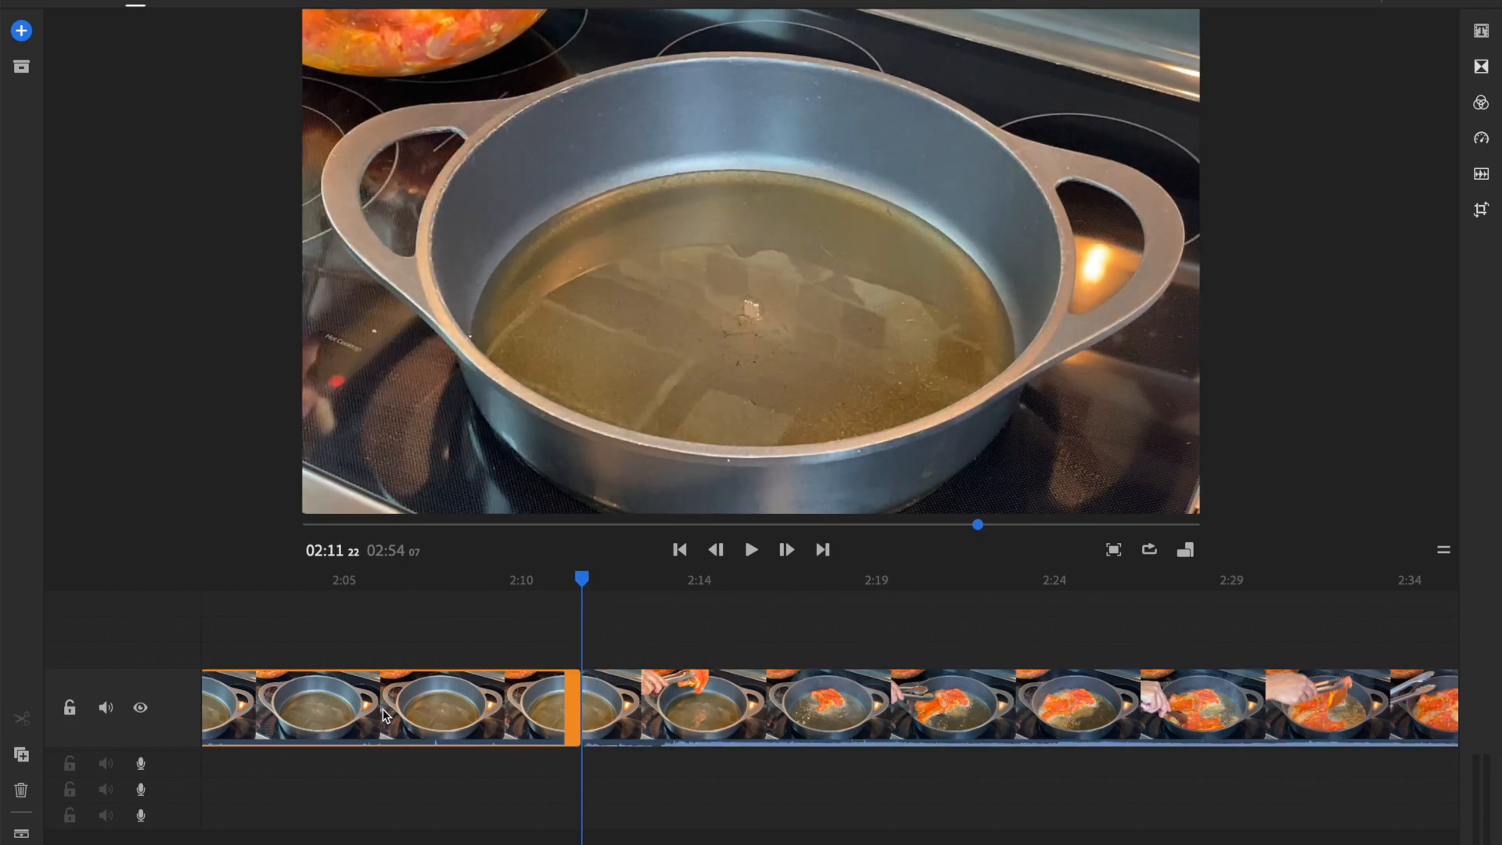
pyautogui.press('Delete')
# Mute the trimmed frying clip
pyautogui.click(979, 692)
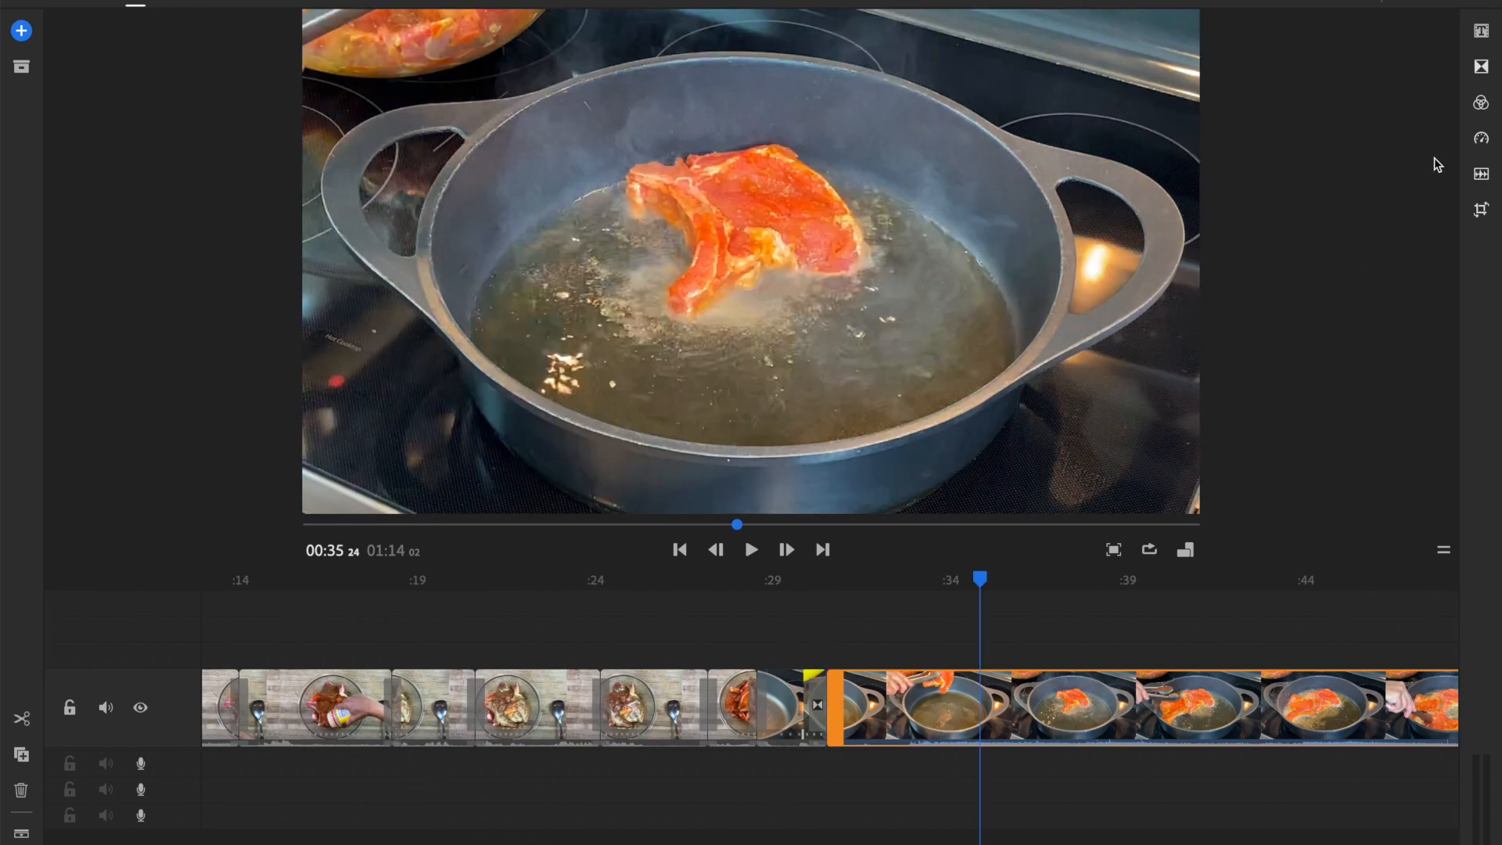
pyautogui.click(1482, 175)
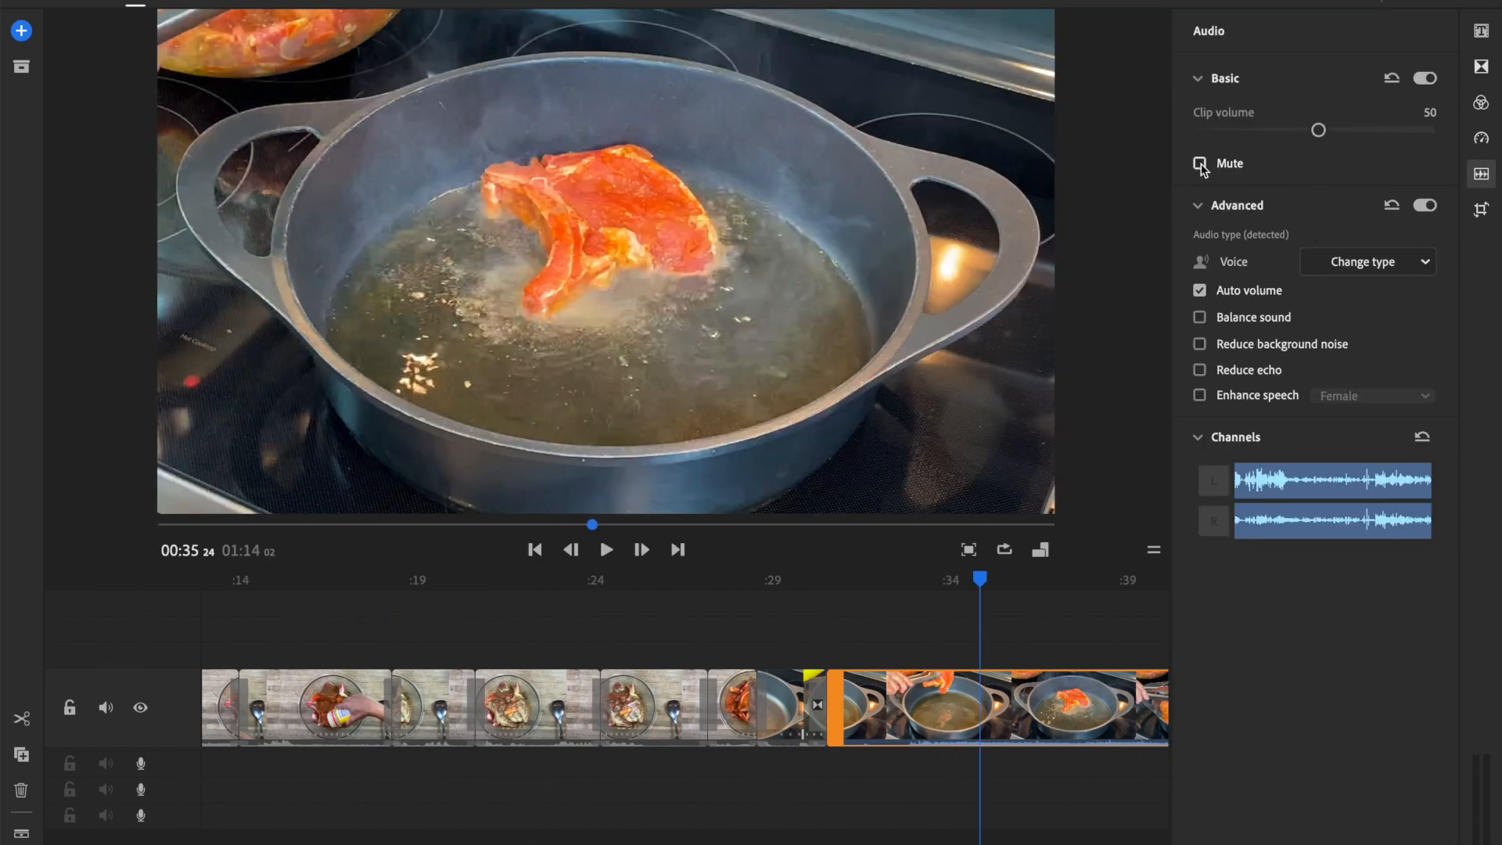
pyautogui.click(1482, 175)
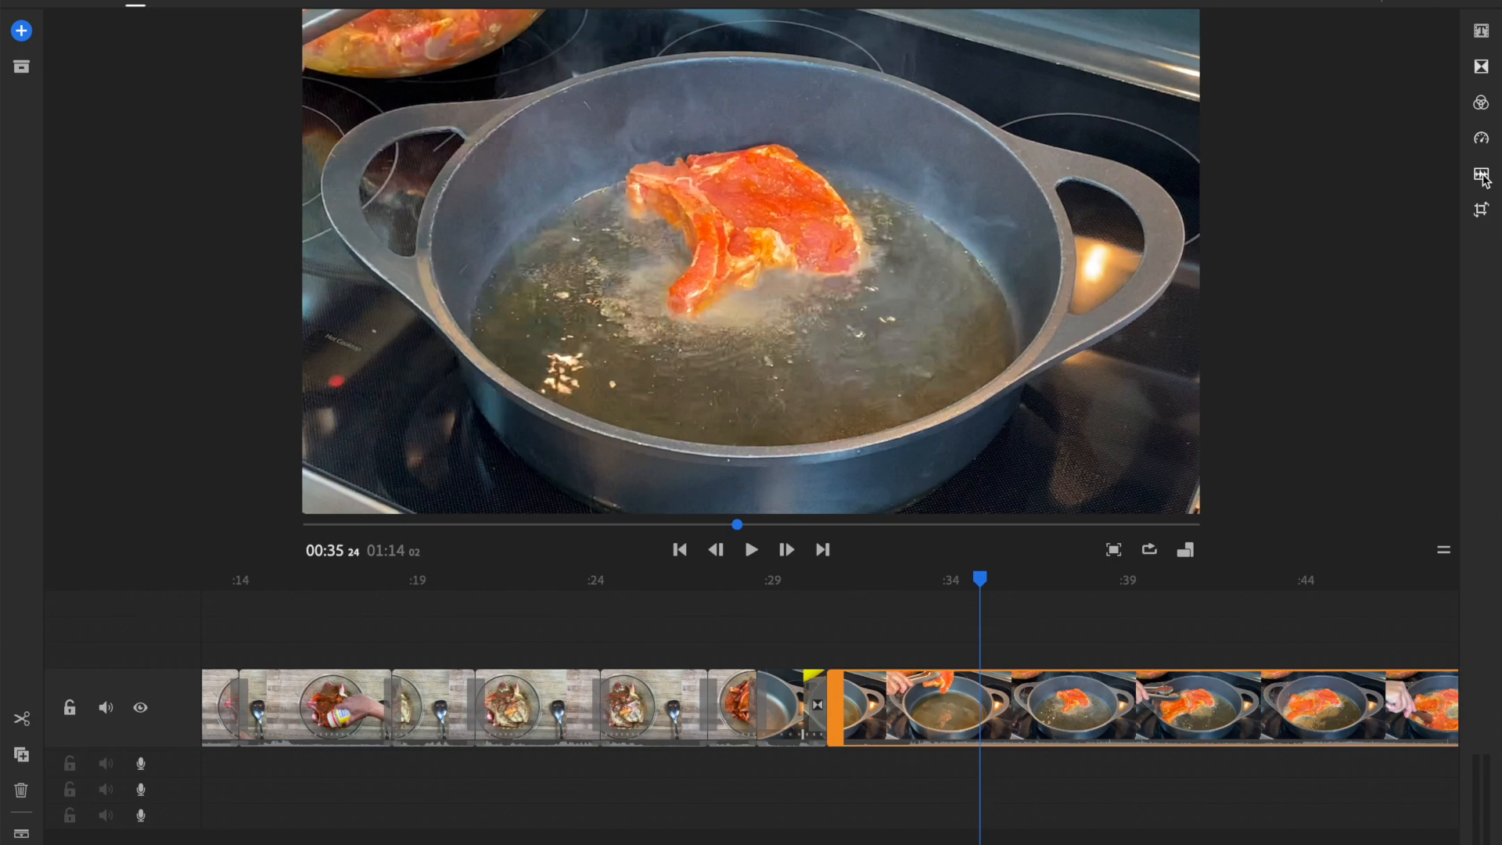
# Split the frying clip at 00:40 19, where the second pork chop is placed in the pan
pyautogui.moveTo(986, 583); pyautogui.dragTo(1150, 583)
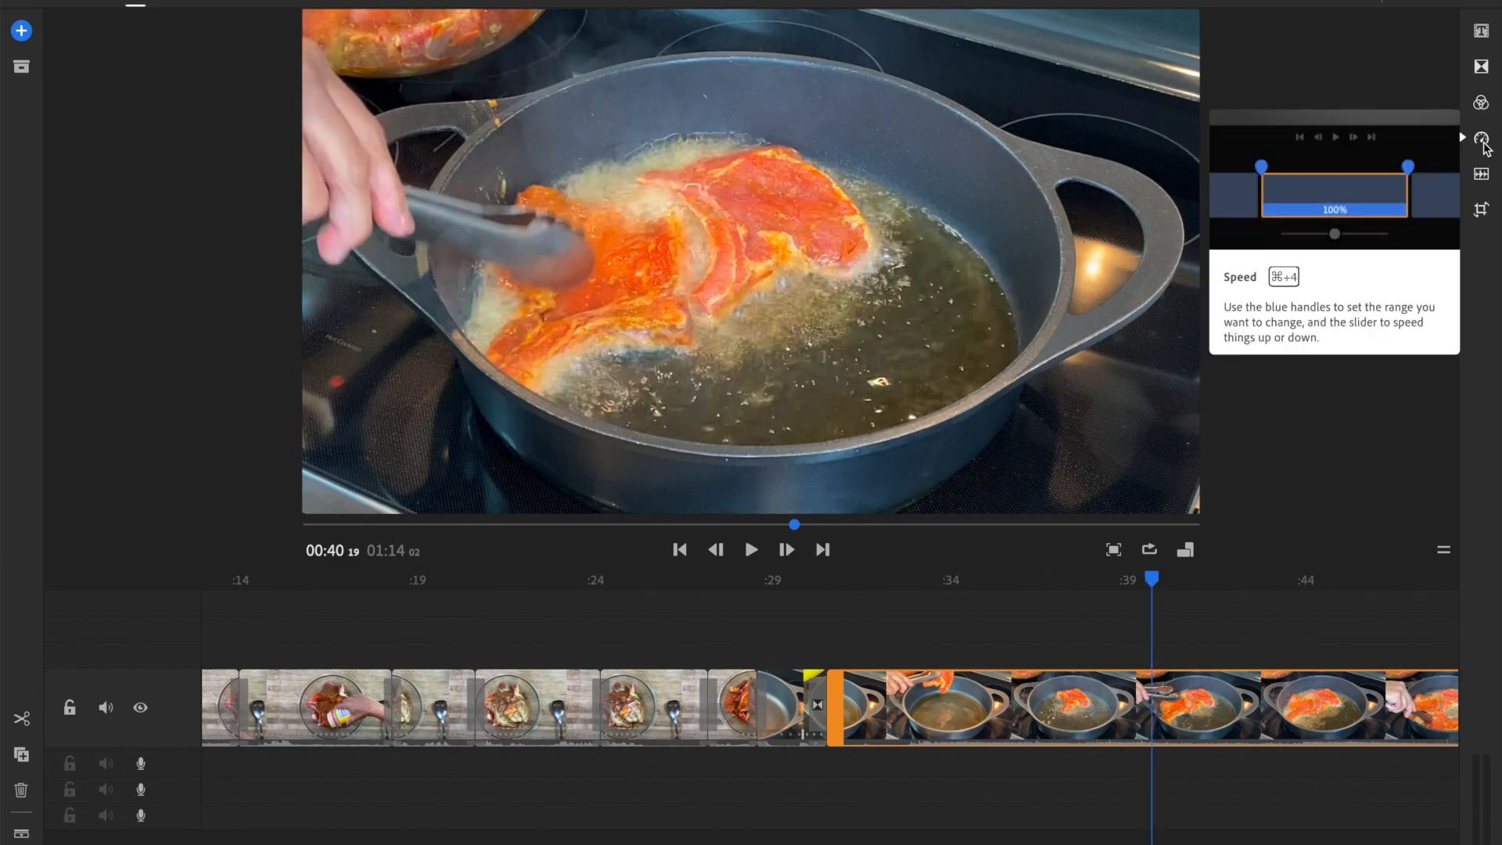
pyautogui.hscroll(10, 1218, 683)
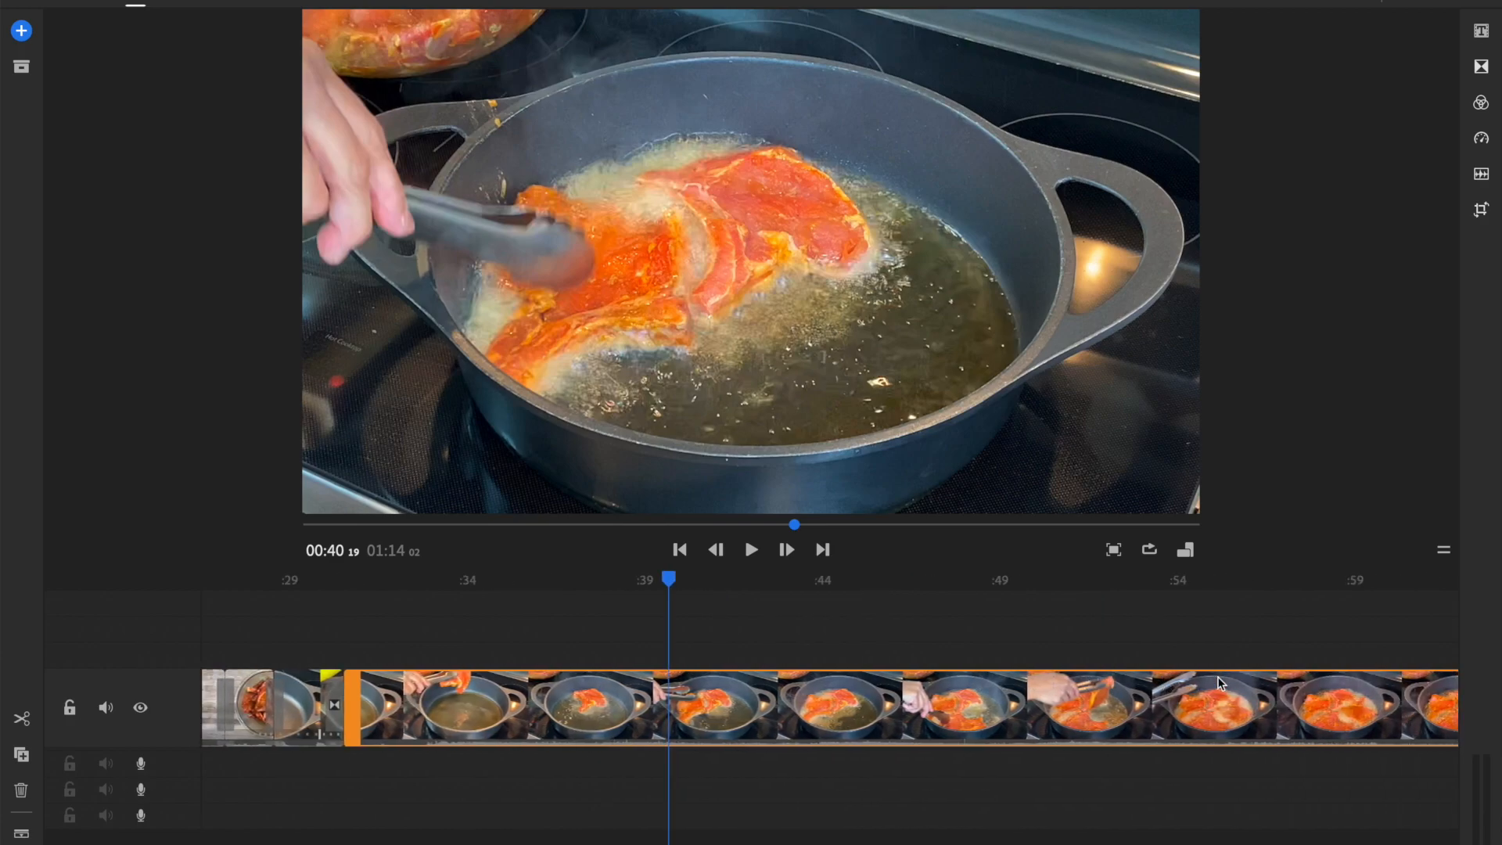
pyautogui.hscroll(-7, 1219, 683)
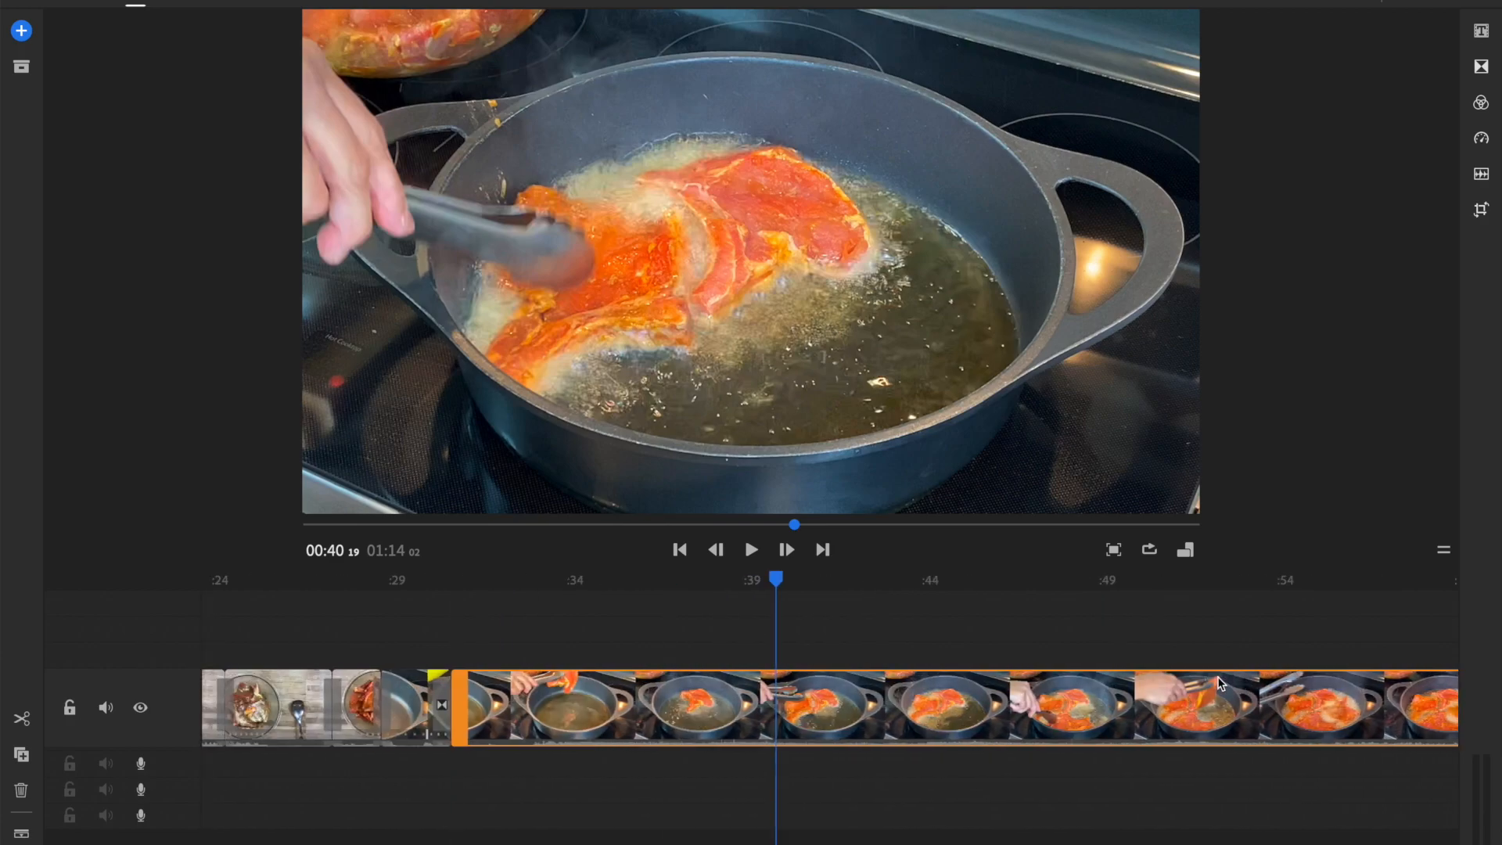
pyautogui.click(24, 718)
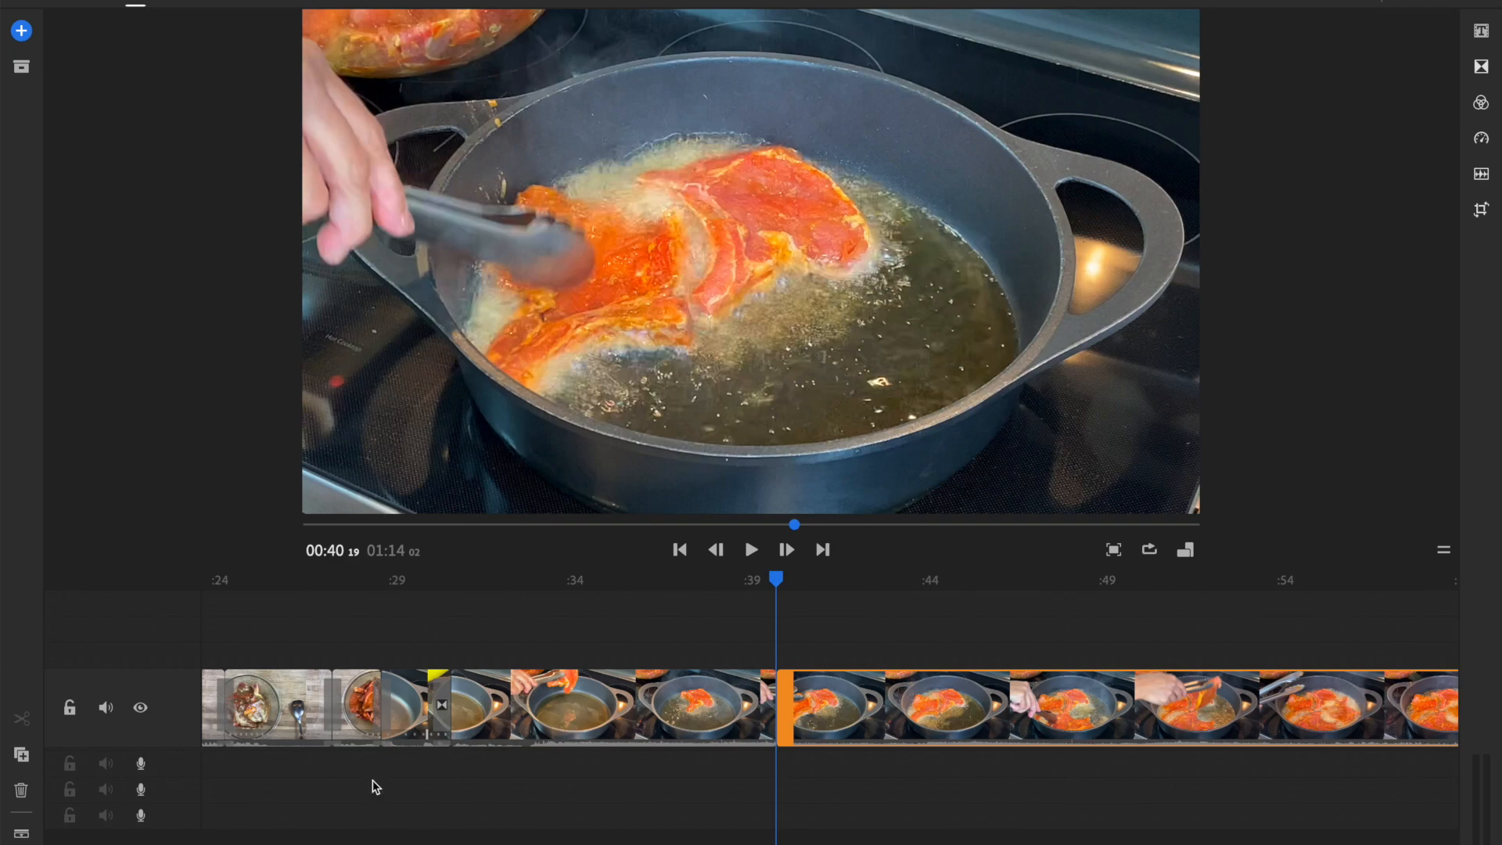
# Play the transition from the oil-pouring clip into the frying clip, starting at 00:31 10
pyautogui.click(667, 688)
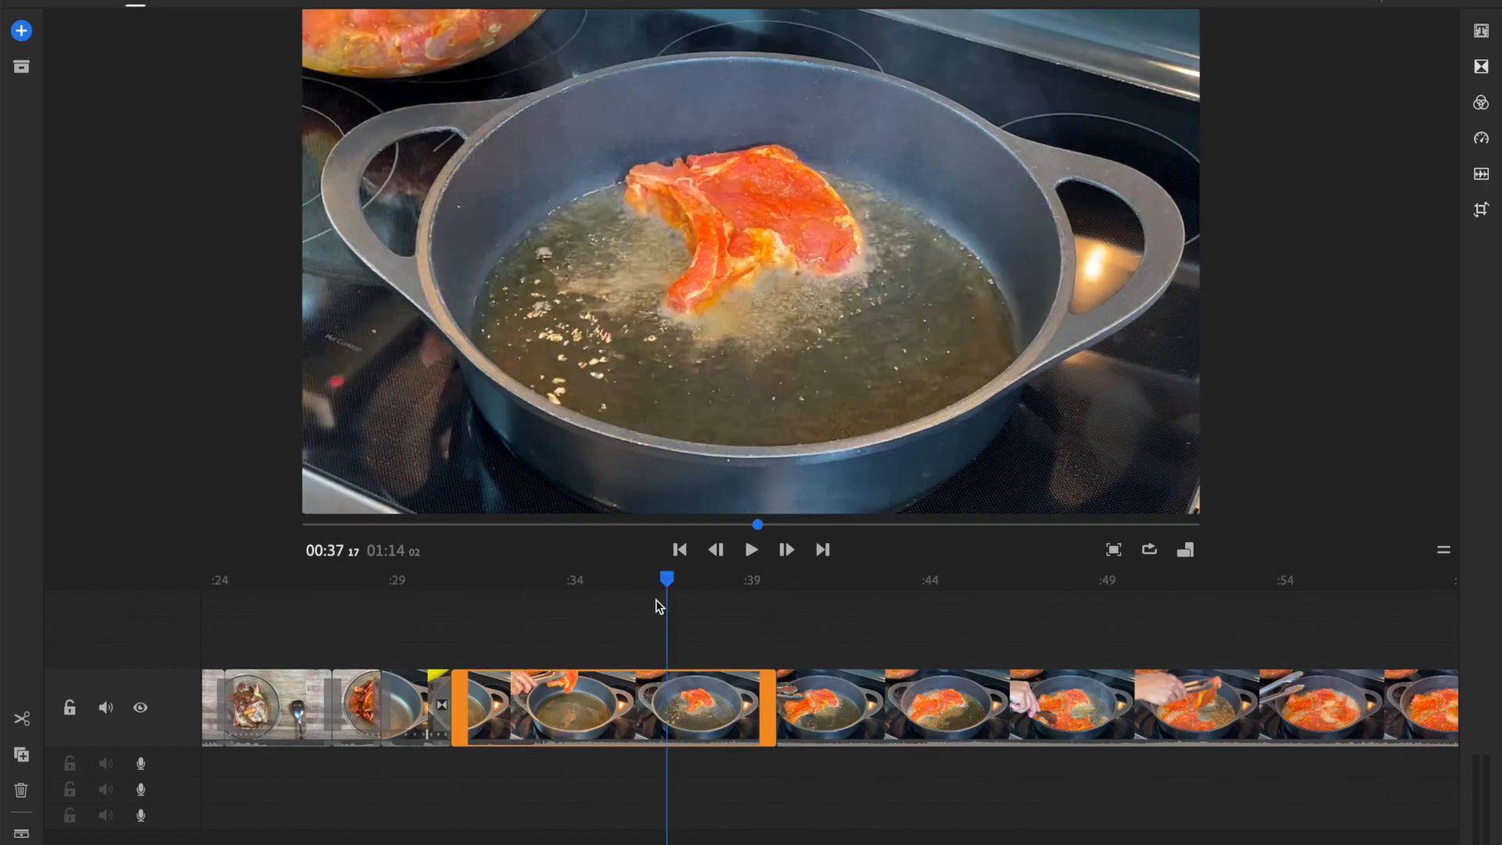
pyautogui.click(445, 651)
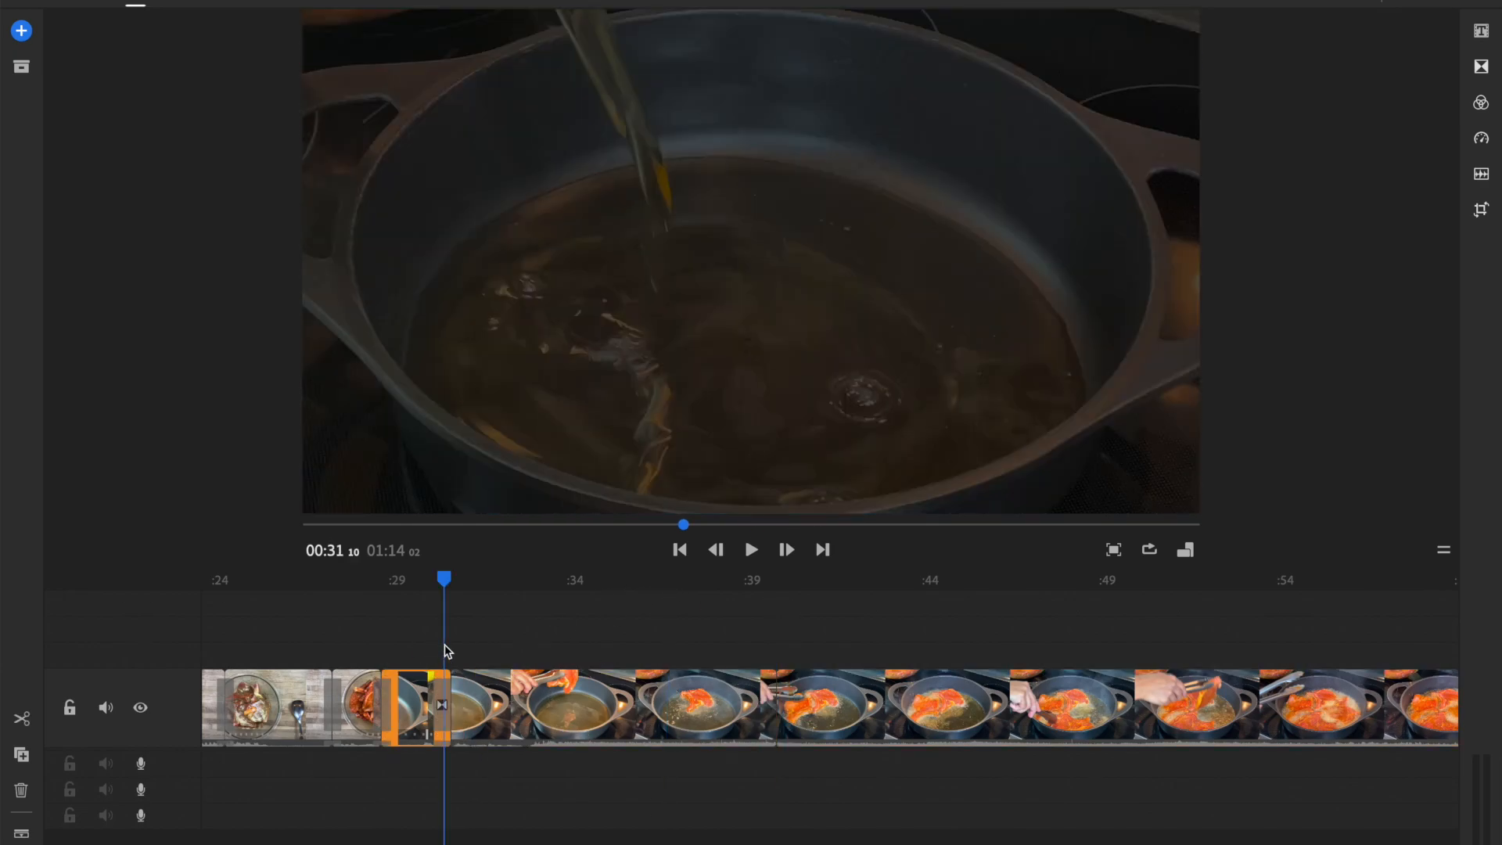
pyautogui.press('space')
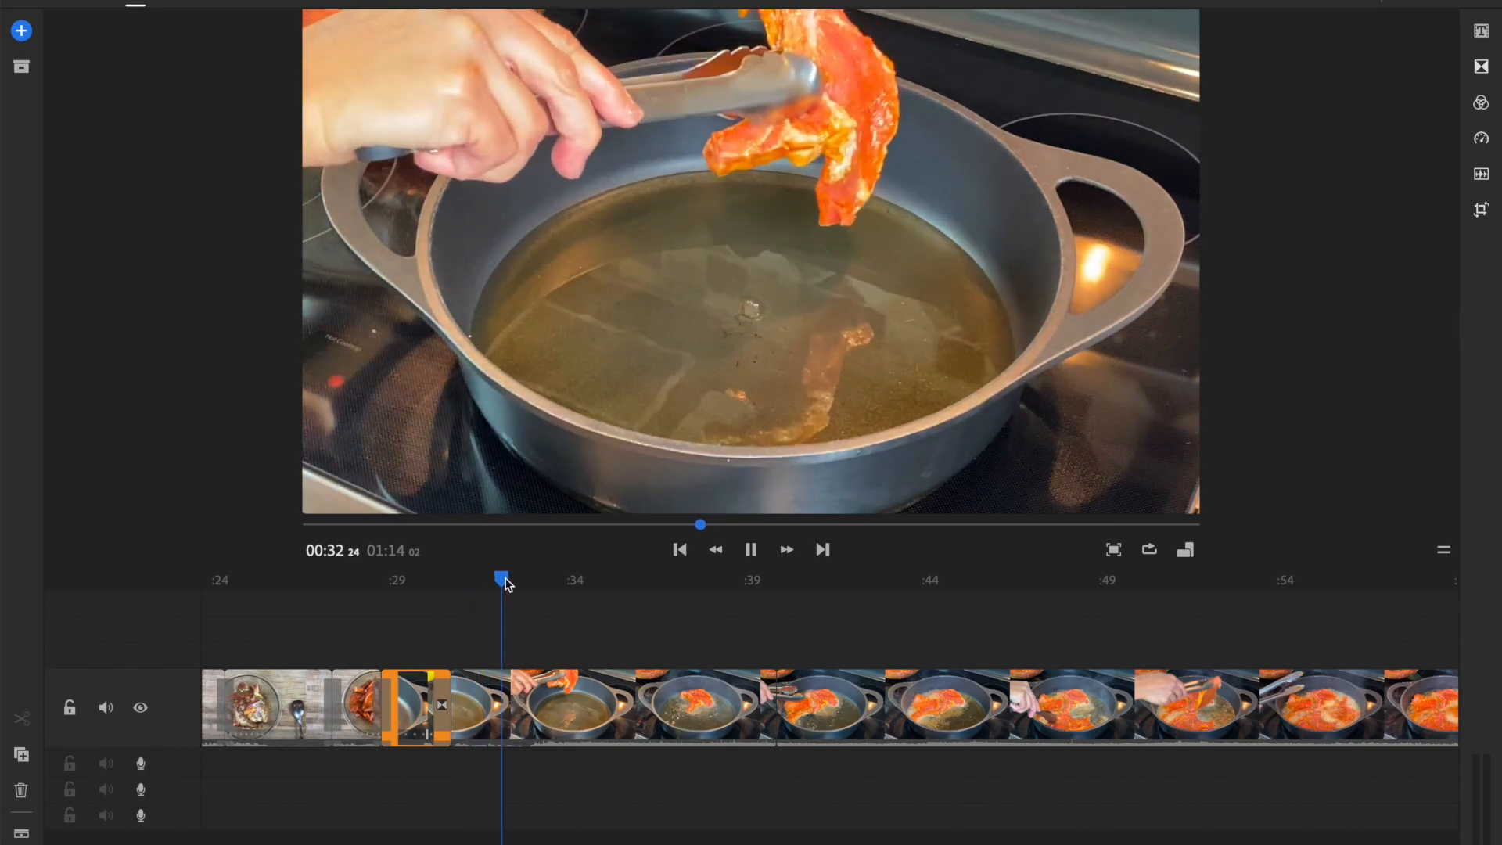
pyautogui.click(420, 585)
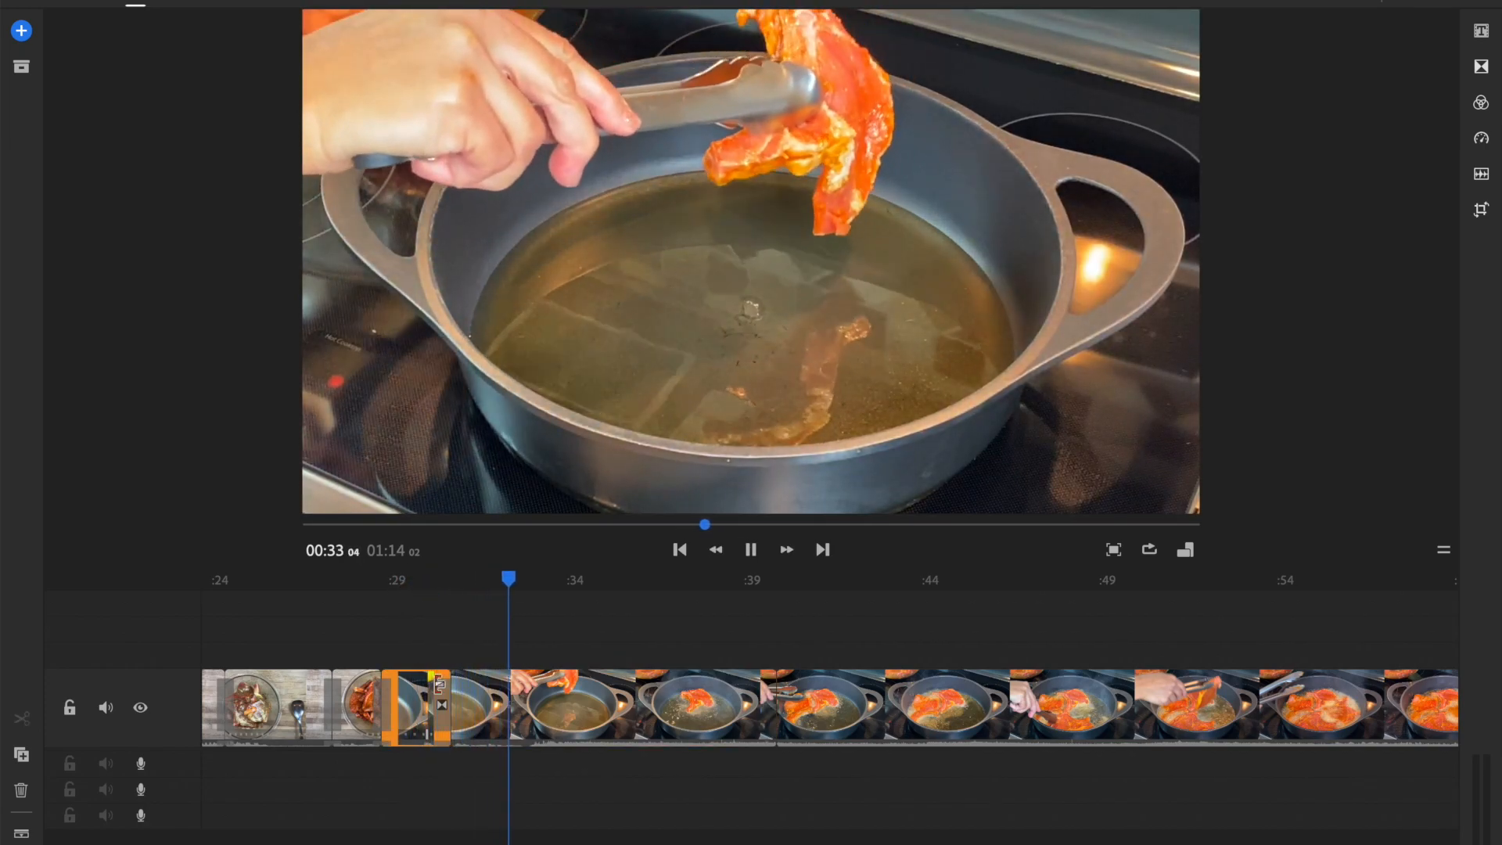
# Remove the existing Cross Dissolve between the oil-pouring clip and the first frying segment
pyautogui.click(443, 706)
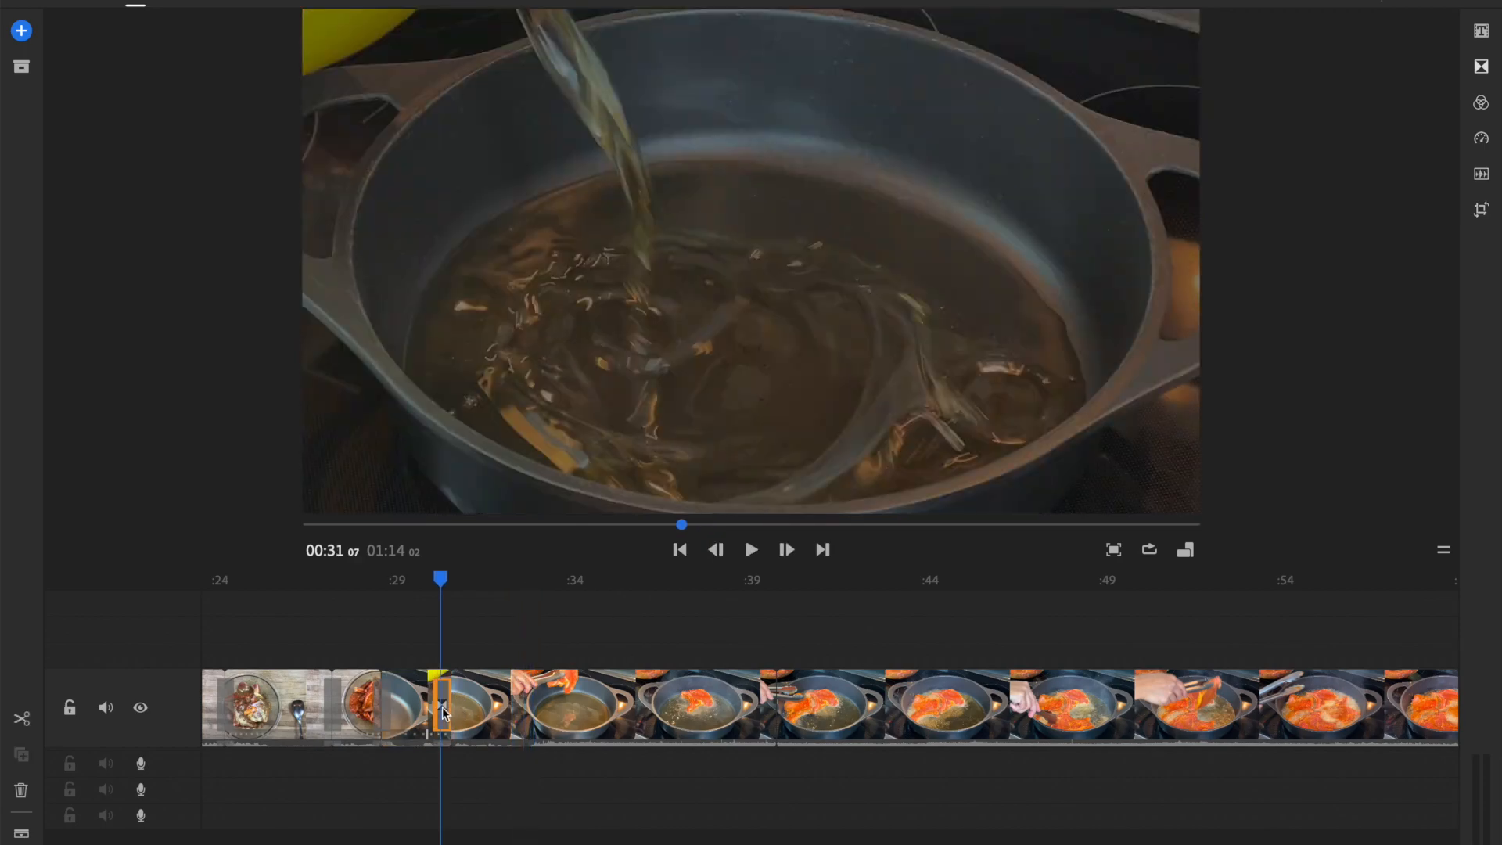
pyautogui.click(1481, 67)
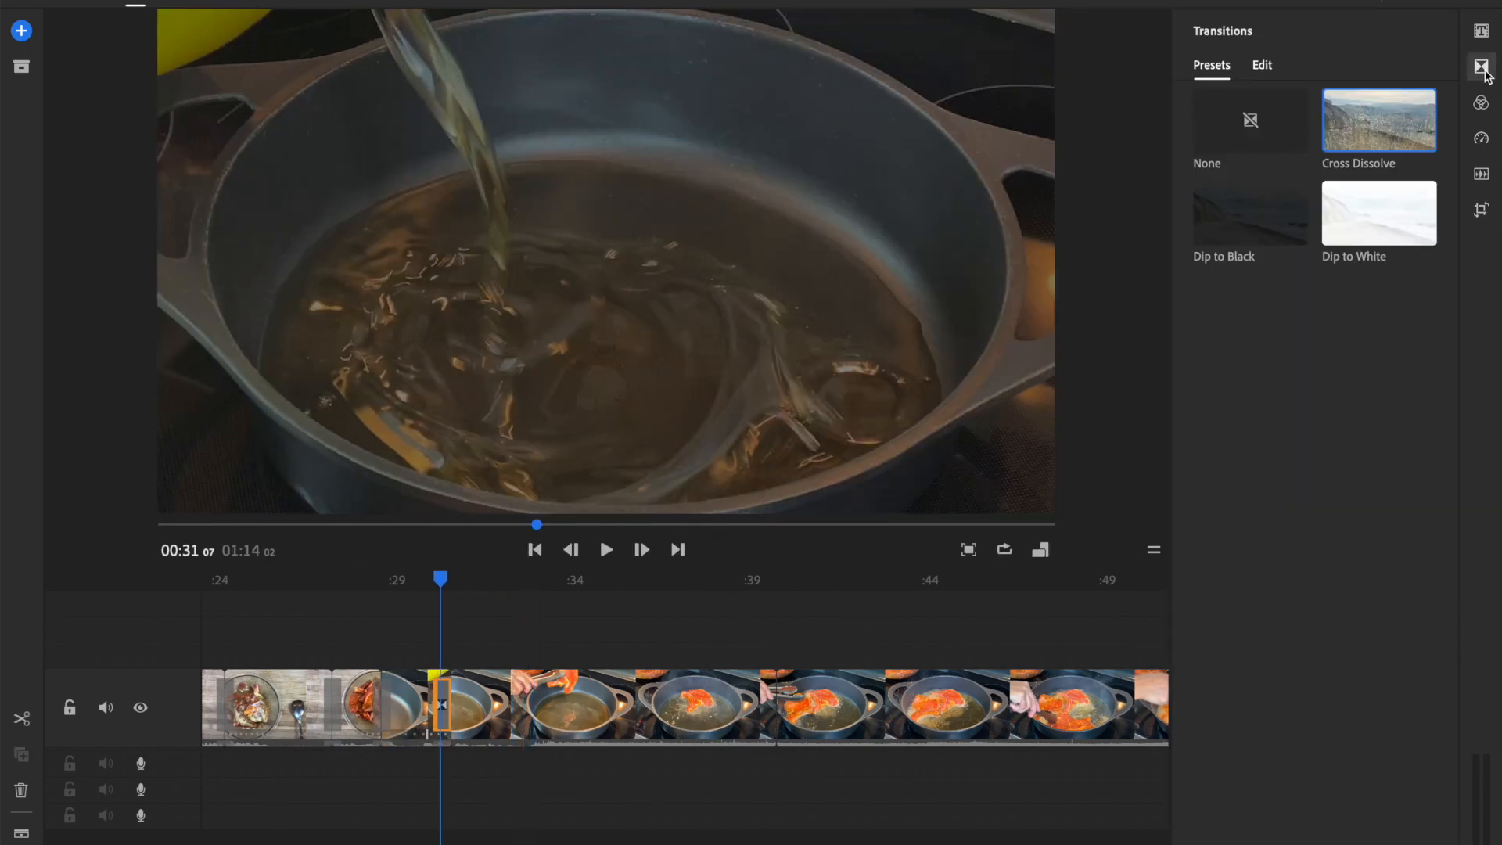
pyautogui.click(1374, 143)
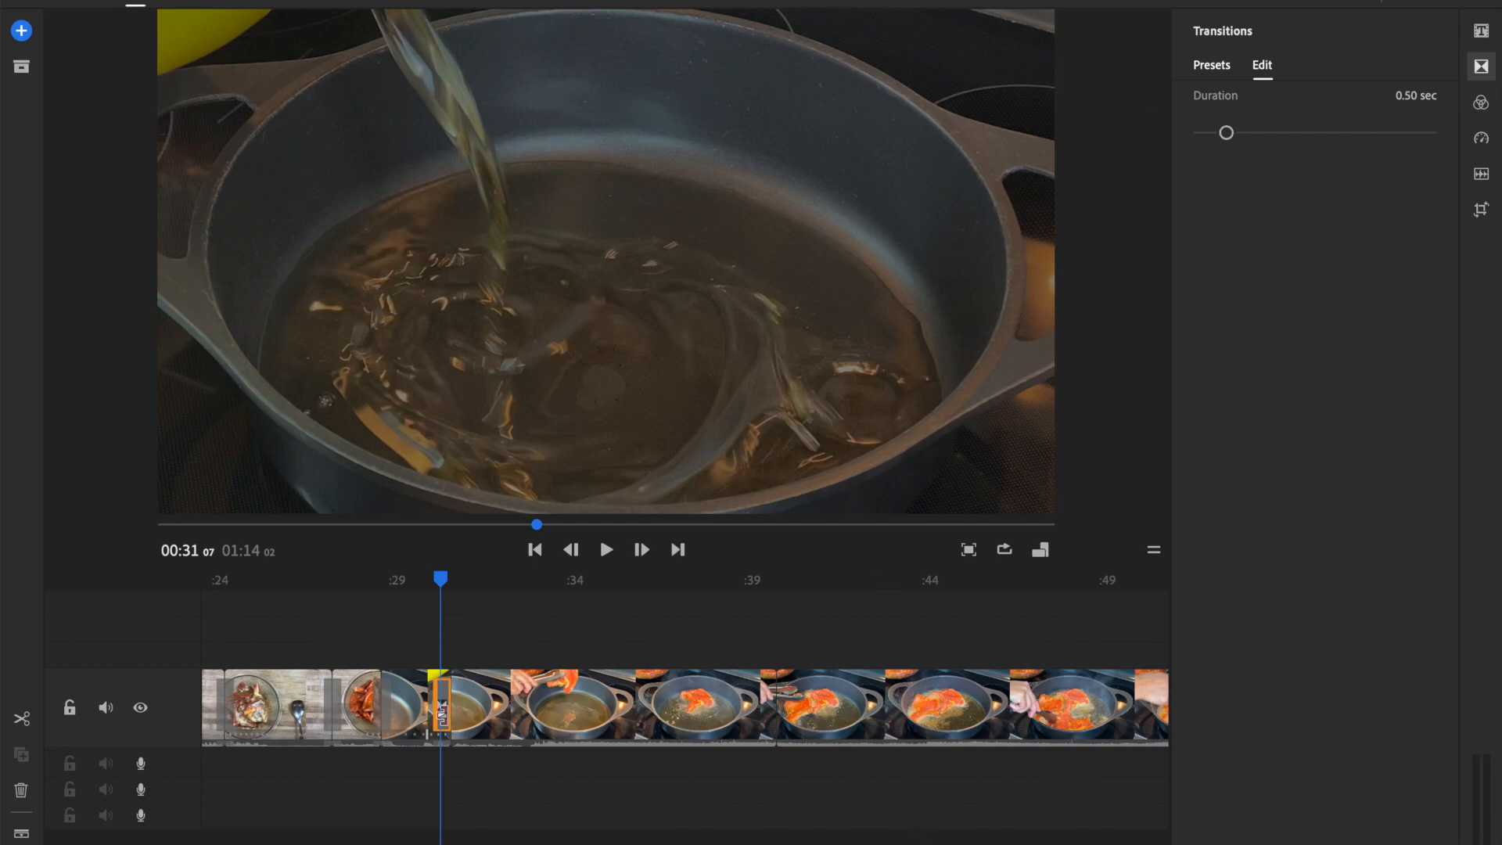
pyautogui.click(504, 636)
pyautogui.click(441, 706)
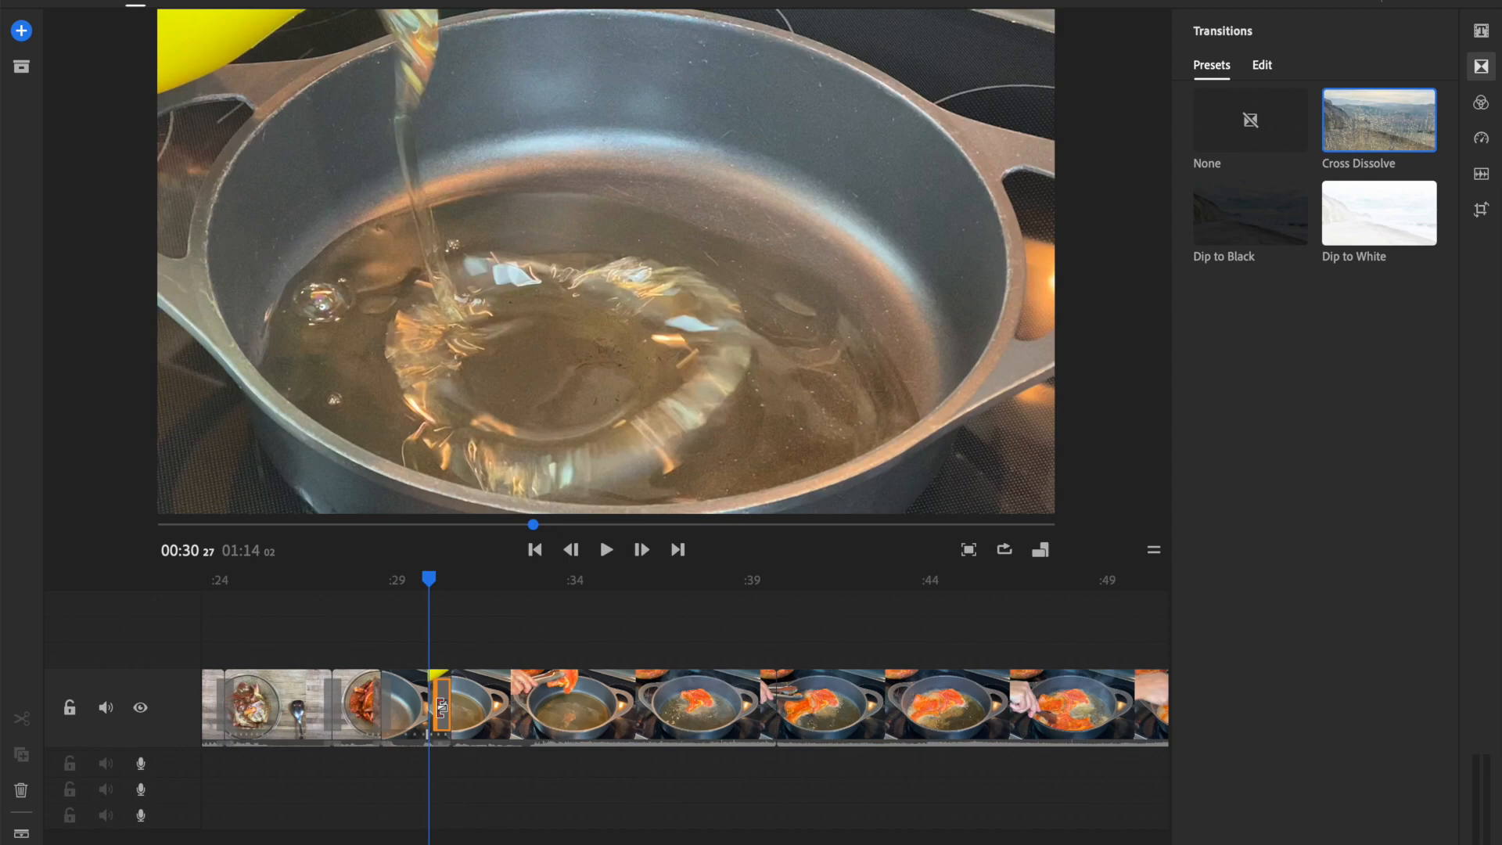
pyautogui.press('Delete')
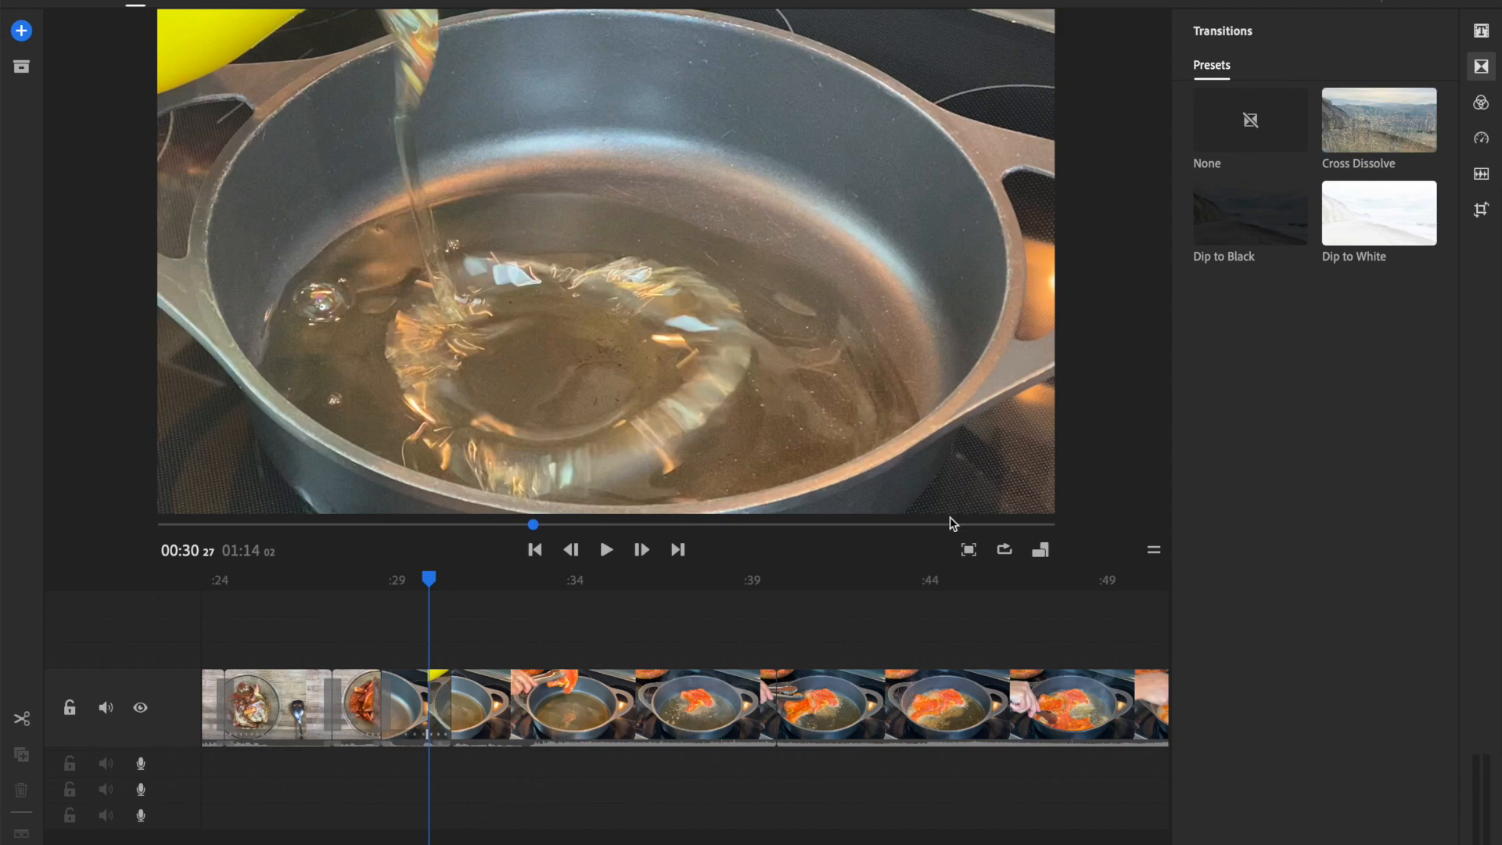
# Apply a 0.50 sec Cross Dissolve to the first frying segment and play the result from the oil-pouring clip
pyautogui.click(480, 712)
pyautogui.moveTo(480, 580); pyautogui.dragTo(453, 585)
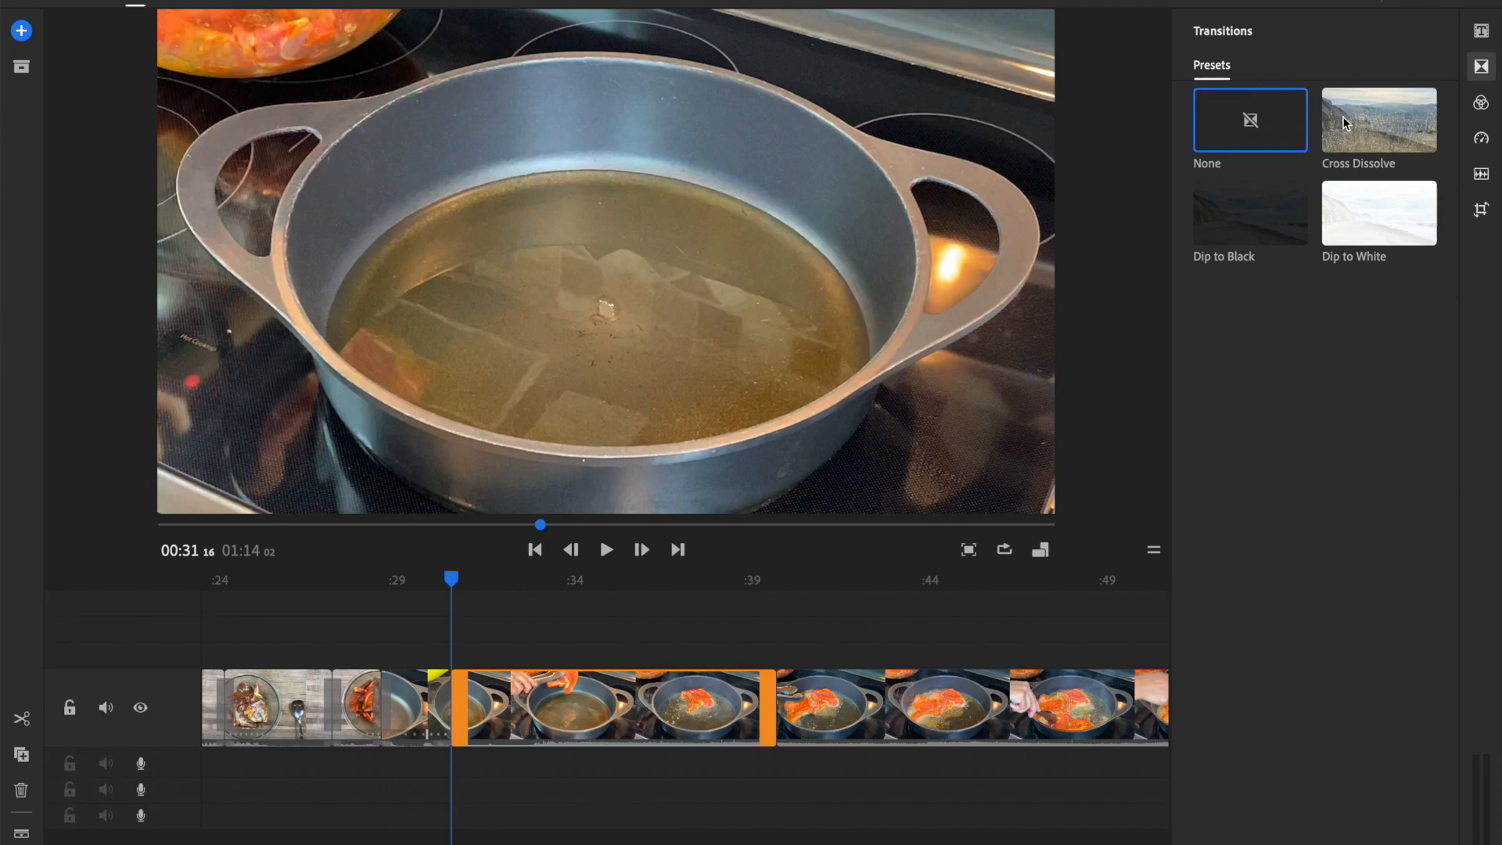
pyautogui.click(1363, 125)
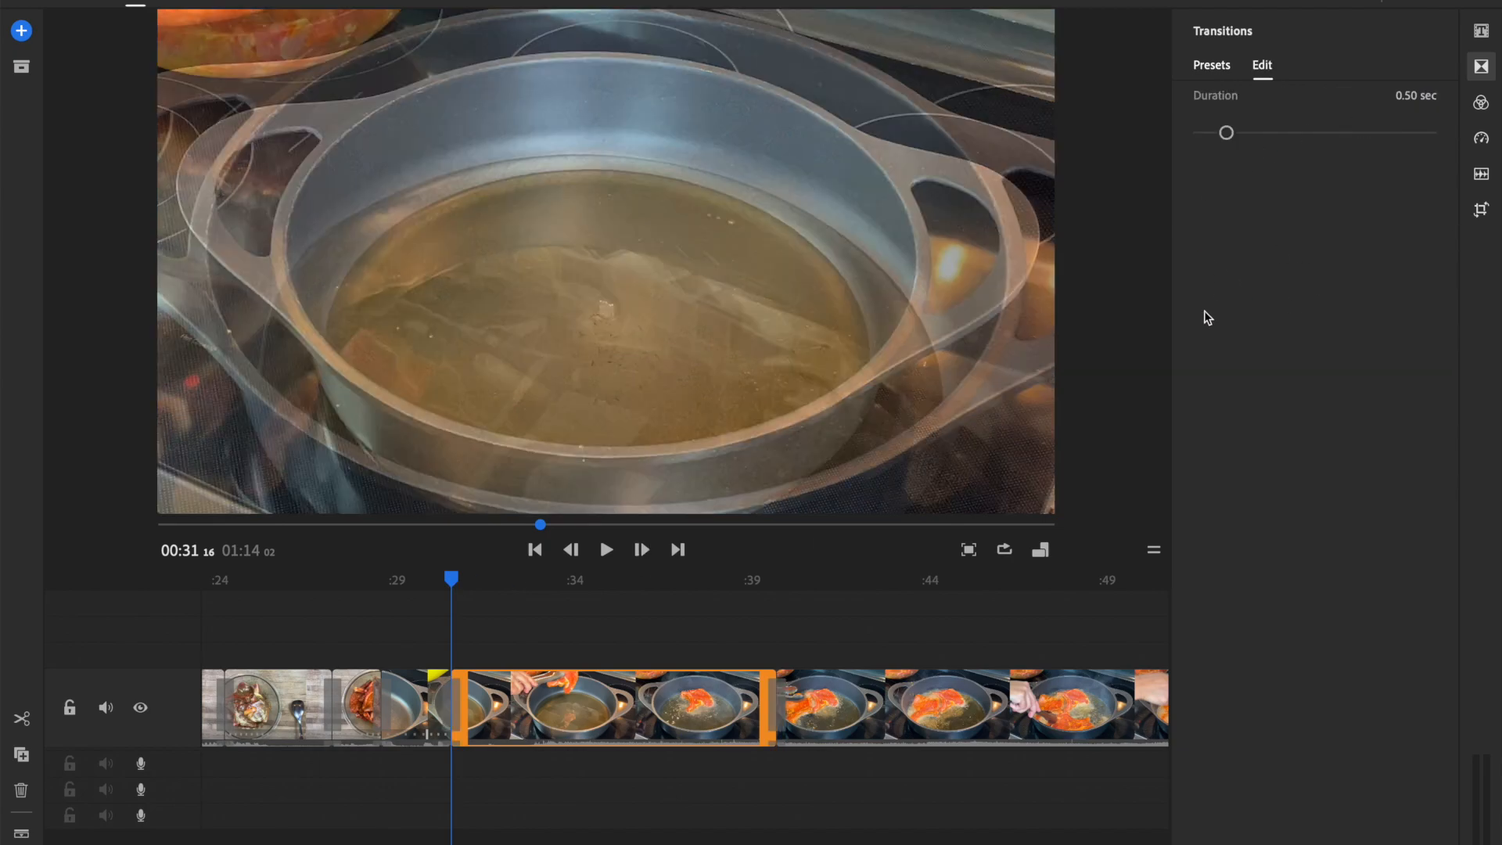
pyautogui.moveTo(452, 580); pyautogui.dragTo(416, 587)
pyautogui.press('space')
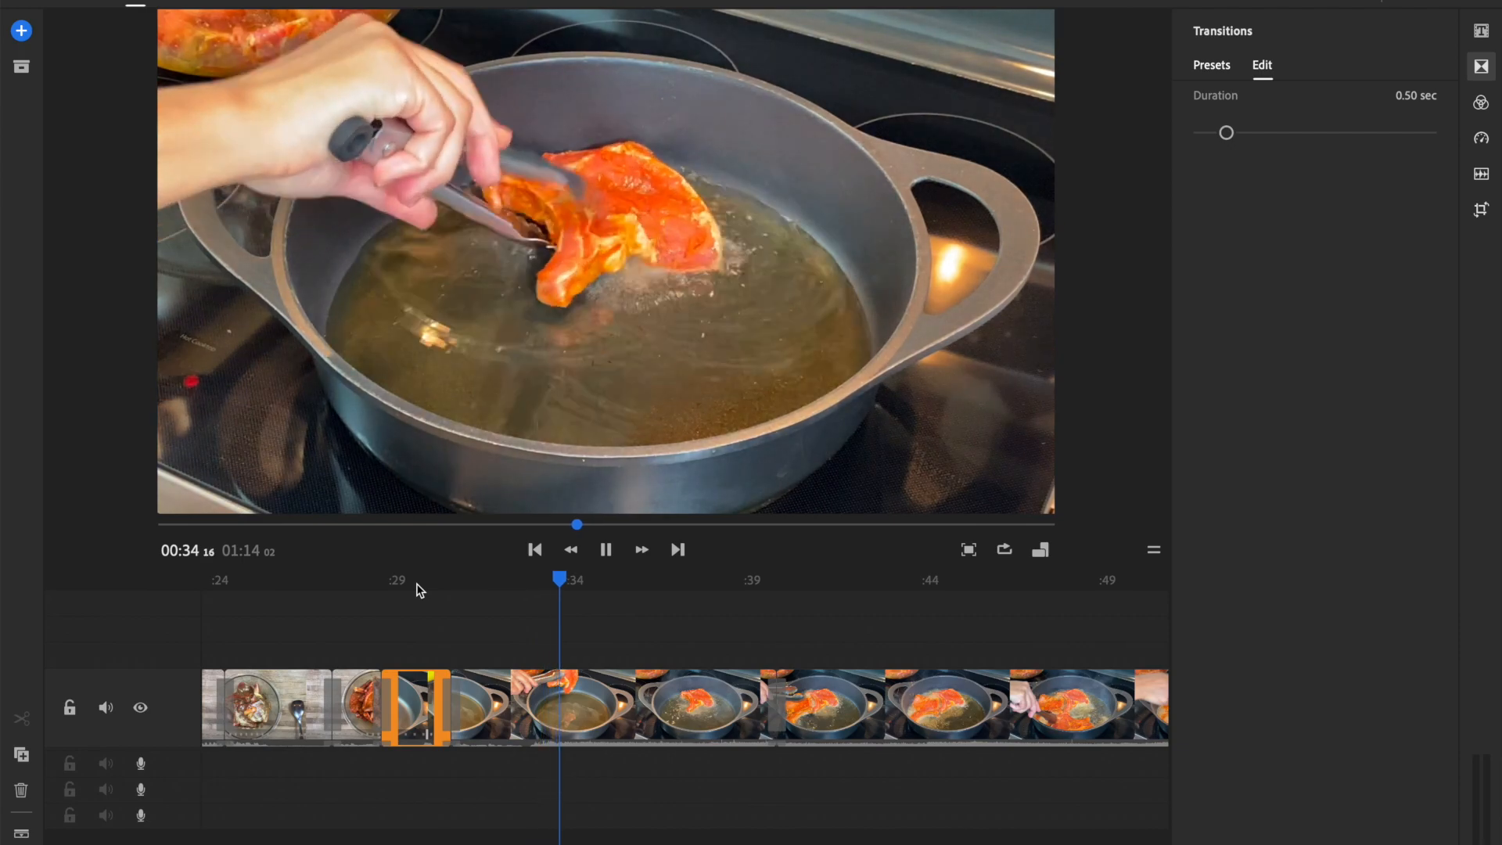
# Split the first frying segment at 00:40 07 and delete the short piece after the split
pyautogui.click(633, 694)
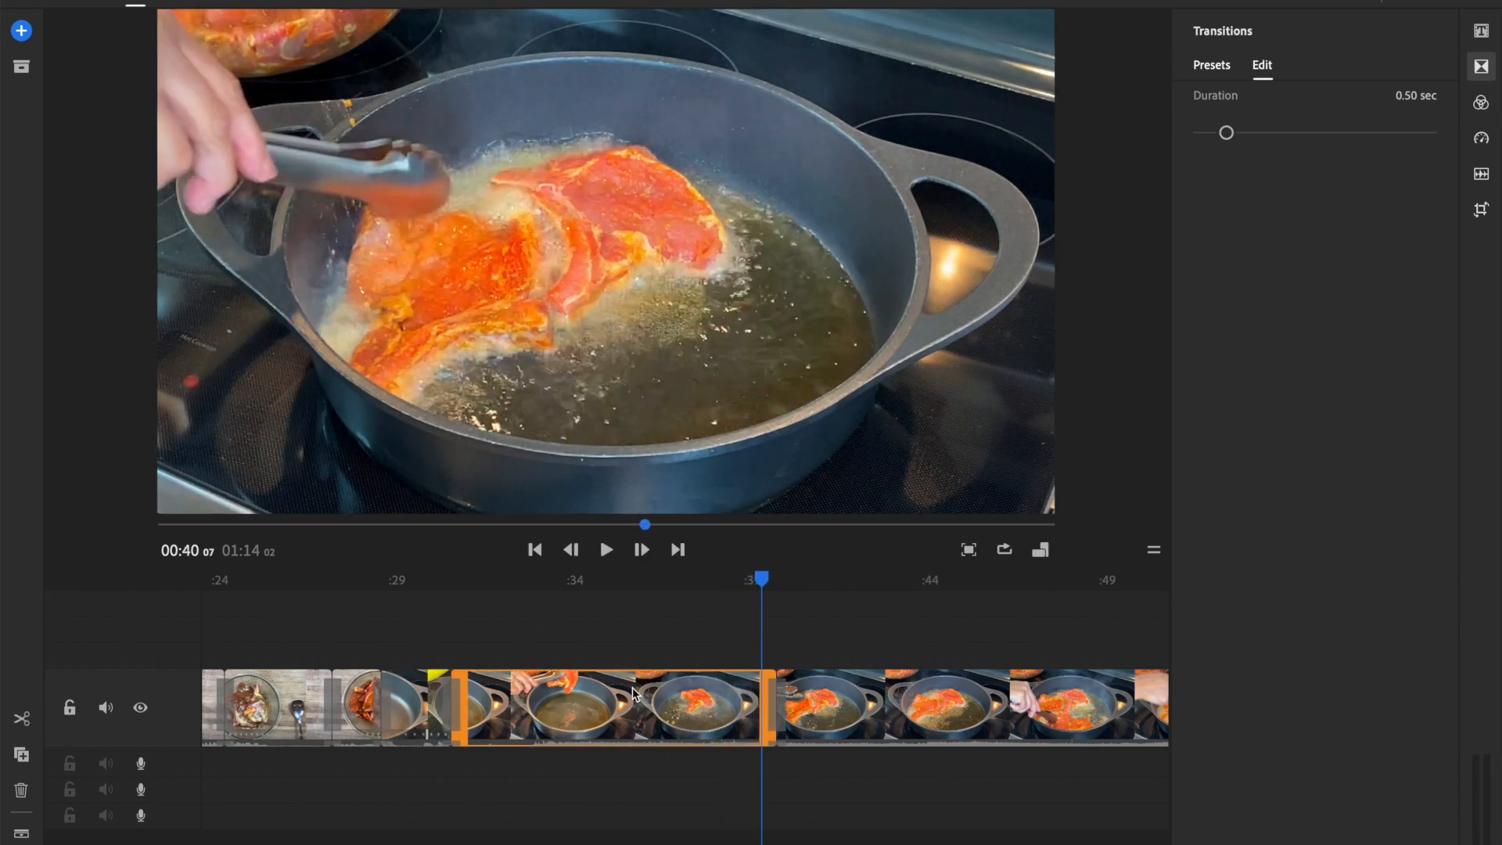
pyautogui.click(22, 719)
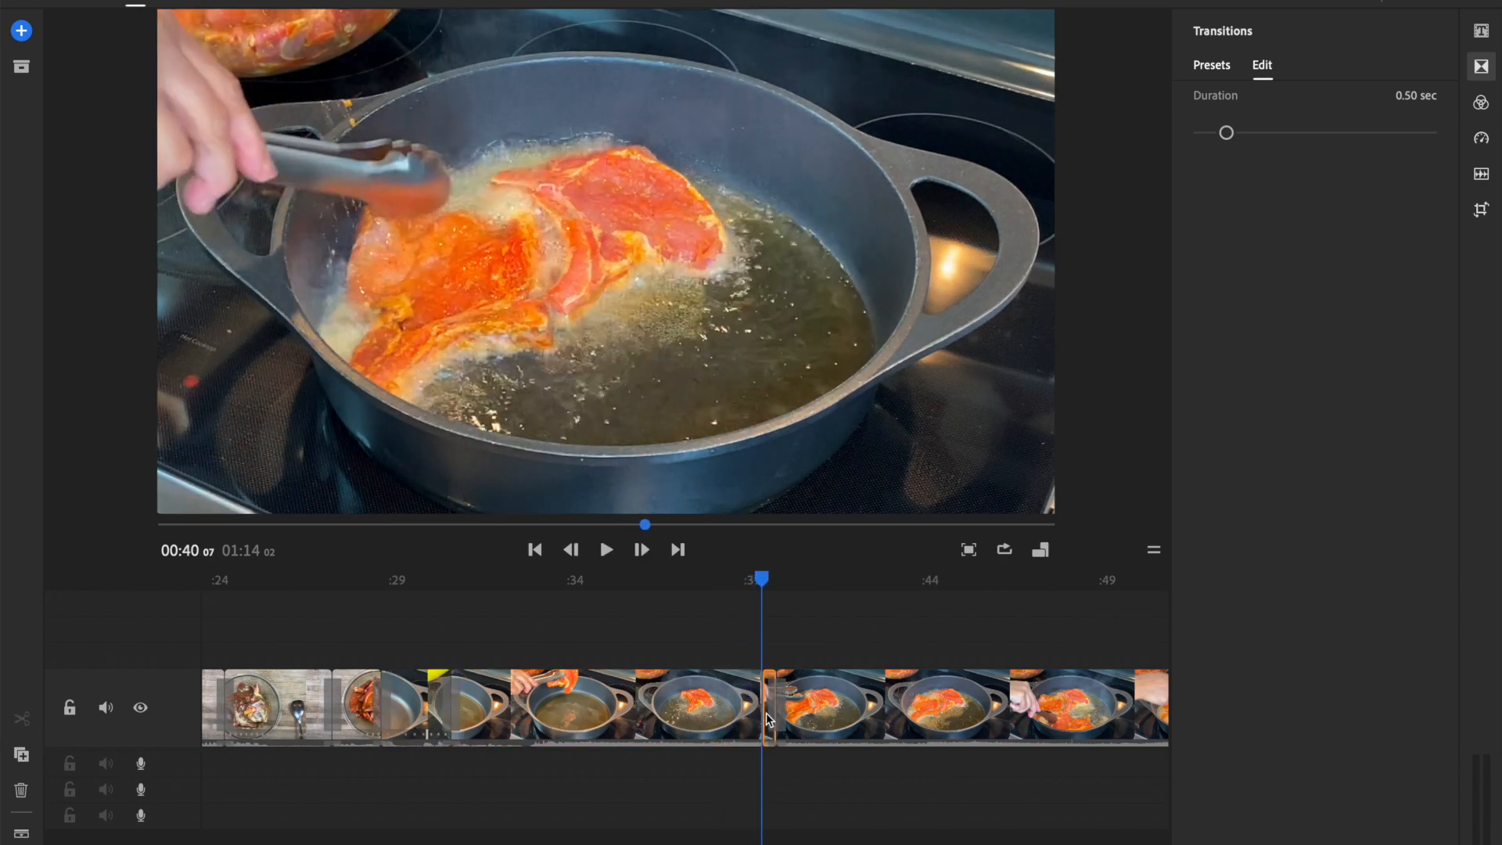
pyautogui.press('Delete')
# Split the remaining frying clip at about 00:53, once all the pork chops are in the pan
pyautogui.moveTo(772, 582); pyautogui.dragTo(1053, 632)
pyautogui.hscroll(6, 1051, 632)
pyautogui.moveTo(603, 580); pyautogui.dragTo(777, 602)
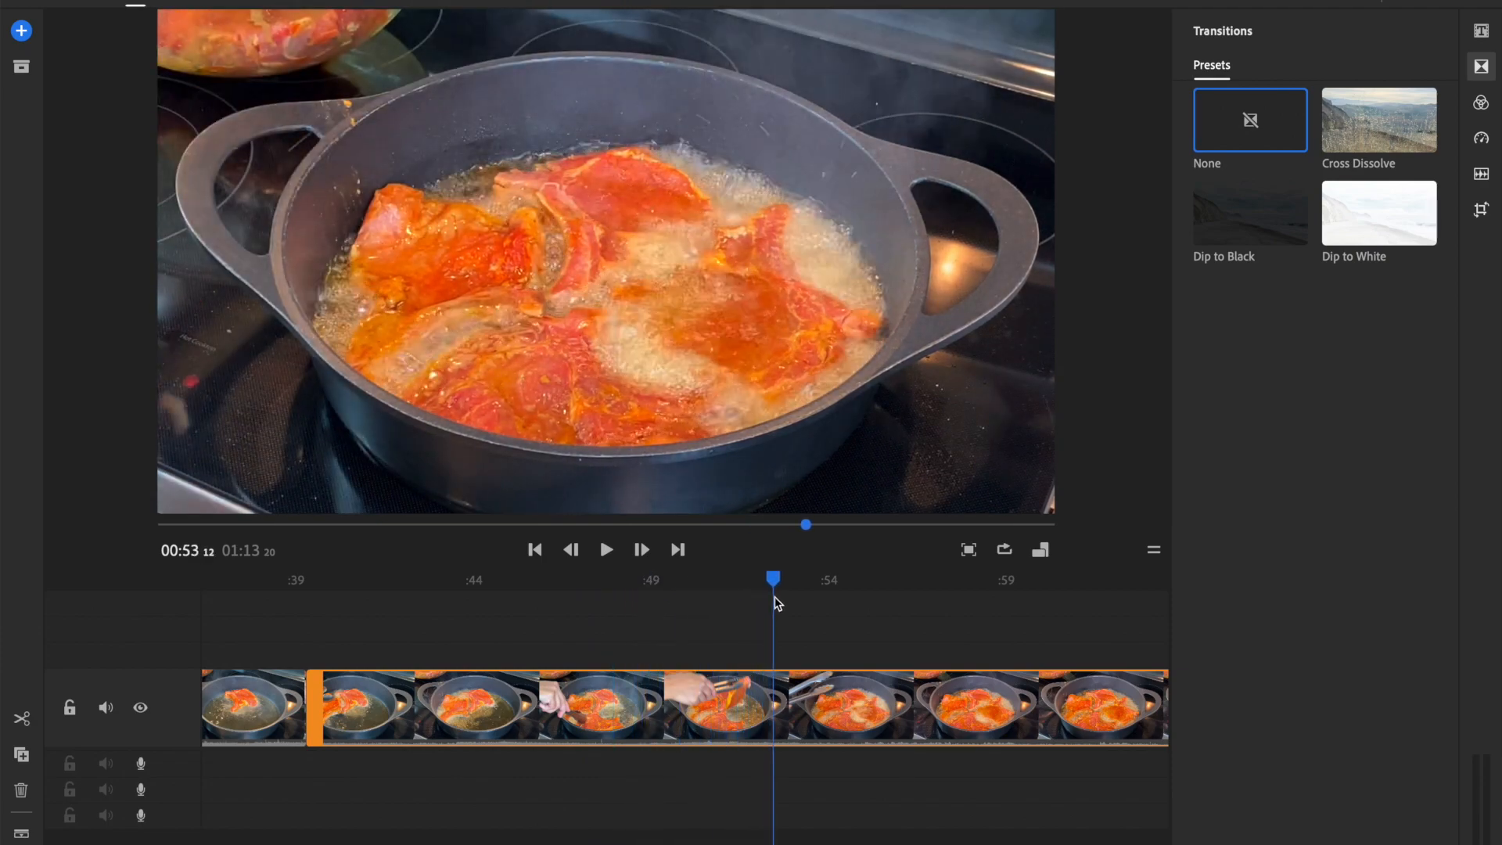
pyautogui.click(22, 718)
# Set the speed of the middle frying segment to 400 % over the entire clip
pyautogui.click(630, 708)
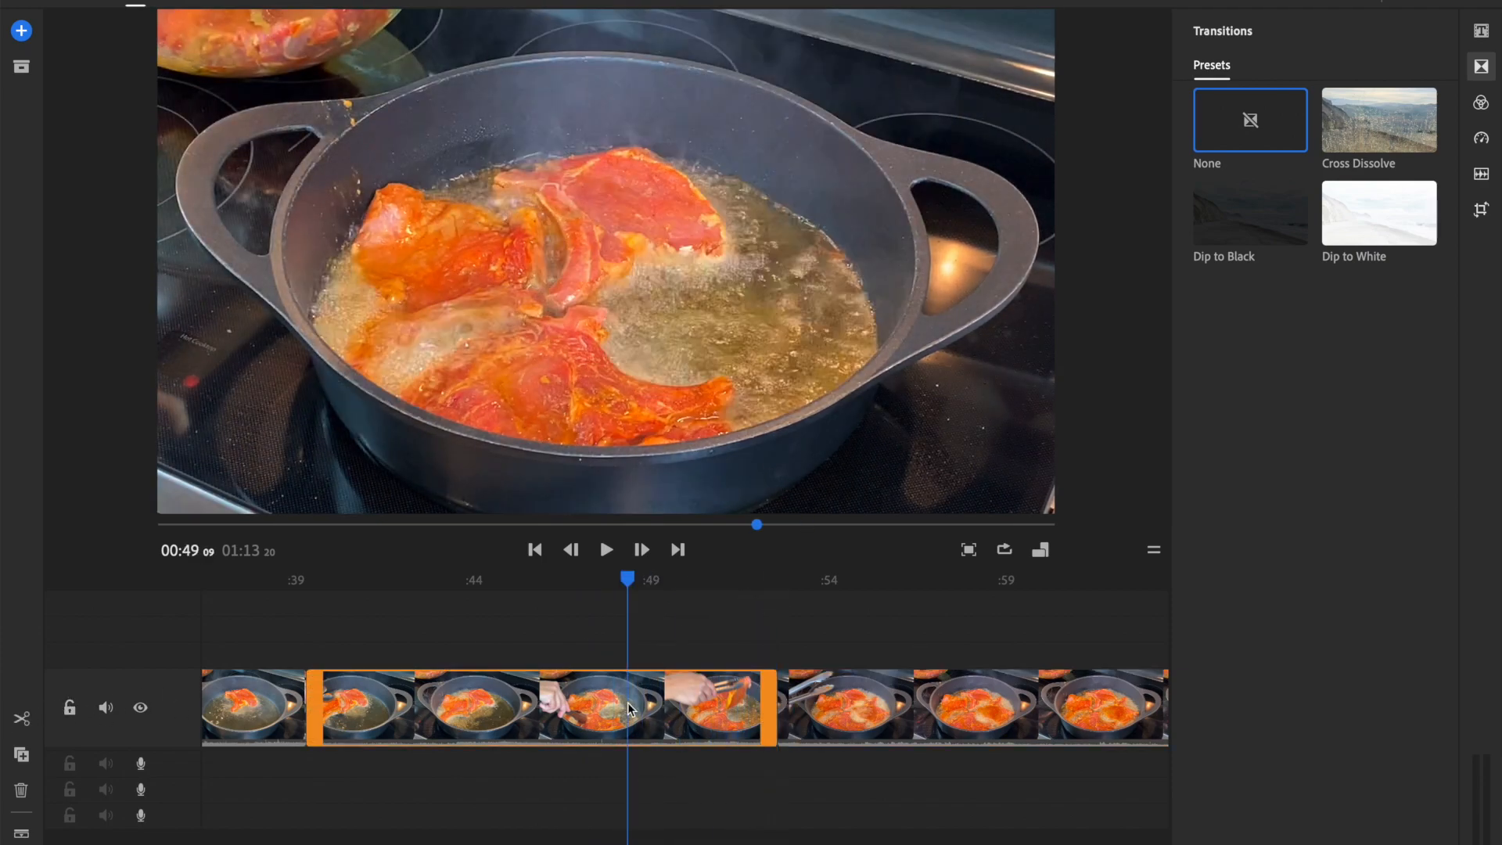
pyautogui.click(1482, 139)
pyautogui.moveTo(1324, 153); pyautogui.dragTo(1384, 157)
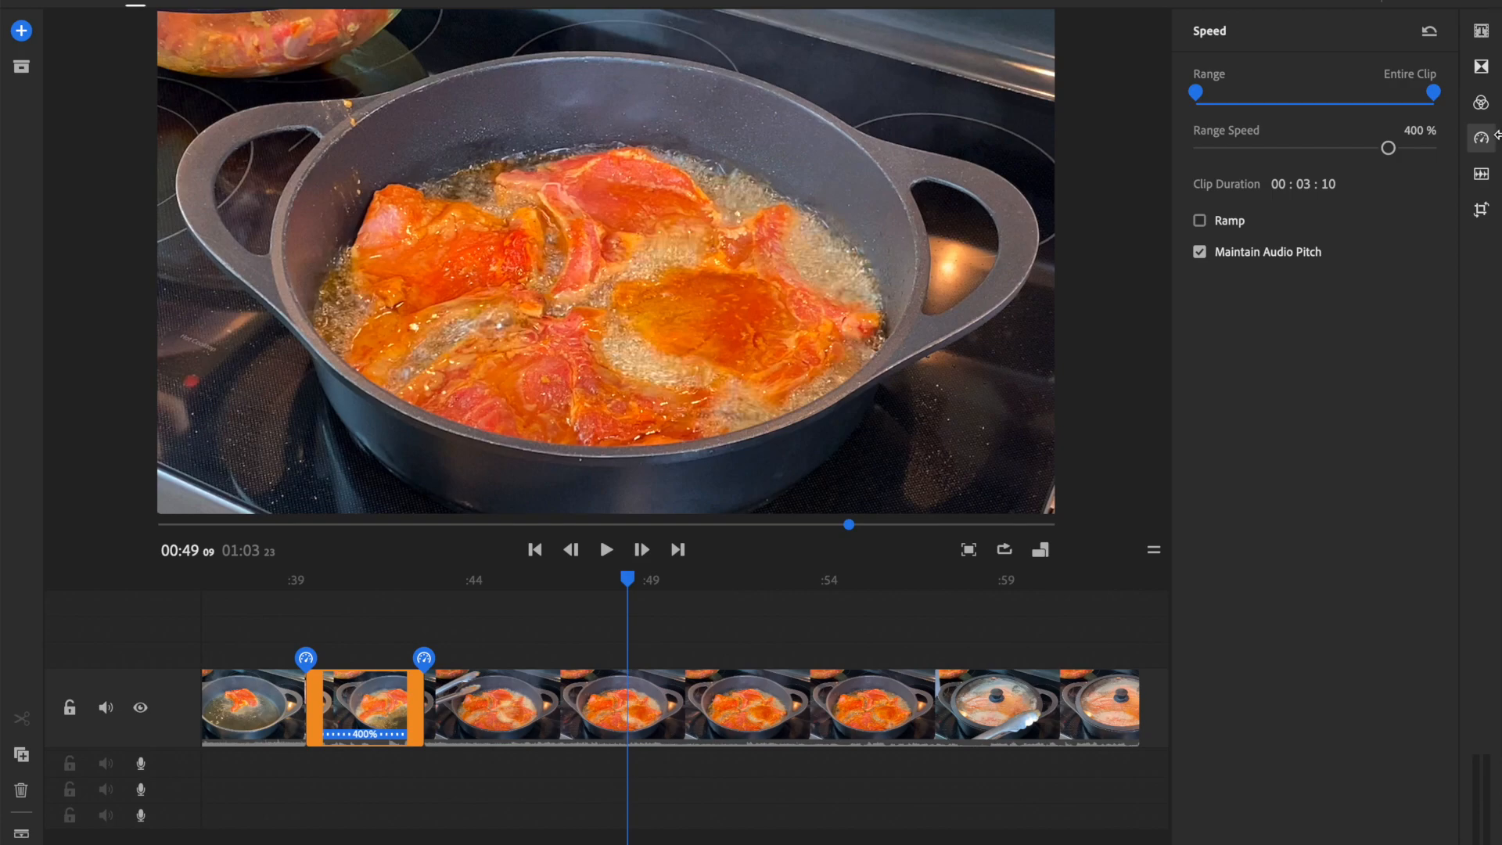
# Play the sequence from about 00:39 14 to check the 400 % frying segment and the footage following it
pyautogui.click(1485, 143)
pyautogui.moveTo(627, 583); pyautogui.dragTo(422, 583)
pyautogui.moveTo(385, 635); pyautogui.dragTo(297, 644)
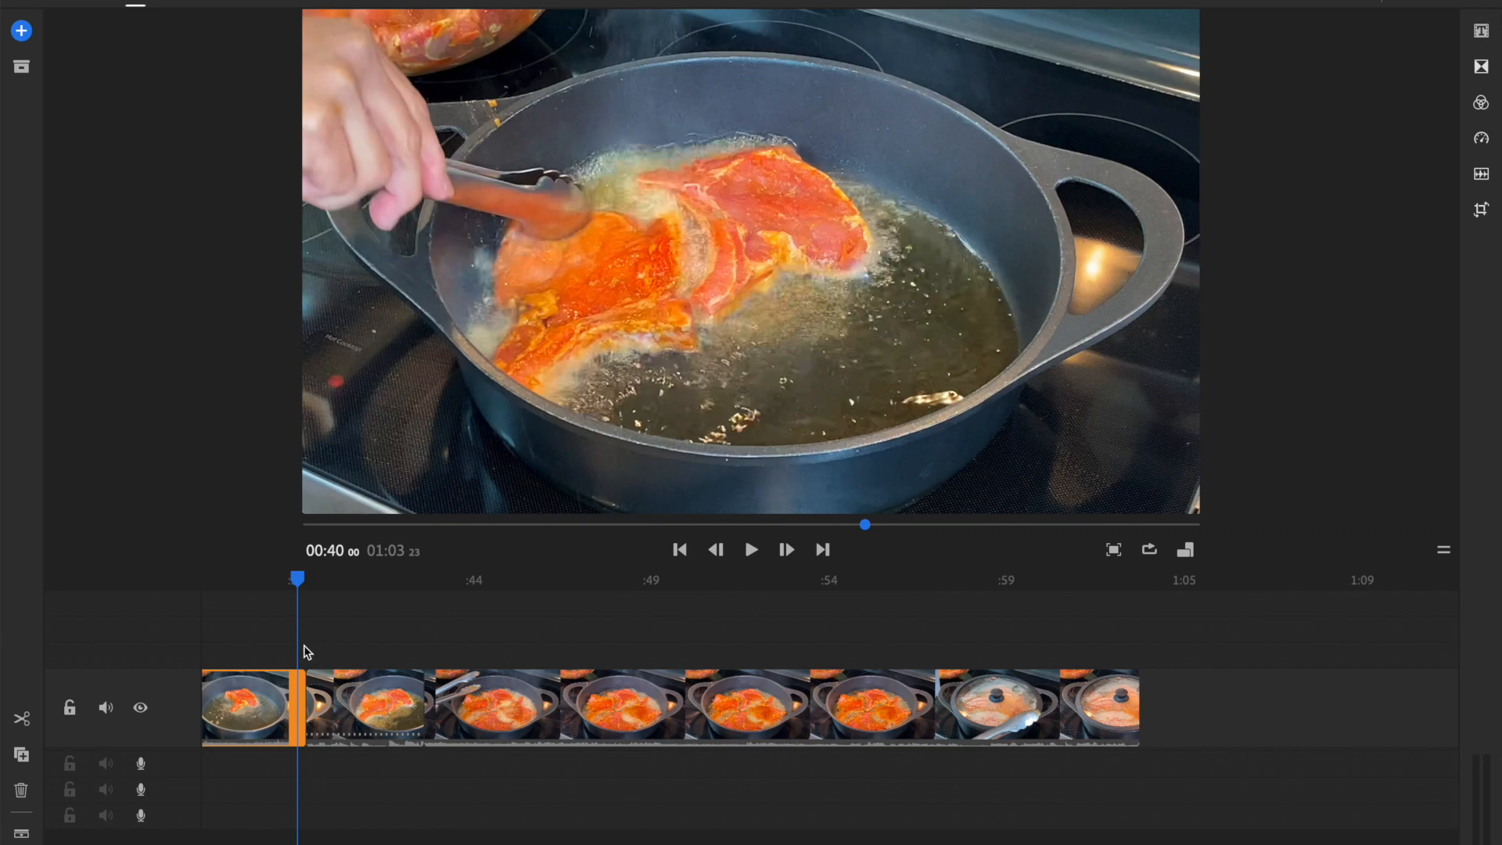
pyautogui.moveTo(296, 583); pyautogui.dragTo(280, 583)
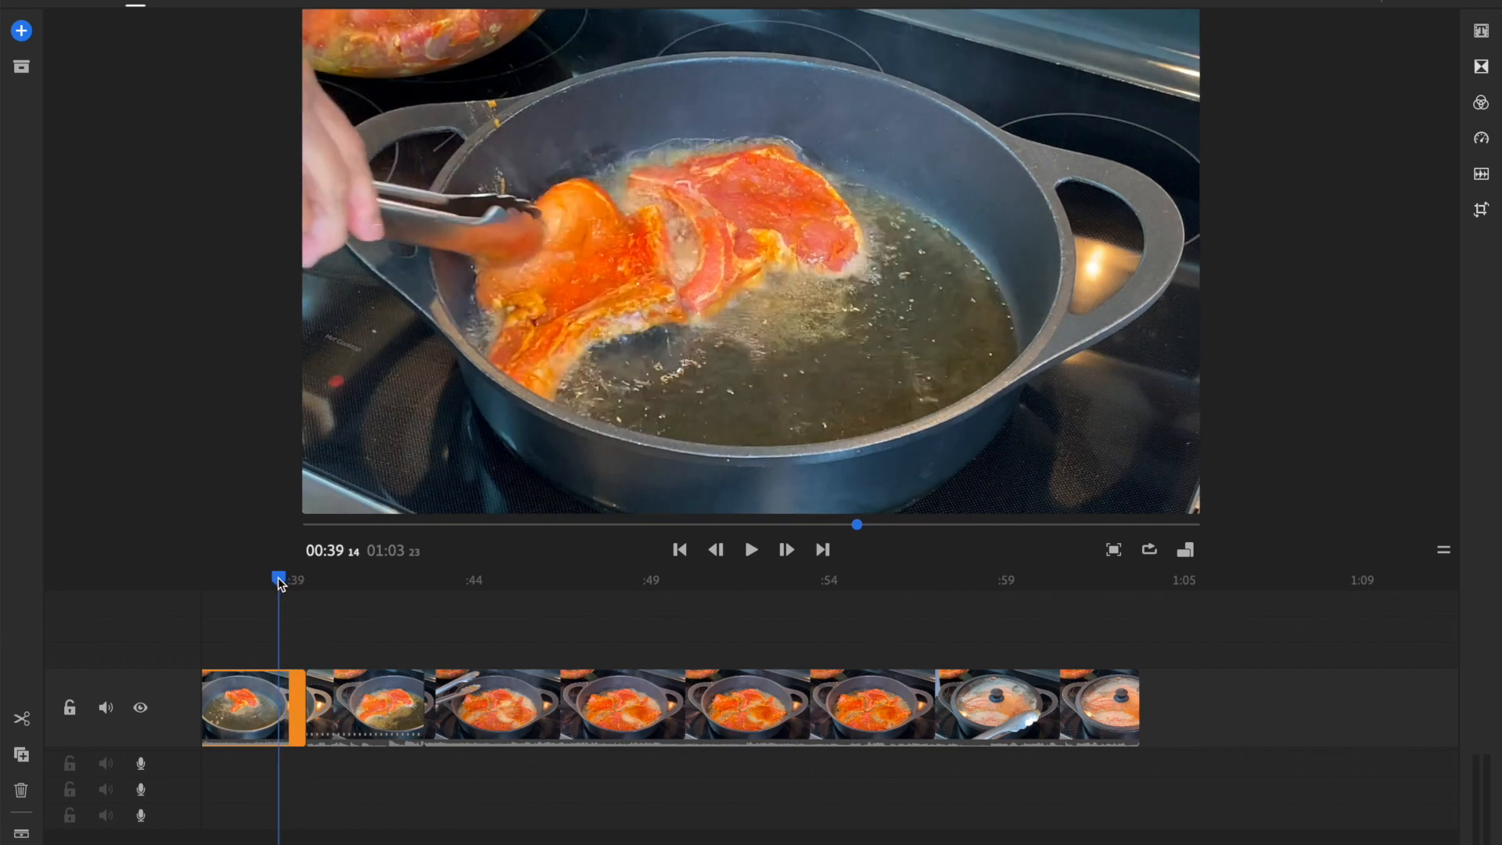
pyautogui.press('space')
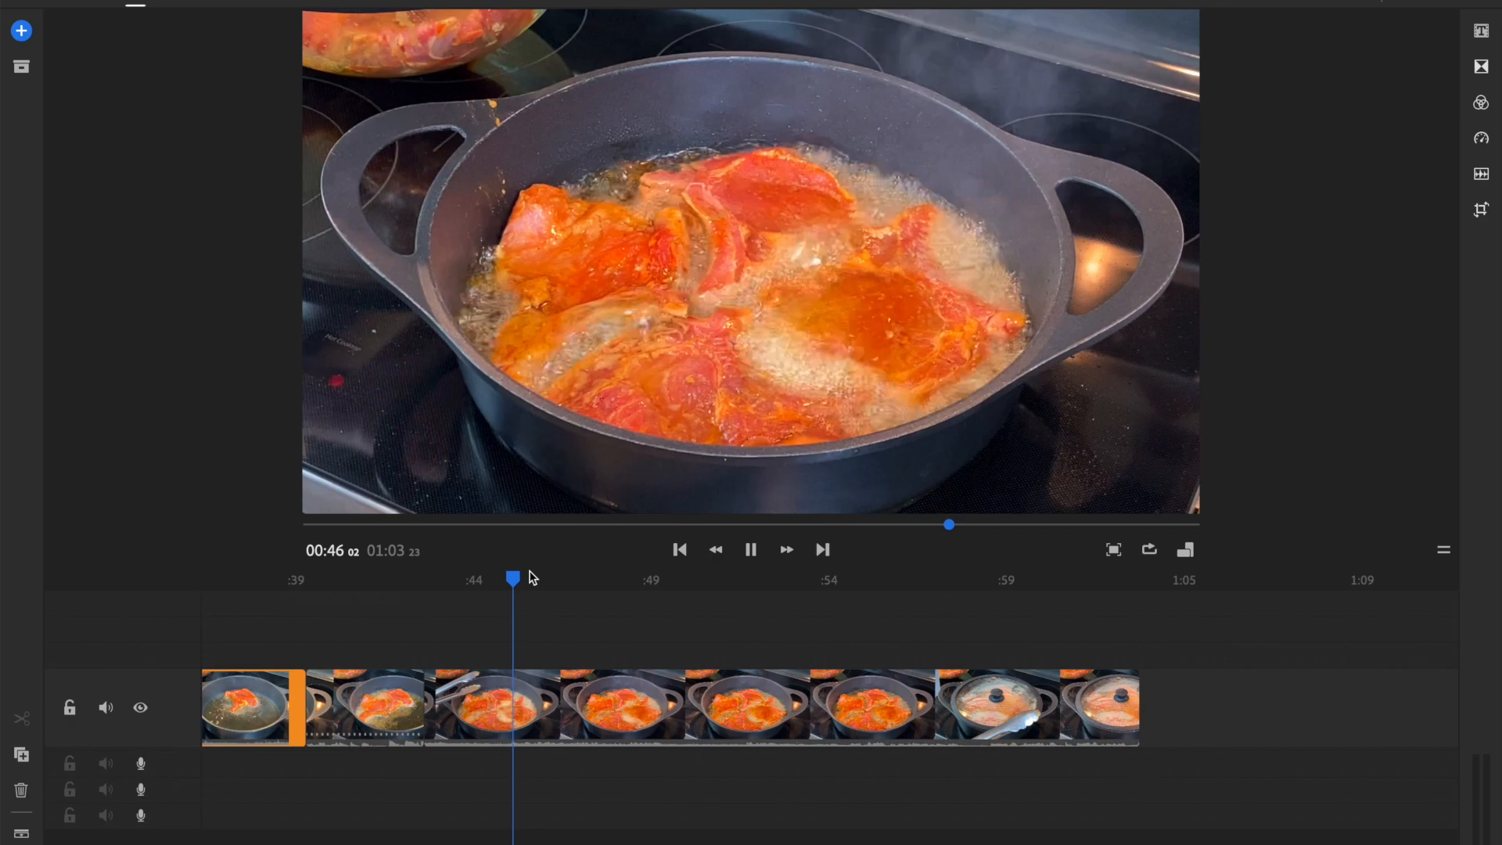
pyautogui.press('space')
# Split the last frying clip at 00:54 04, before the lid goes on, and delete the piece before the split
pyautogui.moveTo(610, 583); pyautogui.dragTo(797, 625)
pyautogui.click(22, 718)
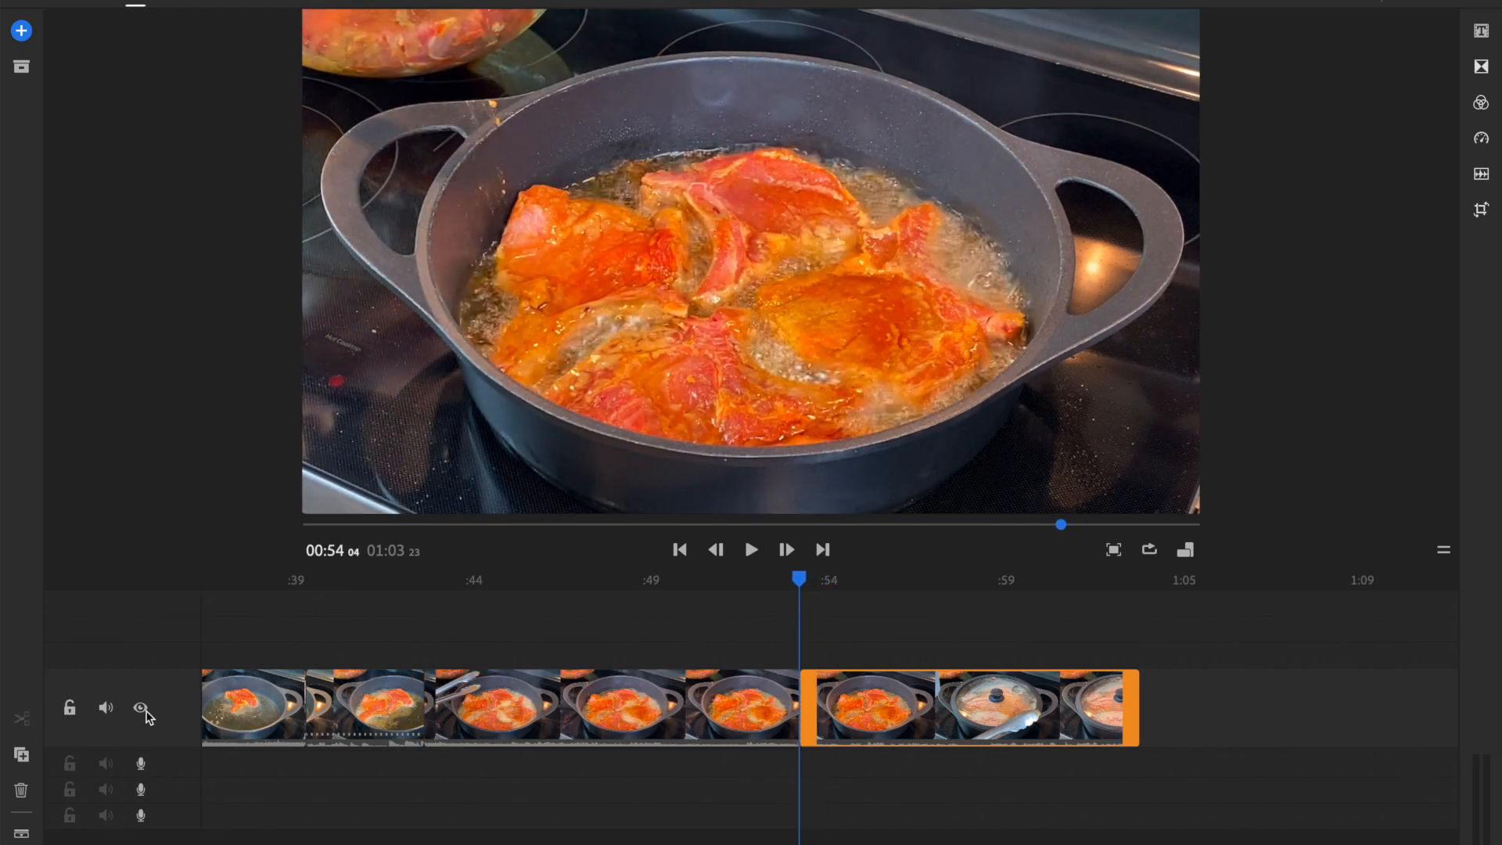
pyautogui.click(616, 706)
pyautogui.press('Delete')
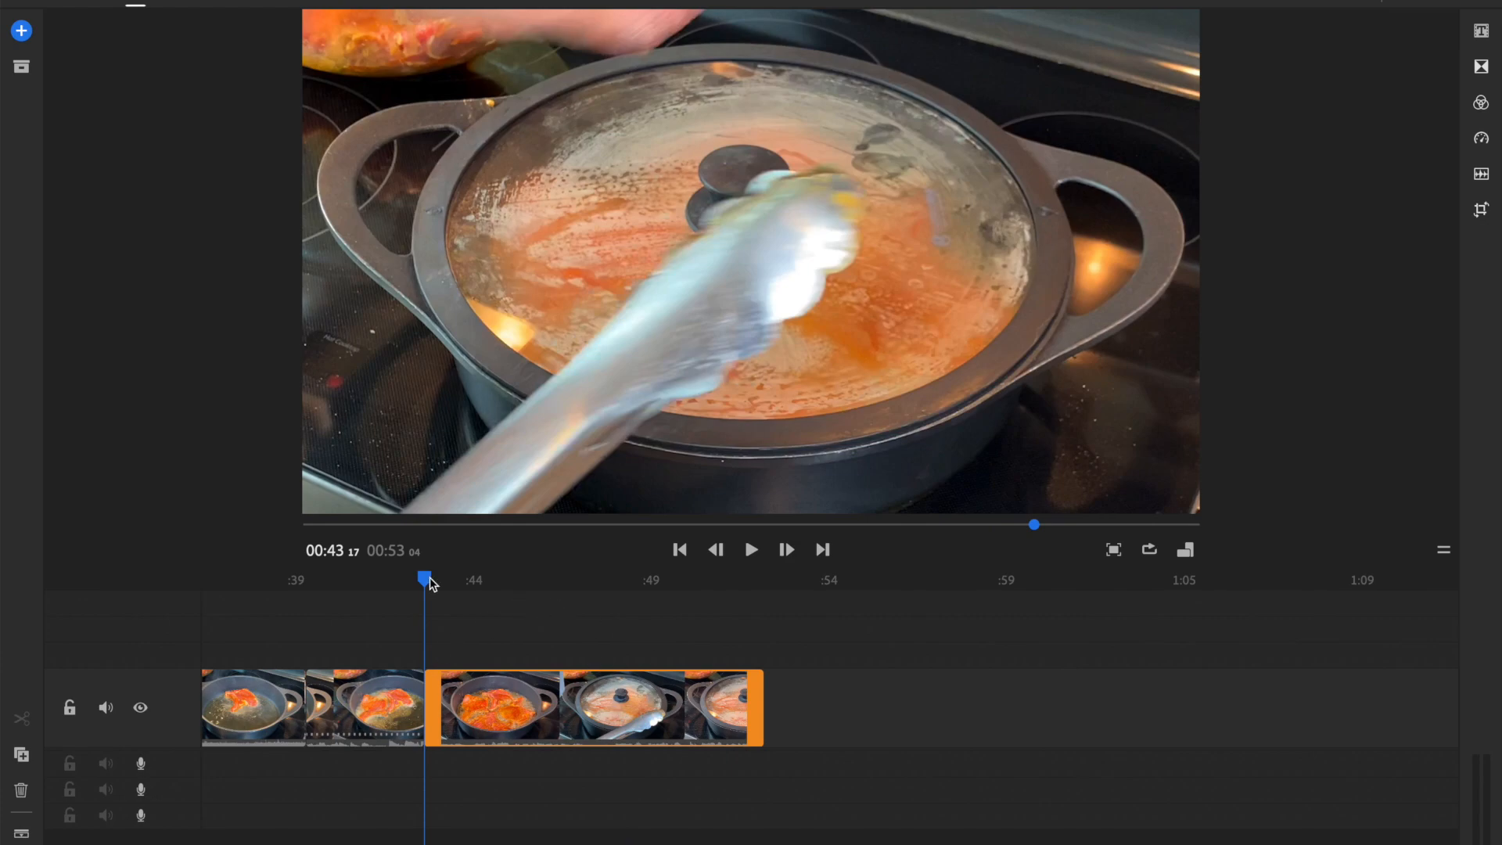
# Split the remaining lid clip at 00:46 01 and delete everything after the split
pyautogui.moveTo(430, 583); pyautogui.dragTo(517, 592)
pyautogui.click(21, 720)
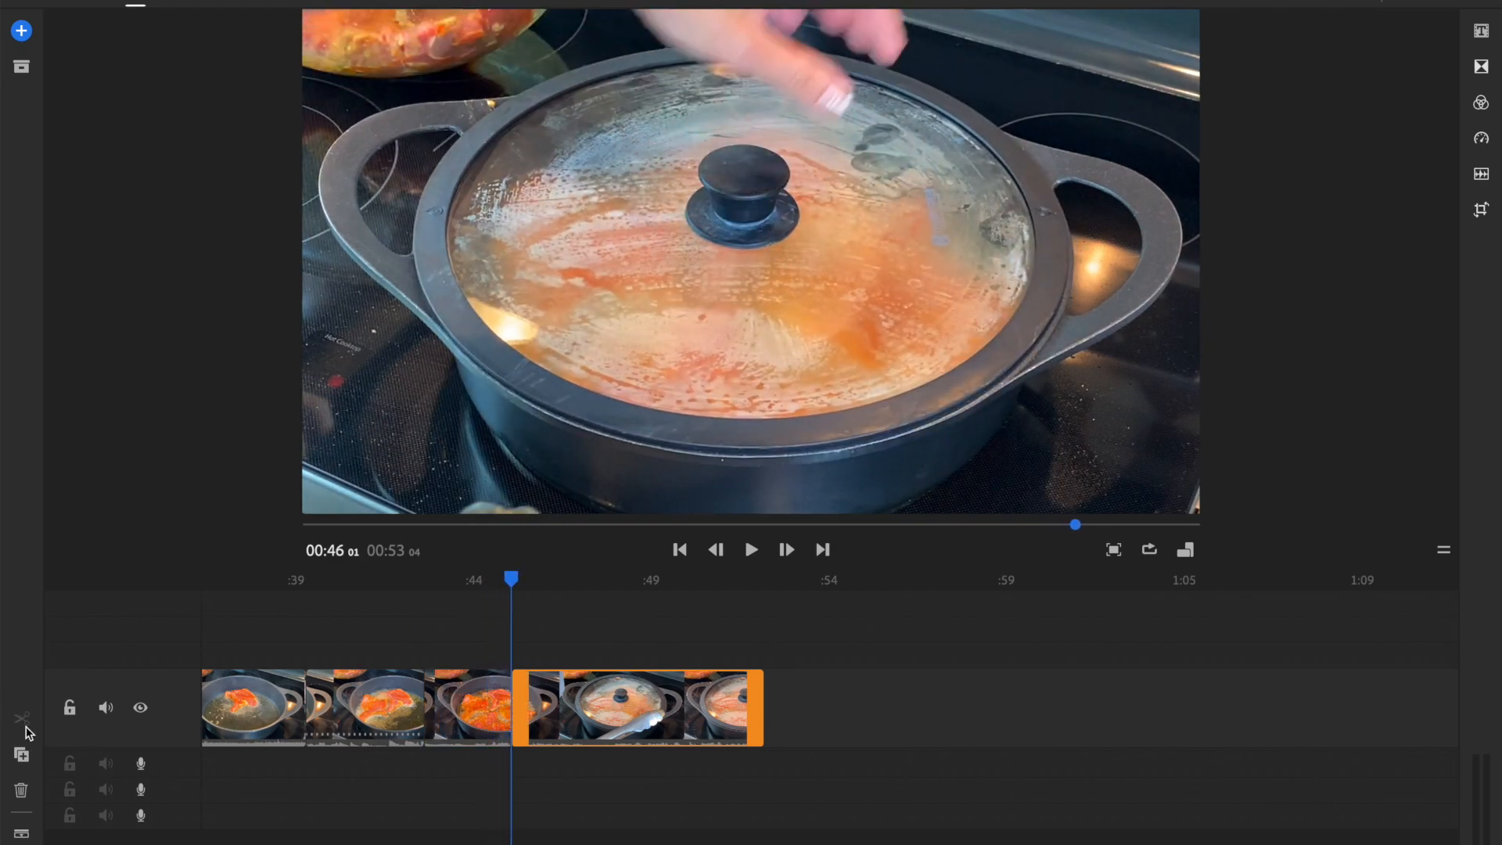
pyautogui.click(640, 710)
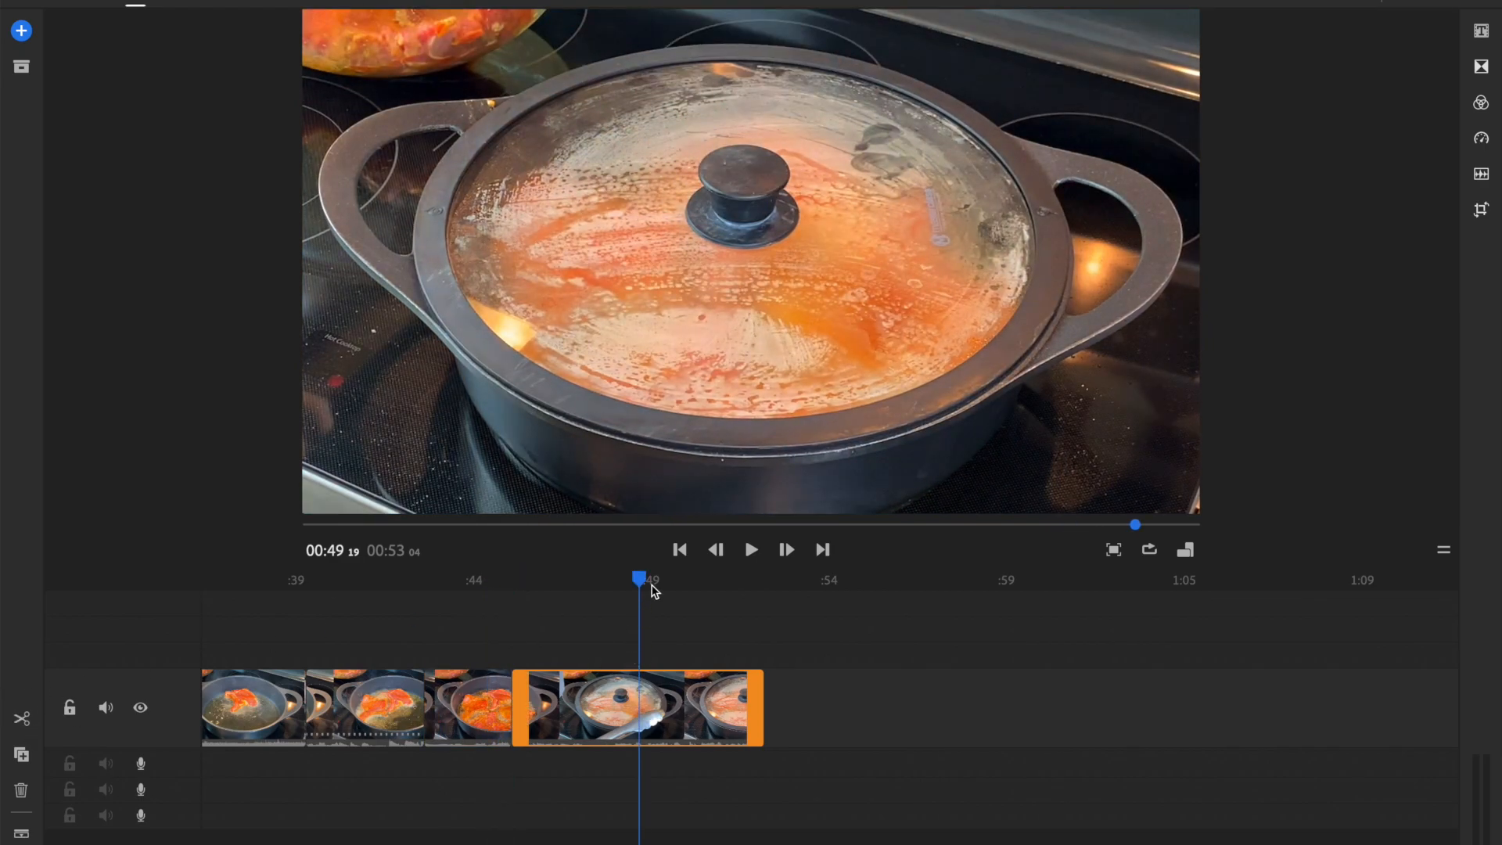
pyautogui.click(667, 609)
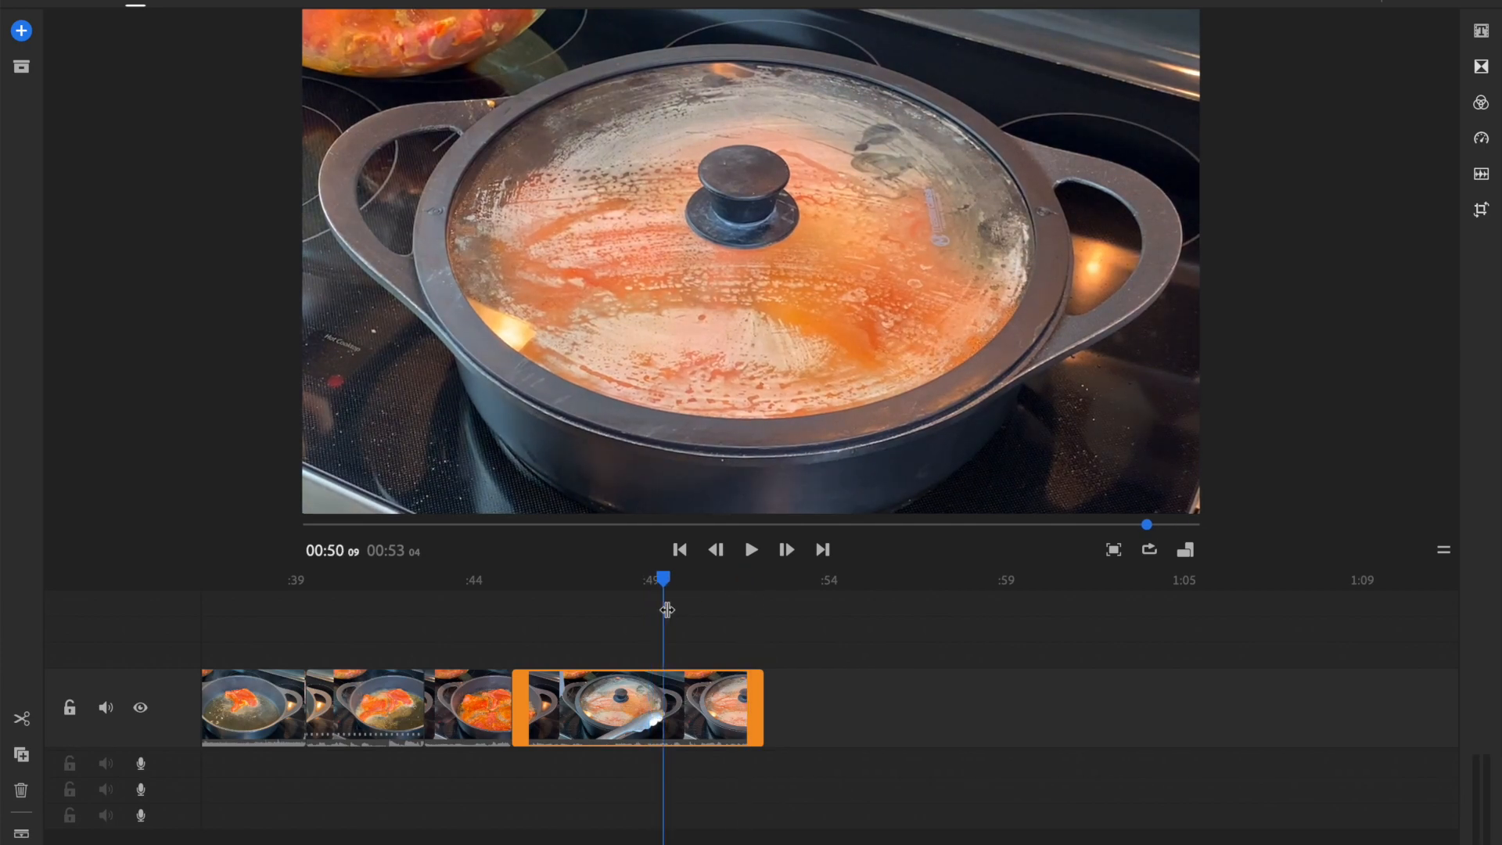
pyautogui.press('Delete')
pyautogui.hscroll(-3, 516, 607)
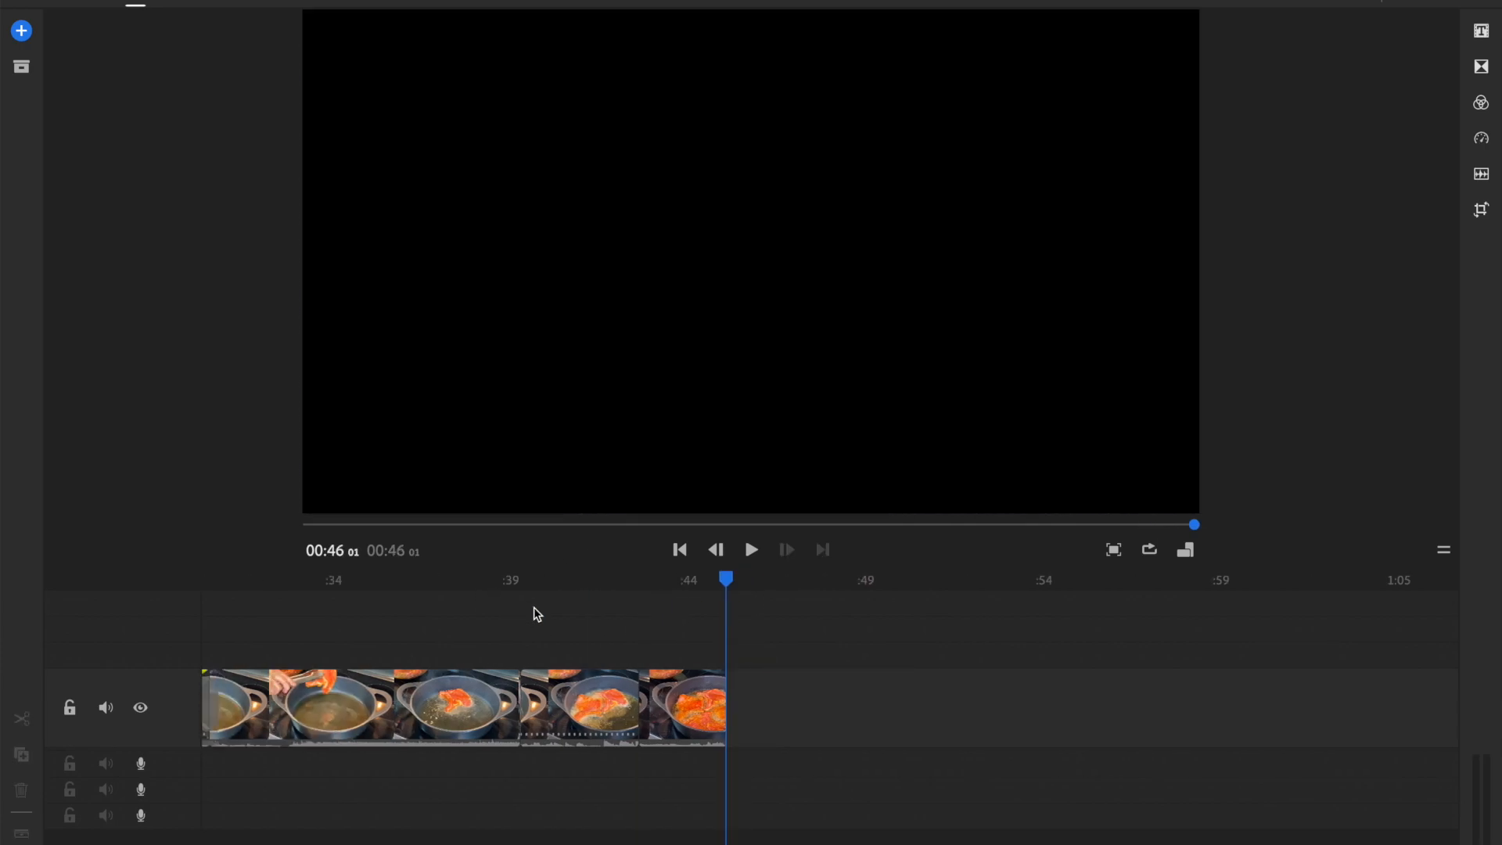
# Play the sequence from the end of the seasoning footage through oil pouring and frying to the lid segment
pyautogui.moveTo(753, 581); pyautogui.dragTo(259, 634)
pyautogui.hscroll(-5, 261, 638)
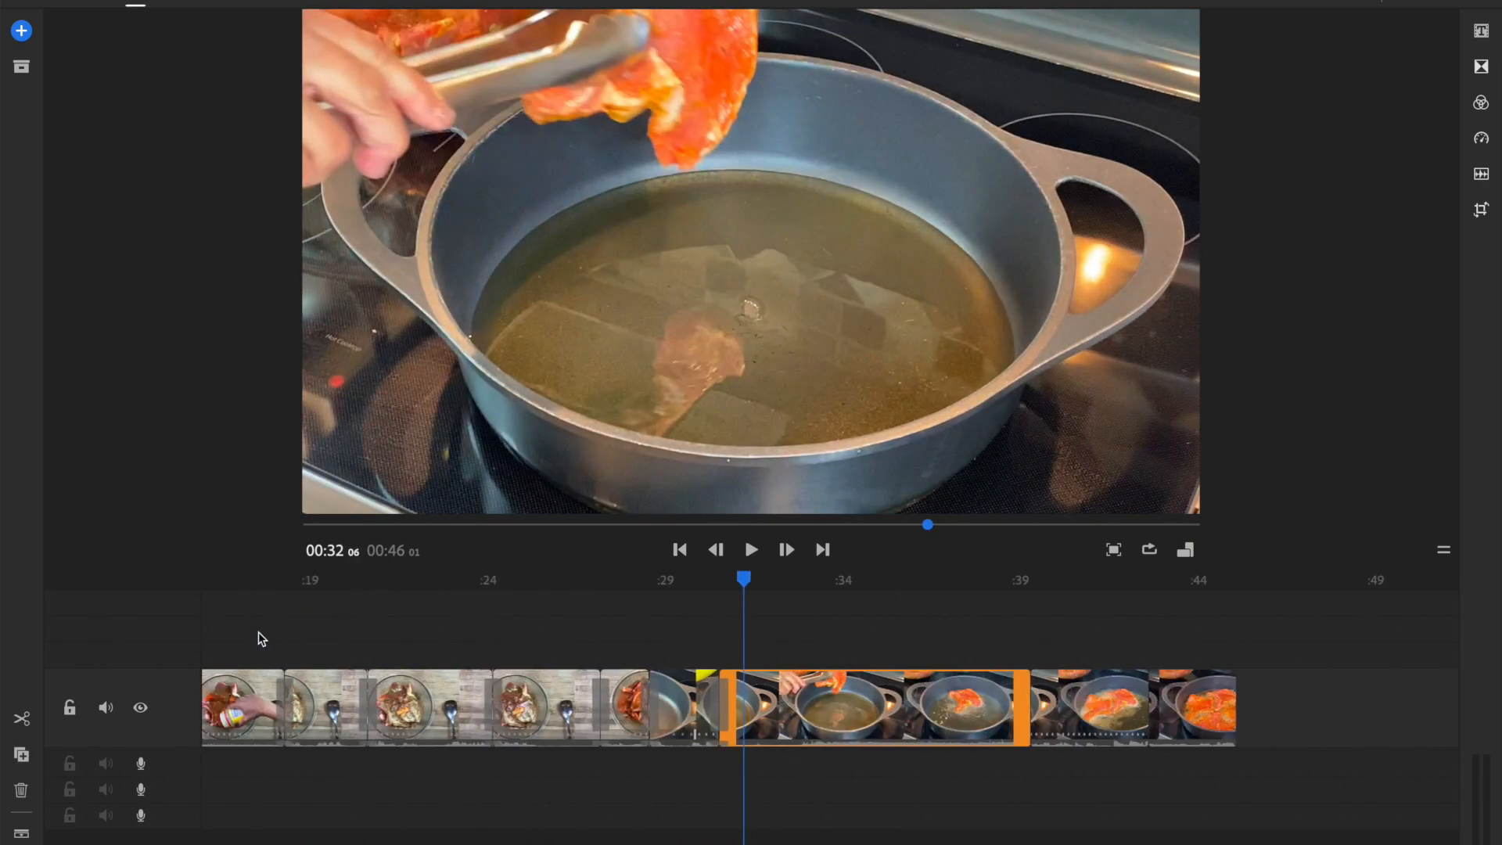
pyautogui.moveTo(744, 587); pyautogui.dragTo(636, 592)
pyautogui.press('space')
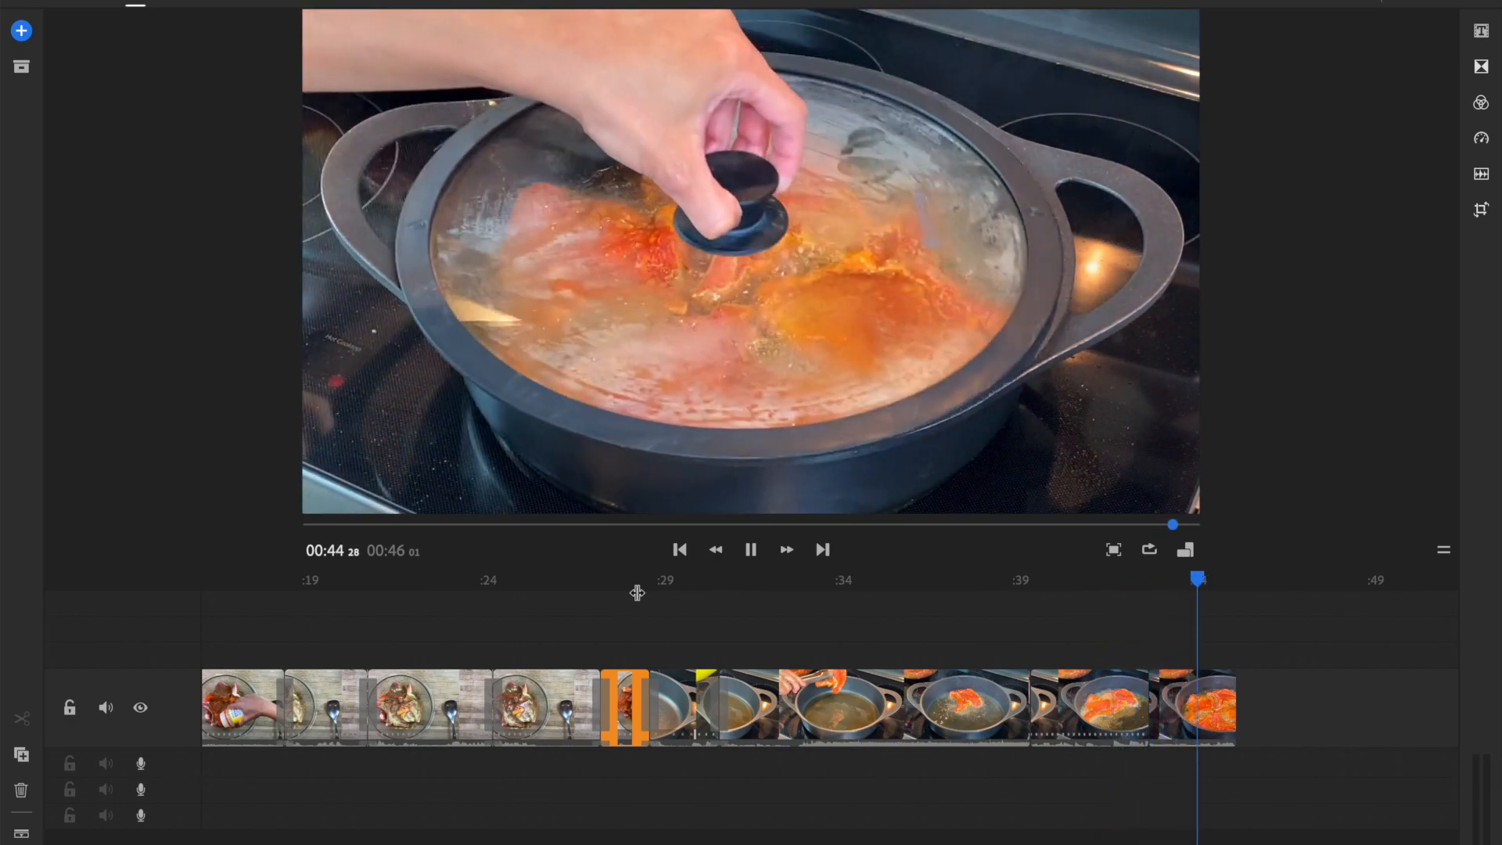
pyautogui.press('space')
# Apply a 0.50 sec Cross Dissolve to the short lid segment and play the result from 00:39 10
pyautogui.moveTo(1227, 579); pyautogui.dragTo(1150, 579)
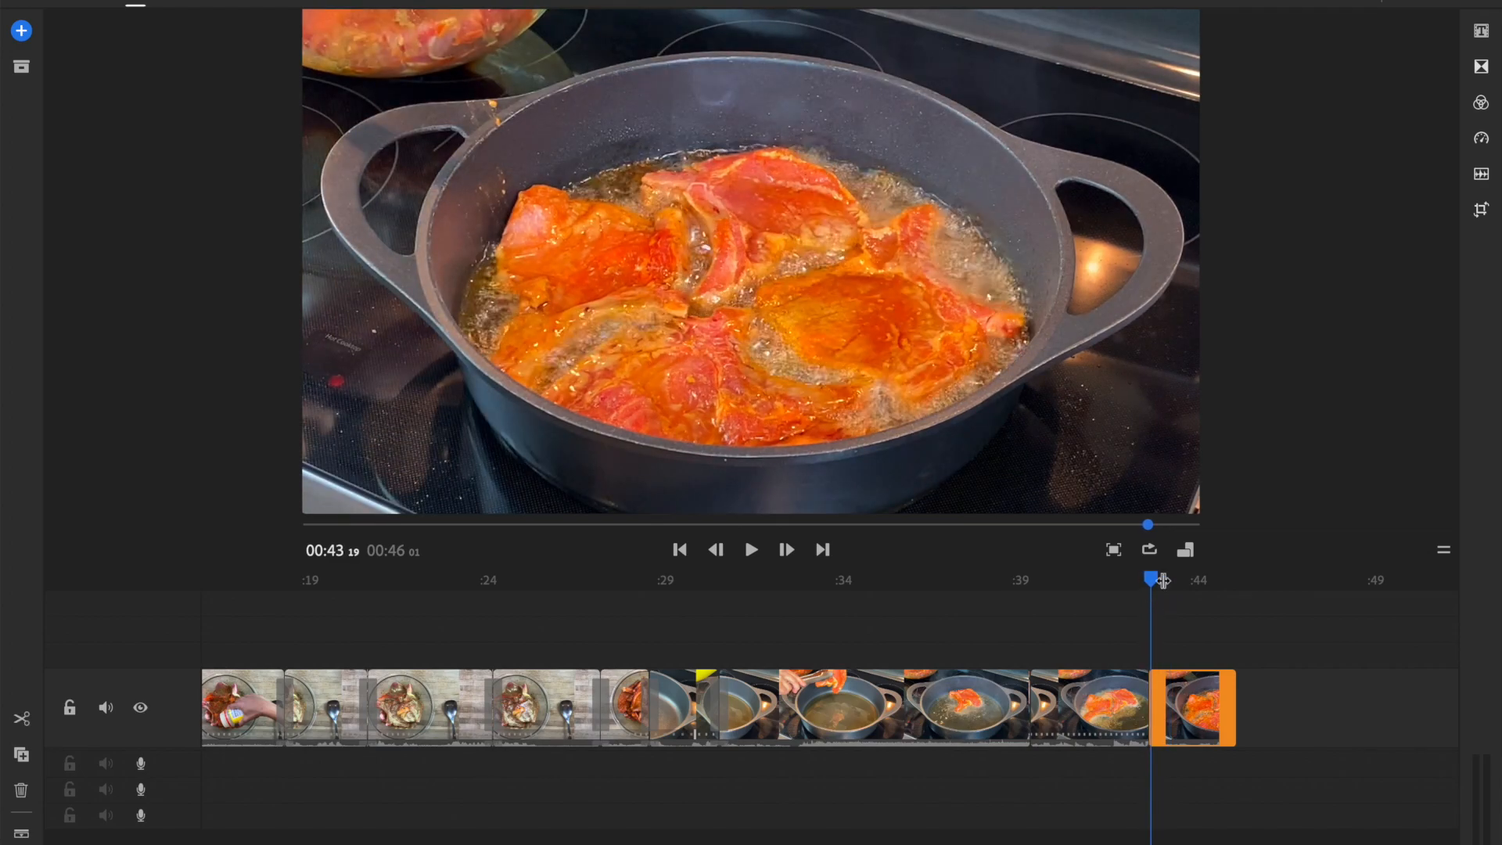
pyautogui.click(1480, 65)
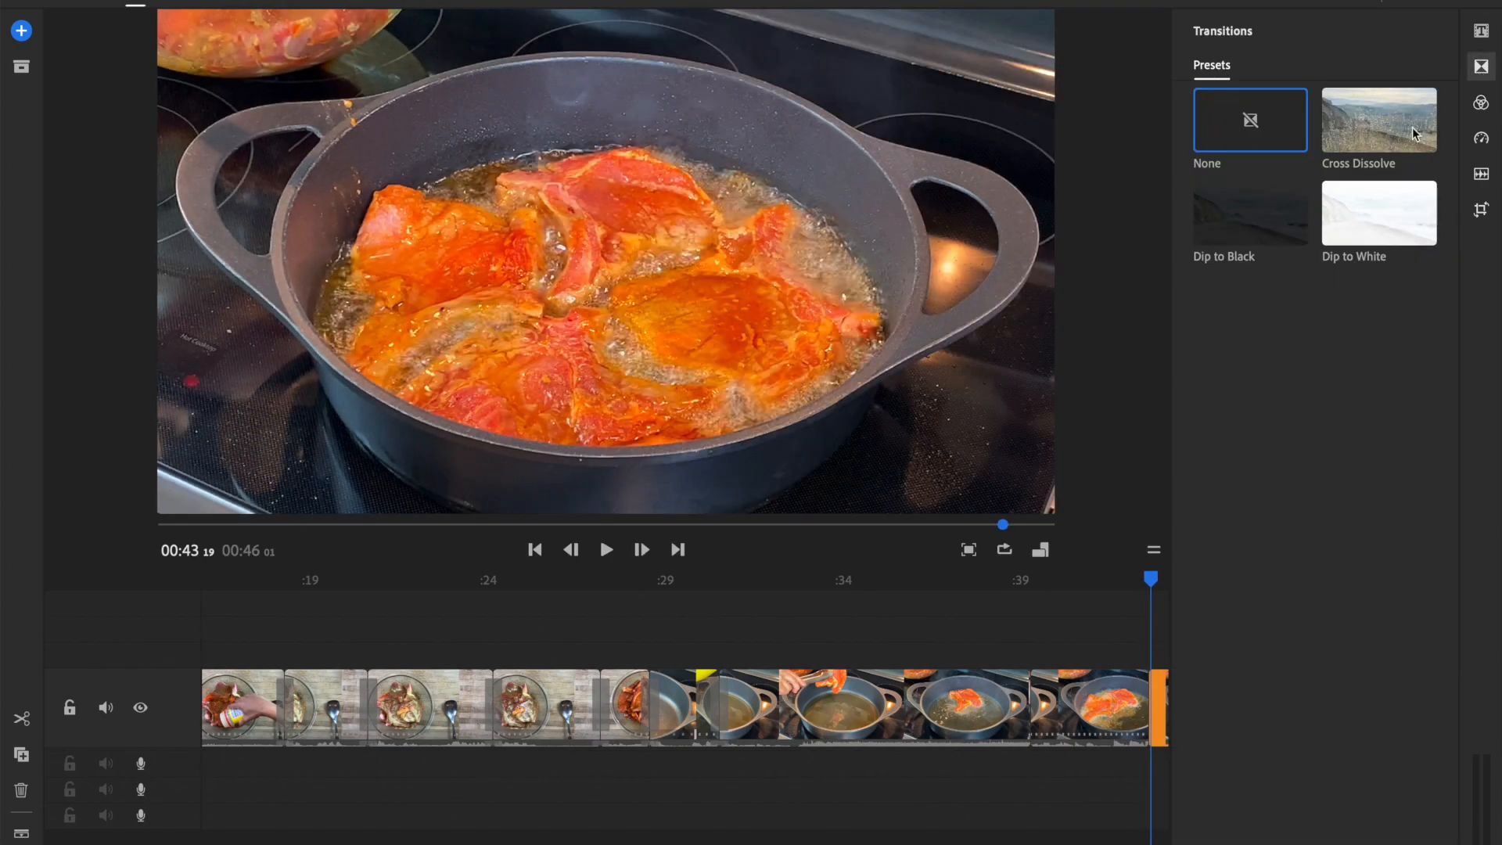
pyautogui.click(1364, 138)
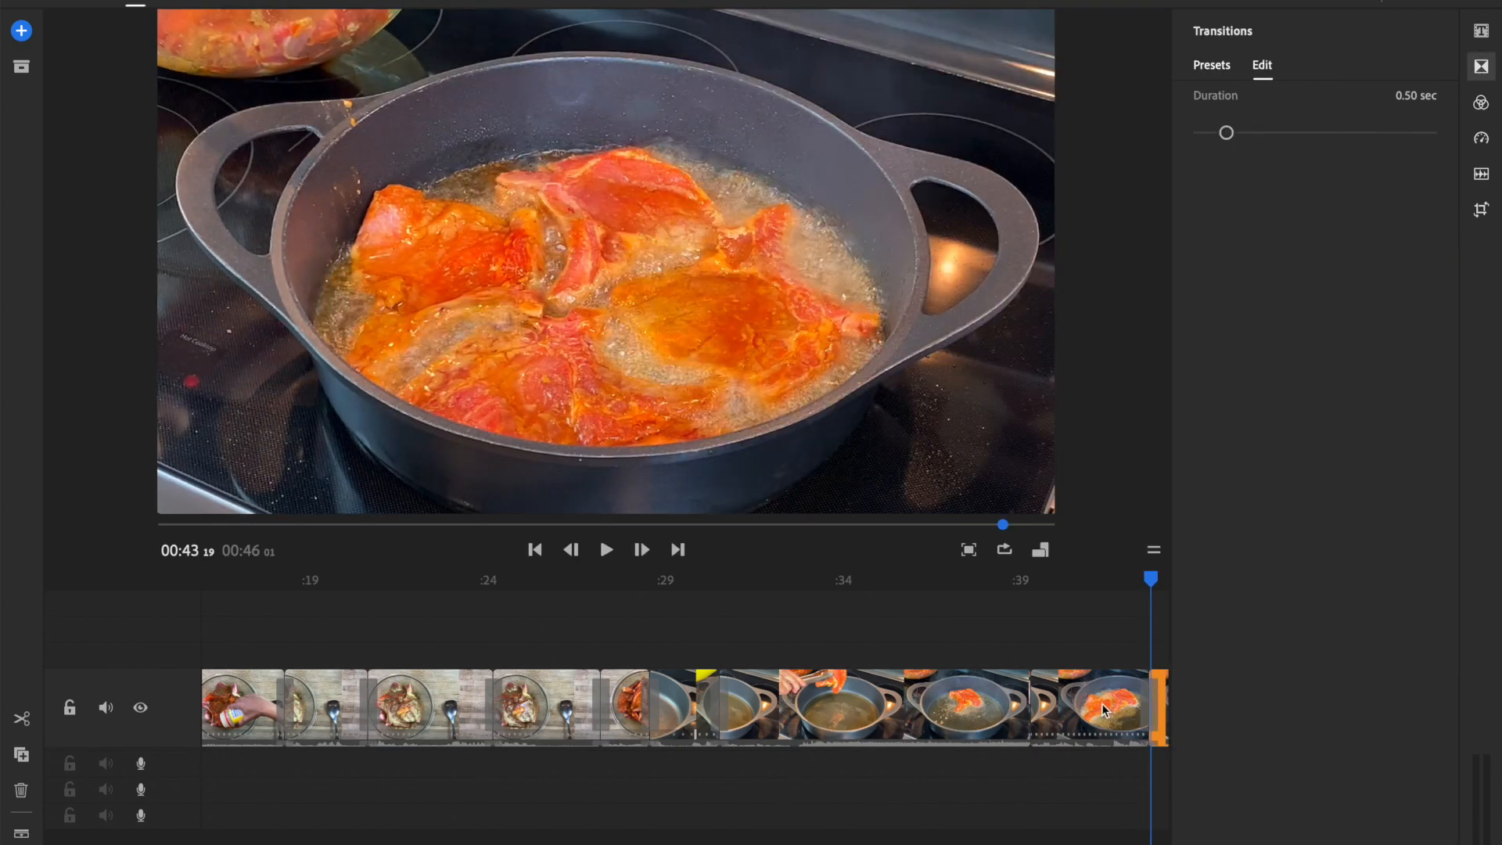
pyautogui.hscroll(4, 1056, 694)
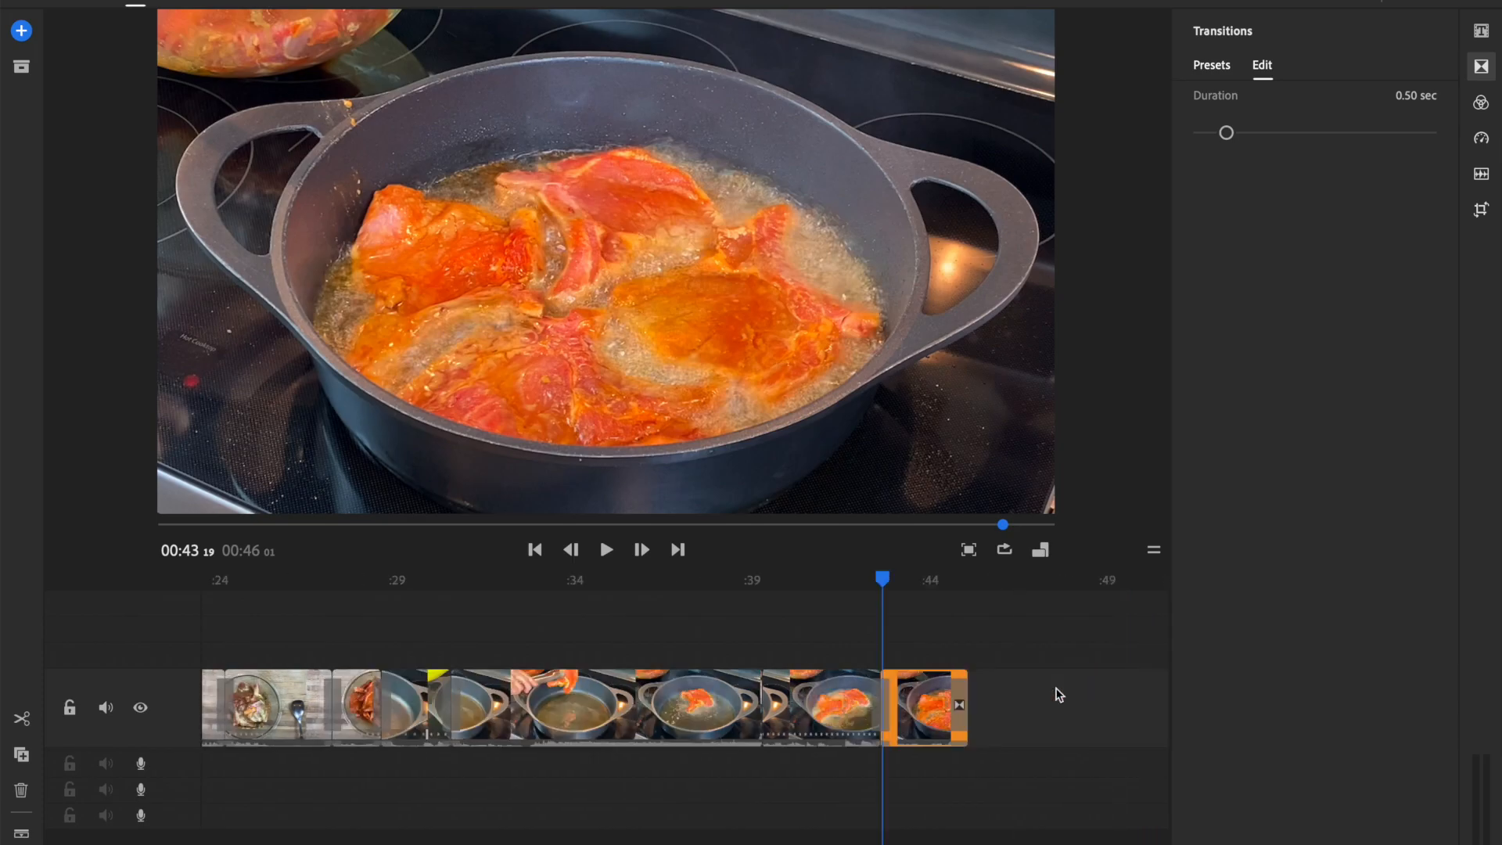
pyautogui.click(677, 654)
pyautogui.press('space')
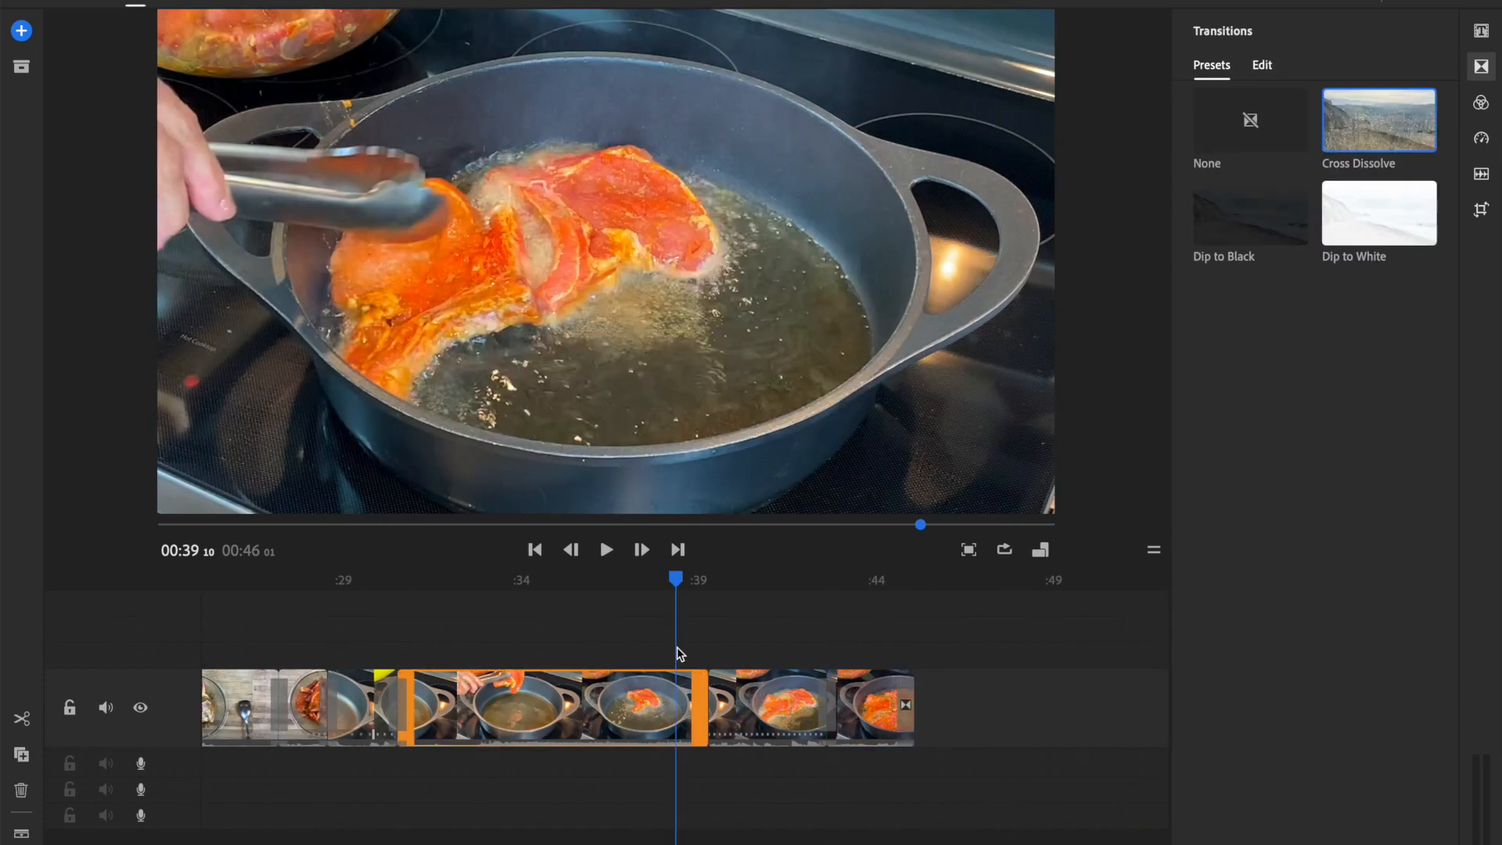
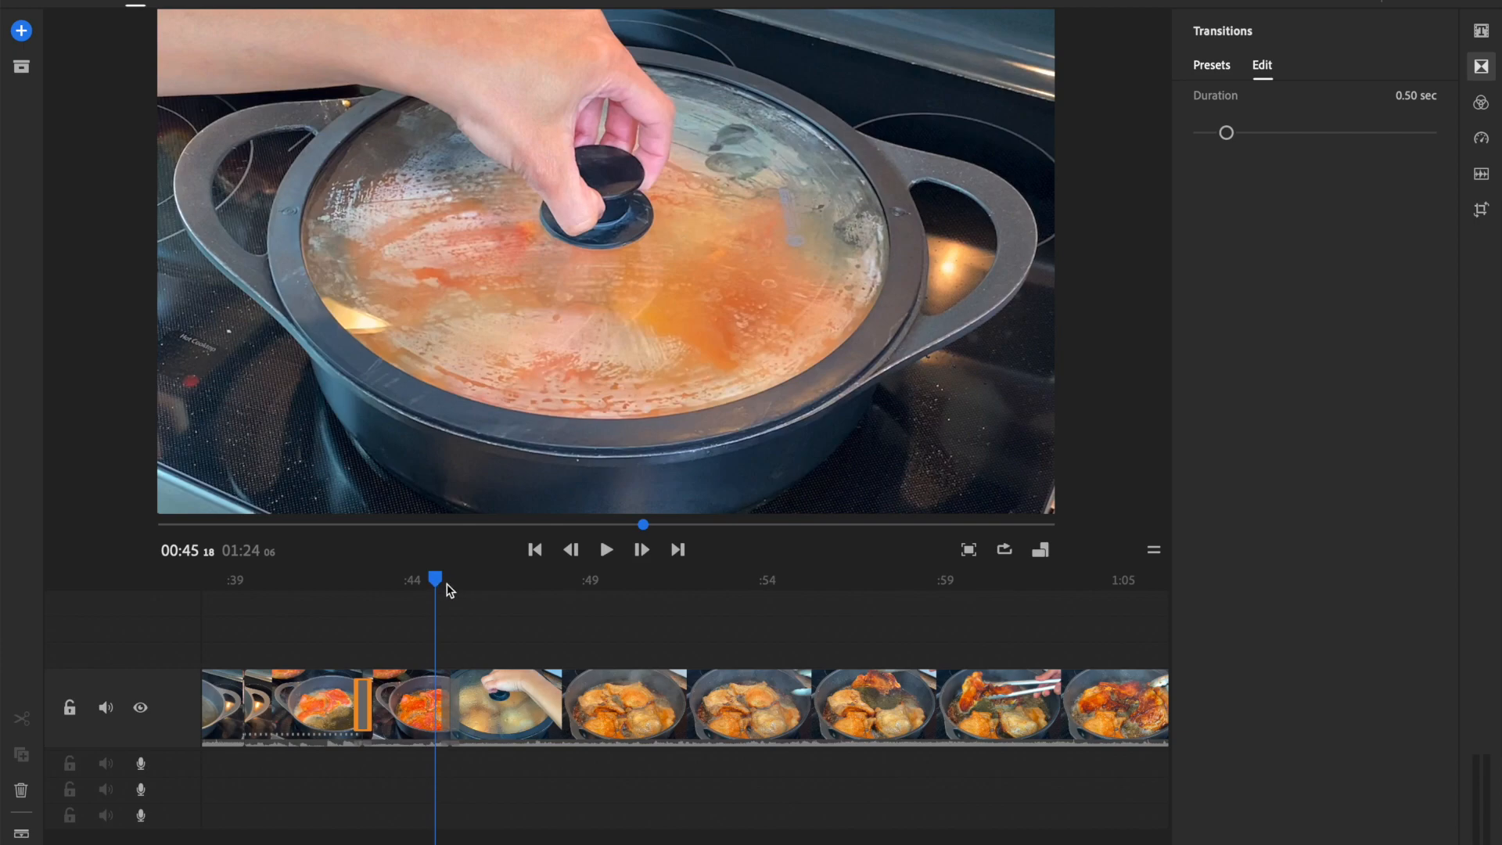
# Play the transition from the lid segment into the newly added clip of browned pork chops
pyautogui.moveTo(436, 581); pyautogui.dragTo(483, 588)
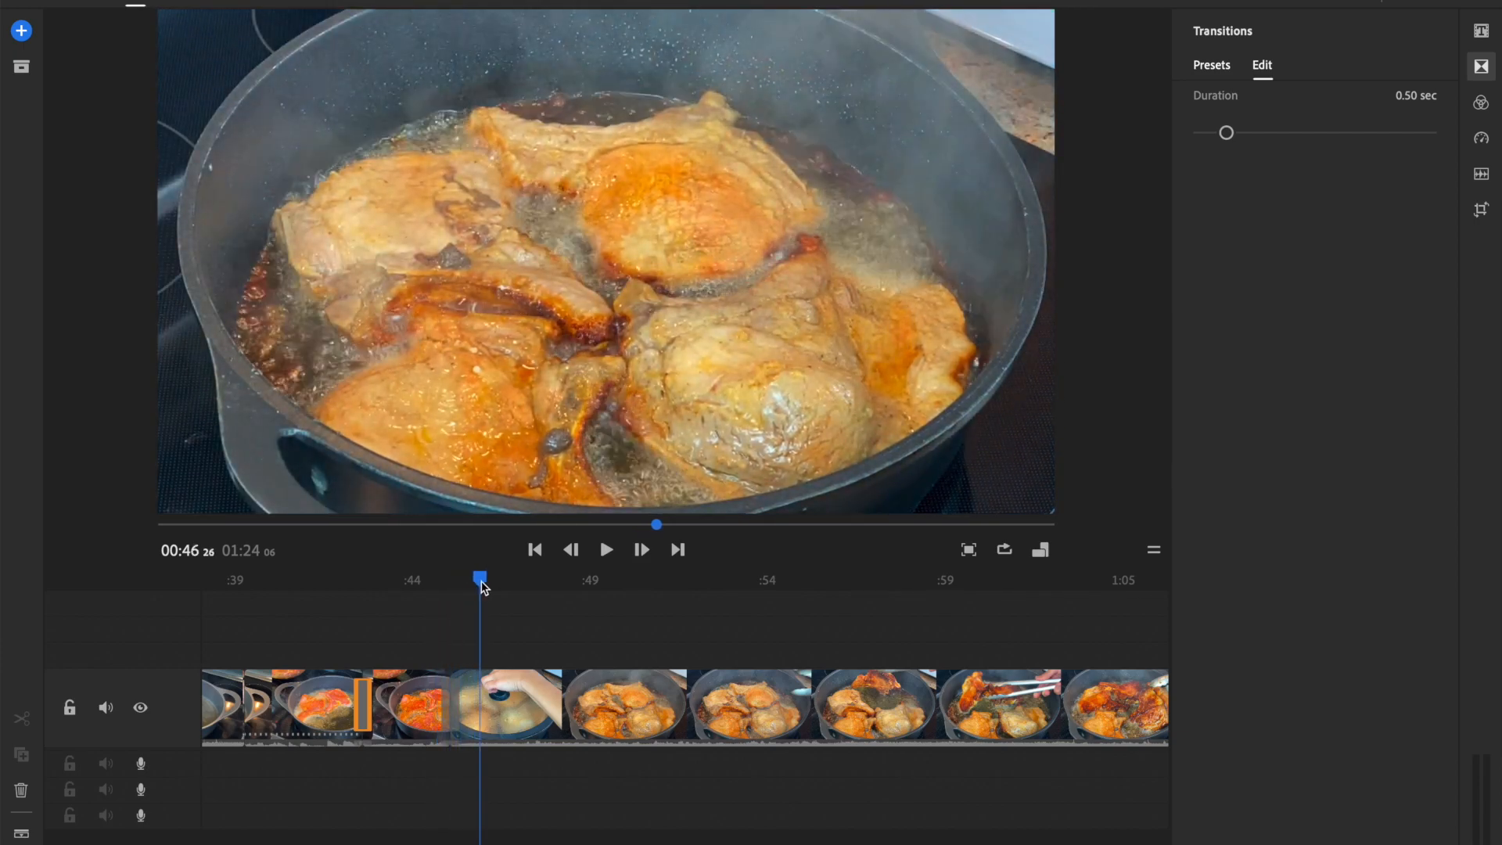
pyautogui.click(430, 582)
pyautogui.press('space')
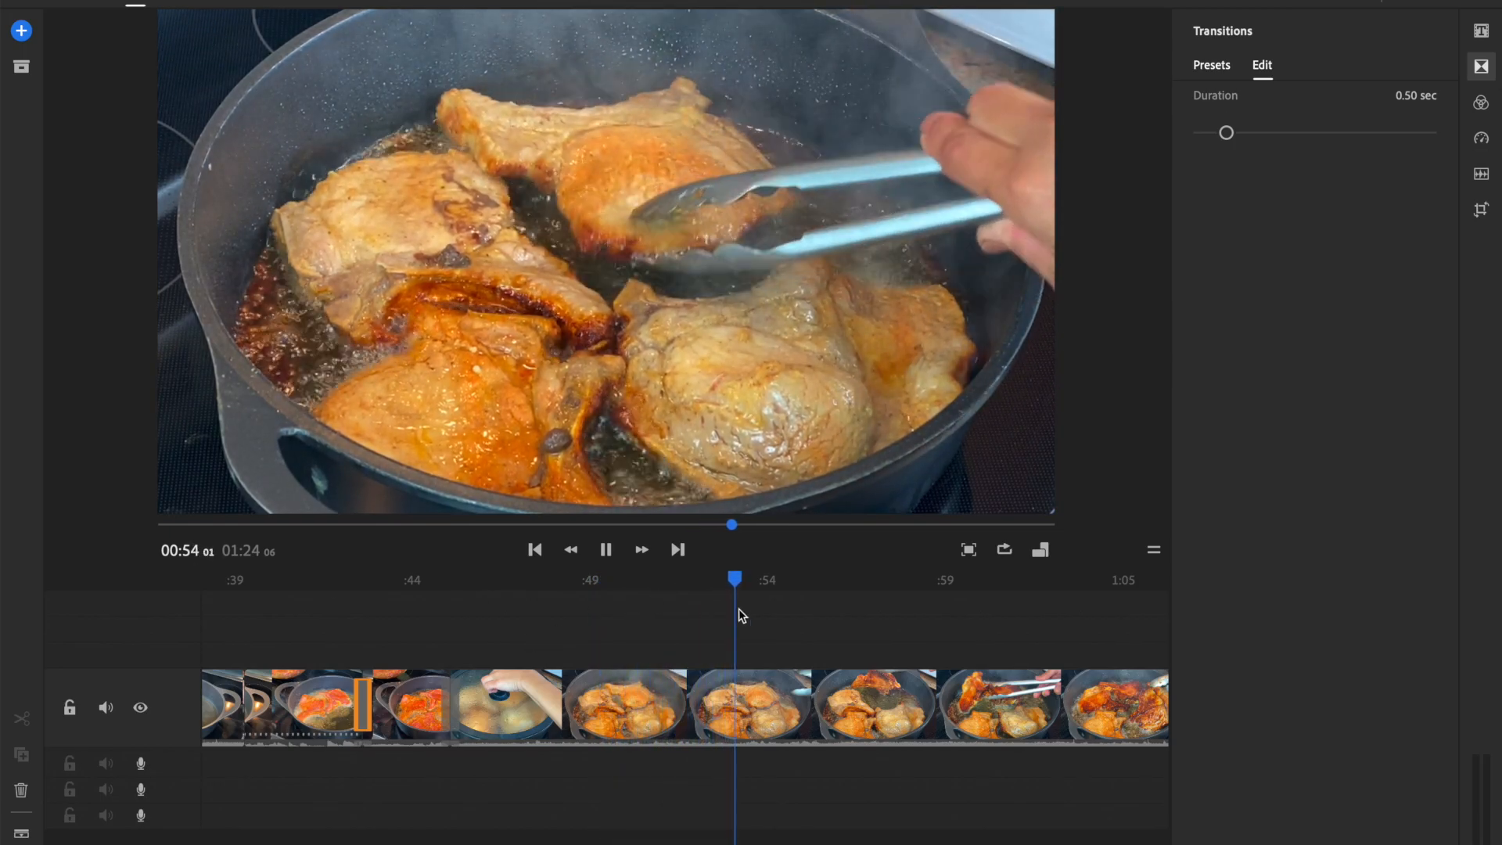
# Split the browned pork chop clip at 00:47 04 and 00:52 08 and delete the piece between the splits
pyautogui.moveTo(749, 578); pyautogui.dragTo(474, 605)
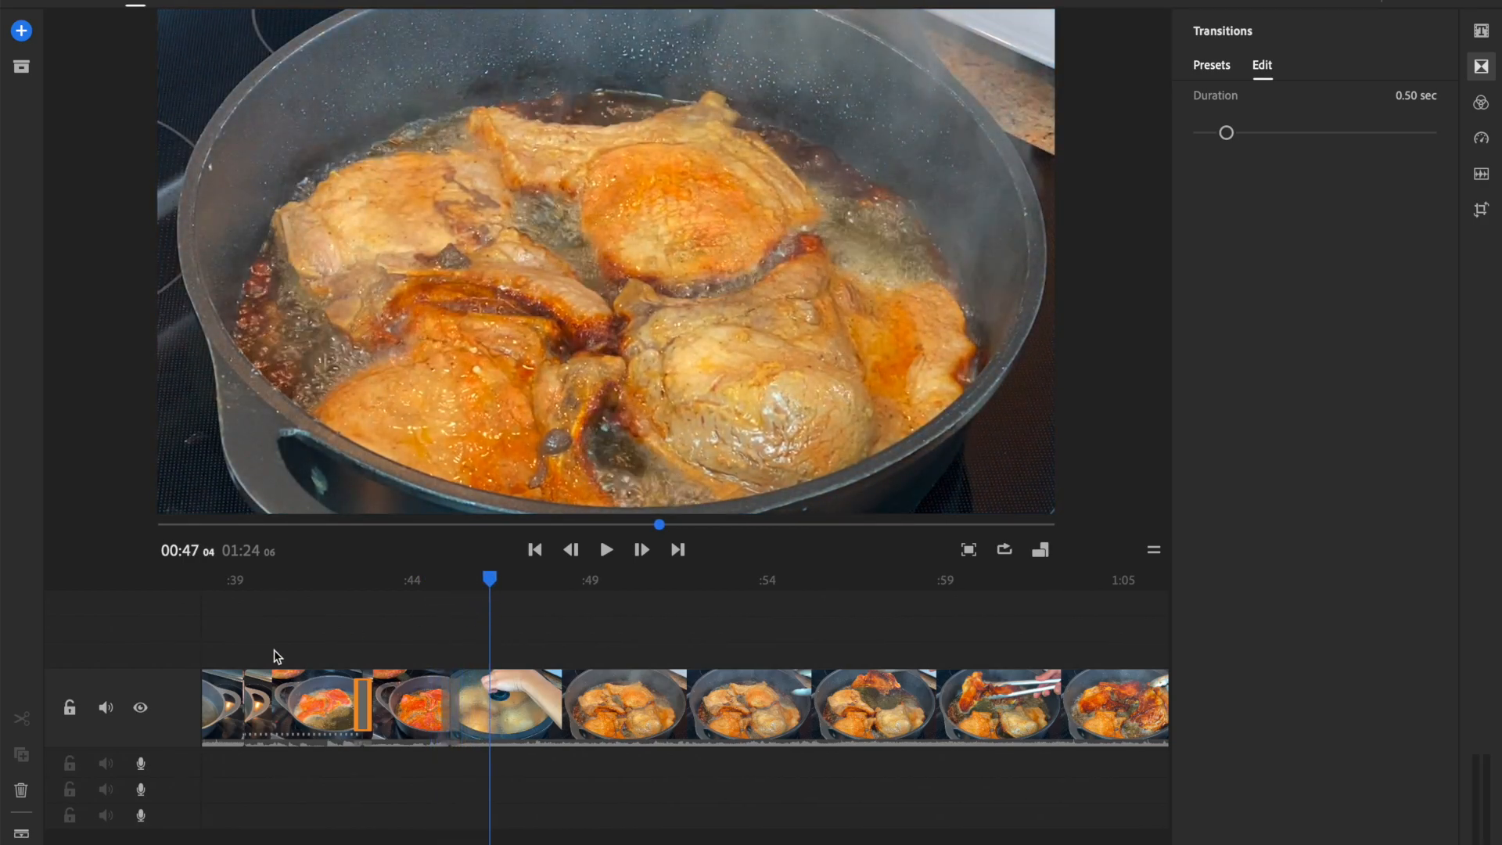
pyautogui.click(499, 718)
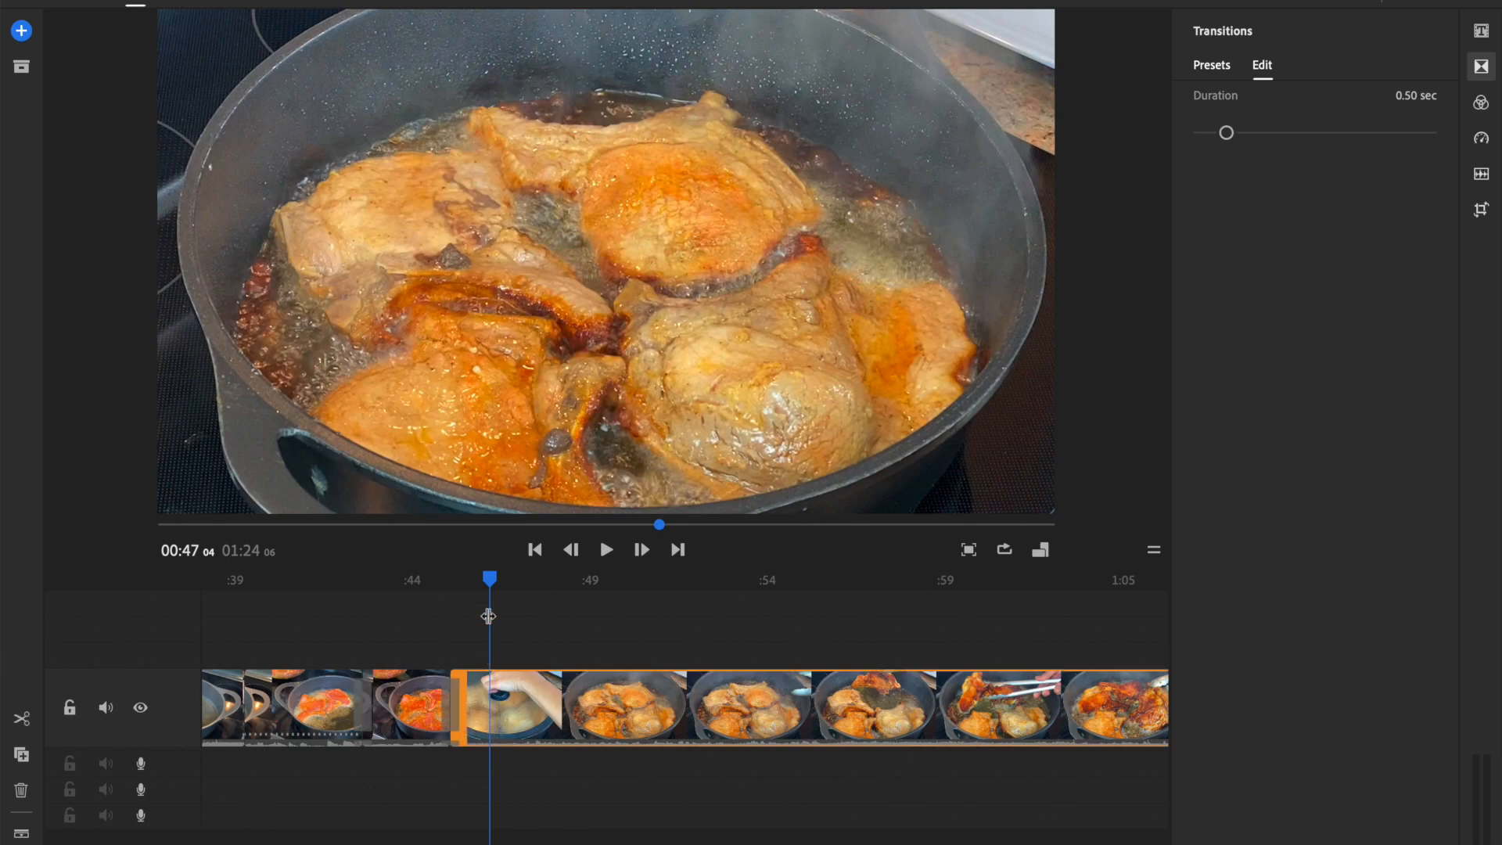
pyautogui.click(26, 726)
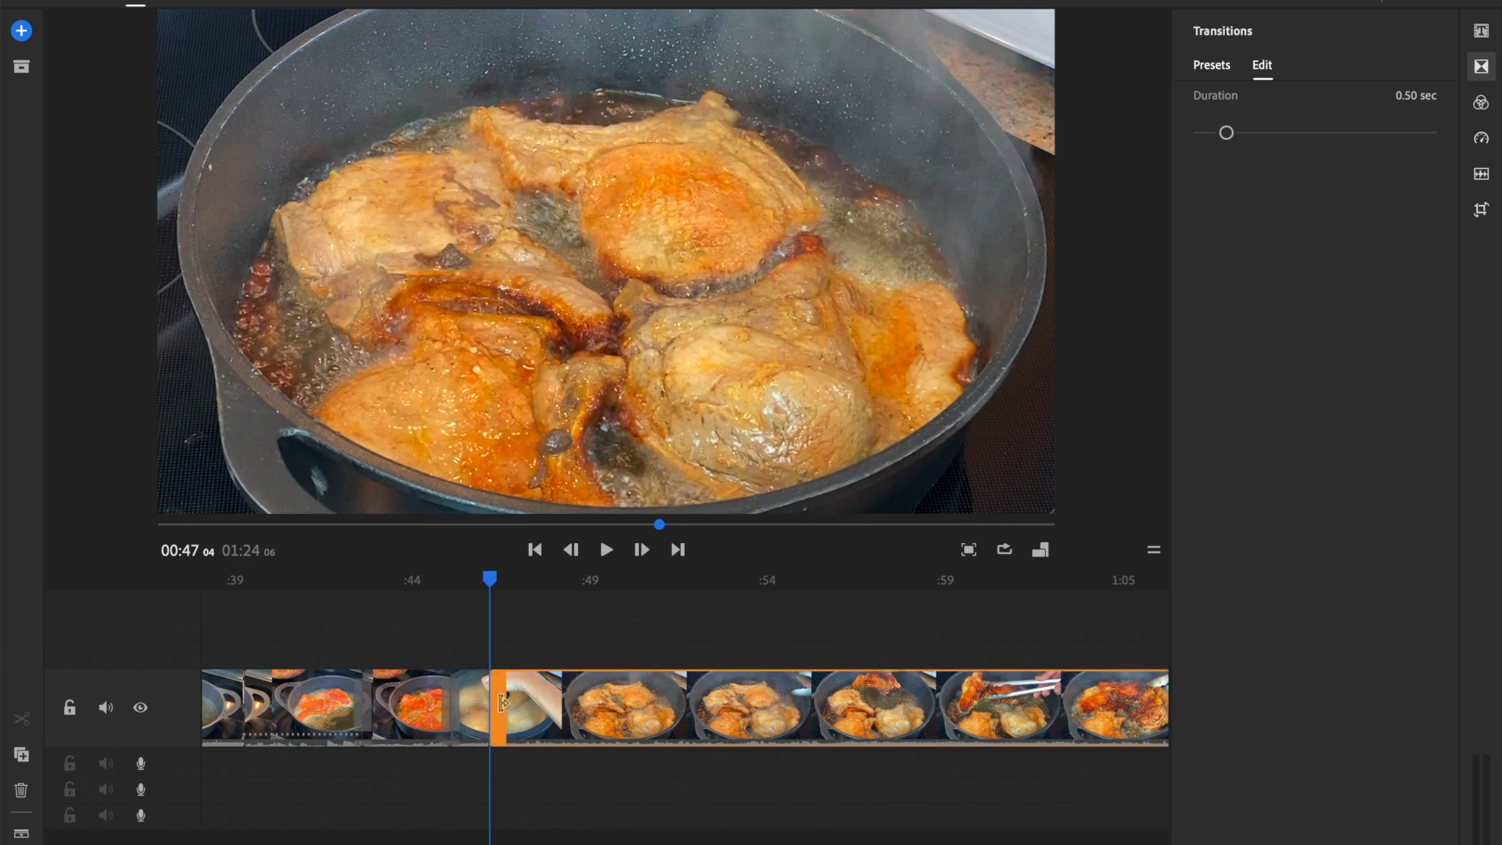
pyautogui.moveTo(492, 585); pyautogui.dragTo(672, 589)
pyautogui.click(21, 718)
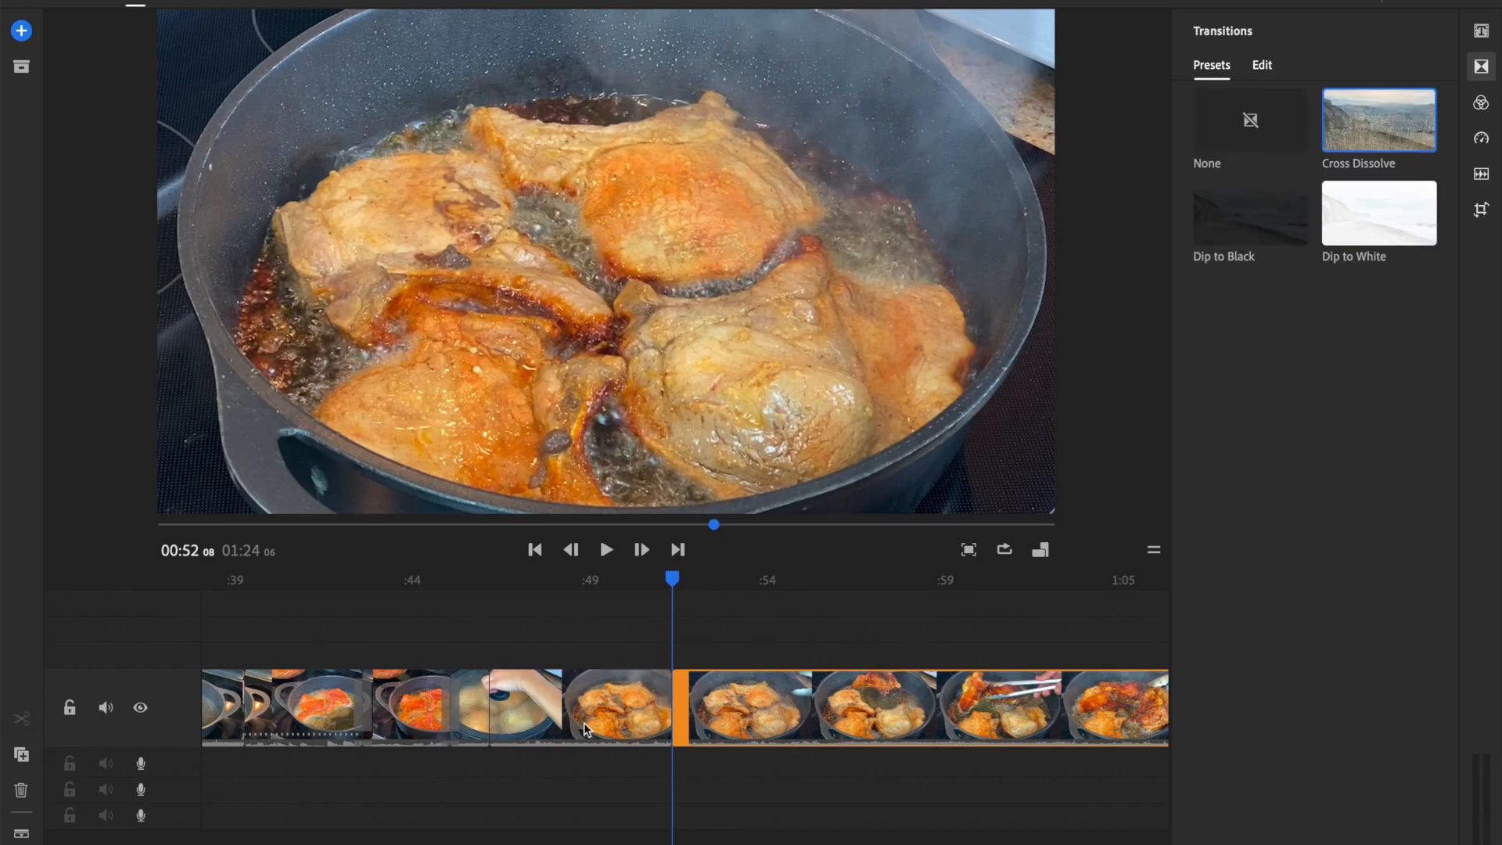
pyautogui.click(608, 716)
pyautogui.press('Delete')
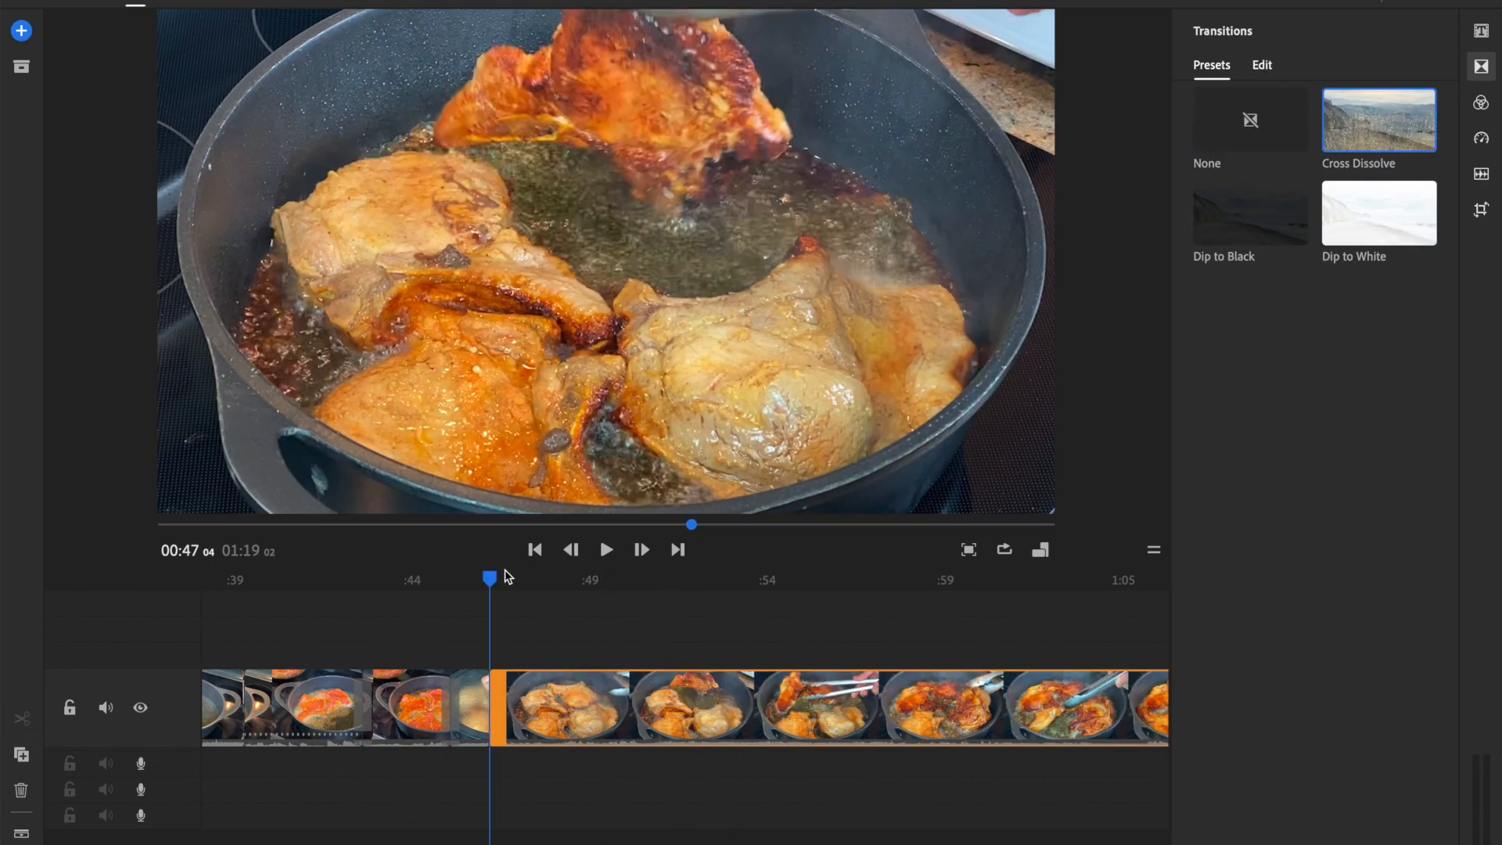
# Apply a 0.50 sec Cross Dissolve at the 00:47 04 cut and play the result from 00:46 18
pyautogui.moveTo(491, 579); pyautogui.dragTo(446, 583)
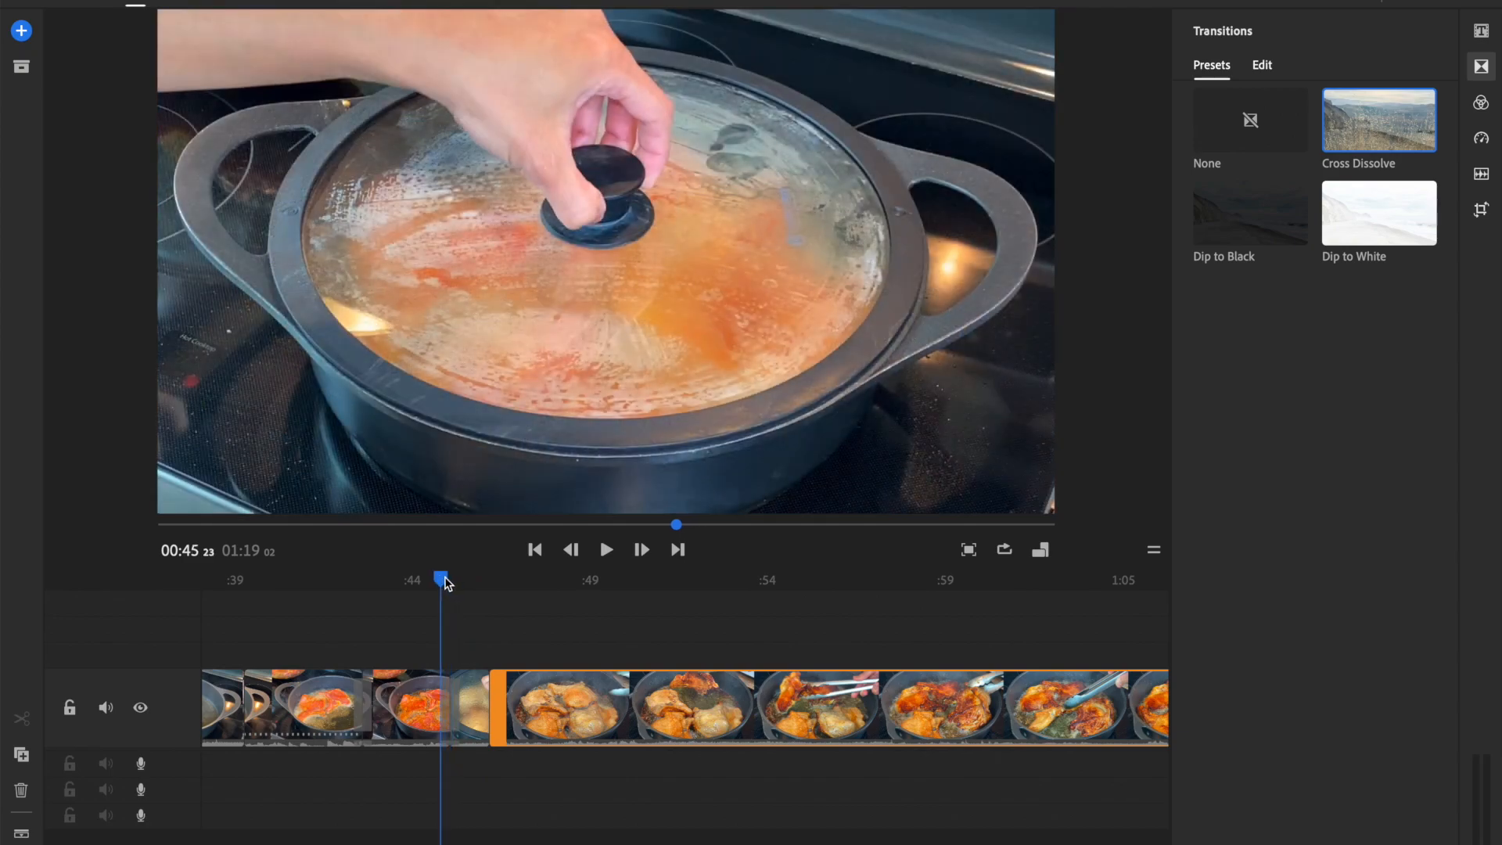
pyautogui.press('space')
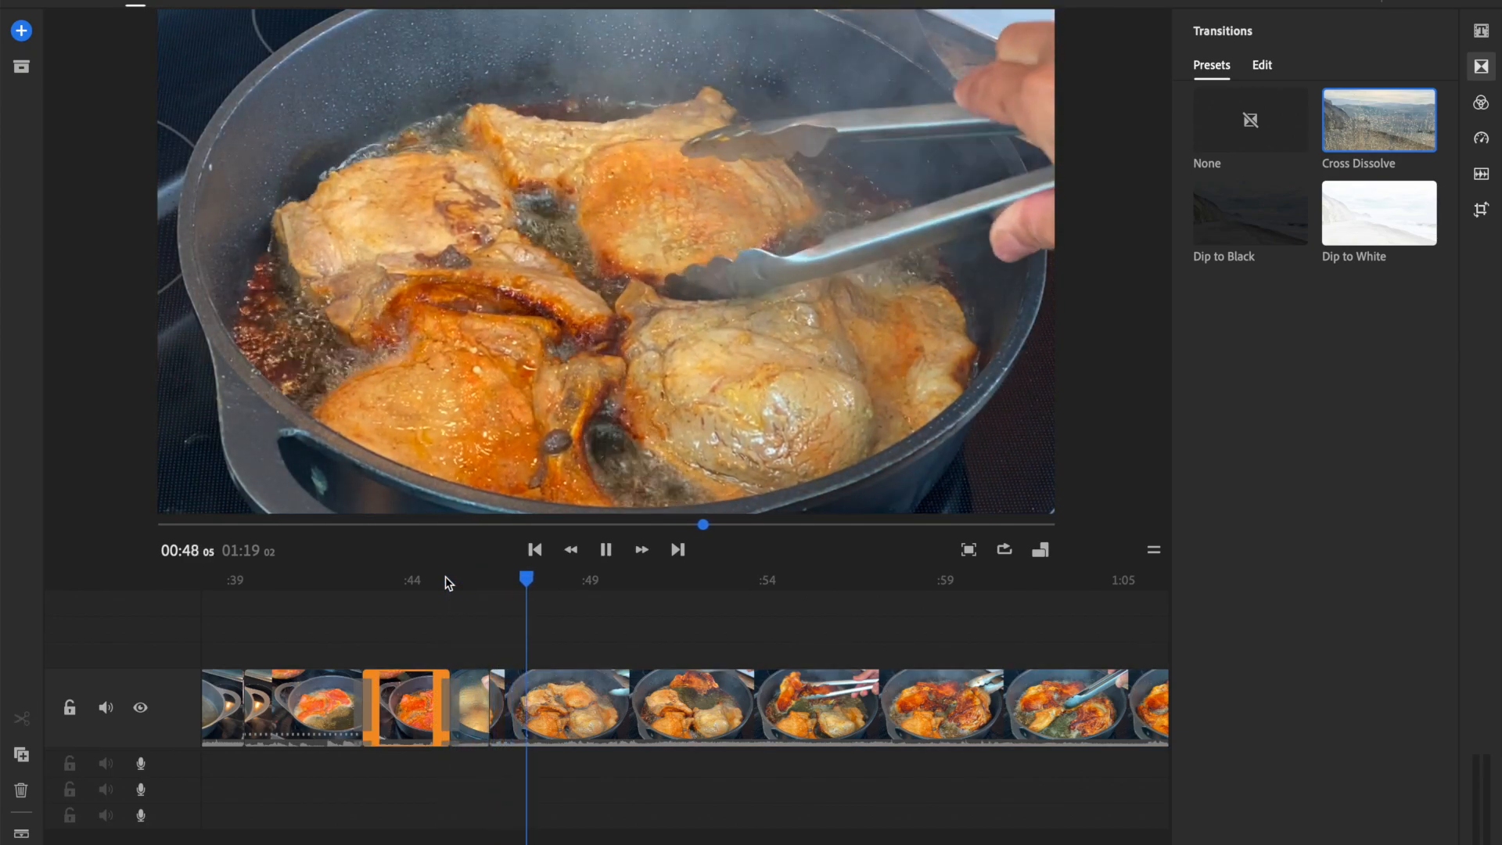
pyautogui.press('space')
pyautogui.moveTo(552, 581); pyautogui.dragTo(491, 584)
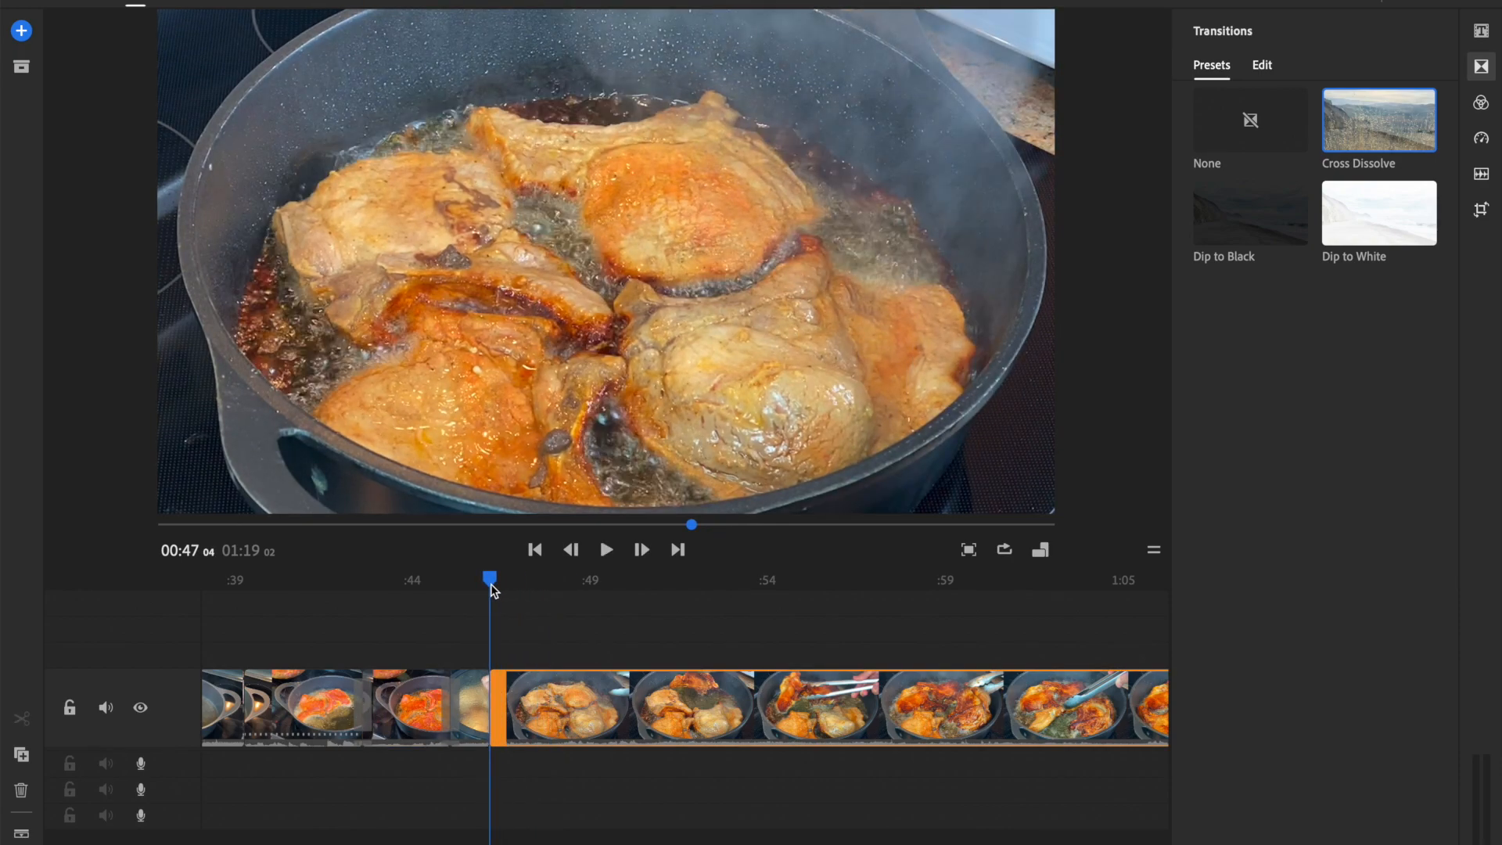
pyautogui.click(1408, 141)
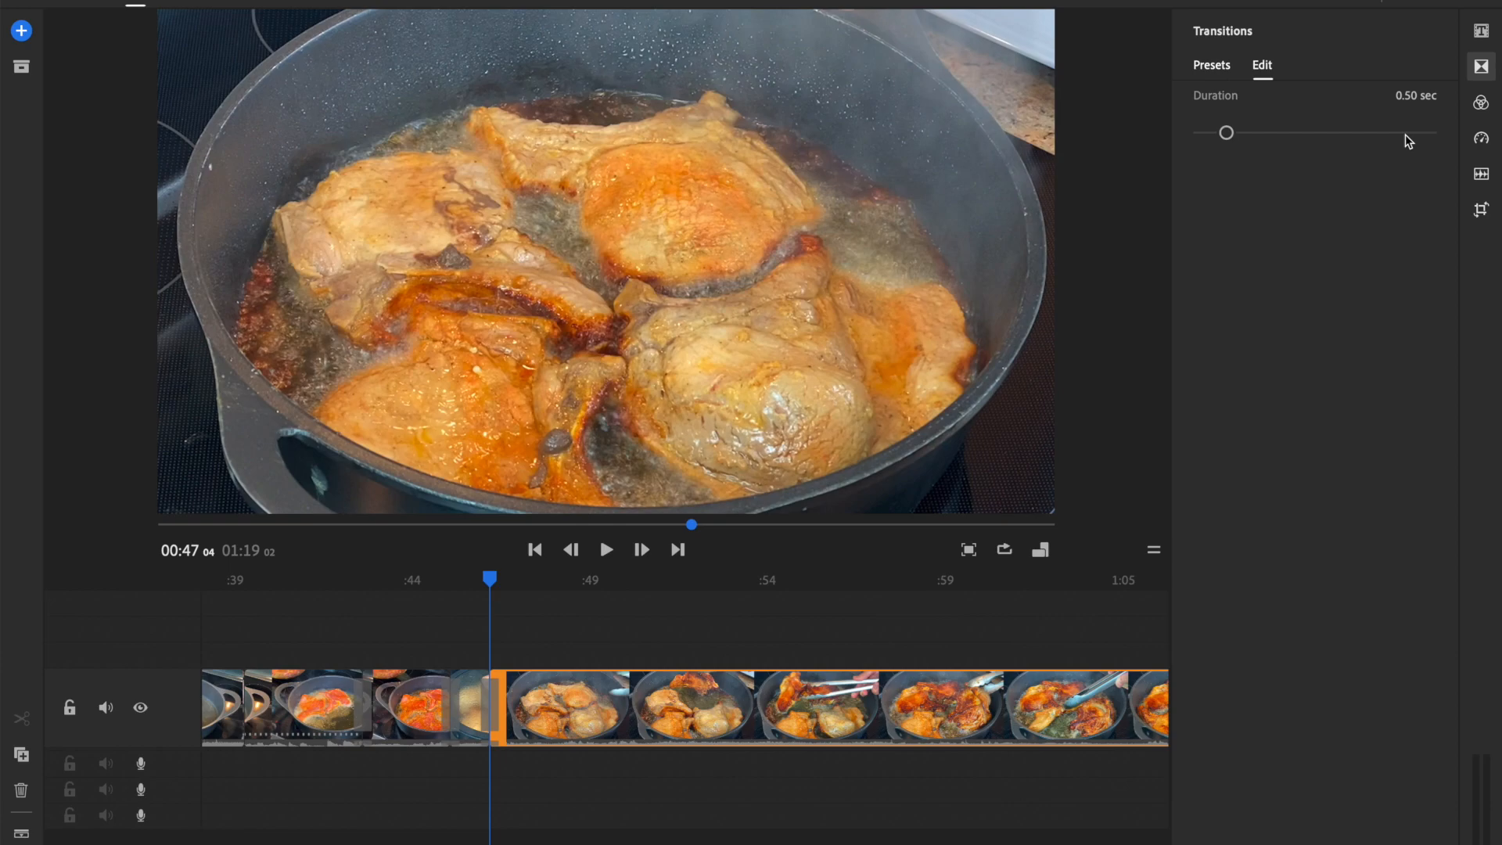
pyautogui.moveTo(491, 581); pyautogui.dragTo(474, 585)
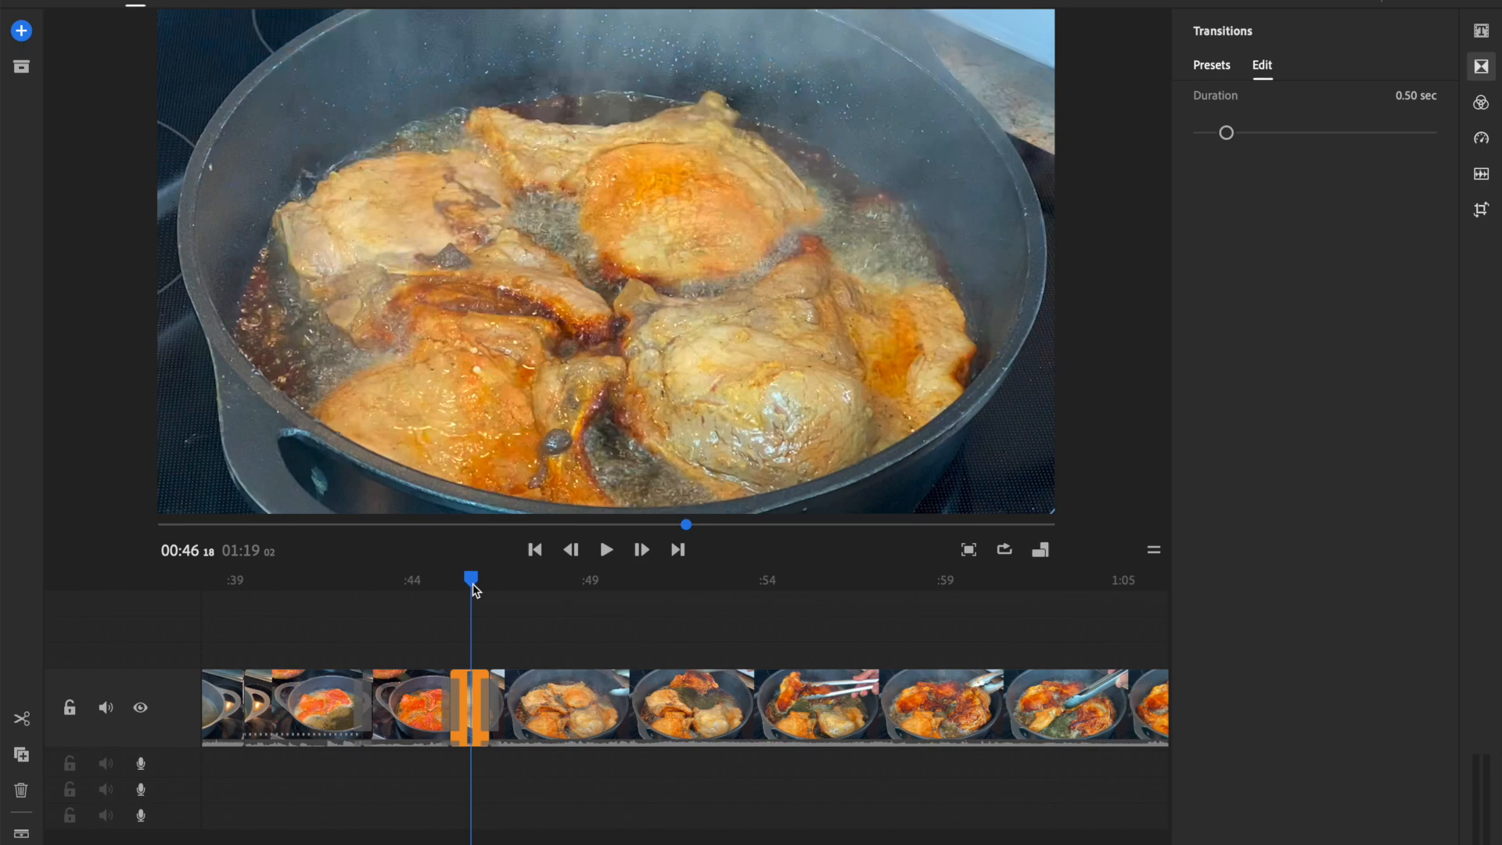
pyautogui.press('space')
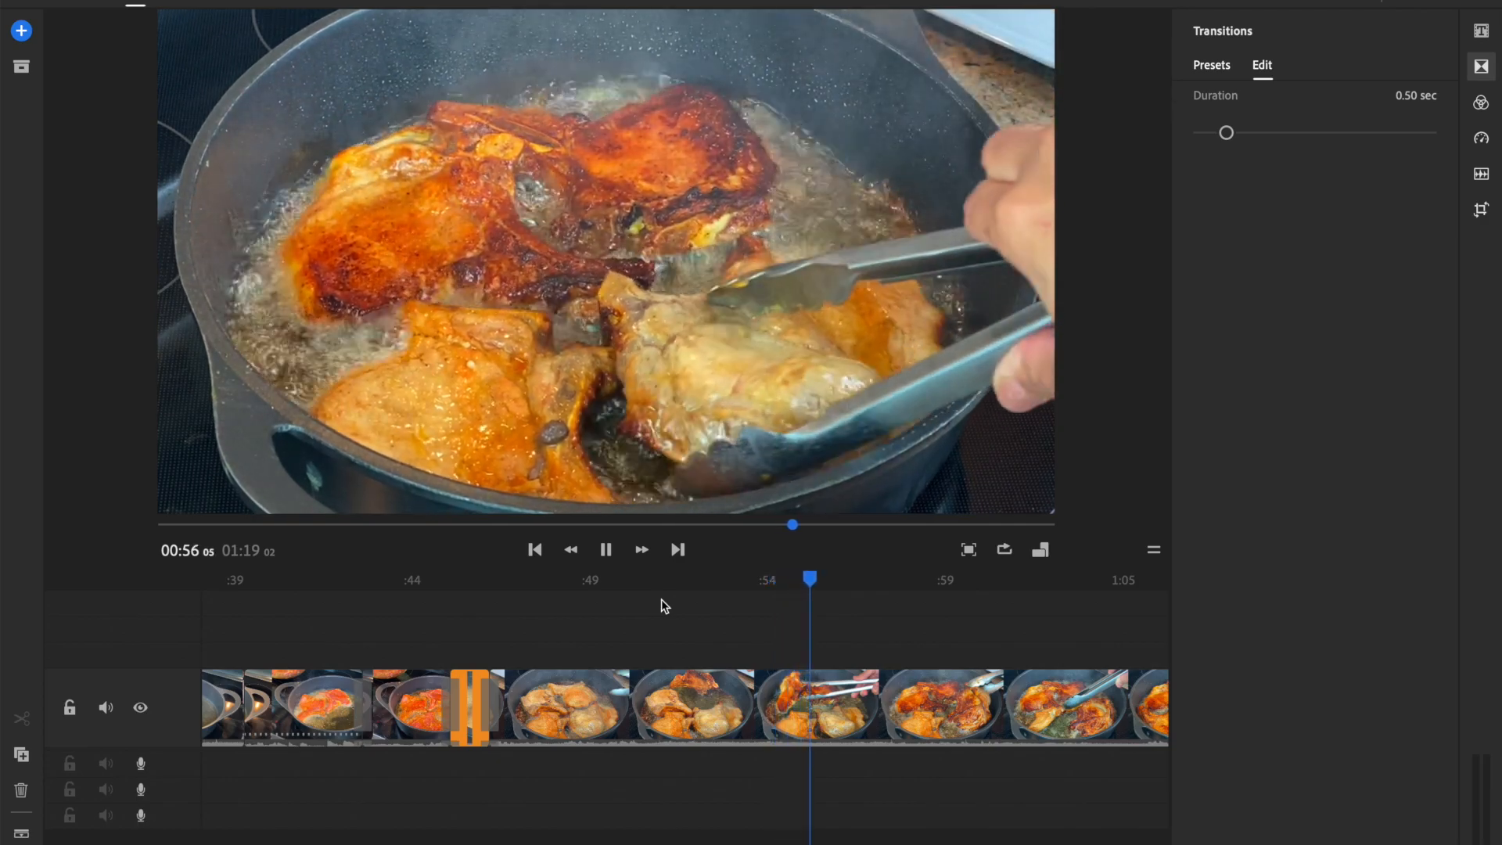
pyautogui.press('space')
# Split the pork chop turning clip at 00:54 28 and 01:03 23 and delete the piece between the splits
pyautogui.moveTo(829, 584); pyautogui.dragTo(767, 651)
pyautogui.click(21, 719)
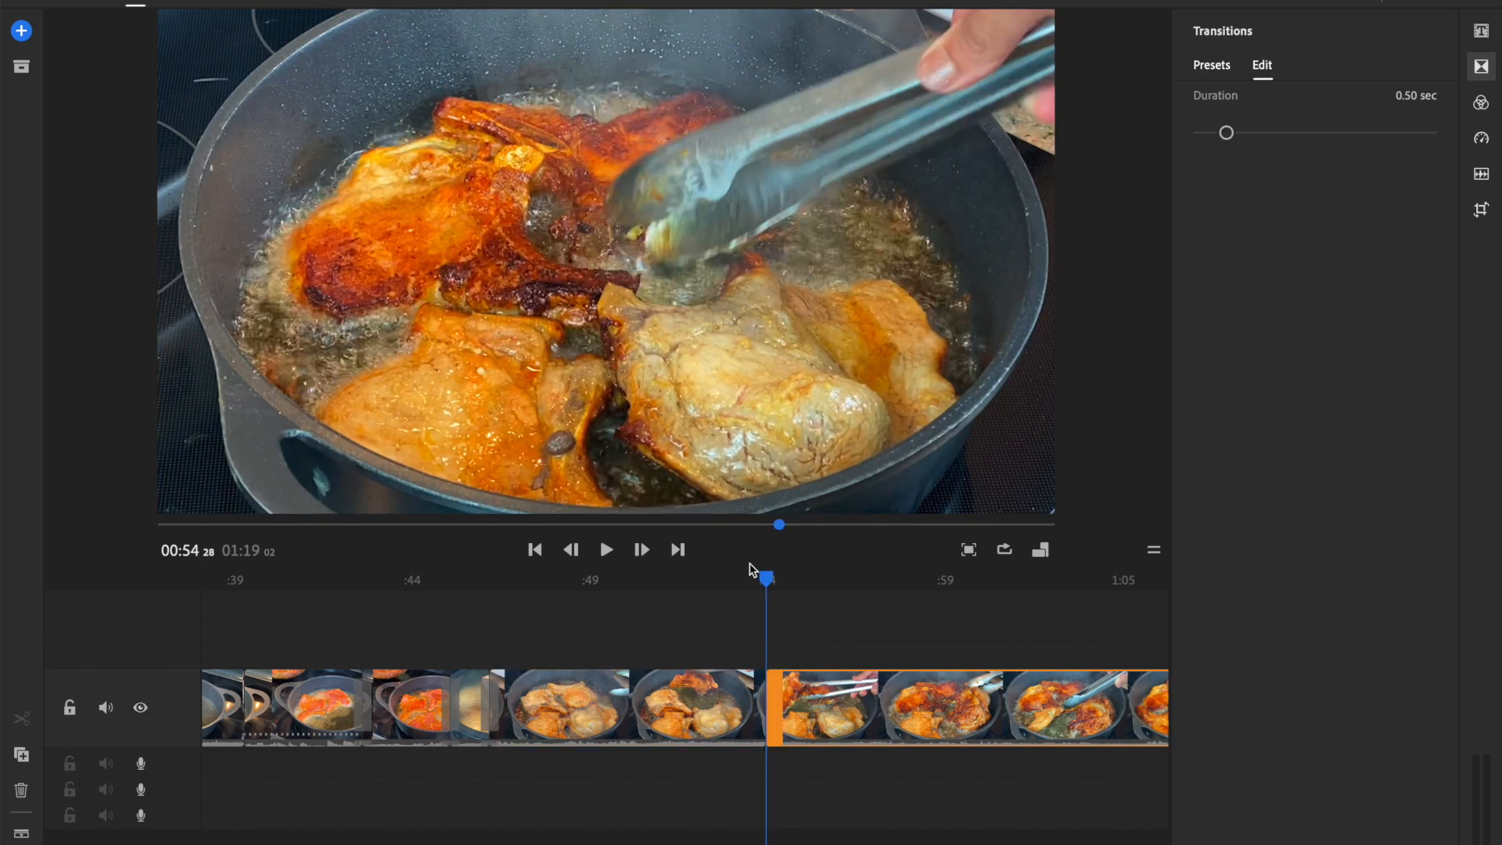
pyautogui.moveTo(767, 579); pyautogui.dragTo(1083, 613)
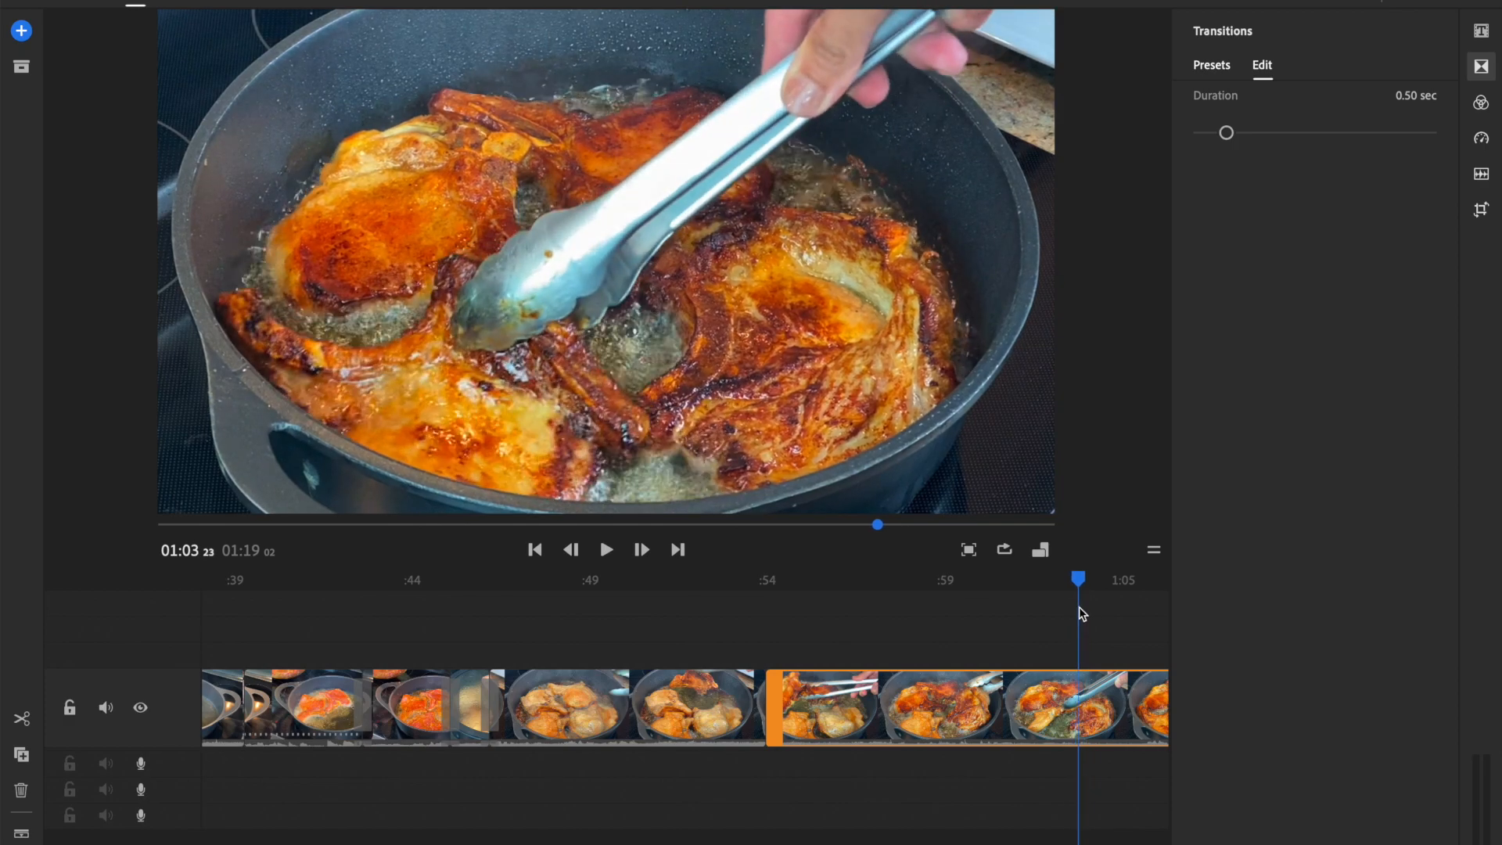
pyautogui.click(21, 718)
pyautogui.click(1000, 712)
pyautogui.press('Delete')
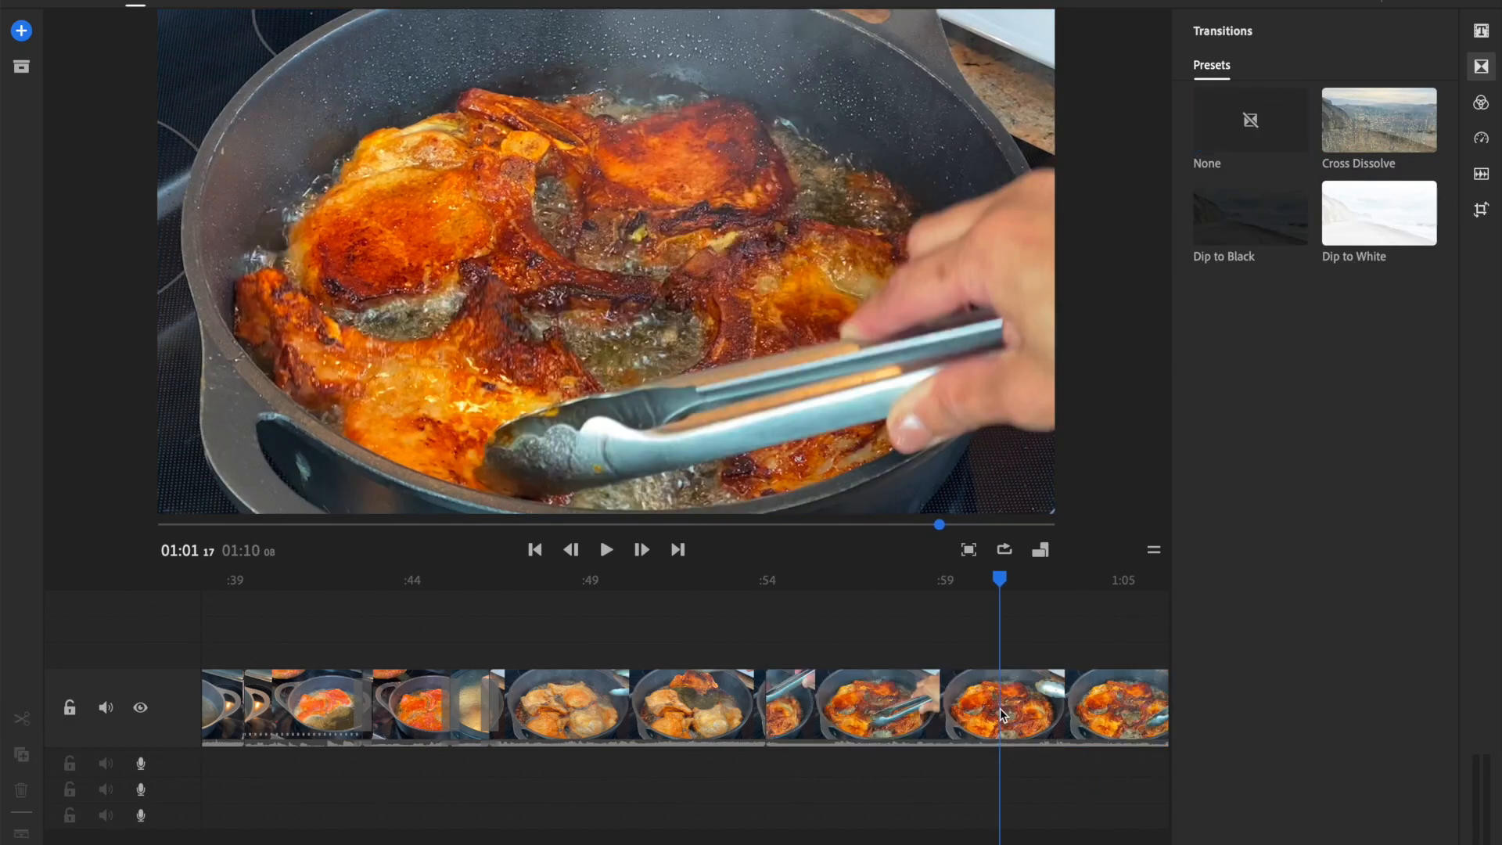
# Apply a 0.50 sec Cross Dissolve at the 00:54 28 cut and play the result from the start of the browned pork chop footage
pyautogui.click(1398, 123)
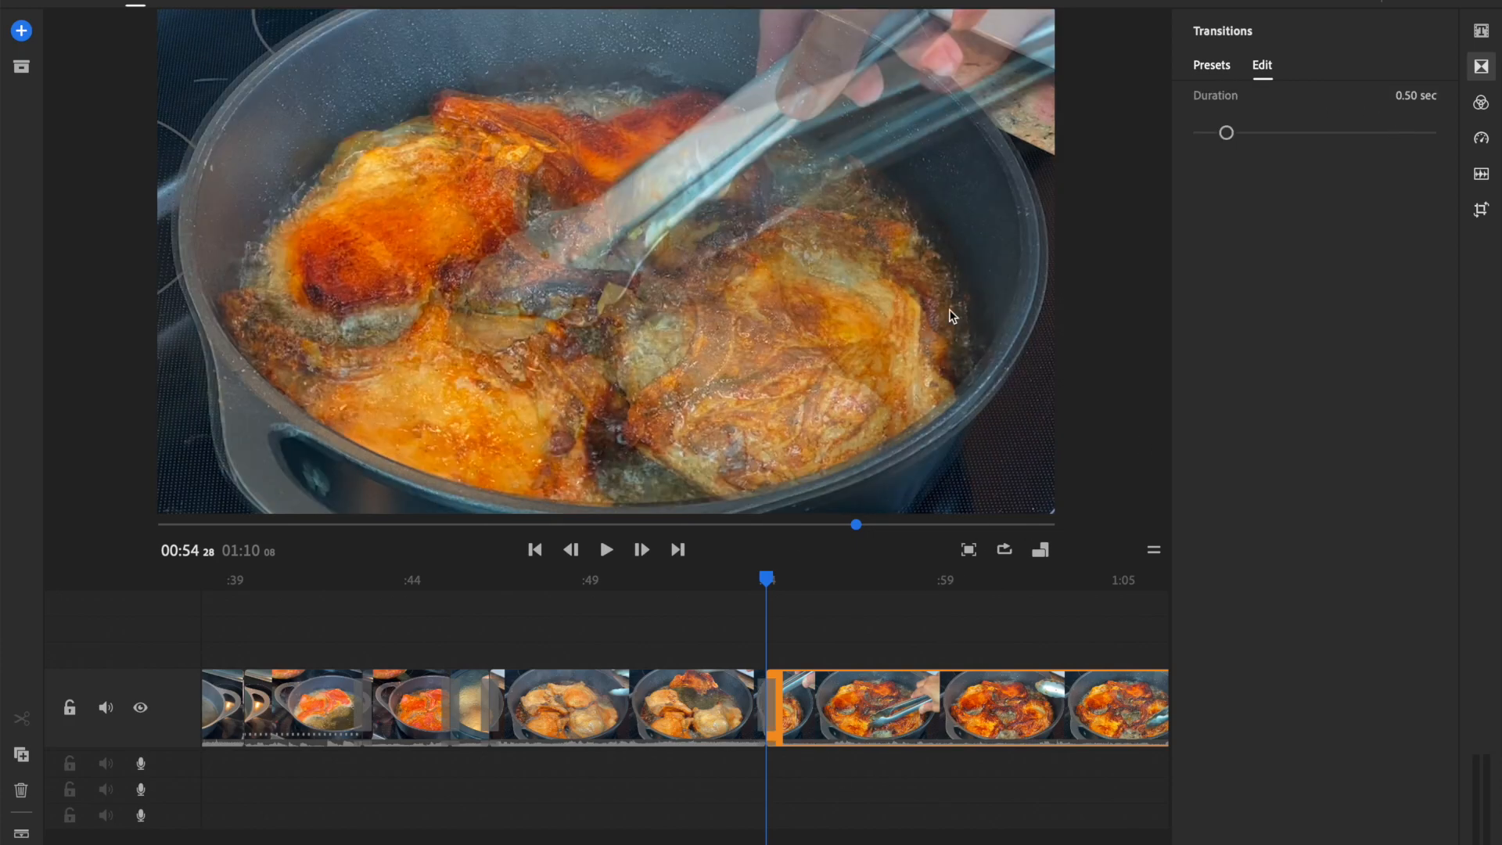
pyautogui.click(1481, 65)
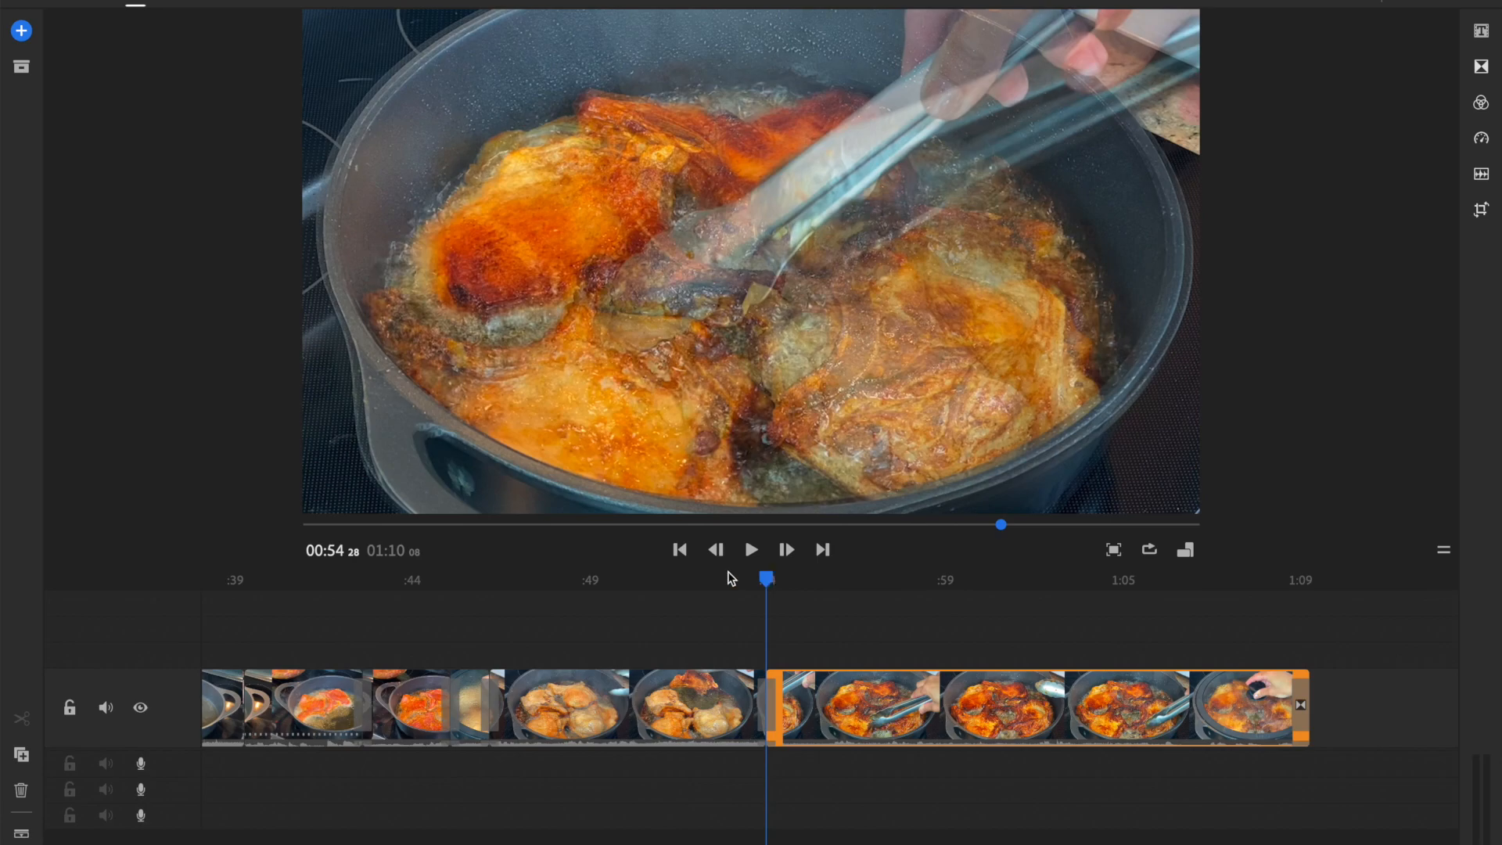
pyautogui.moveTo(767, 578); pyautogui.dragTo(469, 622)
pyautogui.press('space')
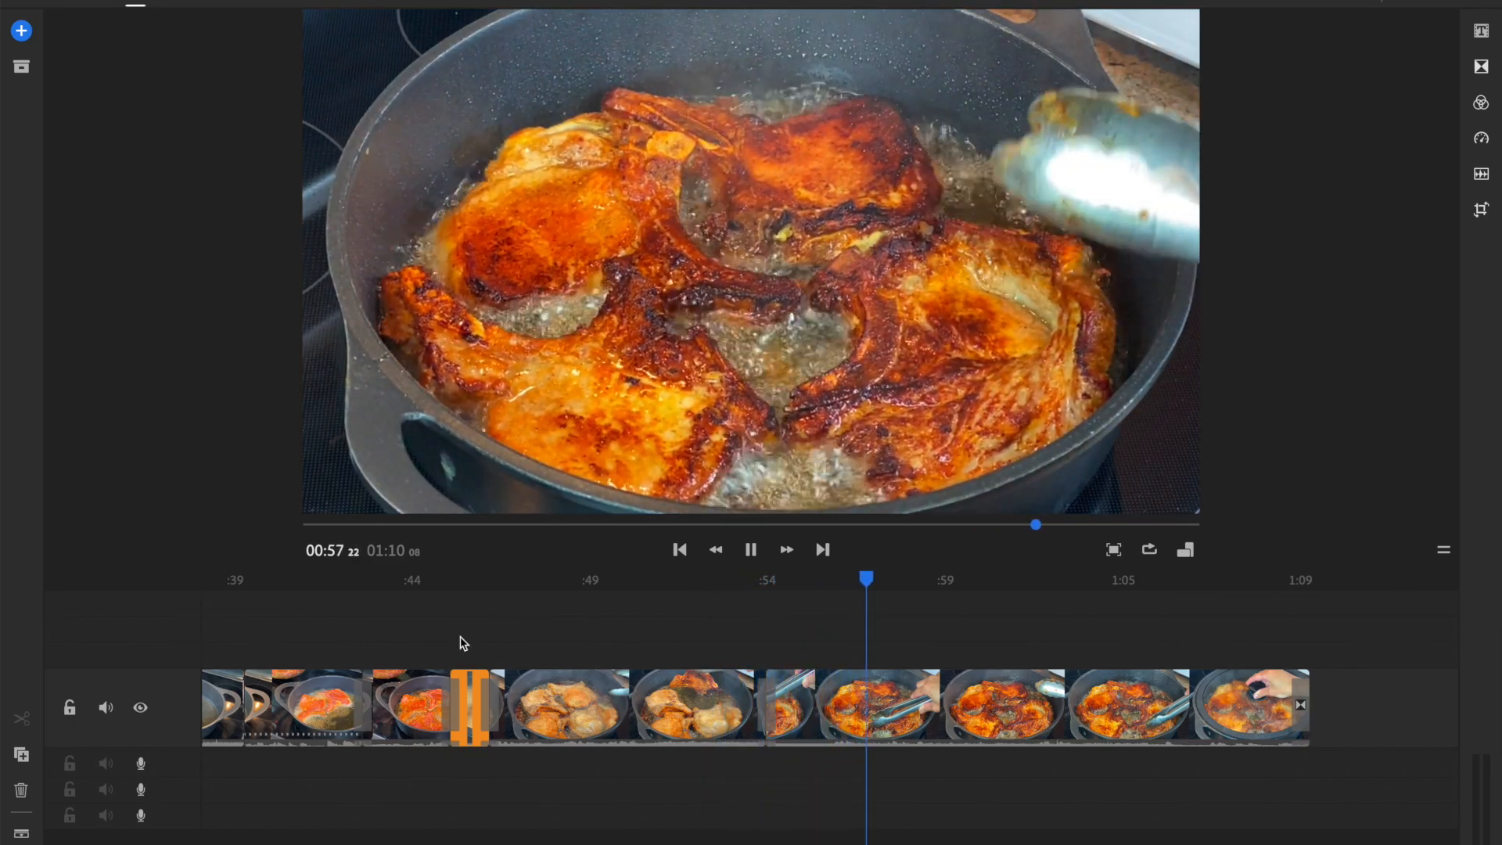
# Set the speed of the pork chop turning segment between 00:47 04 and 00:54 28 to 150 % over the entire clip
pyautogui.click(647, 688)
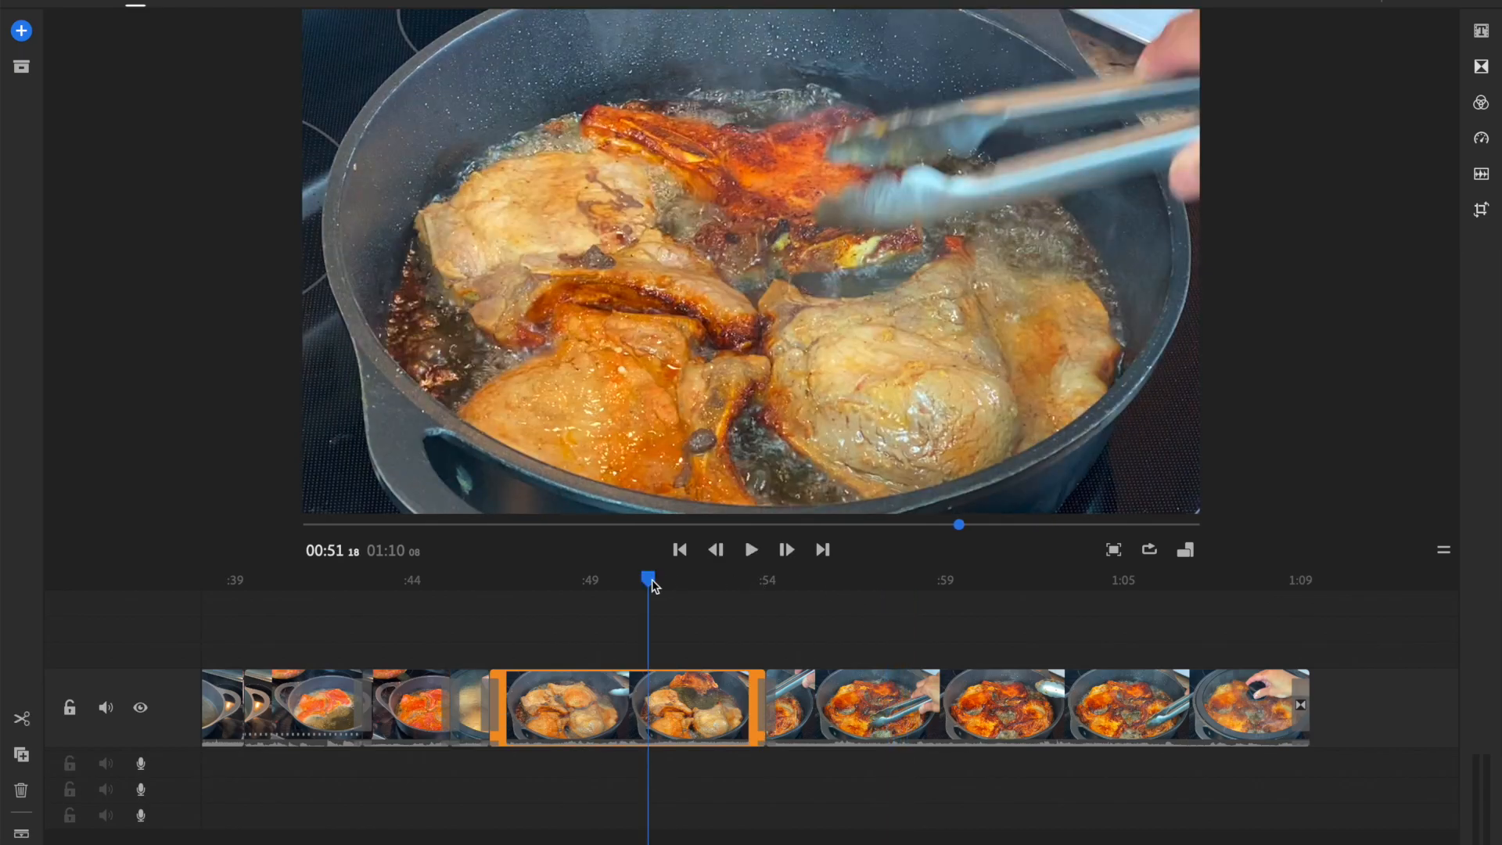
pyautogui.moveTo(649, 580); pyautogui.dragTo(744, 607)
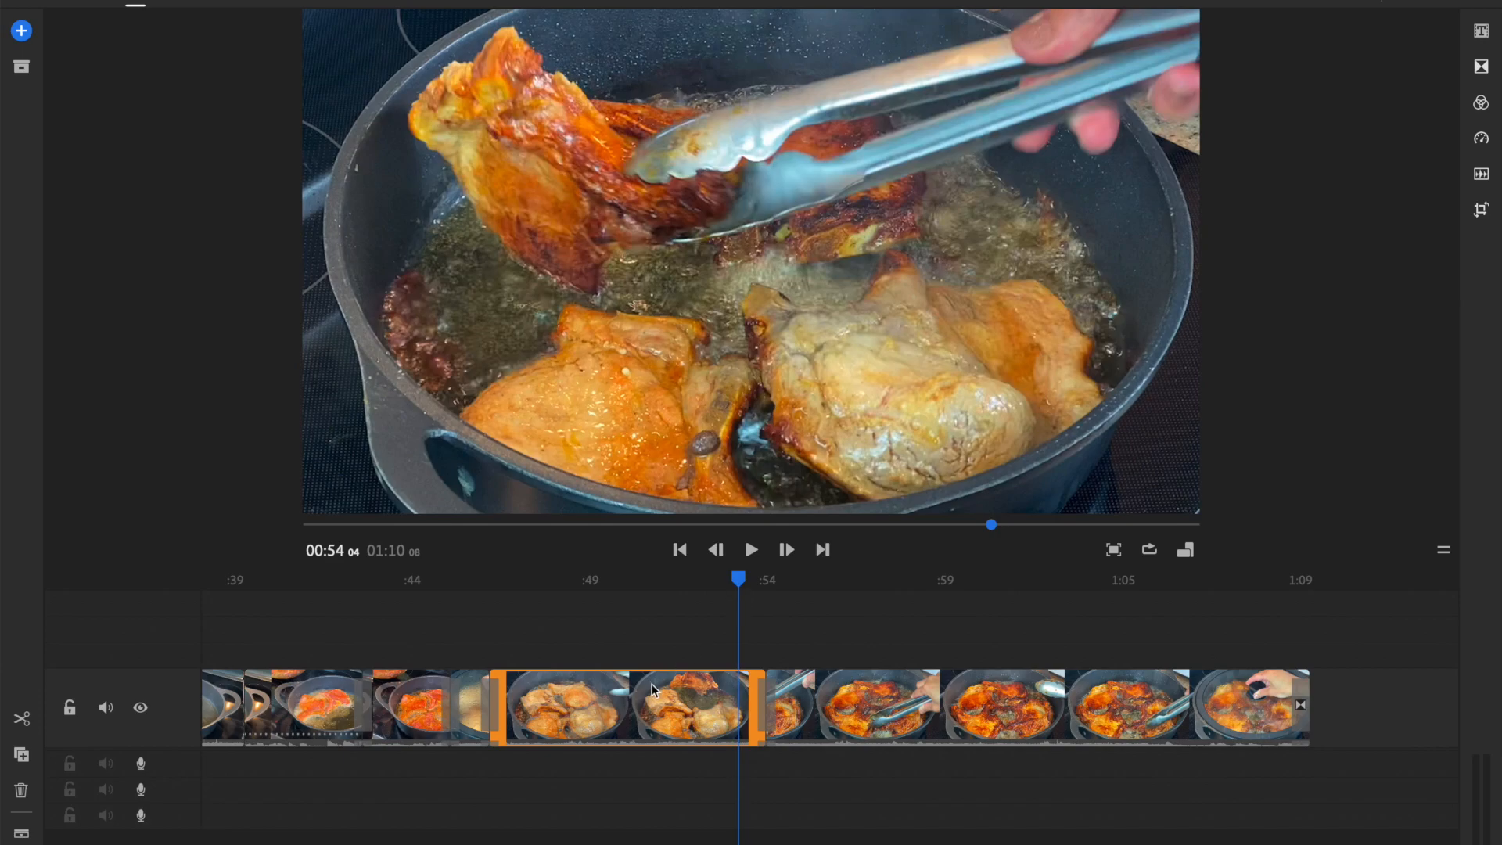
pyautogui.click(651, 684)
pyautogui.click(1482, 140)
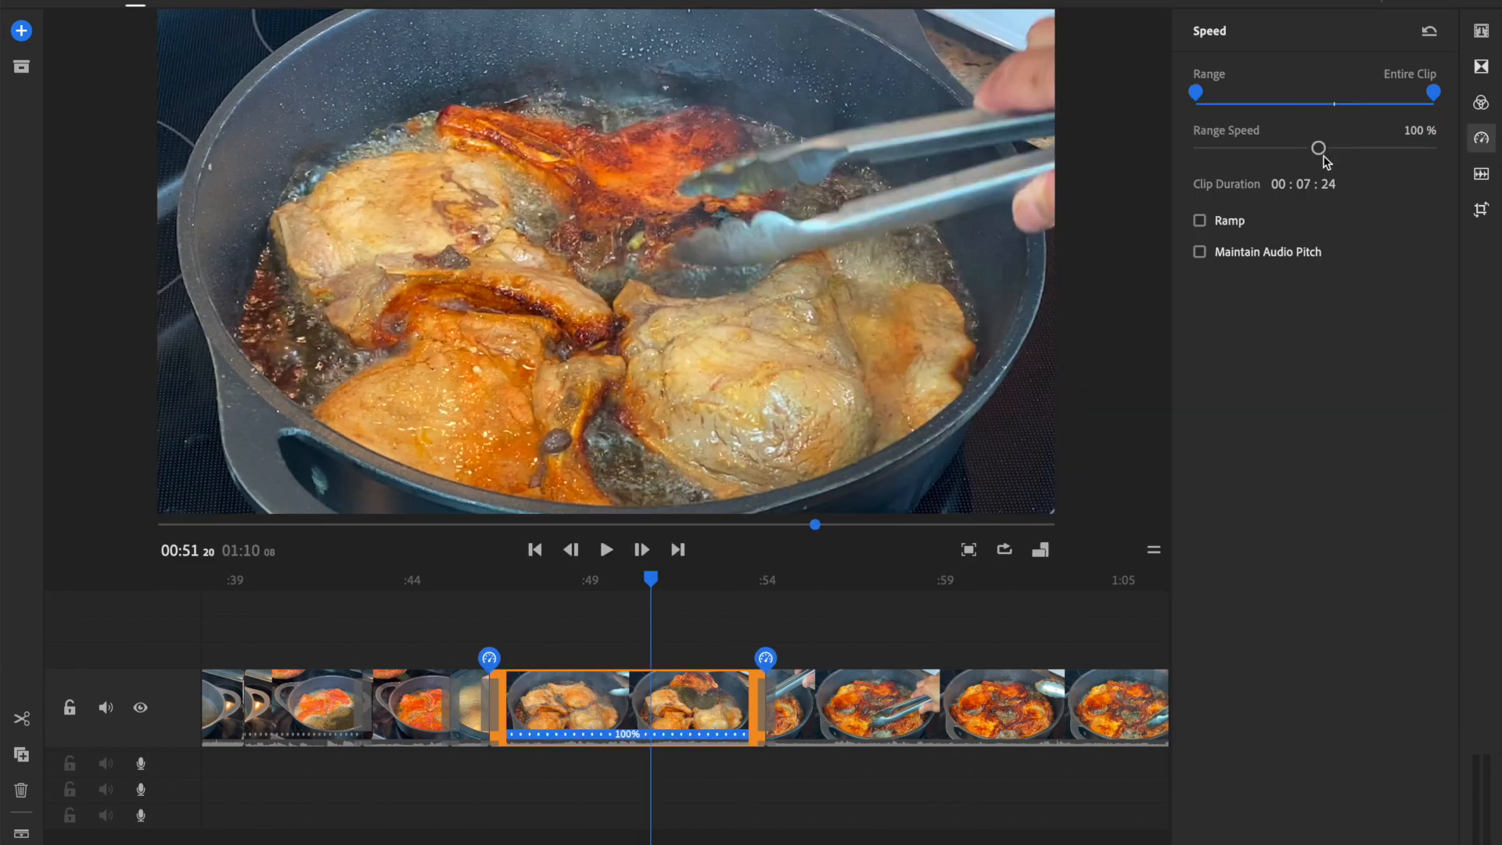
pyautogui.moveTo(1320, 150); pyautogui.dragTo(1337, 153)
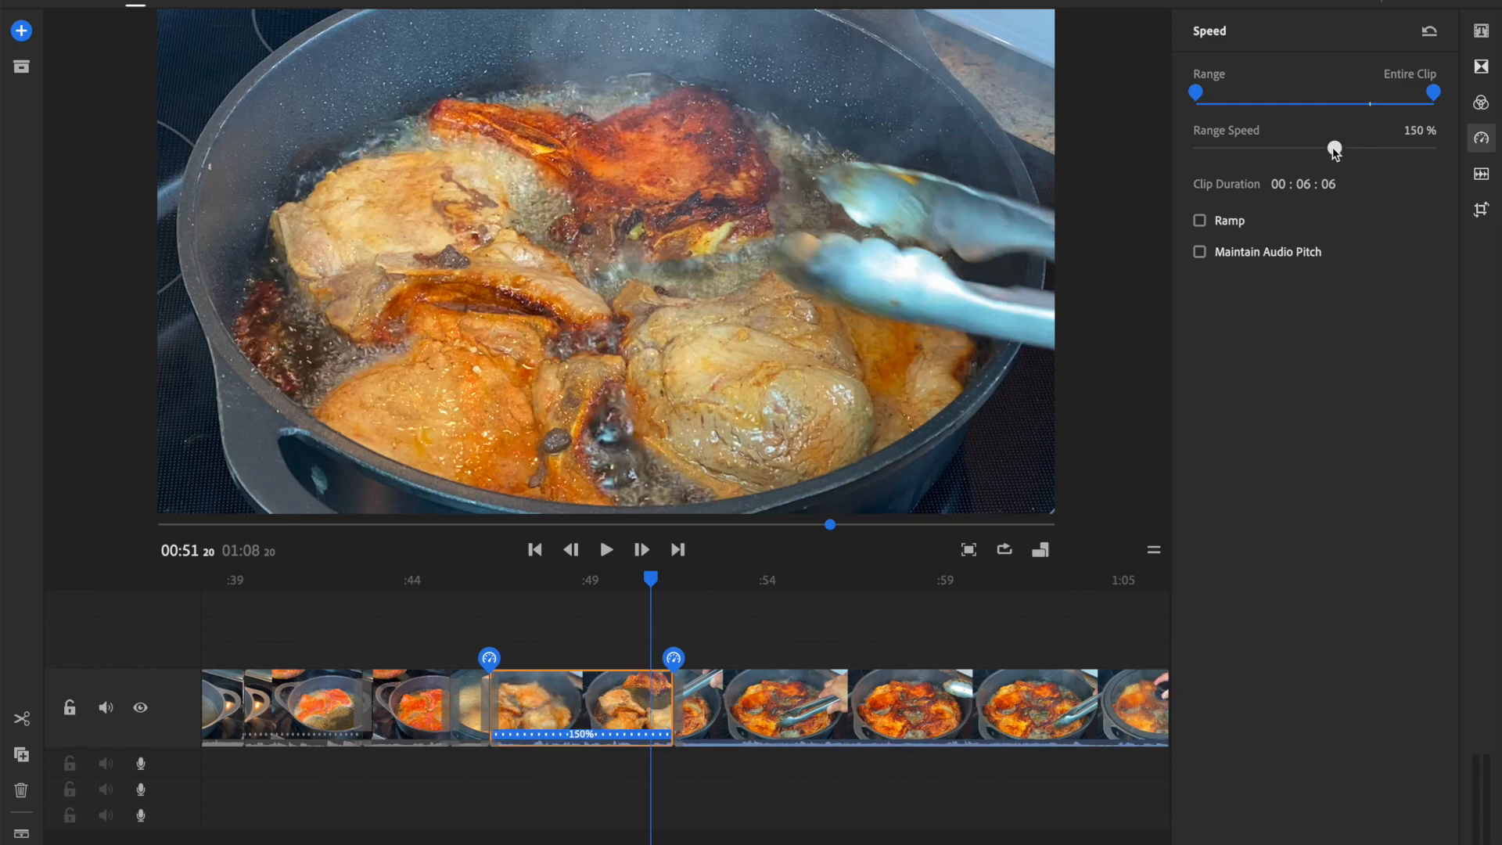
# Review the sped-up frying section and split the last frying clip at 00:53:21
pyautogui.click(1481, 144)
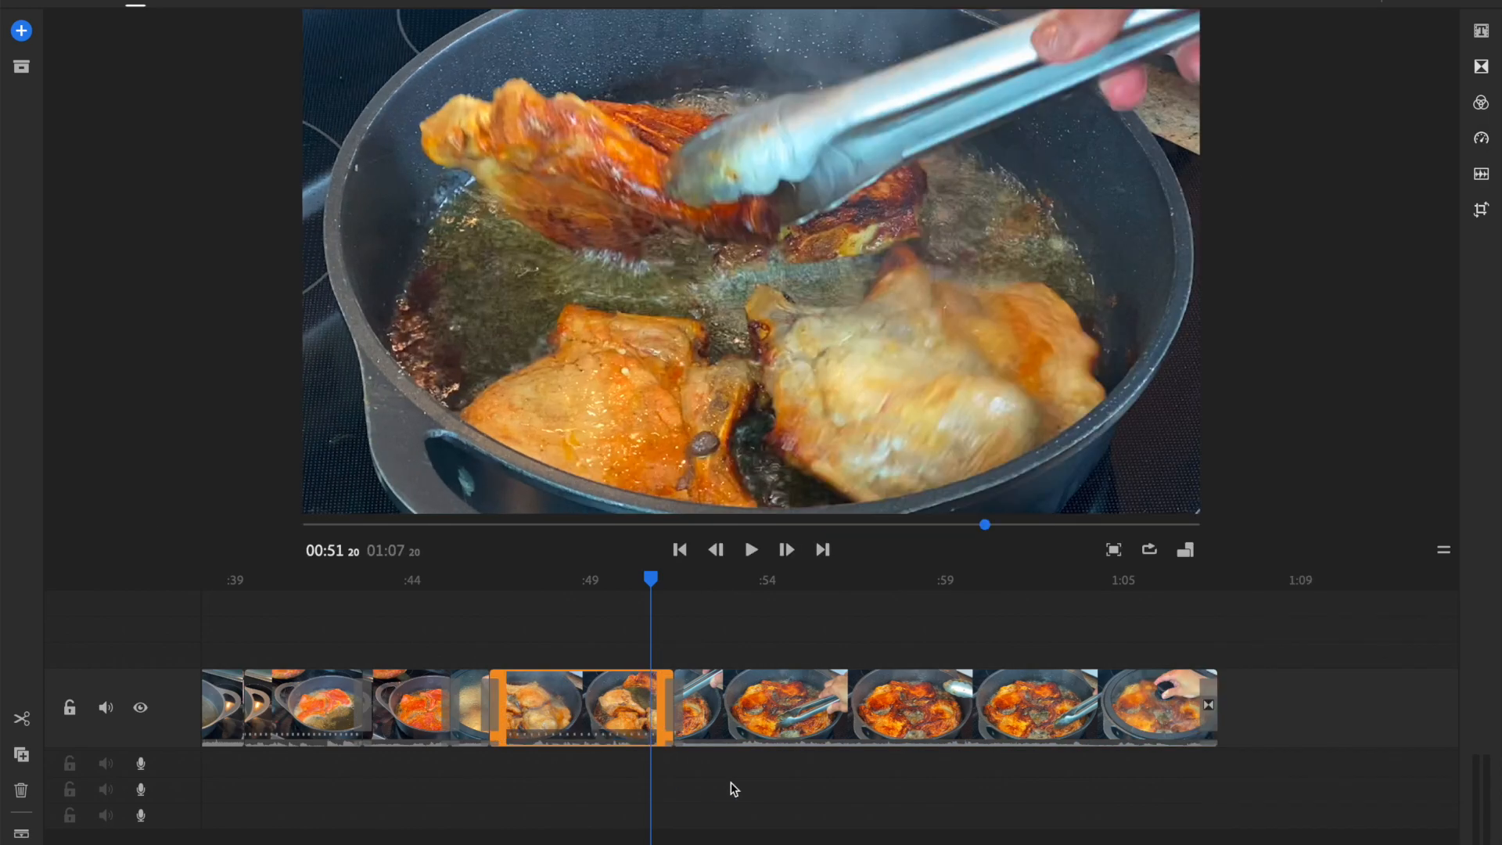
pyautogui.moveTo(654, 578); pyautogui.dragTo(472, 602)
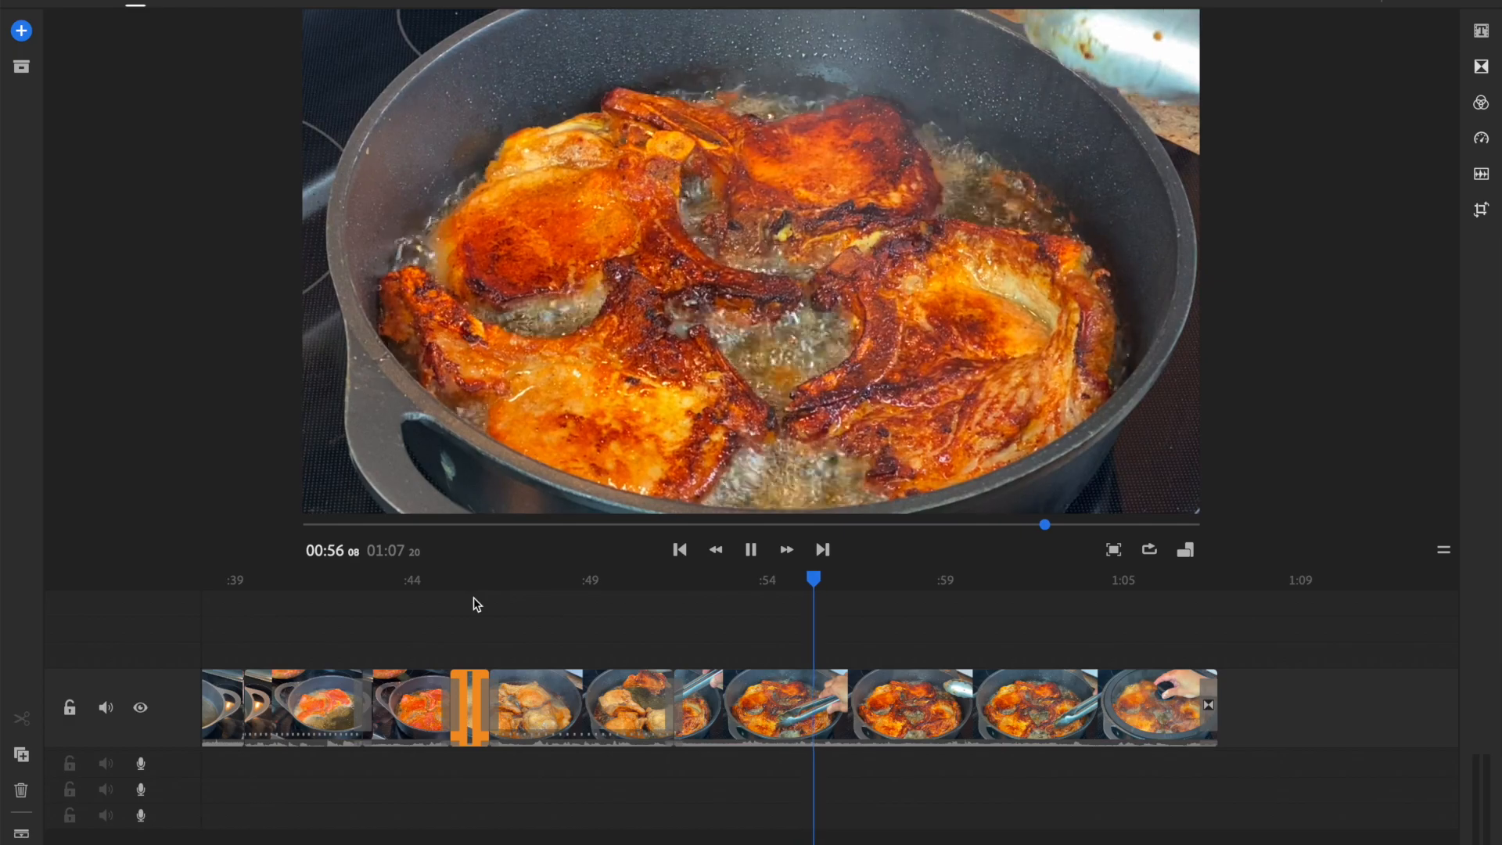
pyautogui.click(743, 704)
pyautogui.moveTo(848, 584); pyautogui.dragTo(722, 626)
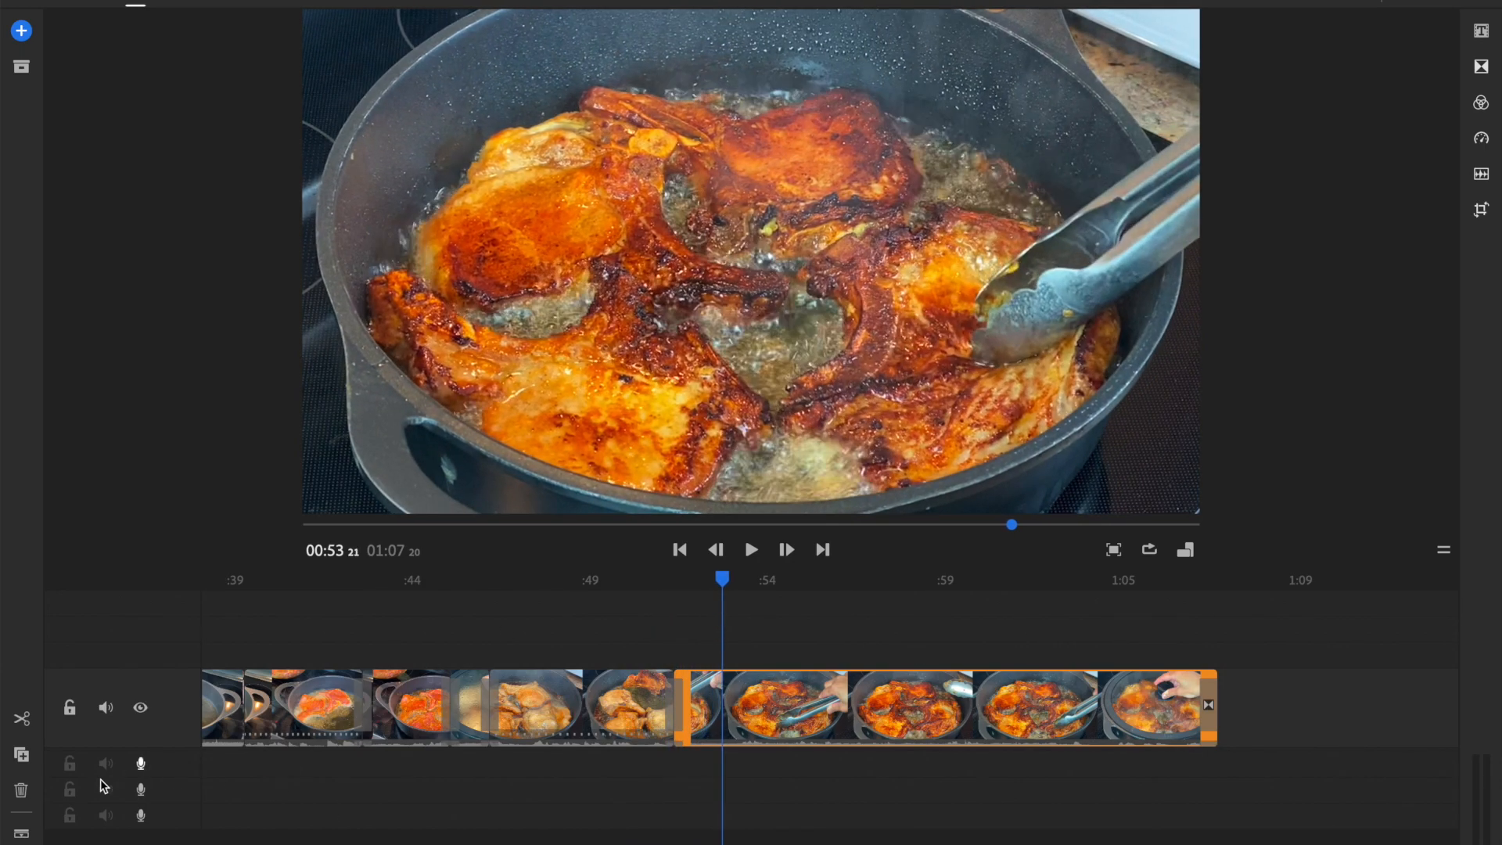
pyautogui.click(23, 728)
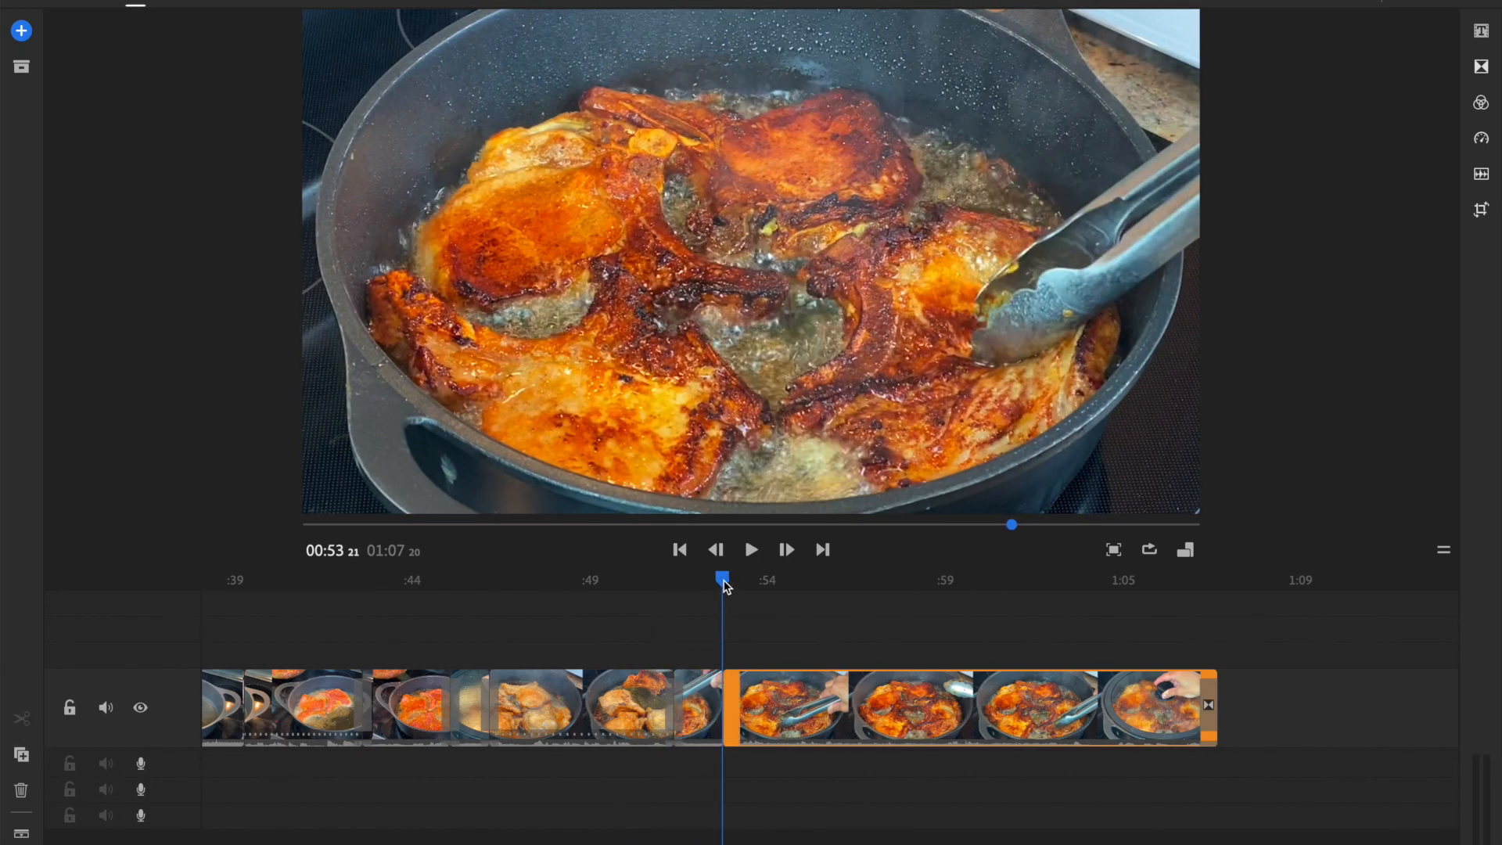
# Split the frying clip again at 01:03:01 and delete the section between the two cuts
pyautogui.moveTo(725, 585); pyautogui.dragTo(1051, 605)
pyautogui.click(22, 719)
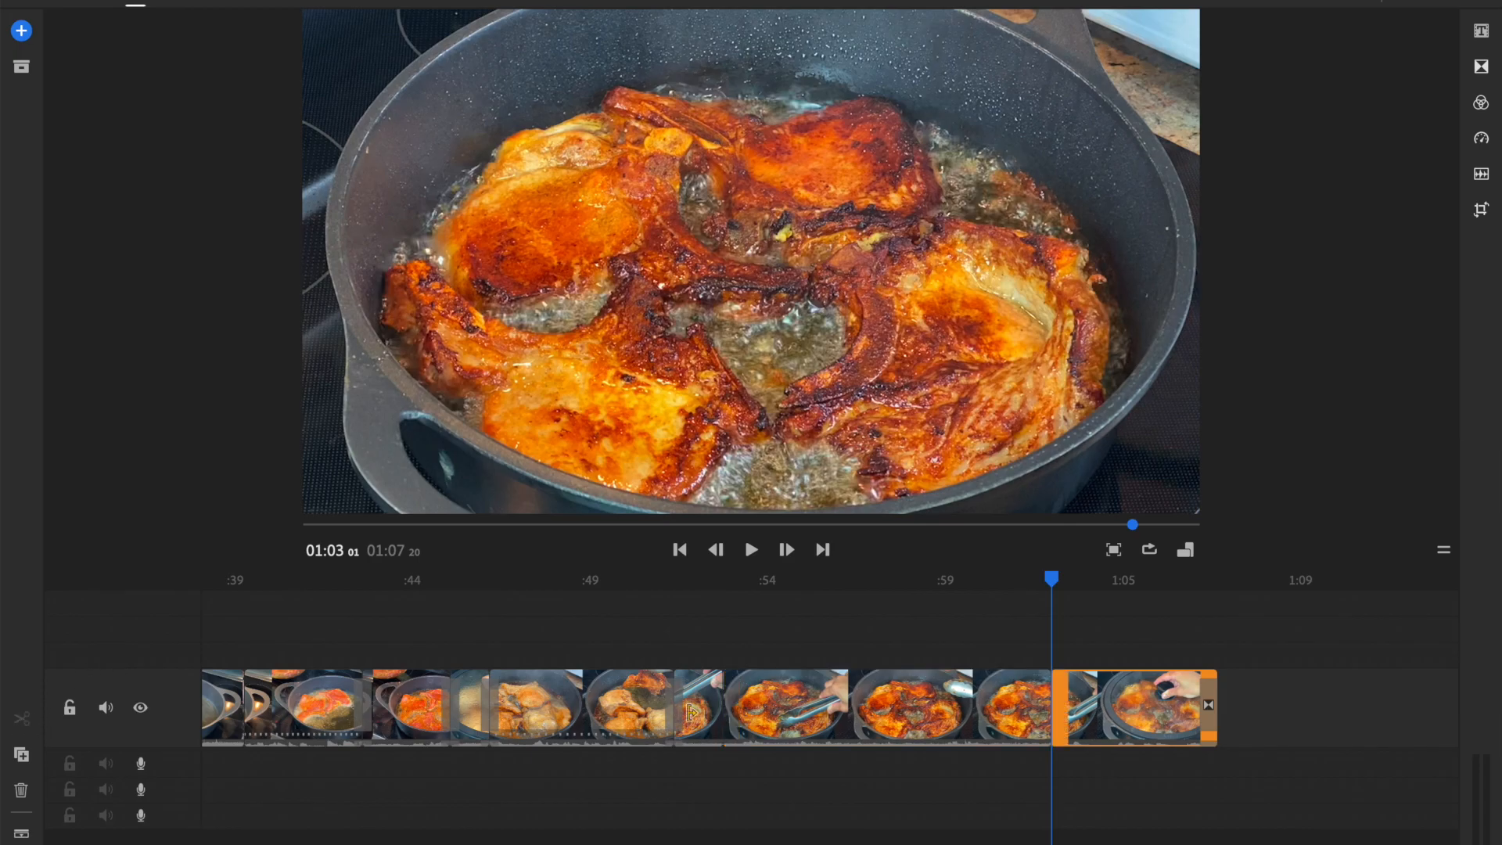
pyautogui.press('Delete')
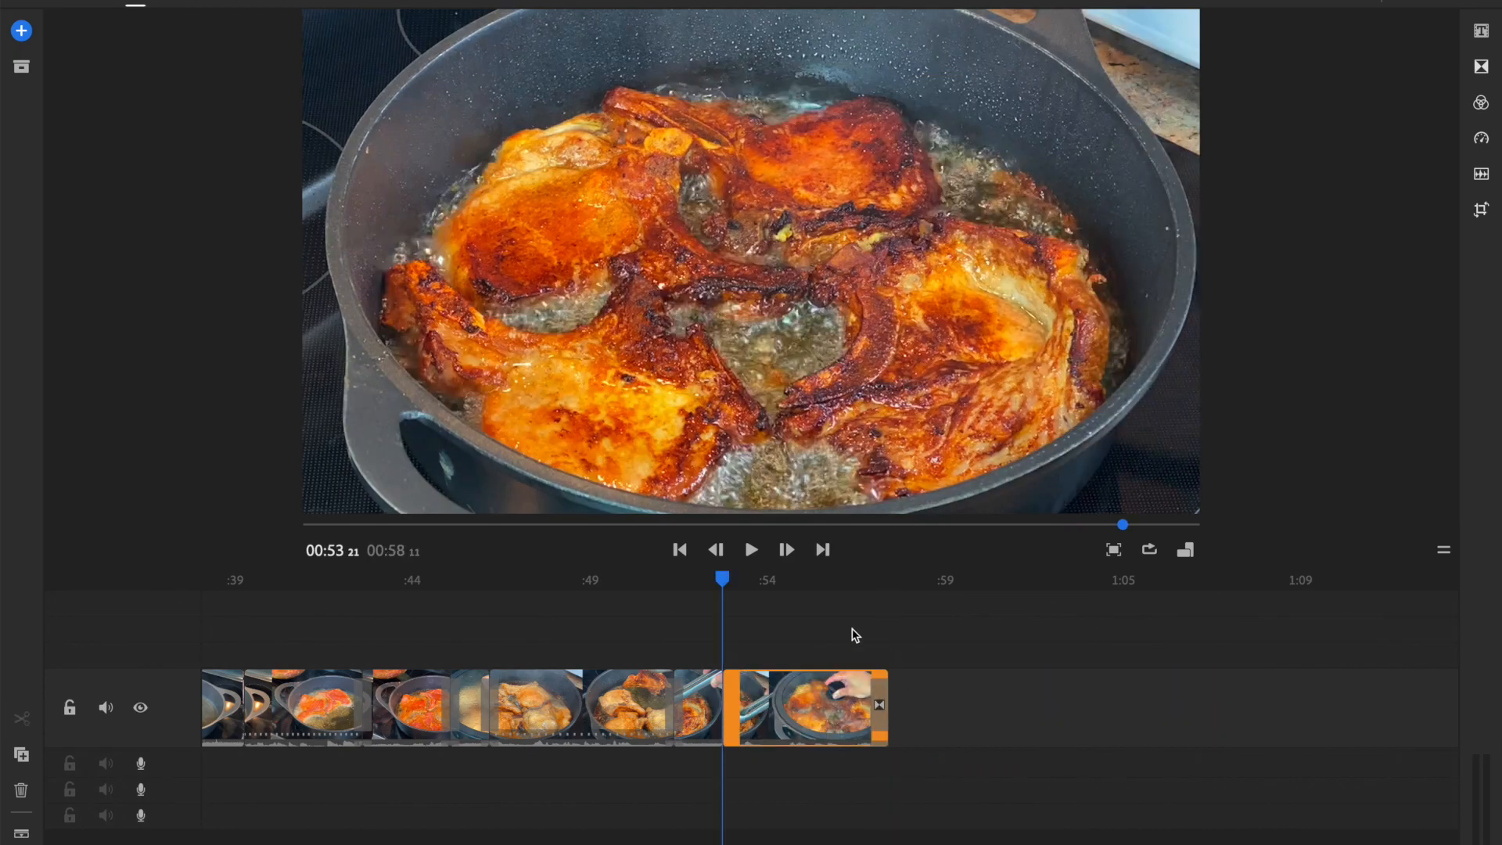
# Add a Cross Dissolve at the new cut near 00:53 and remove the transition at the end of the last clip
pyautogui.moveTo(721, 579); pyautogui.dragTo(714, 585)
pyautogui.press('space')
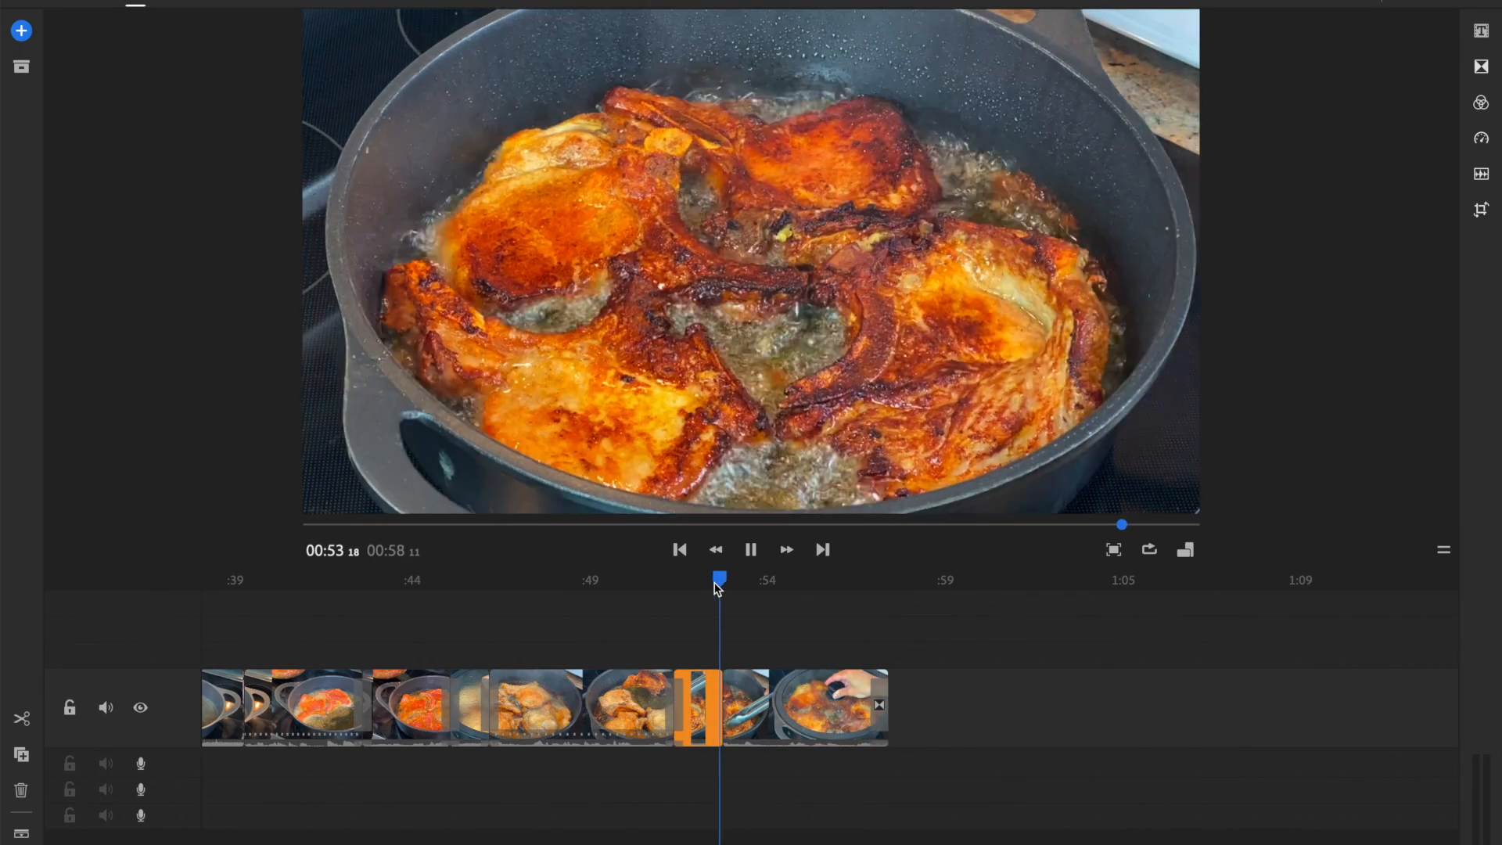
pyautogui.press('space')
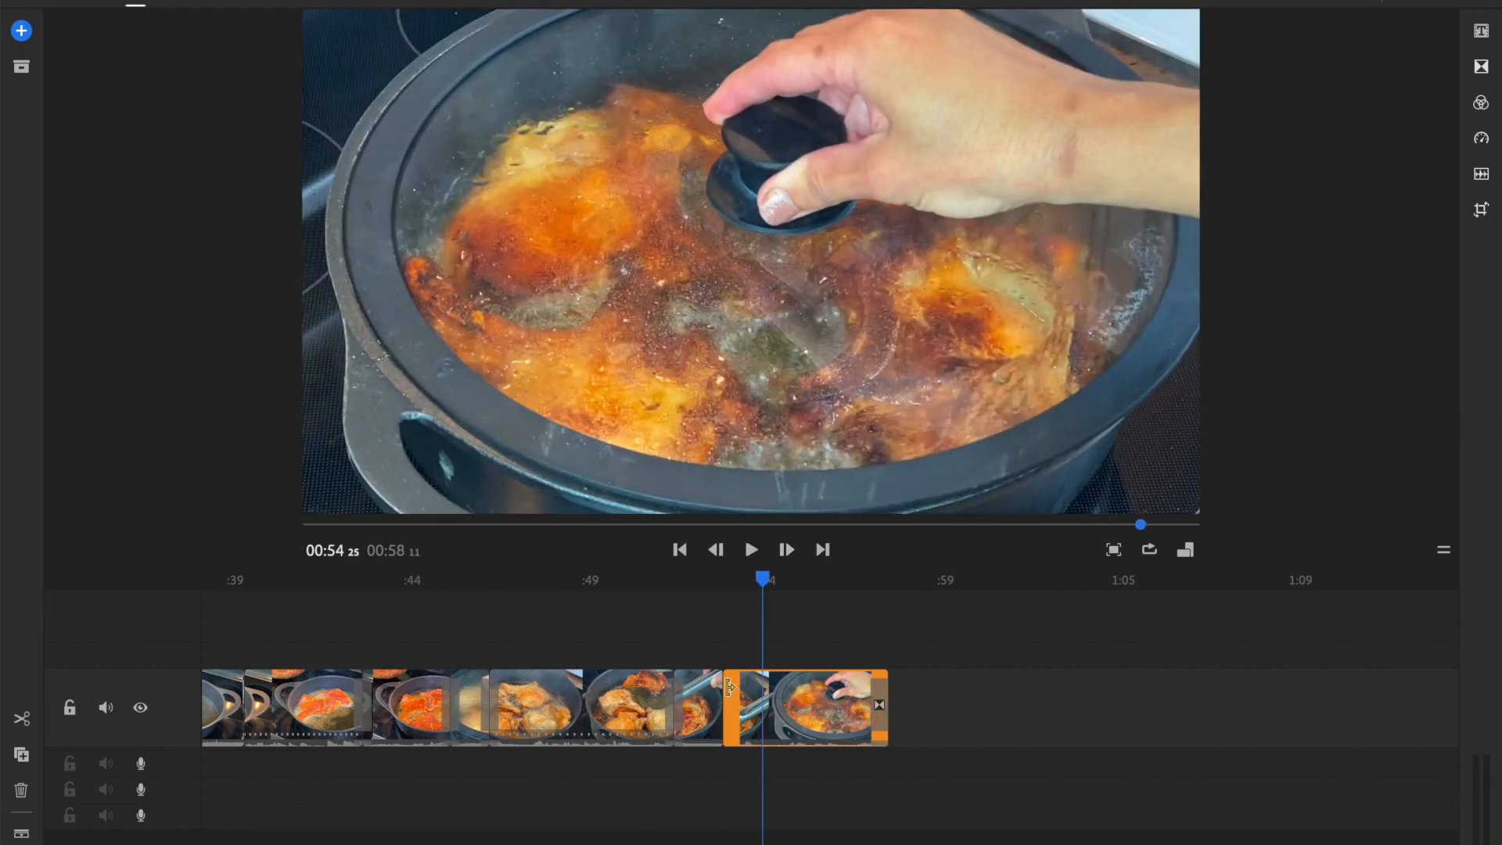
pyautogui.moveTo(765, 583); pyautogui.dragTo(724, 580)
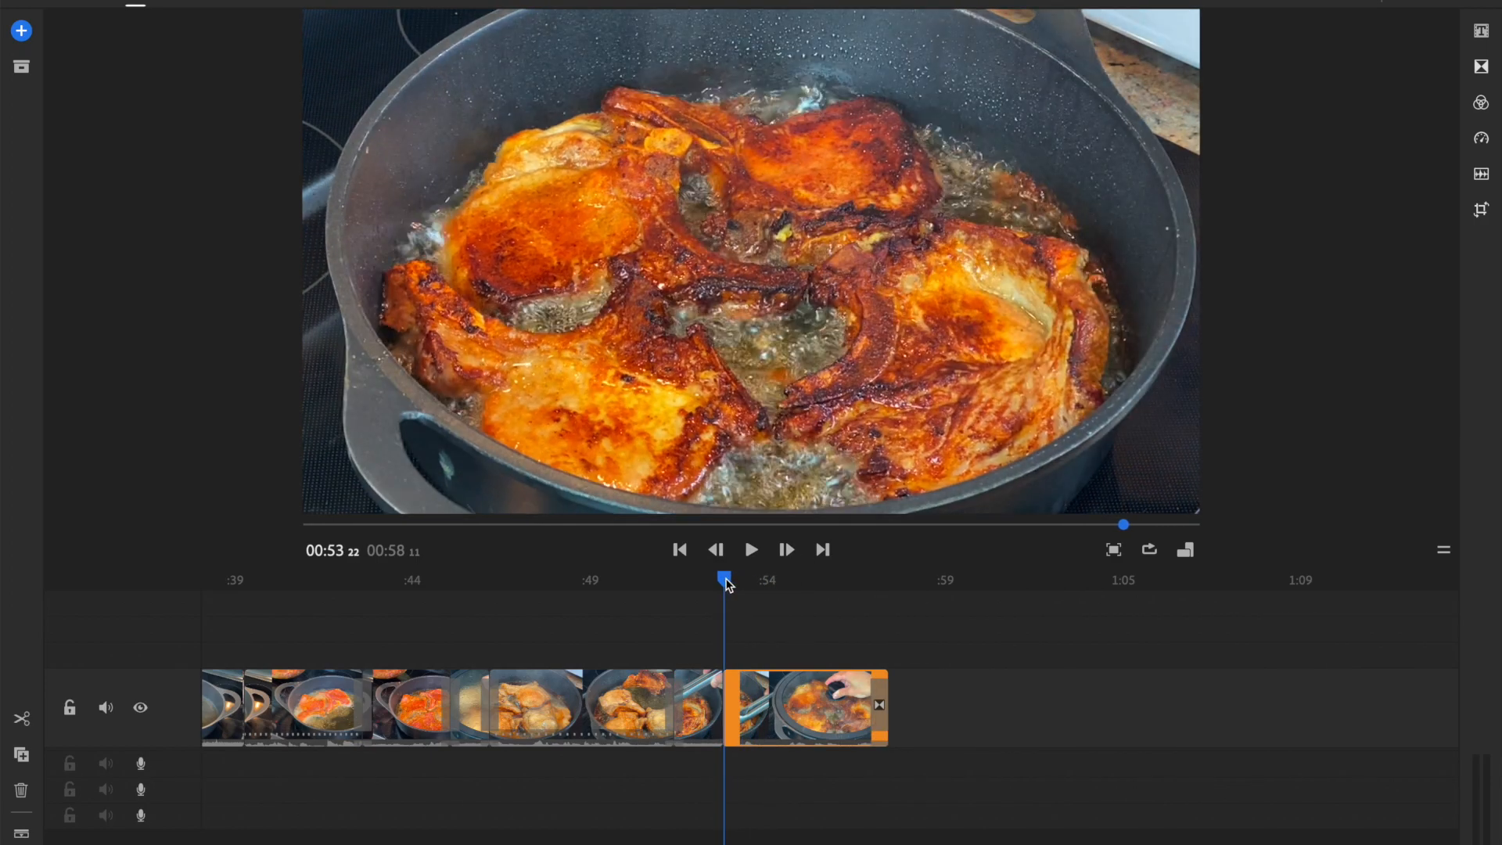
pyautogui.click(1481, 69)
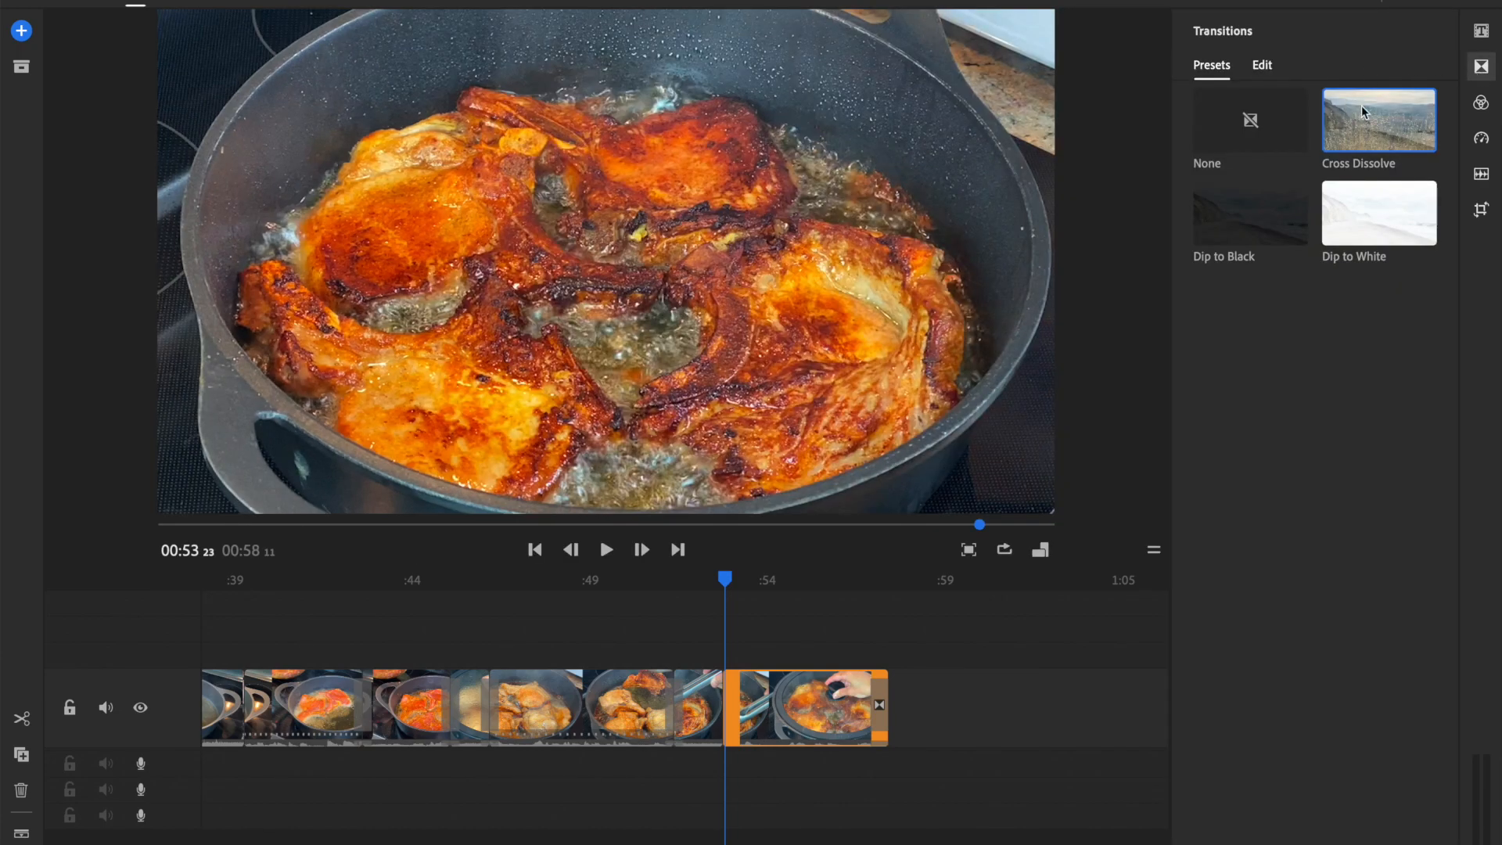
pyautogui.click(1417, 125)
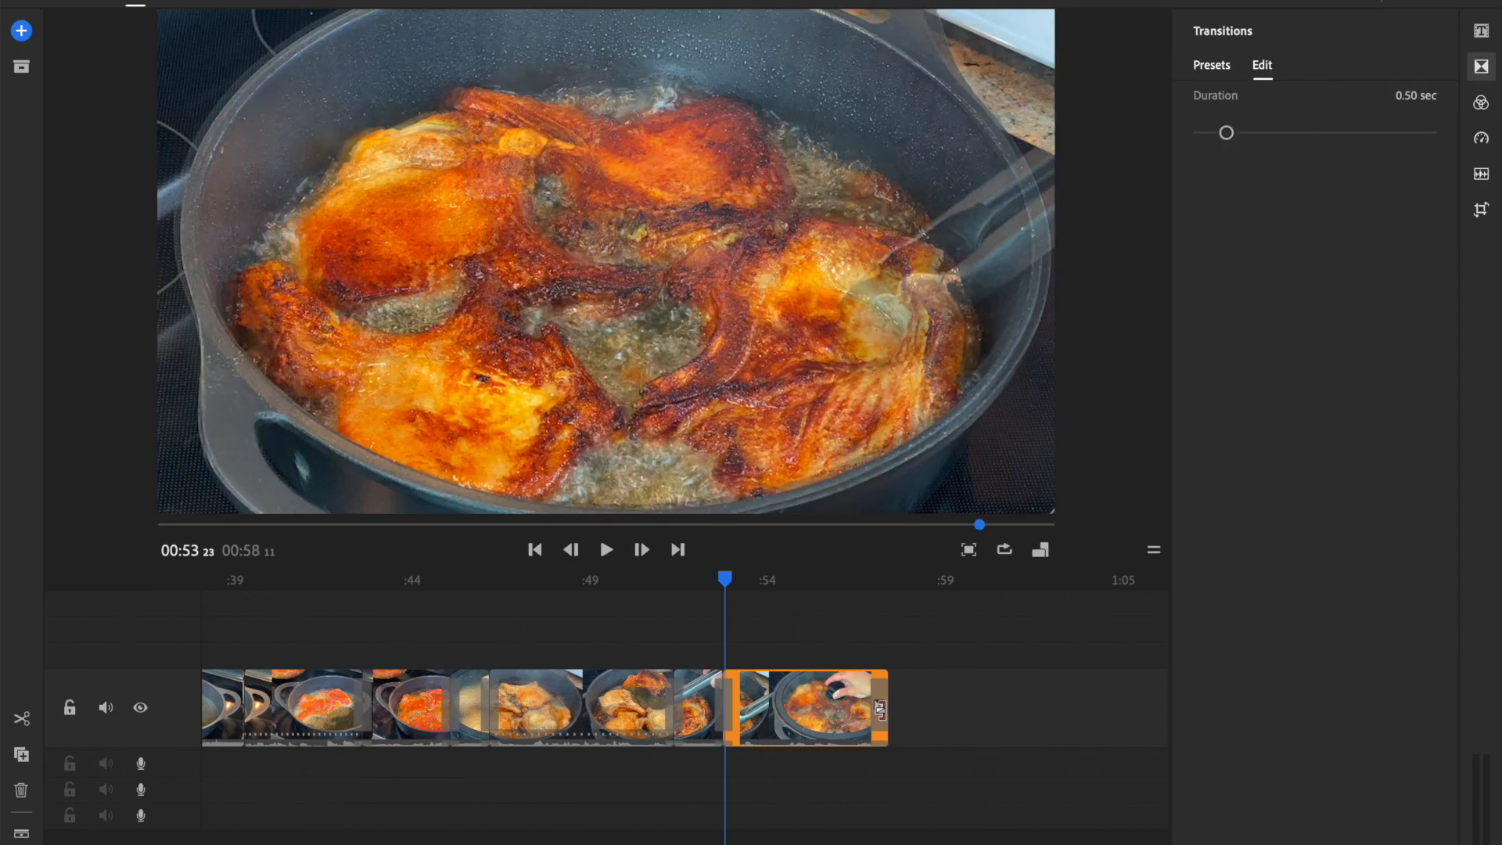
pyautogui.click(879, 708)
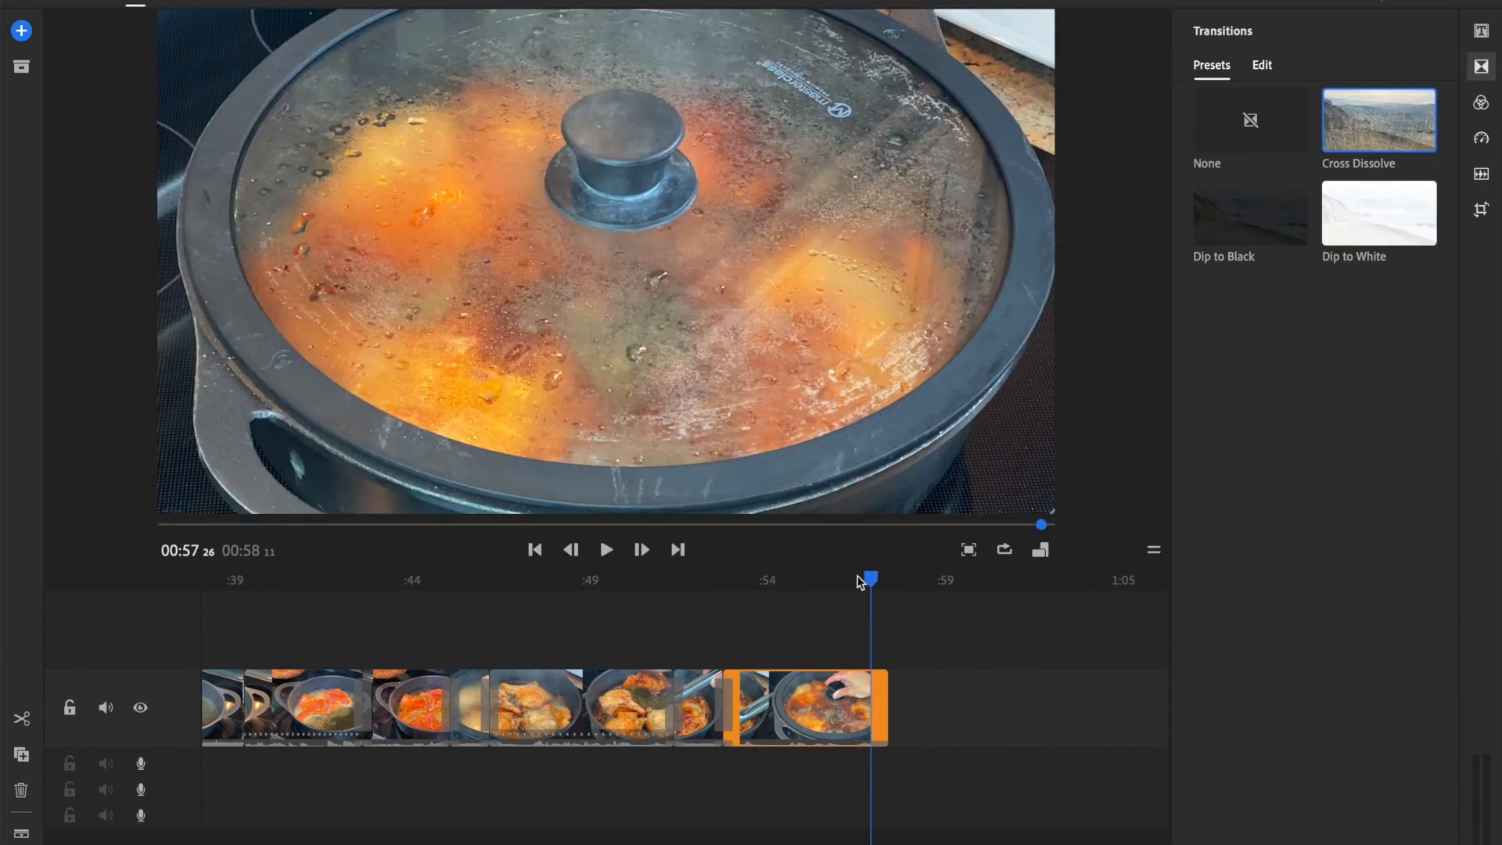
# Split the last clip at about 00:55, while the lid is being placed, and delete the remainder
pyautogui.moveTo(860, 583); pyautogui.dragTo(535, 611)
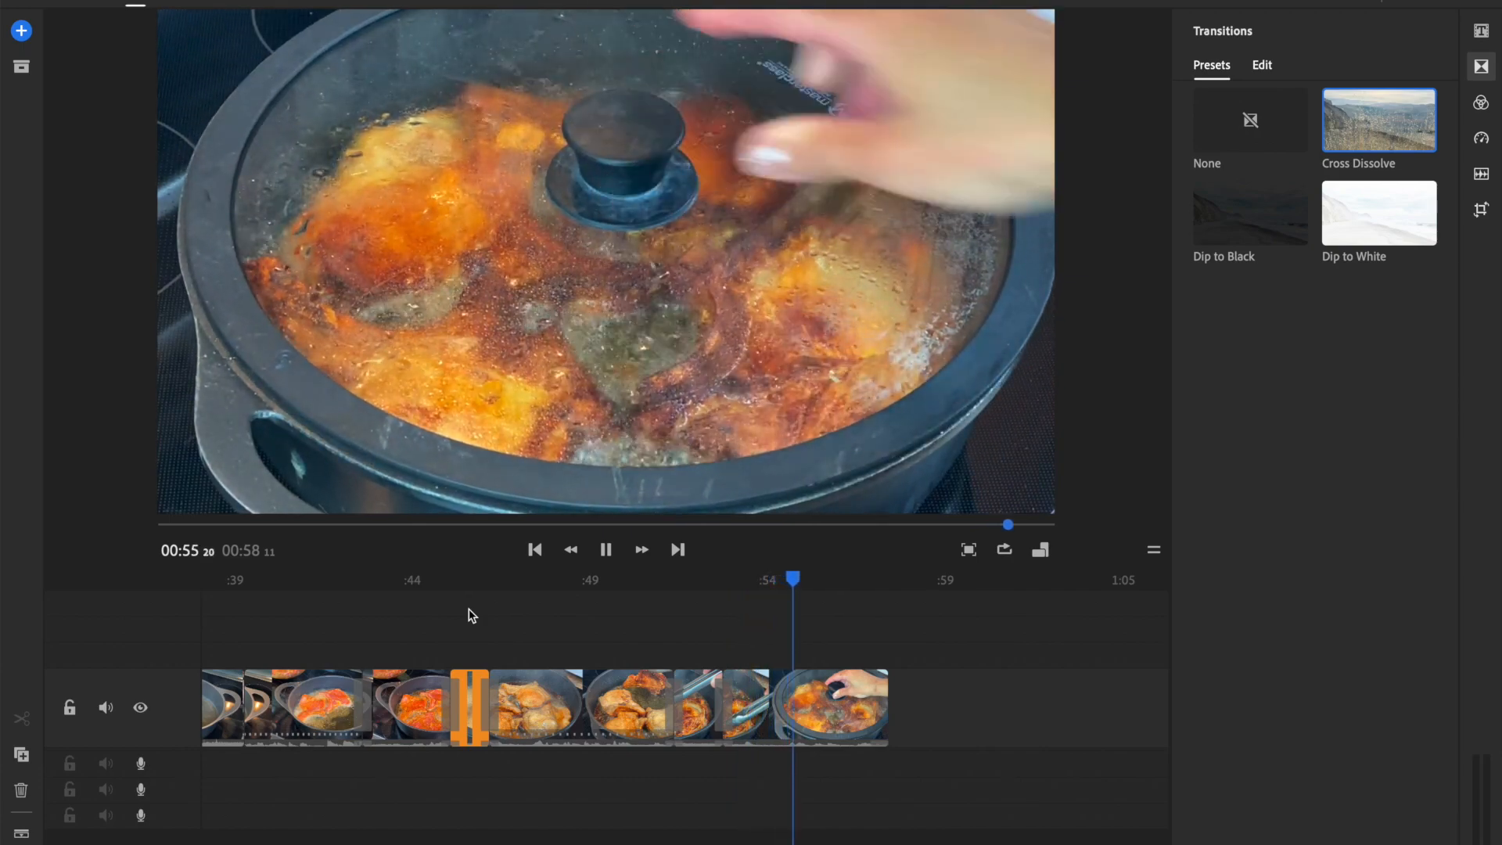
pyautogui.press('space')
pyautogui.moveTo(814, 579)
pyautogui.mouseDown()
pyautogui.moveTo(749, 581)
pyautogui.moveTo(791, 582)
pyautogui.mouseUp()
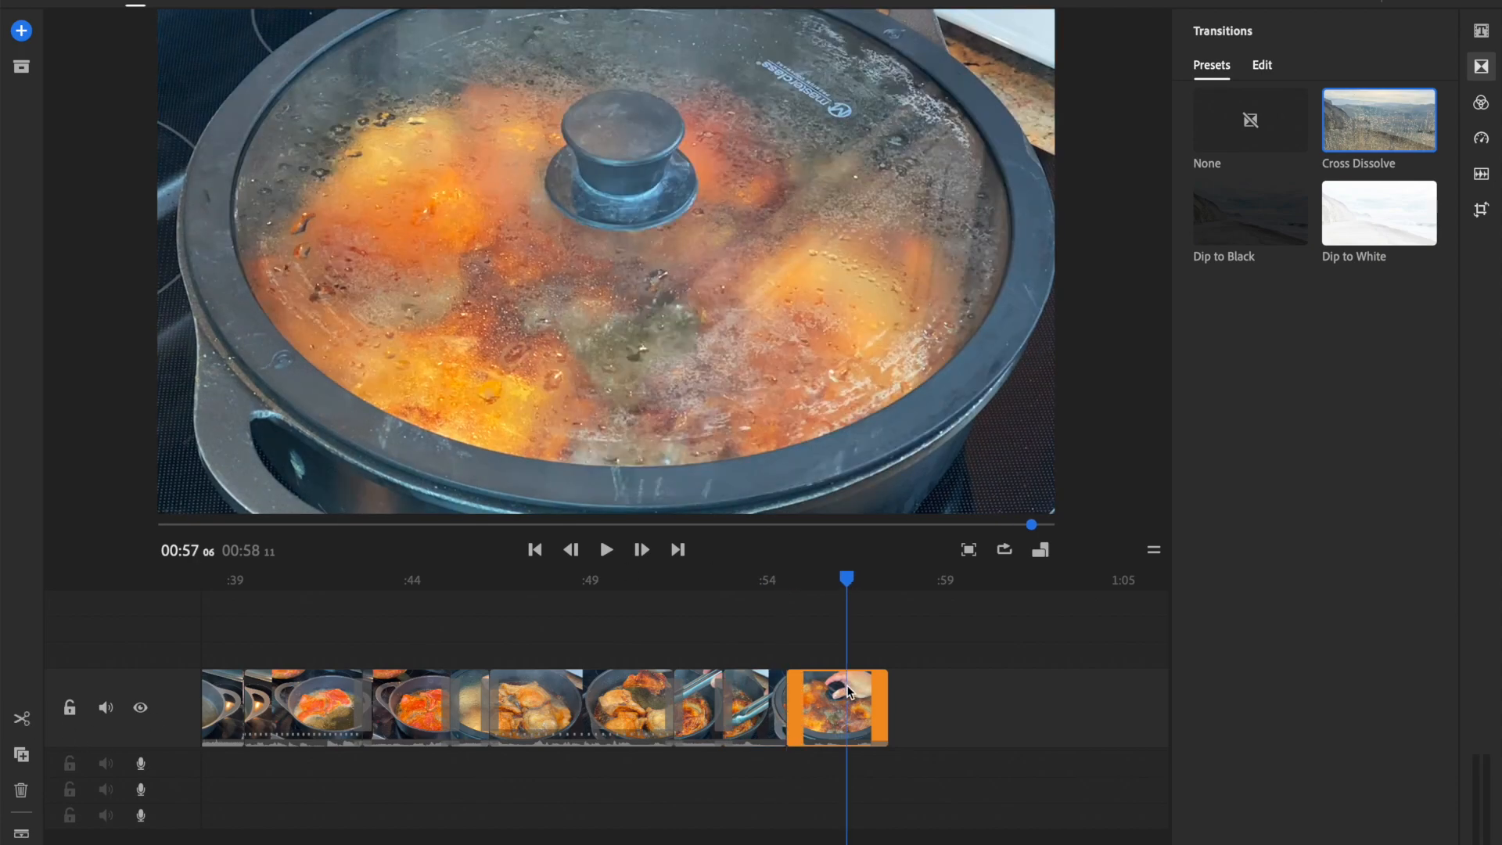
pyautogui.press('Delete')
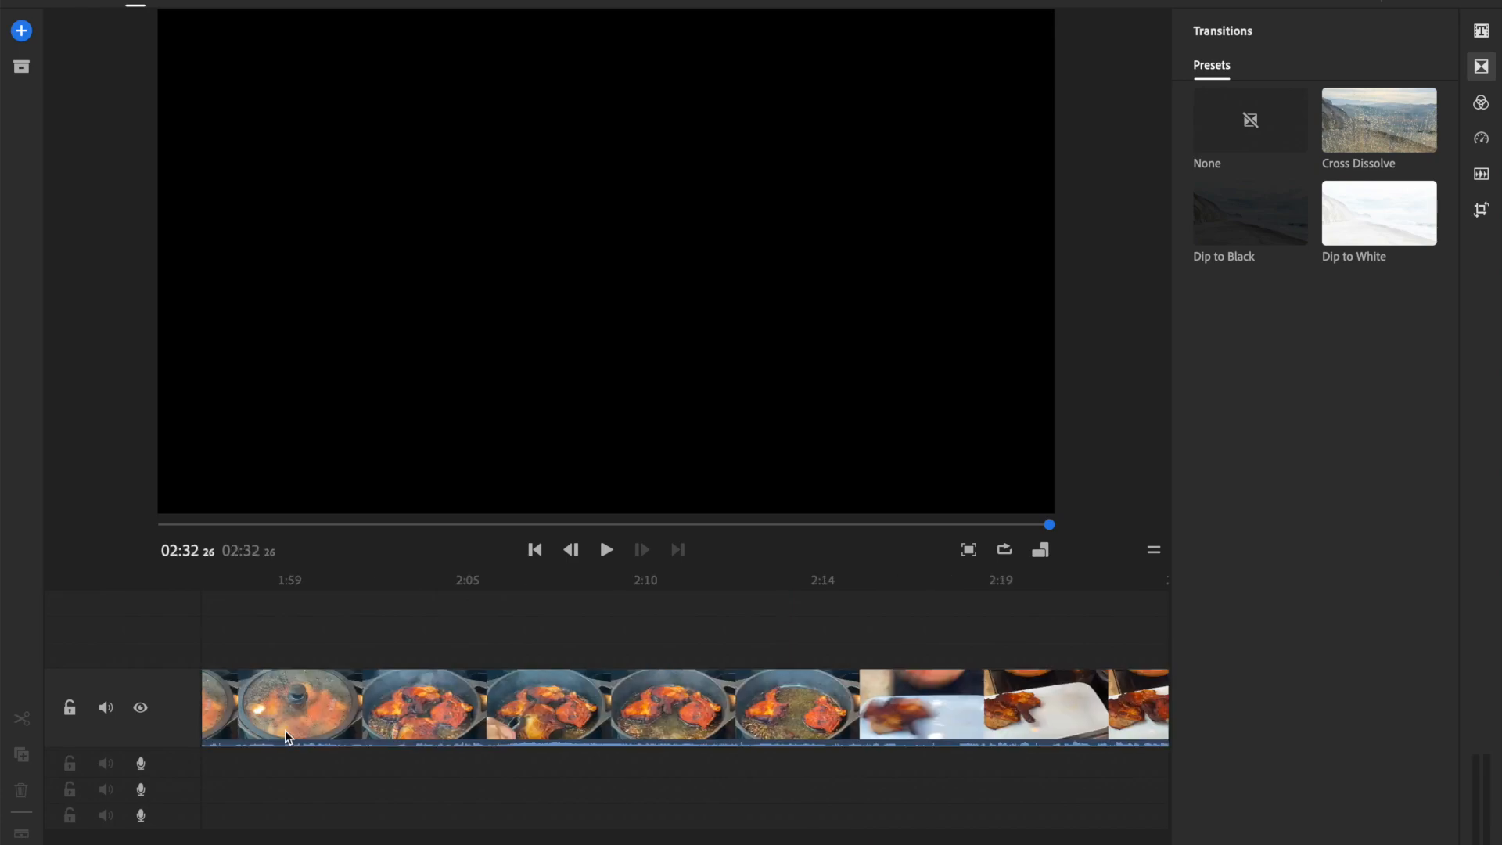
# Split the newly added covered-pot clip at 02:00:08, where the hand grips the lid, and delete the part before it
pyautogui.hscroll(3, 285, 730)
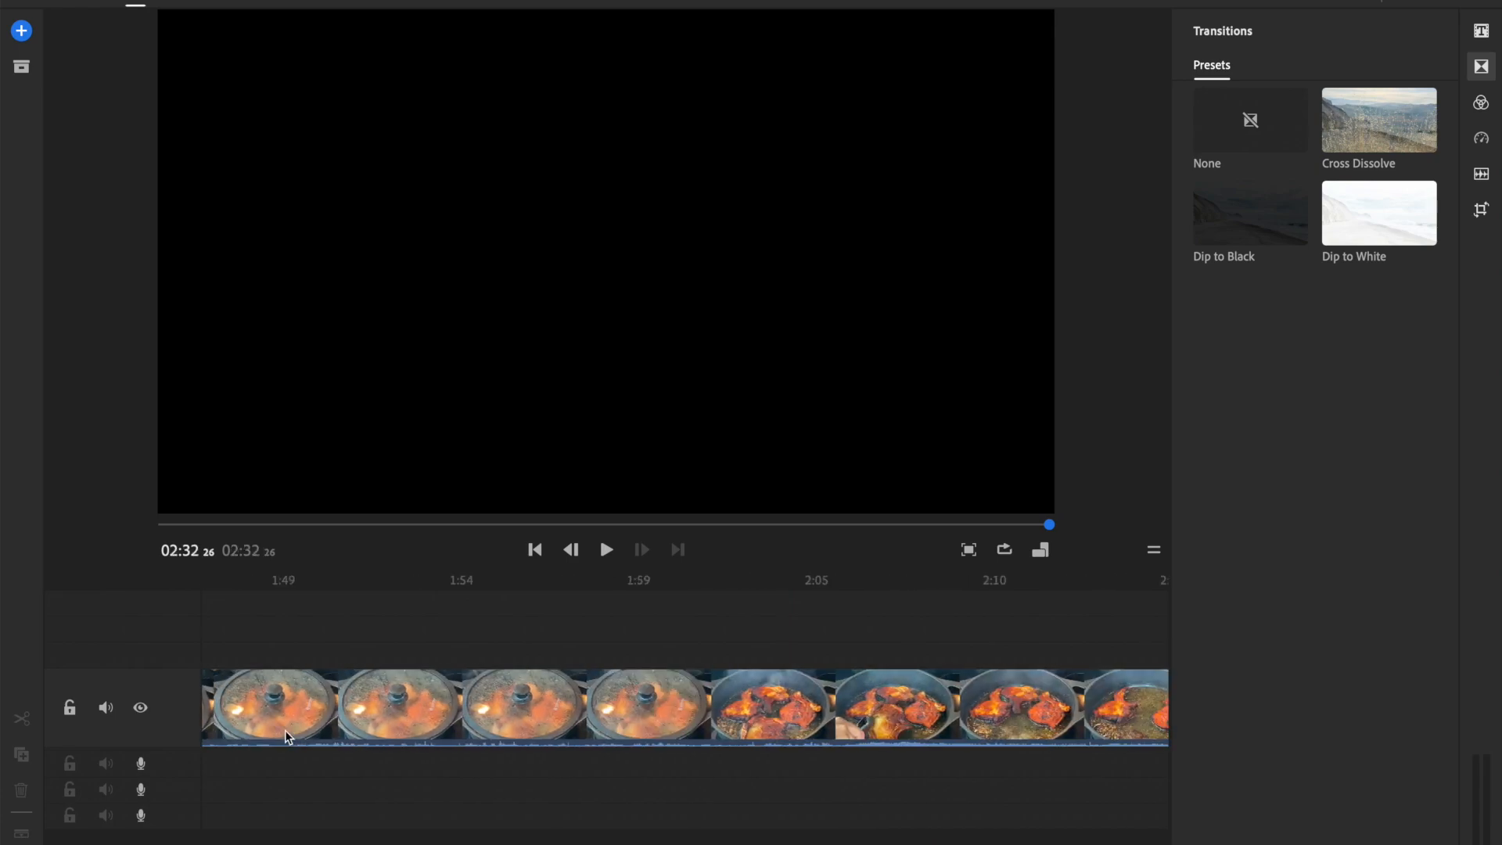
pyautogui.hscroll(-10, 285, 730)
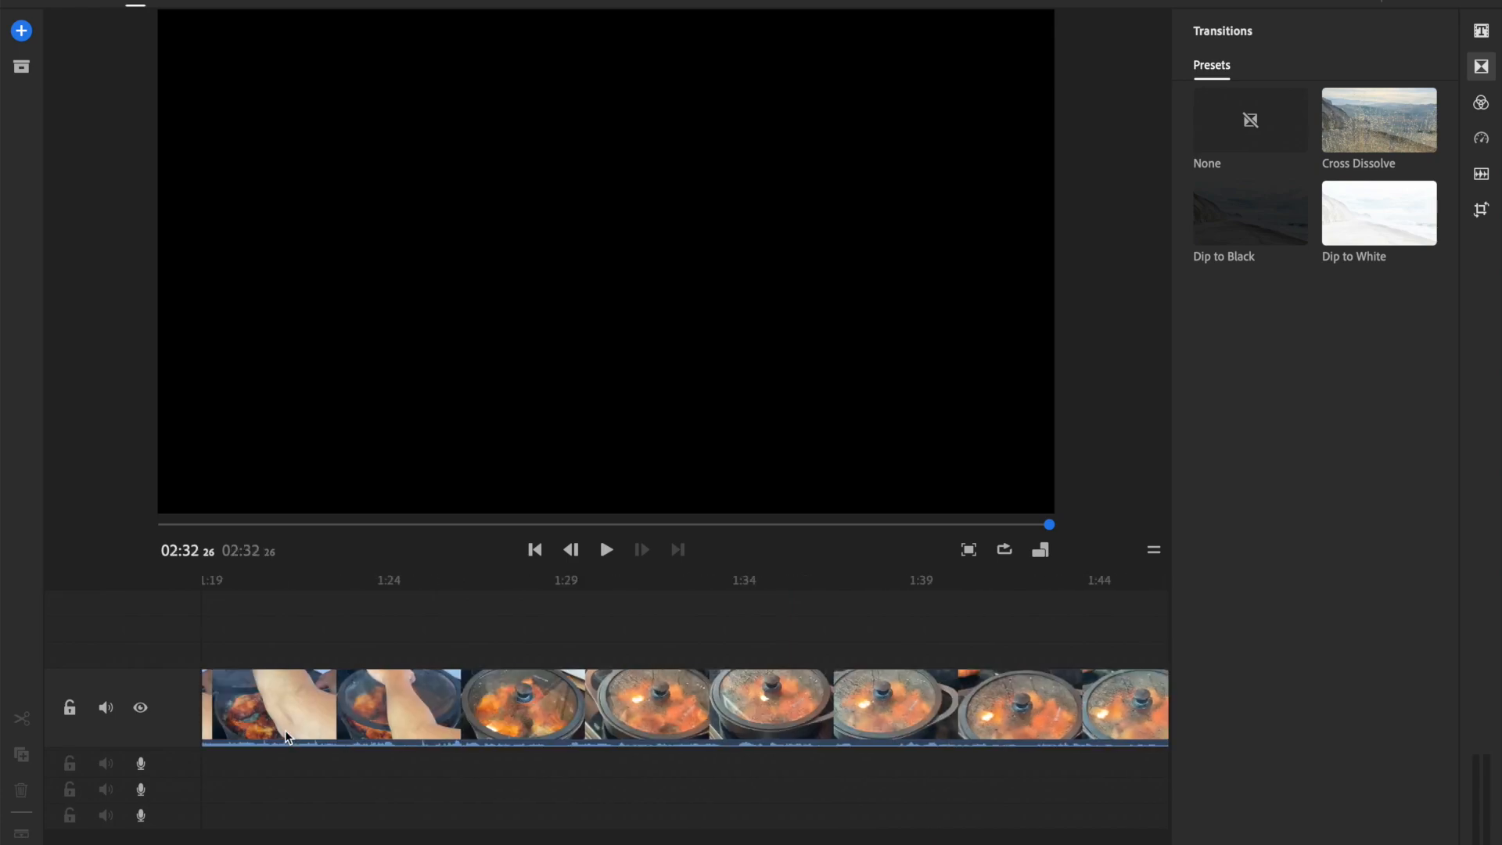
pyautogui.hscroll(-12, 284, 730)
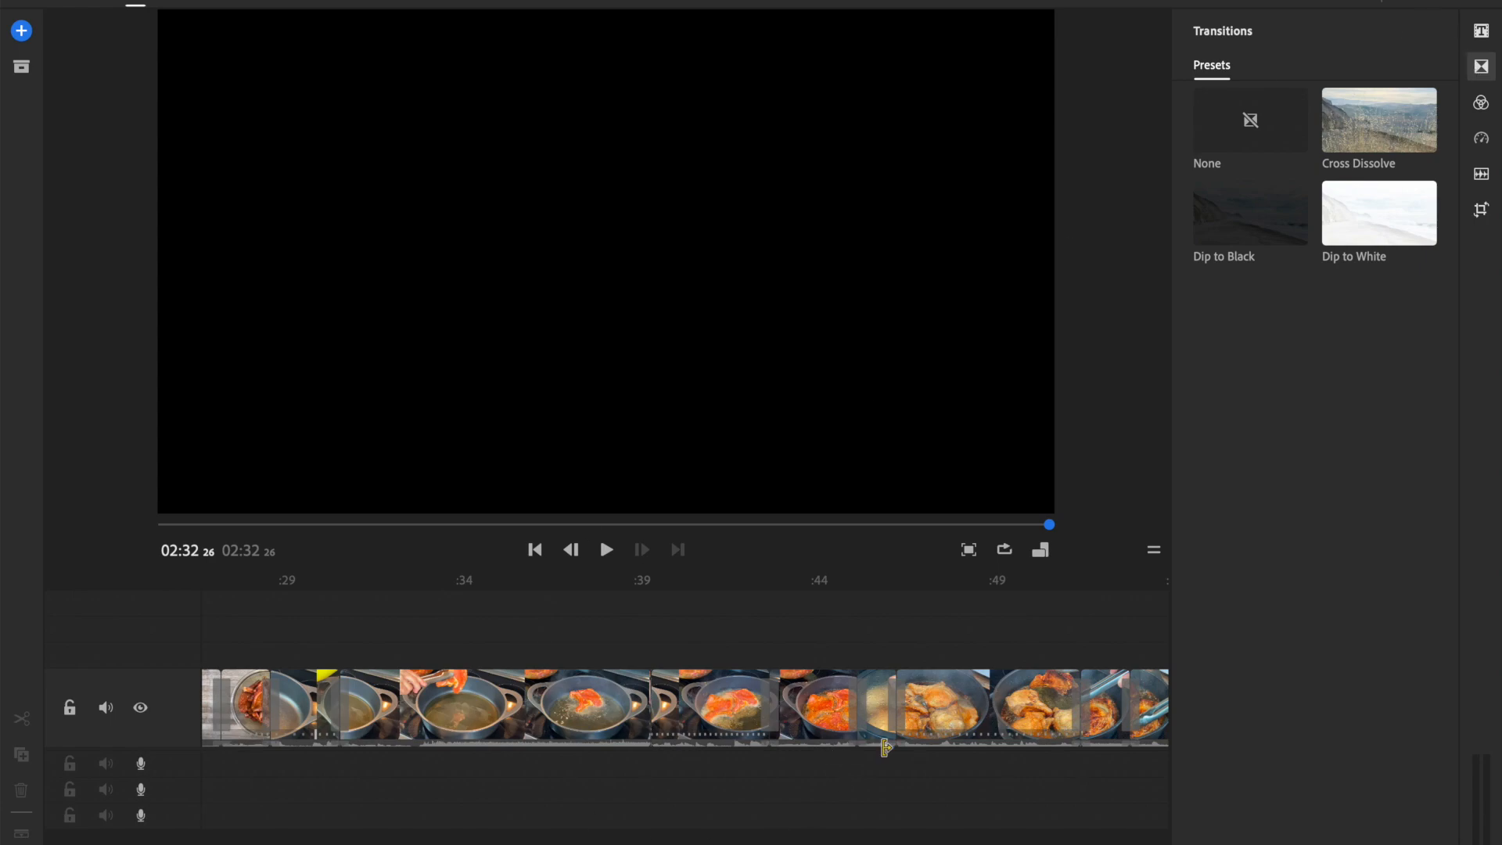
pyautogui.click(1483, 70)
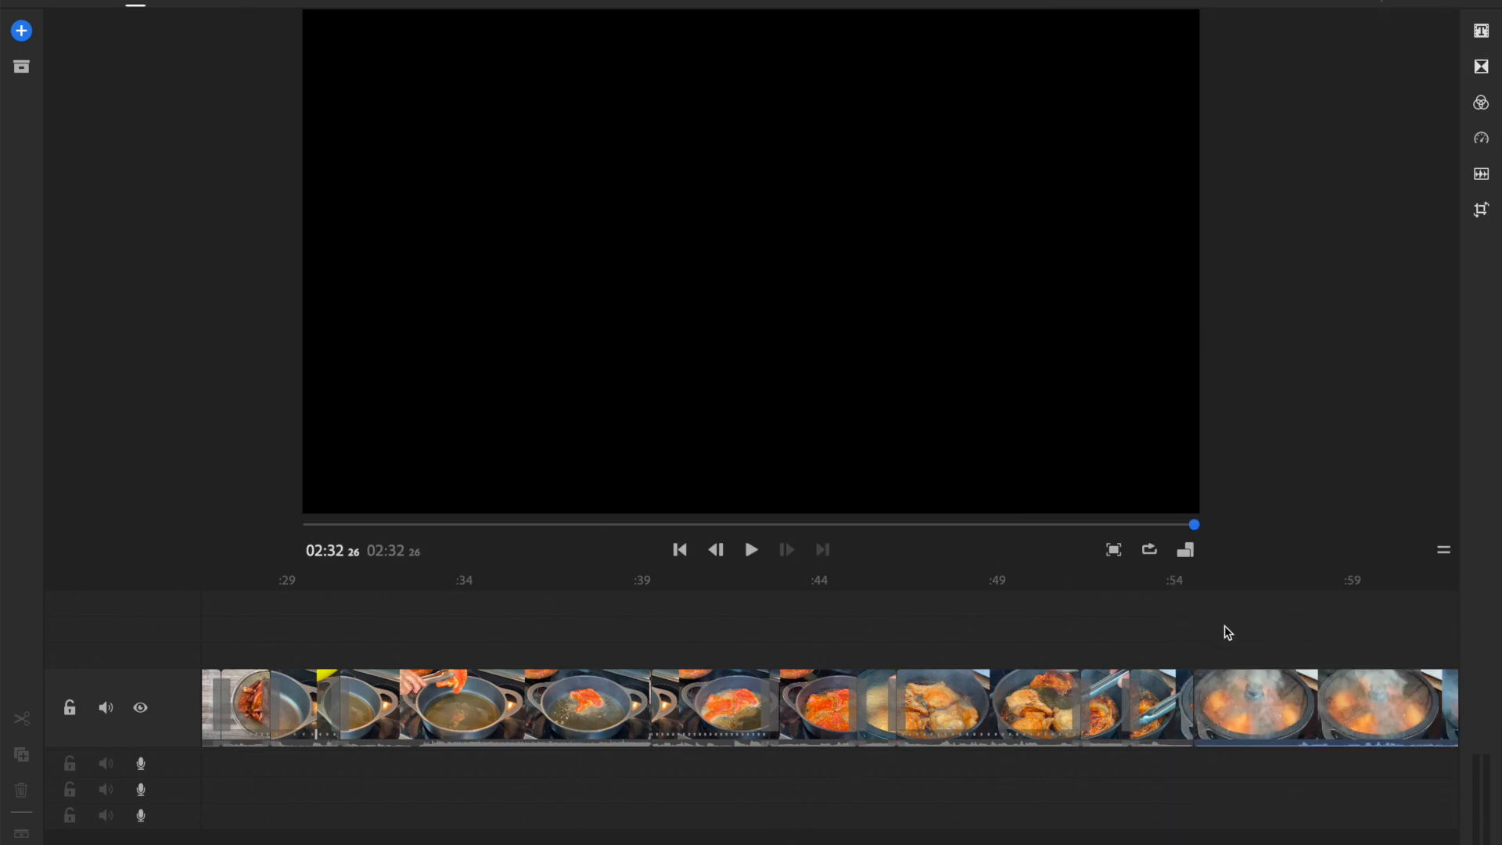
pyautogui.hscroll(6, 1182, 702)
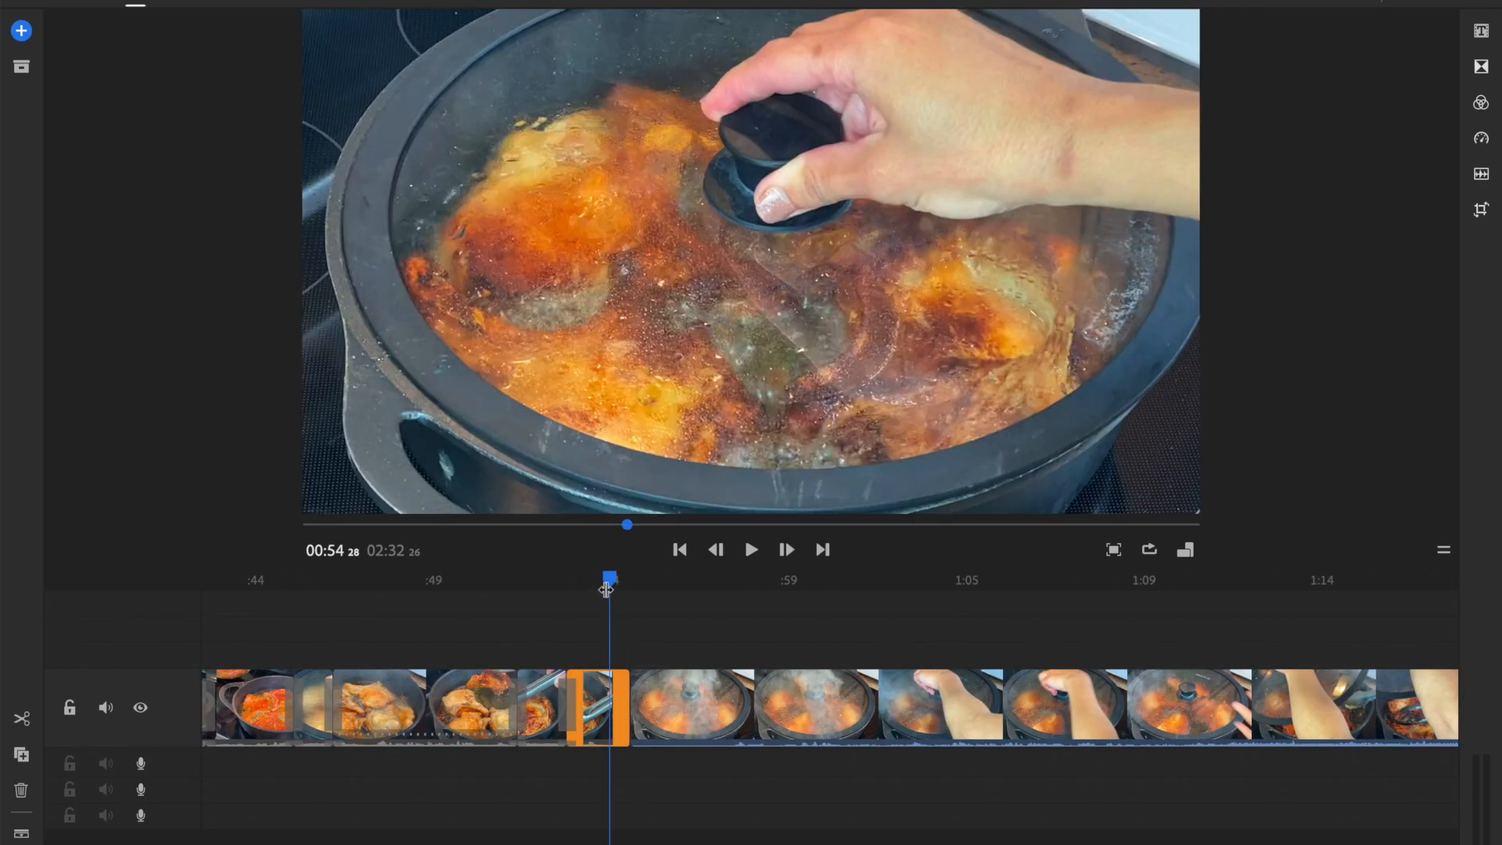
pyautogui.moveTo(611, 583); pyautogui.dragTo(1318, 602)
pyautogui.hscroll(8, 1330, 631)
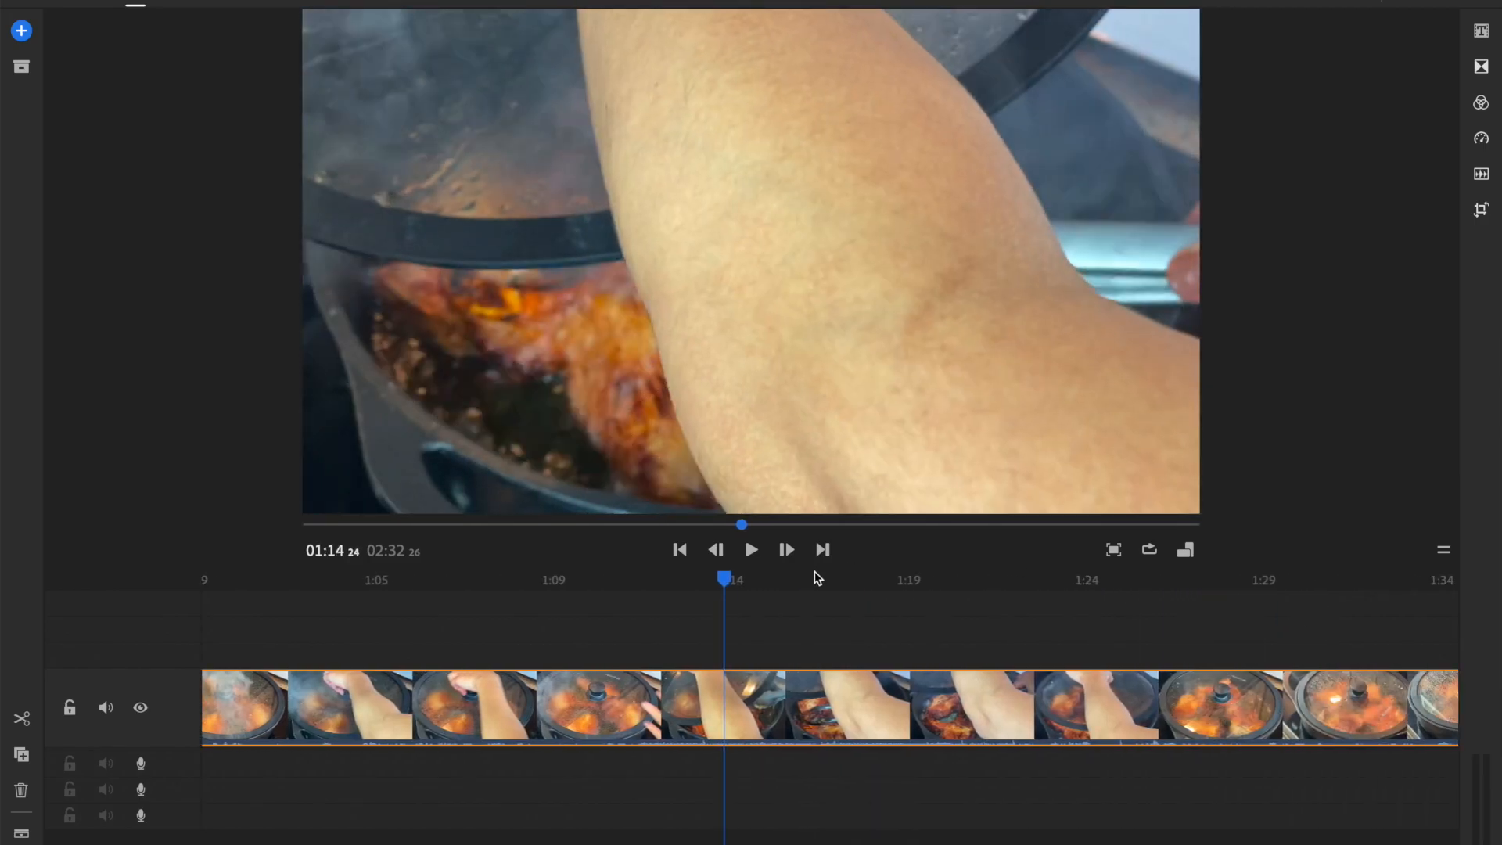
pyautogui.moveTo(725, 579); pyautogui.dragTo(1221, 631)
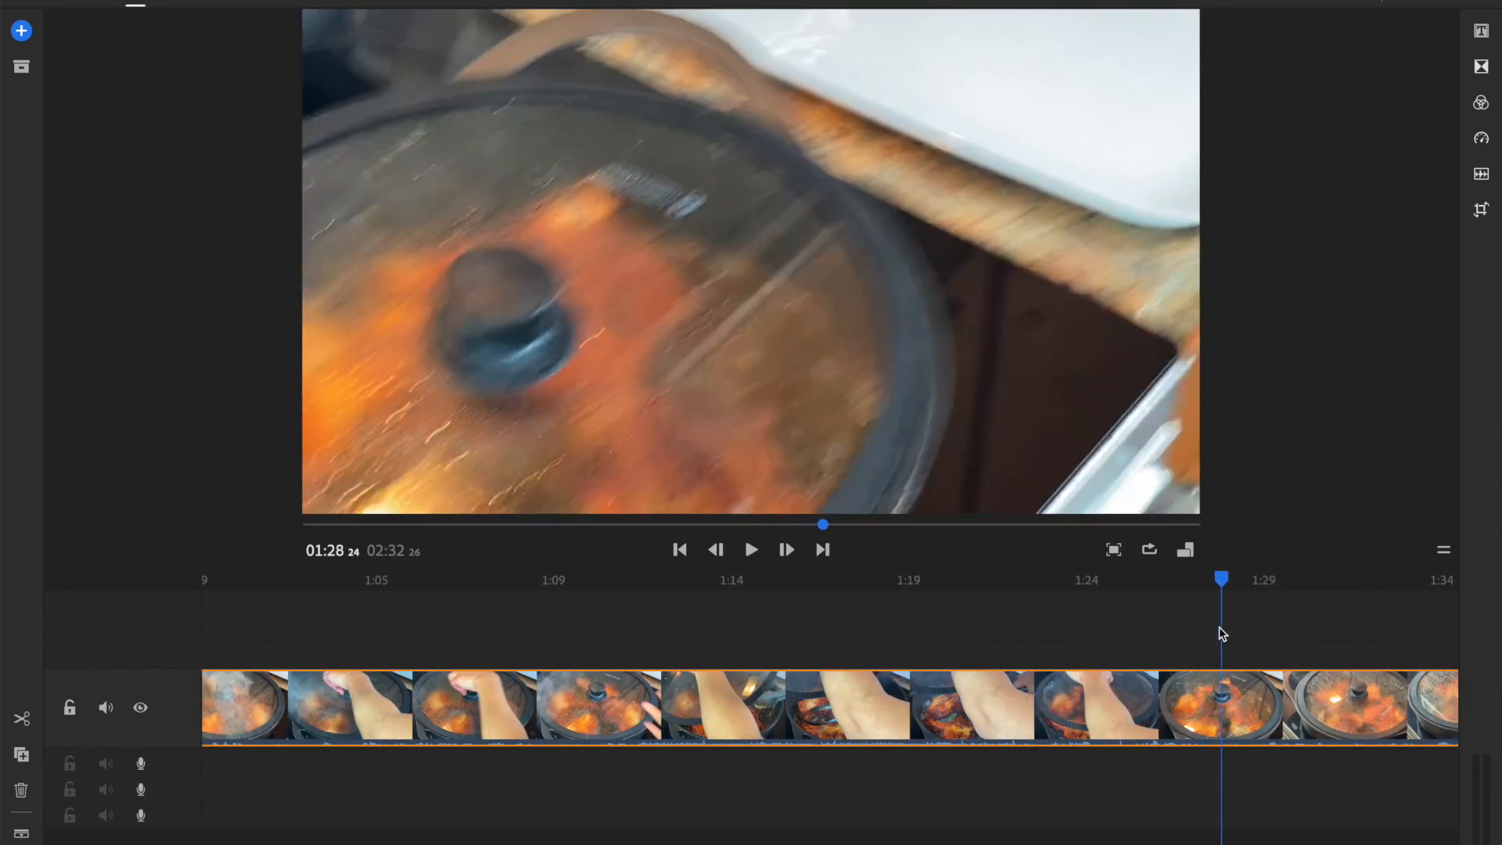
pyautogui.hscroll(7, 1219, 630)
pyautogui.moveTo(689, 583); pyautogui.dragTo(1287, 592)
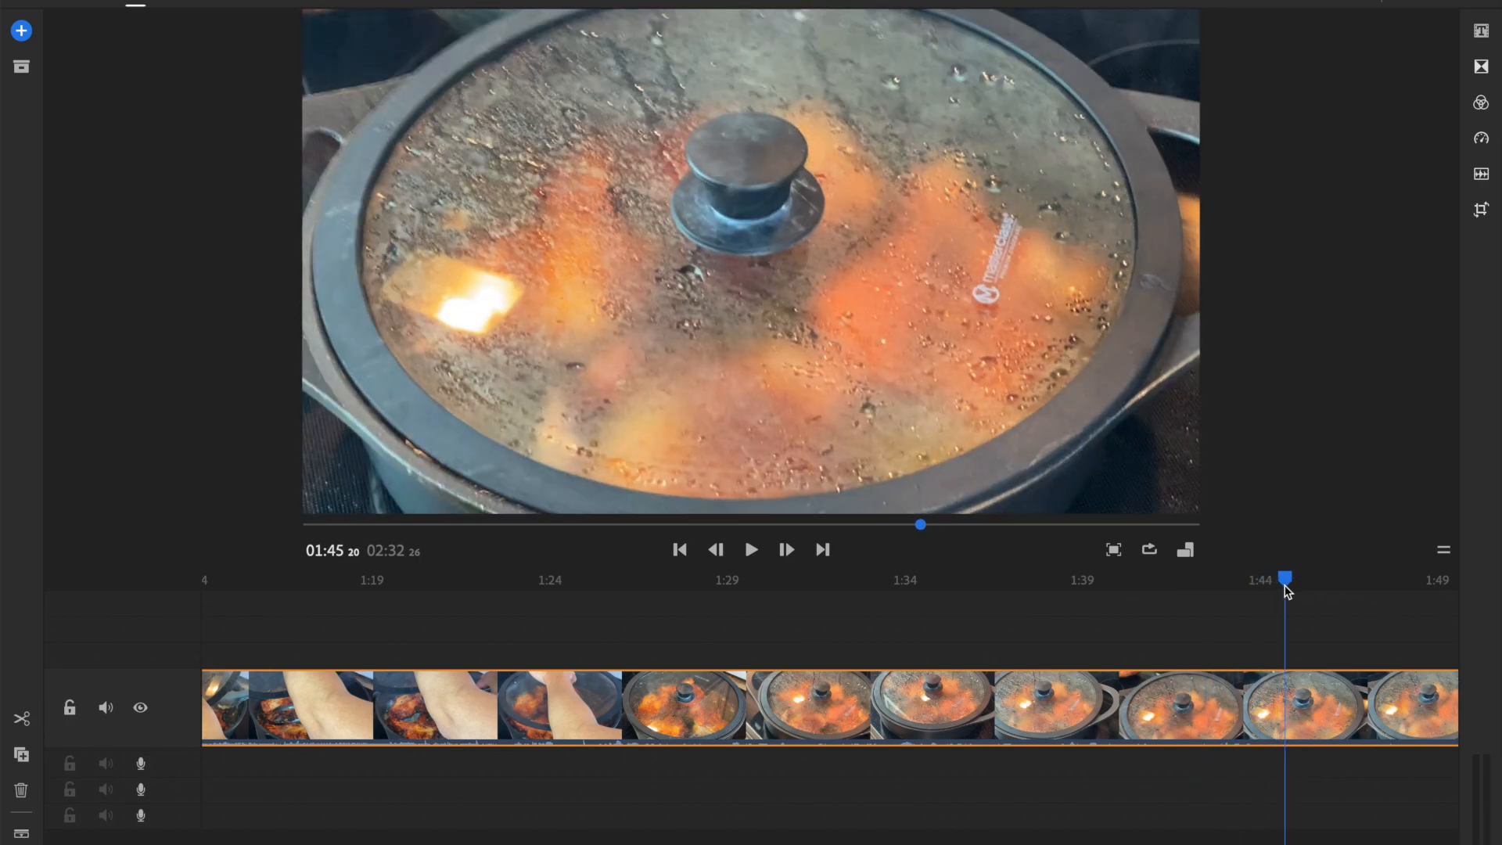
pyautogui.hscroll(9, 1300, 641)
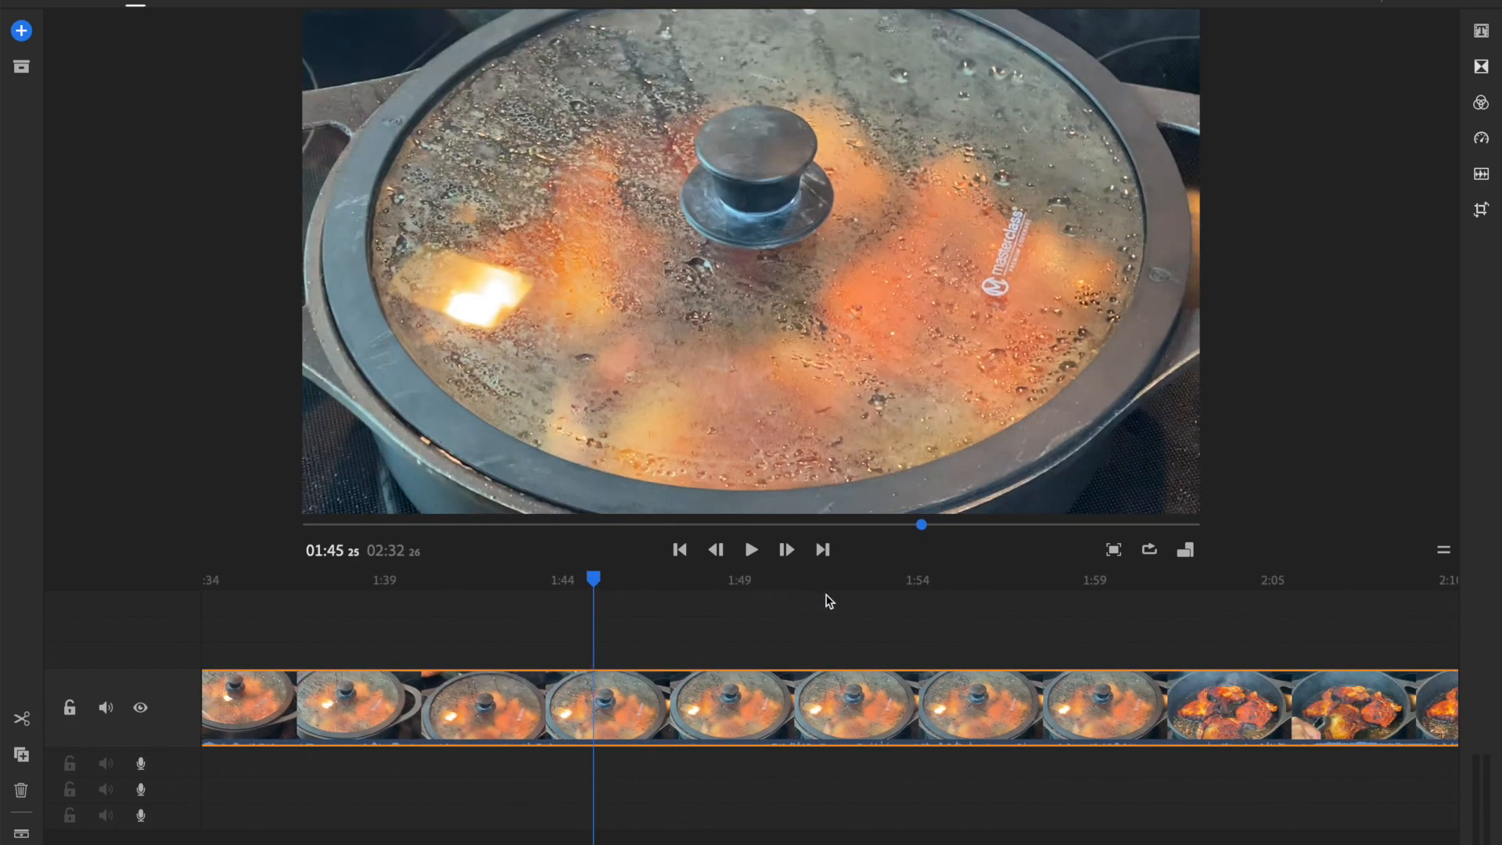
pyautogui.moveTo(622, 579); pyautogui.dragTo(1102, 590)
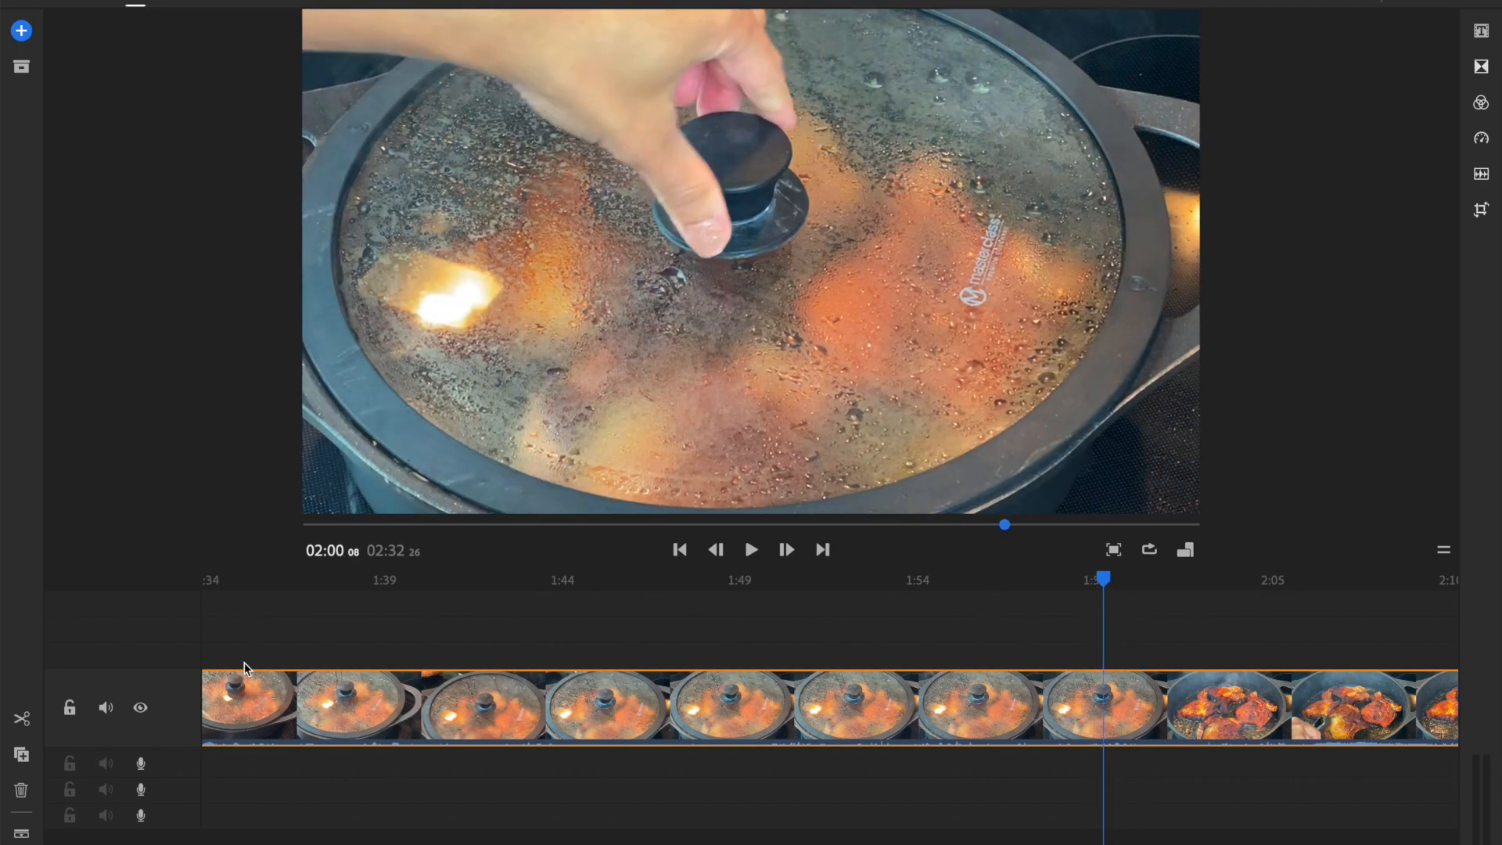
pyautogui.click(24, 724)
pyautogui.click(873, 690)
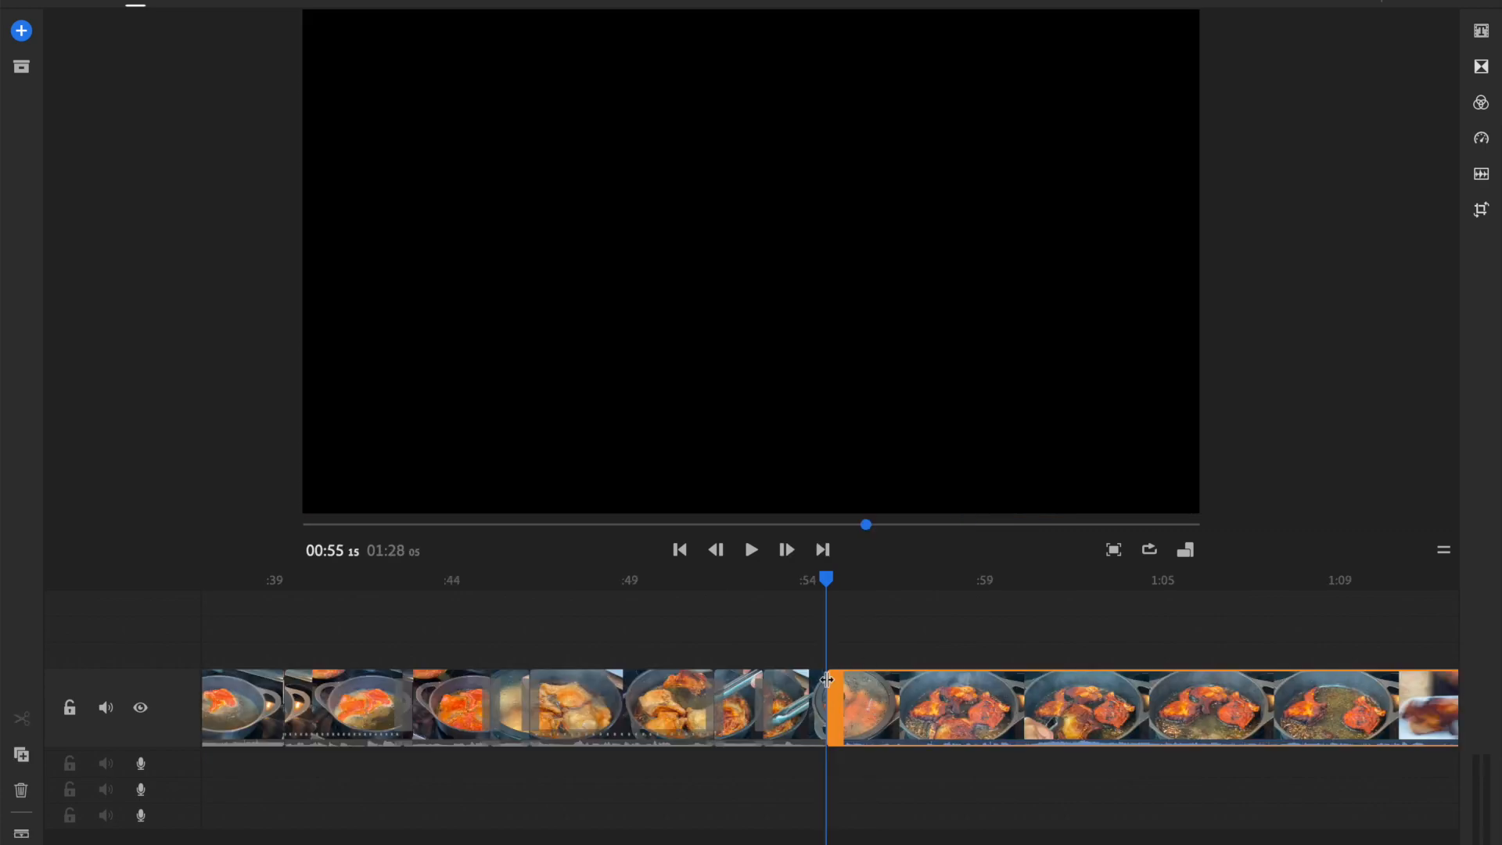
# Add a Cross Dissolve at the cut near 00:55, between placing the lid and lifting it
pyautogui.moveTo(832, 583)
pyautogui.mouseDown()
pyautogui.moveTo(808, 580)
pyautogui.moveTo(830, 589)
pyautogui.mouseUp()
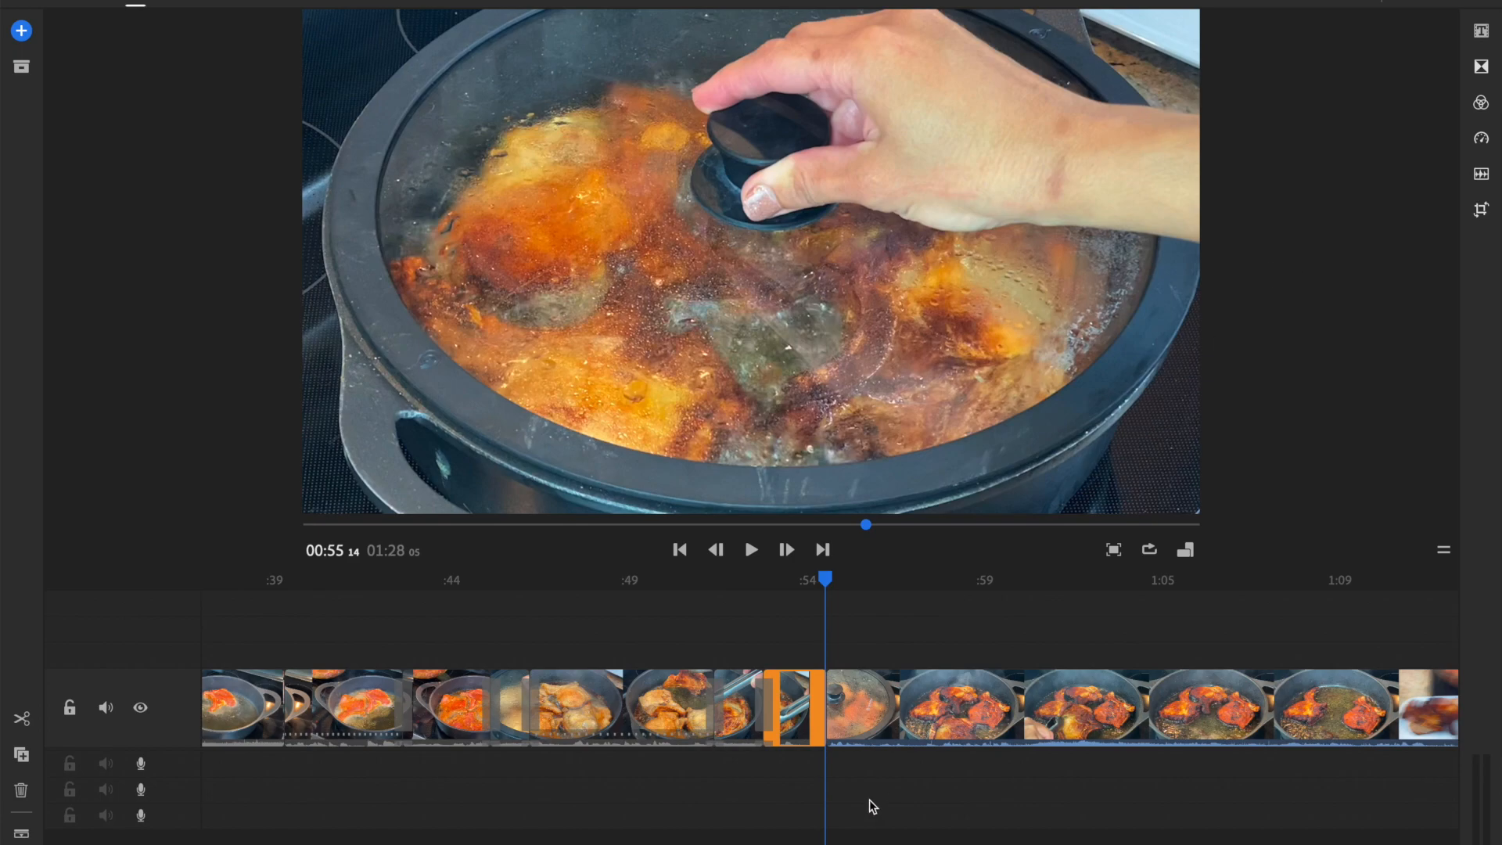
pyautogui.click(844, 710)
pyautogui.moveTo(845, 586); pyautogui.dragTo(828, 583)
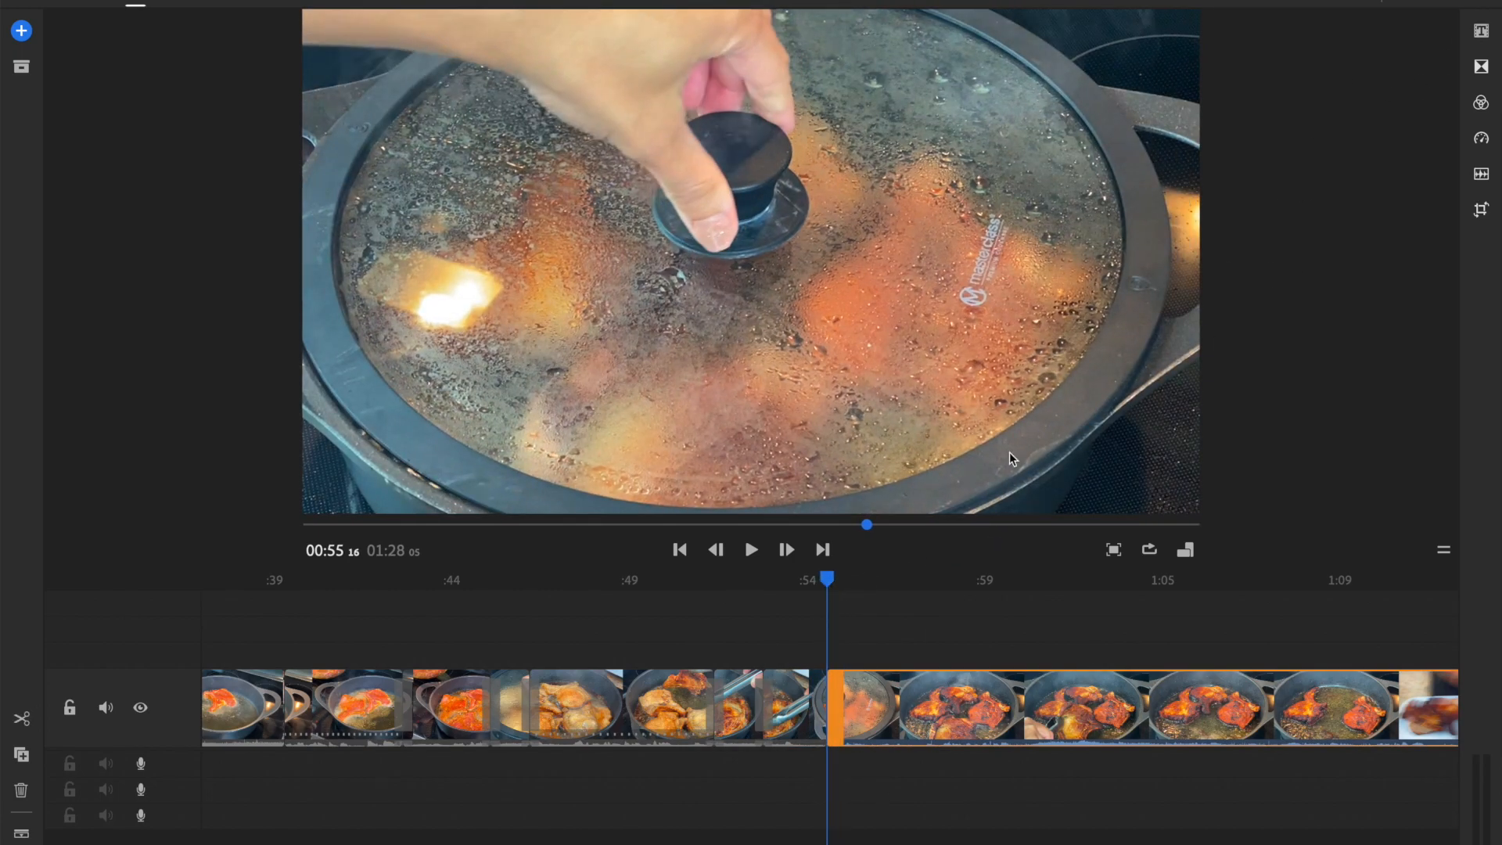
pyautogui.click(1481, 69)
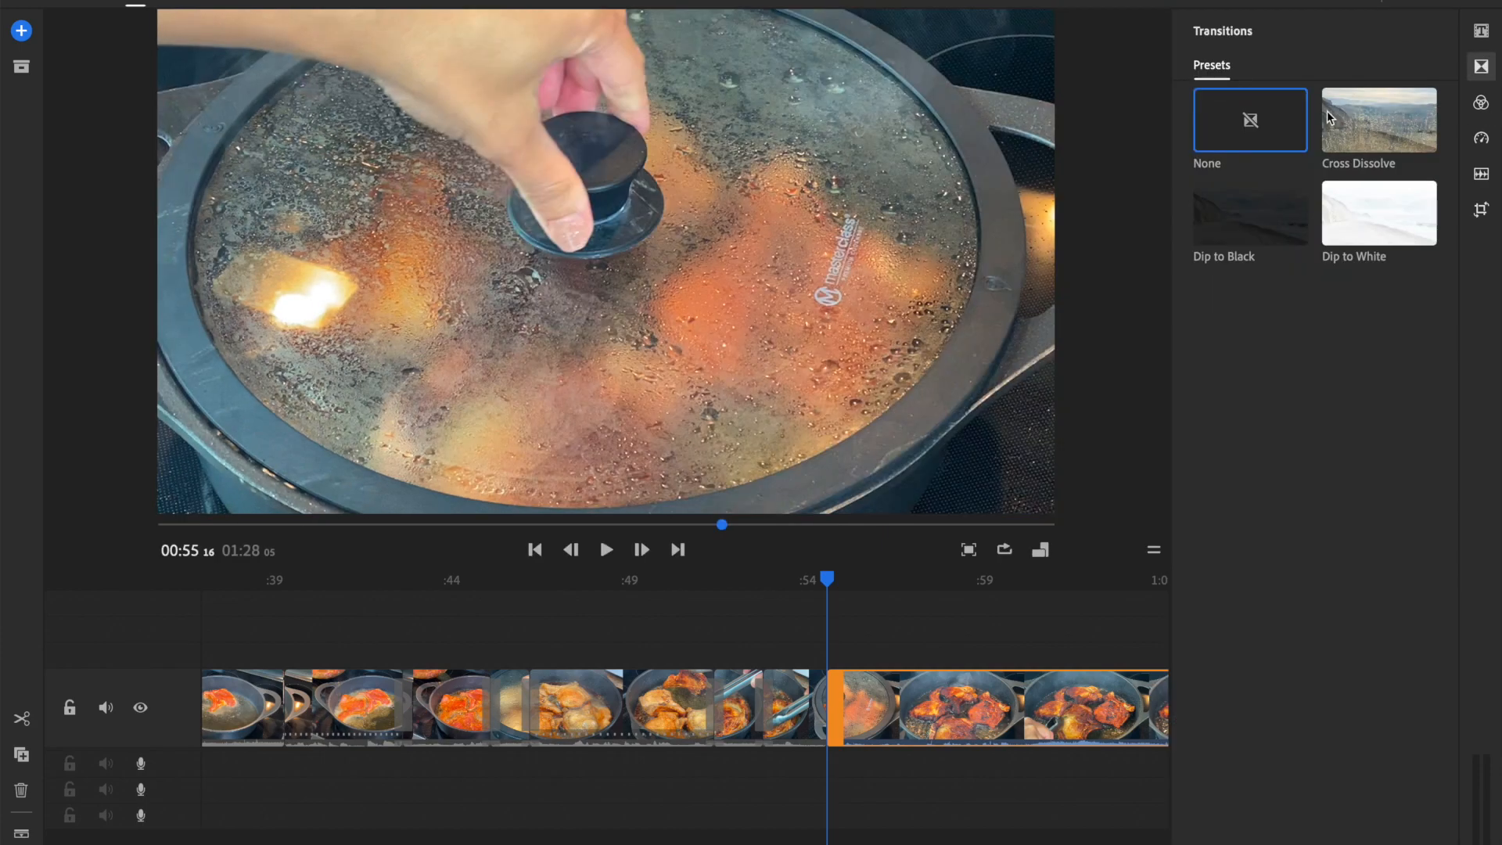
pyautogui.click(1374, 129)
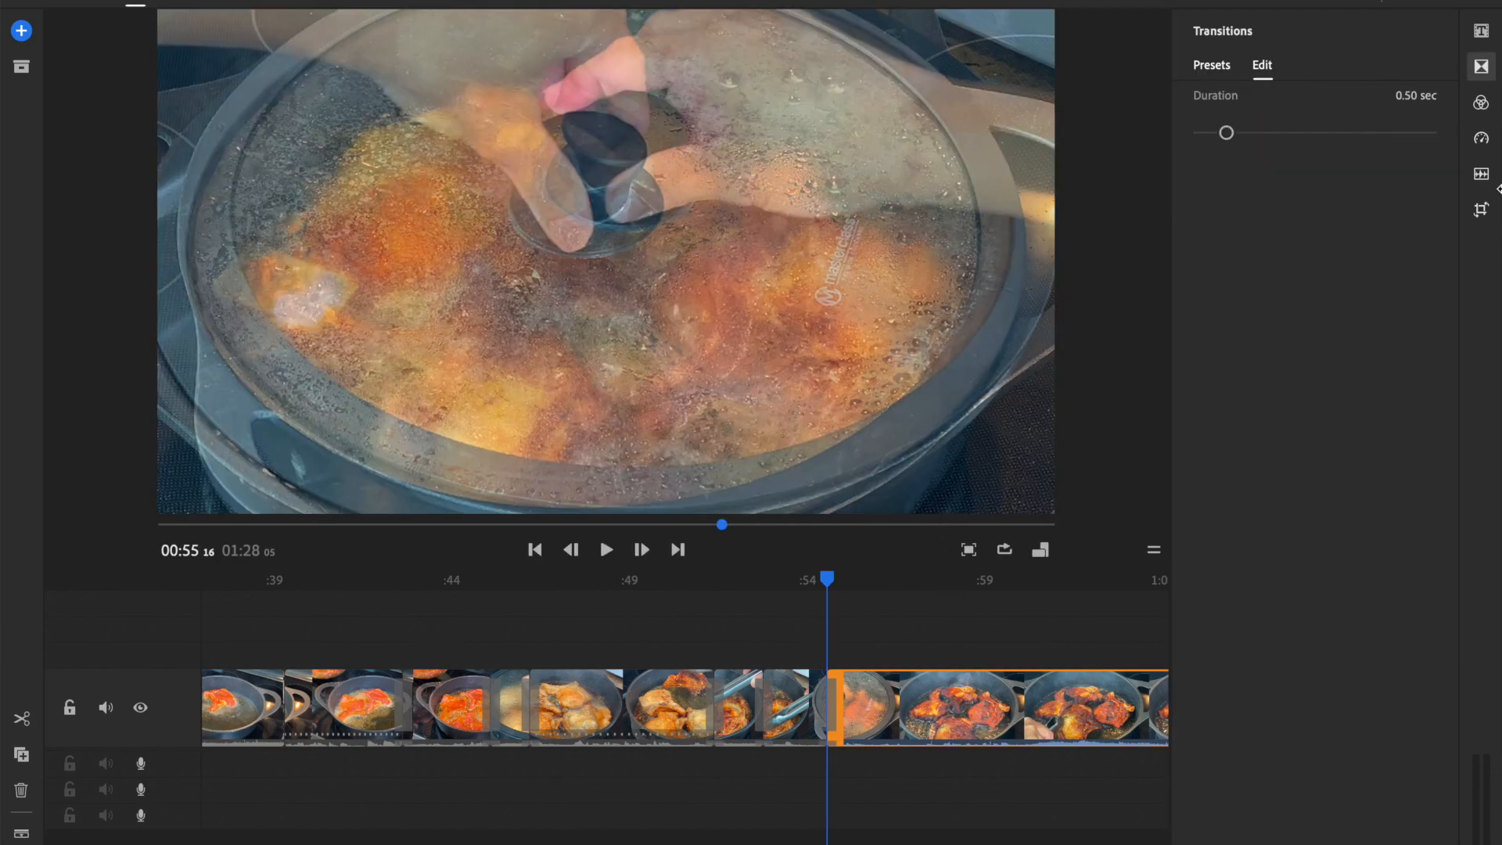
pyautogui.click(1482, 59)
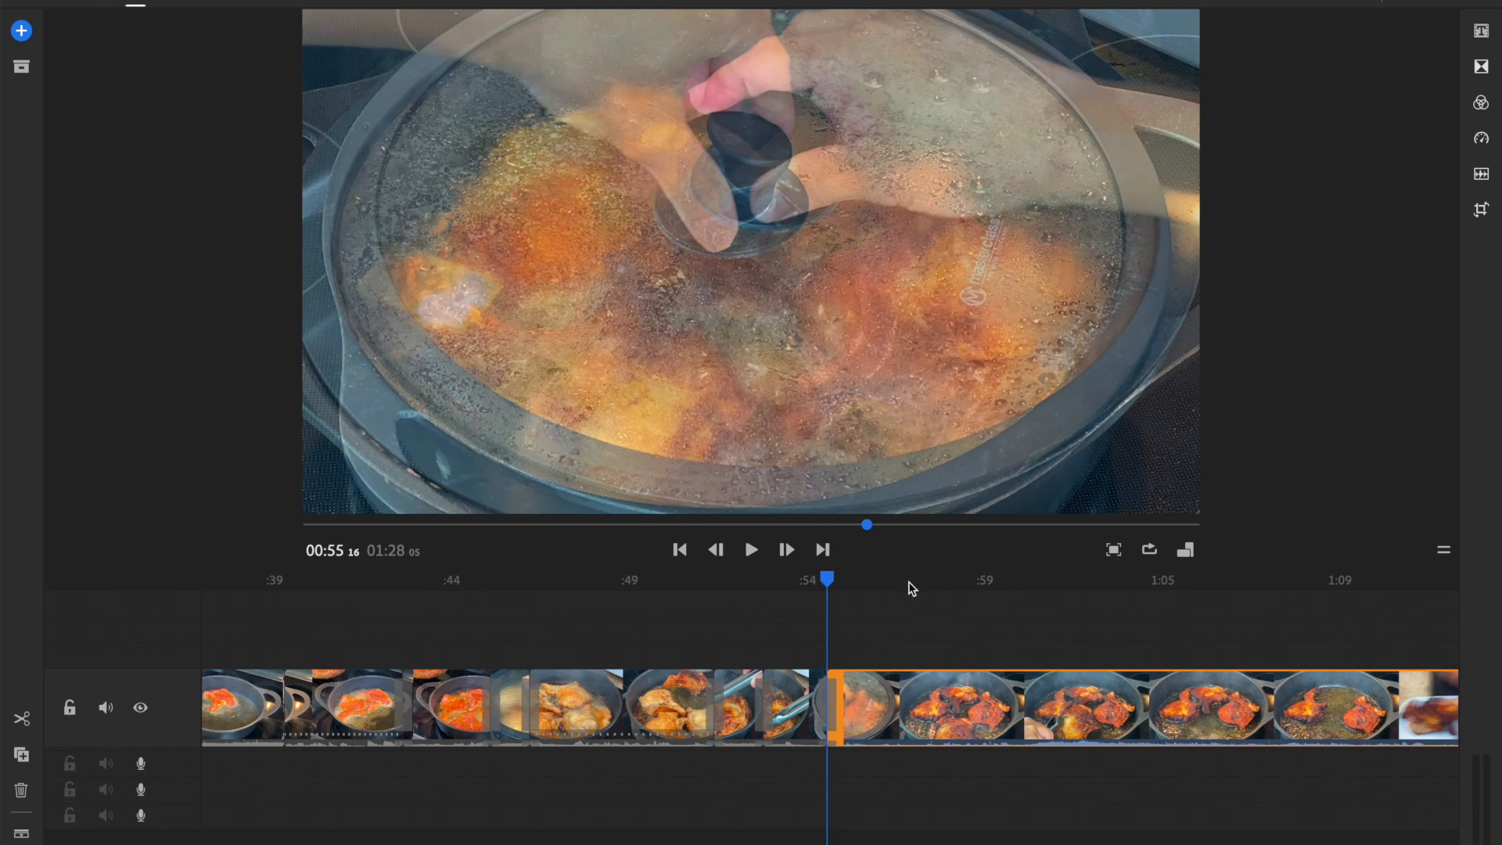
# Play back the timeline through the dissolve near 00:55 to check the transition
pyautogui.hscroll(5, 912, 588)
pyautogui.moveTo(266, 583); pyautogui.dragTo(238, 634)
pyautogui.press('space')
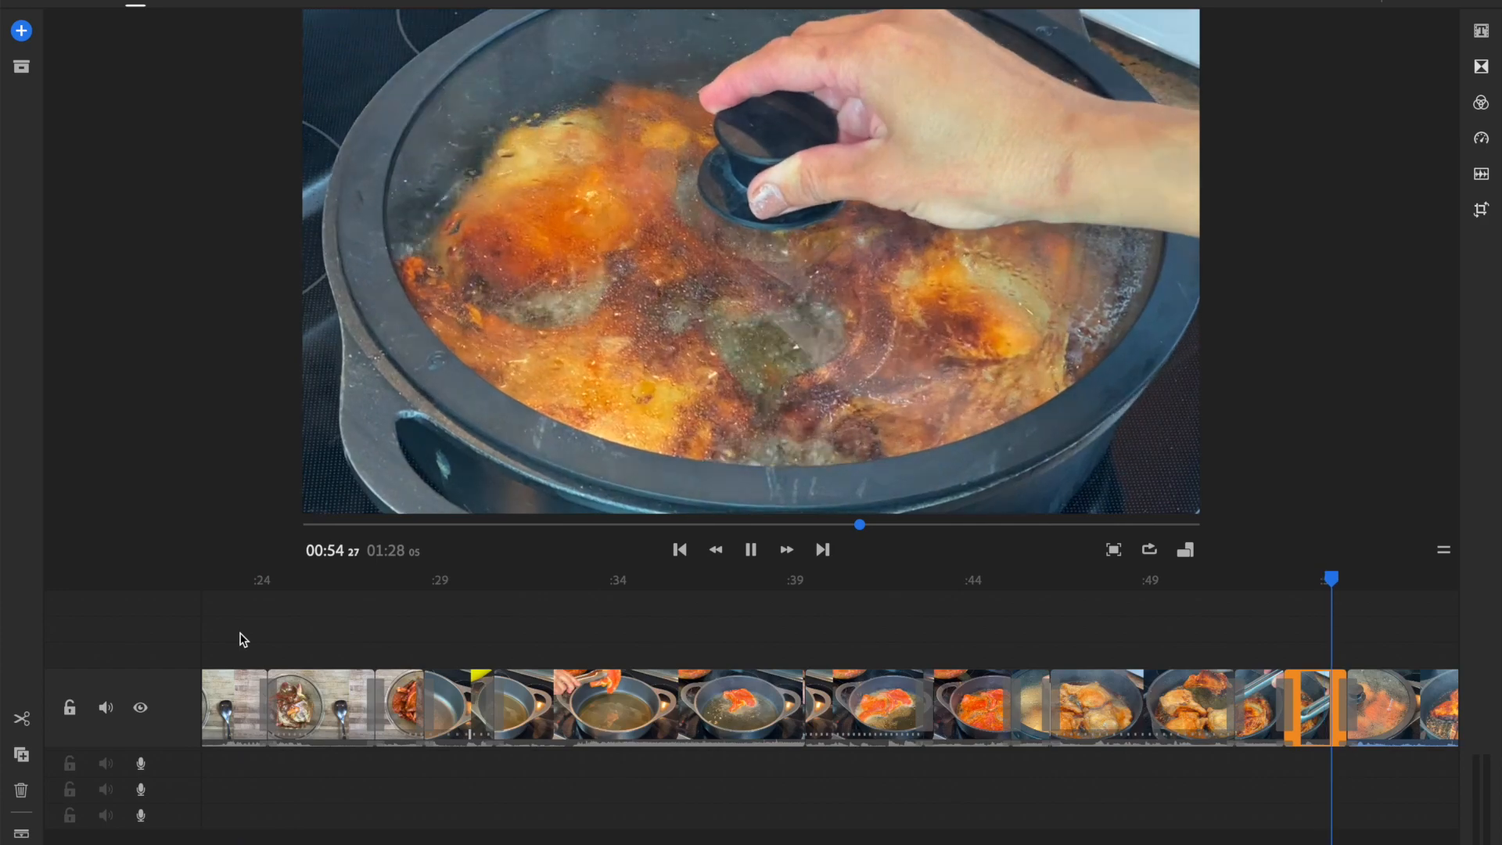
# Select the final clip at the end of the timeline and inspect its audio settings
pyautogui.press('End')
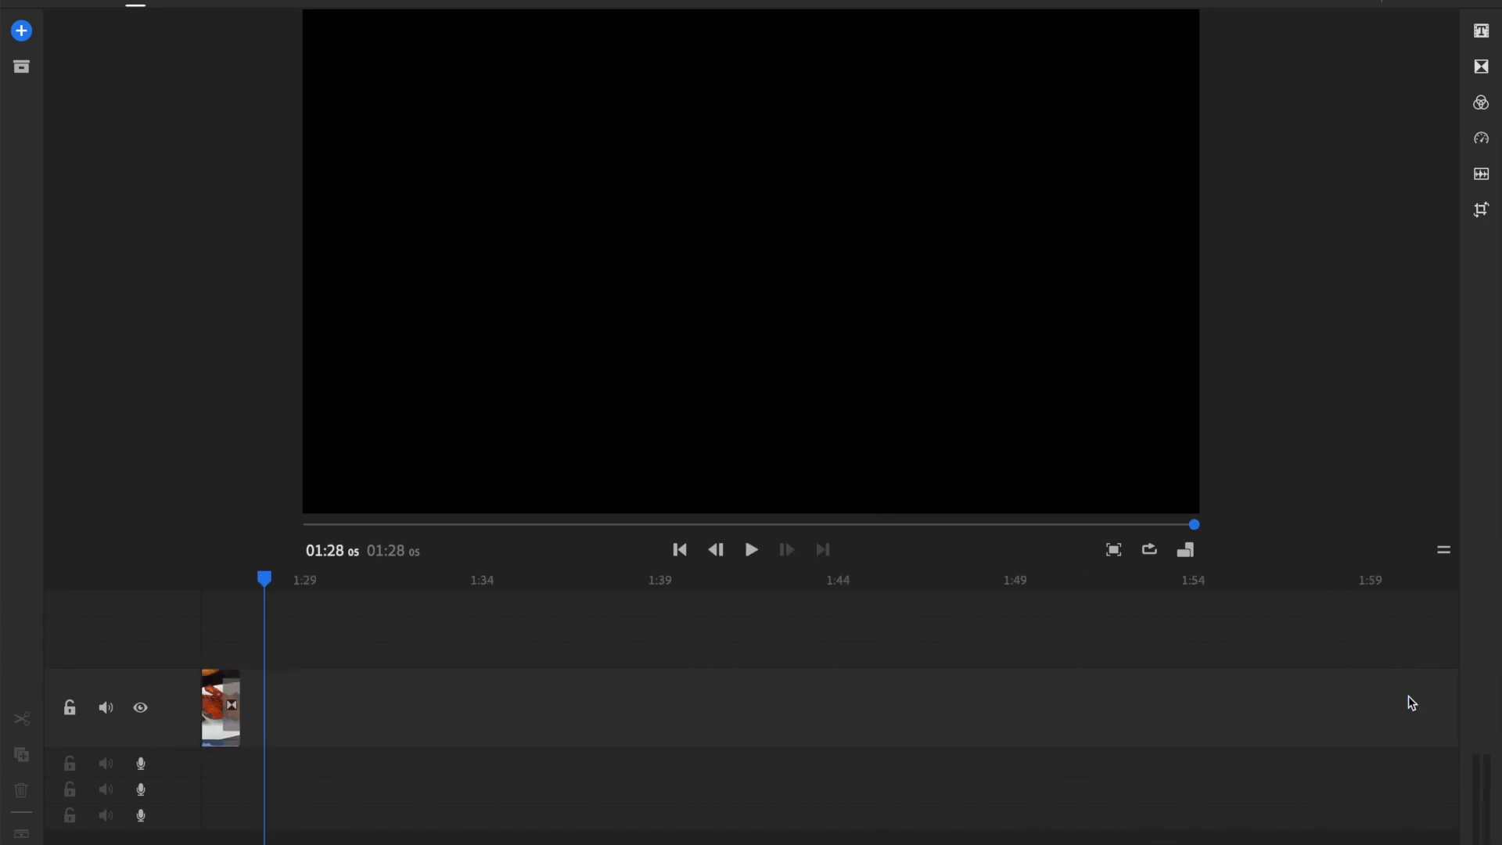
pyautogui.hscroll(-5, 568, 723)
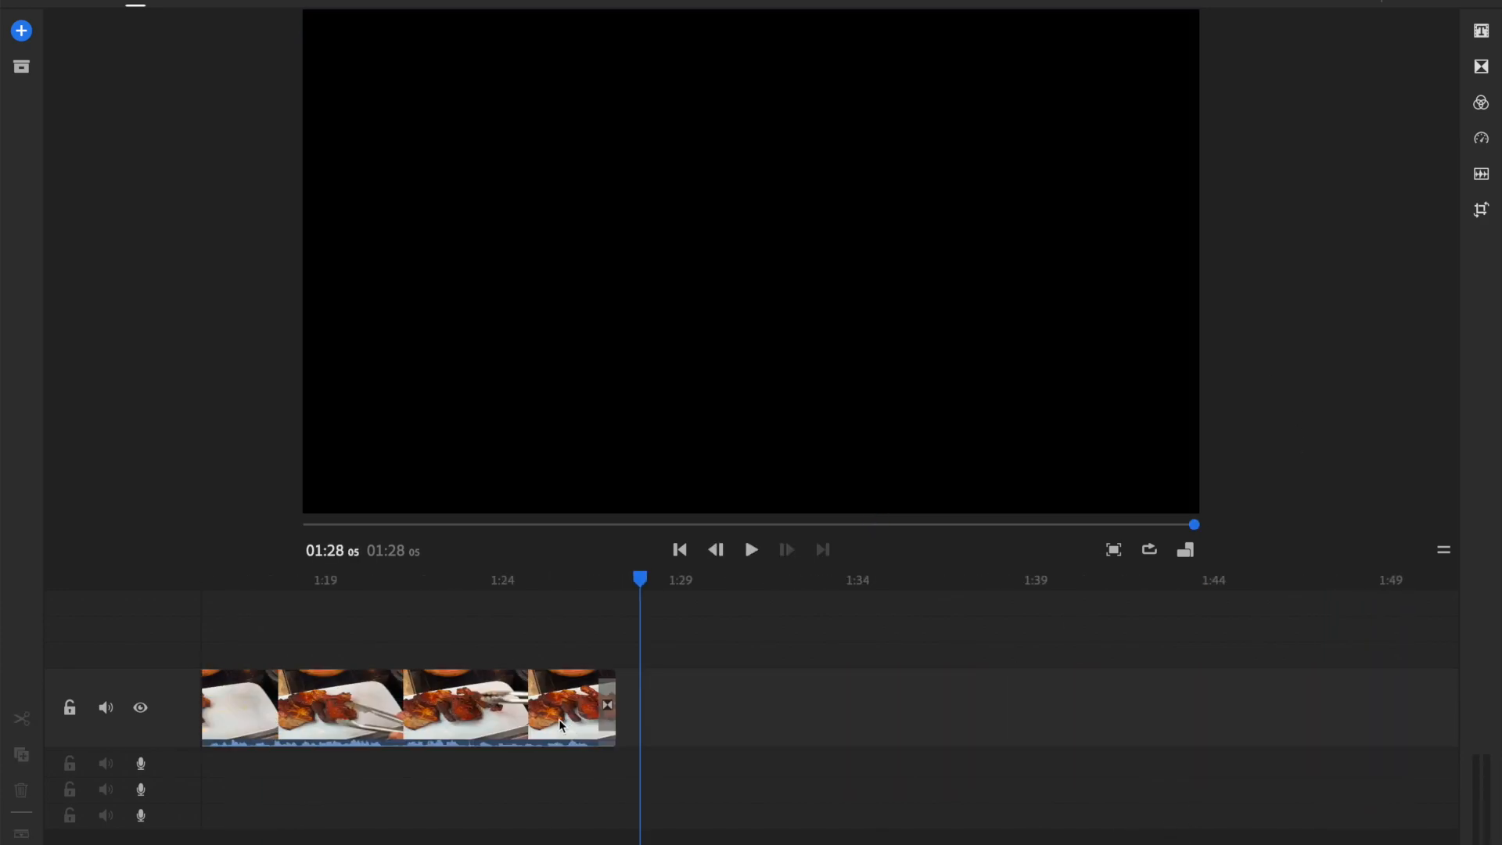
pyautogui.click(525, 714)
pyautogui.click(1482, 175)
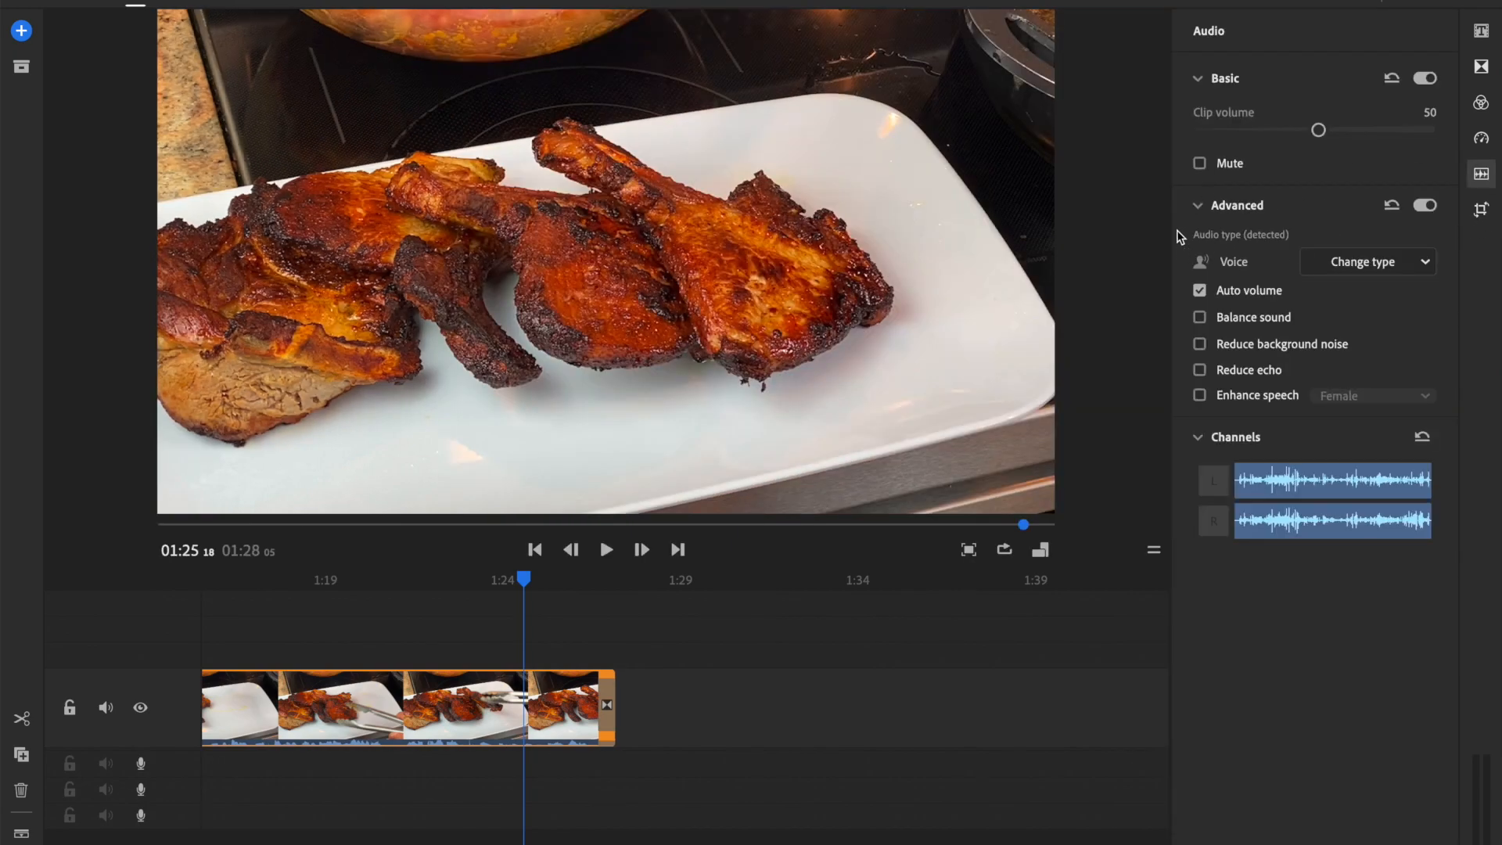
pyautogui.click(1493, 174)
# Play back the timeline from about 00:54 to about 01:03 to review the frying footage in the final clip
pyautogui.hscroll(-10, 814, 694)
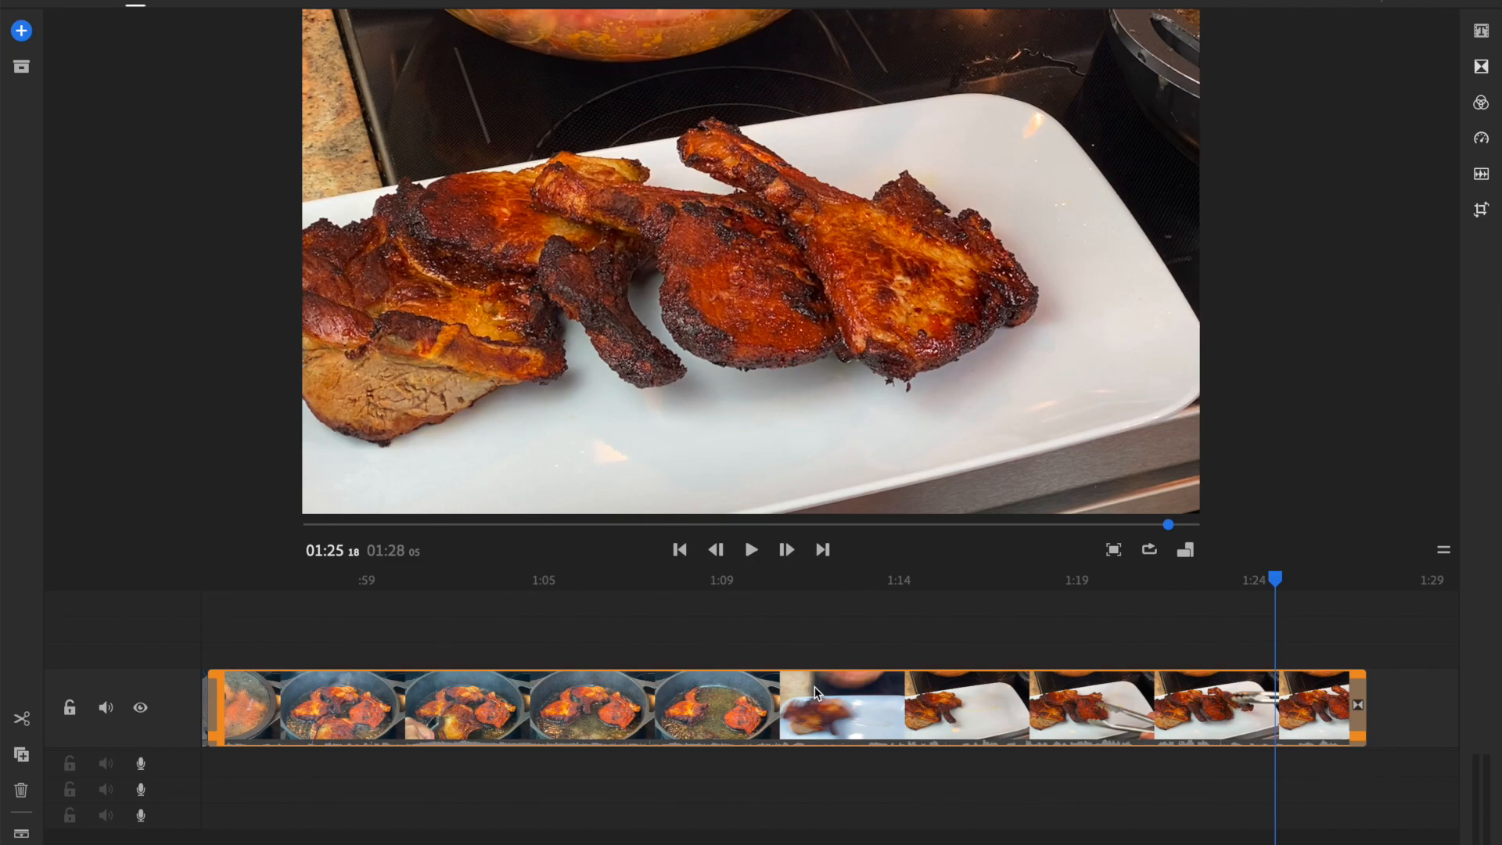
pyautogui.hscroll(2, 814, 687)
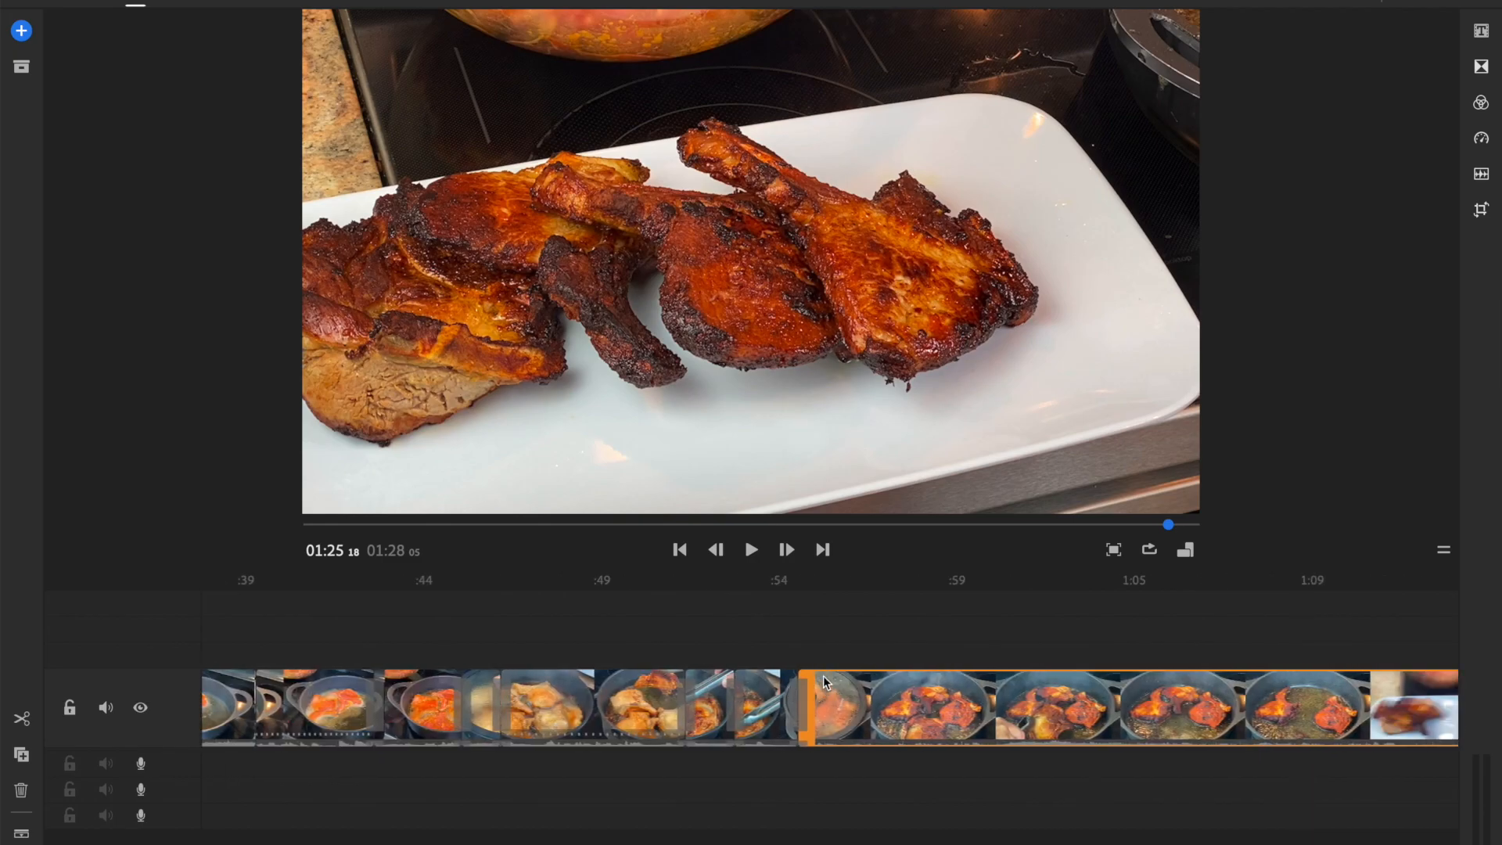
pyautogui.click(768, 641)
pyautogui.press('space')
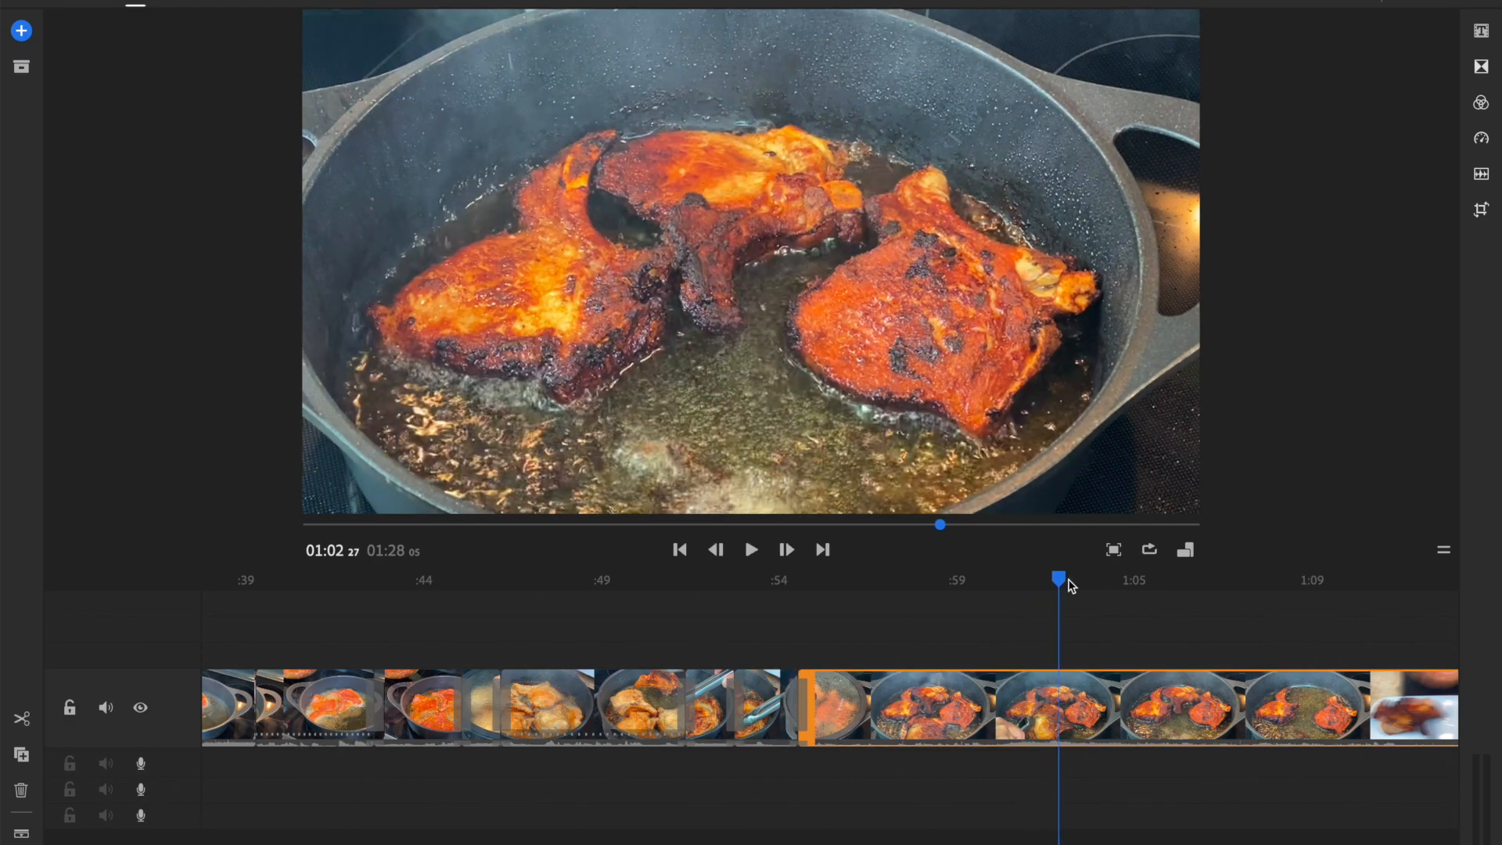
# Split the final clip at 00:56:19 and 00:59:02, where the hand reaches in with tongs, and delete the section between the cuts
pyautogui.click(775, 630)
pyautogui.moveTo(779, 648); pyautogui.dragTo(842, 671)
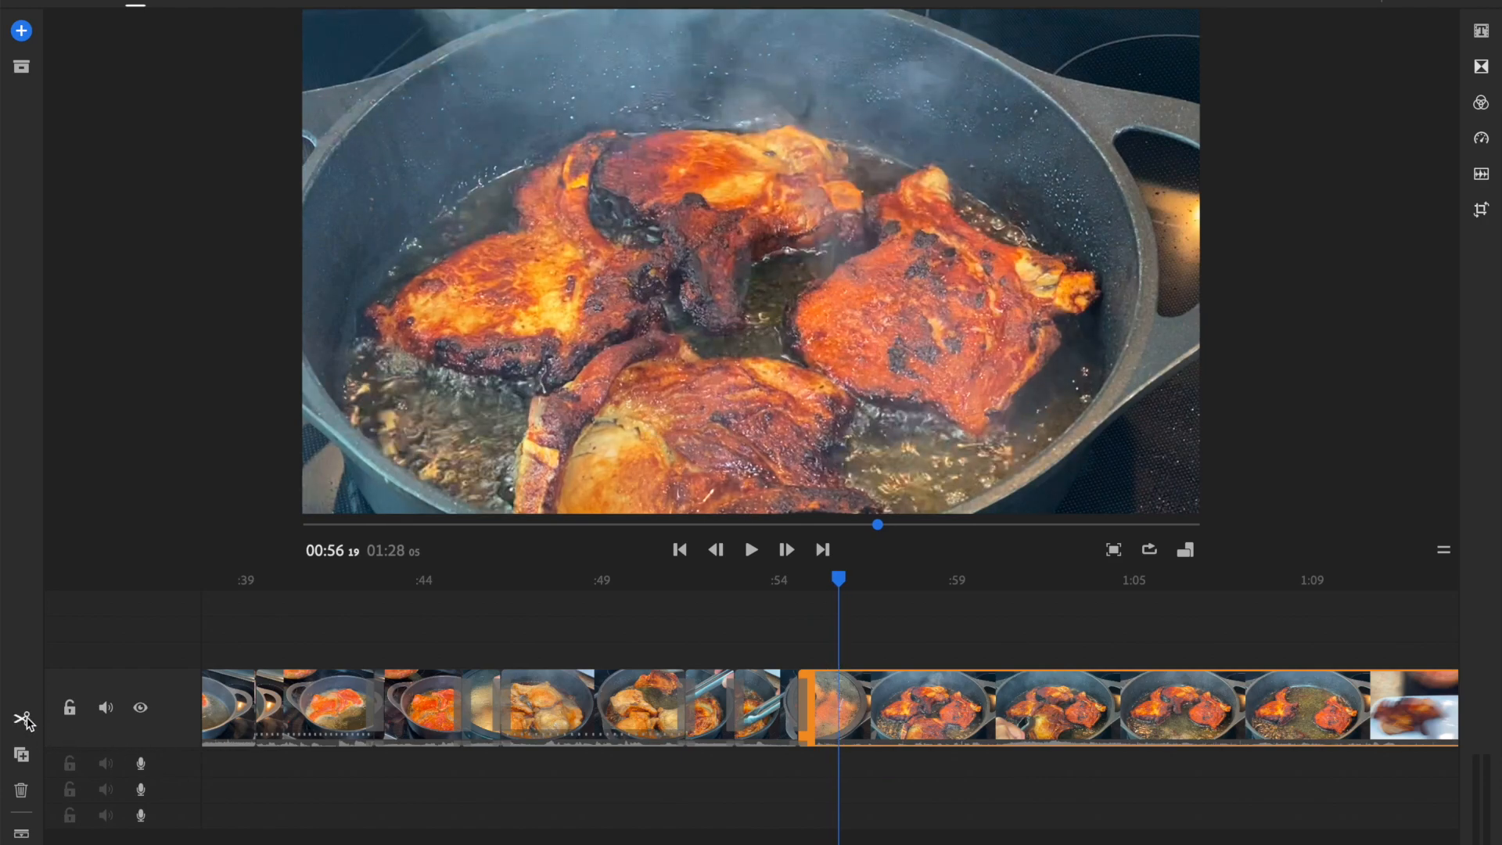
pyautogui.moveTo(840, 583); pyautogui.dragTo(920, 585)
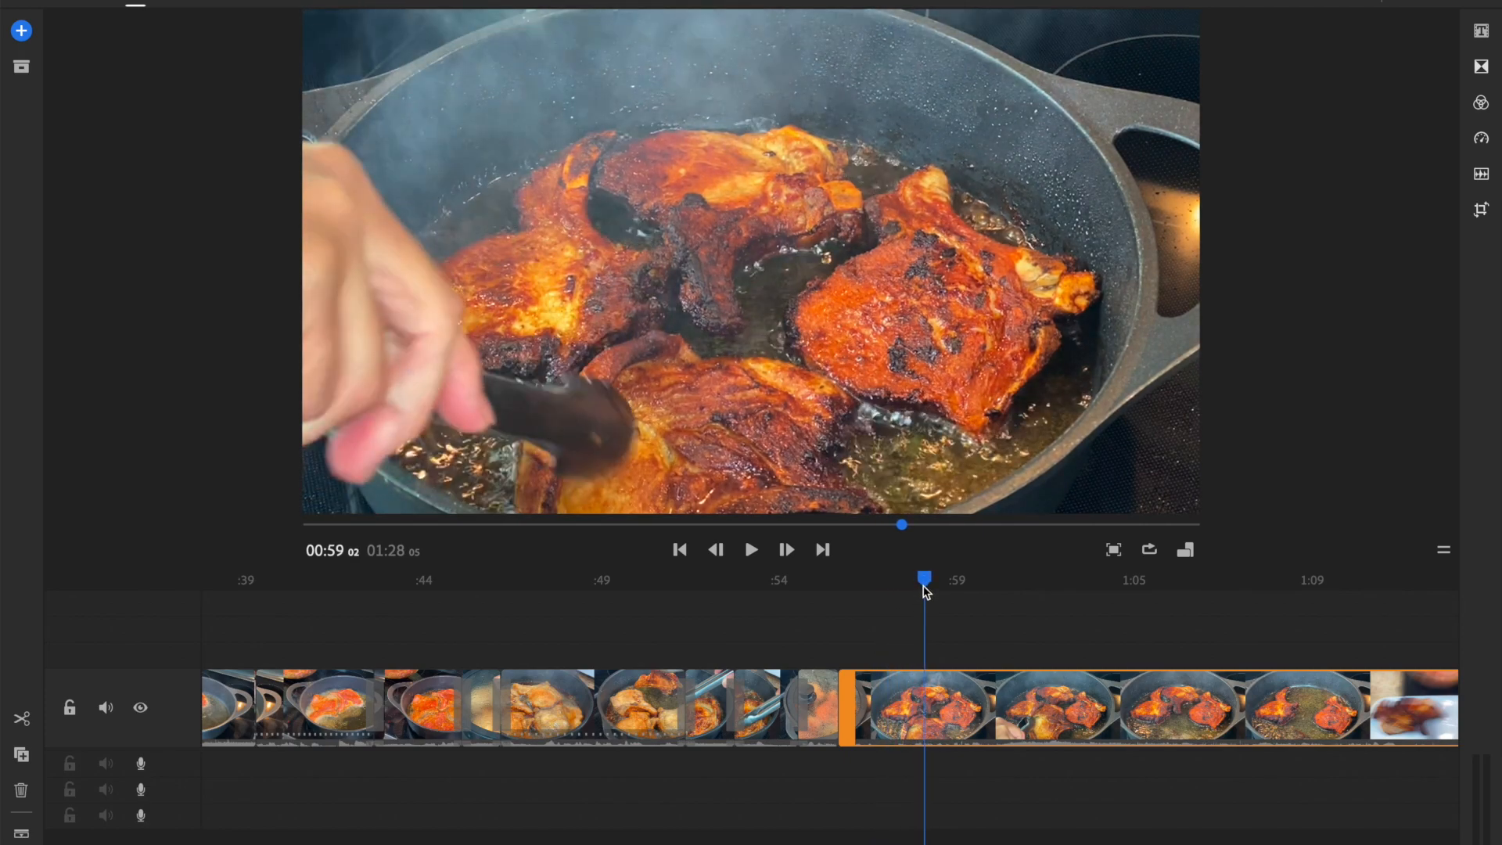
pyautogui.click(26, 720)
pyautogui.click(906, 715)
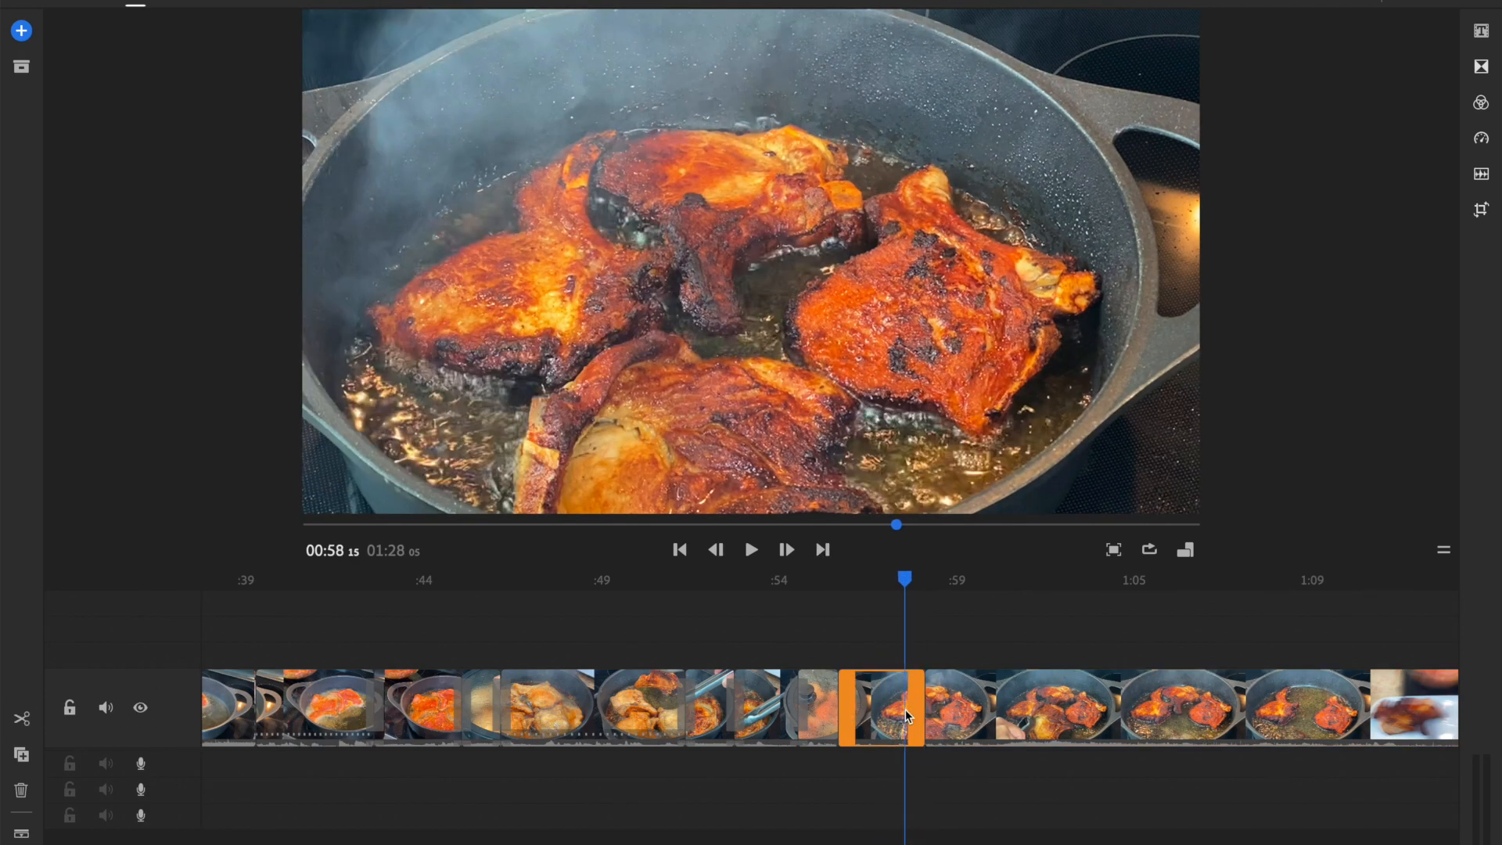
pyautogui.press('Delete')
# Add a Cross Dissolve at the 00:56:19 cut and play back the timeline from about 00:54 to check it
pyautogui.click(1482, 69)
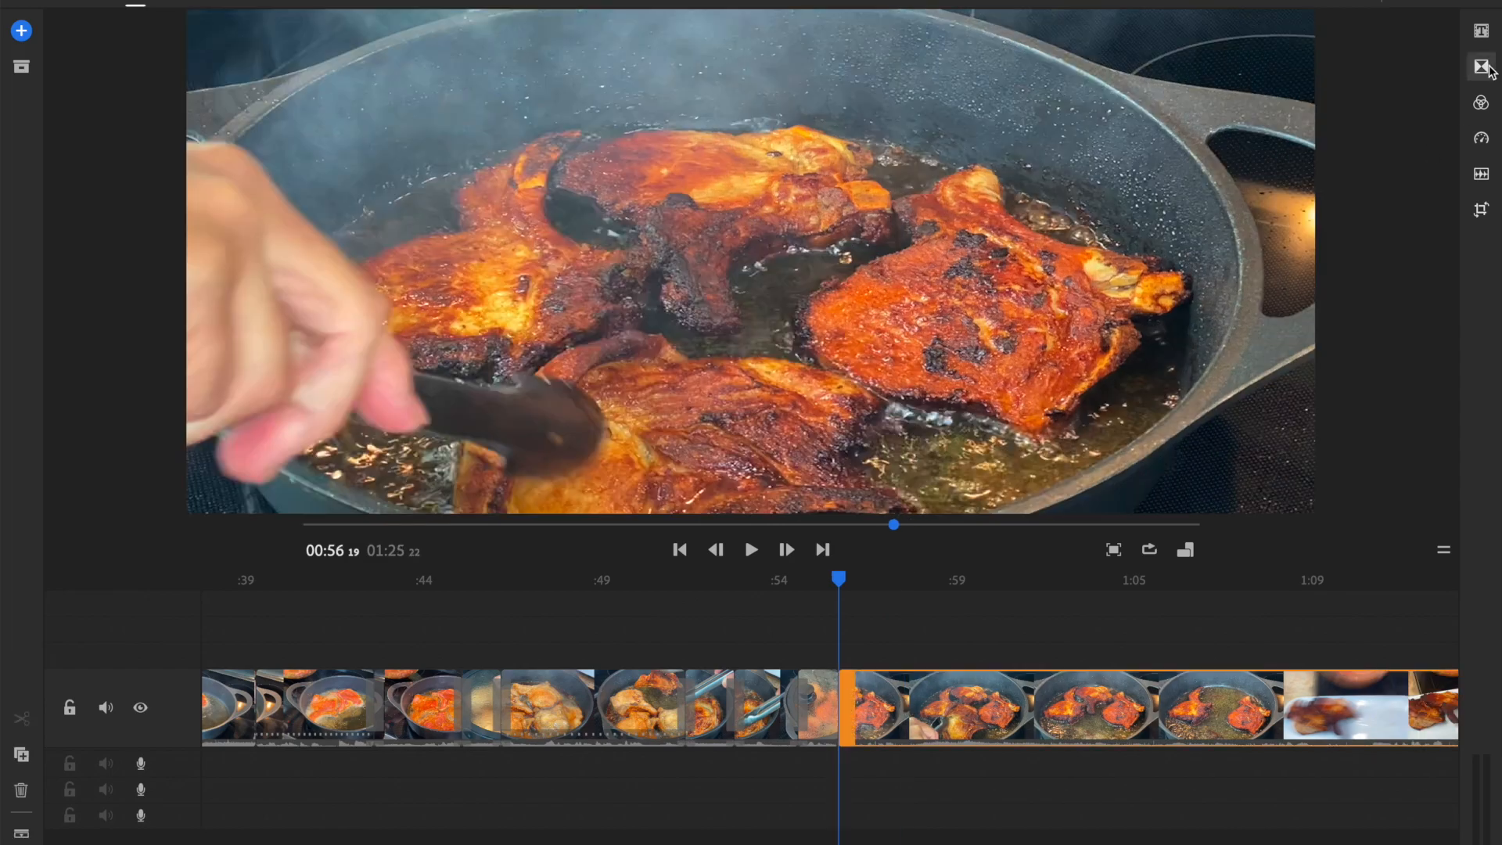
pyautogui.click(1396, 112)
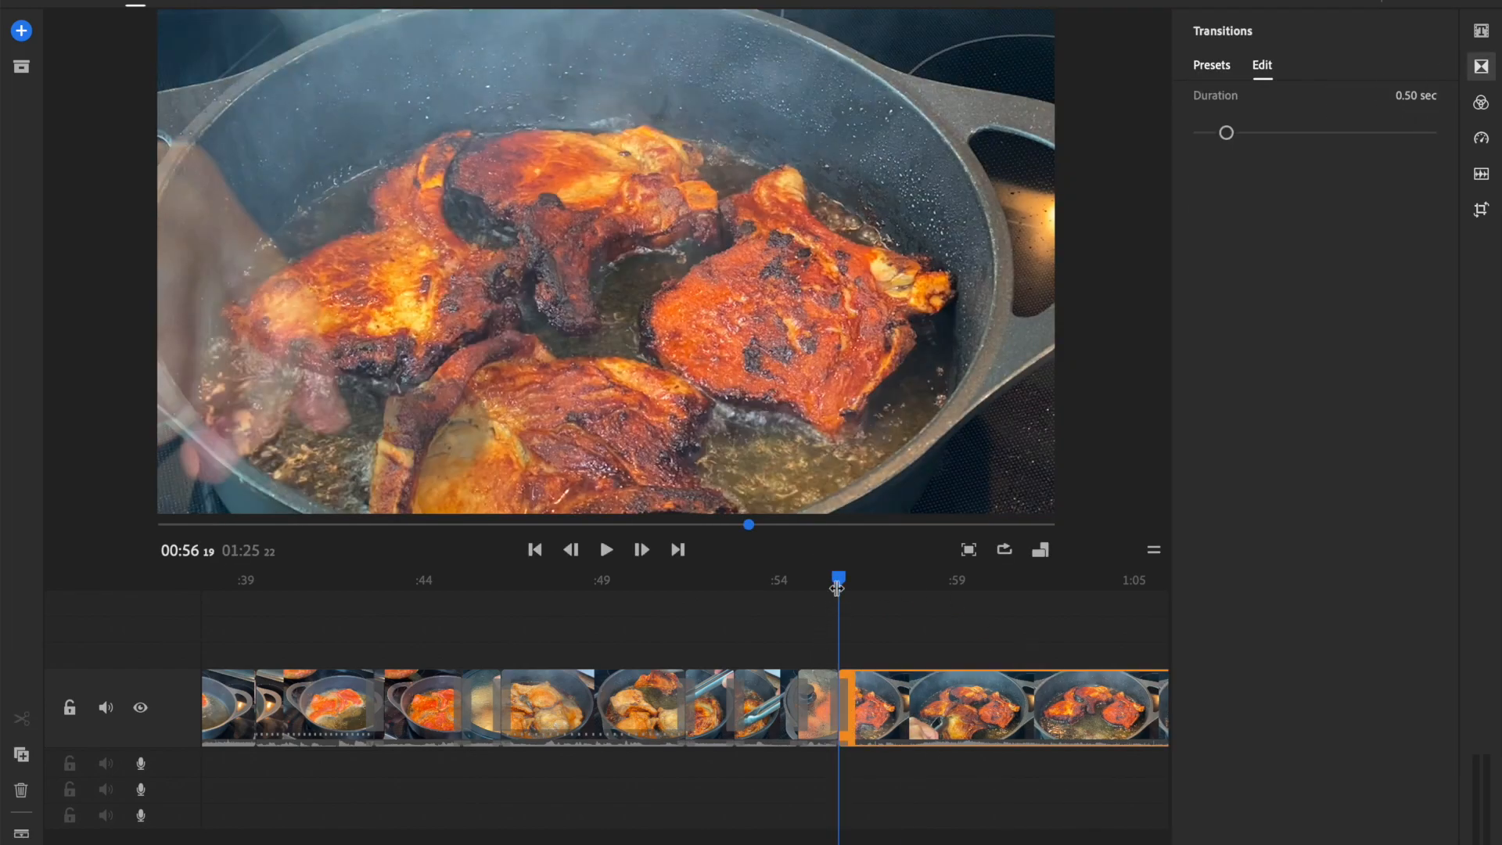
pyautogui.moveTo(837, 587); pyautogui.dragTo(773, 584)
pyautogui.press('space')
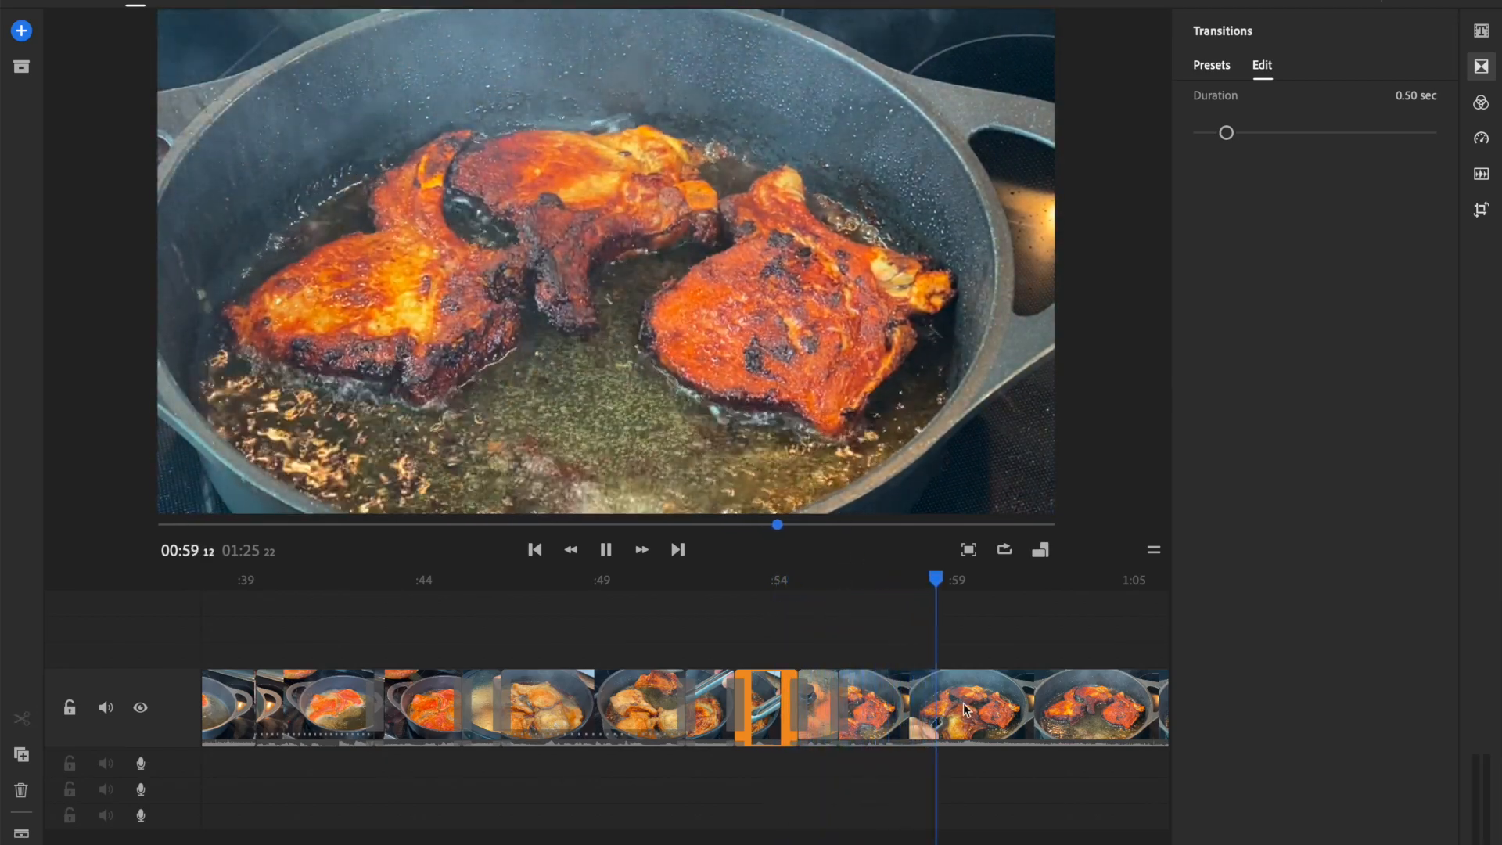
# Select the final clip and split it at 01:04:15, where only two chops are left in the pot
pyautogui.hscroll(4, 965, 680)
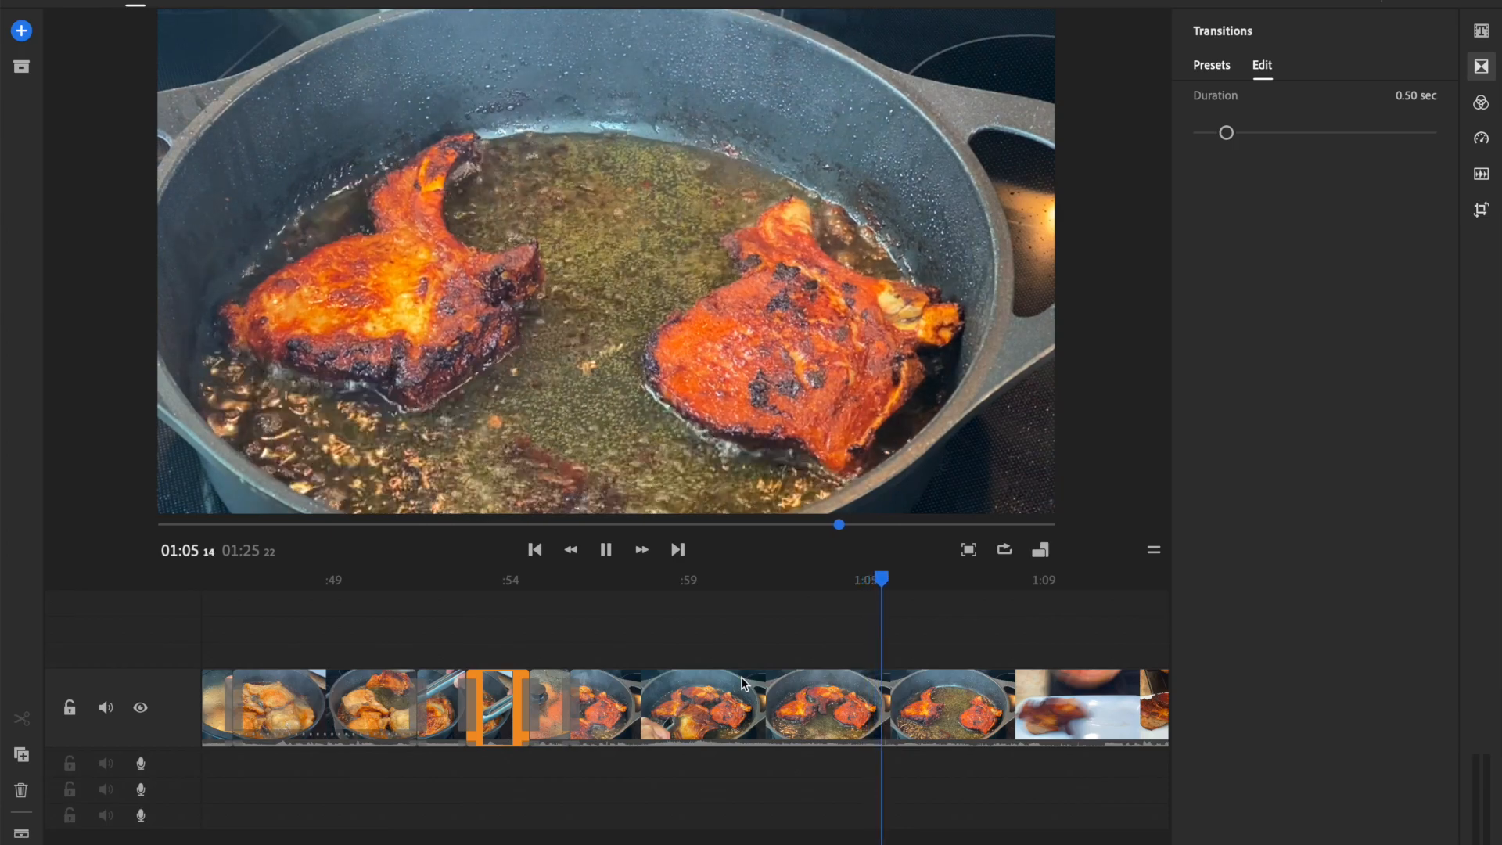
pyautogui.click(1030, 683)
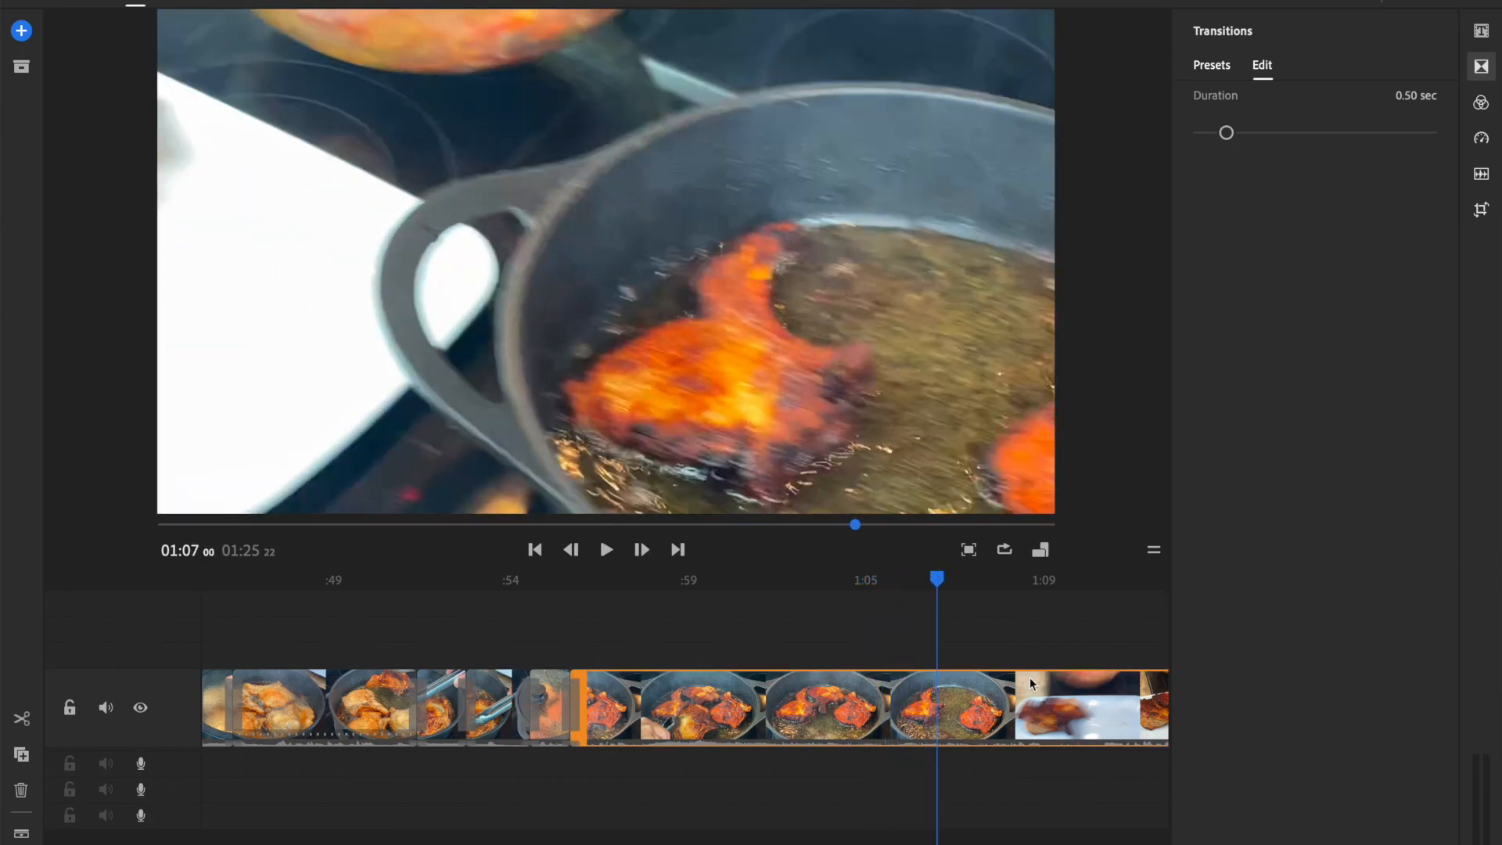
pyautogui.moveTo(748, 608); pyautogui.dragTo(853, 661)
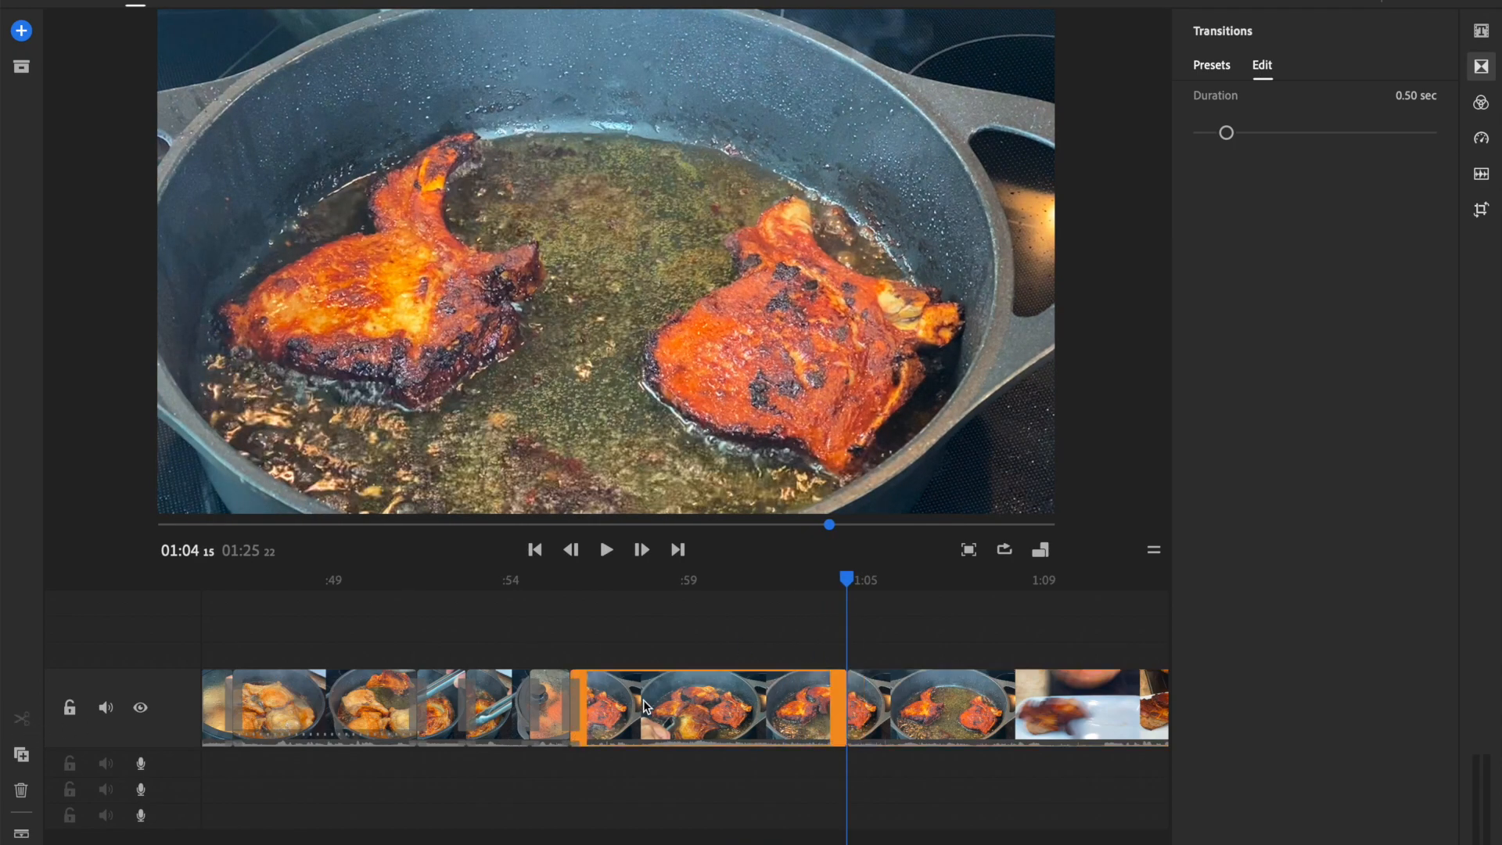
# Split the frying clip at 00:59:03 and 01:01:28, where the tongs re-enter the frame, and delete the section between the cuts
pyautogui.click(643, 707)
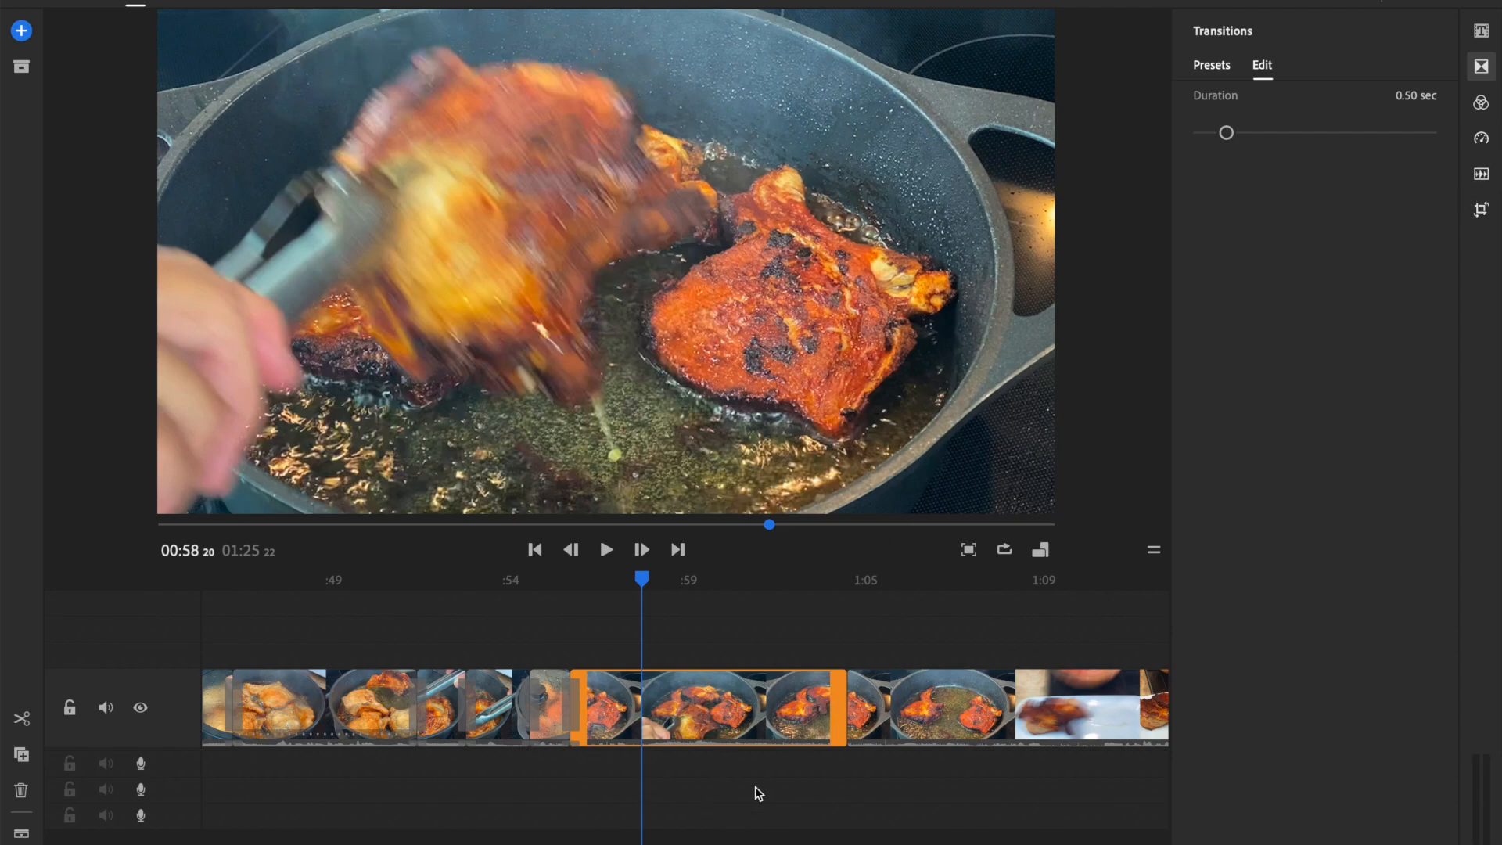
pyautogui.moveTo(678, 596); pyautogui.dragTo(756, 601)
pyautogui.click(25, 723)
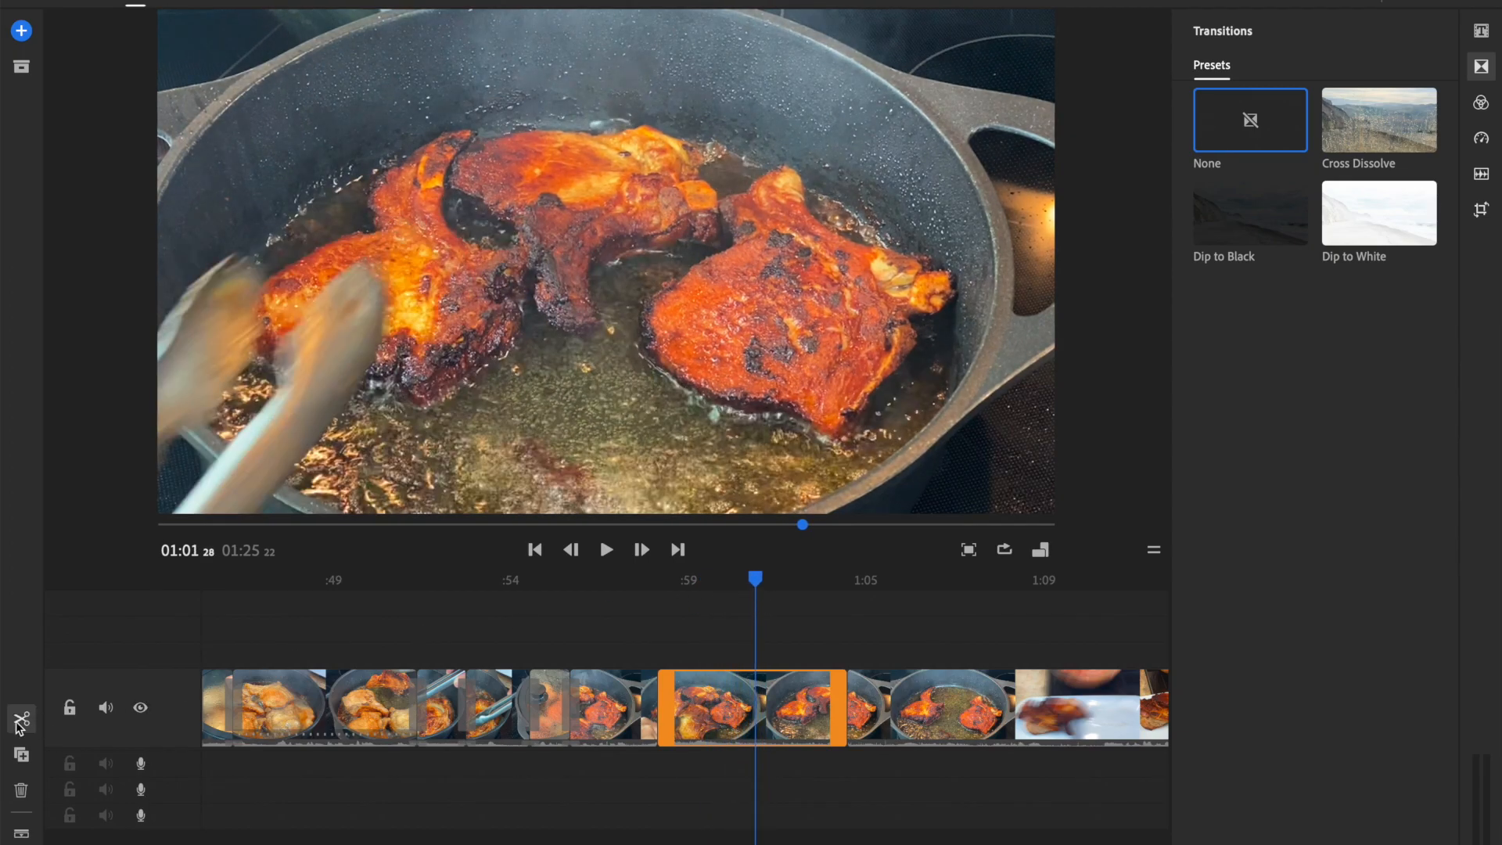
pyautogui.click(707, 708)
pyautogui.press('Delete')
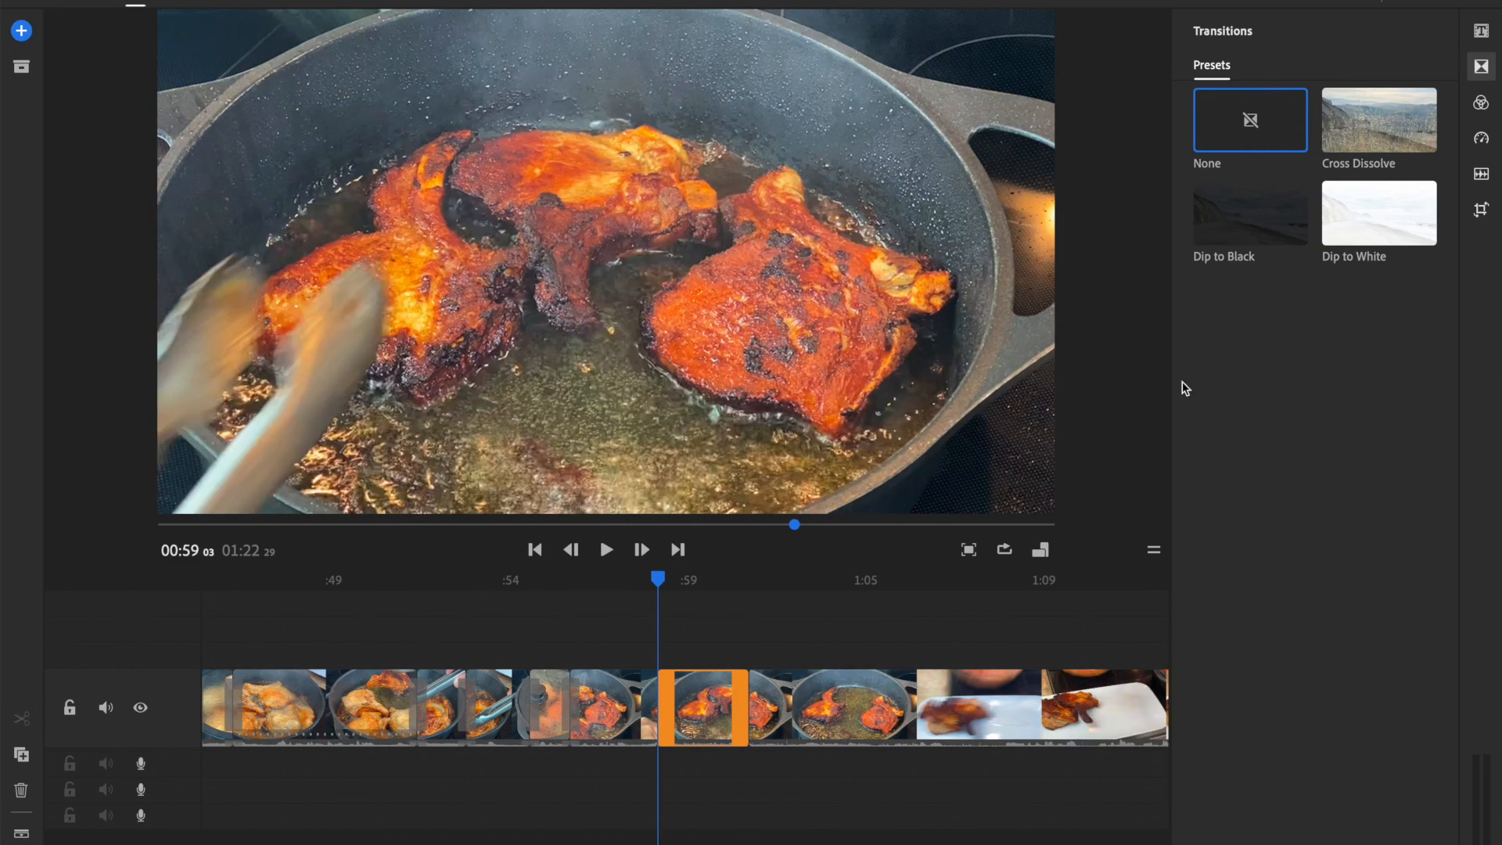
# Add a Cross Dissolve at the 00:59:03 cut and play back through it to about 01:01:15
pyautogui.click(1400, 138)
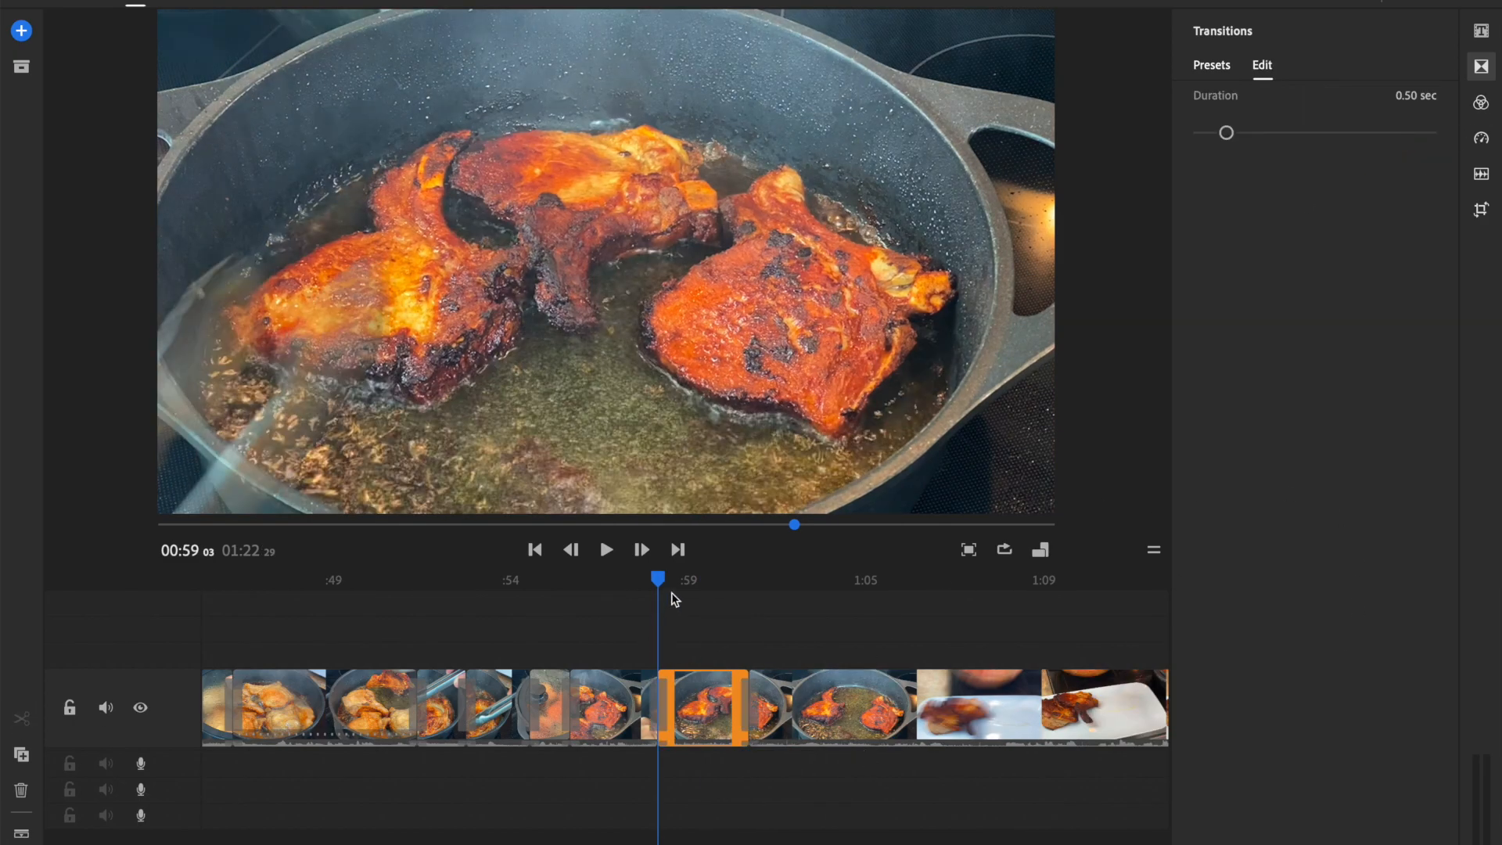
pyautogui.moveTo(658, 579); pyautogui.dragTo(505, 587)
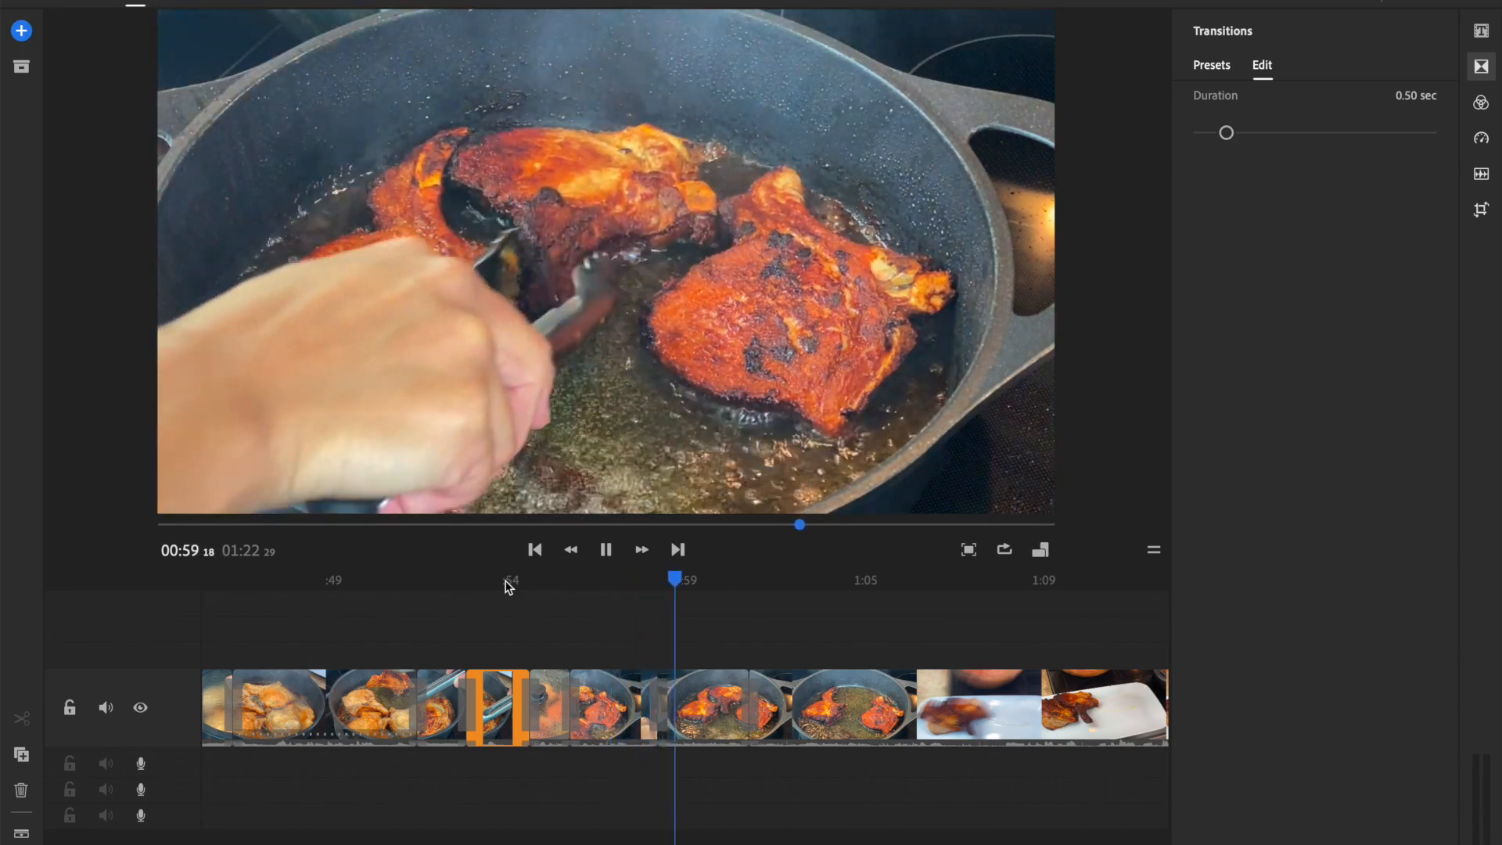
pyautogui.press('space')
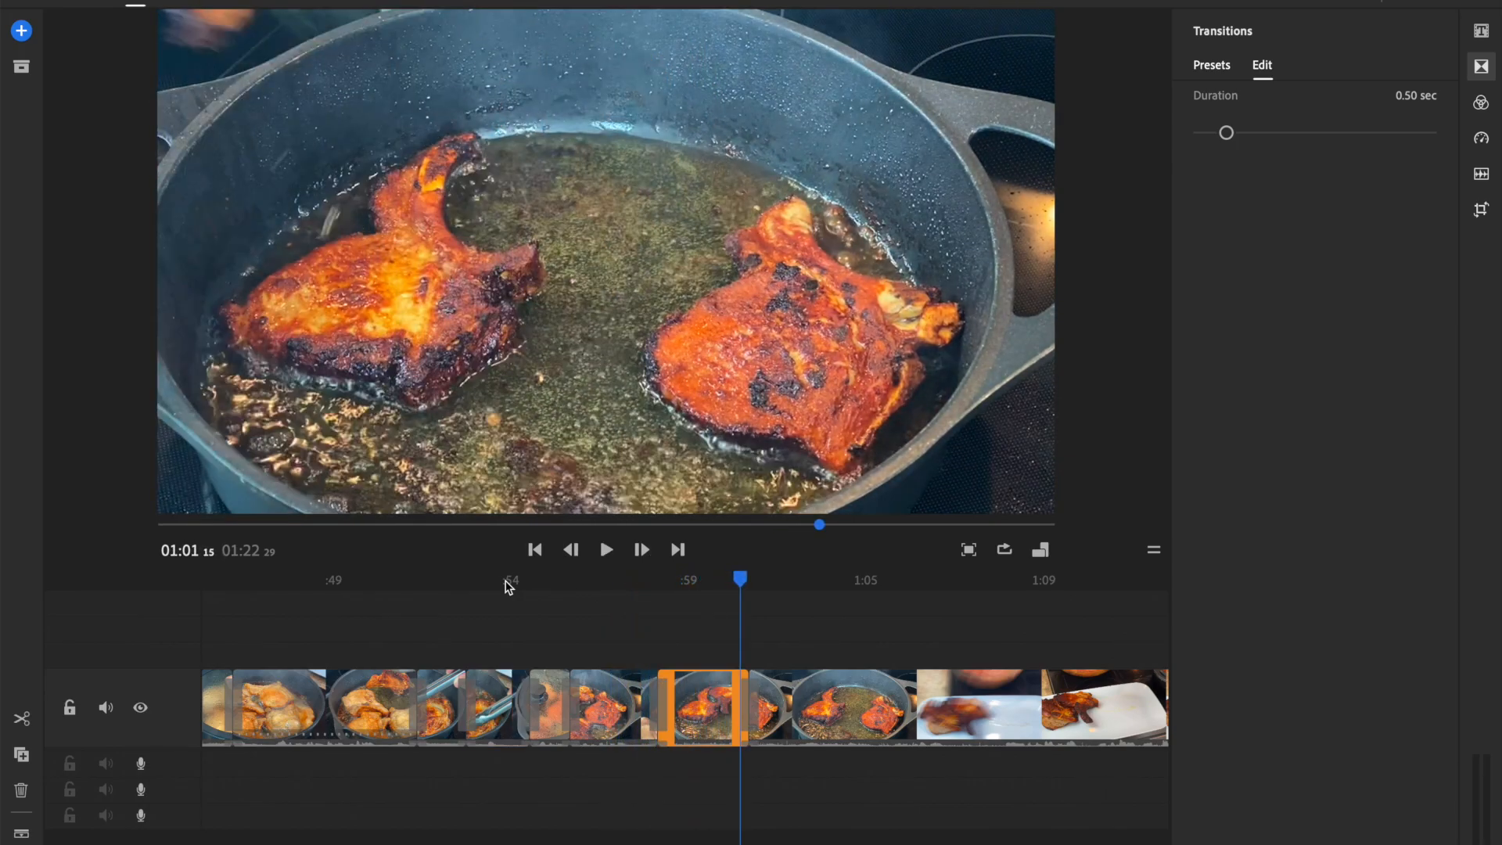
# Split the frying clip at 01:01:15, delete the short leftover before the next cut, and select the final clip
pyautogui.click(21, 719)
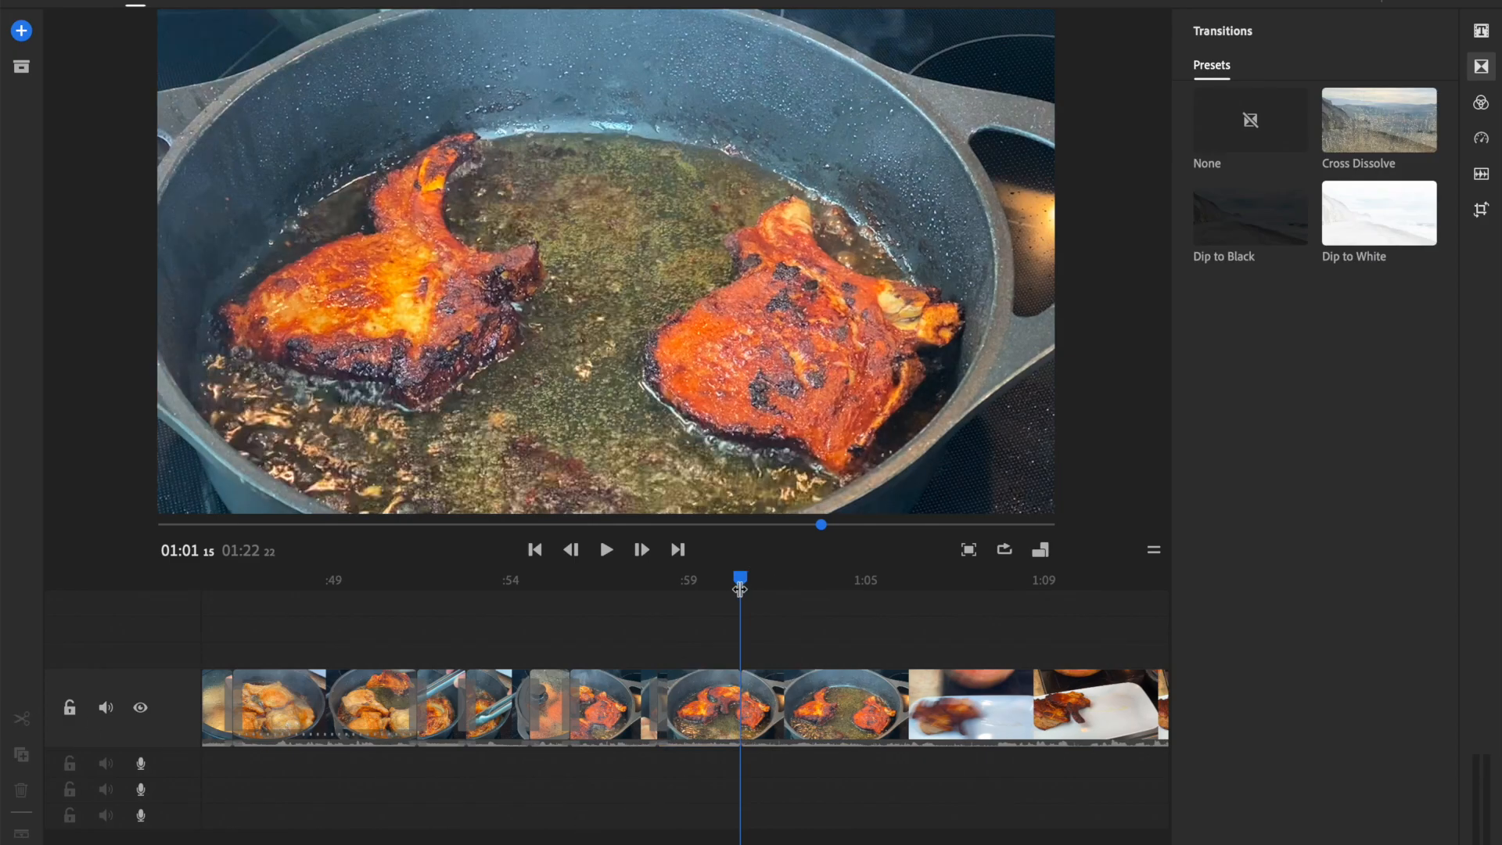
pyautogui.moveTo(740, 583); pyautogui.dragTo(1031, 603)
pyautogui.click(978, 685)
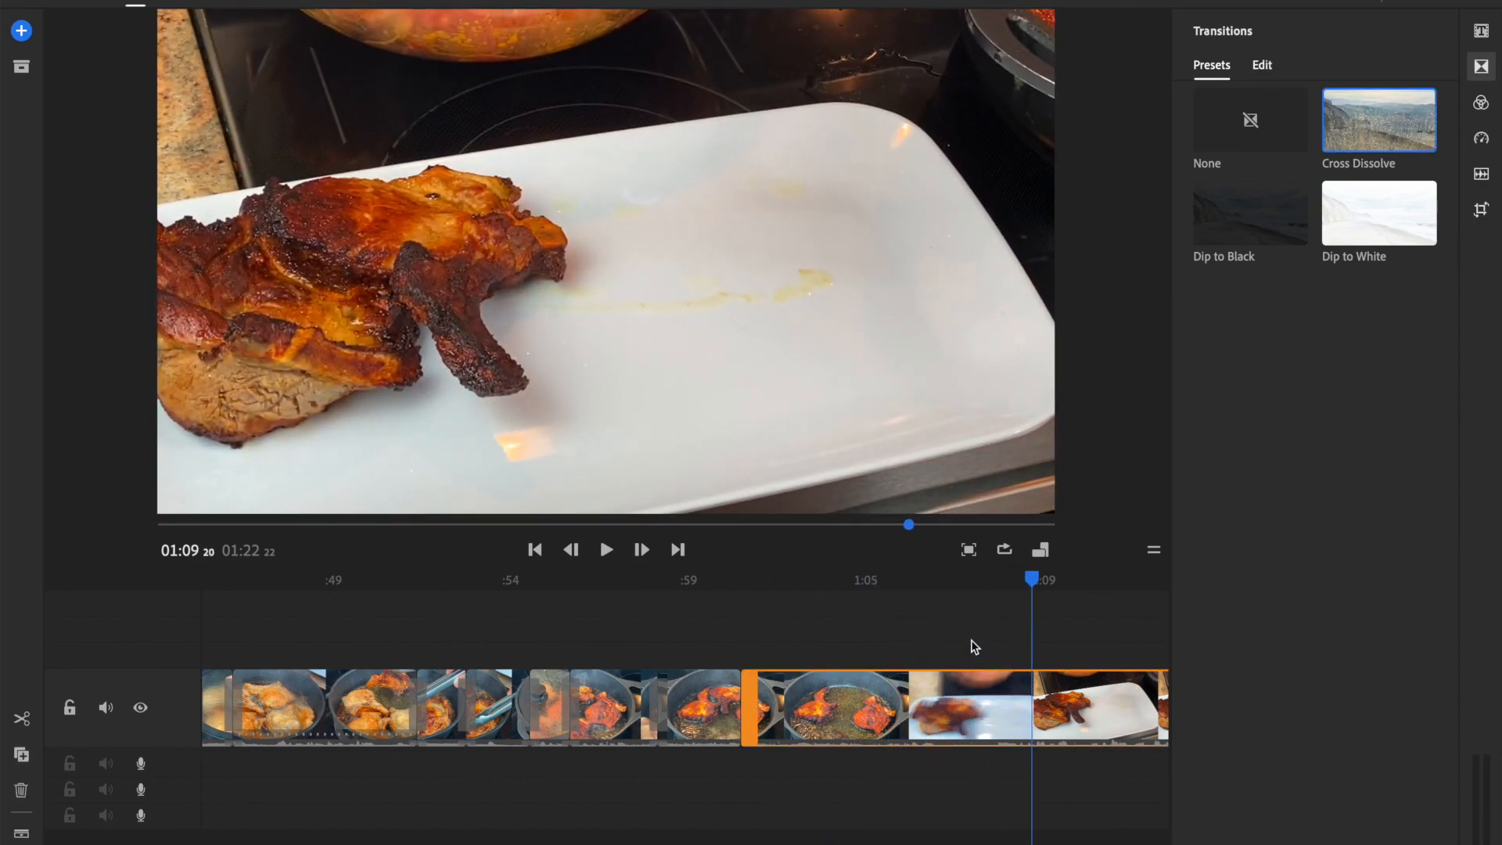
# Split the final clip at 01:11:10, where the next chop is brought over the plate, and delete the part before it
pyautogui.hscroll(7, 972, 647)
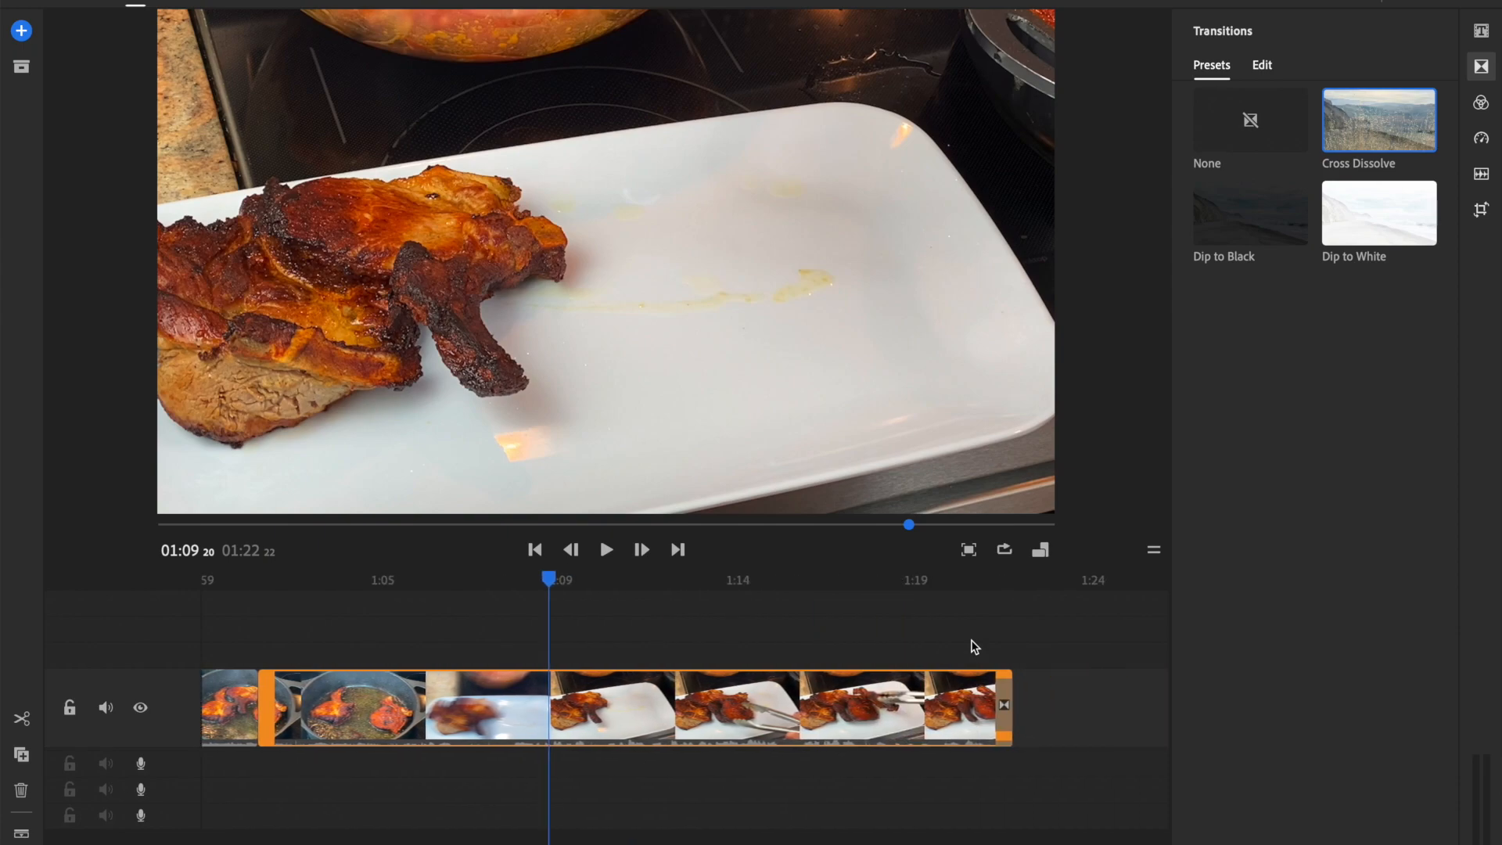
pyautogui.click(1482, 72)
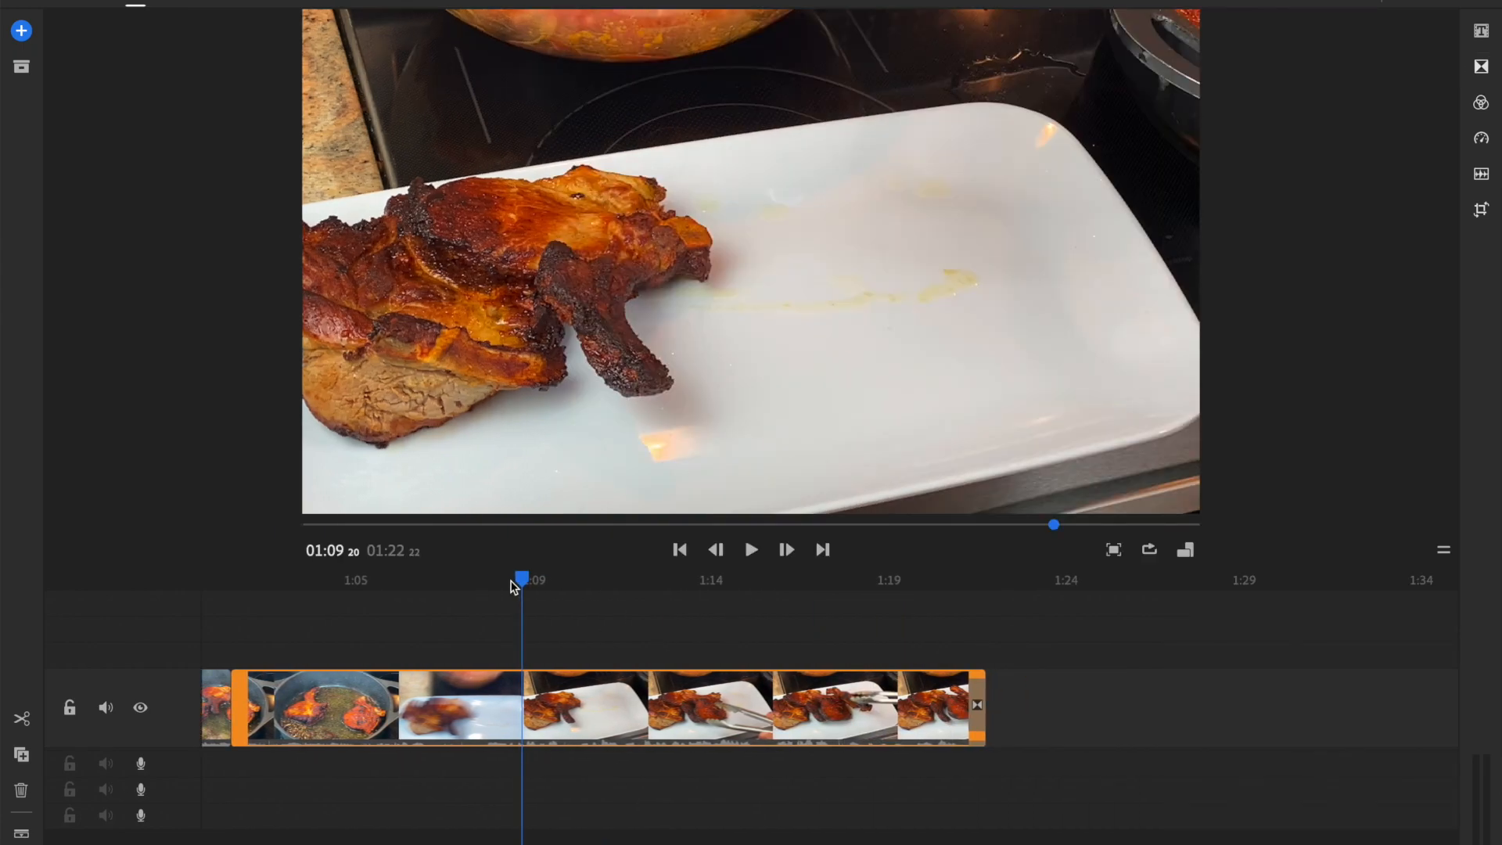
pyautogui.moveTo(529, 584); pyautogui.dragTo(588, 590)
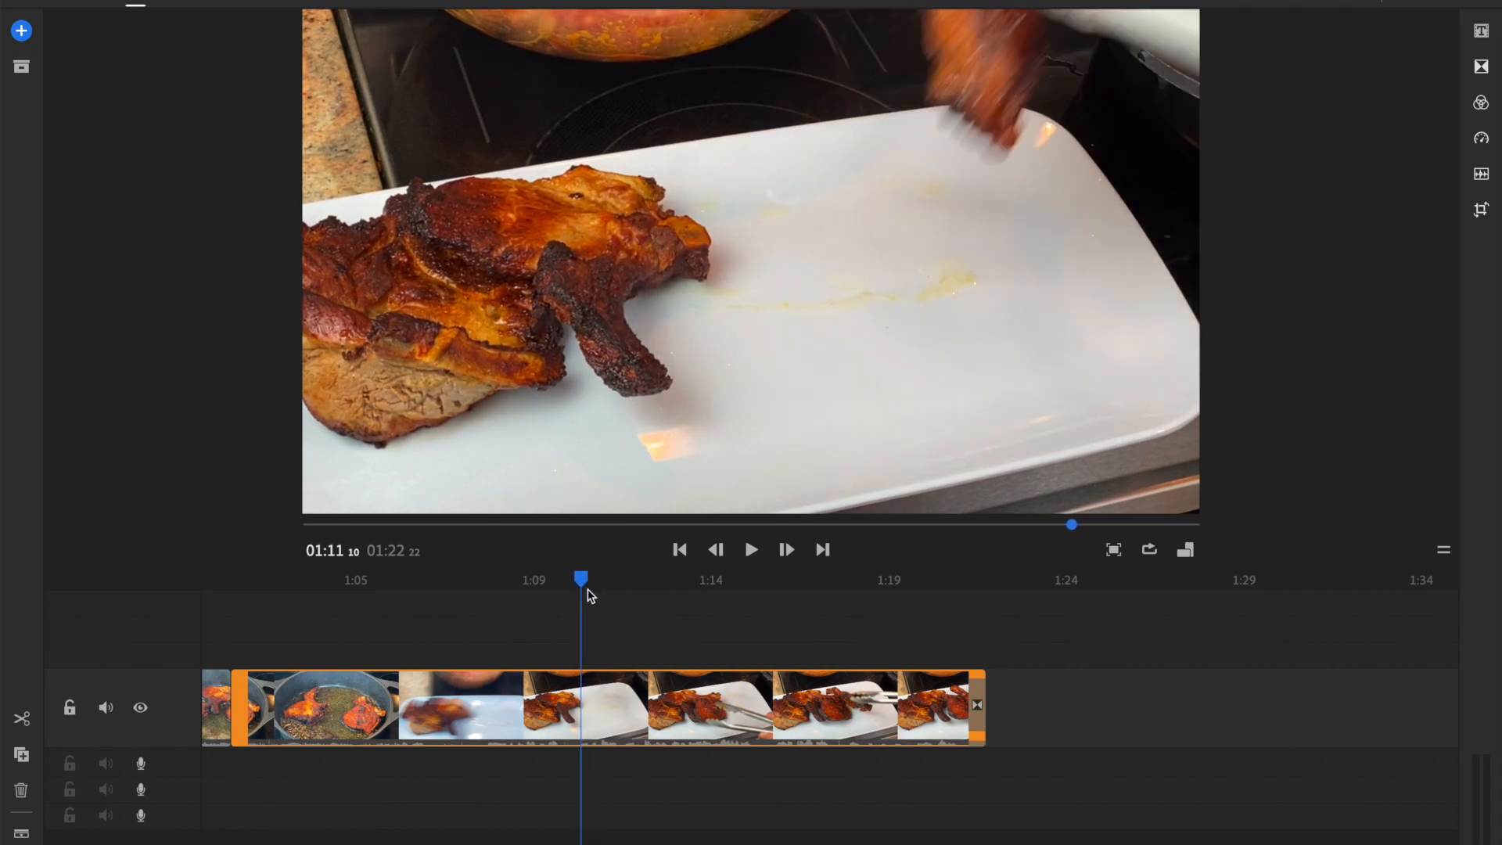
pyautogui.click(21, 718)
pyautogui.click(423, 721)
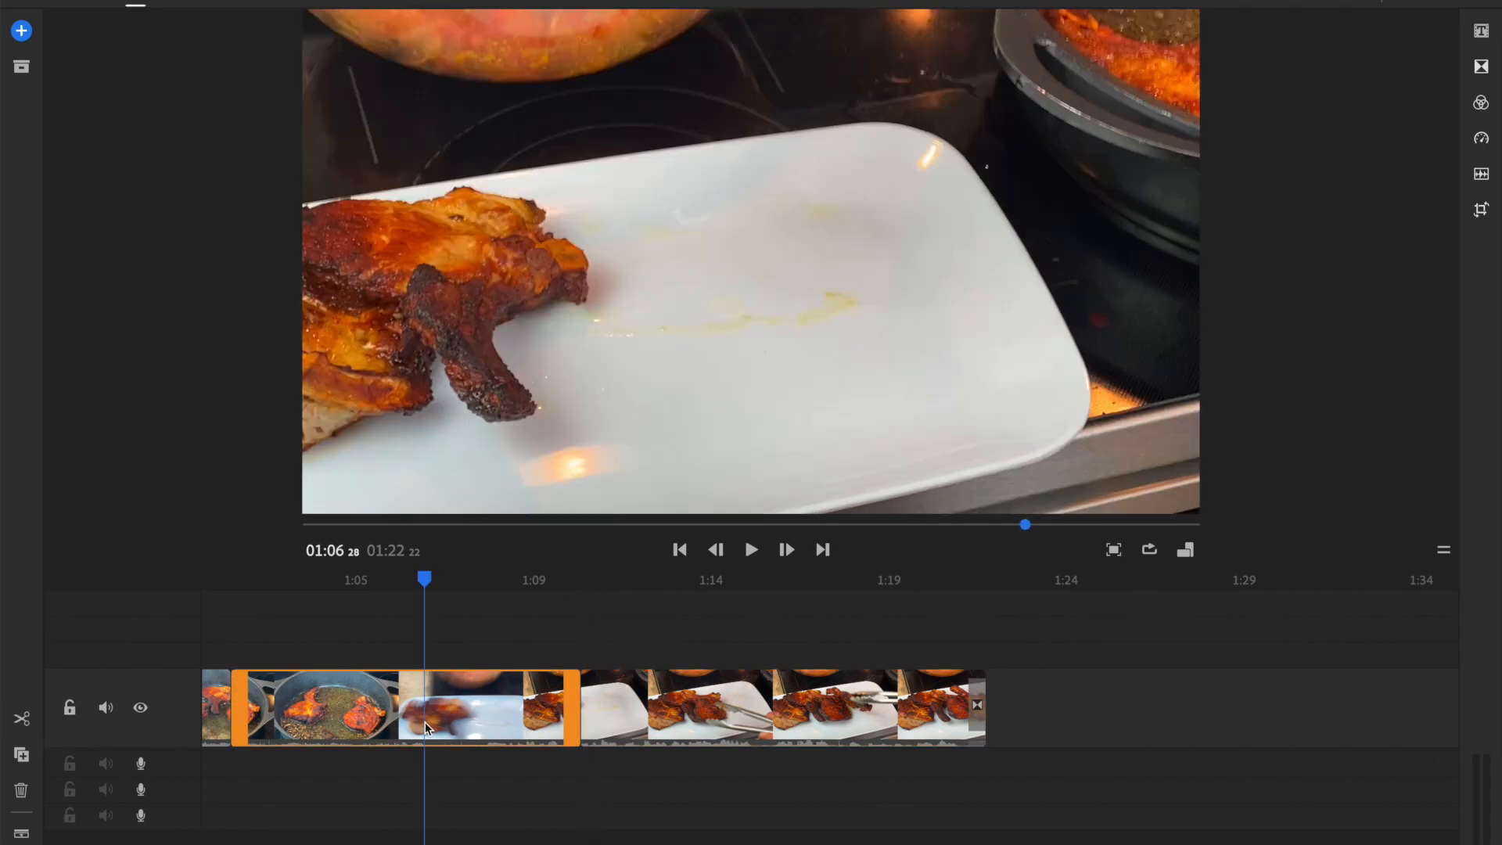
pyautogui.press('Delete')
# Add a Cross Dissolve at the 01:01:15 cut between the pot and the plate, and play back through it
pyautogui.click(1481, 66)
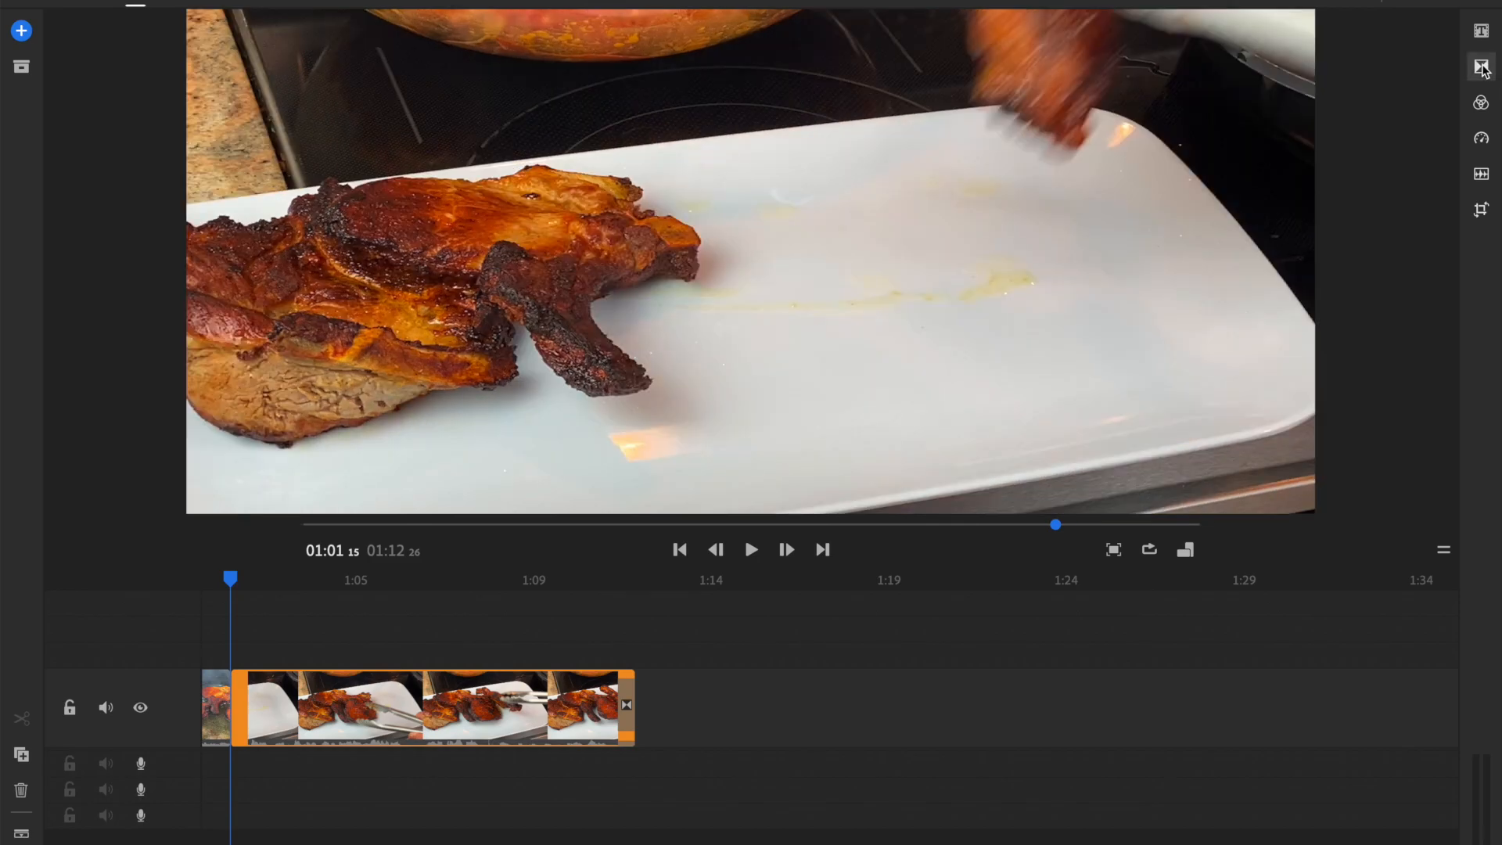
pyautogui.click(1375, 122)
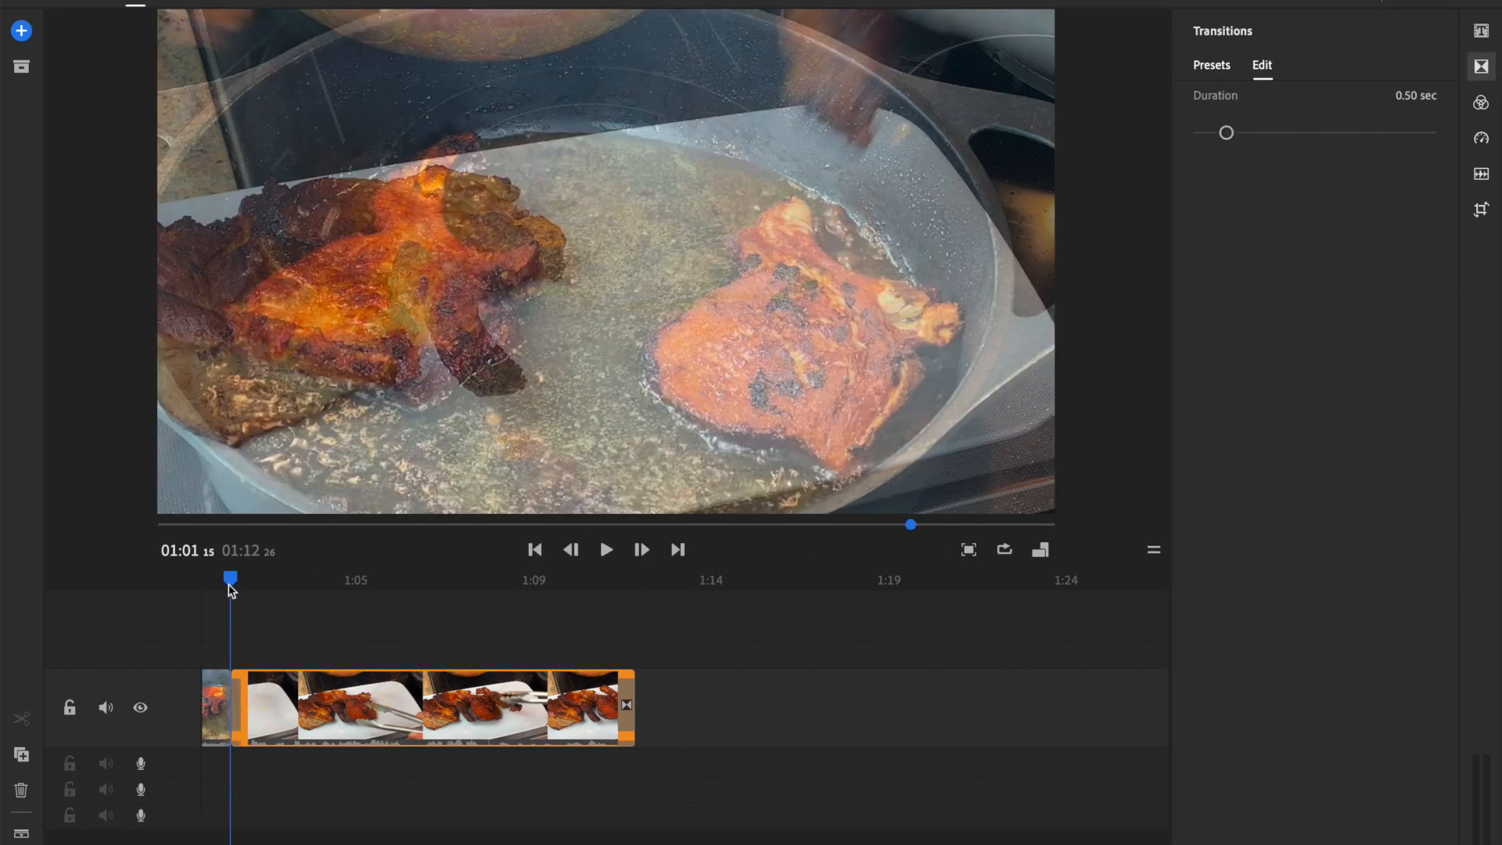
pyautogui.moveTo(230, 583); pyautogui.dragTo(218, 579)
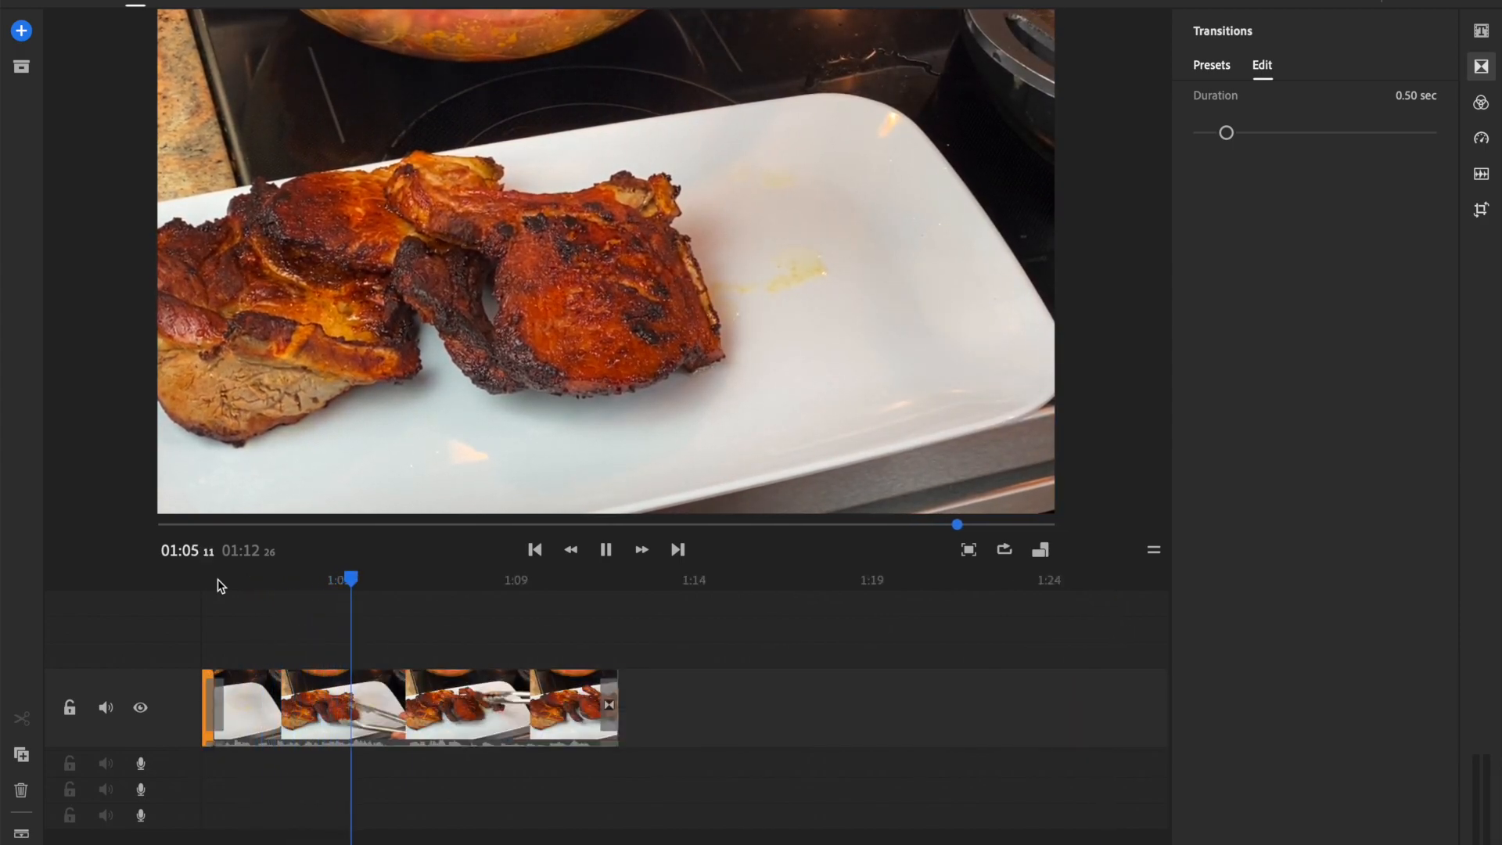
pyautogui.press('space')
# Split the plate clip at 01:02:29 and 01:06:01 and delete the section between the cuts
pyautogui.moveTo(355, 580); pyautogui.dragTo(268, 585)
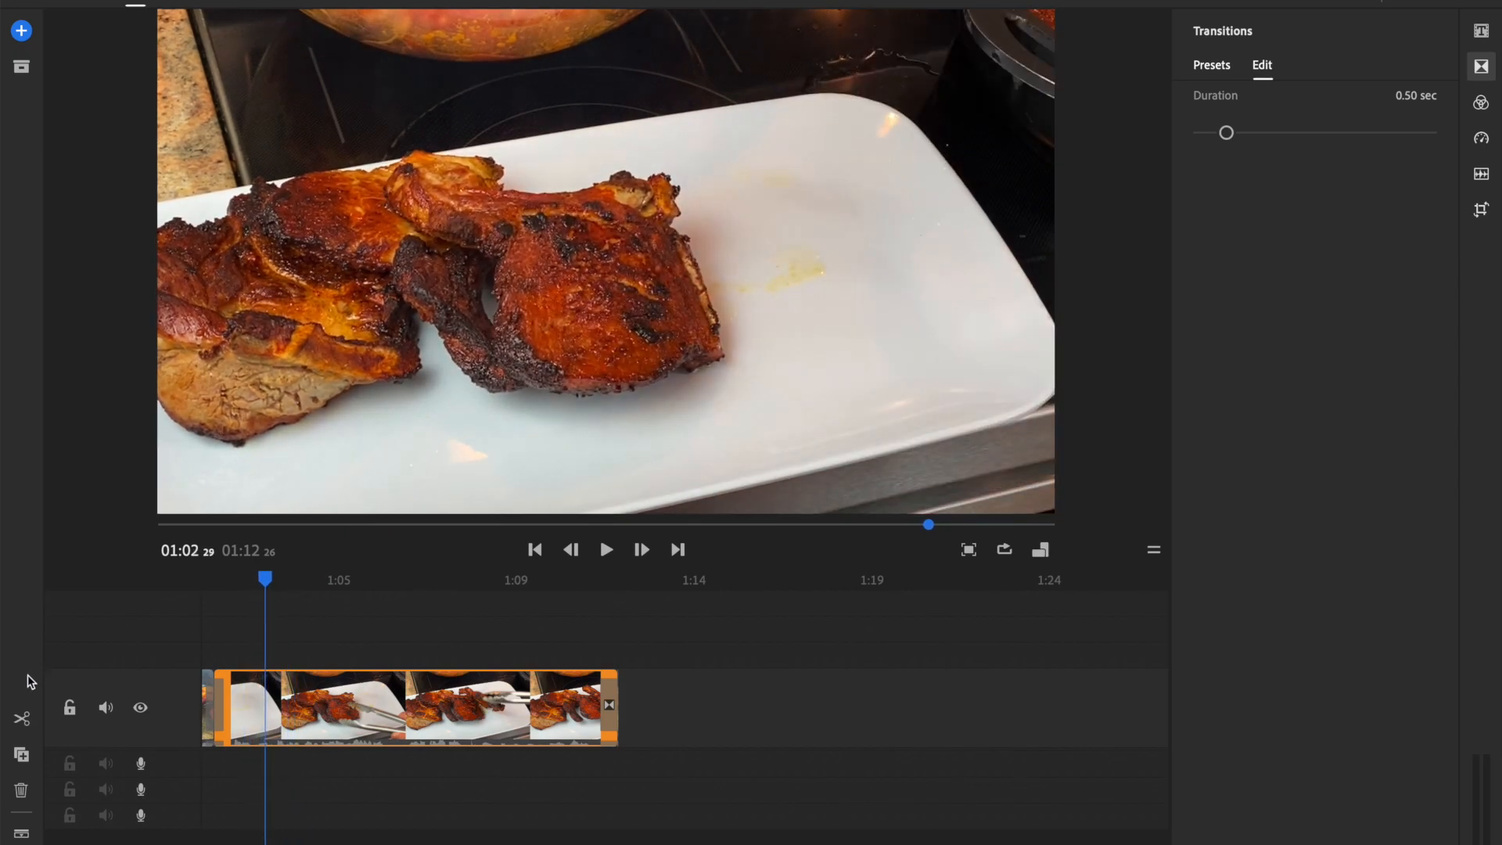
pyautogui.click(22, 719)
pyautogui.moveTo(265, 580); pyautogui.dragTo(374, 595)
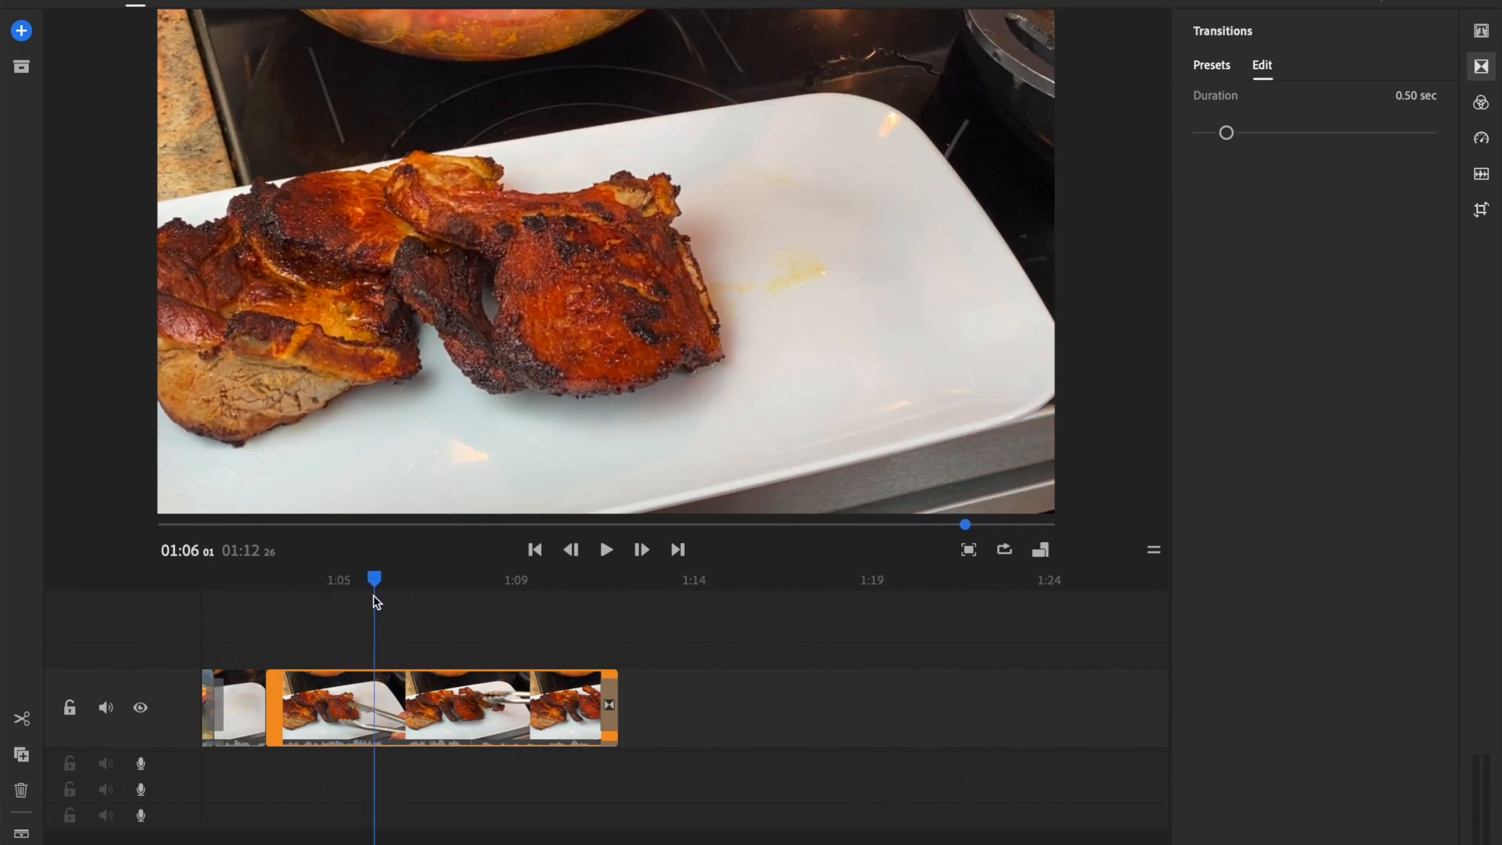
pyautogui.click(26, 722)
pyautogui.click(313, 715)
pyautogui.press('Delete')
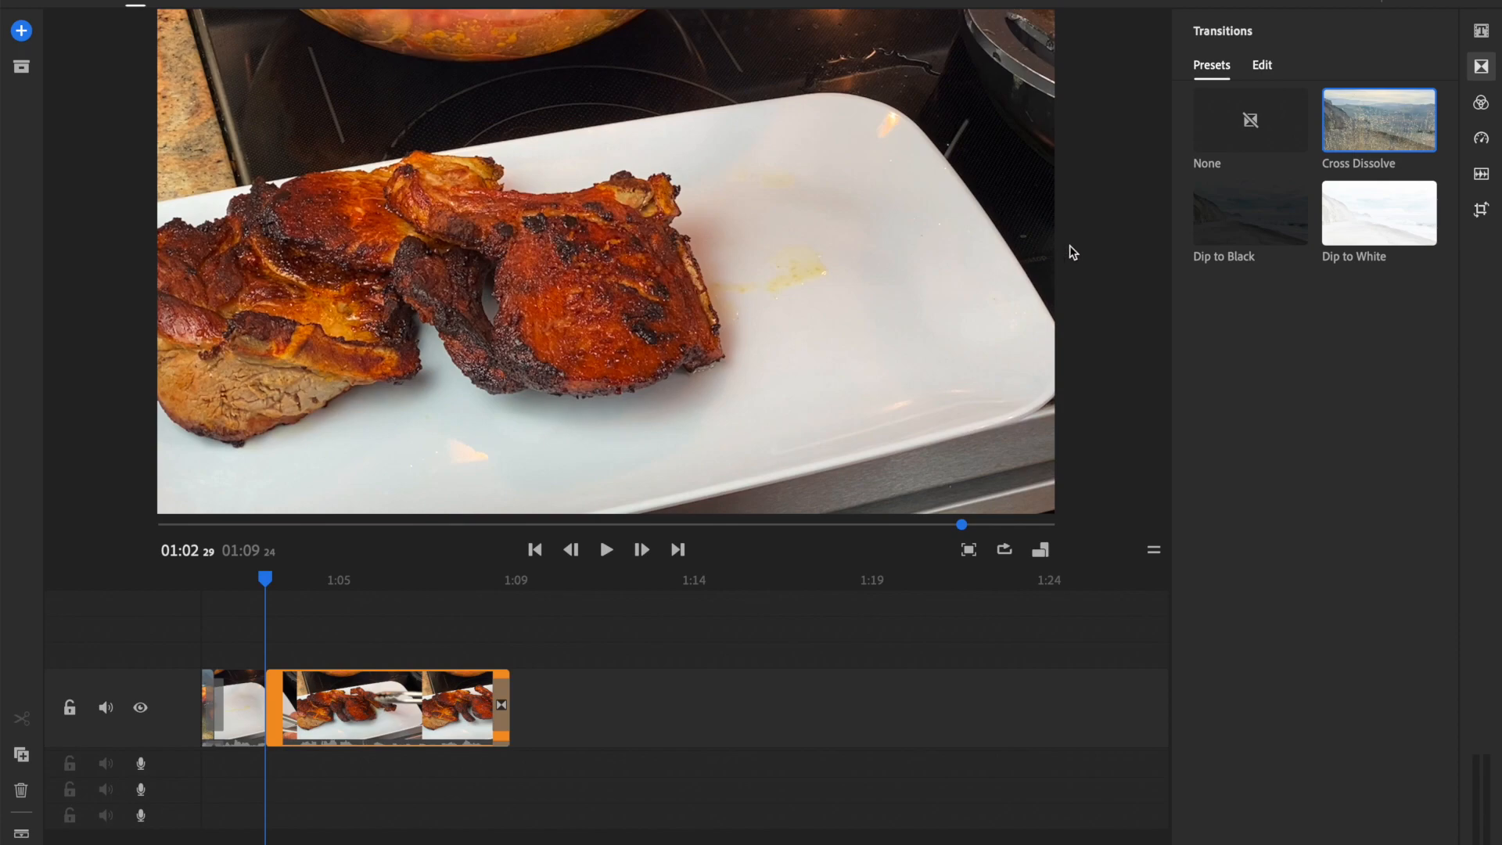
# Add a Cross Dissolve at the 01:02:29 cut in the plate footage and return the playhead to 01:01:08
pyautogui.click(1390, 141)
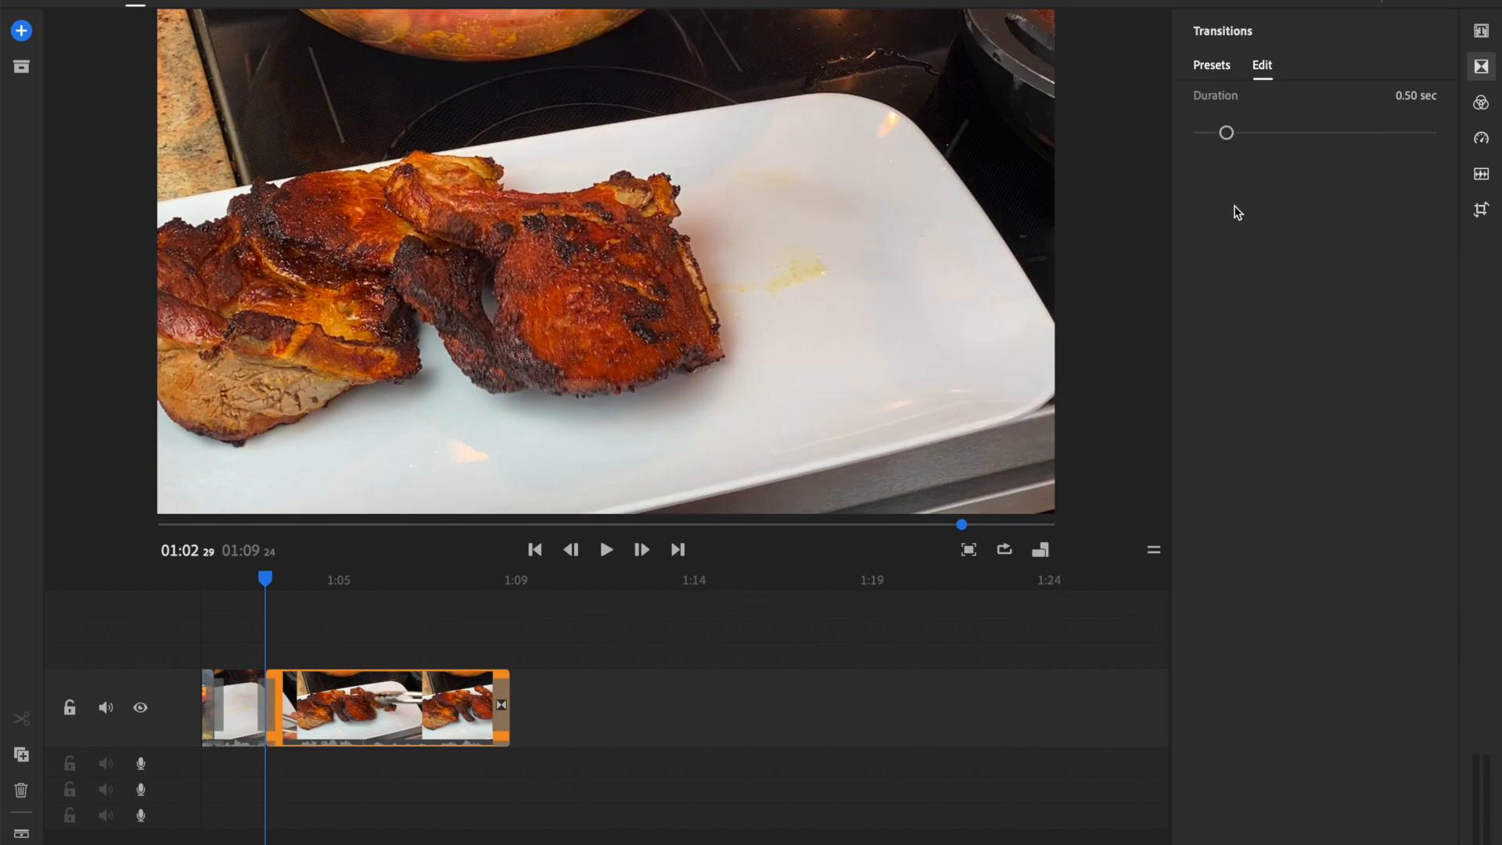
pyautogui.moveTo(263, 586); pyautogui.dragTo(207, 580)
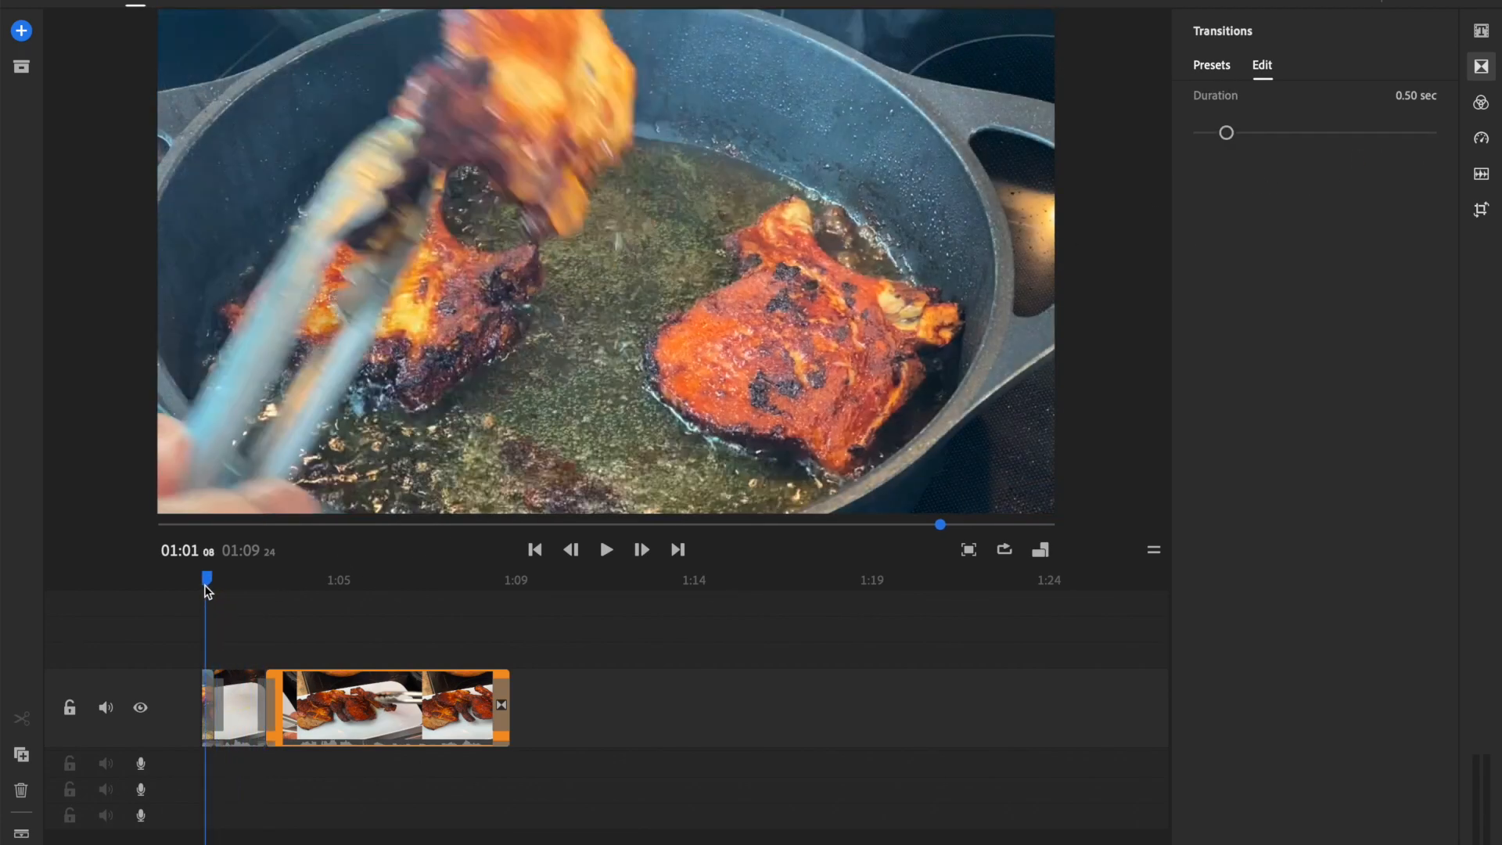
# Play back from 01:01:08 through the two cross dissolves into the last plate clip
pyautogui.press('space')
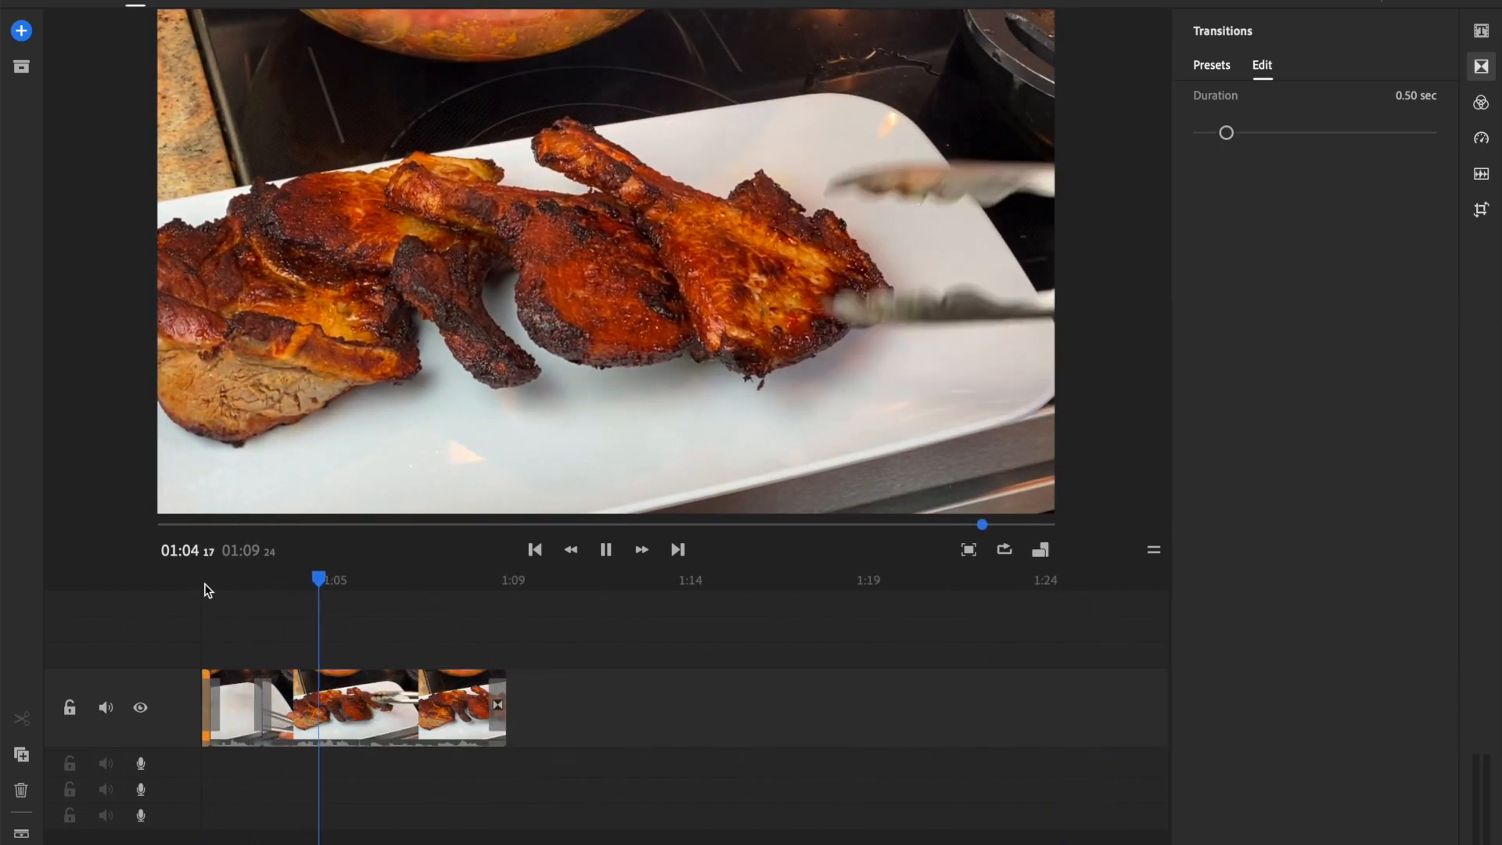
pyautogui.press('space')
pyautogui.press('space')
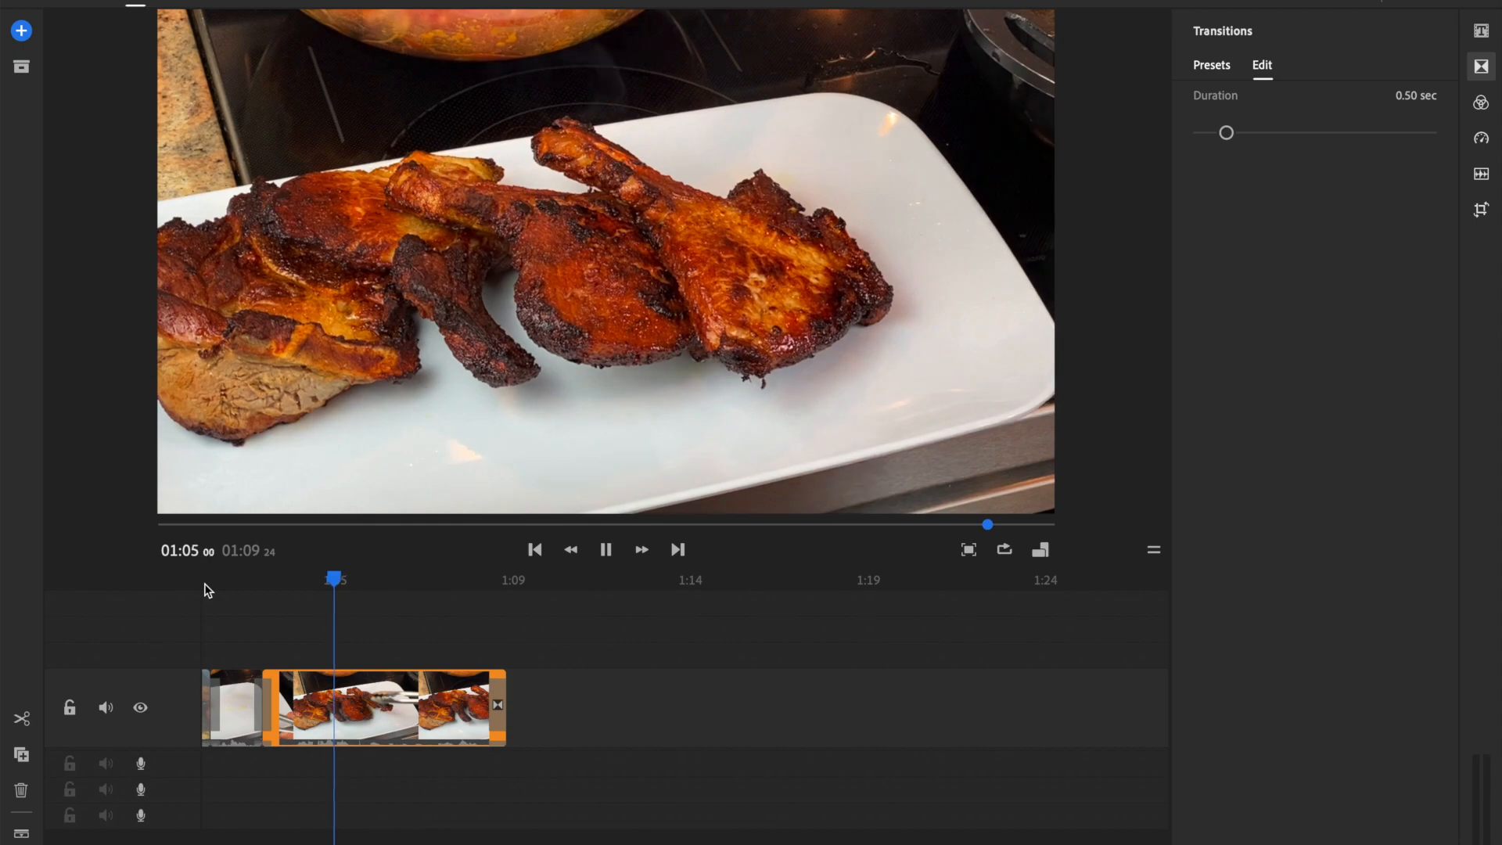
pyautogui.press('space')
# Split the last plate clip at 01:05:12, once the tongs have left the frame, and delete the part after it
pyautogui.moveTo(353, 580); pyautogui.dragTo(302, 580)
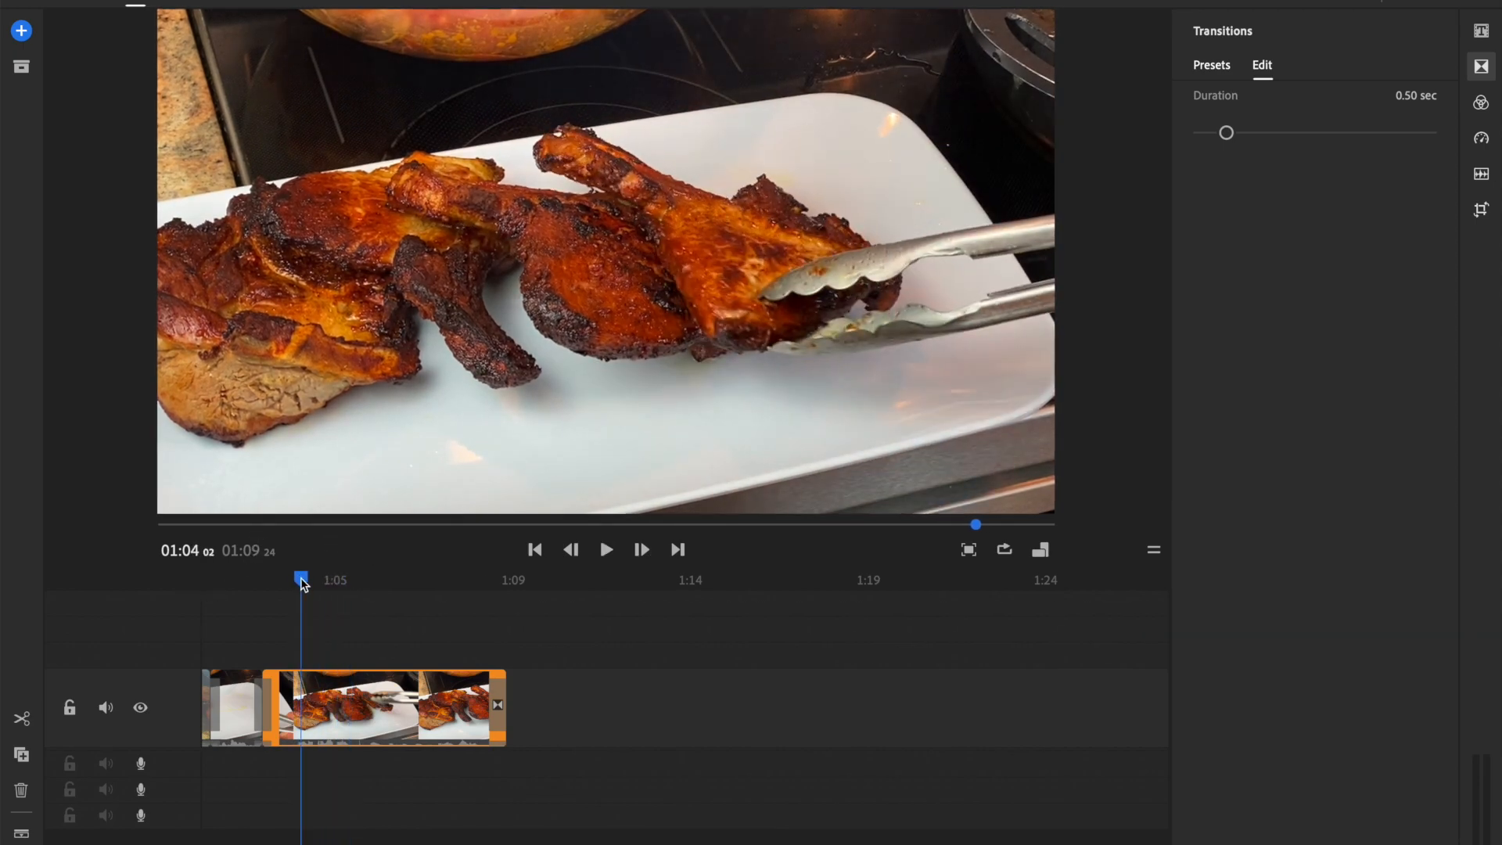
pyautogui.press('space')
pyautogui.press('space')
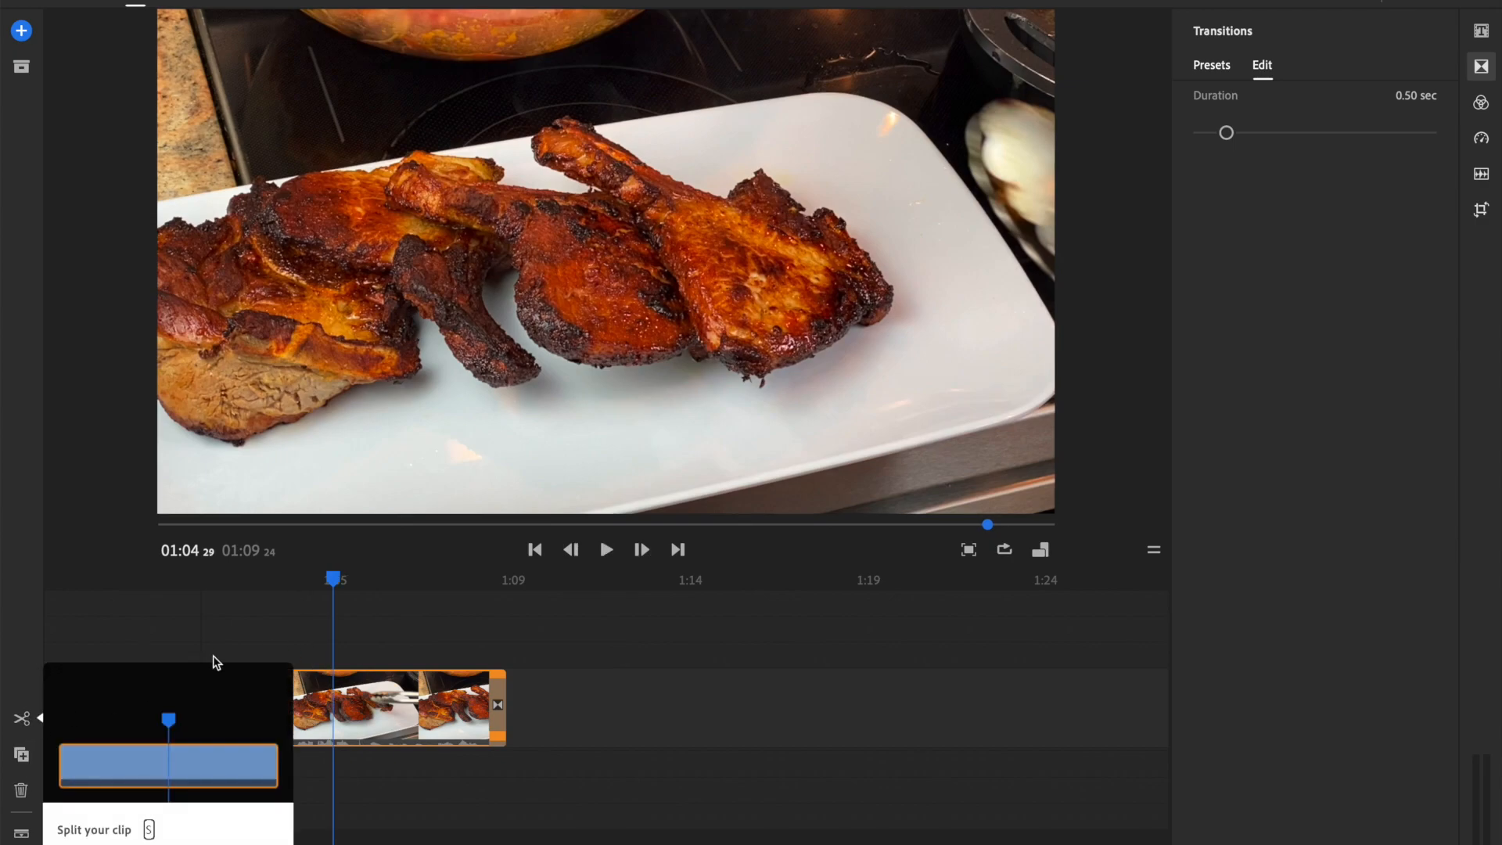
pyautogui.moveTo(331, 580); pyautogui.dragTo(250, 580)
pyautogui.press('space')
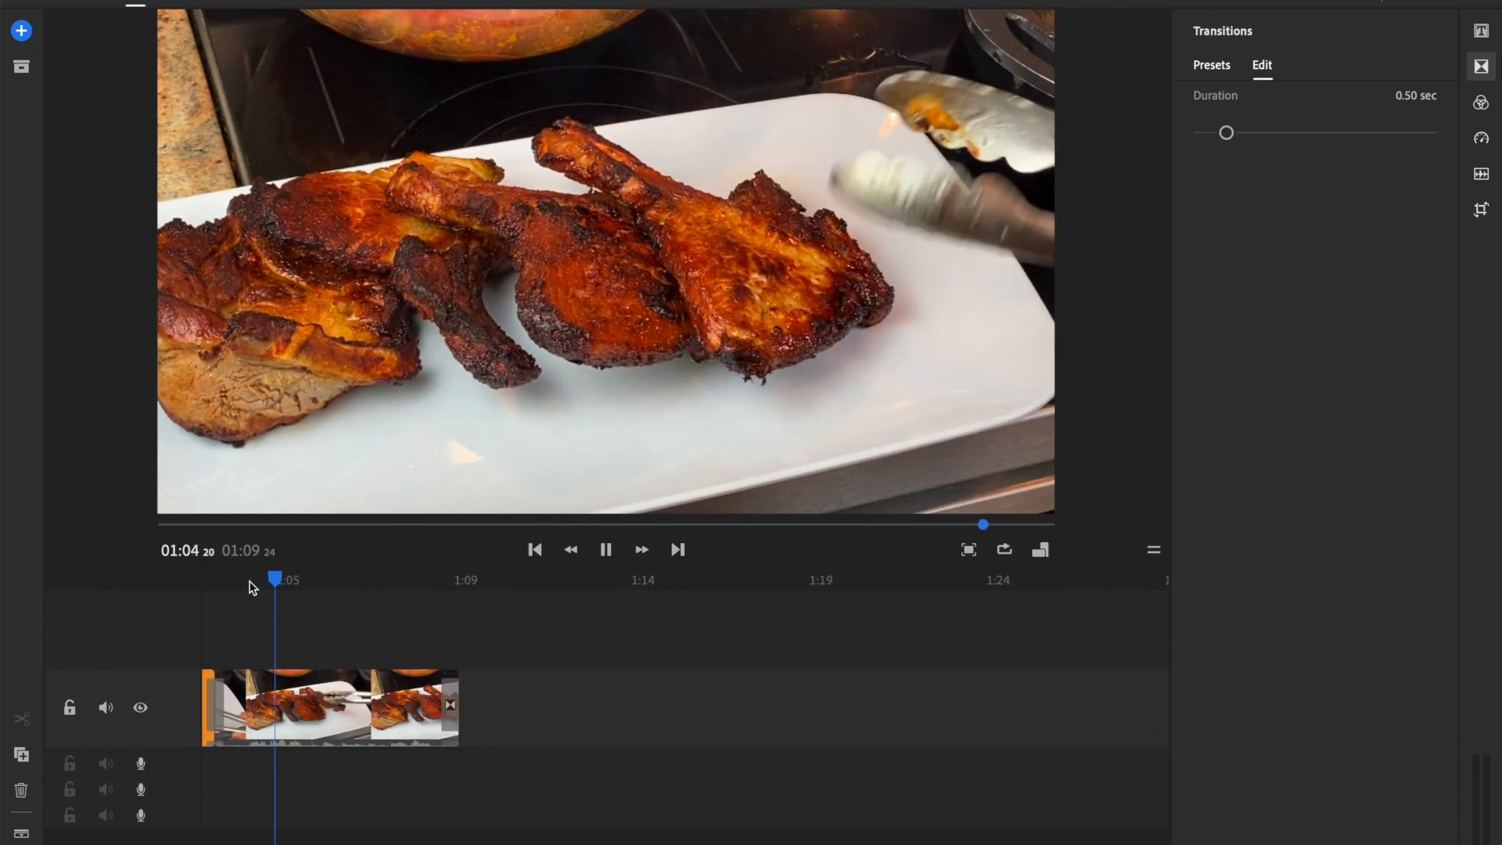
pyautogui.press('space')
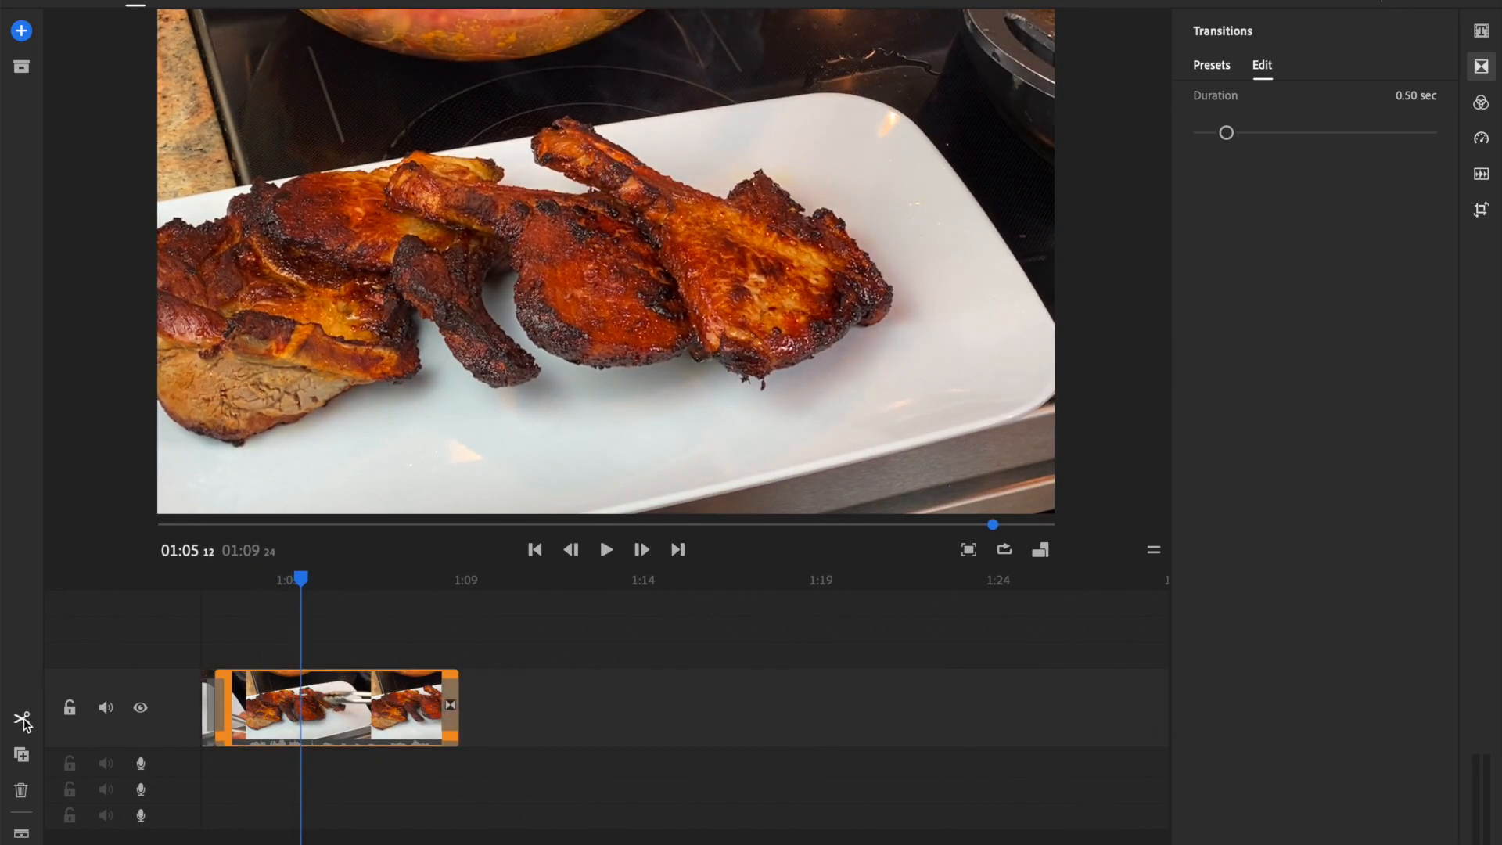
pyautogui.click(23, 719)
pyautogui.moveTo(299, 585); pyautogui.dragTo(487, 594)
pyautogui.click(380, 729)
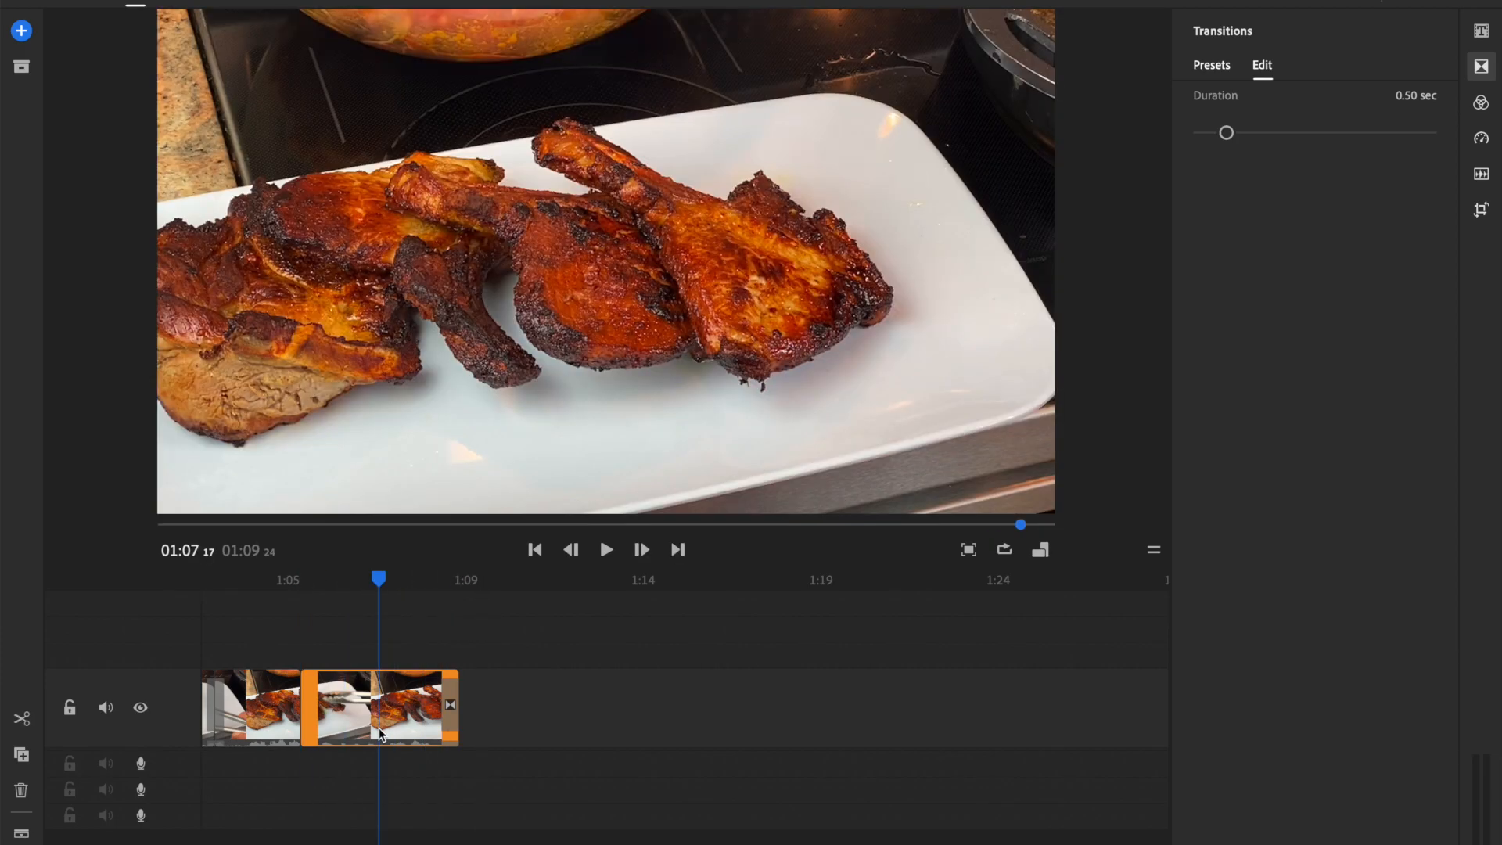
pyautogui.press('Delete')
# Add the How I shoot clip from the Chuletas cooking folder to the end of the timeline at 01:05:12
pyautogui.hscroll(-10, 232, 715)
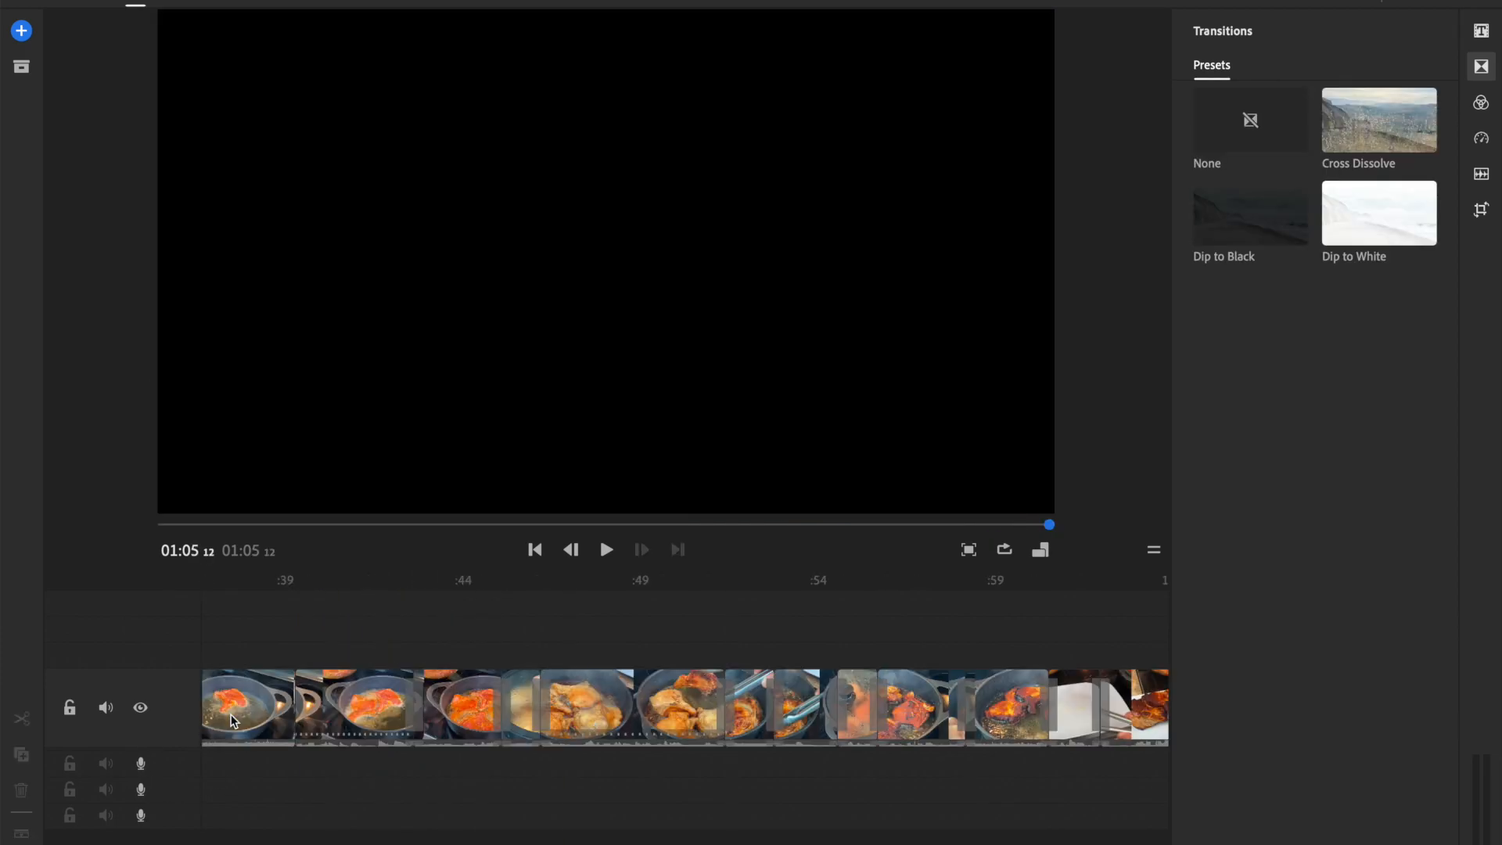
pyautogui.click(863, 659)
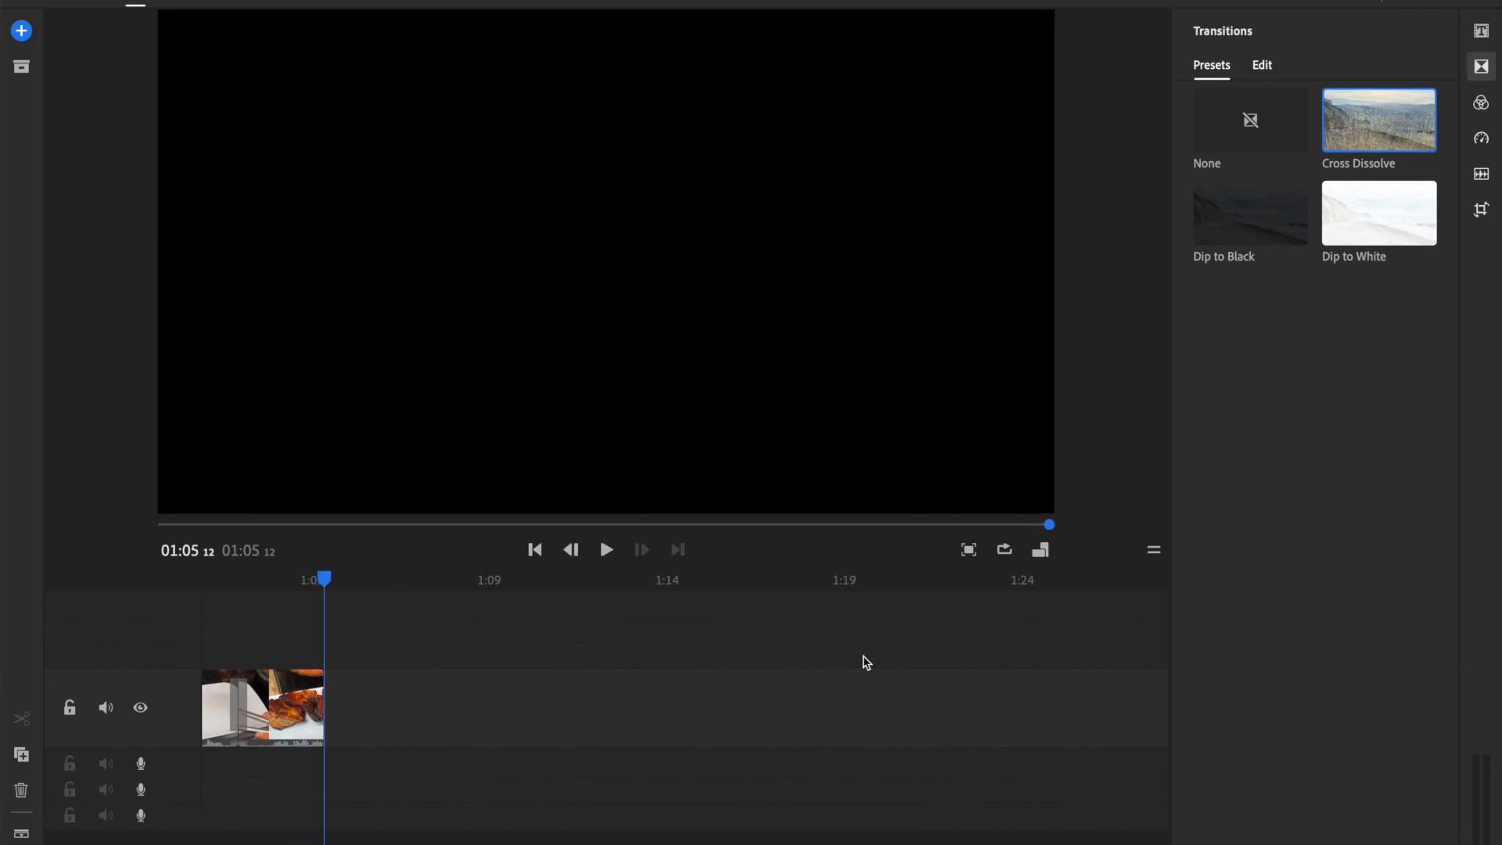
pyautogui.click(1069, 828)
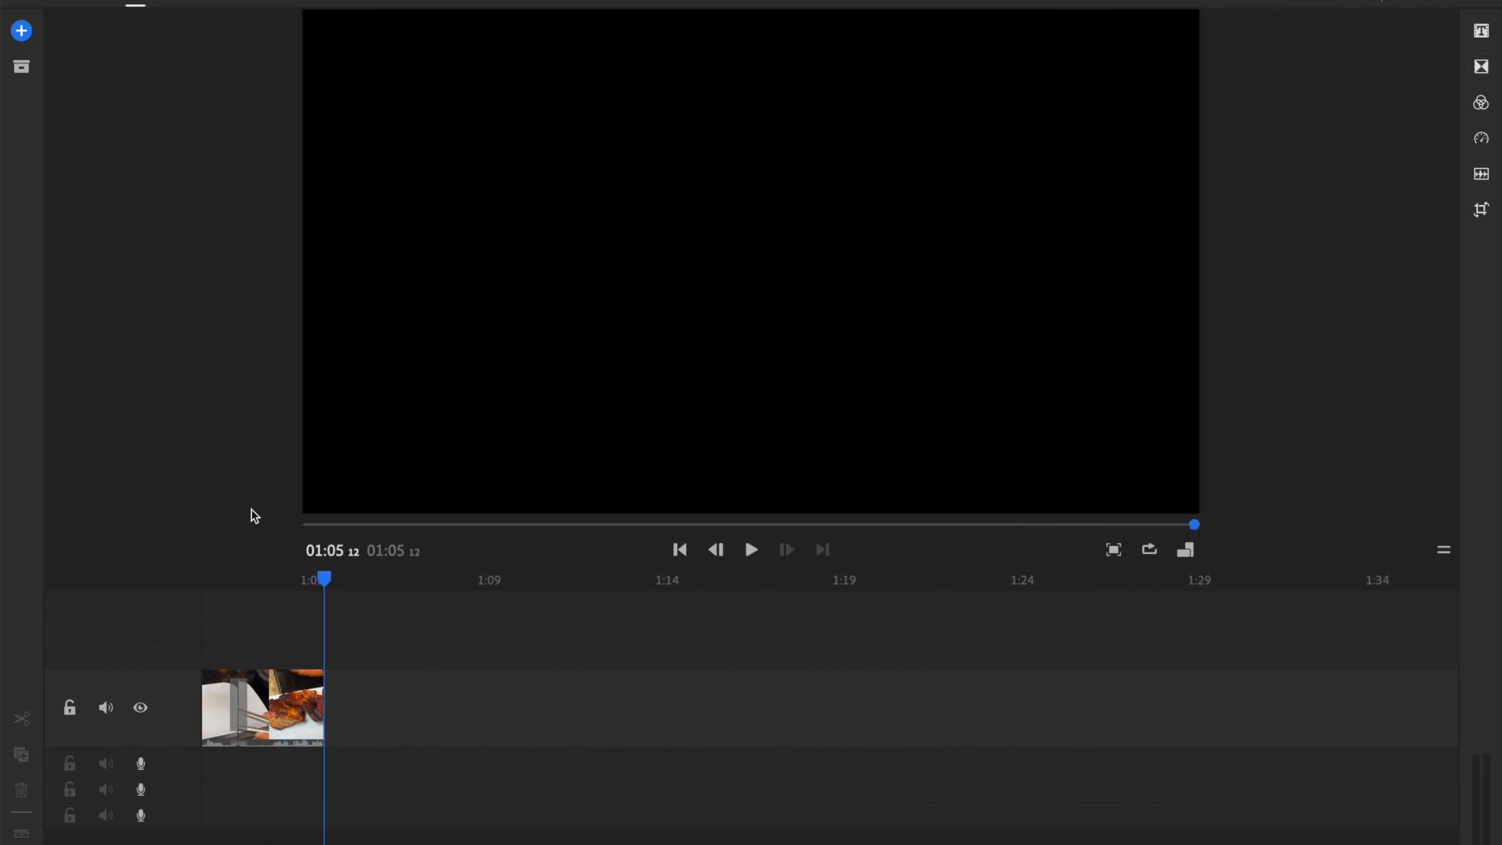
pyautogui.click(23, 33)
pyautogui.click(192, 69)
pyautogui.scroll(-10, 232, 712)
pyautogui.click(153, 649)
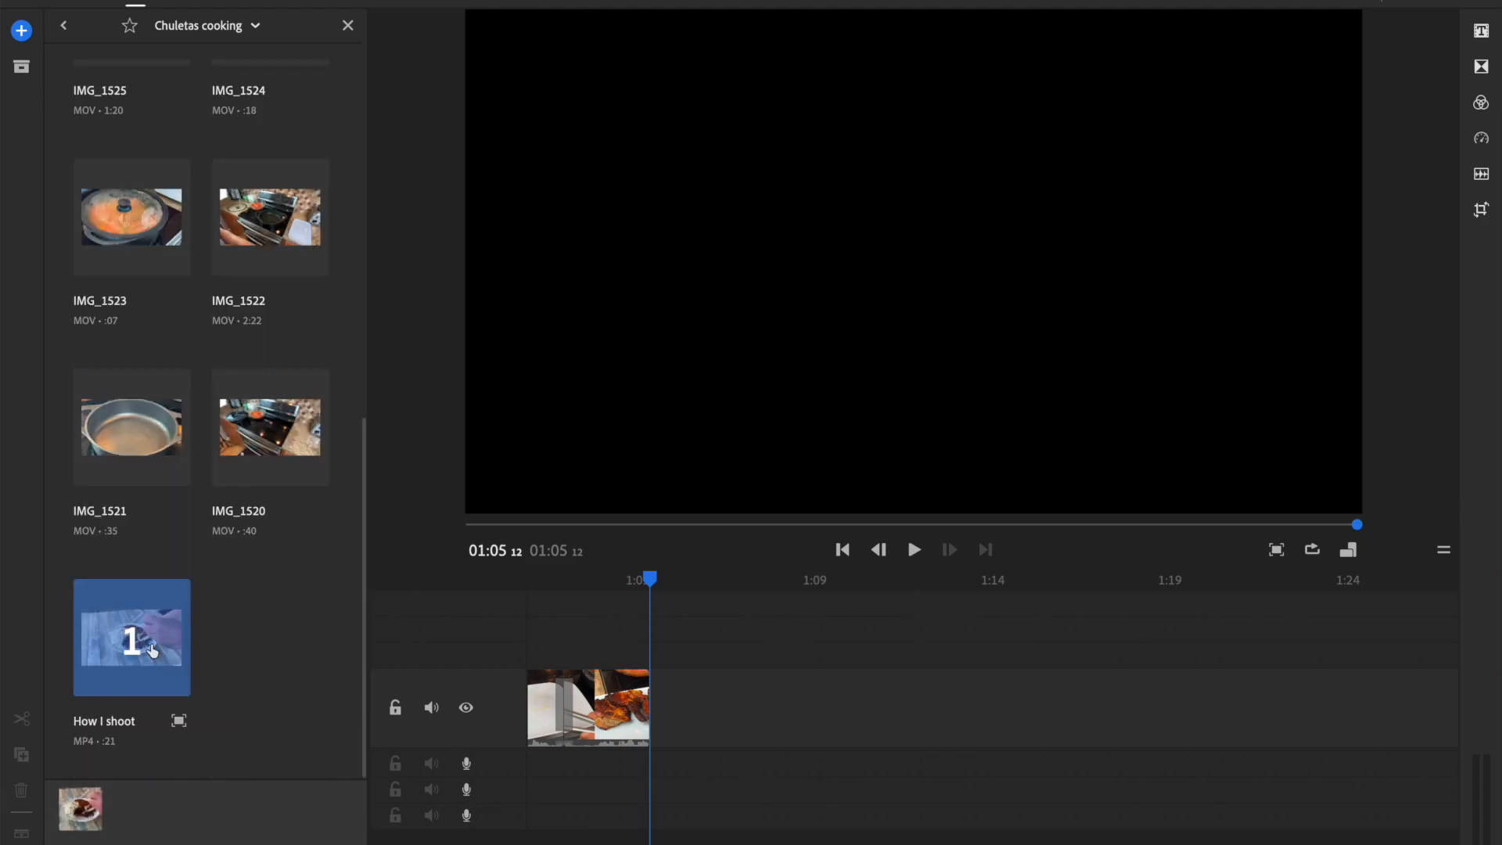
pyautogui.click(283, 826)
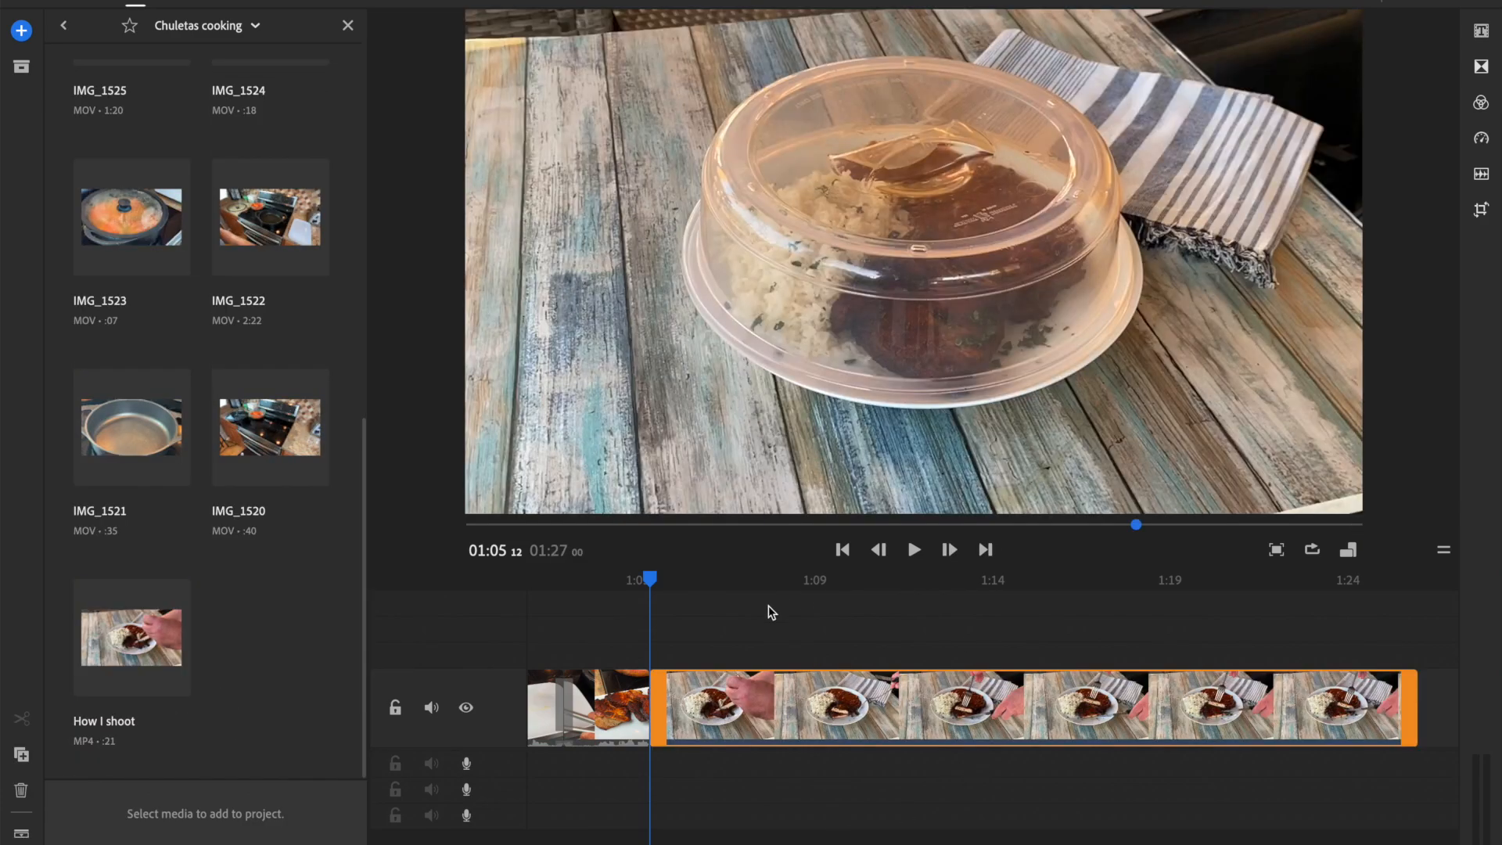
# Apply a Cross Dissolve to the How I shoot clip at the 01:05:12 cut
pyautogui.moveTo(655, 582); pyautogui.dragTo(652, 580)
pyautogui.click(1483, 137)
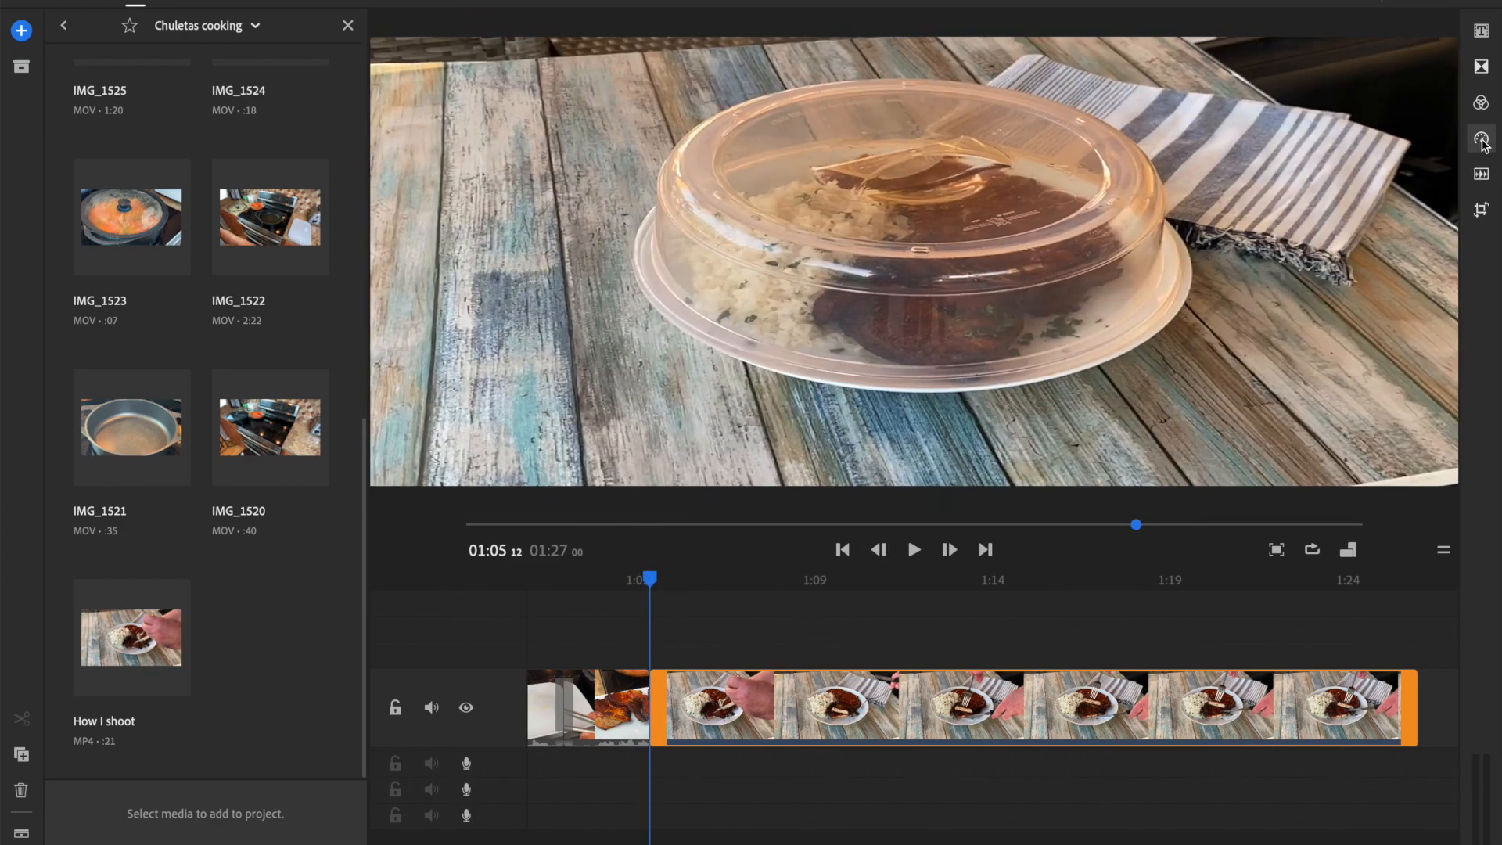
pyautogui.click(1482, 175)
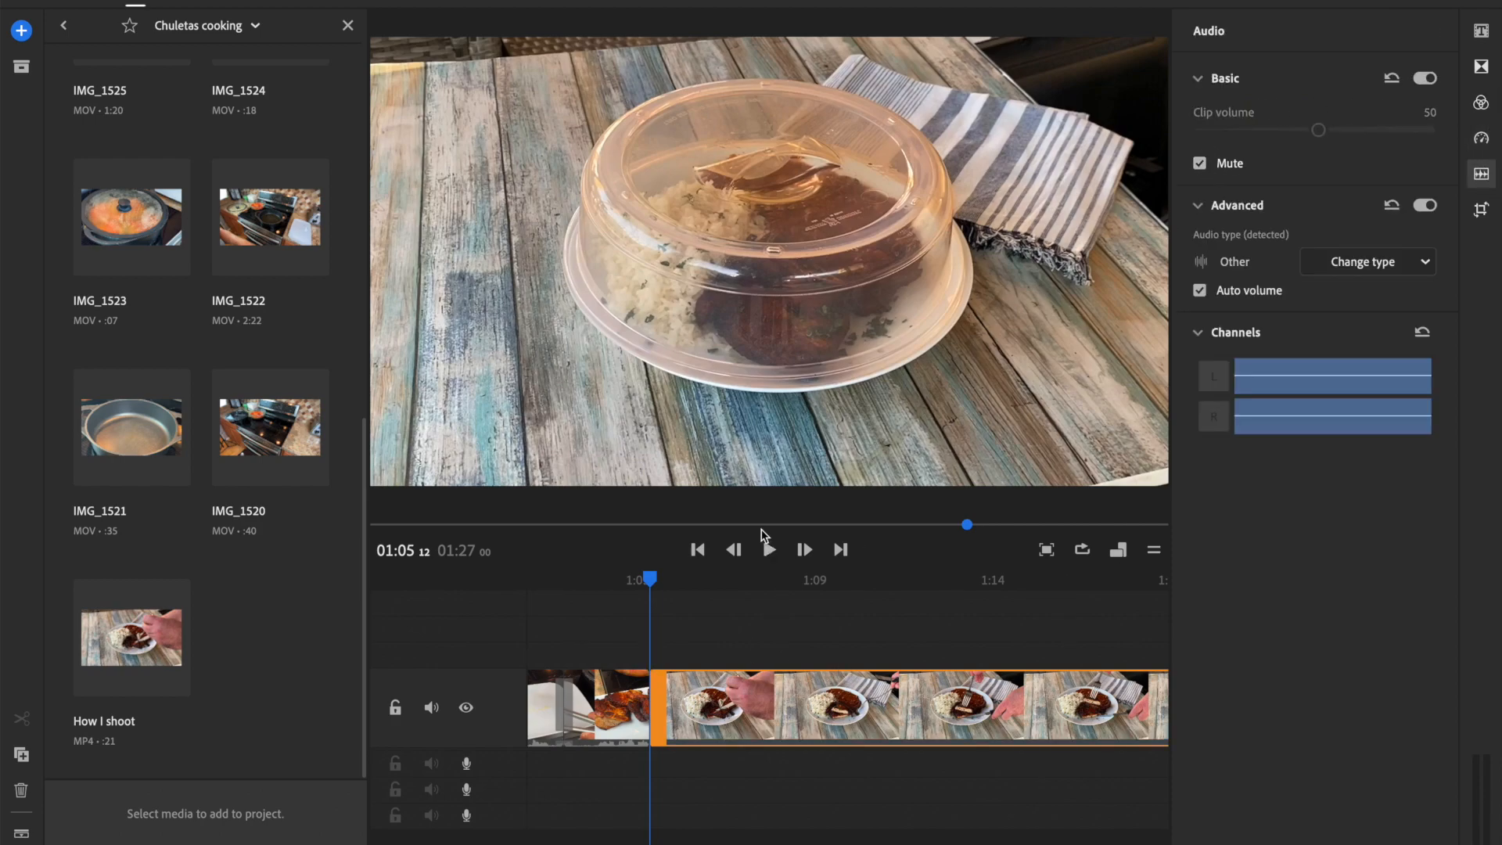
pyautogui.click(1483, 66)
pyautogui.click(1386, 123)
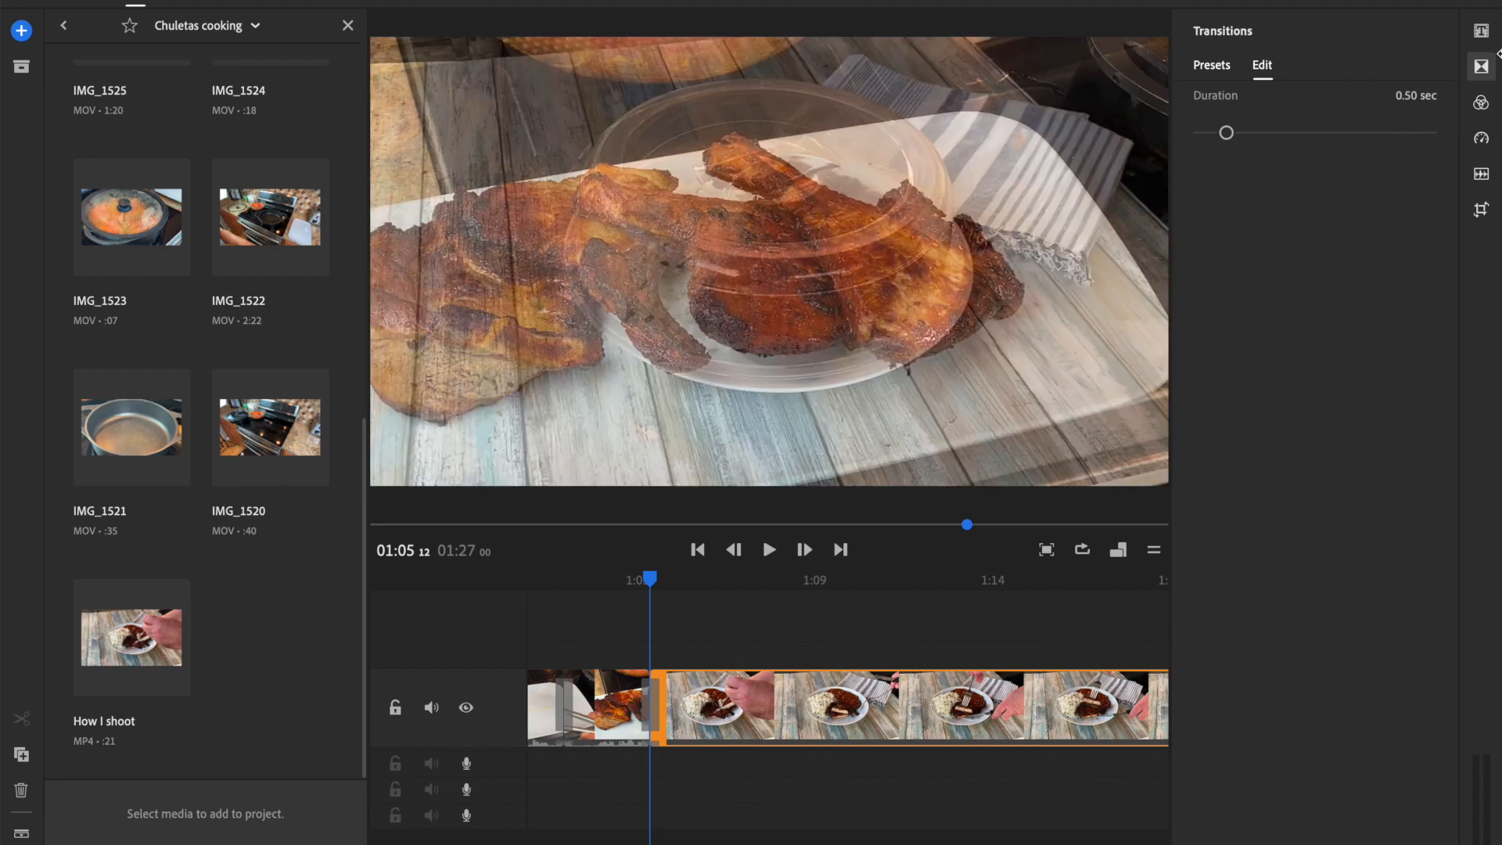
pyautogui.click(1481, 67)
# Close the media browser and remove the dissolve at the end of the How I shoot clip
pyautogui.click(859, 707)
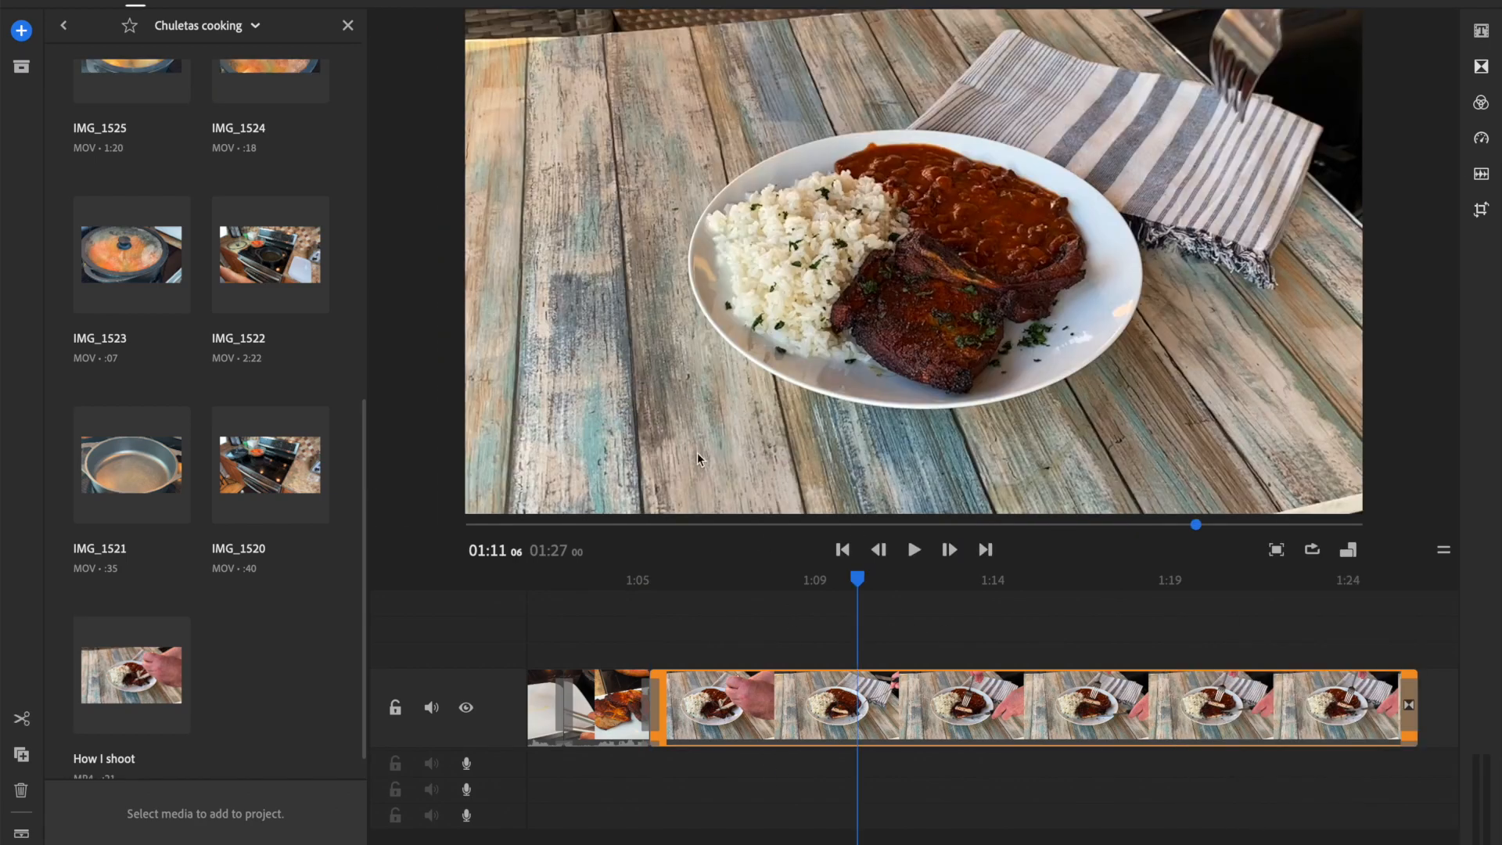
pyautogui.click(347, 25)
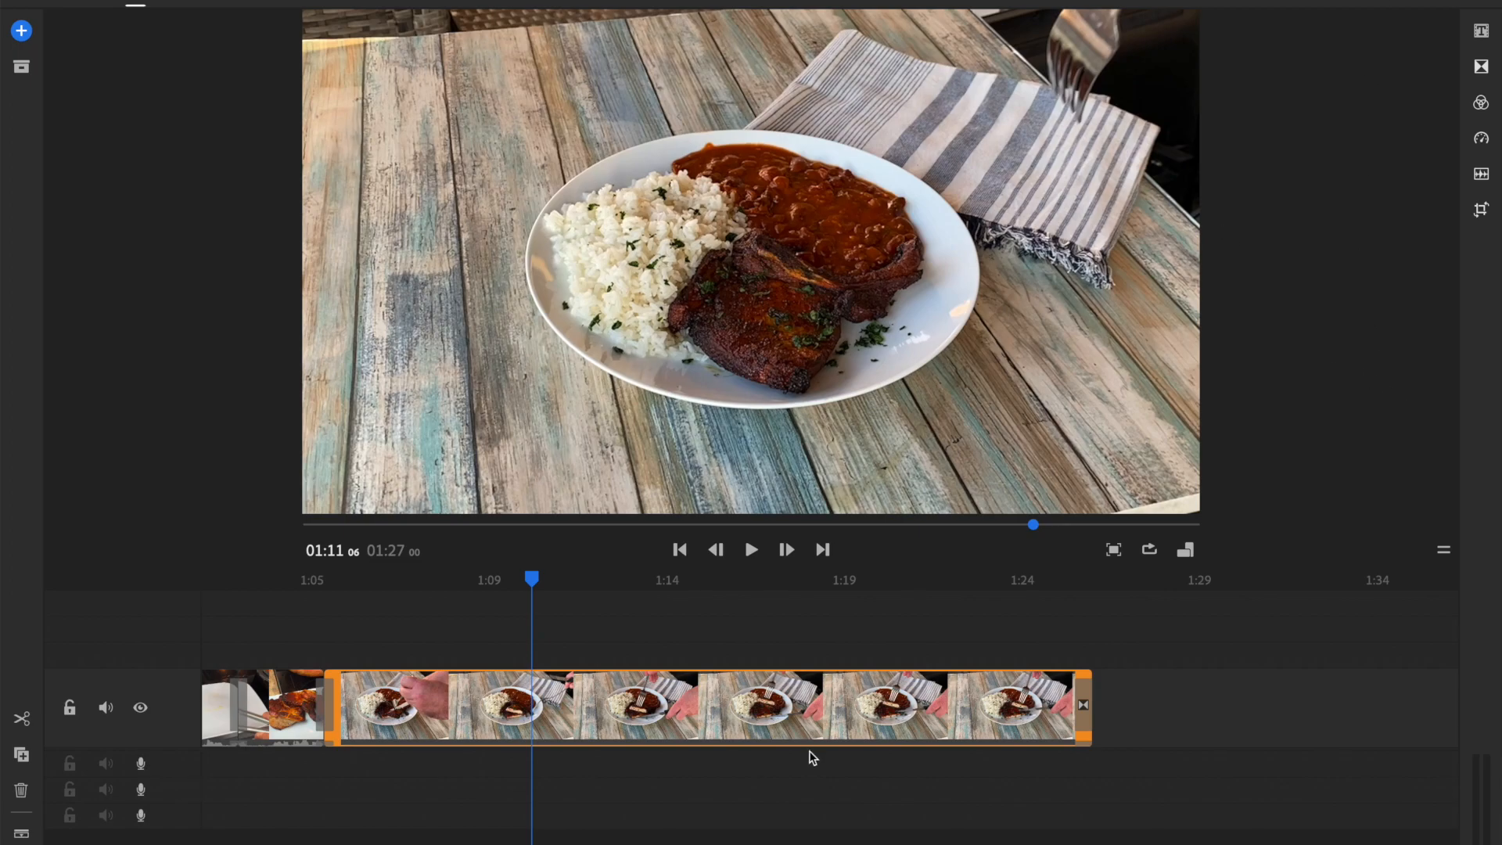
pyautogui.click(1084, 705)
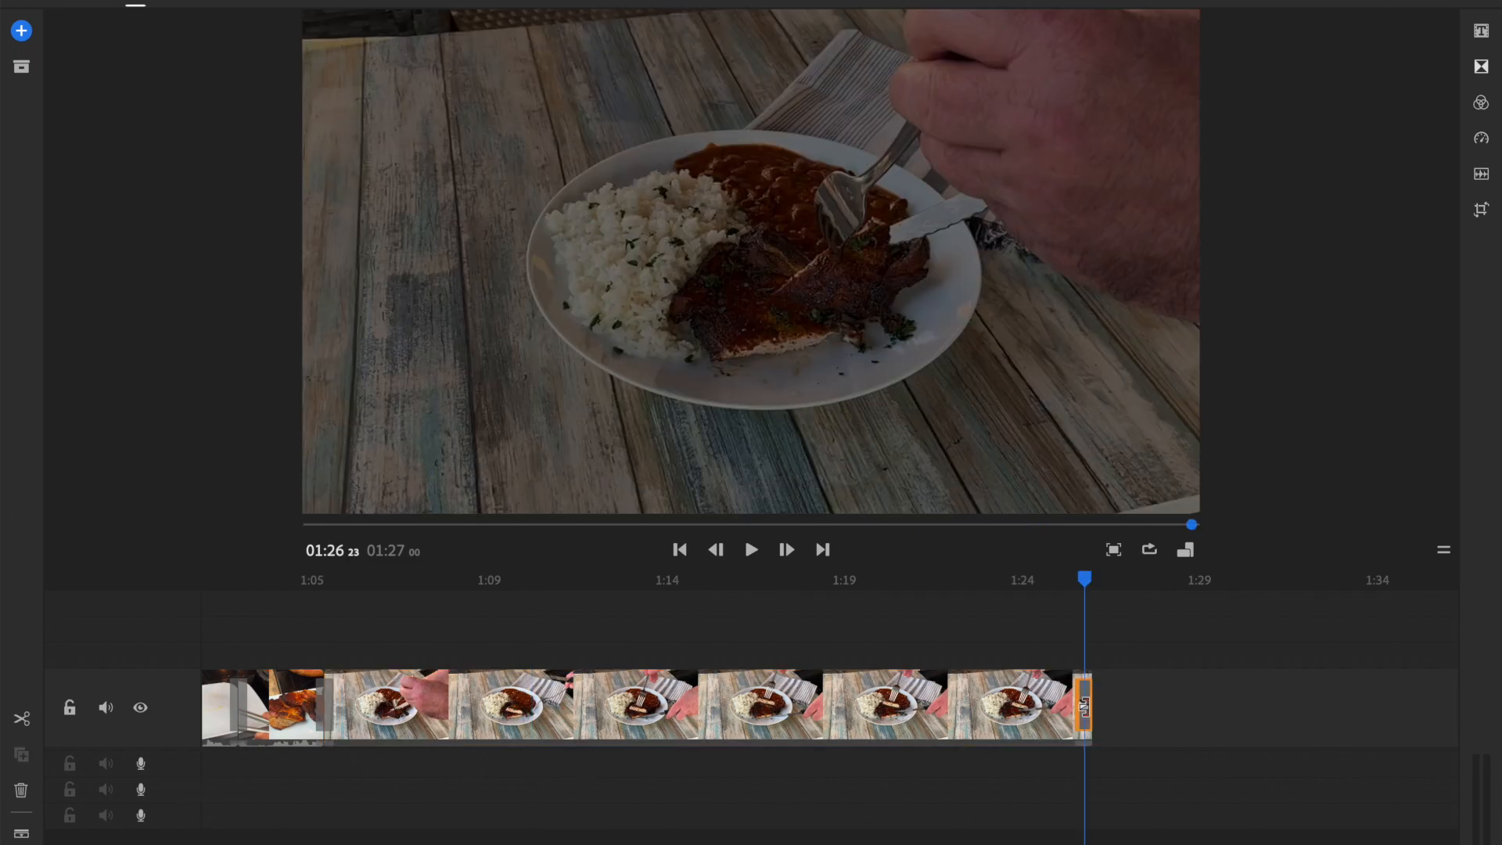
pyautogui.press('Delete')
# Crop the How I shoot clip by 8.3 % on its right edge and 8.3 % on its top edge
pyautogui.click(985, 580)
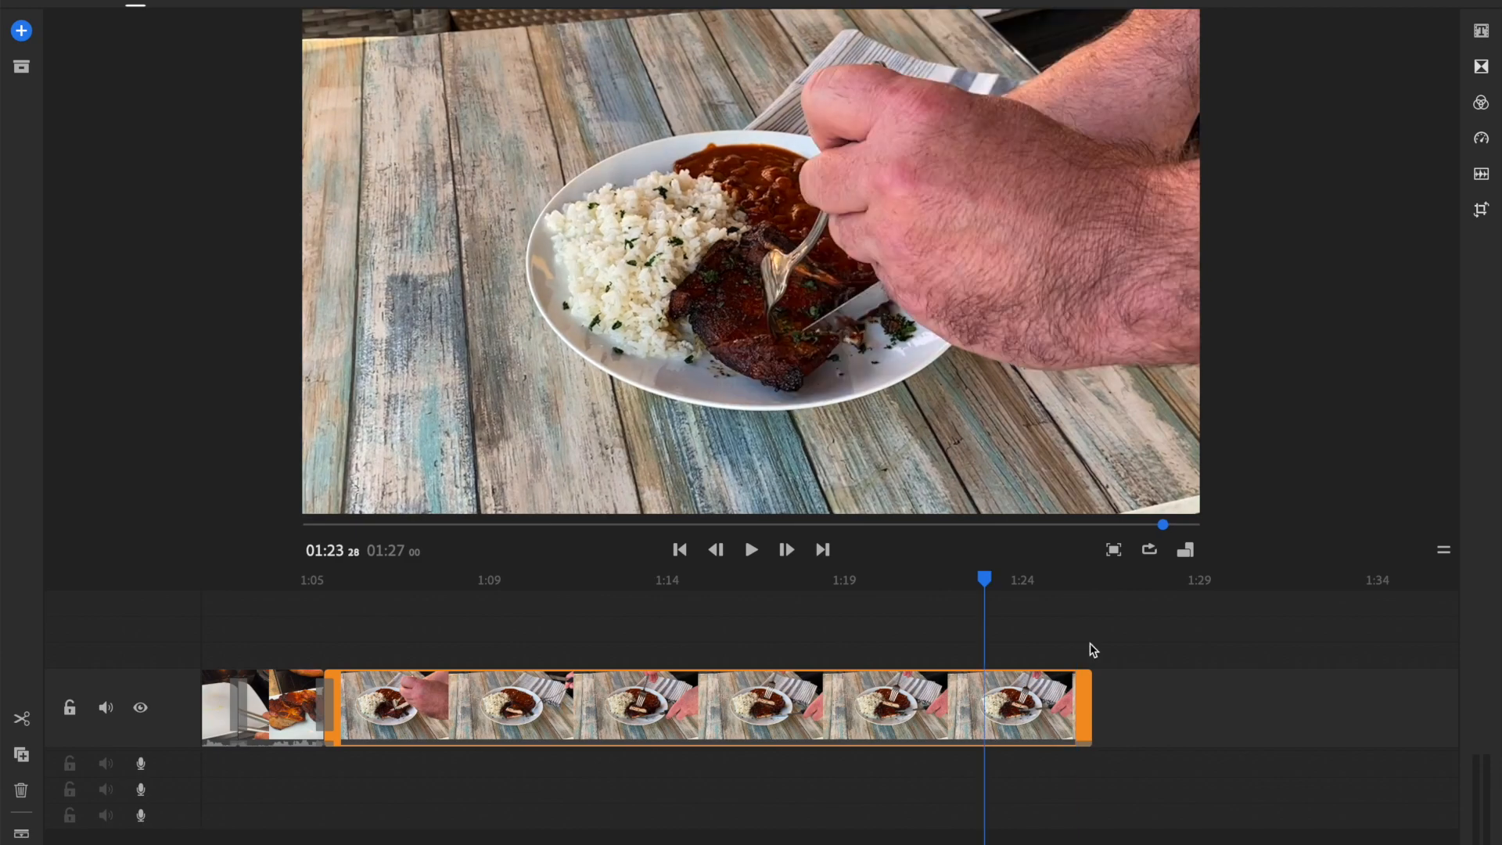
pyautogui.click(1481, 210)
pyautogui.moveTo(1203, 741); pyautogui.dragTo(1220, 740)
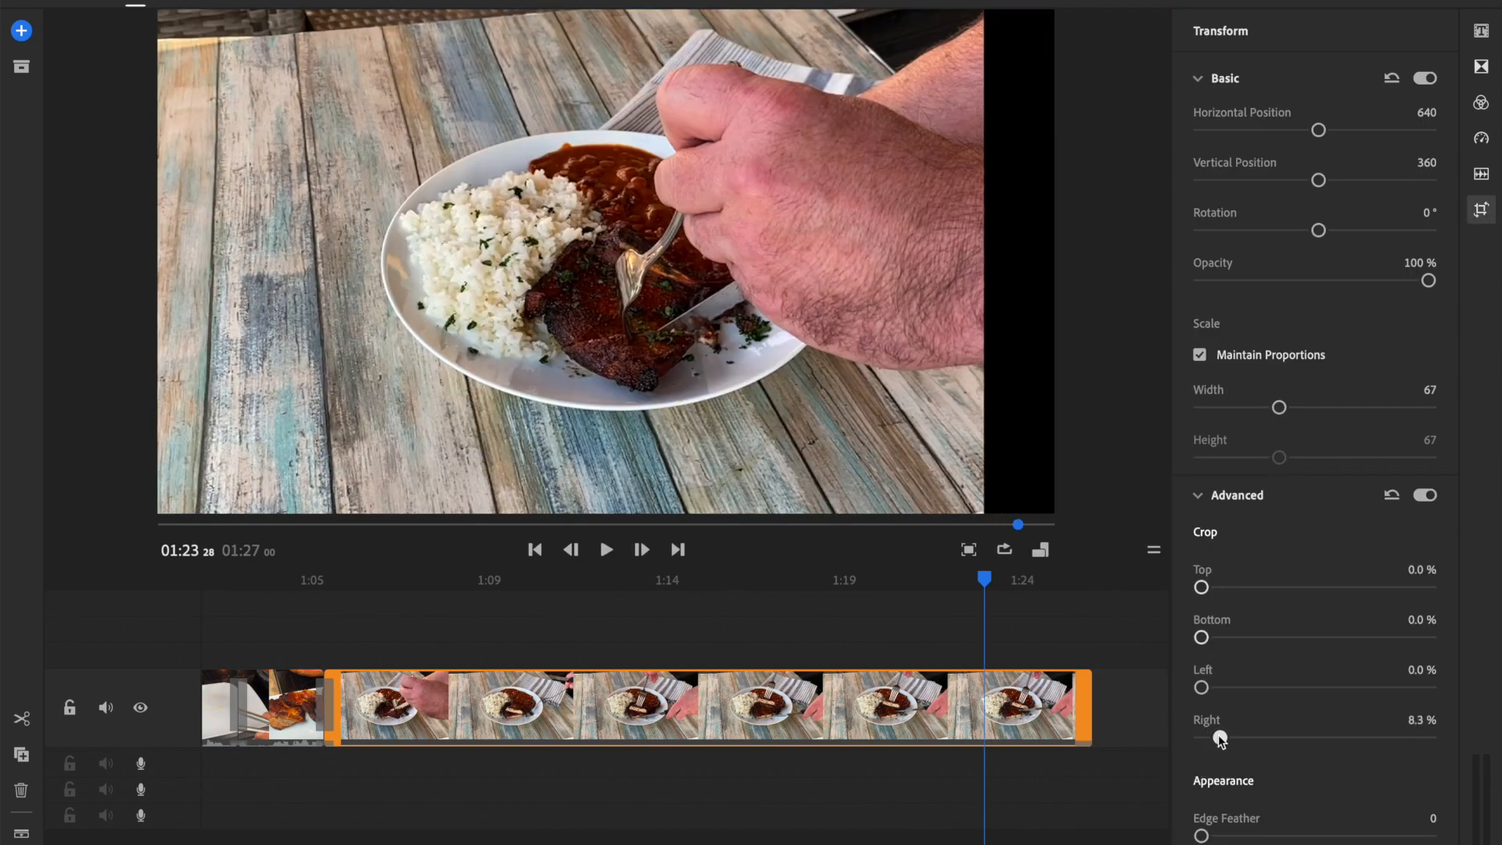
pyautogui.moveTo(1203, 591); pyautogui.dragTo(1221, 590)
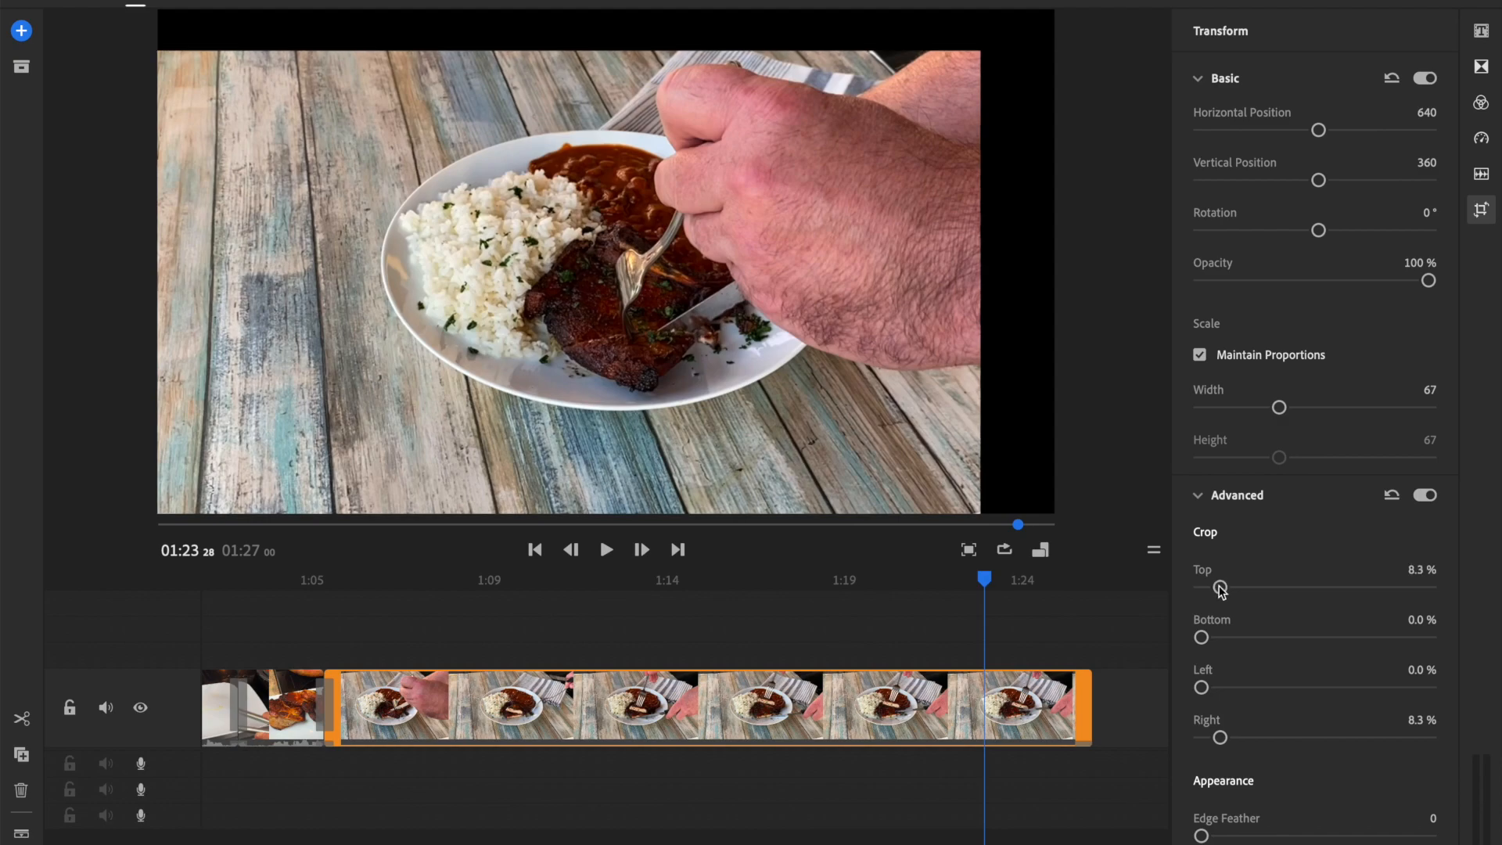
# Scale the cropped clip to 74 and move it to horizontal position 690 and vertical position 327 to fill the frame
pyautogui.click(1035, 359)
pyautogui.moveTo(1056, 11); pyautogui.dragTo(1102, 1)
pyautogui.moveTo(800, 191); pyautogui.dragTo(830, 173)
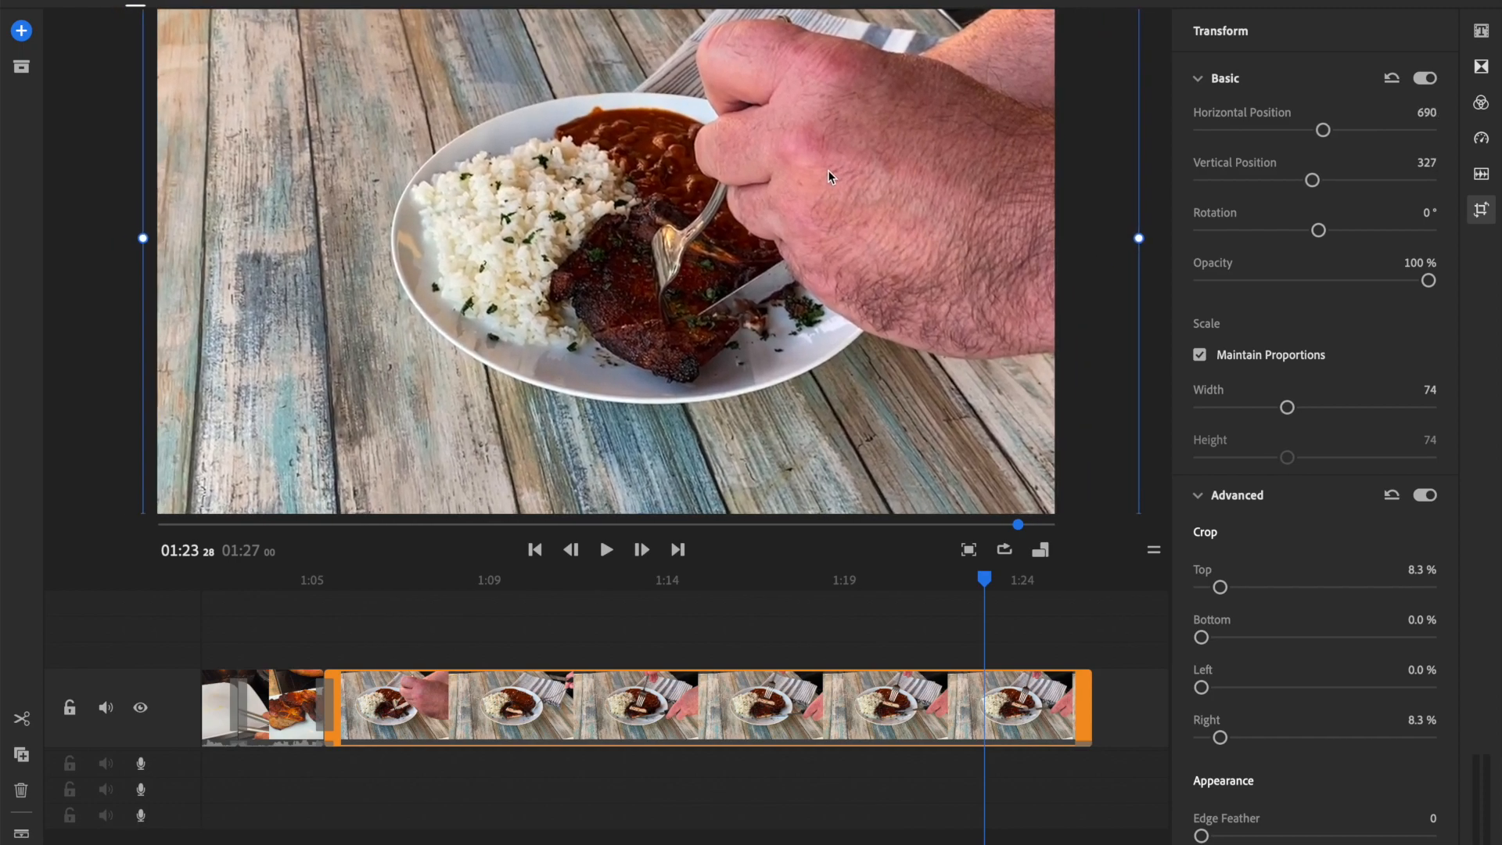
pyautogui.click(119, 507)
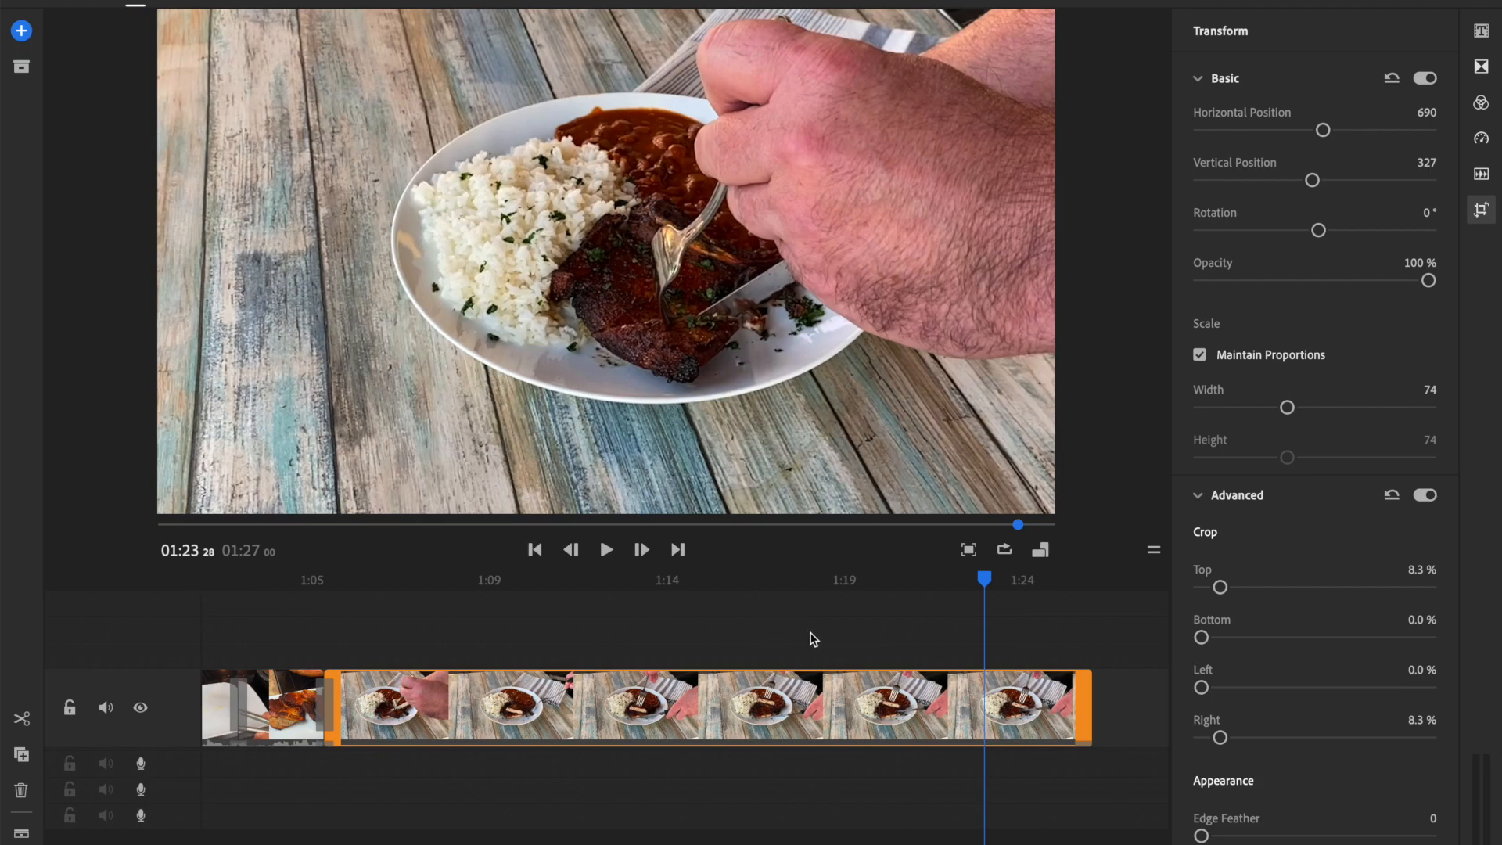
# Review the How I shoot clip, split it about five seconds in, and delete its opening part
pyautogui.moveTo(985, 579); pyautogui.dragTo(317, 631)
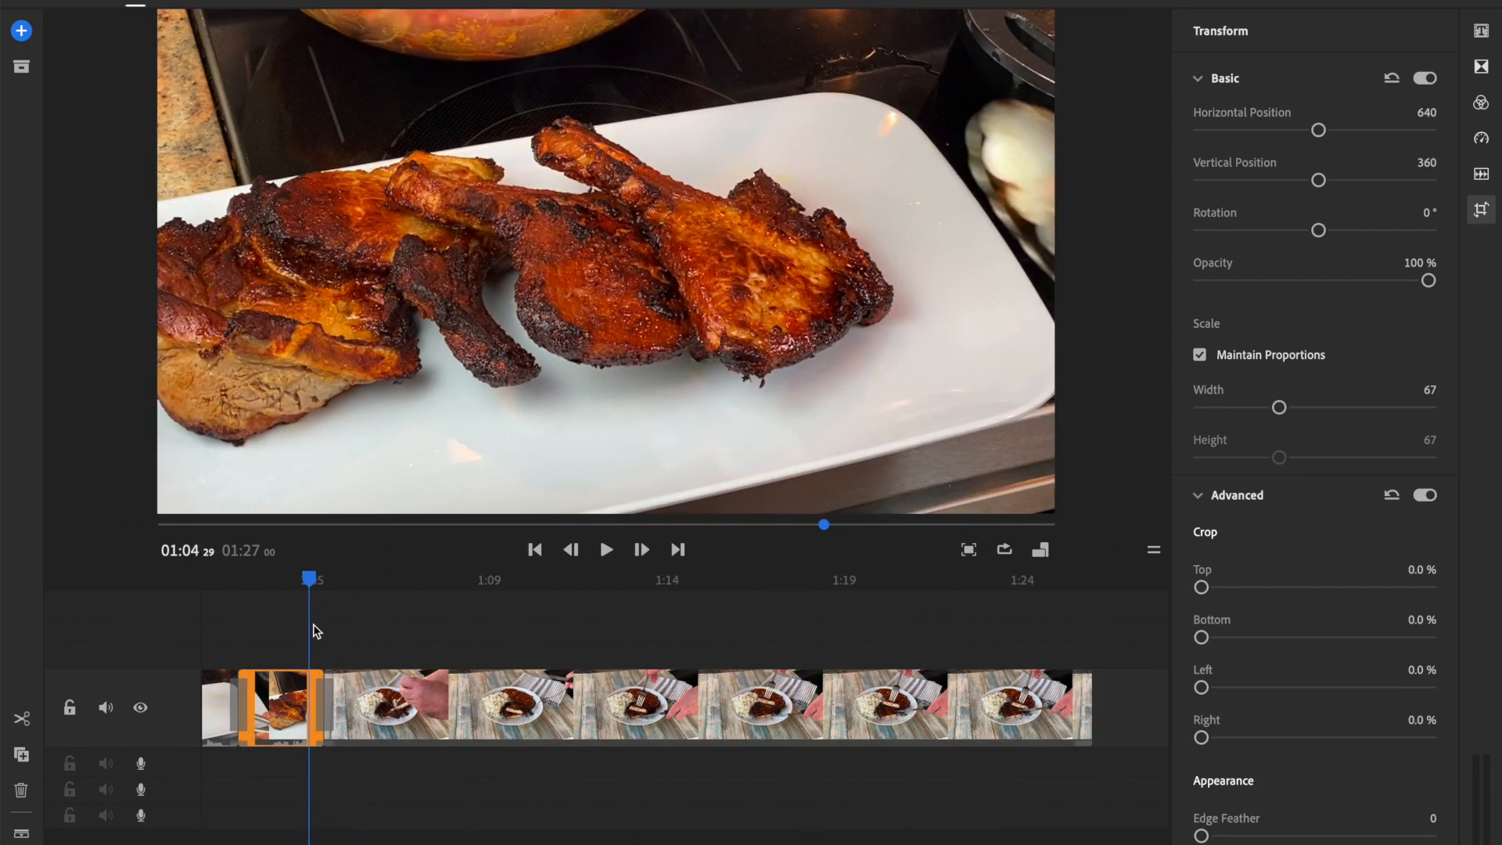
pyautogui.press('space')
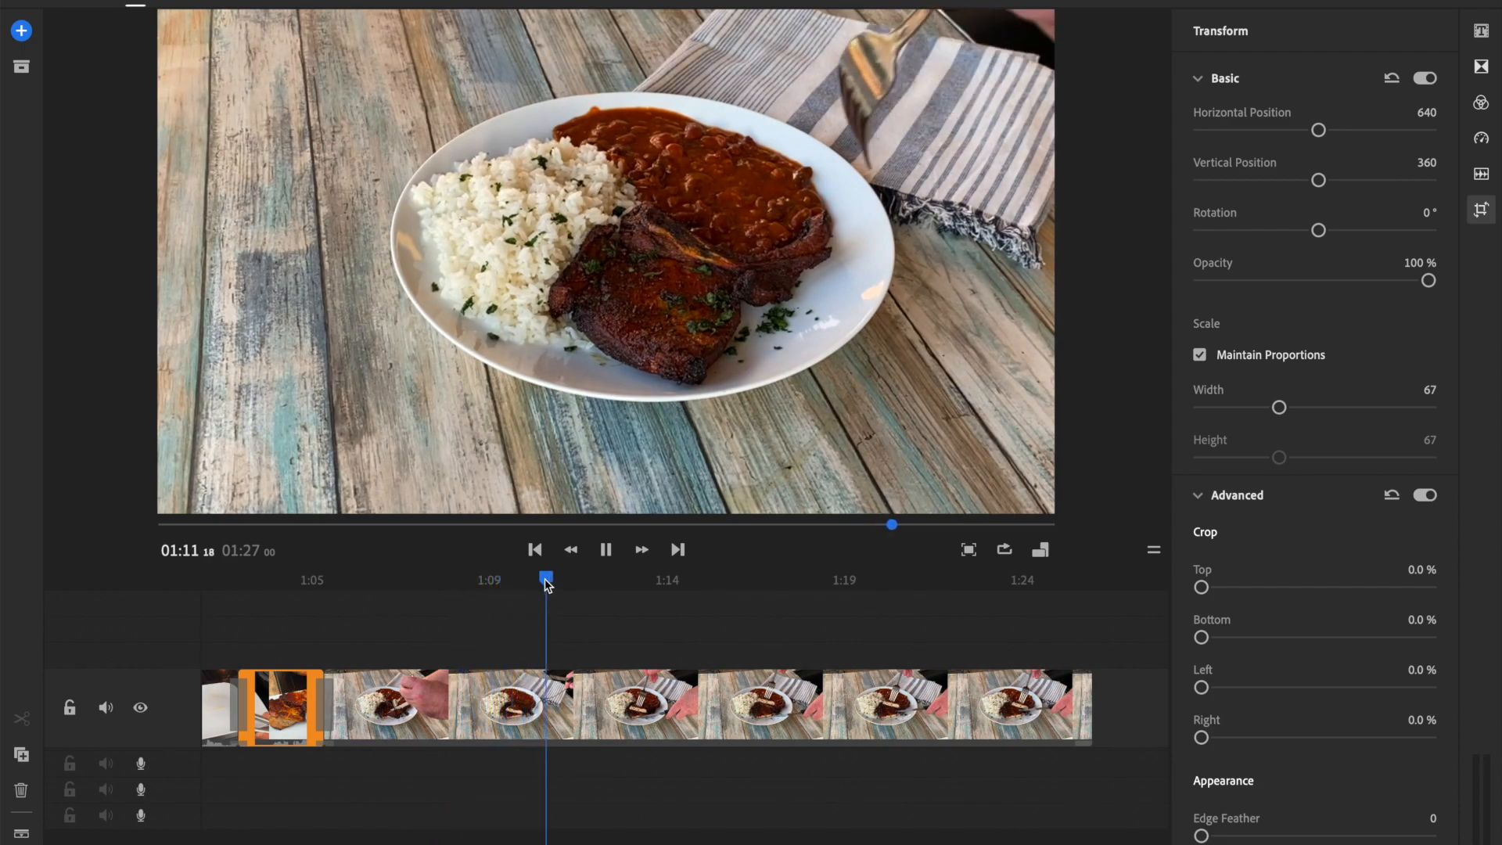
pyautogui.press('space')
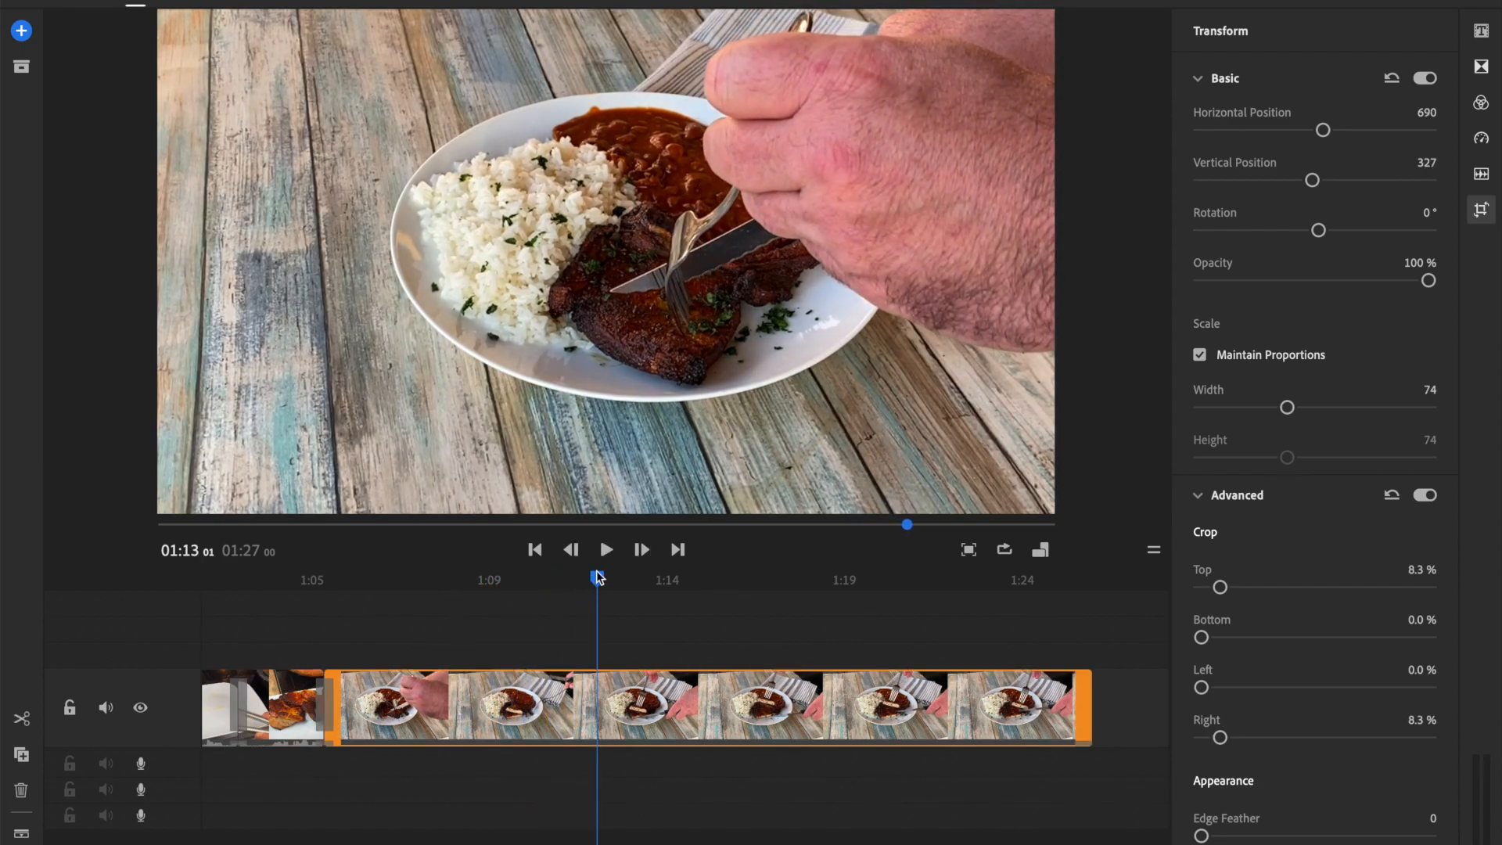
pyautogui.moveTo(597, 583); pyautogui.dragTo(515, 585)
pyautogui.click(22, 719)
pyautogui.click(469, 708)
pyautogui.press('Delete')
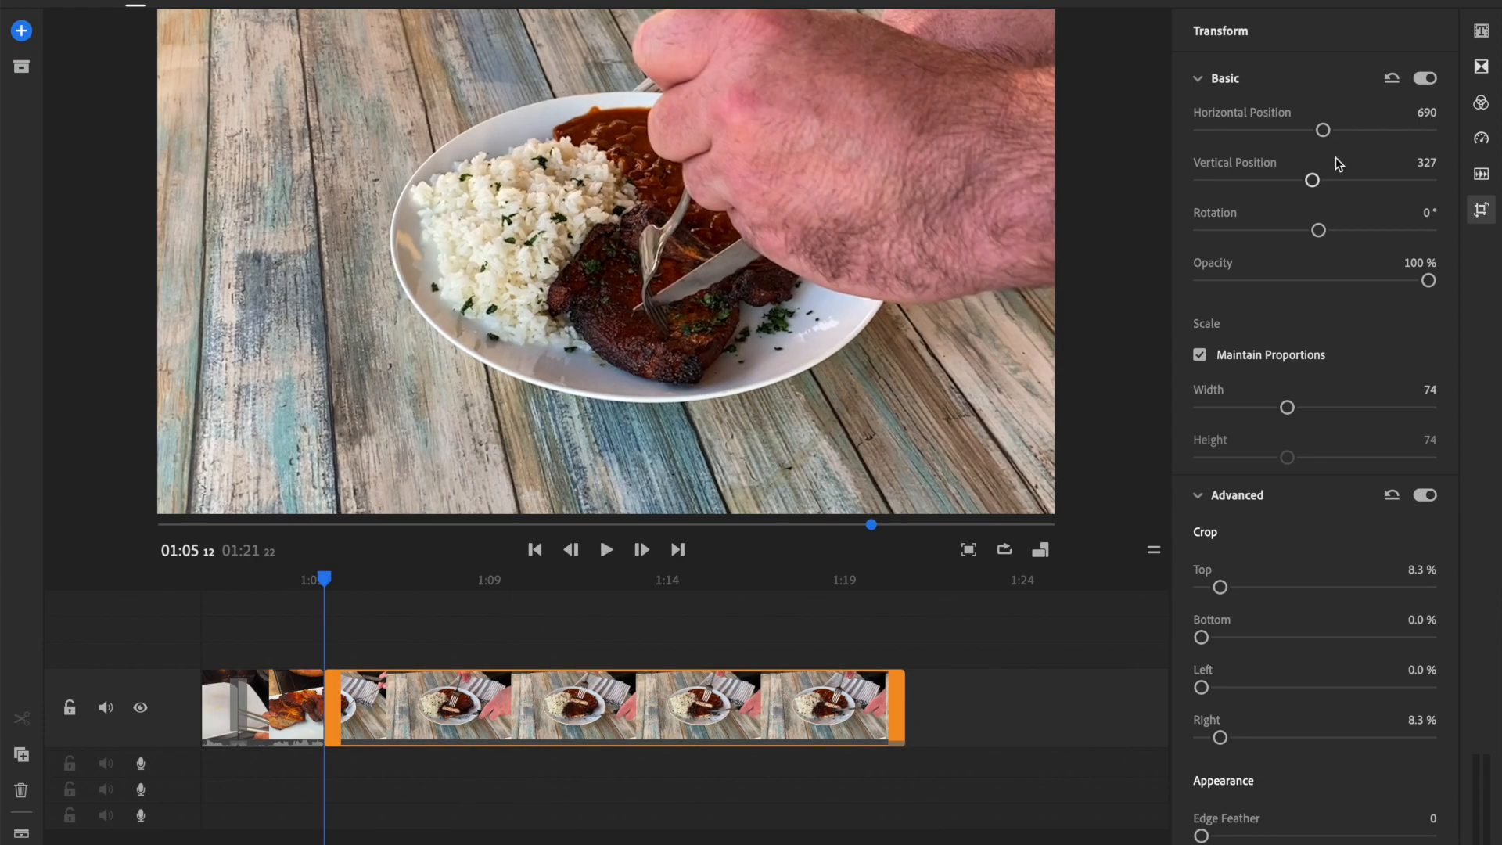
# Add a Cross Dissolve at the 01:05:12 cut into the shortened dining clip and play it through to the end
pyautogui.click(1481, 69)
pyautogui.click(1381, 126)
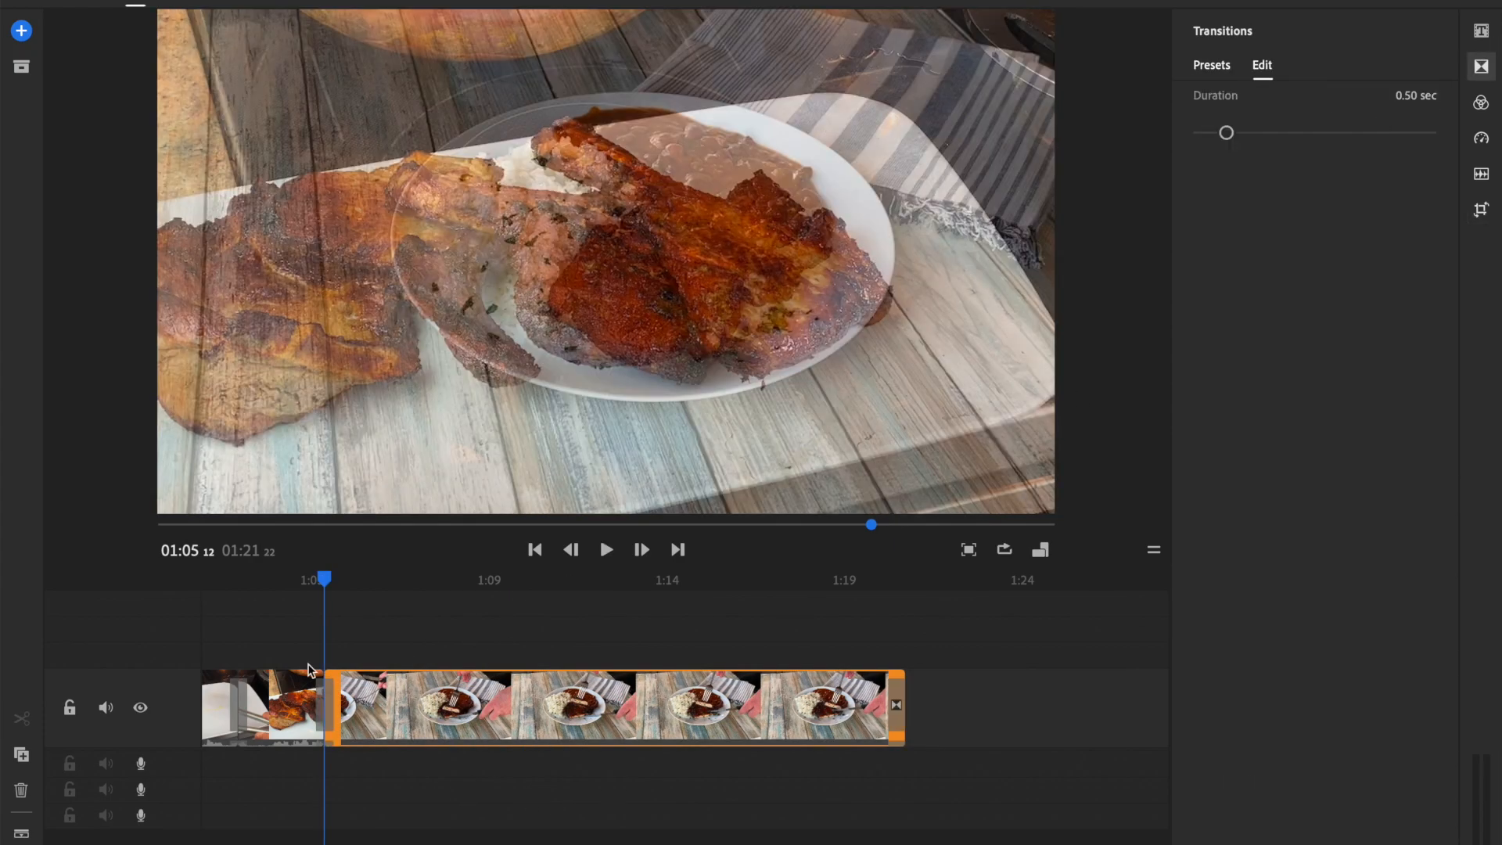
pyautogui.click(418, 613)
pyautogui.moveTo(417, 583); pyautogui.dragTo(306, 585)
pyautogui.press('space')
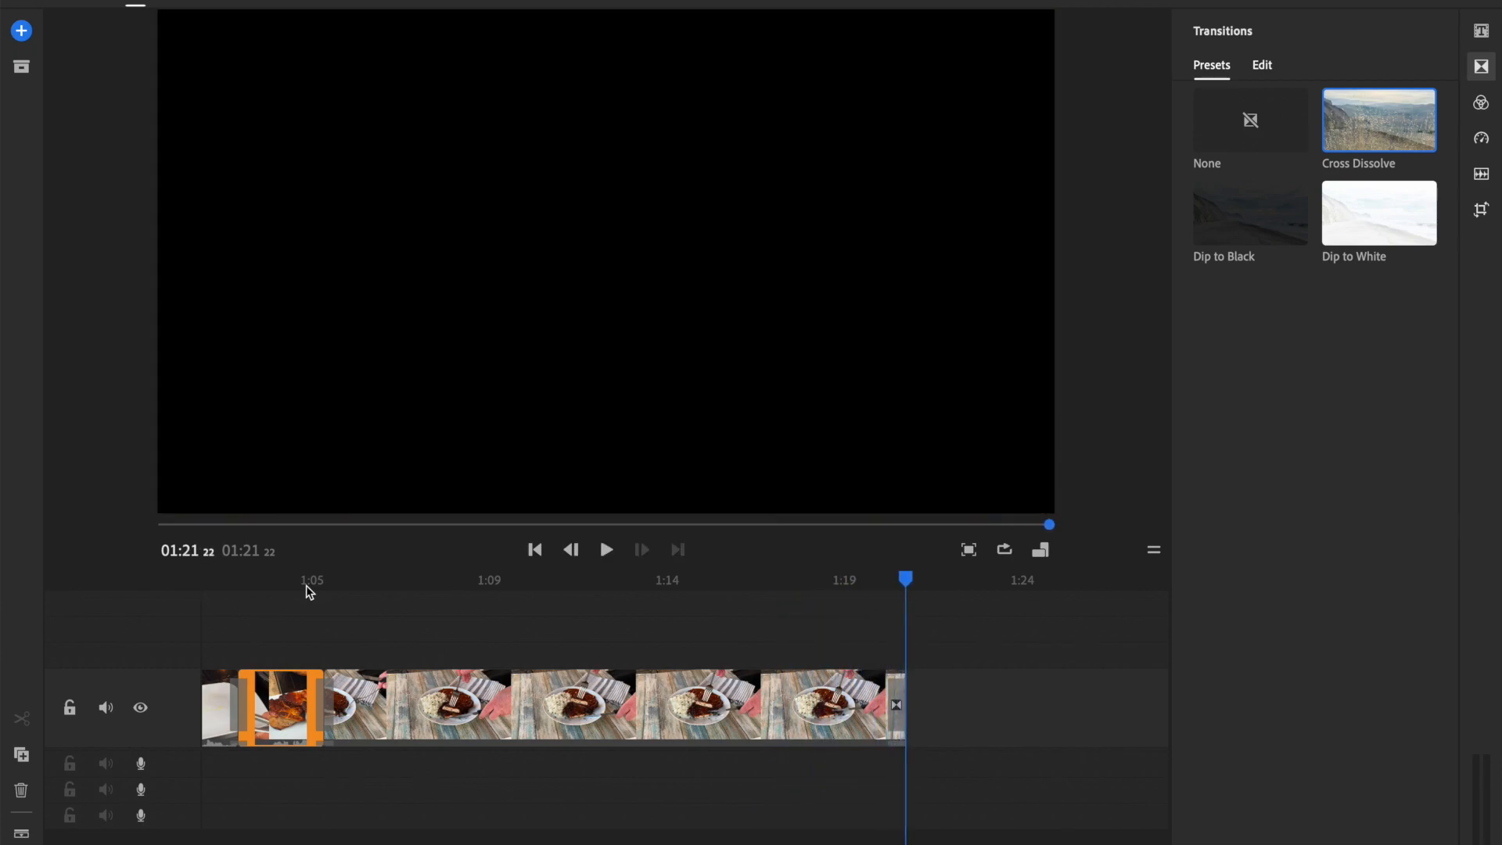
# Remove the dissolve at the end of the dining clip and set the entire clip's speed to 200 %
pyautogui.click(897, 705)
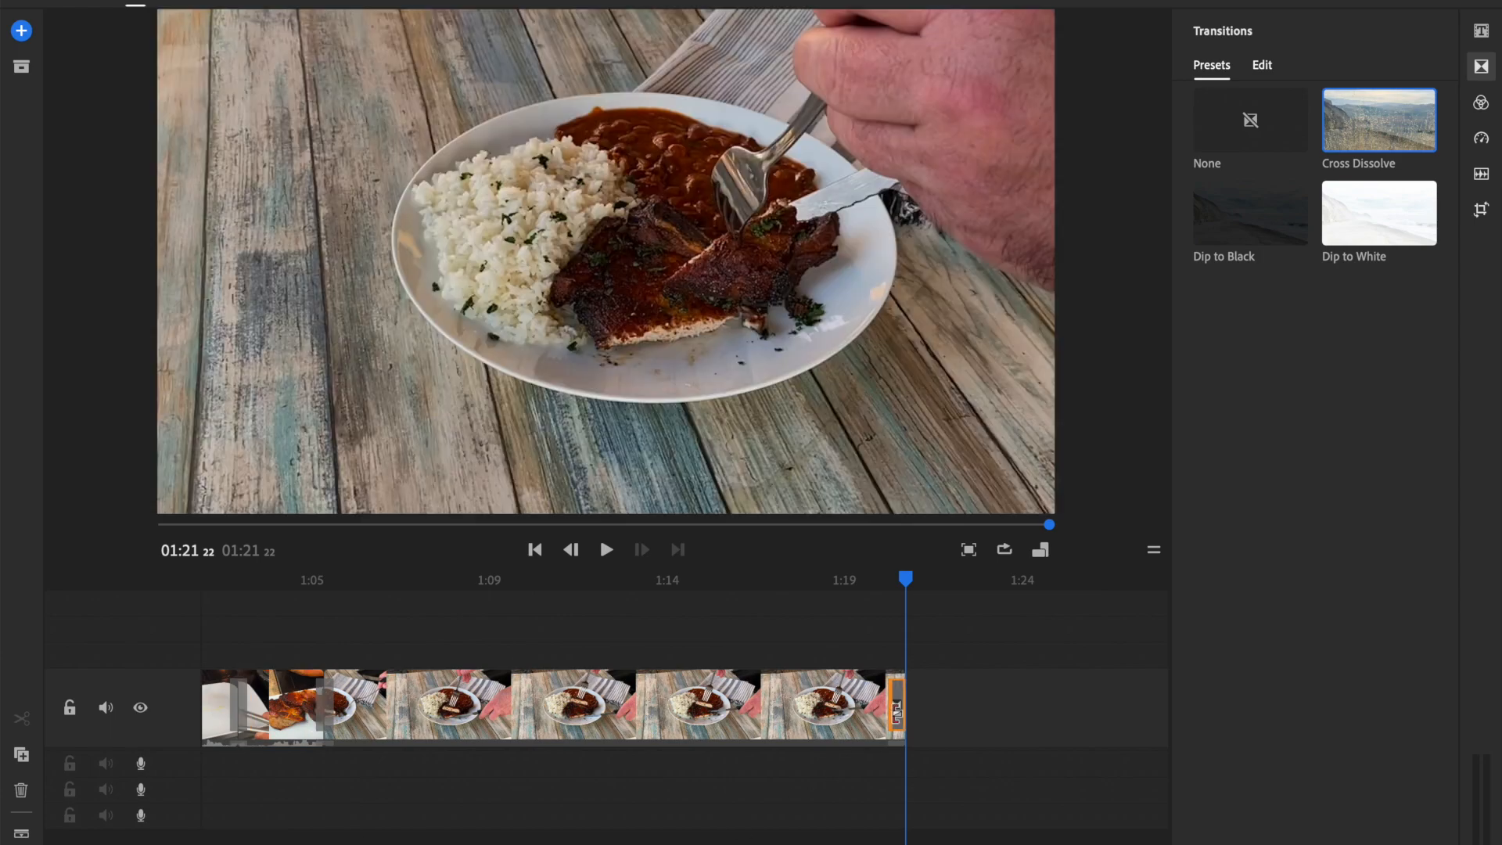
pyautogui.click(891, 706)
pyautogui.click(697, 717)
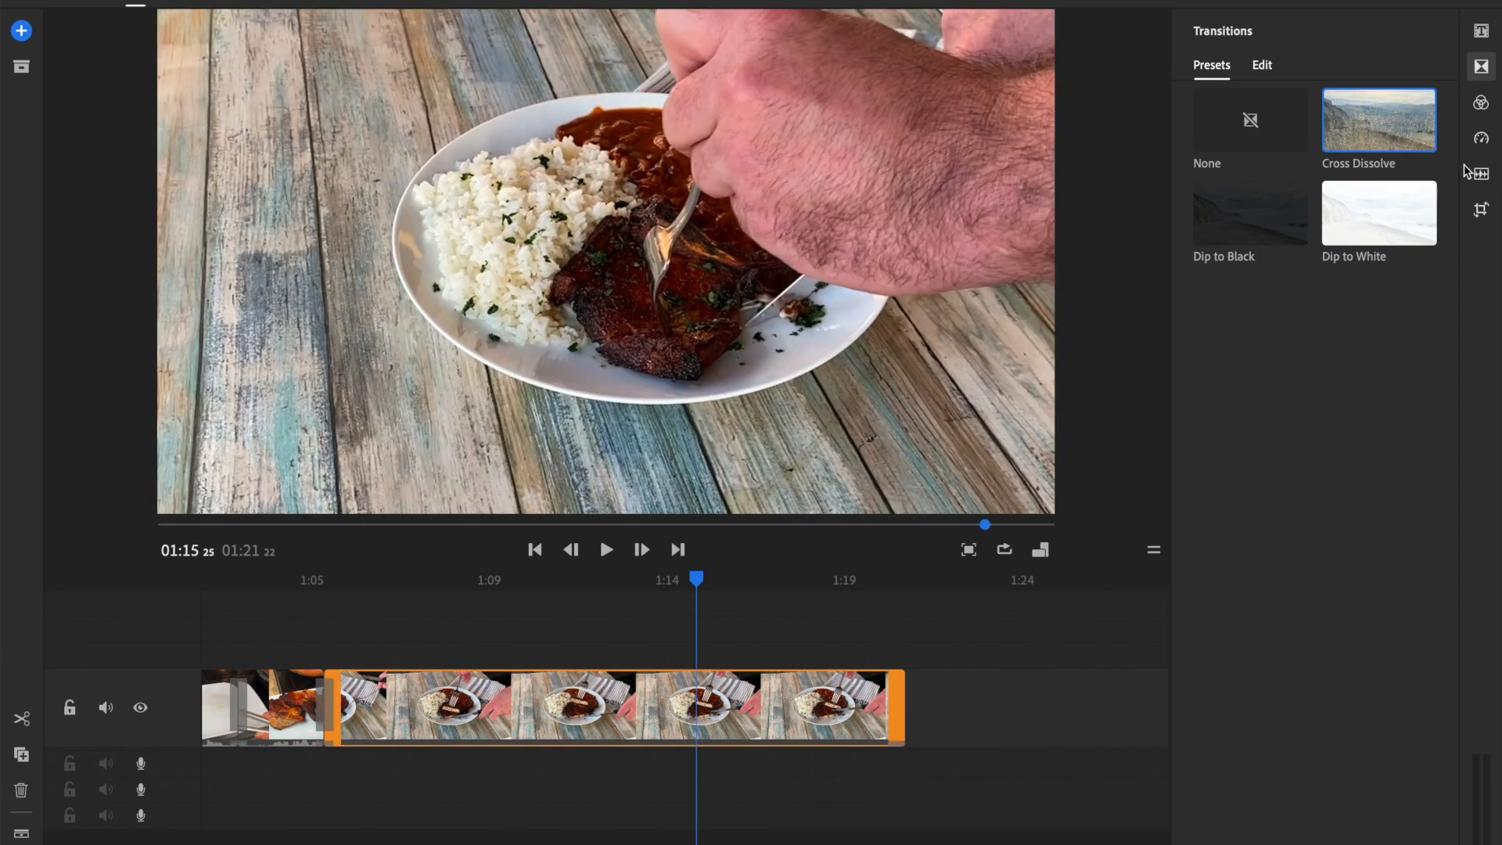
pyautogui.click(1482, 139)
pyautogui.moveTo(1320, 152); pyautogui.dragTo(1348, 150)
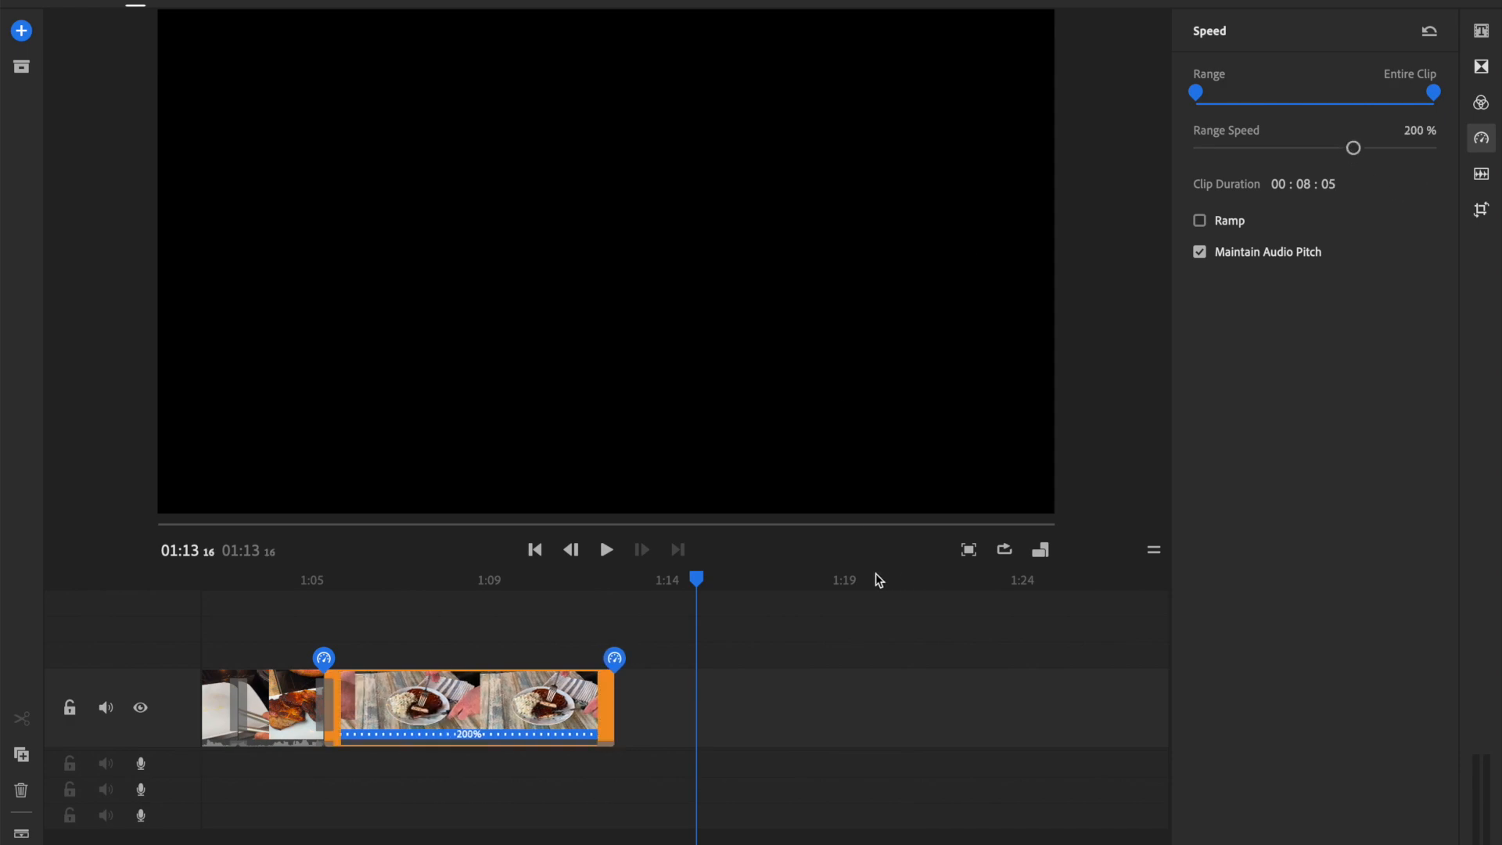
pyautogui.click(1481, 139)
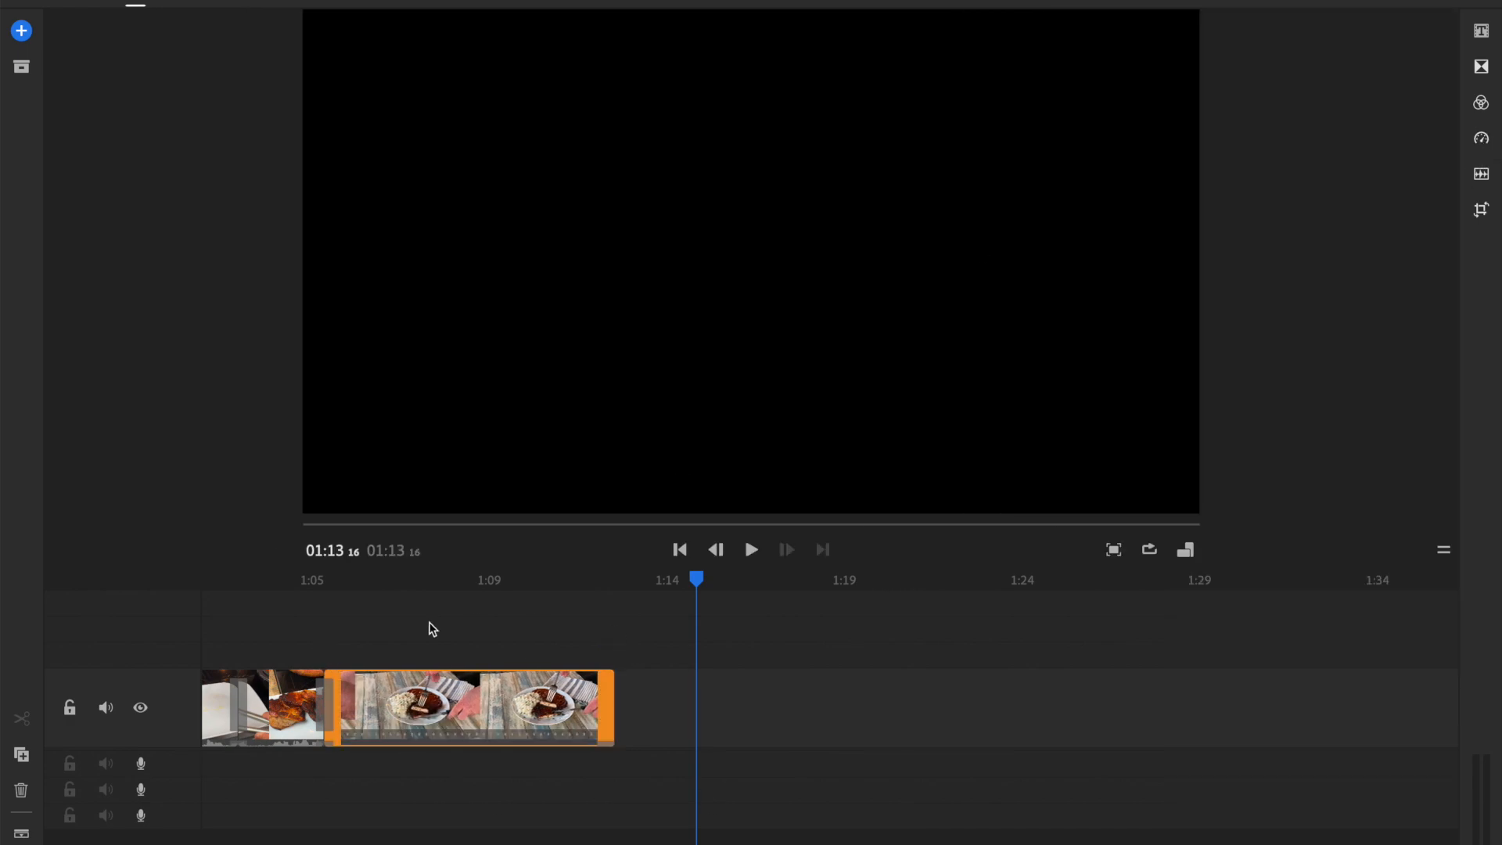
# Play back the sped-up dining clip from just before its opening dissolve and move the playhead to 01:13:05
pyautogui.click(307, 640)
pyautogui.press('space')
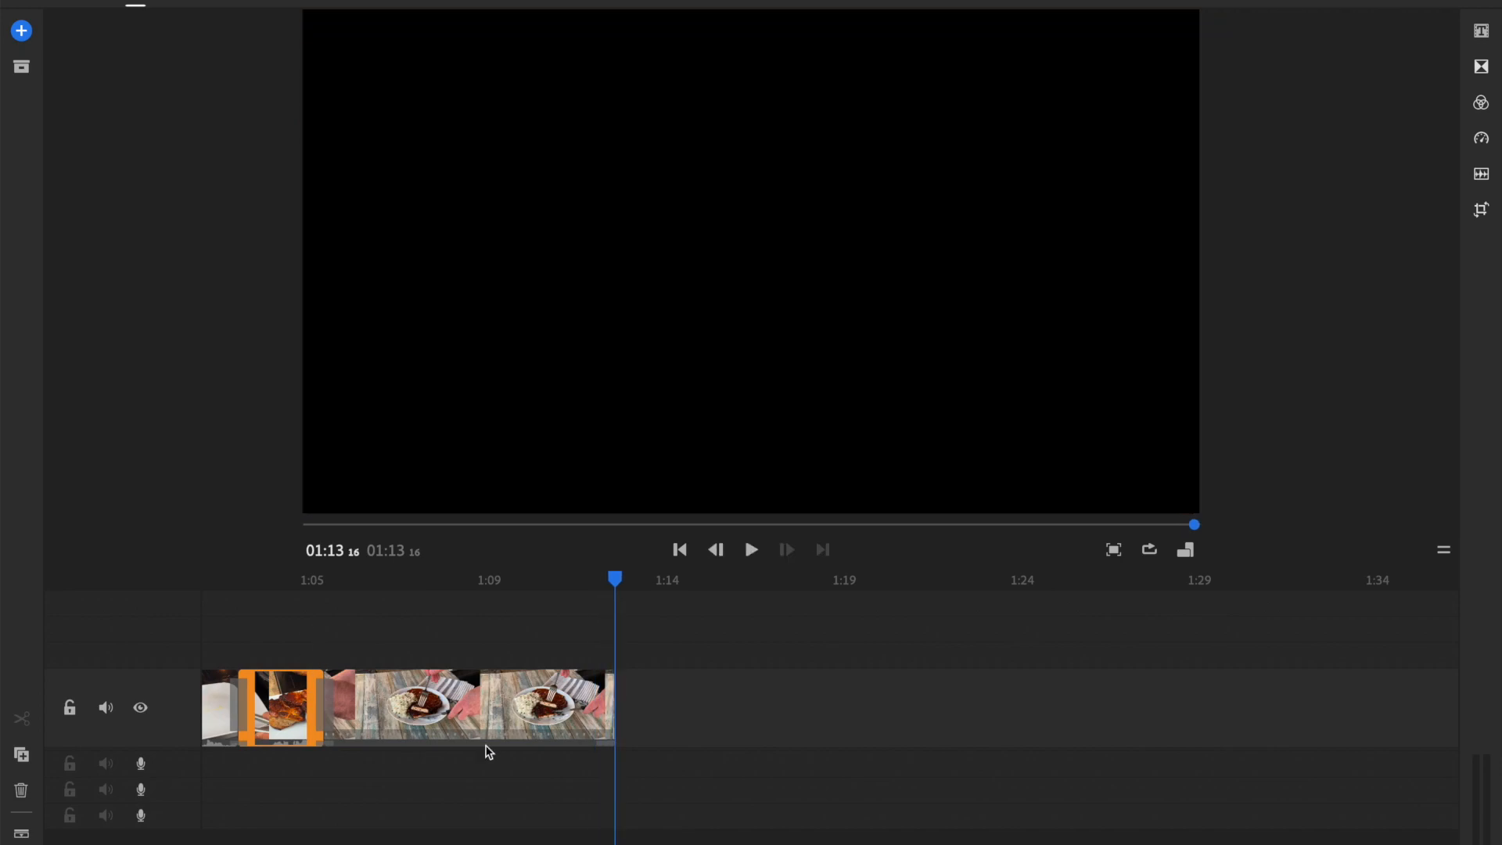
pyautogui.click(576, 679)
pyautogui.moveTo(572, 586)
pyautogui.mouseDown()
pyautogui.moveTo(497, 585)
pyautogui.moveTo(599, 588)
pyautogui.mouseUp()
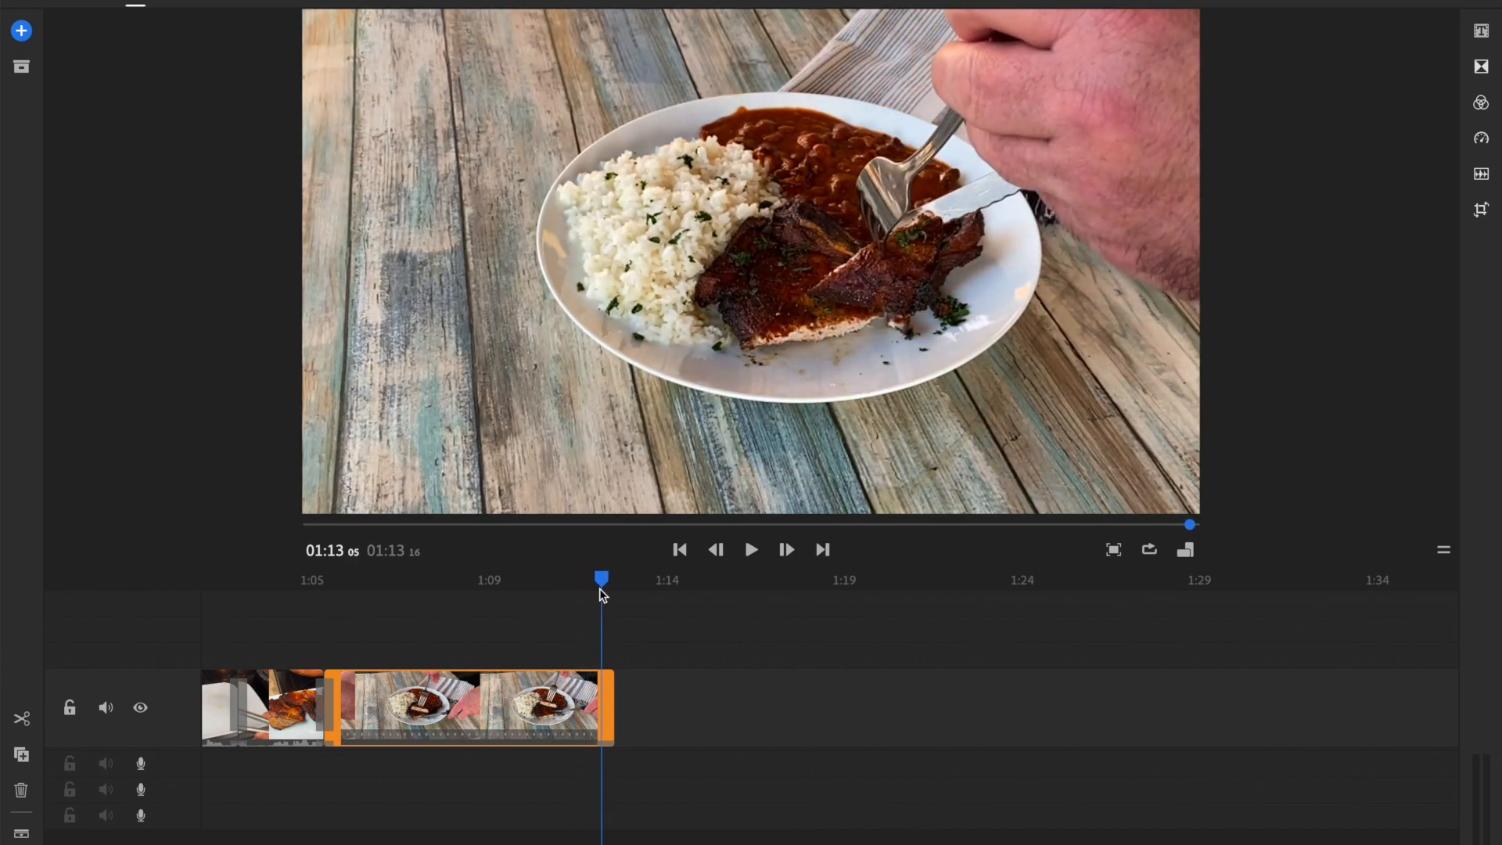
# Split the dining clip at 01:13:05 and delete the short leftover piece at its end
pyautogui.click(21, 720)
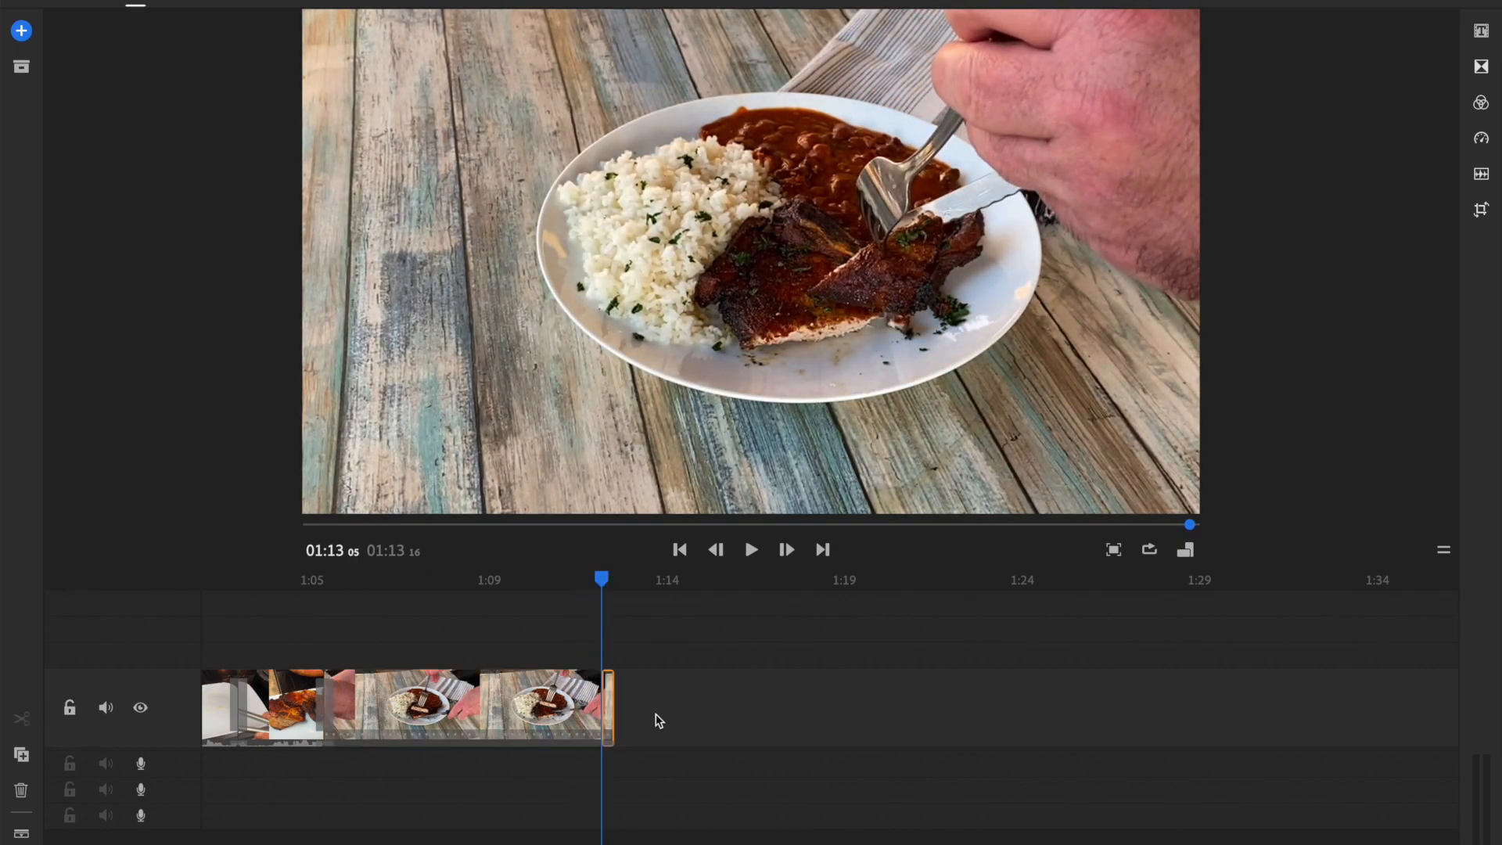
pyautogui.press('Delete')
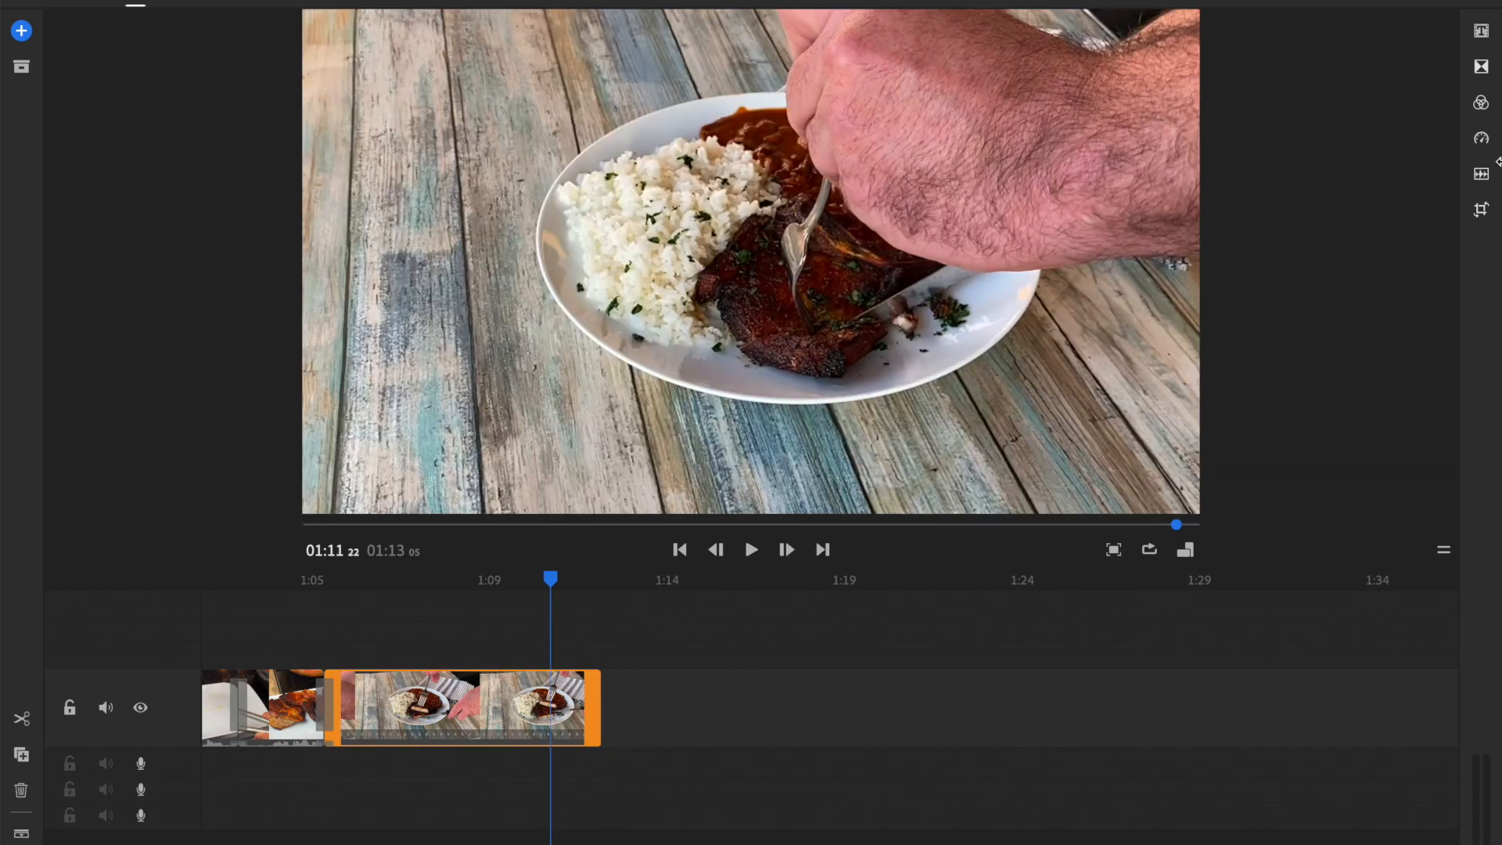
# Set the entire dining clip's speed to 300 % and play it back from around the 1:05 mark
pyautogui.click(1484, 142)
pyautogui.moveTo(1354, 148); pyautogui.dragTo(1371, 148)
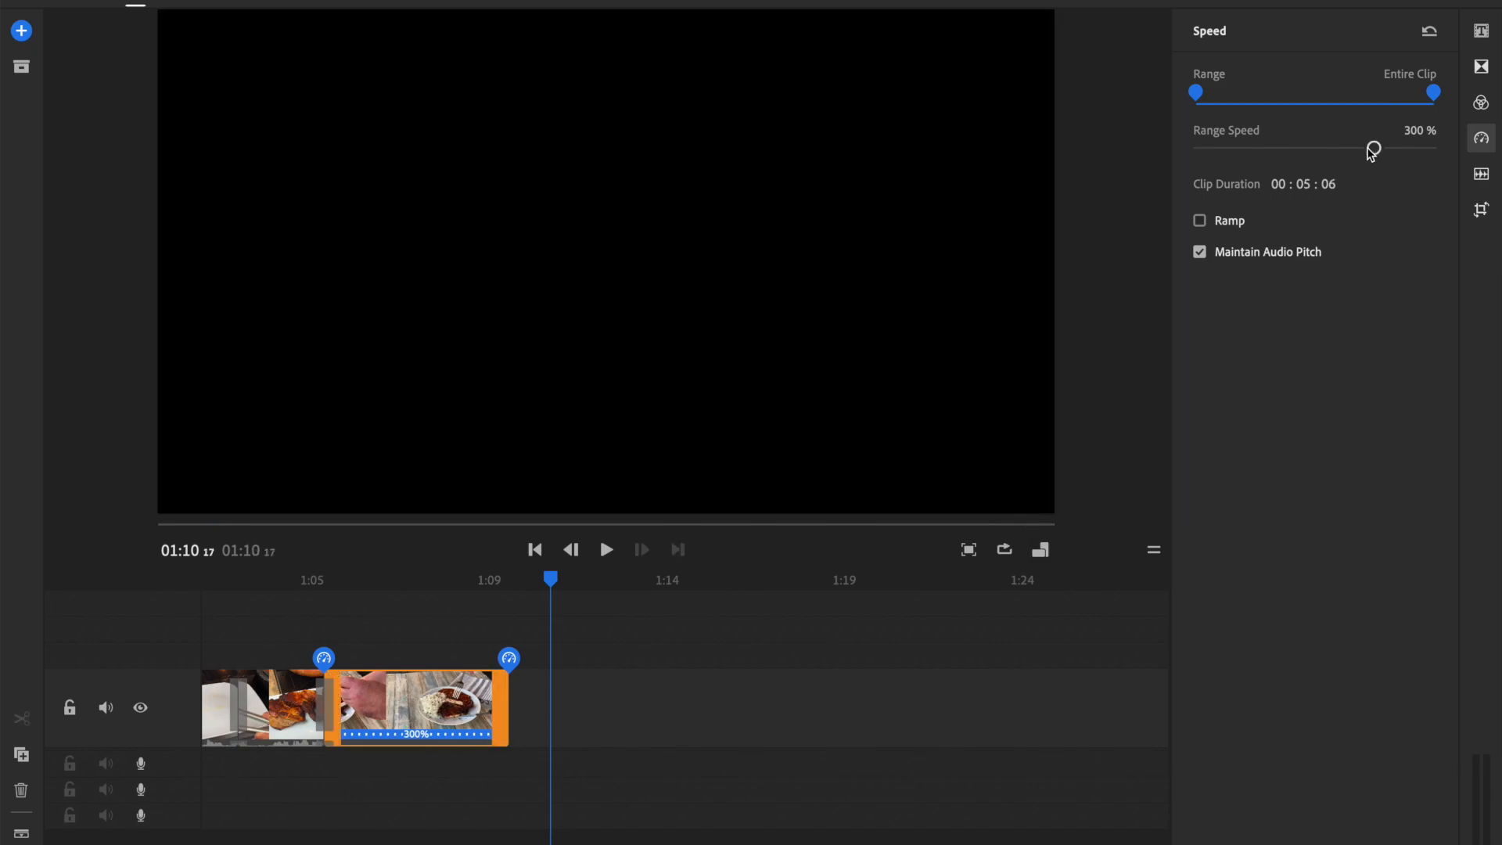
pyautogui.click(1480, 147)
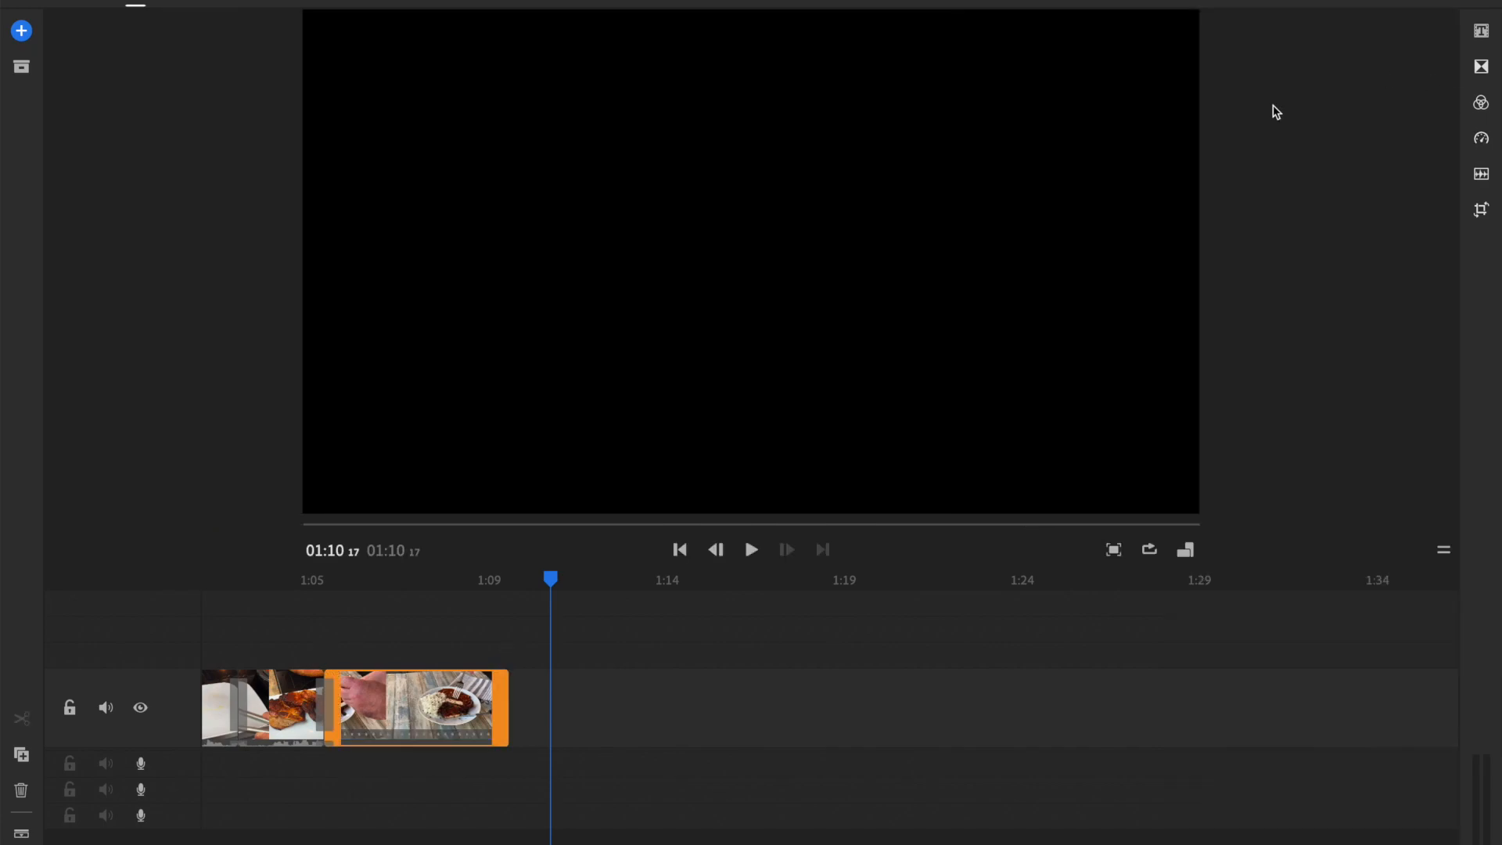
pyautogui.moveTo(552, 578); pyautogui.dragTo(312, 582)
pyautogui.press('space')
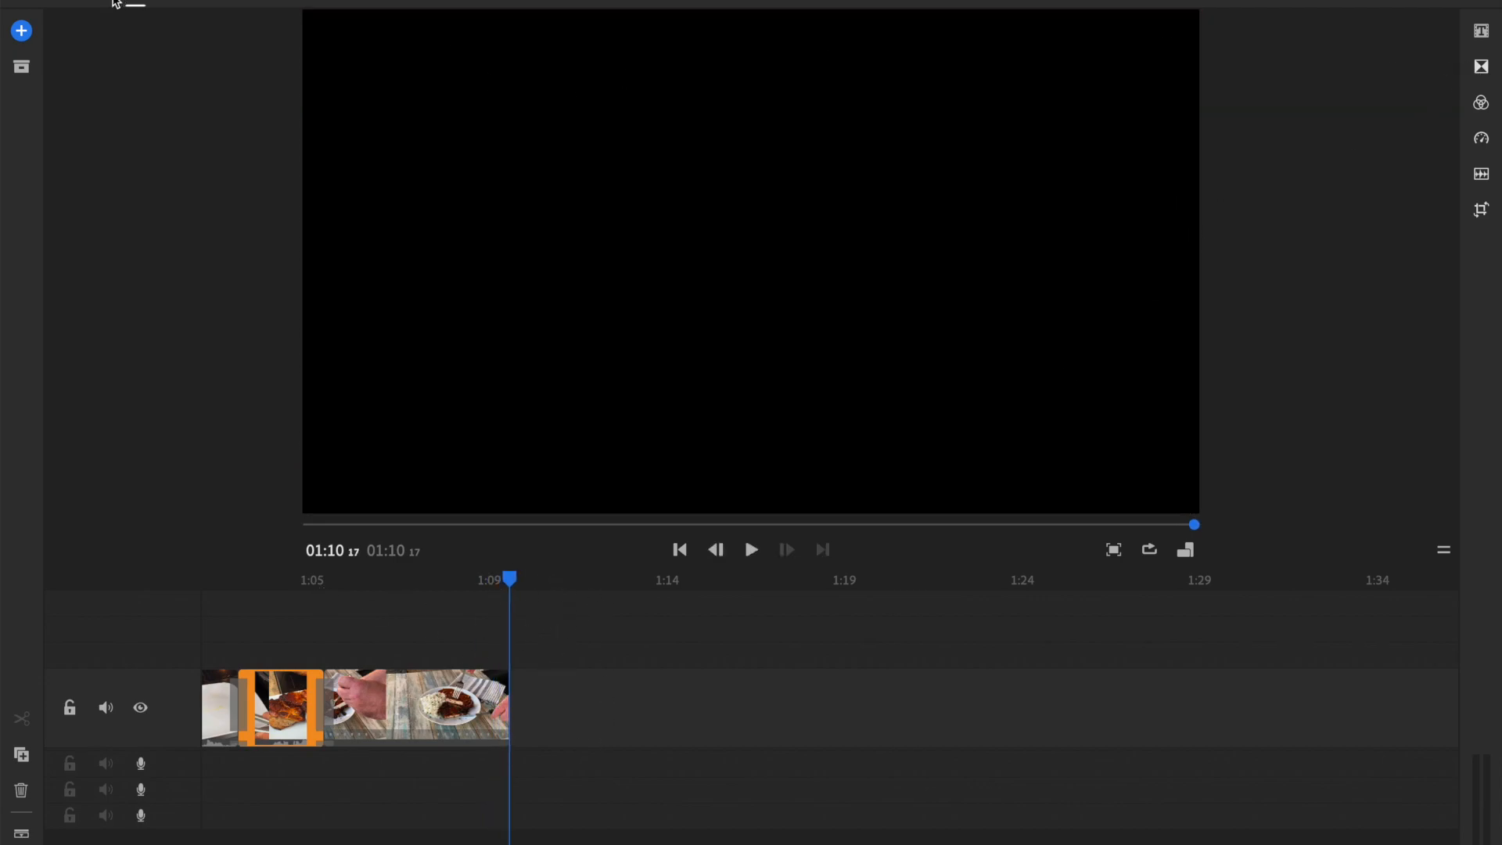
# Add the BT outro video from the Desktop's Belquis Twist folder at the end of the timeline and play back the ending from 01:04:28
pyautogui.click(22, 31)
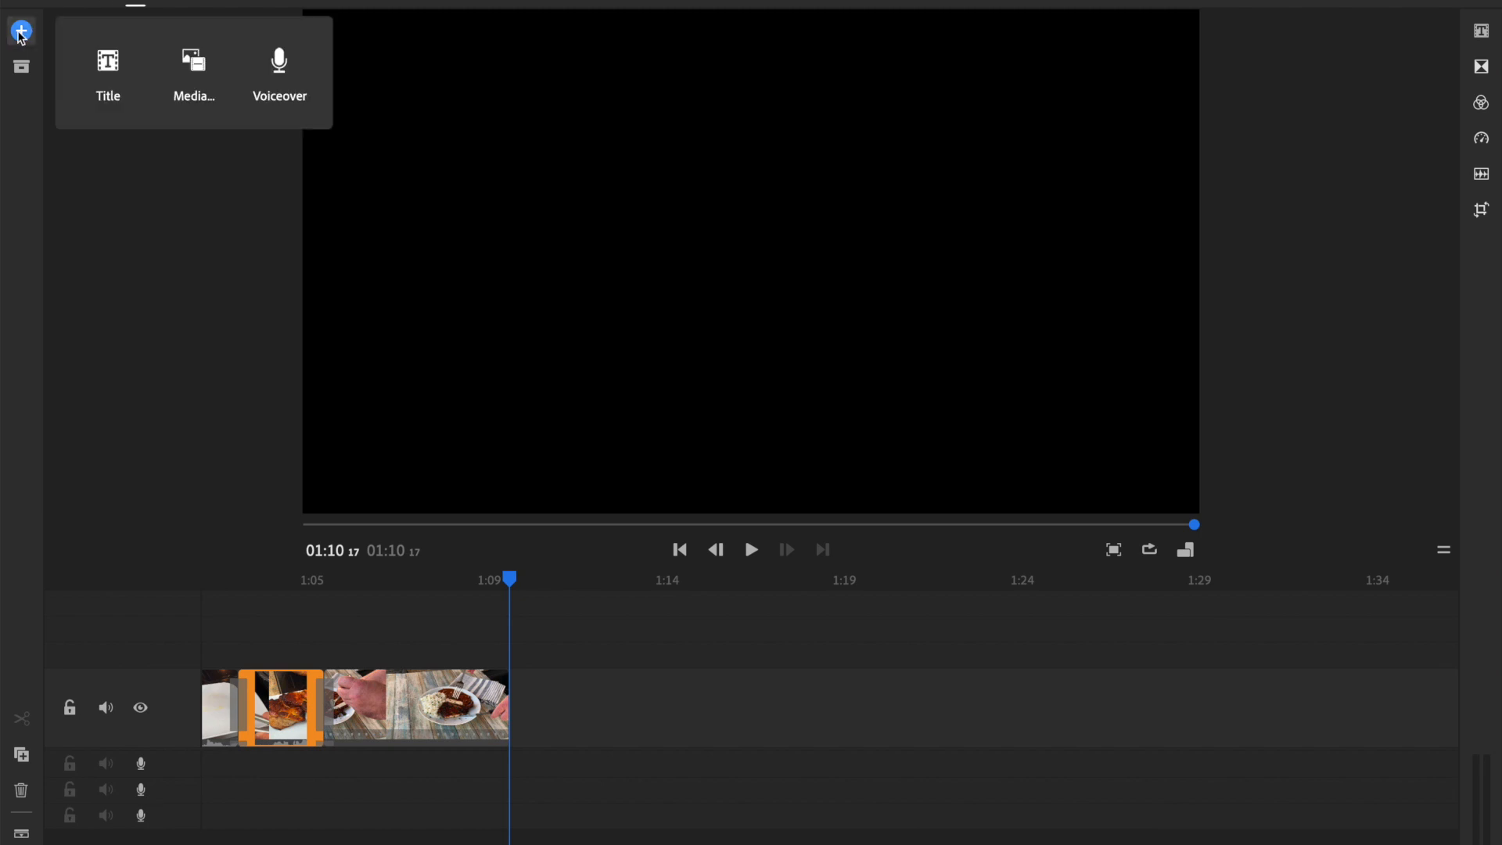
pyautogui.click(201, 78)
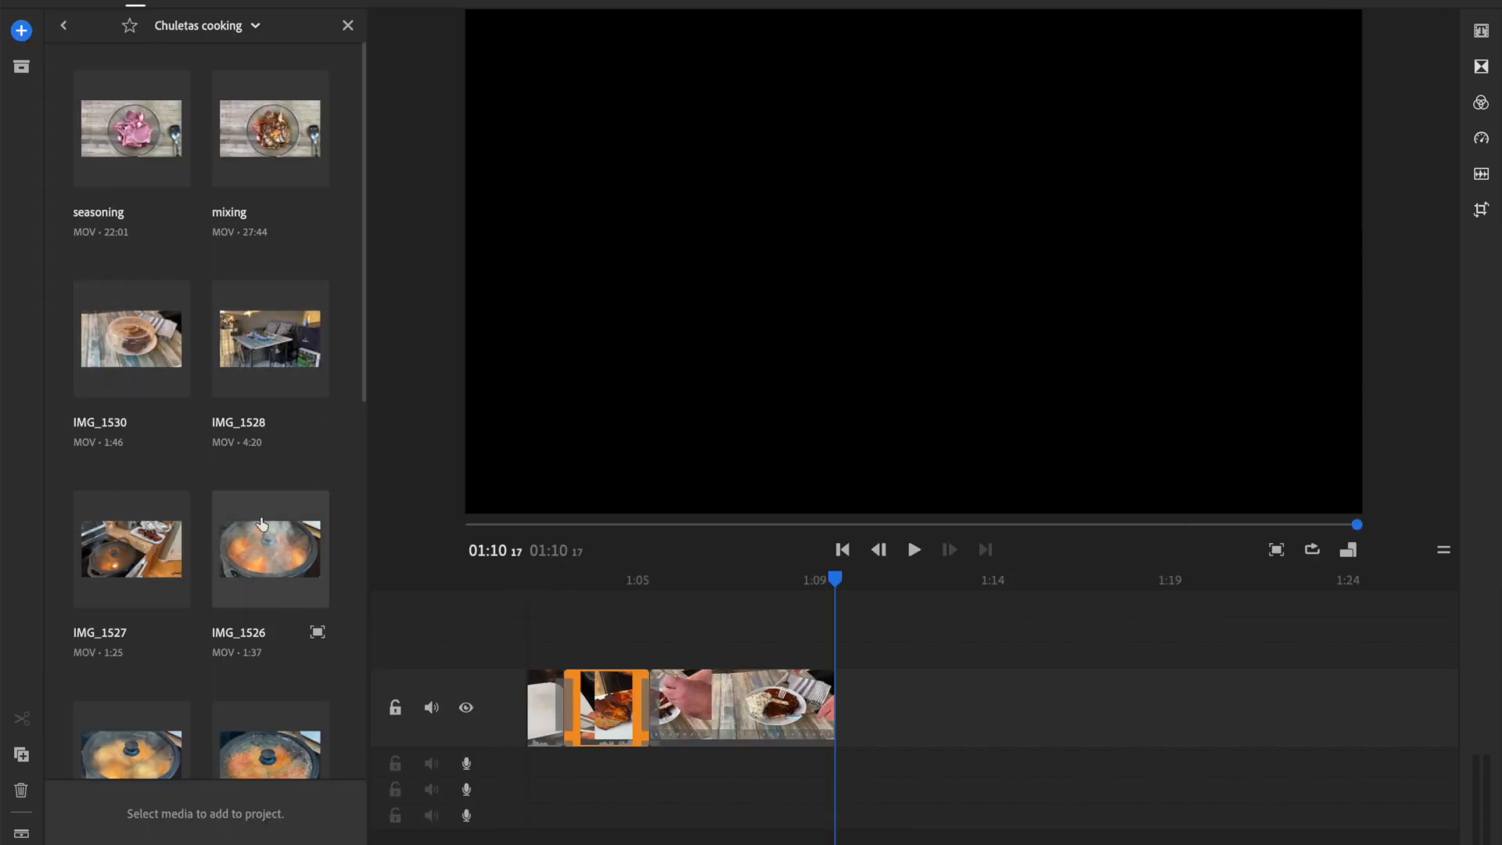
pyautogui.click(64, 26)
pyautogui.scroll(-15, 178, 575)
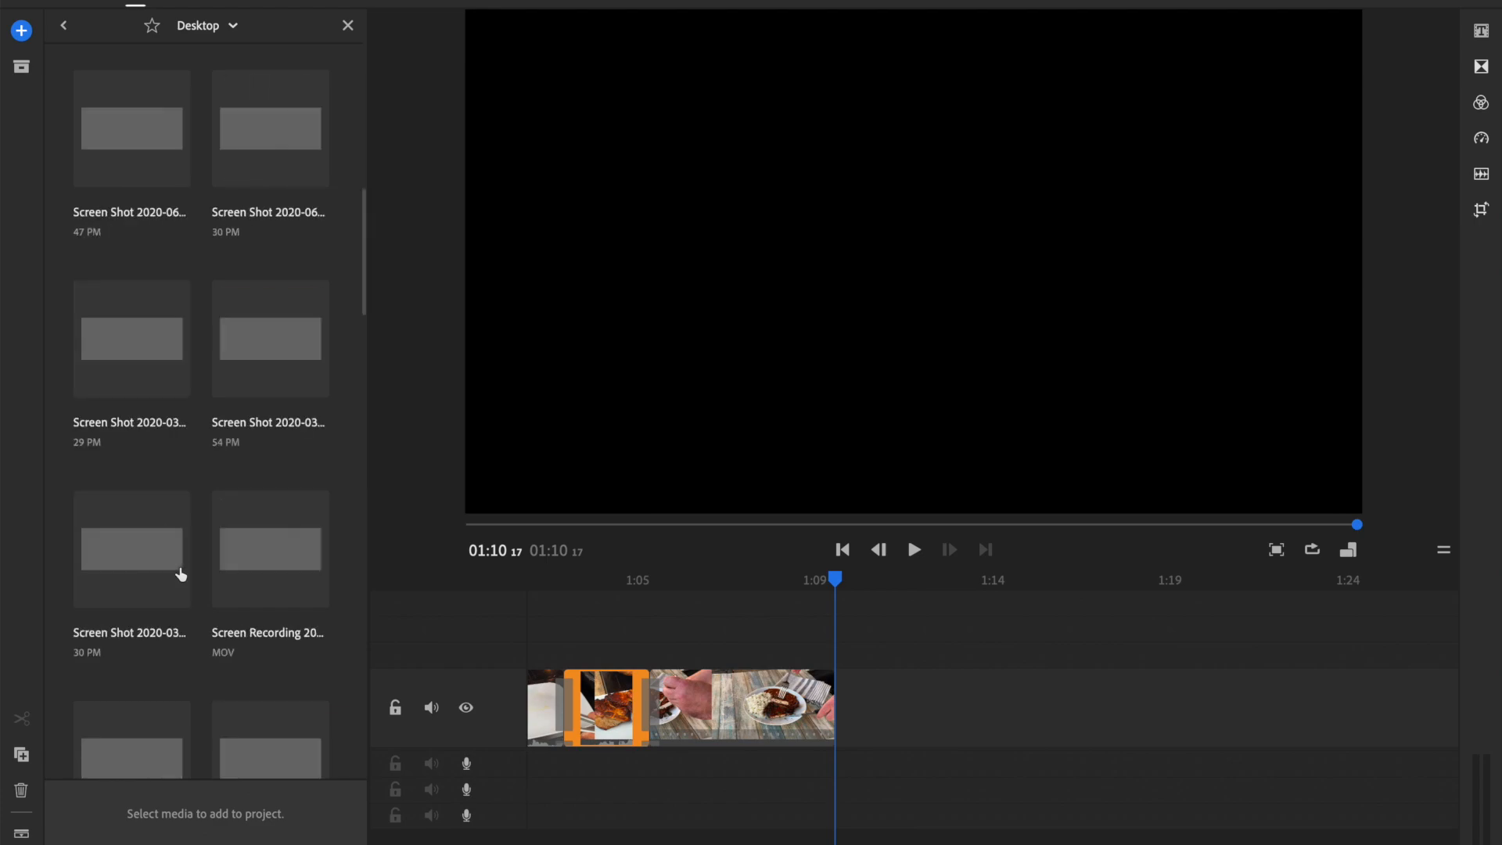
pyautogui.scroll(-5, 181, 575)
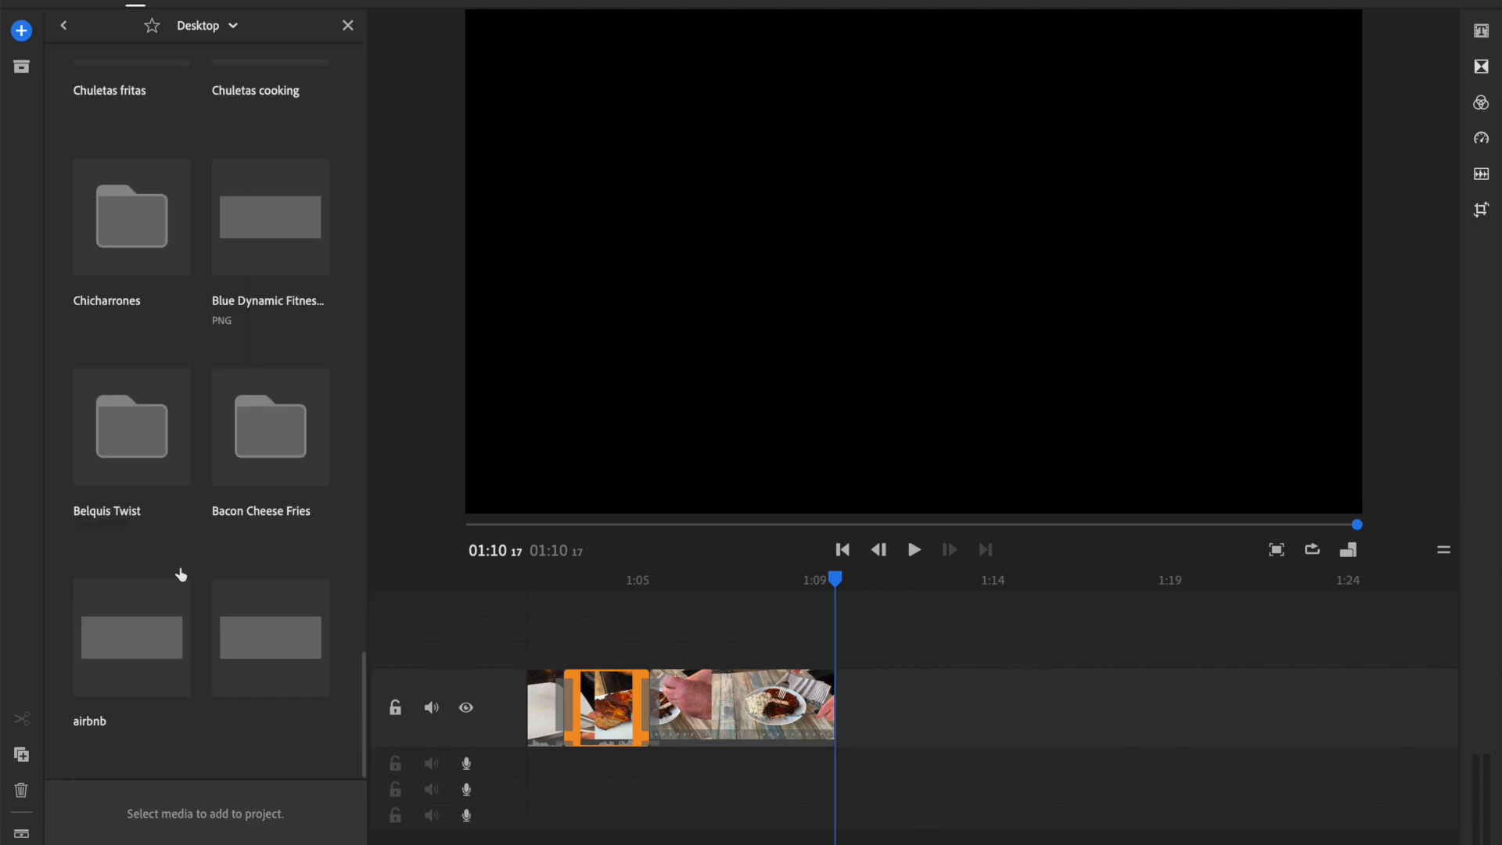
pyautogui.doubleClick(139, 467)
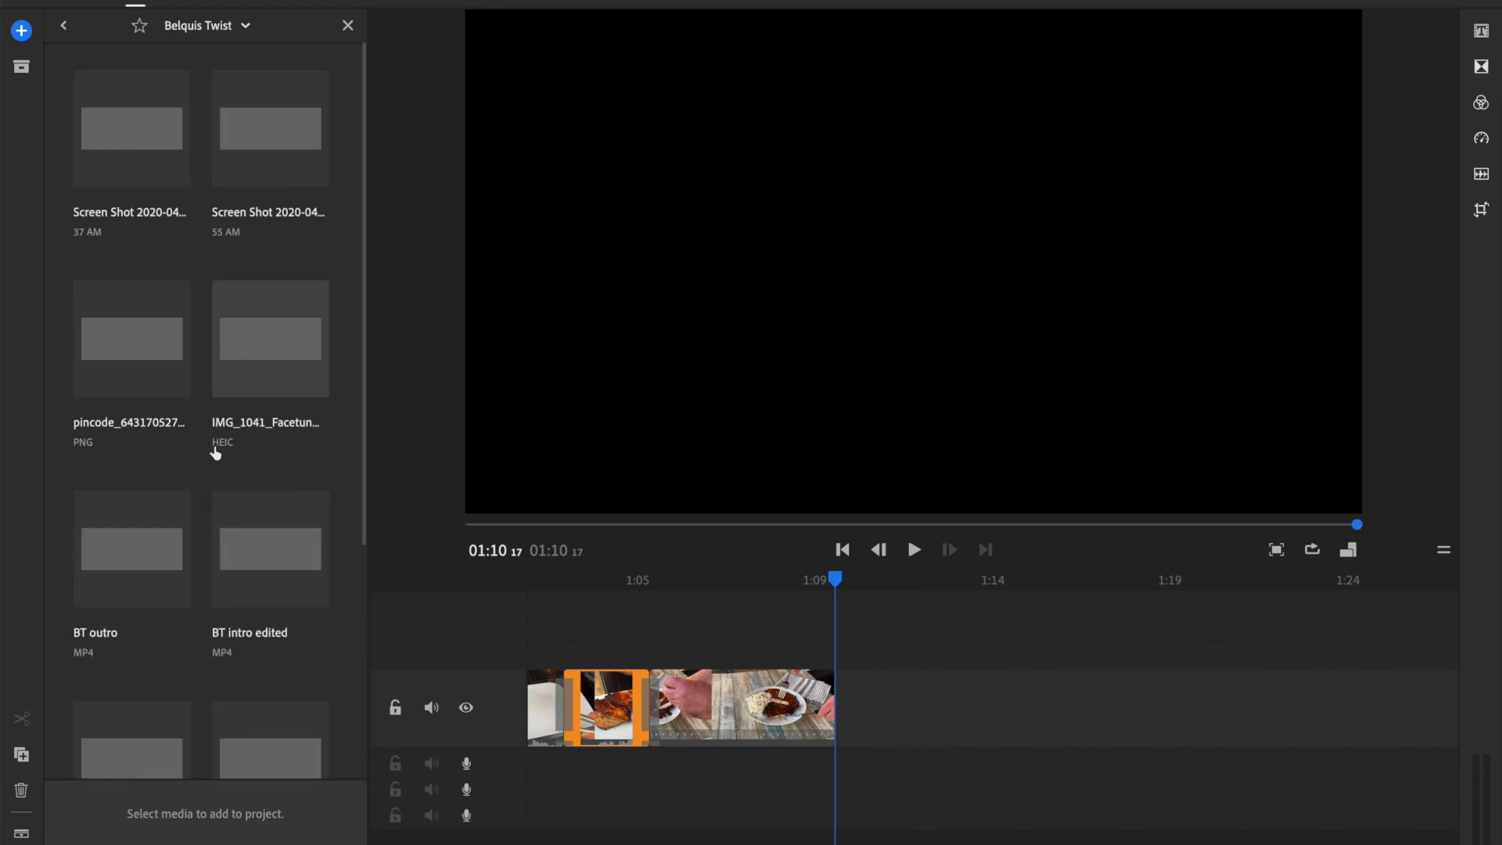
pyautogui.scroll(-5, 215, 493)
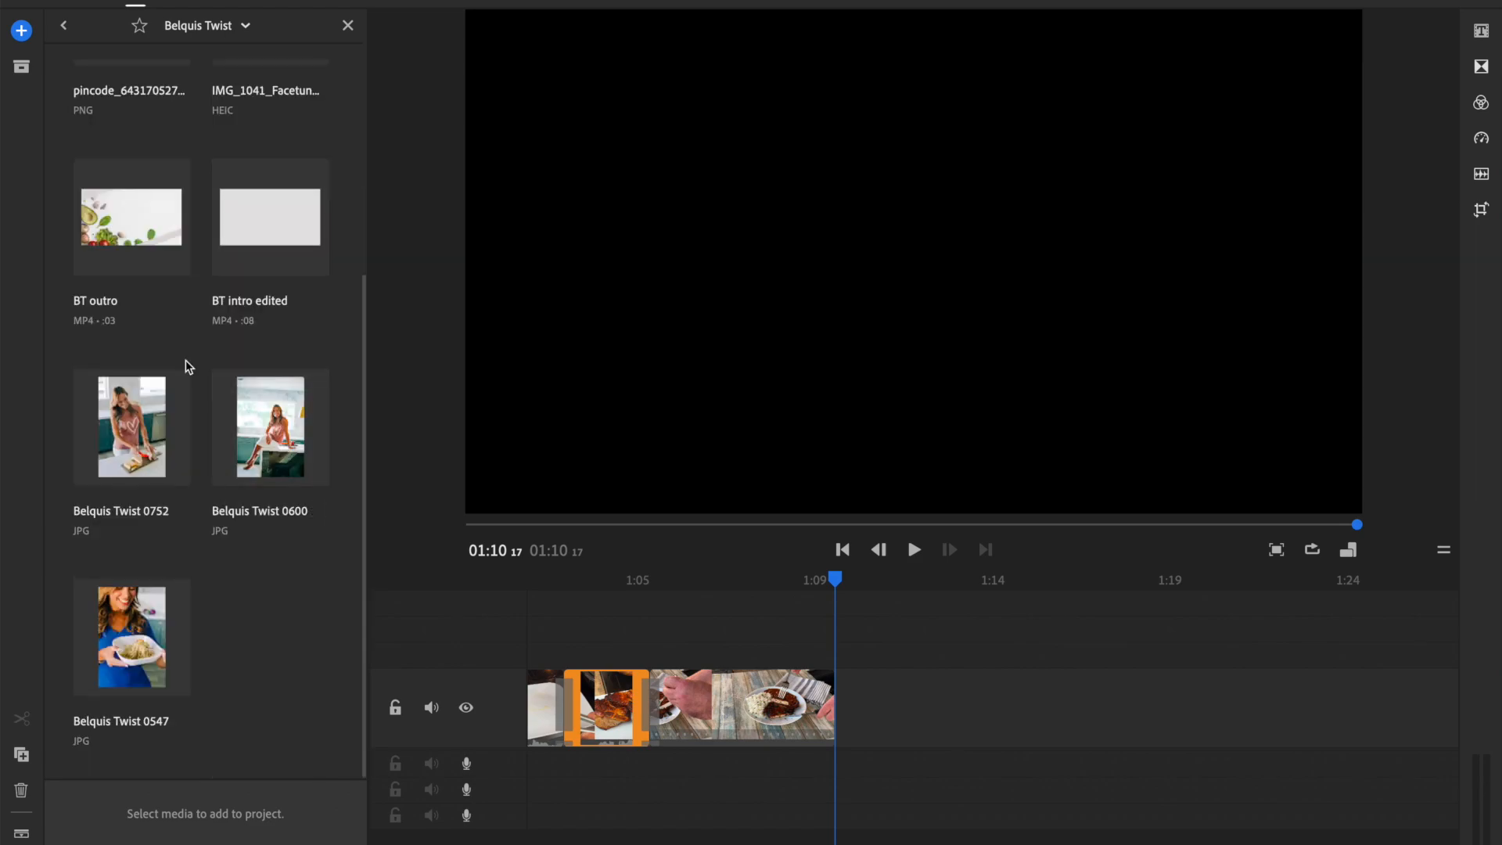
pyautogui.click(101, 243)
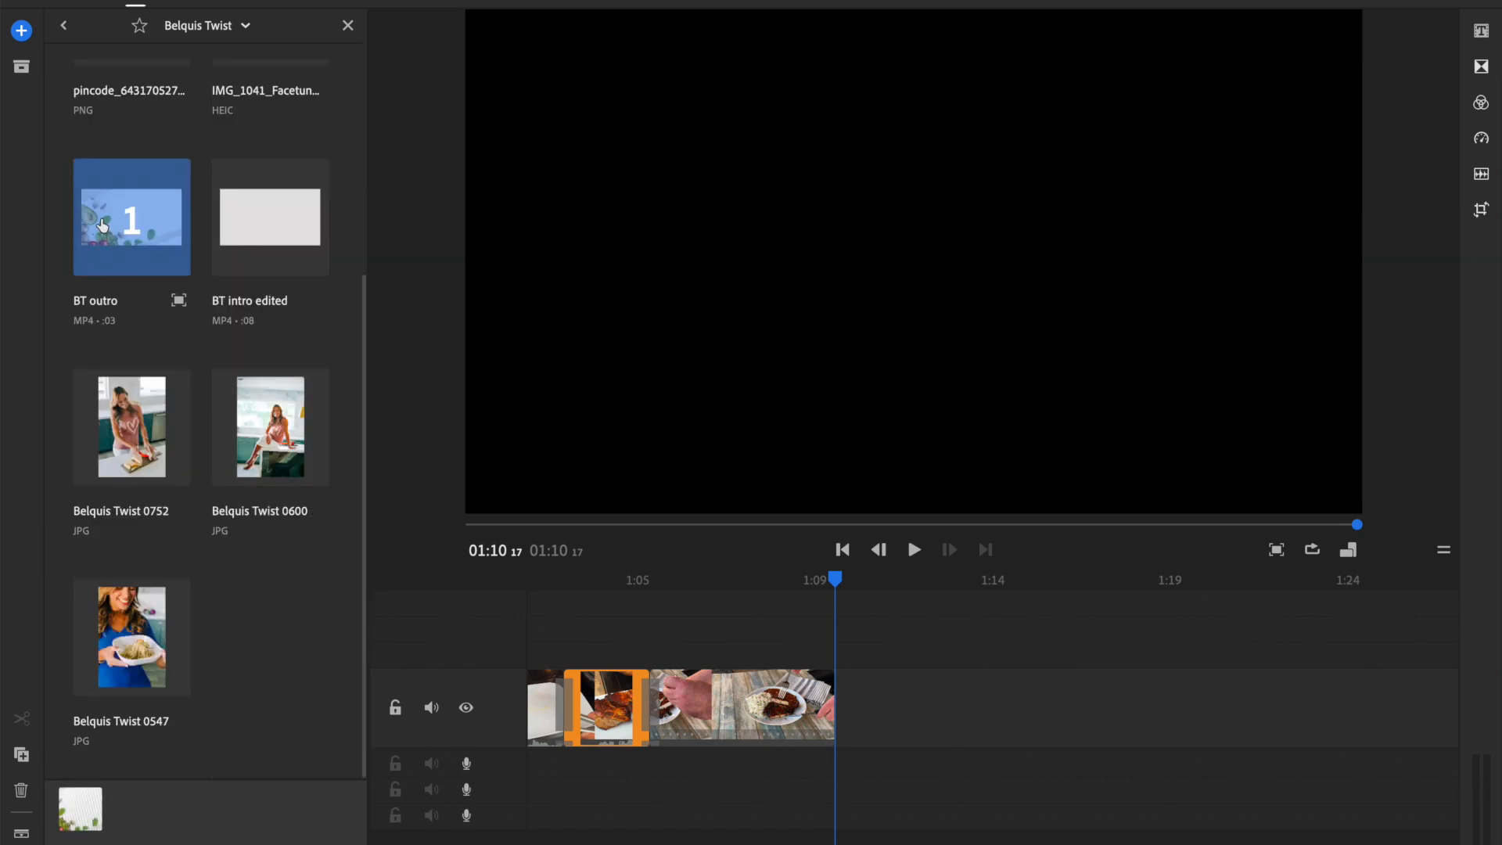
pyautogui.click(327, 842)
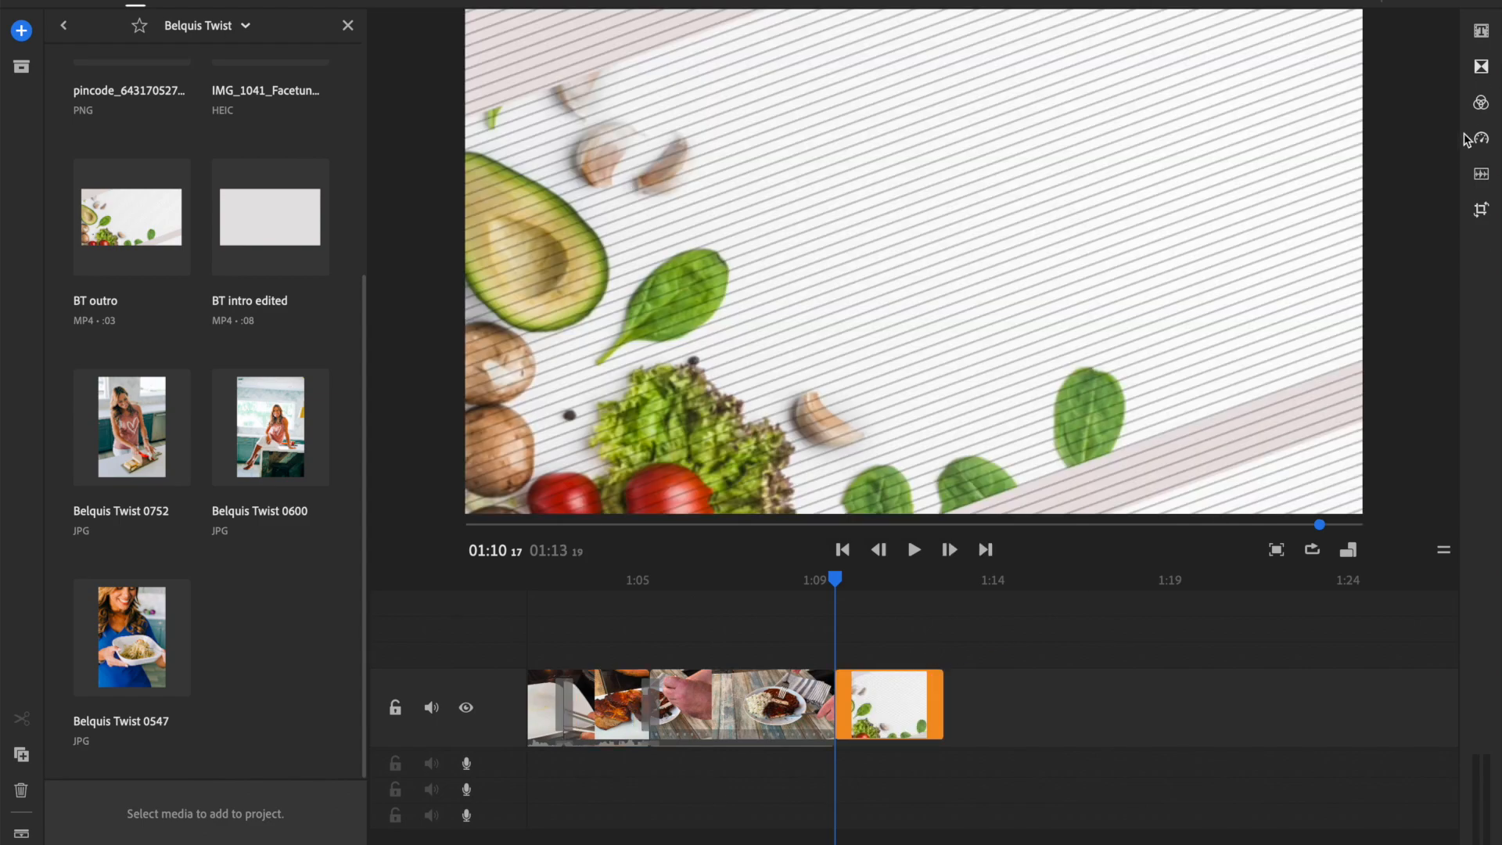
pyautogui.moveTo(837, 583); pyautogui.dragTo(637, 586)
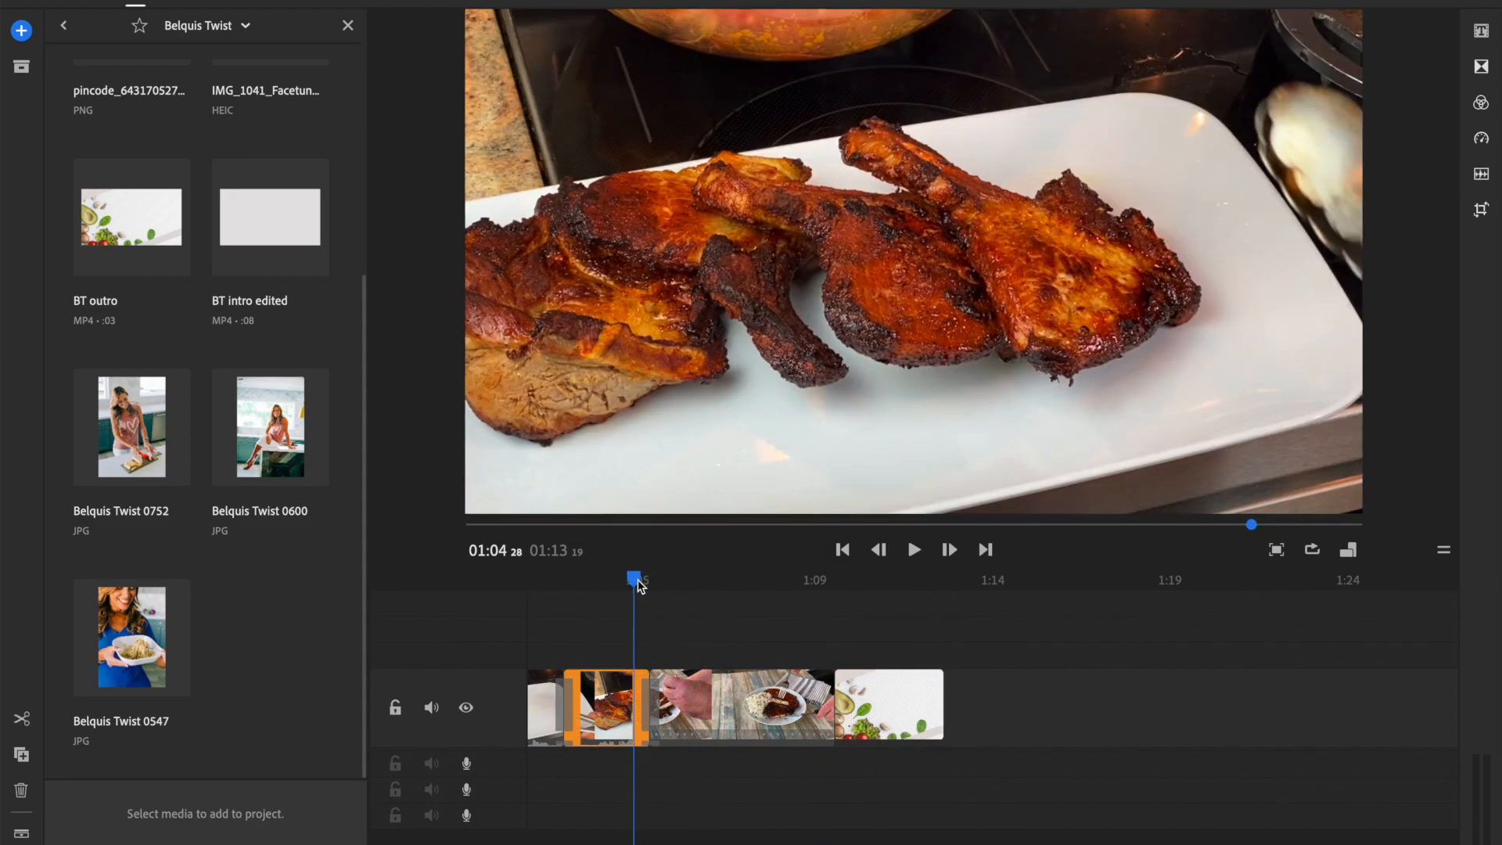
pyautogui.press('space')
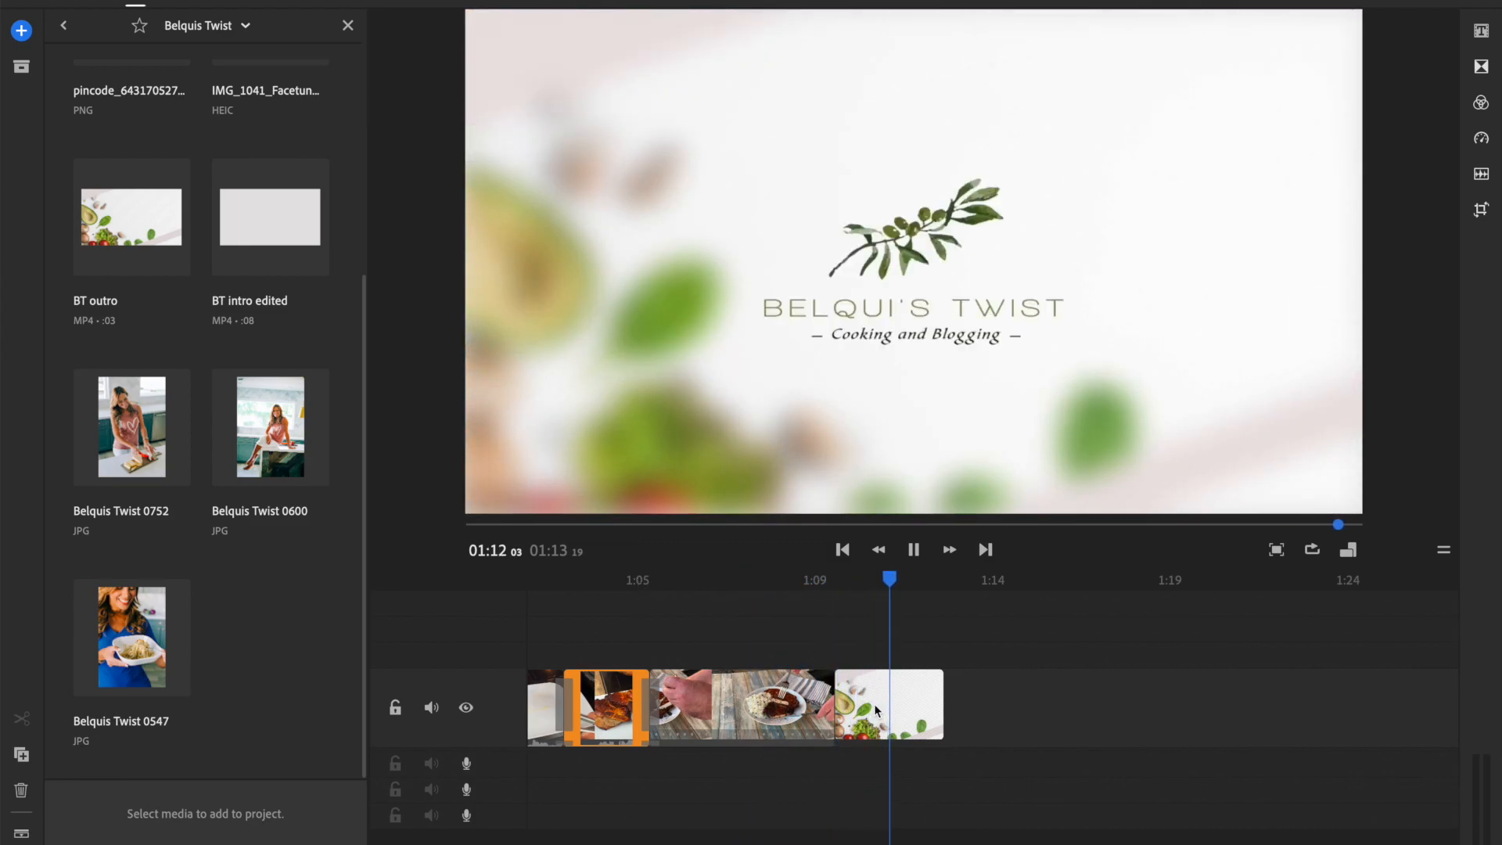
# Add a Cross Dissolve at the cut between the dining clip and the BT outro and play the transition through
pyautogui.click(875, 711)
pyautogui.moveTo(882, 583); pyautogui.dragTo(837, 583)
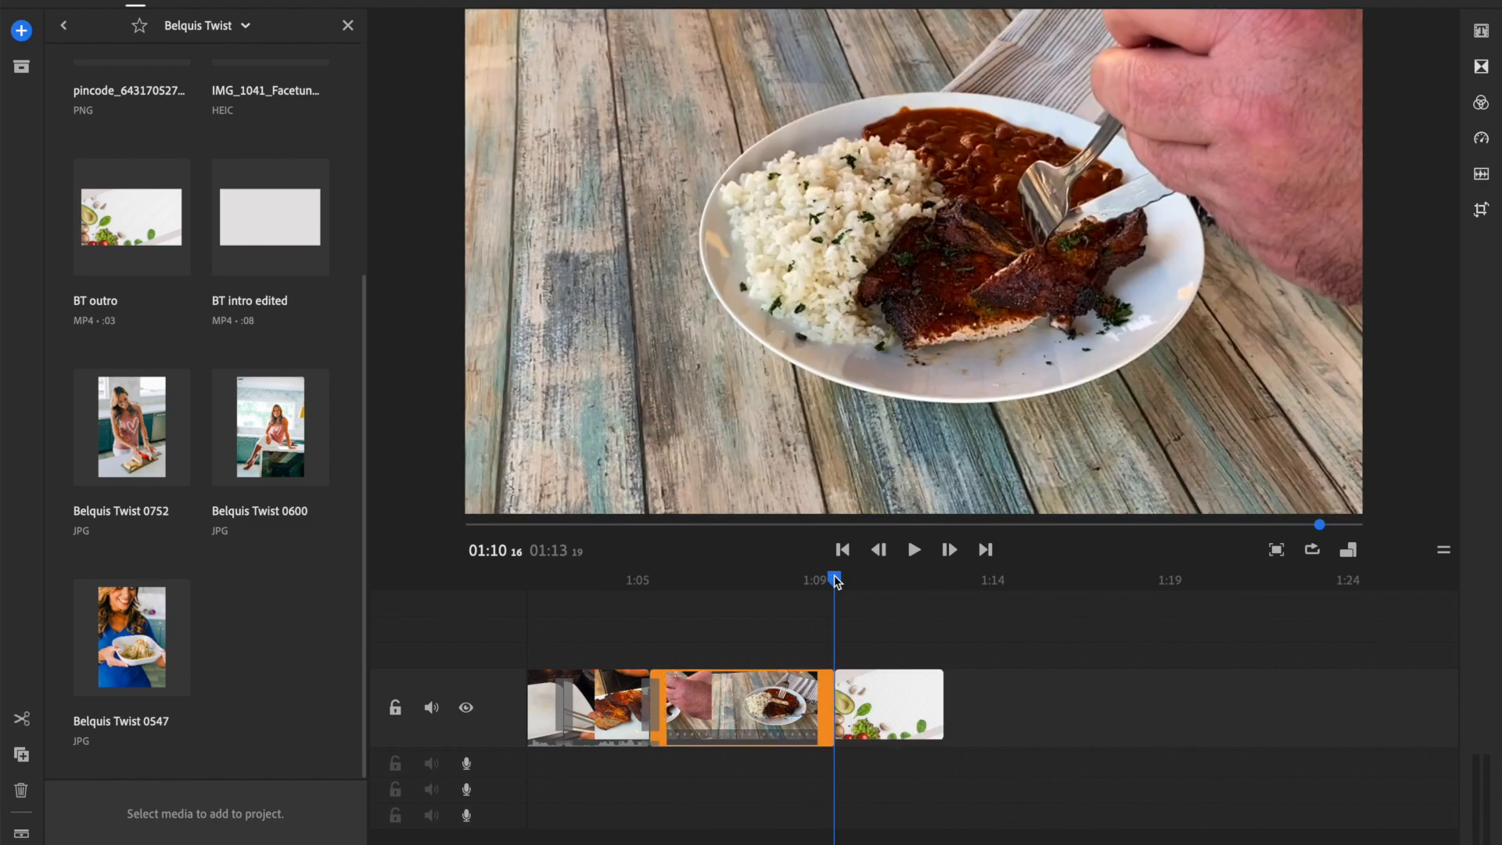
pyautogui.click(1481, 68)
pyautogui.click(1378, 134)
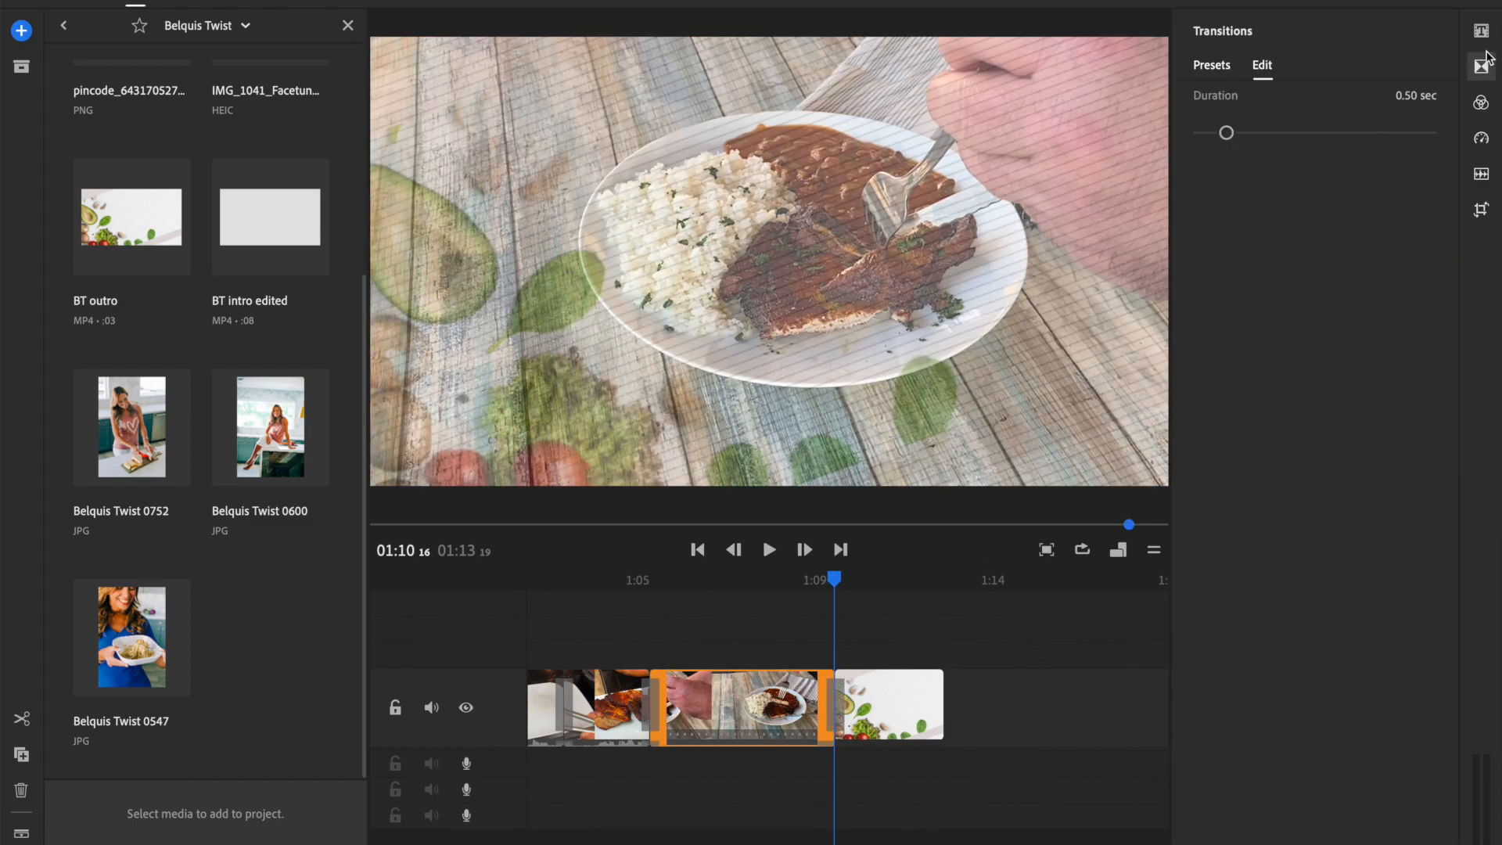
pyautogui.click(1484, 64)
pyautogui.moveTo(836, 580); pyautogui.dragTo(796, 580)
pyautogui.press('space')
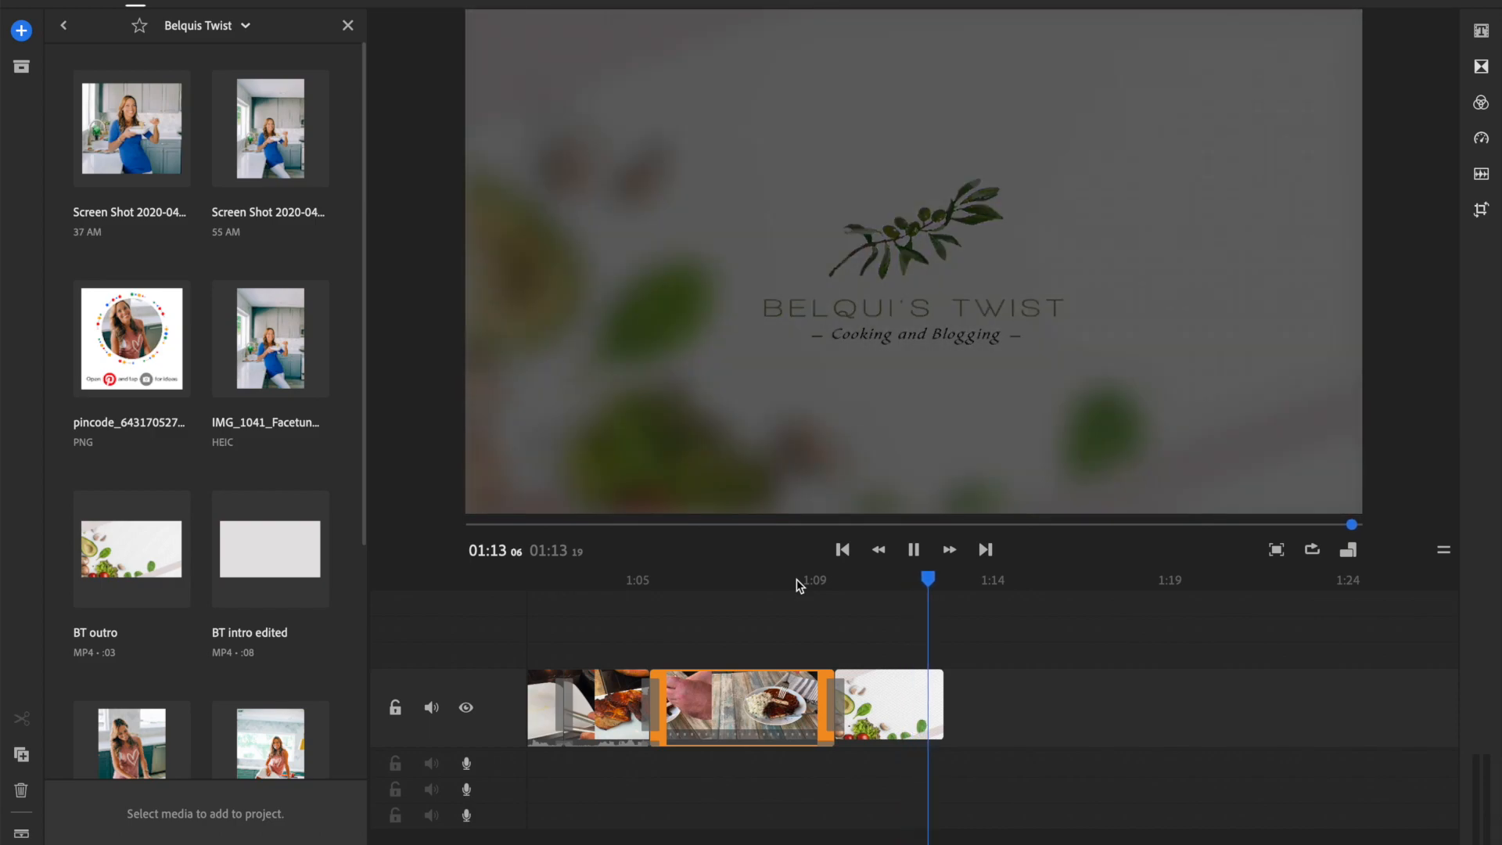
# Close the media browser and duplicate the sped-up dining clip
pyautogui.hscroll(-3, 781, 686)
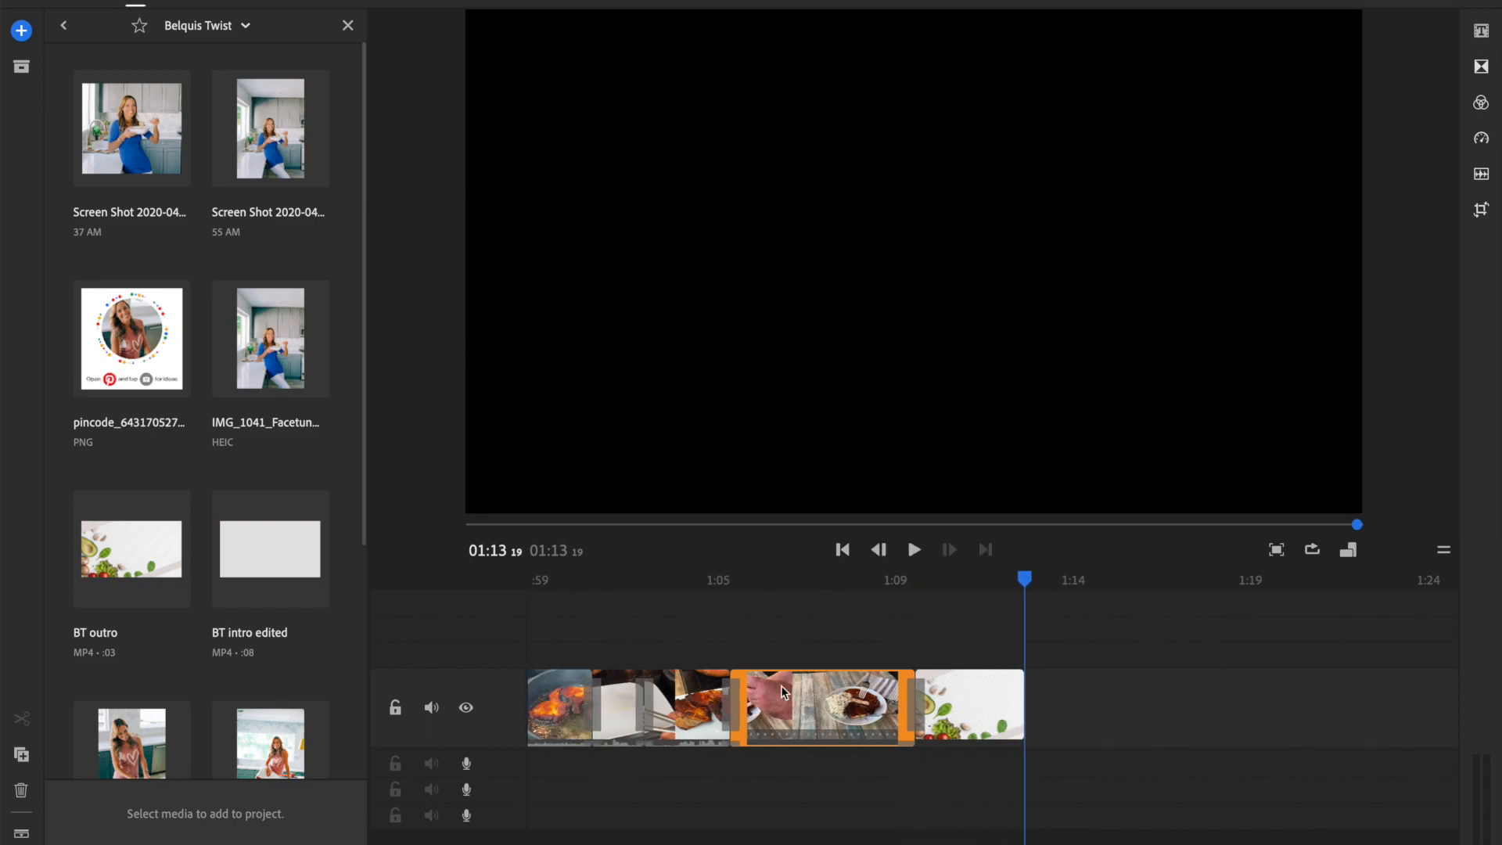
pyautogui.click(844, 710)
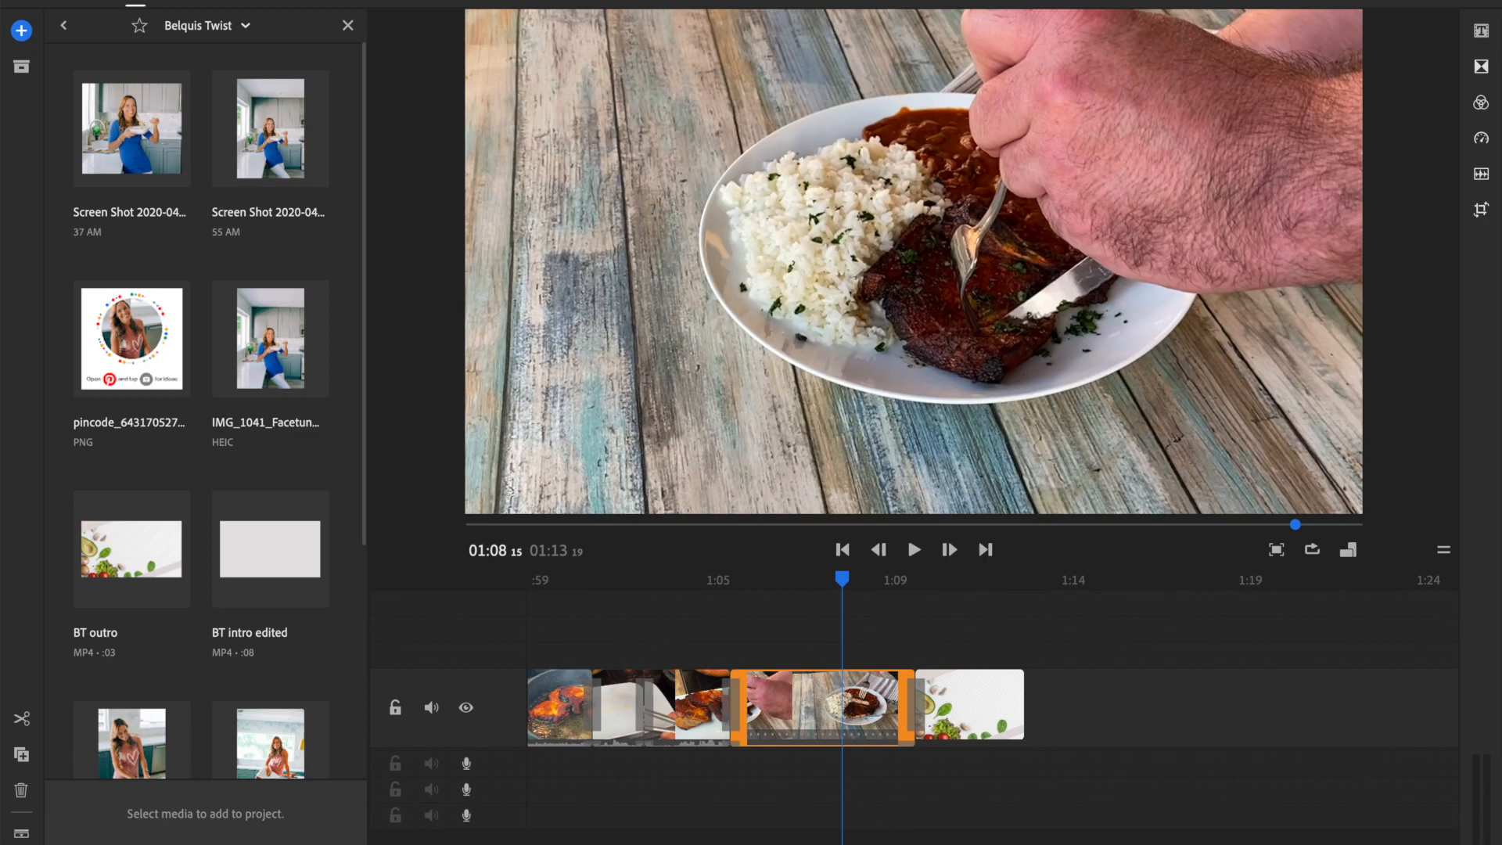
pyautogui.click(348, 25)
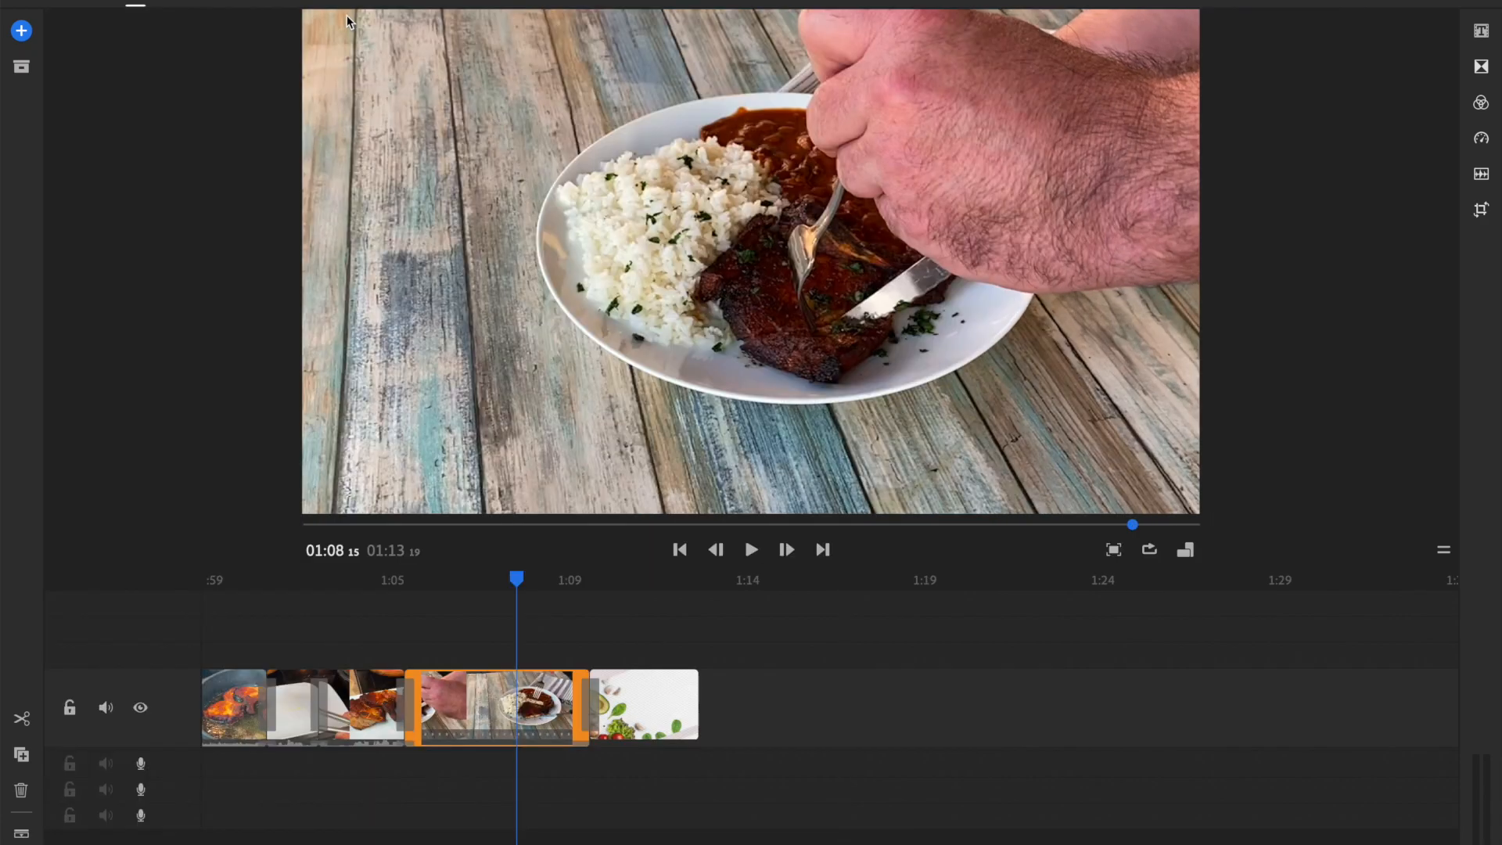
pyautogui.rightClick(476, 702)
pyautogui.click(479, 792)
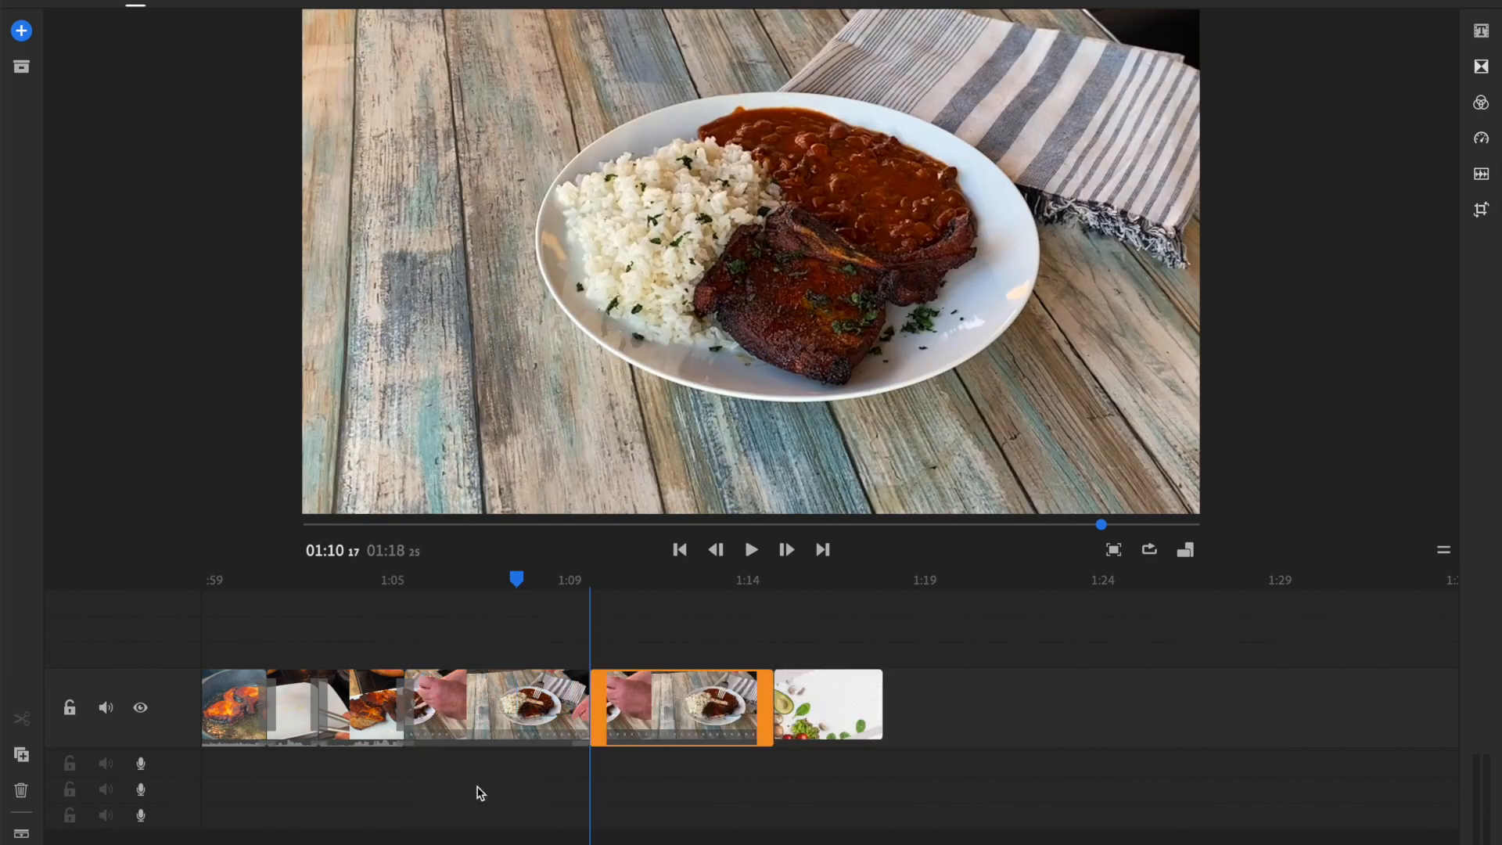
# Move the duplicated dining clip to the very beginning of the main video track, ahead of the first seasoning clip
pyautogui.moveTo(631, 704); pyautogui.dragTo(366, 654)
pyautogui.click(634, 703)
pyautogui.hscroll(-12, 601, 702)
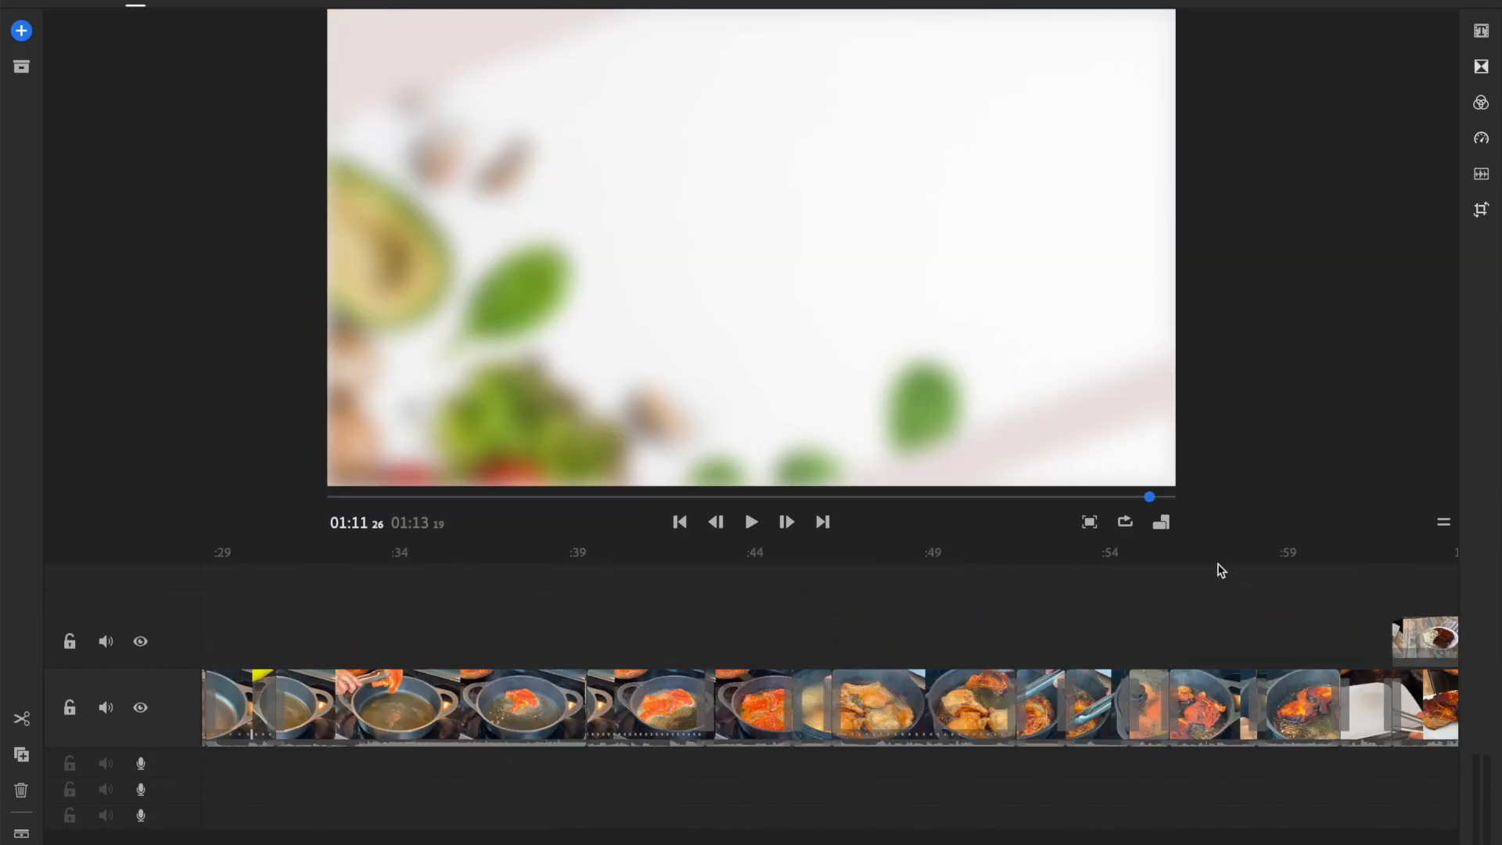
pyautogui.moveTo(1428, 653); pyautogui.dragTo(412, 643)
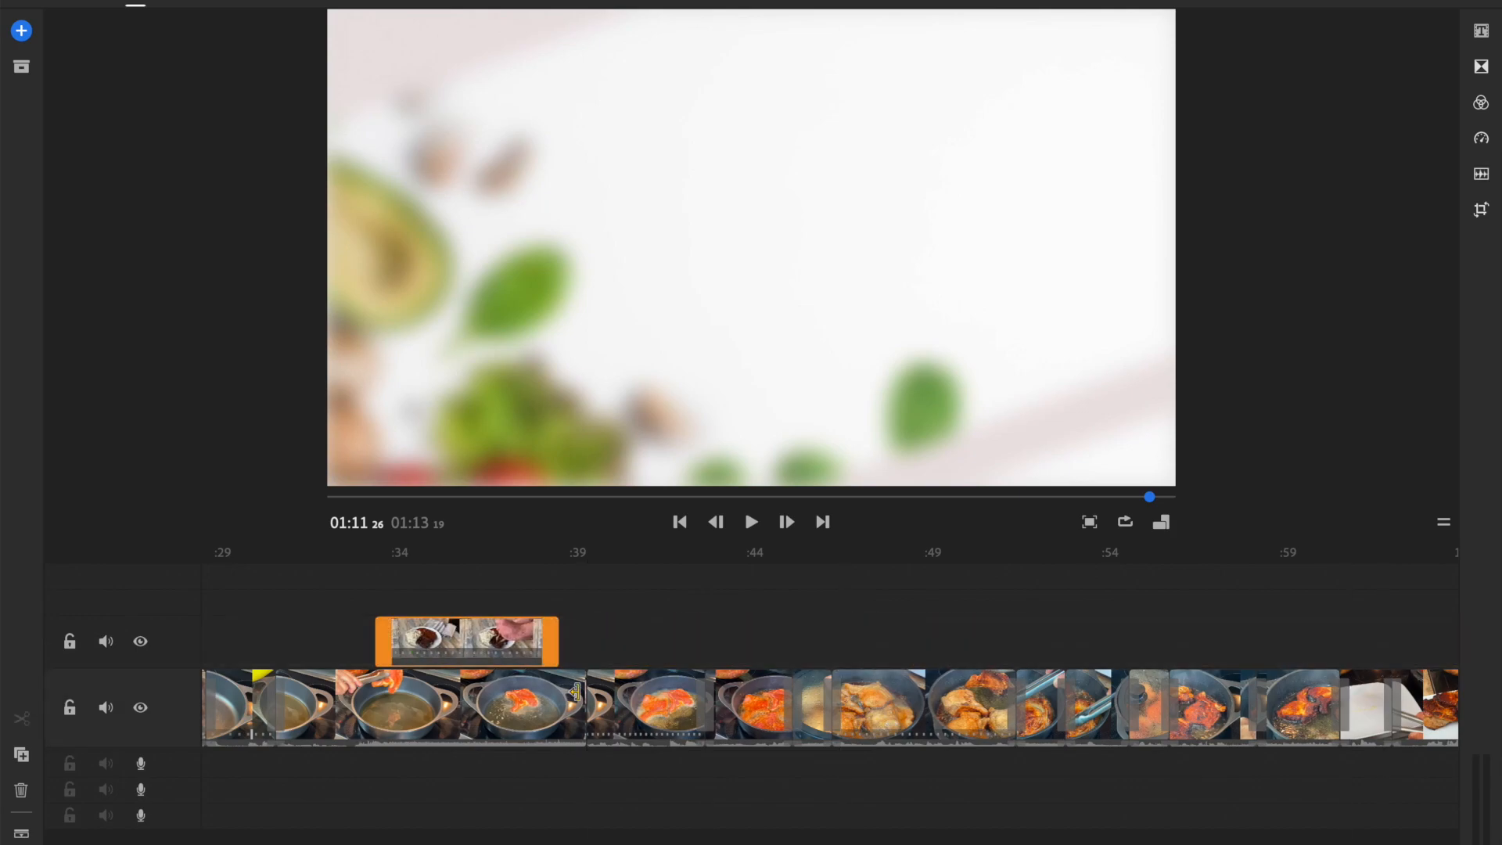
pyautogui.hscroll(-12, 579, 697)
pyautogui.moveTo(1364, 648); pyautogui.dragTo(210, 707)
pyautogui.hscroll(-2, 543, 727)
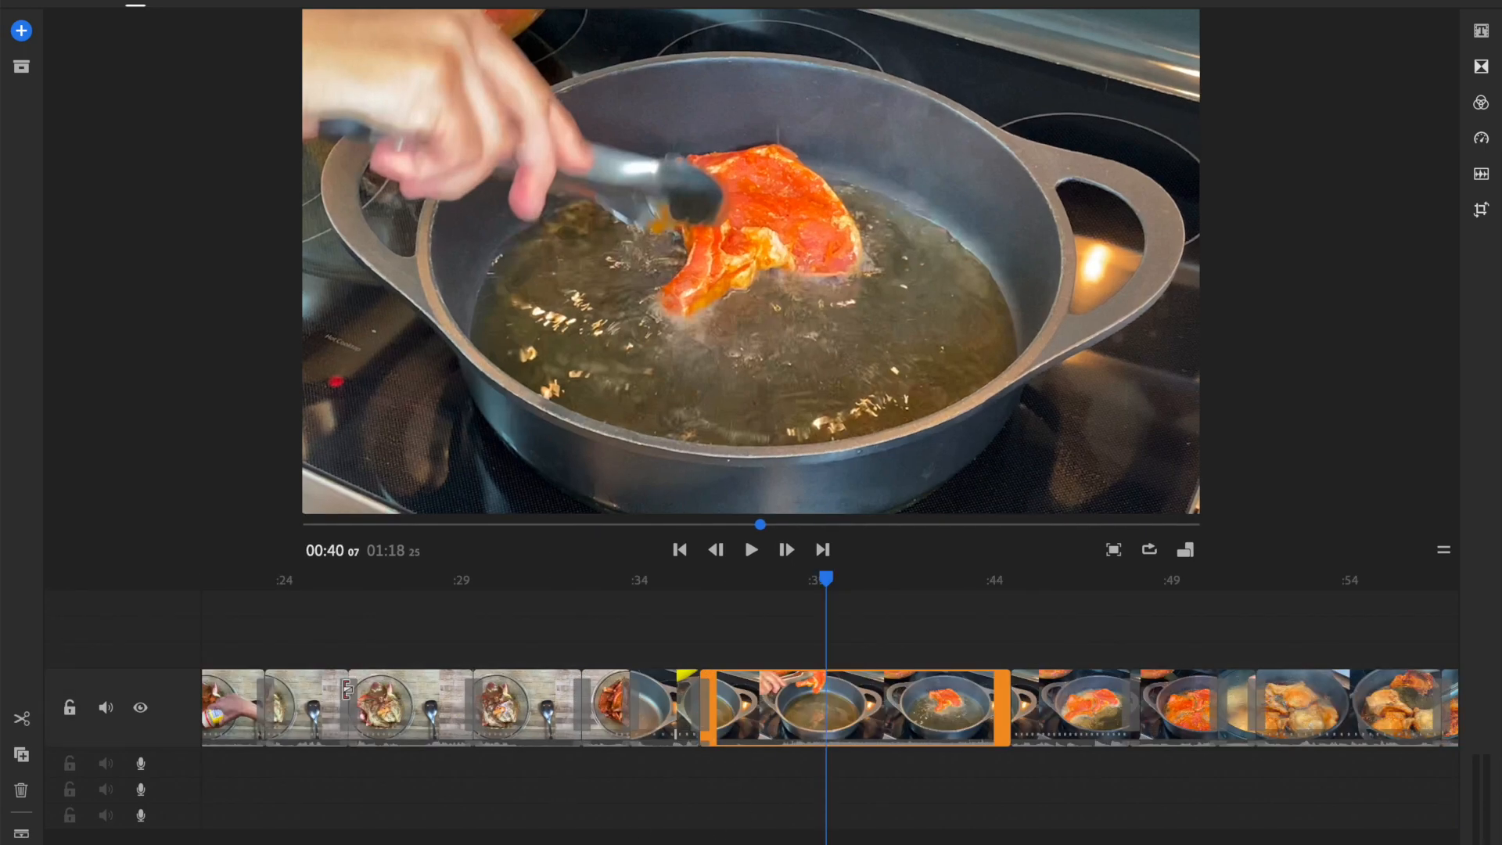
pyautogui.hscroll(-6, 897, 711)
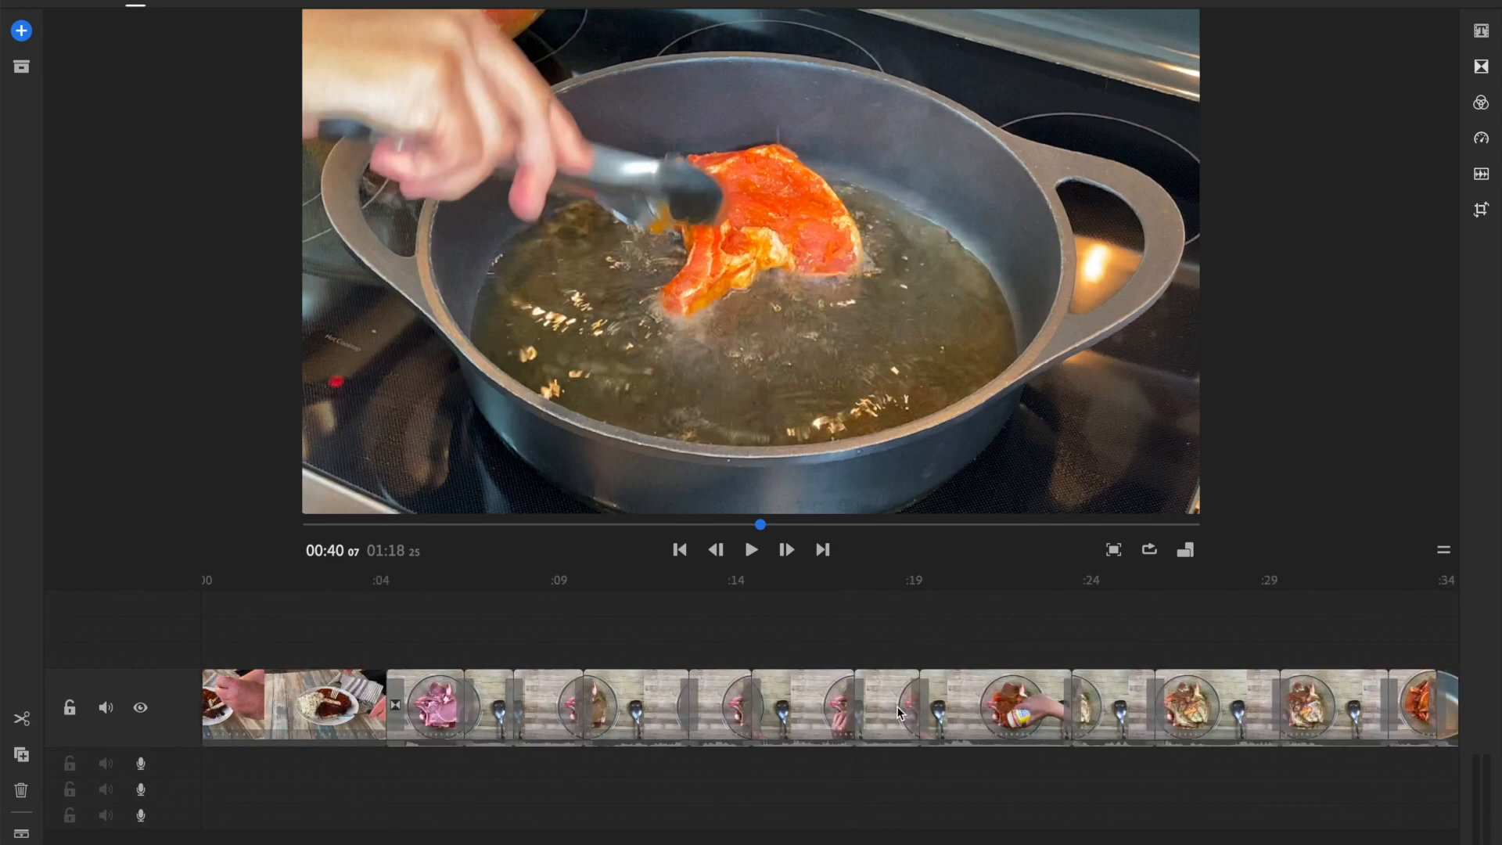
# Play the sequence from 00:00 through the opening dining clip into the first seasoning clip
pyautogui.click(307, 698)
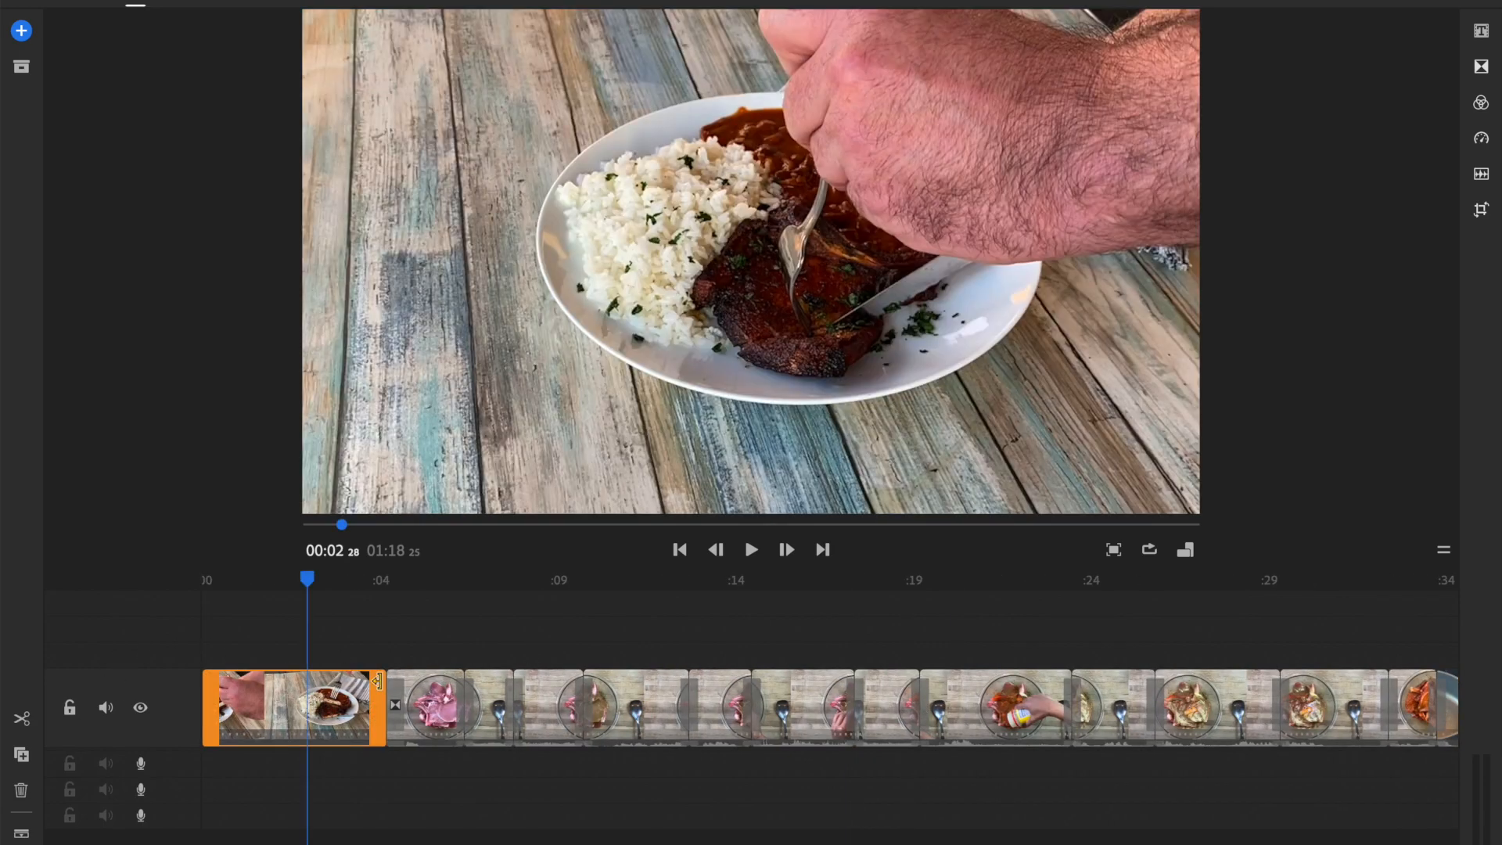
pyautogui.moveTo(308, 580); pyautogui.dragTo(160, 603)
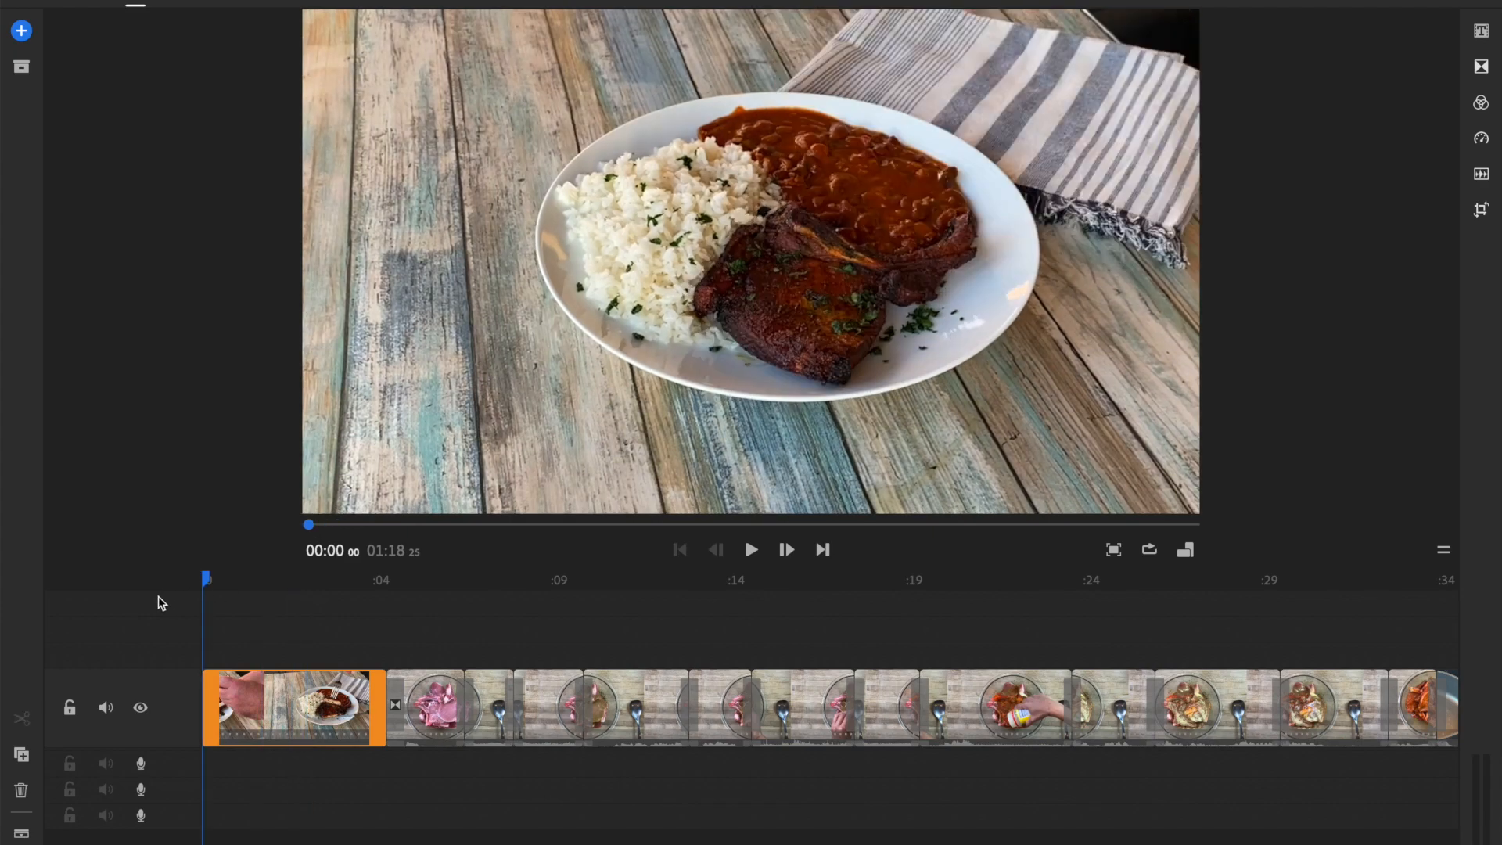
pyautogui.press('space')
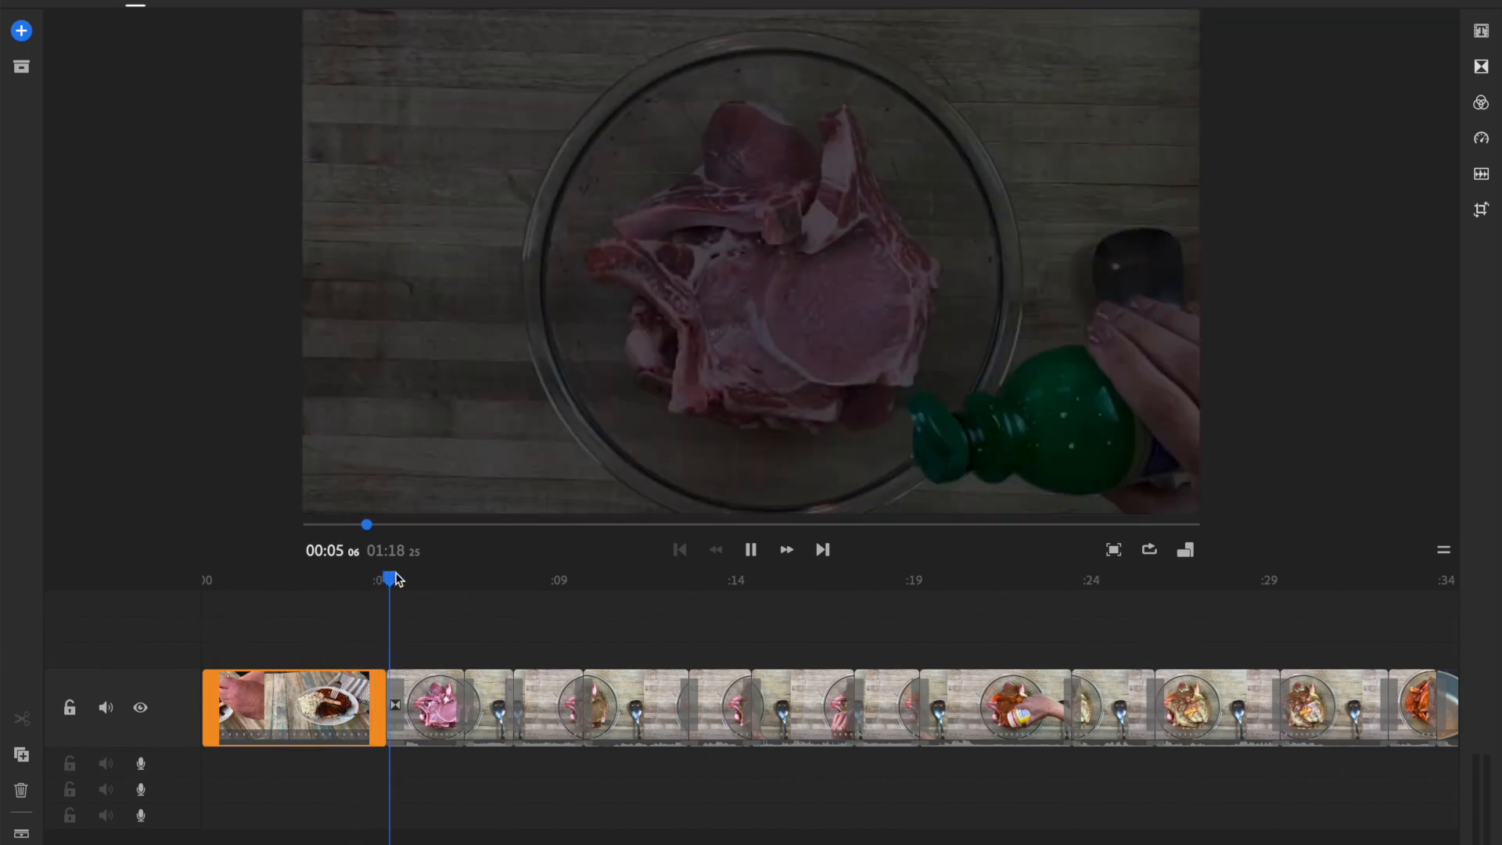
pyautogui.click(394, 579)
# Split the opening dining clip at 00:03:08, delete its remaining part, and play back across the new cut
pyautogui.moveTo(394, 583); pyautogui.dragTo(319, 610)
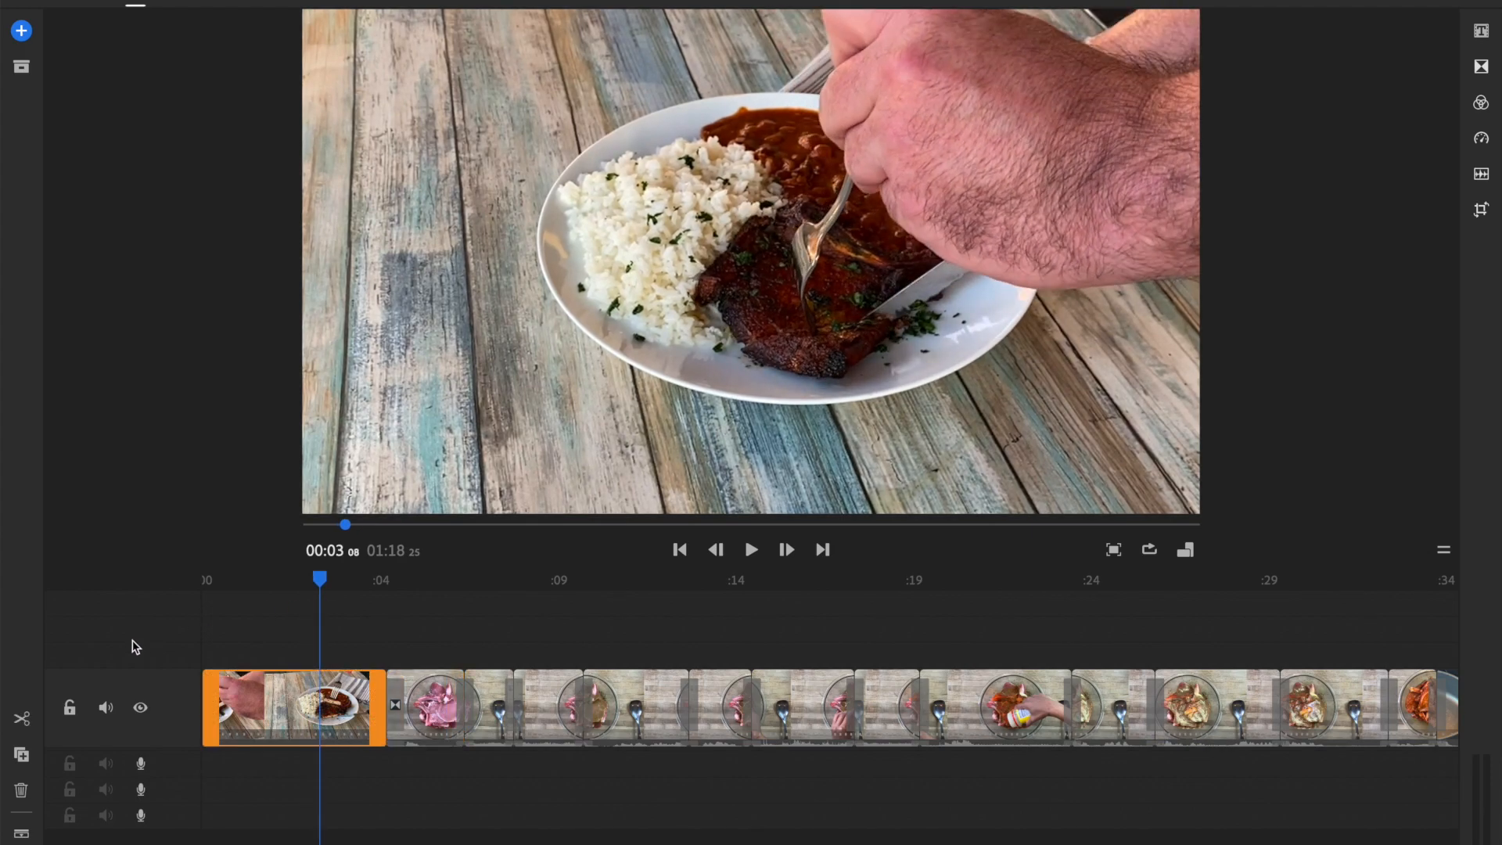
pyautogui.click(22, 718)
pyautogui.click(352, 716)
pyautogui.press('Delete')
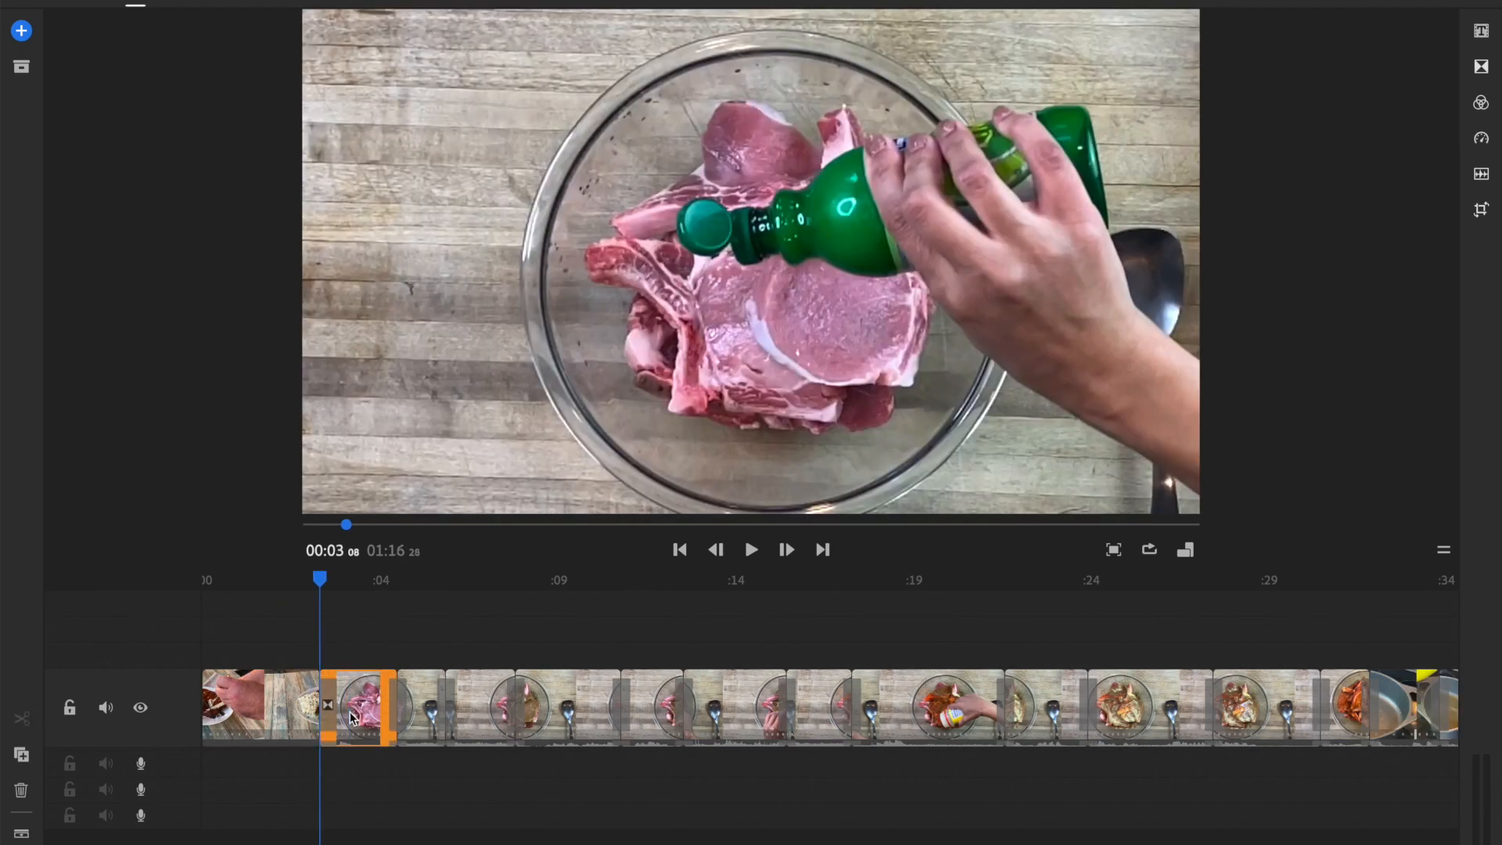
pyautogui.moveTo(320, 580); pyautogui.dragTo(303, 580)
pyautogui.press('space')
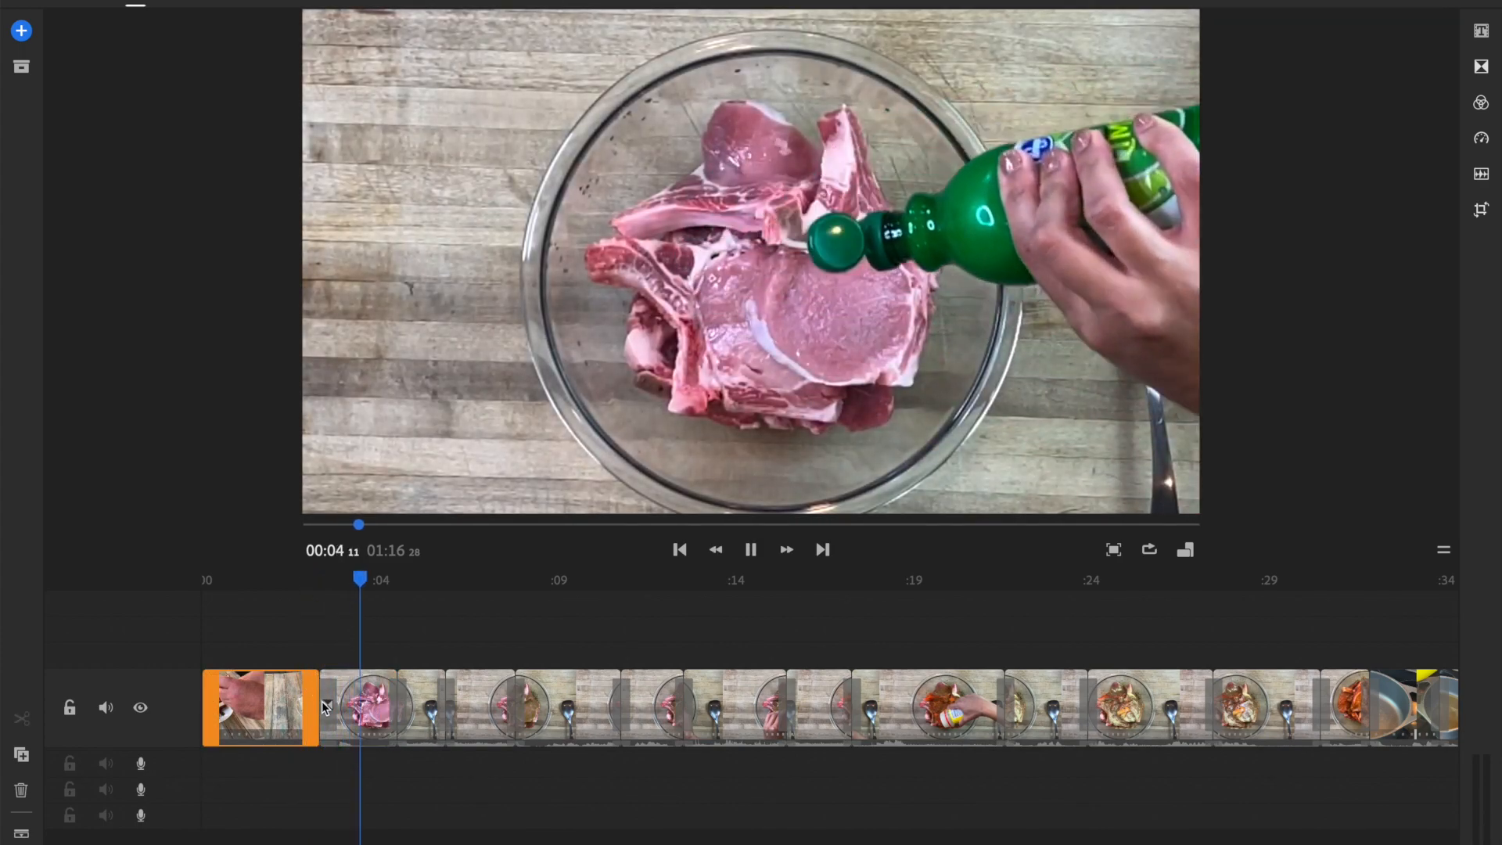
# Replace the fade-through-black transition at the 00:03:08 cut into the first seasoning clip with a Cross Dissolve
pyautogui.click(329, 706)
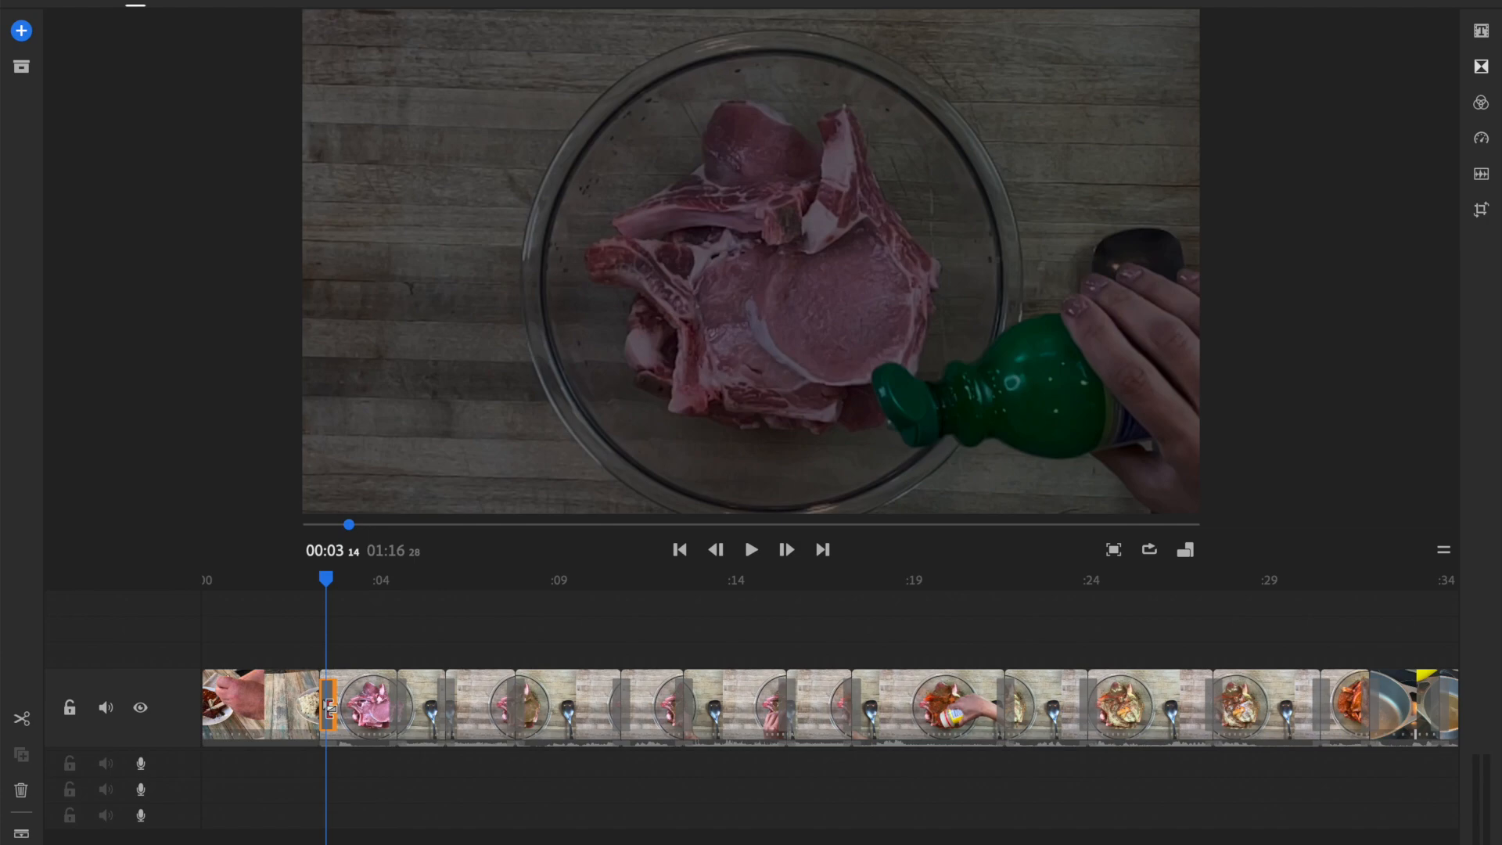
pyautogui.click(904, 468)
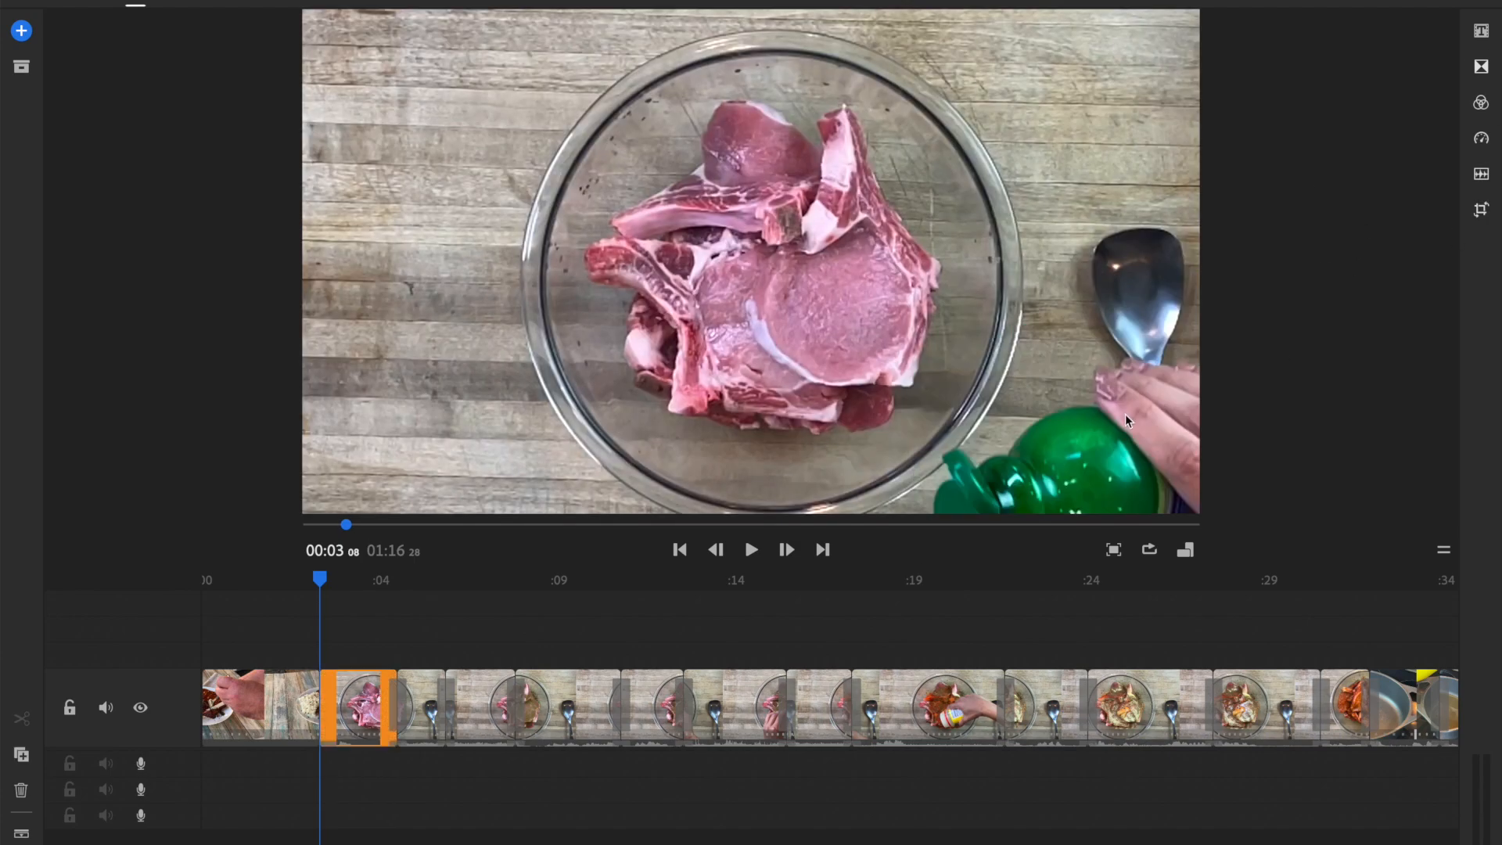
pyautogui.click(1481, 66)
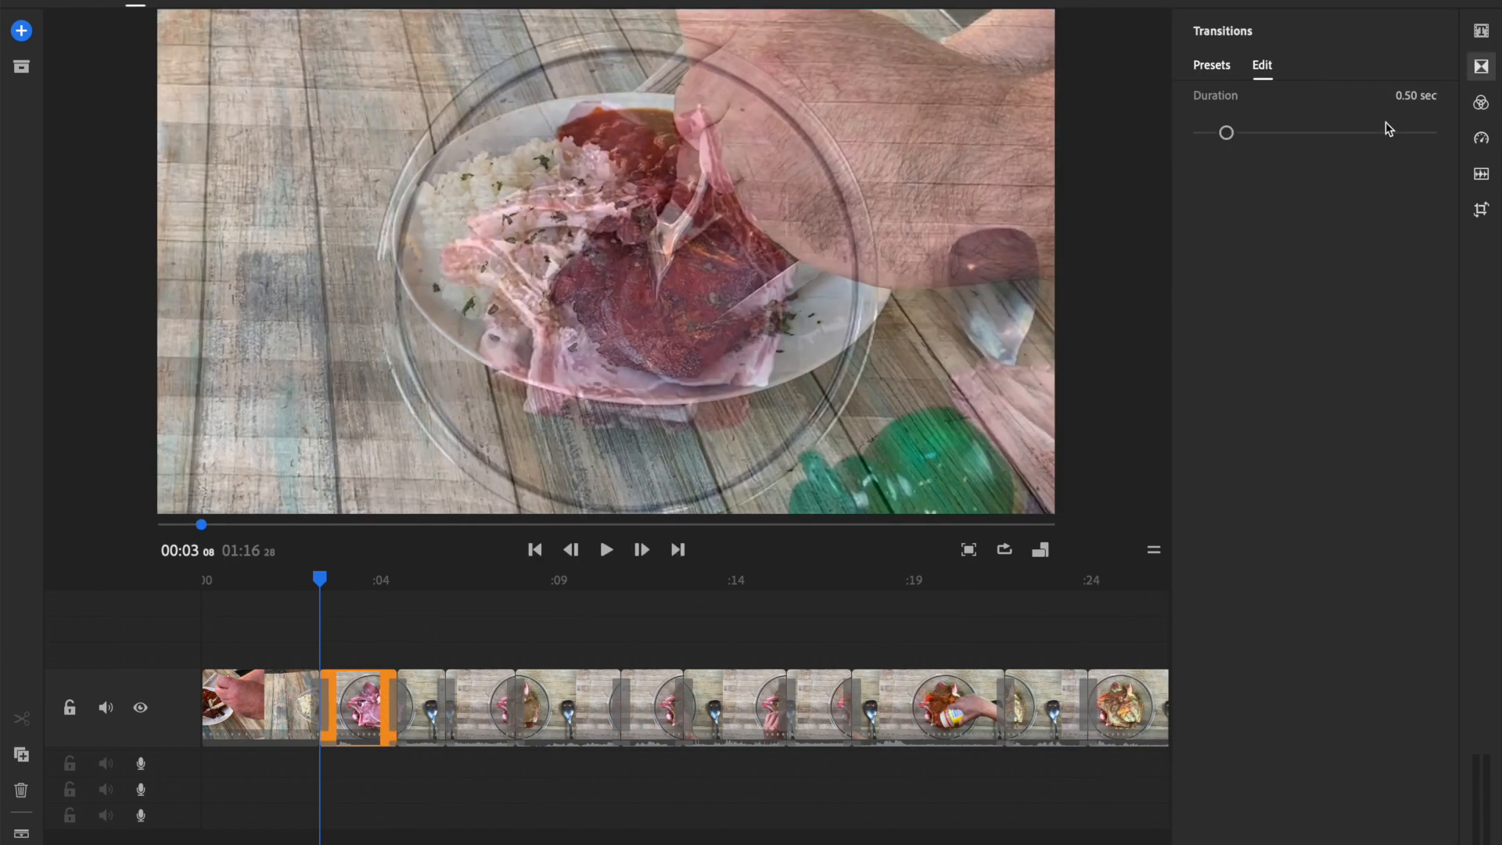
# Play the sequence from 00:00 through the opening dining clip and the Cross Dissolve into the first seasoning clip
pyautogui.moveTo(334, 587); pyautogui.dragTo(161, 587)
pyautogui.press('space')
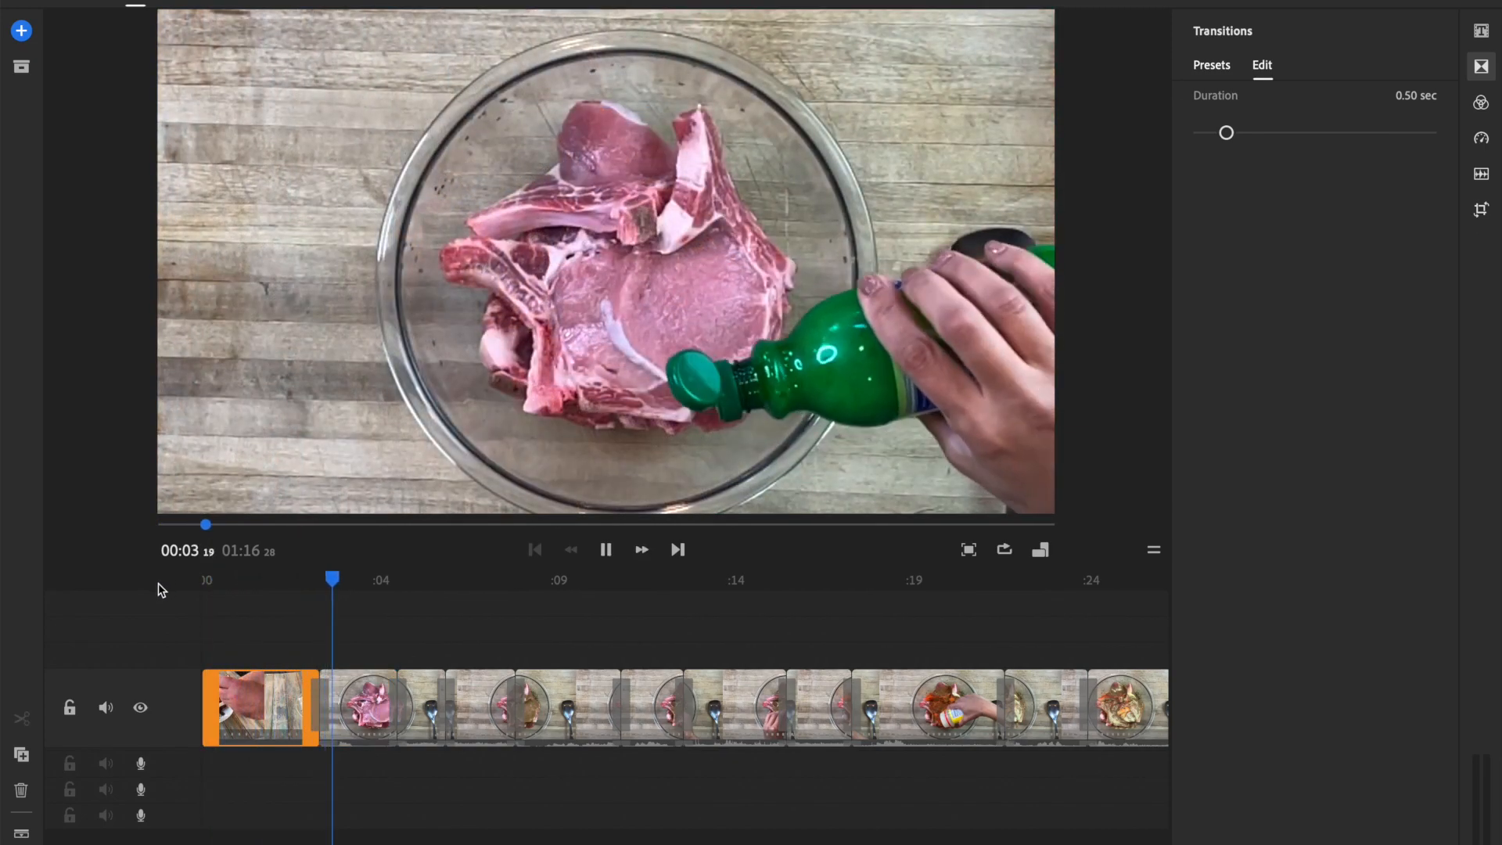
pyautogui.press('space')
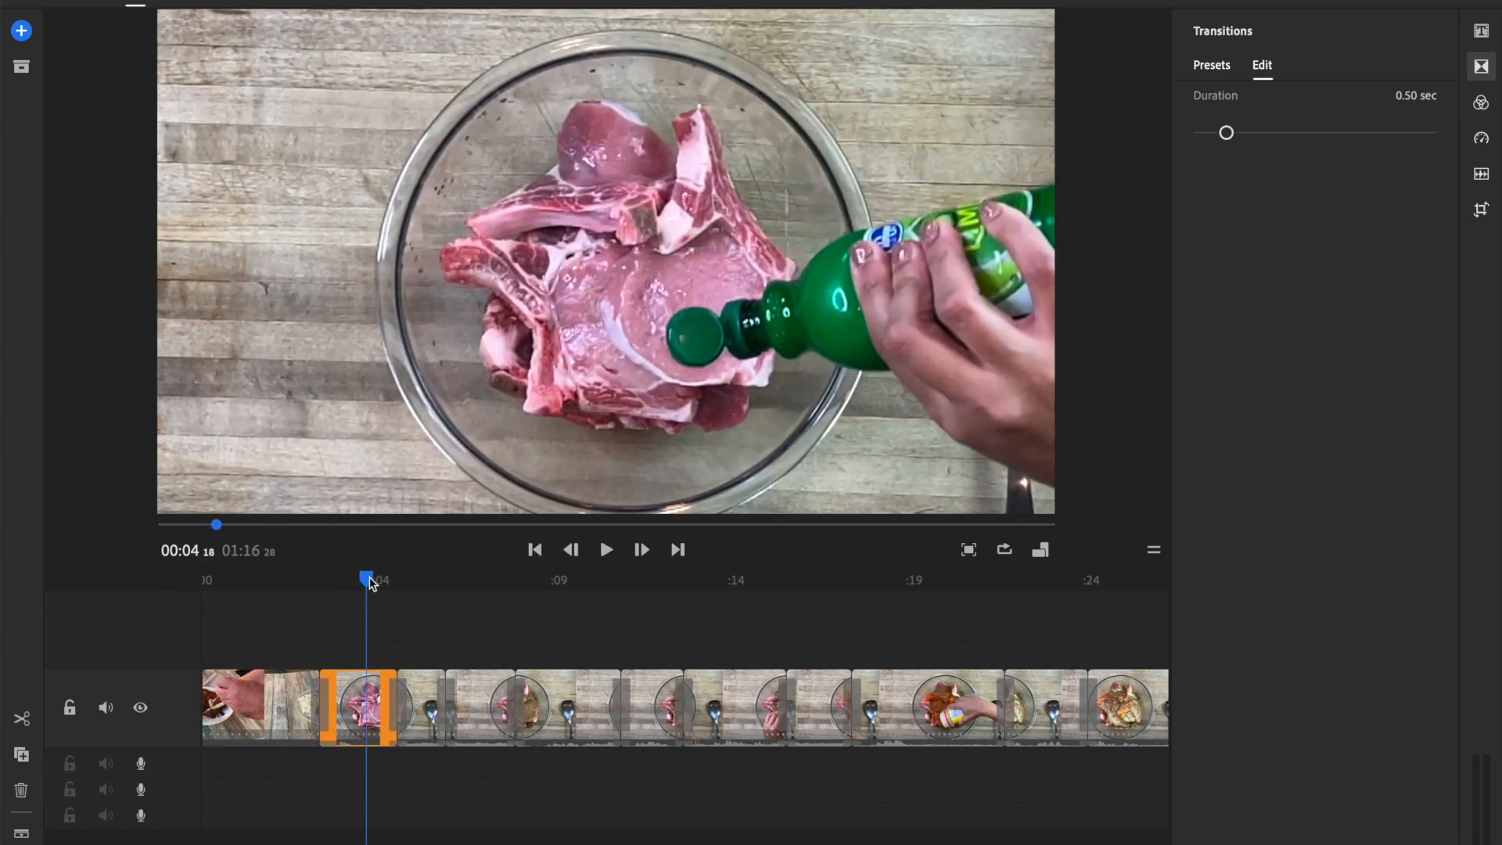
# Add the BT intro edited video from the media folder to the main video track, directly after the first seasoning clip
pyautogui.moveTo(368, 581); pyautogui.dragTo(323, 583)
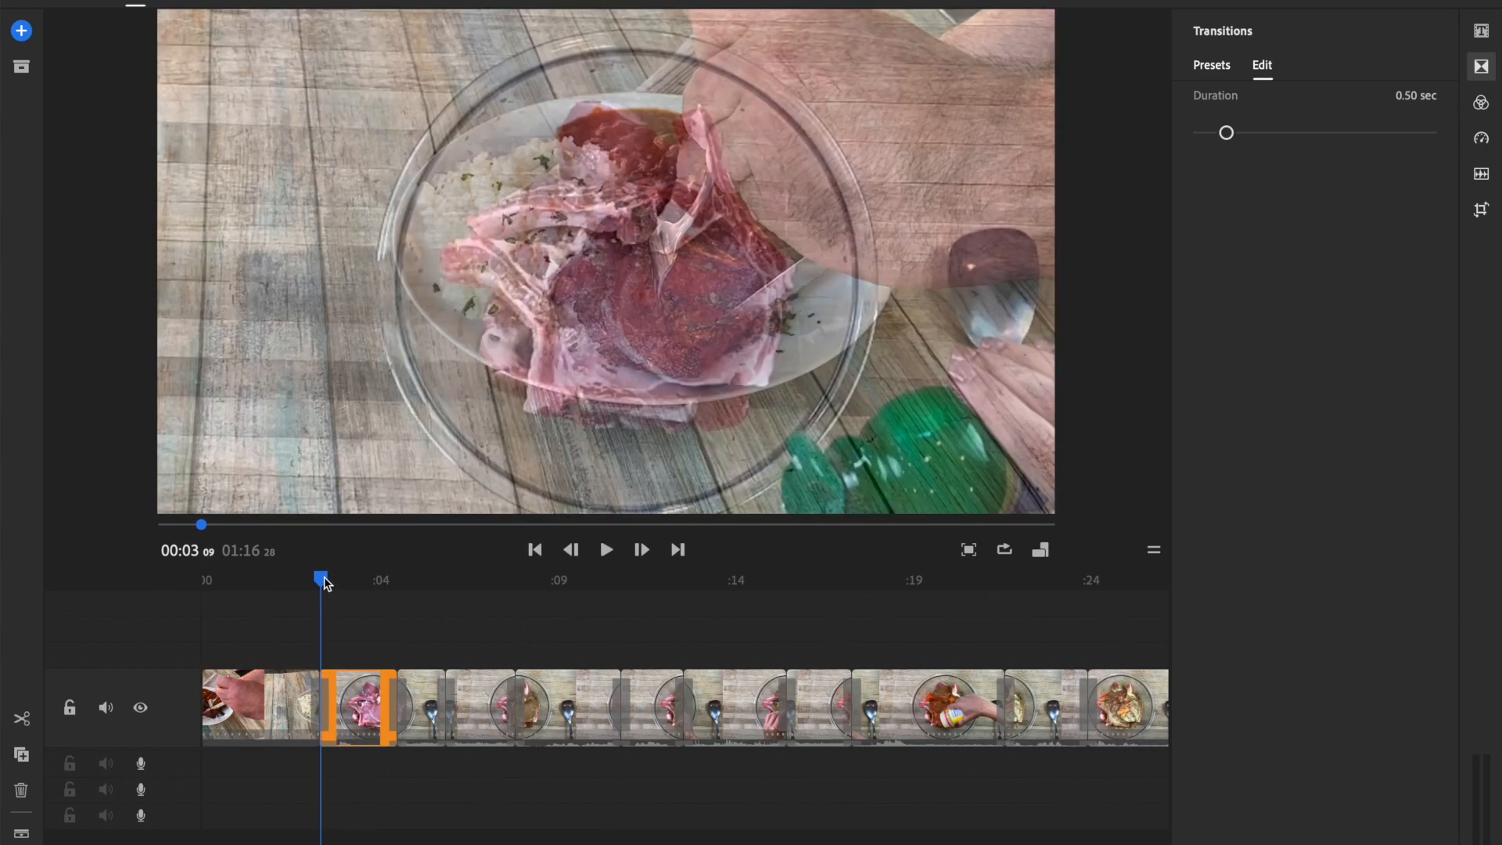
pyautogui.click(21, 33)
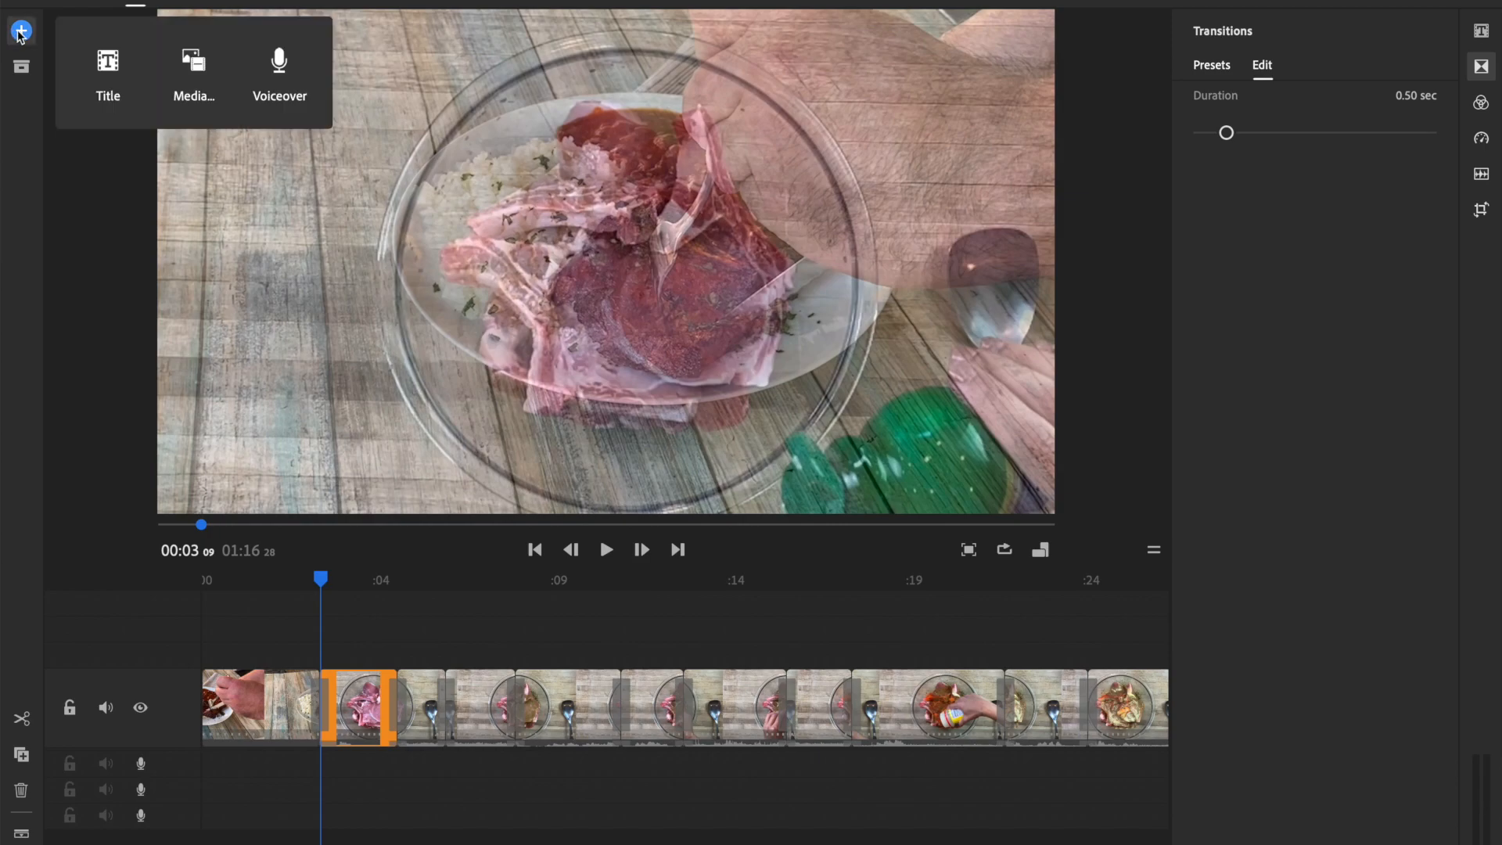
pyautogui.click(201, 79)
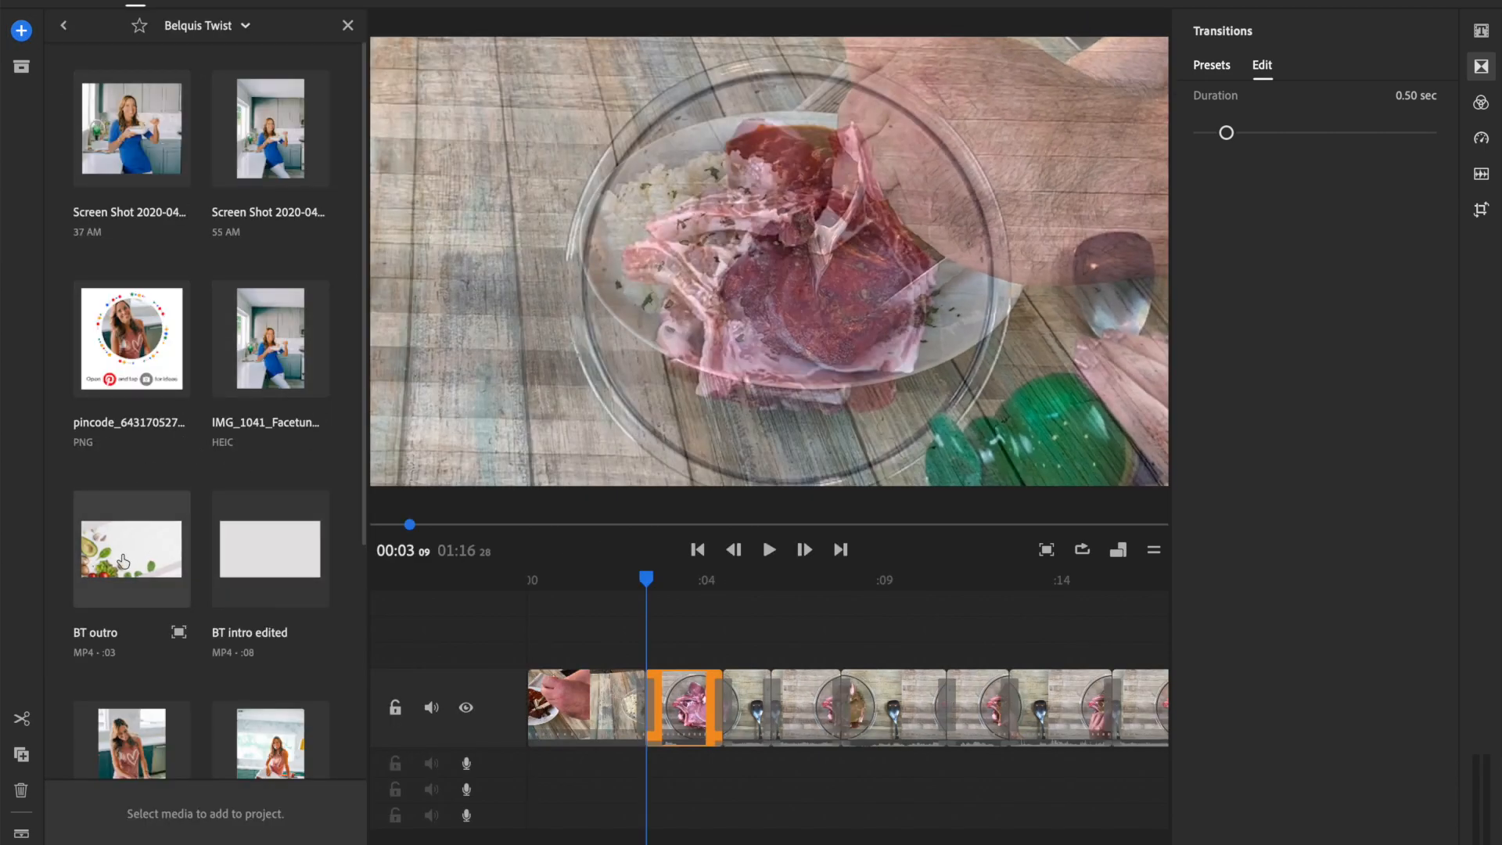
pyautogui.click(266, 569)
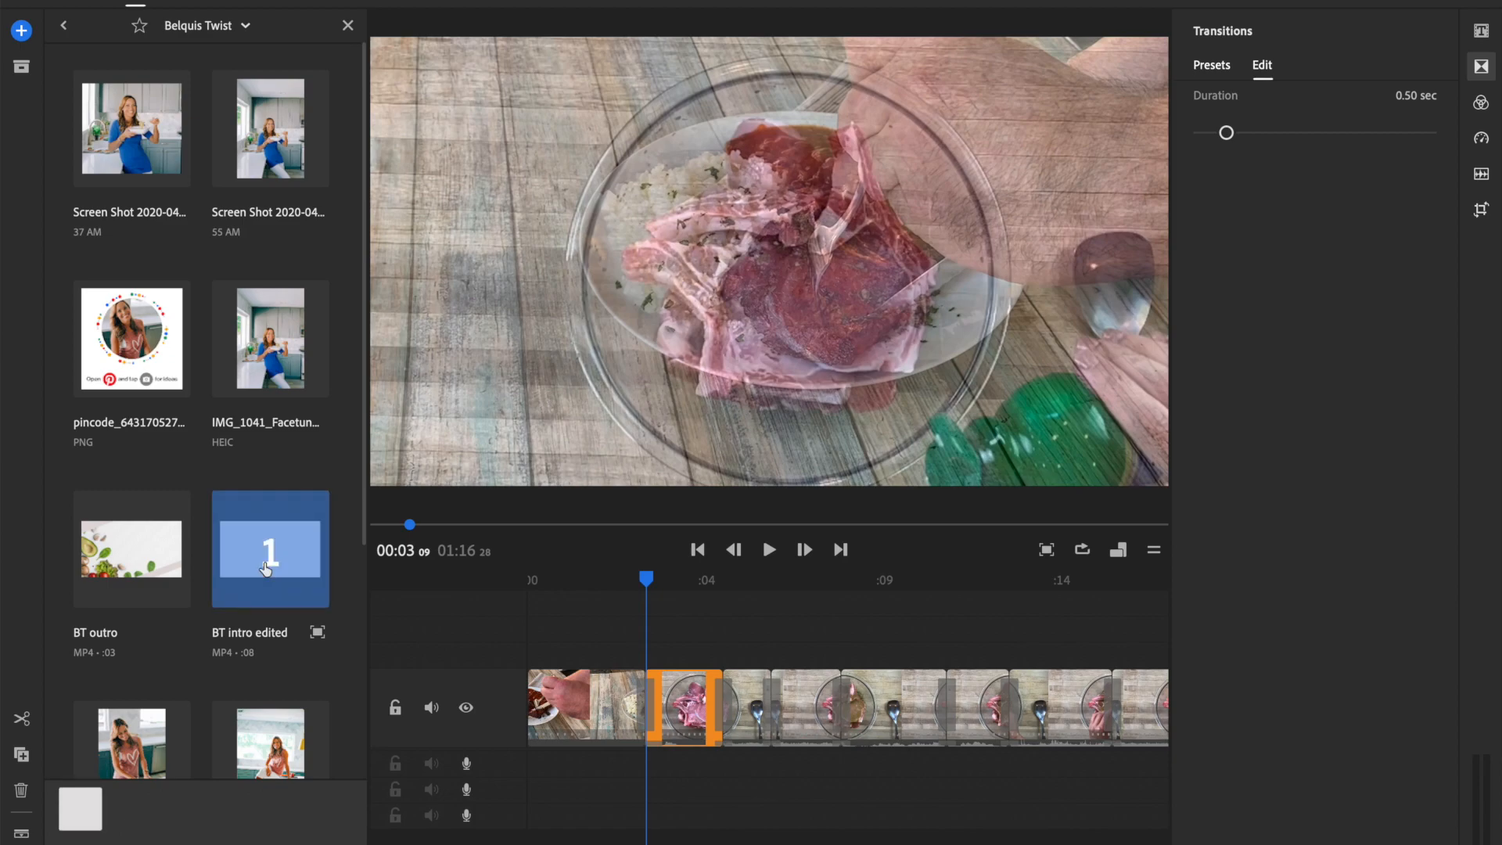
pyautogui.click(266, 569)
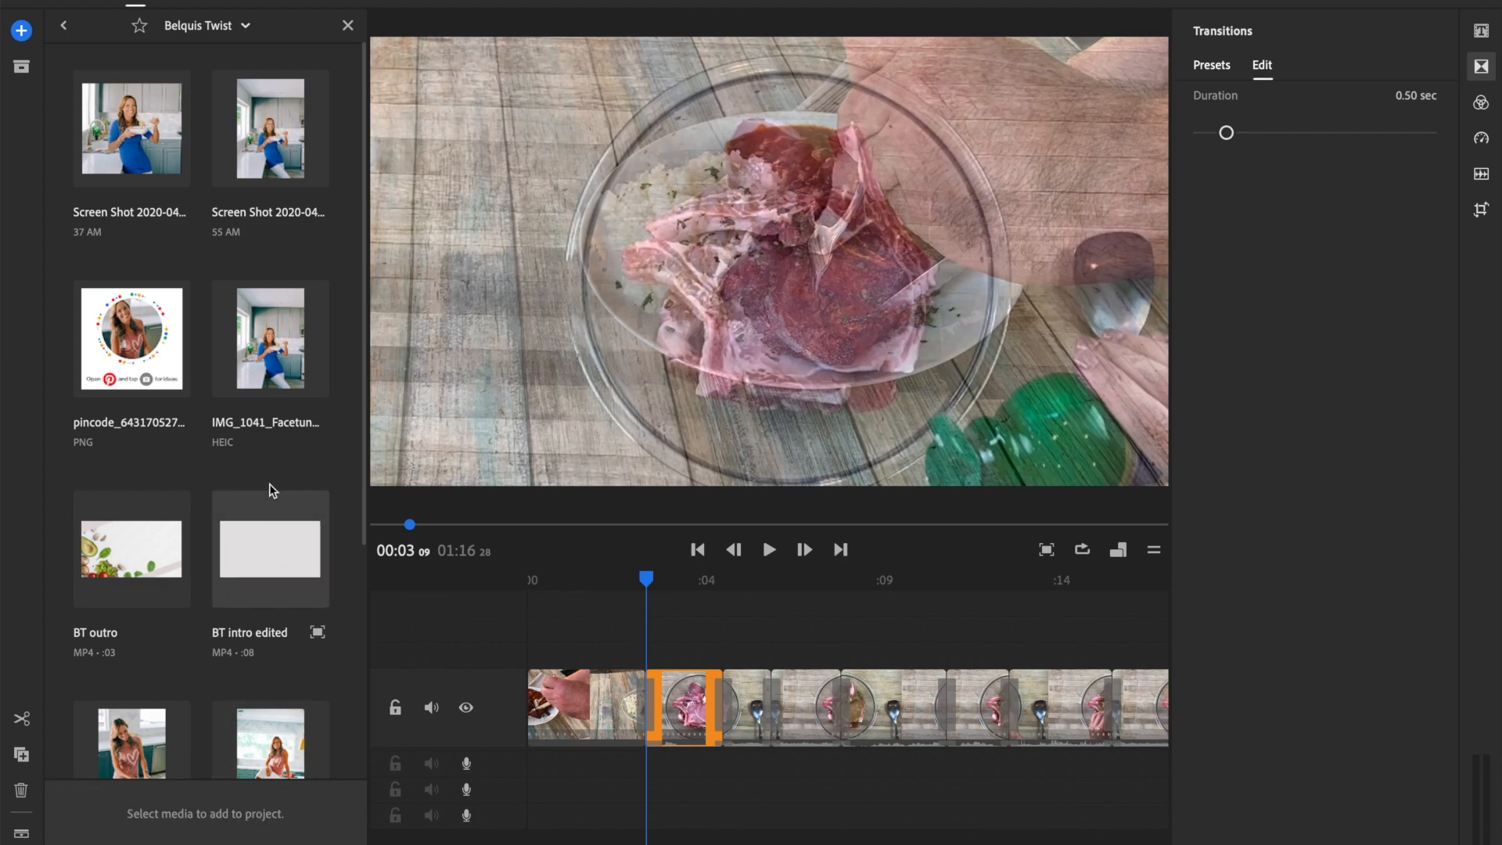
pyautogui.click(266, 569)
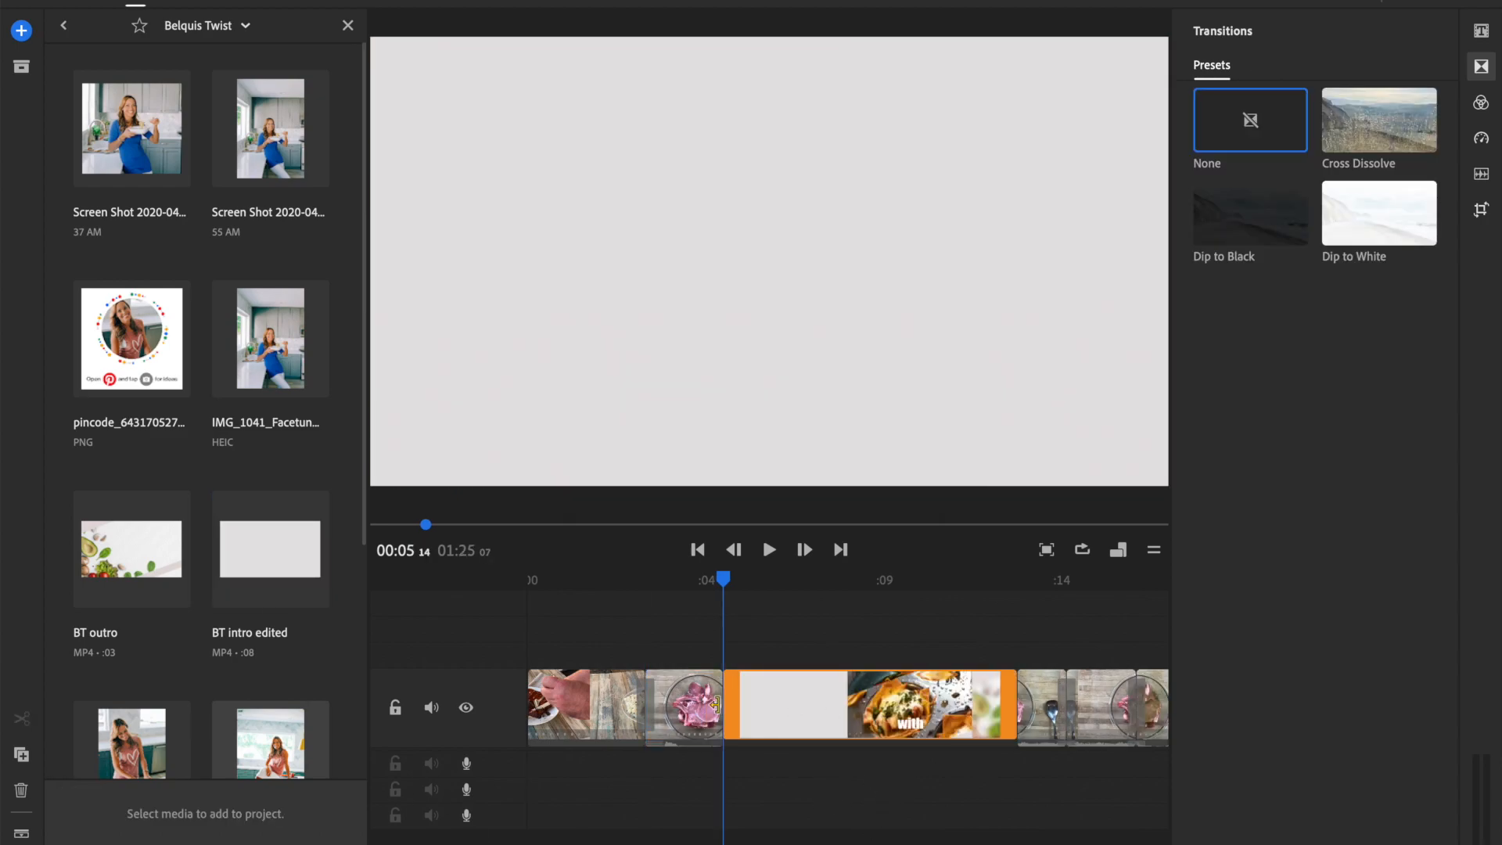
# Reorder the intro and the first seasoning clip so the intro directly follows the opening dining clip
pyautogui.moveTo(724, 579)
pyautogui.mouseDown()
pyautogui.moveTo(706, 581)
pyautogui.moveTo(720, 582)
pyautogui.mouseUp()
pyautogui.click(714, 680)
pyautogui.moveTo(741, 678)
pyautogui.mouseDown()
pyautogui.moveTo(661, 679)
pyautogui.moveTo(762, 694)
pyautogui.mouseUp()
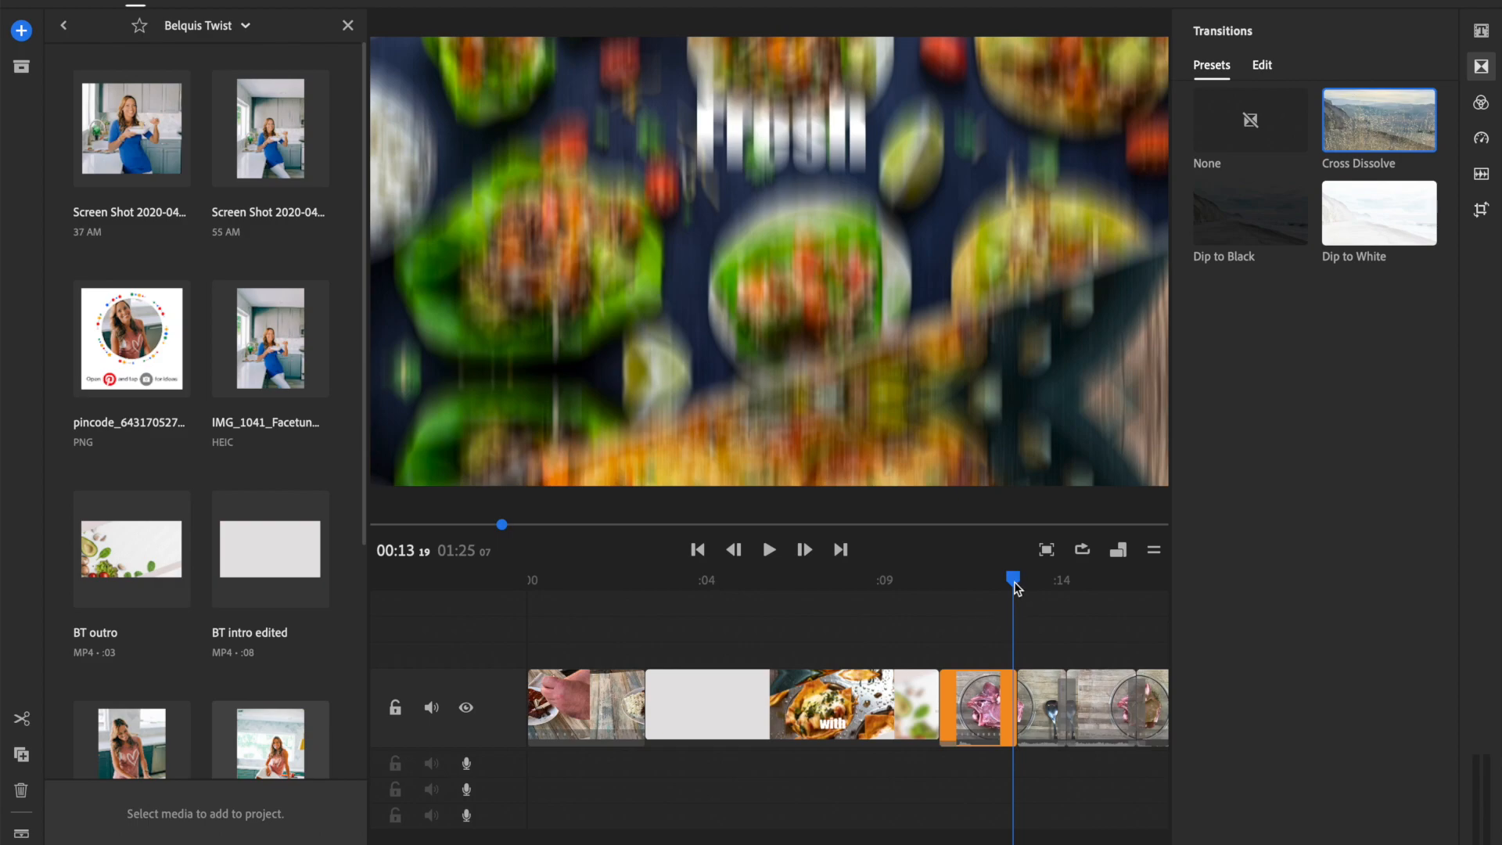
# Close the transition and media browsers and play from 00:02:20 across the cut into the intro clip
pyautogui.moveTo(1014, 587); pyautogui.dragTo(626, 601)
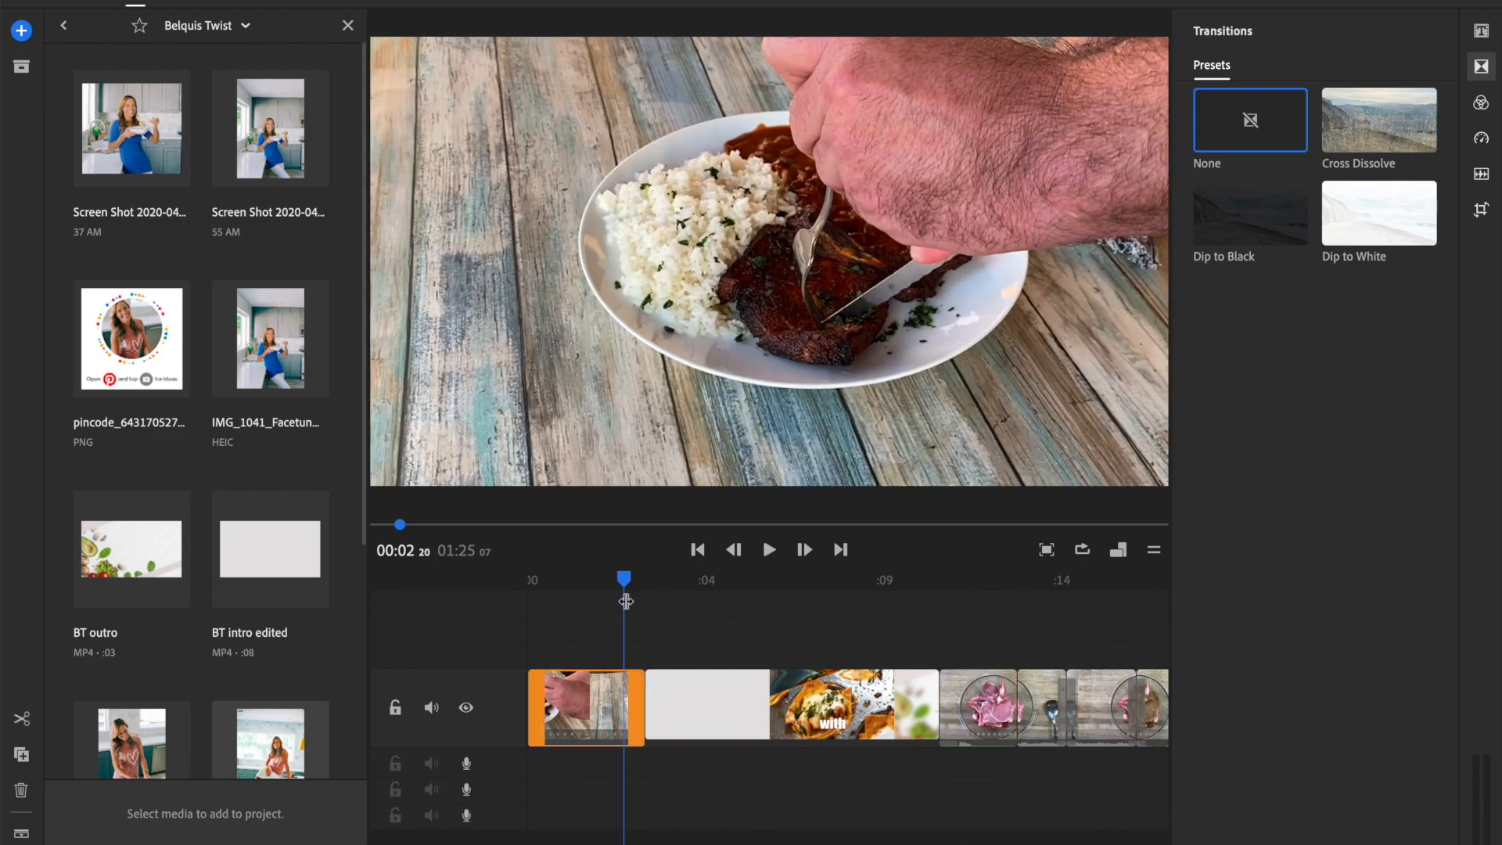
pyautogui.click(1482, 68)
pyautogui.click(348, 27)
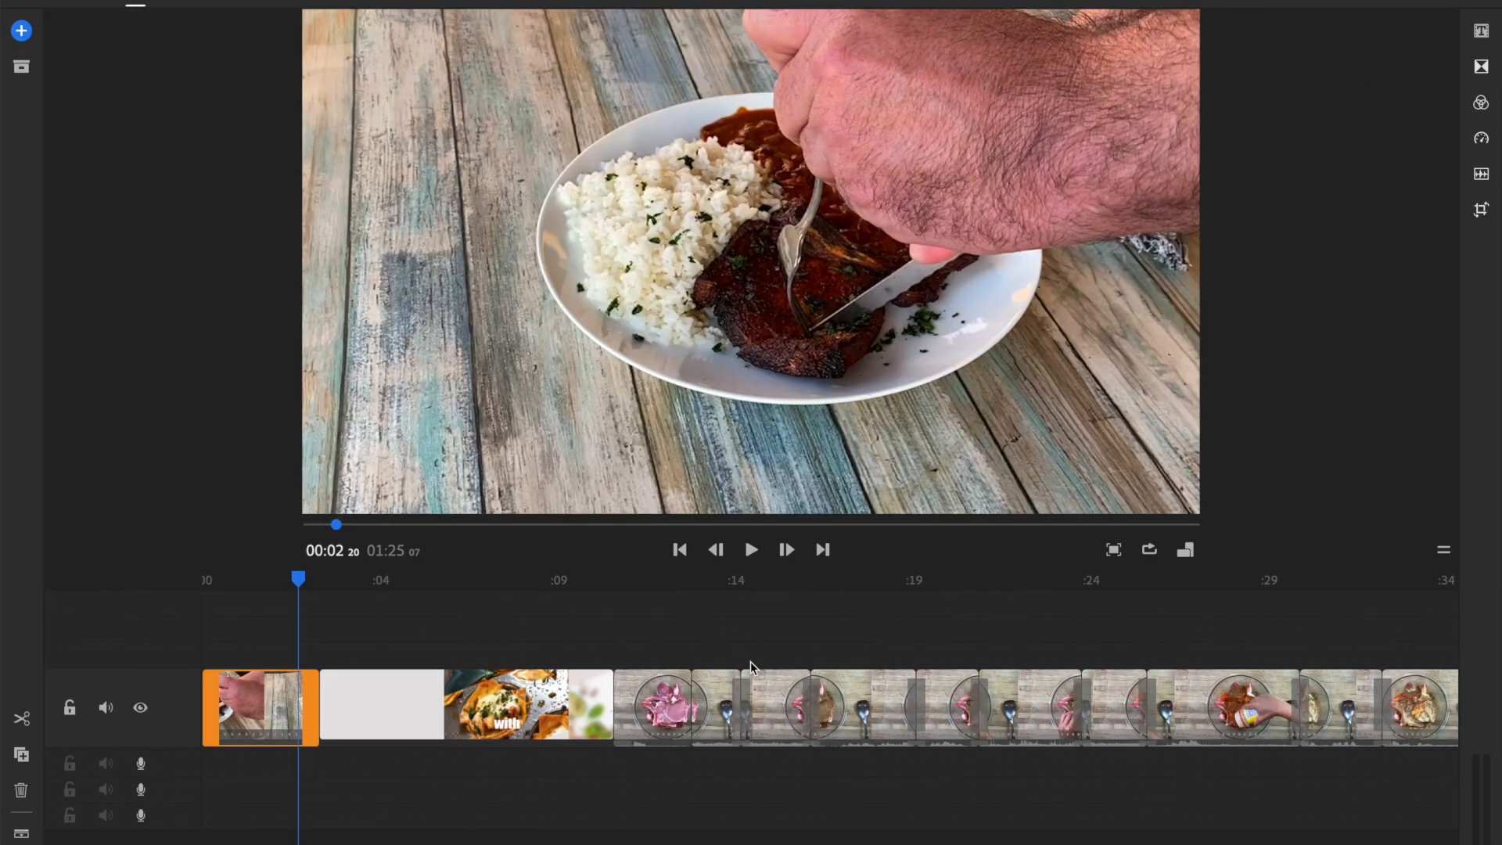
pyautogui.press('space')
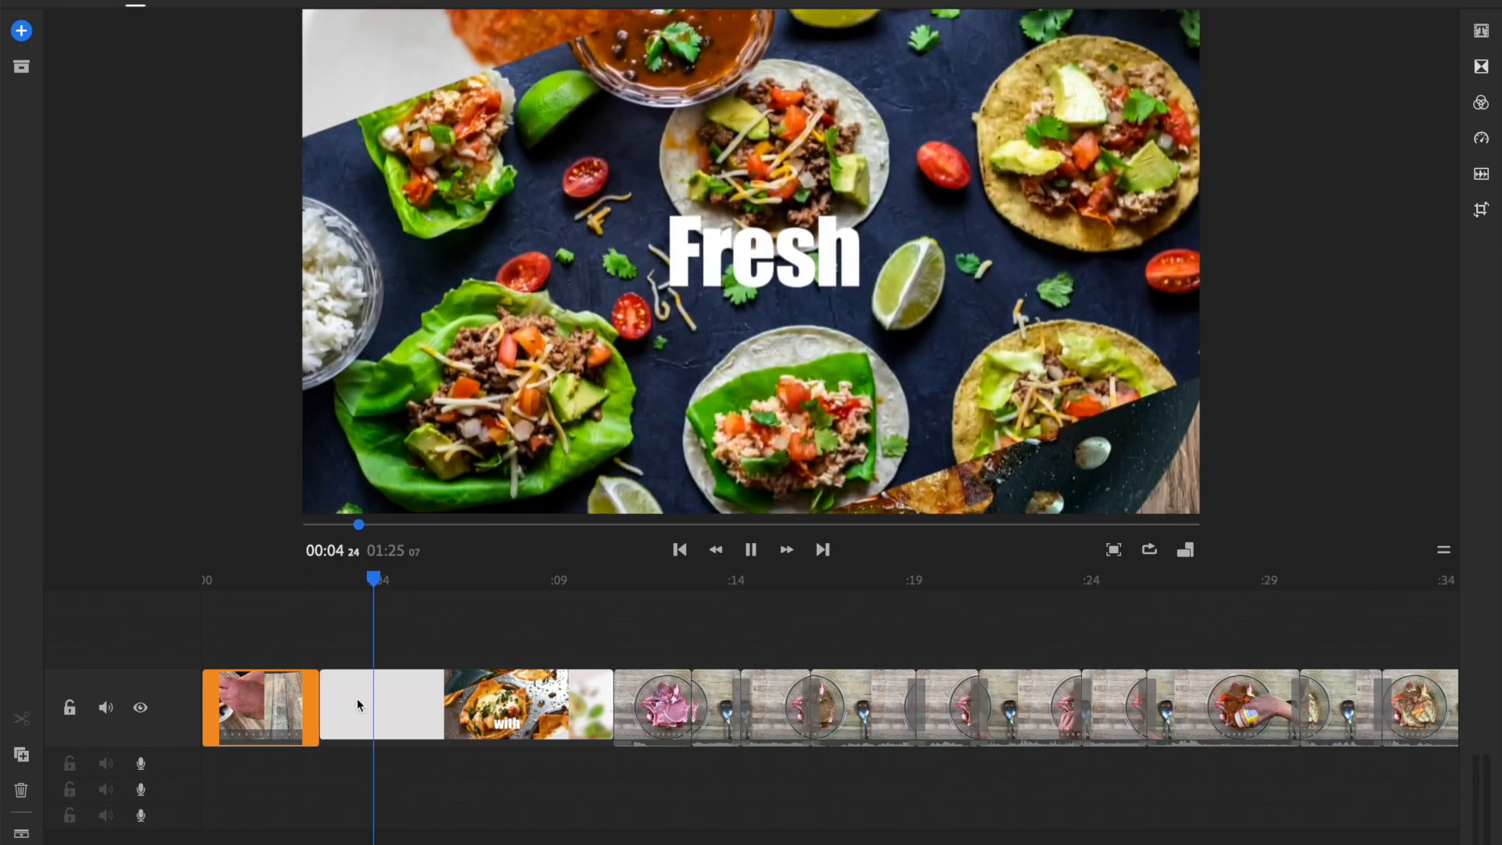
pyautogui.click(359, 704)
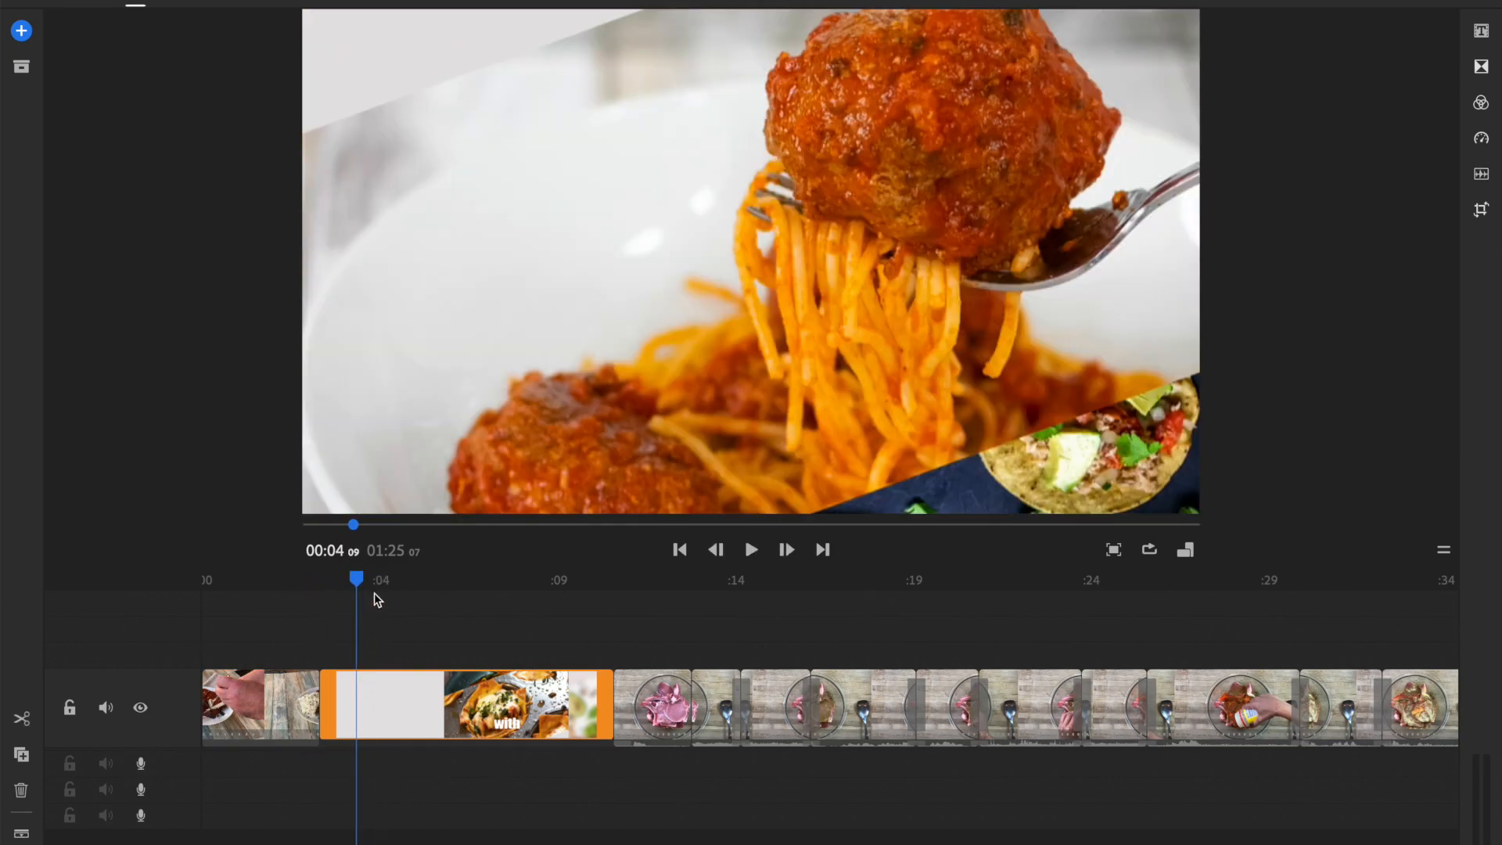
# Split the intro clip at 00:03:23 and delete its blank opening part
pyautogui.moveTo(362, 583)
pyautogui.mouseDown()
pyautogui.moveTo(292, 583)
pyautogui.moveTo(339, 587)
pyautogui.mouseUp()
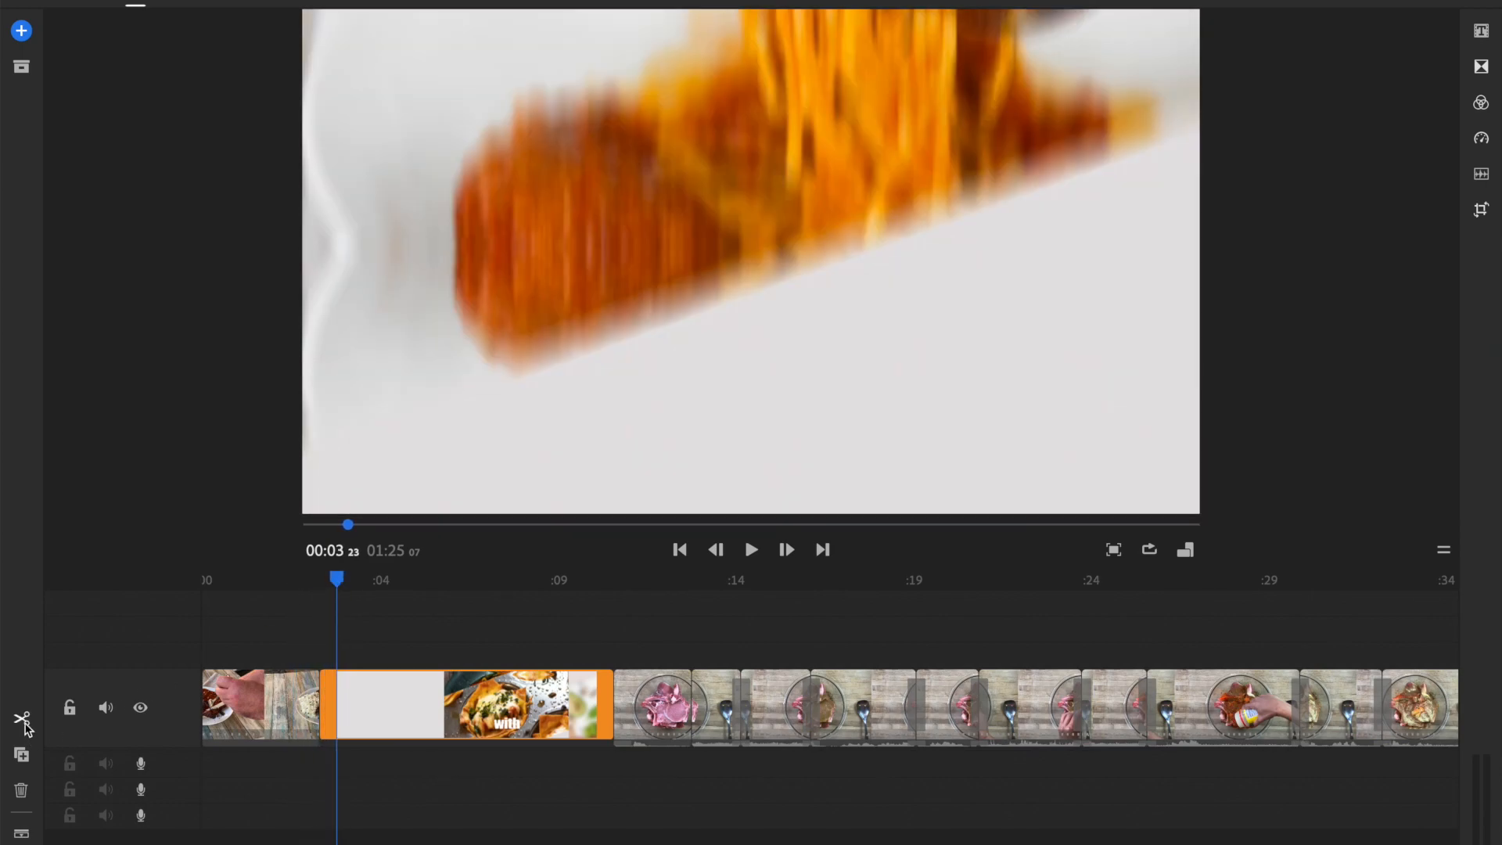
pyautogui.click(25, 724)
pyautogui.click(331, 709)
pyautogui.press('Delete')
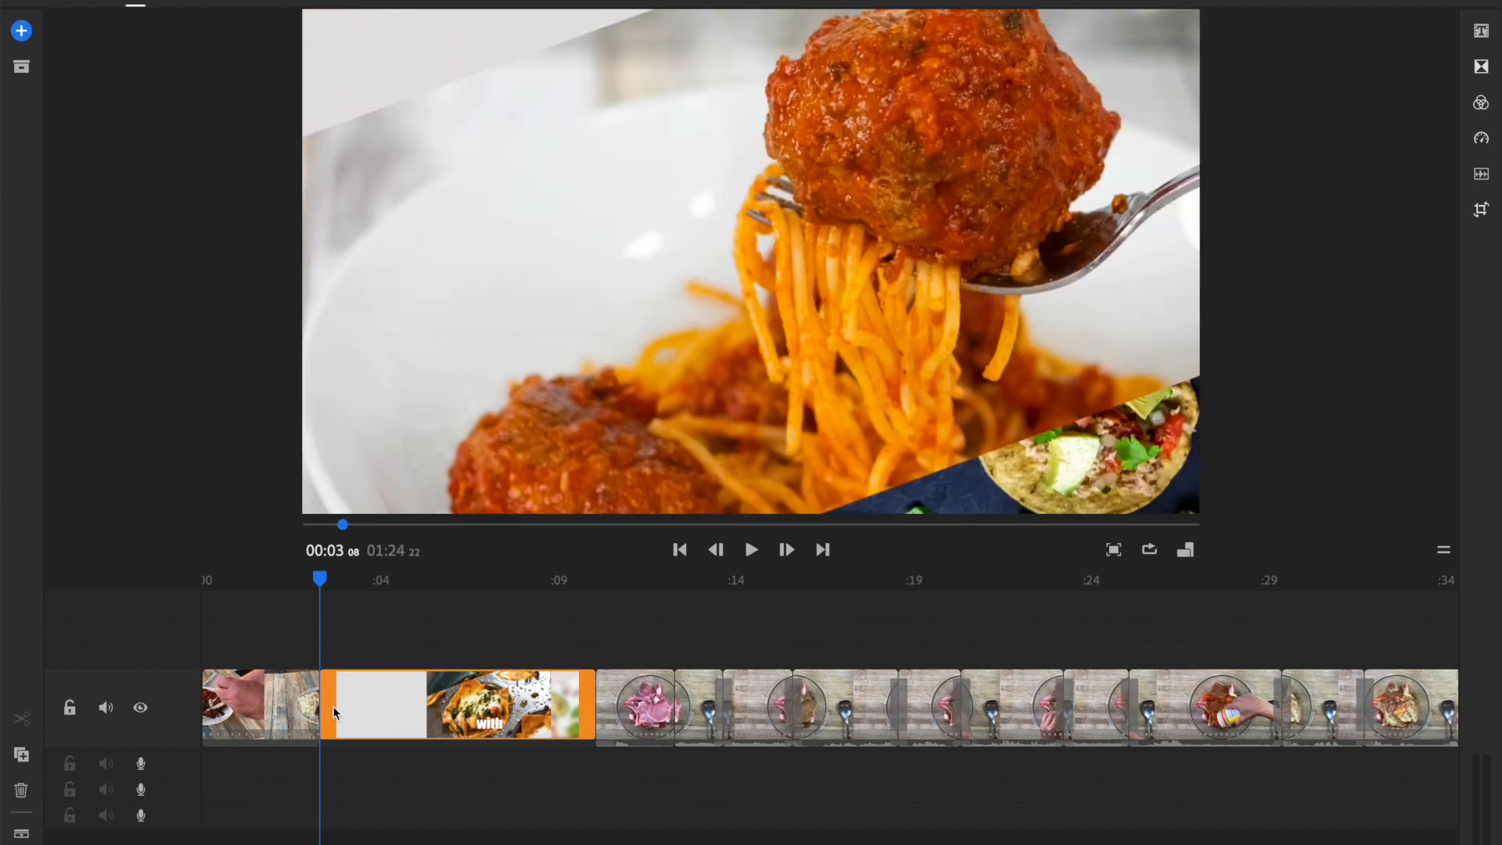
# Apply Cross Dissolve transitions at both ends of the intro clip and play the opening back from 00:00
pyautogui.click(1482, 68)
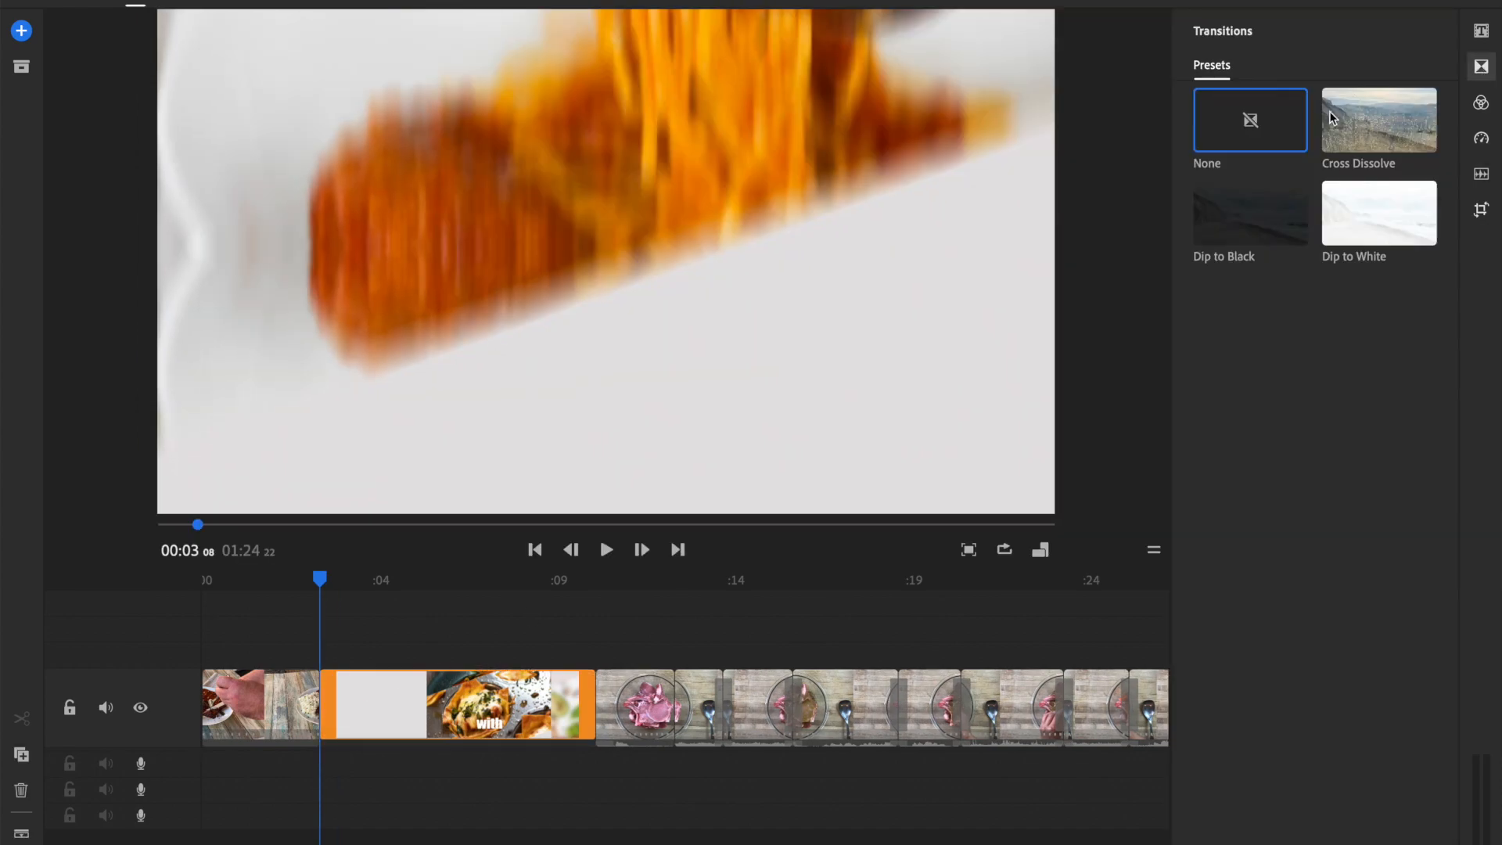
pyautogui.click(1335, 125)
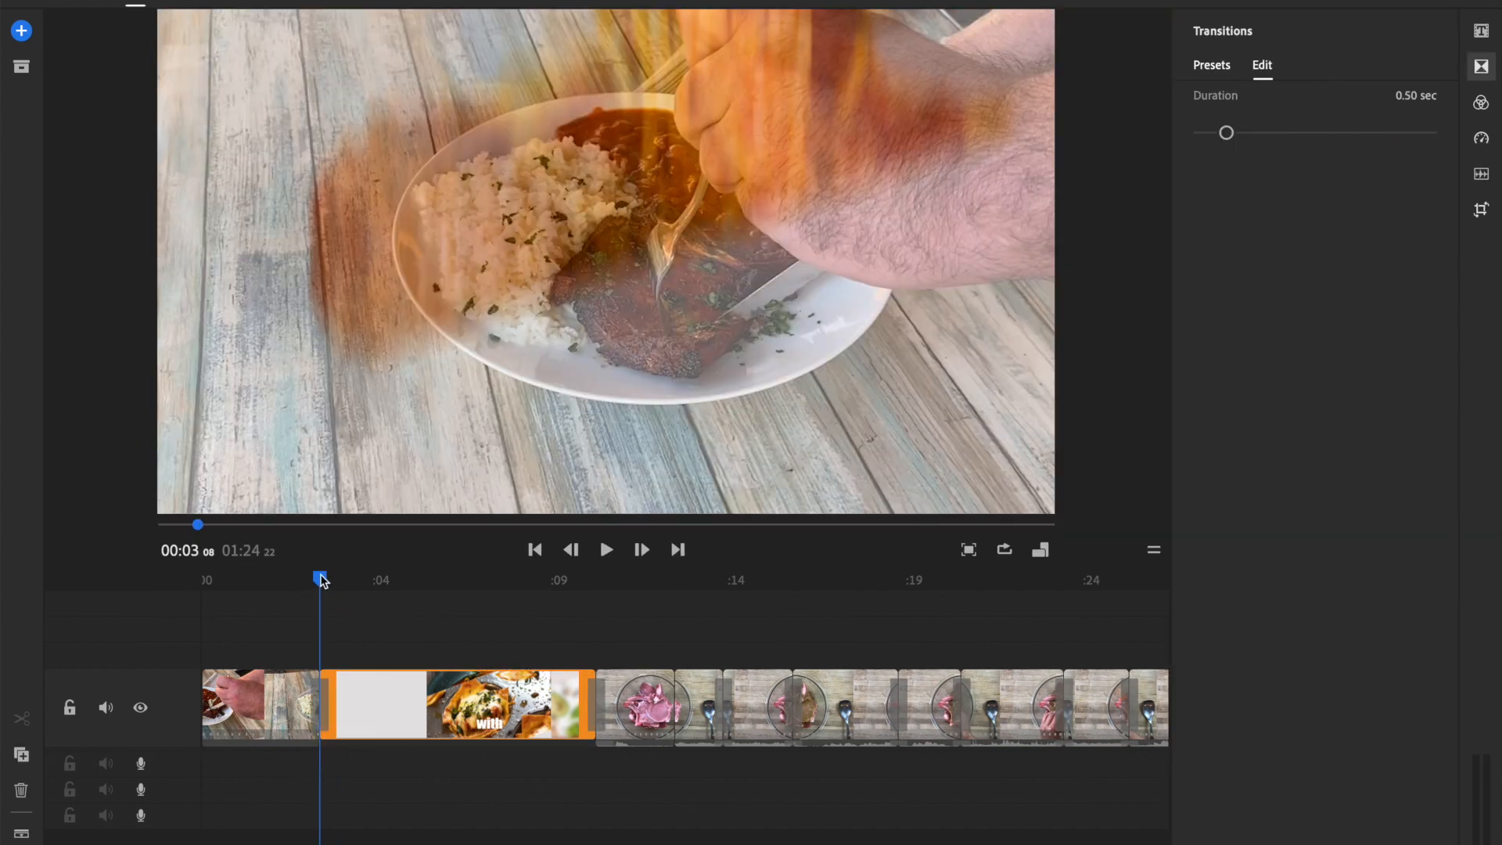
pyautogui.moveTo(322, 581); pyautogui.dragTo(174, 597)
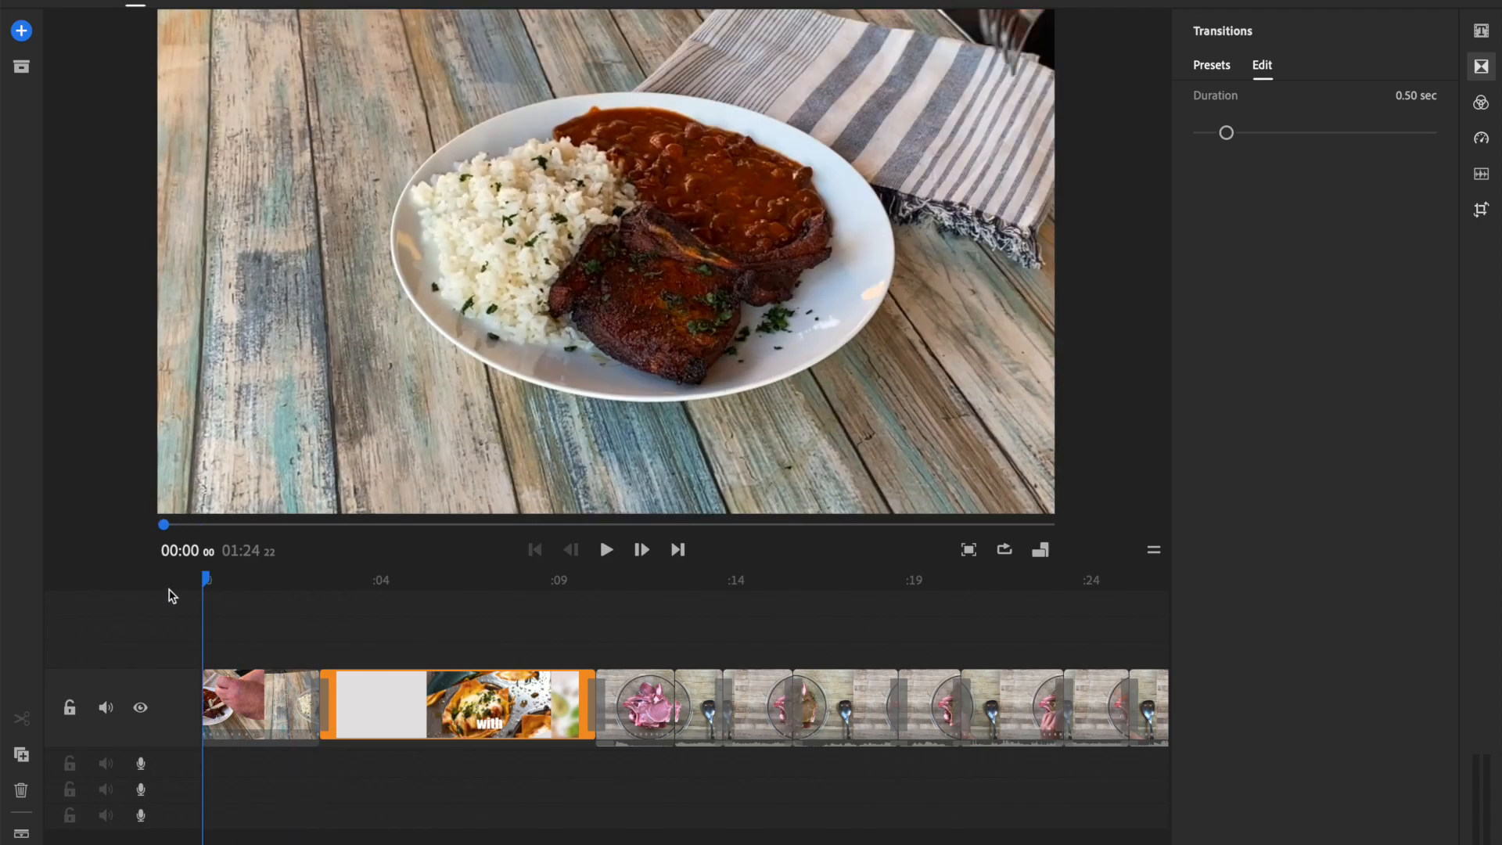
pyautogui.press('space')
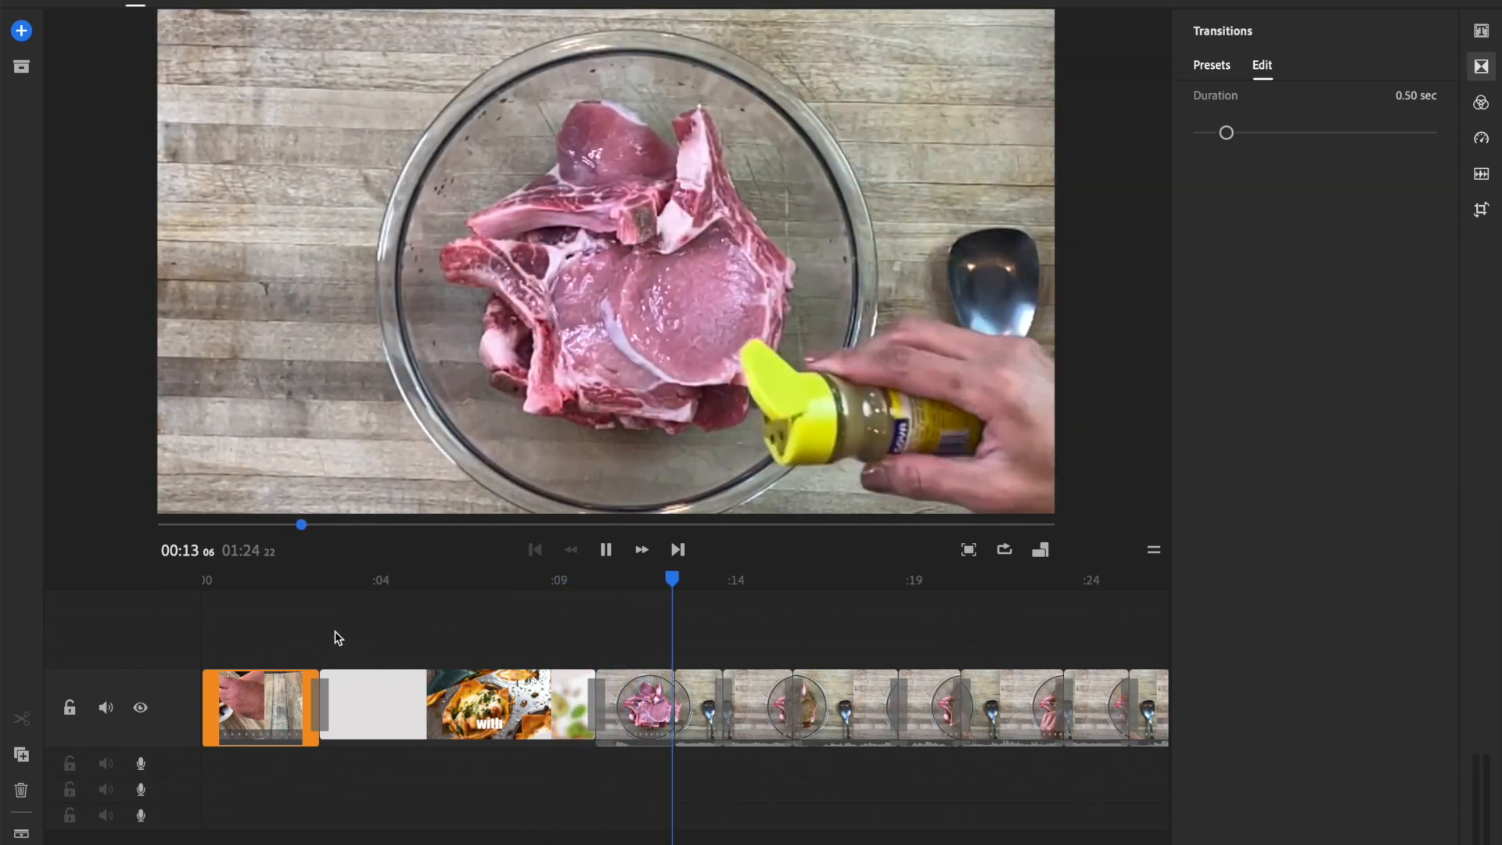
pyautogui.click(335, 633)
# Browse the title styles and add the Line and Push Left title above the opening dining clip at 00:00:29
pyautogui.moveTo(334, 583); pyautogui.dragTo(131, 588)
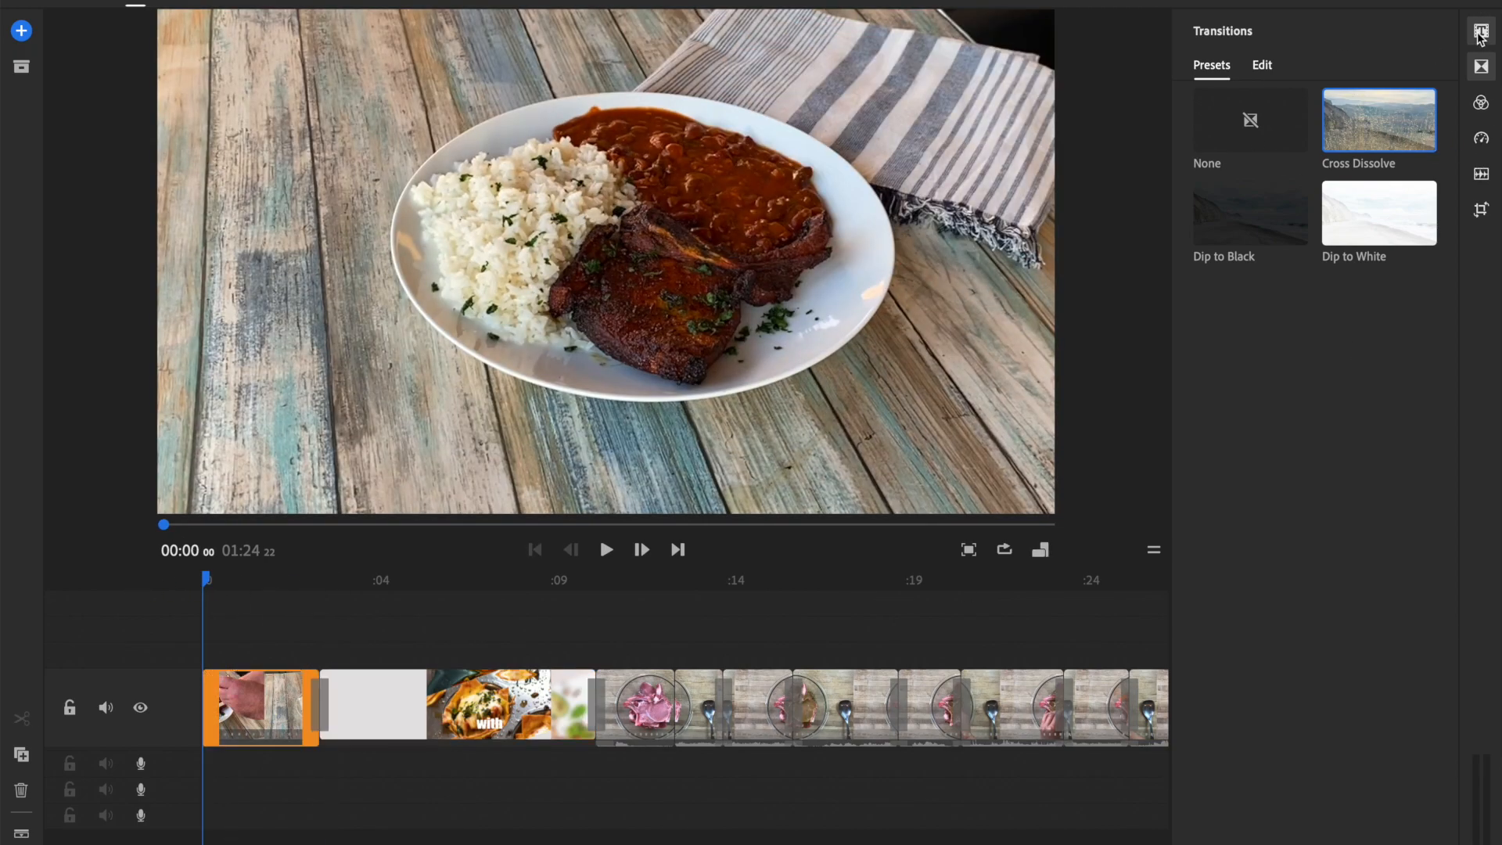
pyautogui.scroll(-10, 1309, 584)
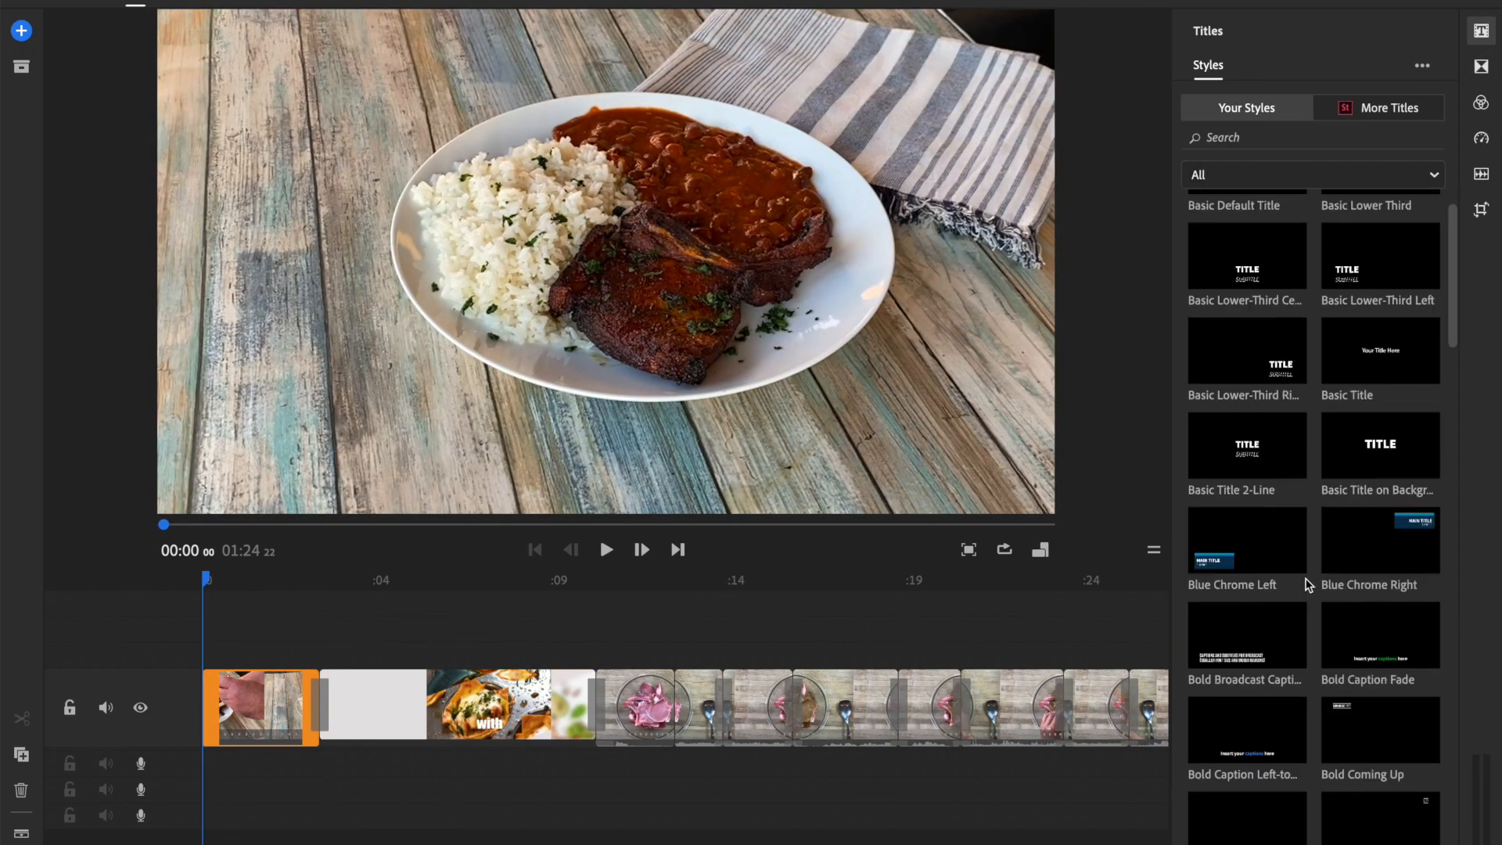
pyautogui.scroll(-7, 1308, 584)
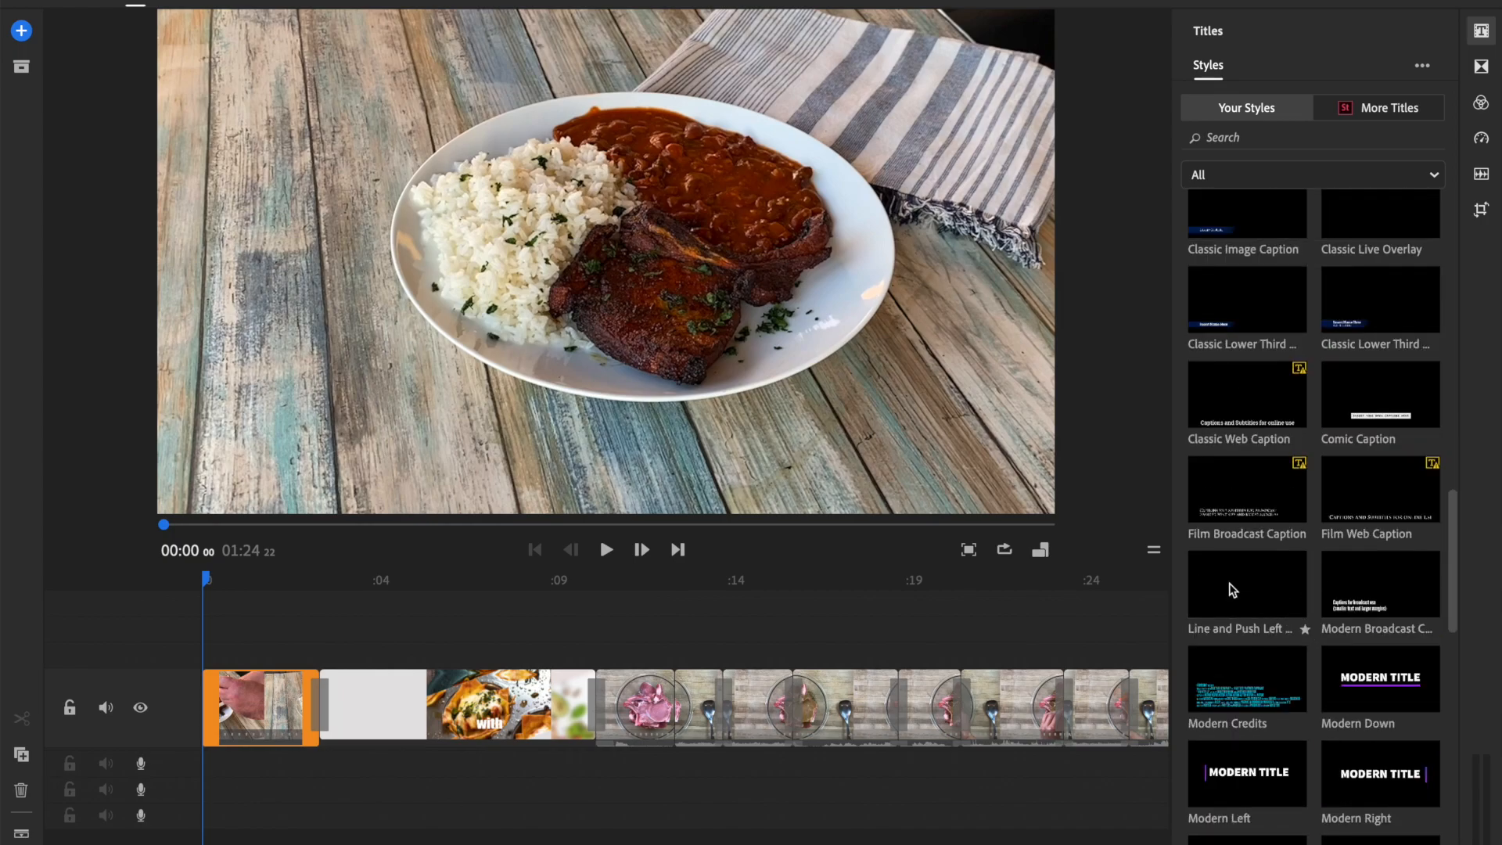
pyautogui.scroll(-12, 1232, 591)
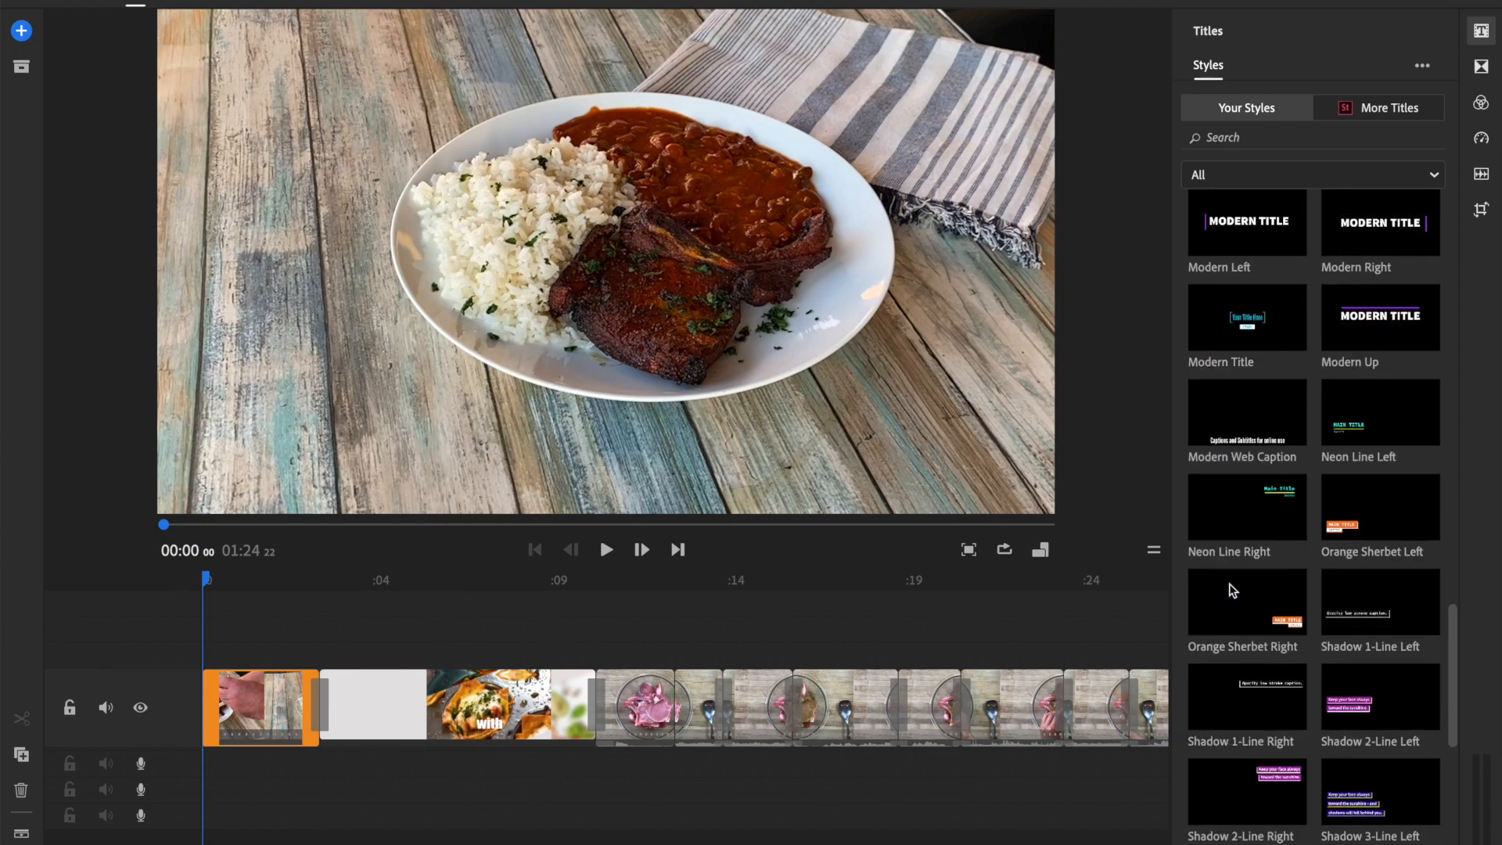
pyautogui.scroll(12, 1232, 590)
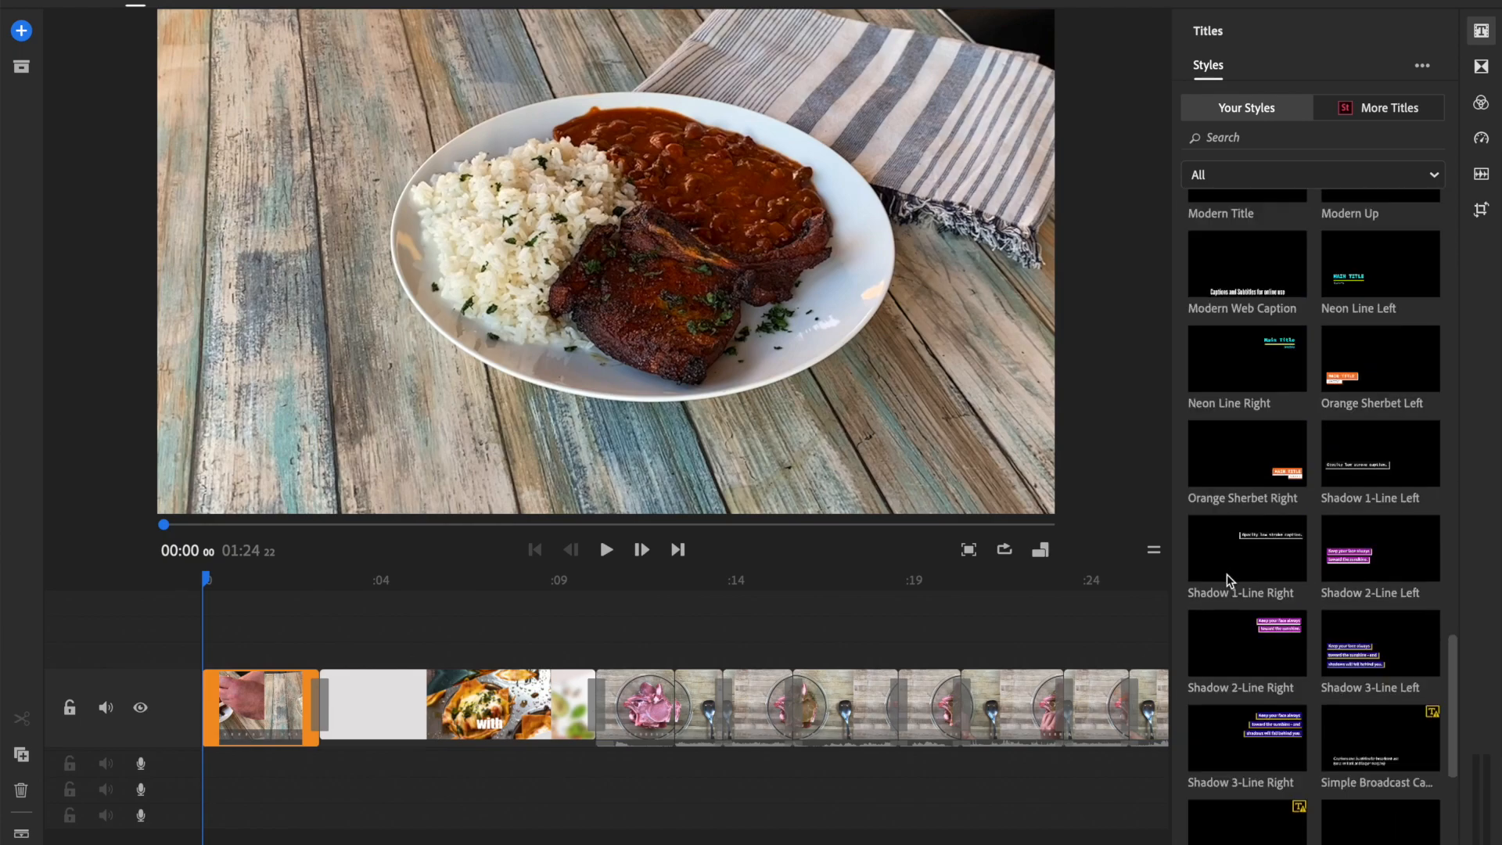
pyautogui.scroll(-1, 1231, 581)
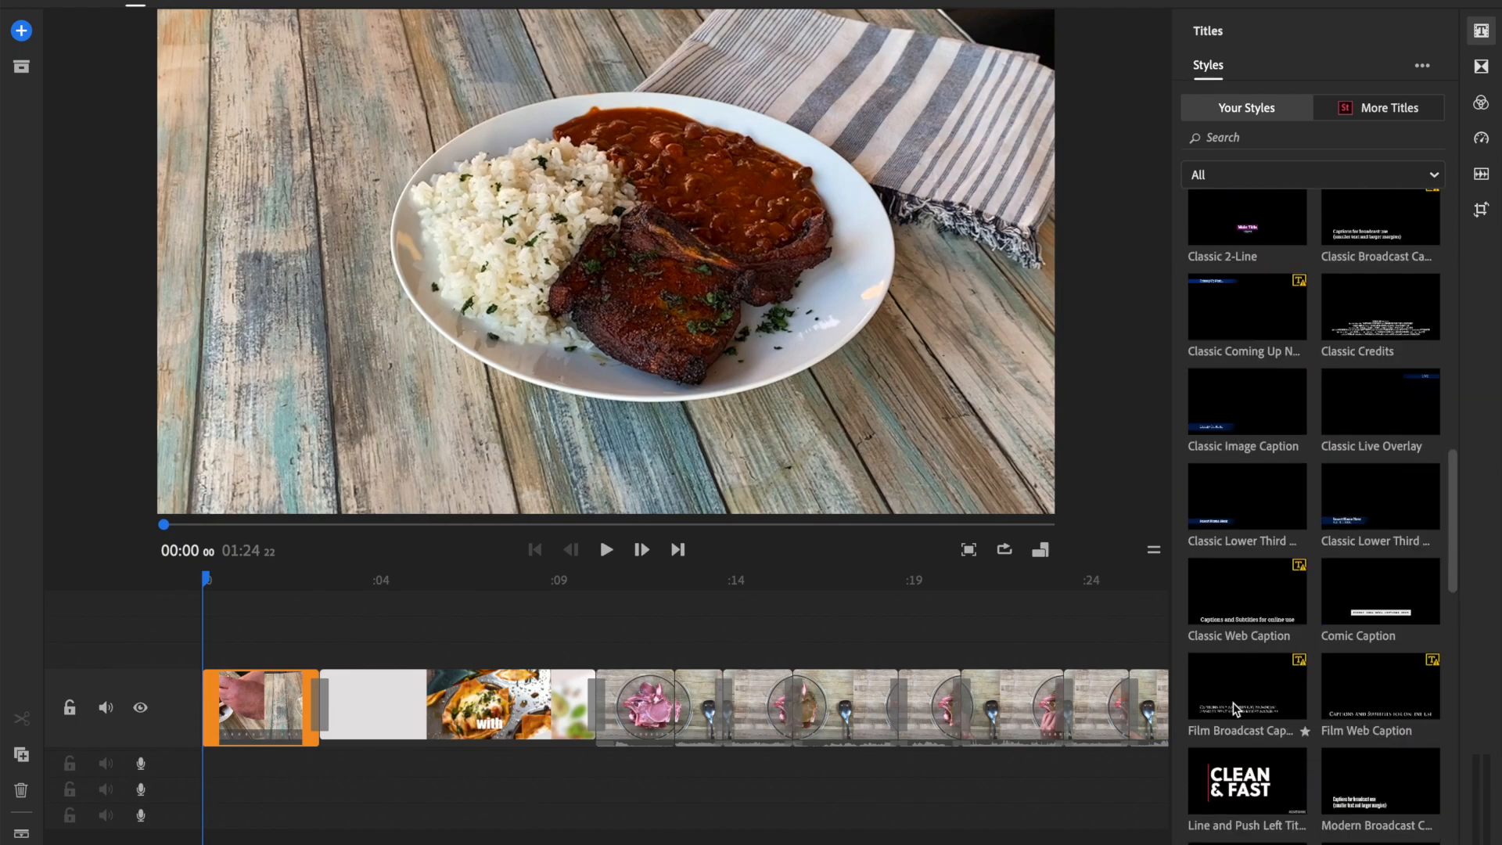
pyautogui.moveTo(205, 664); pyautogui.dragTo(238, 655)
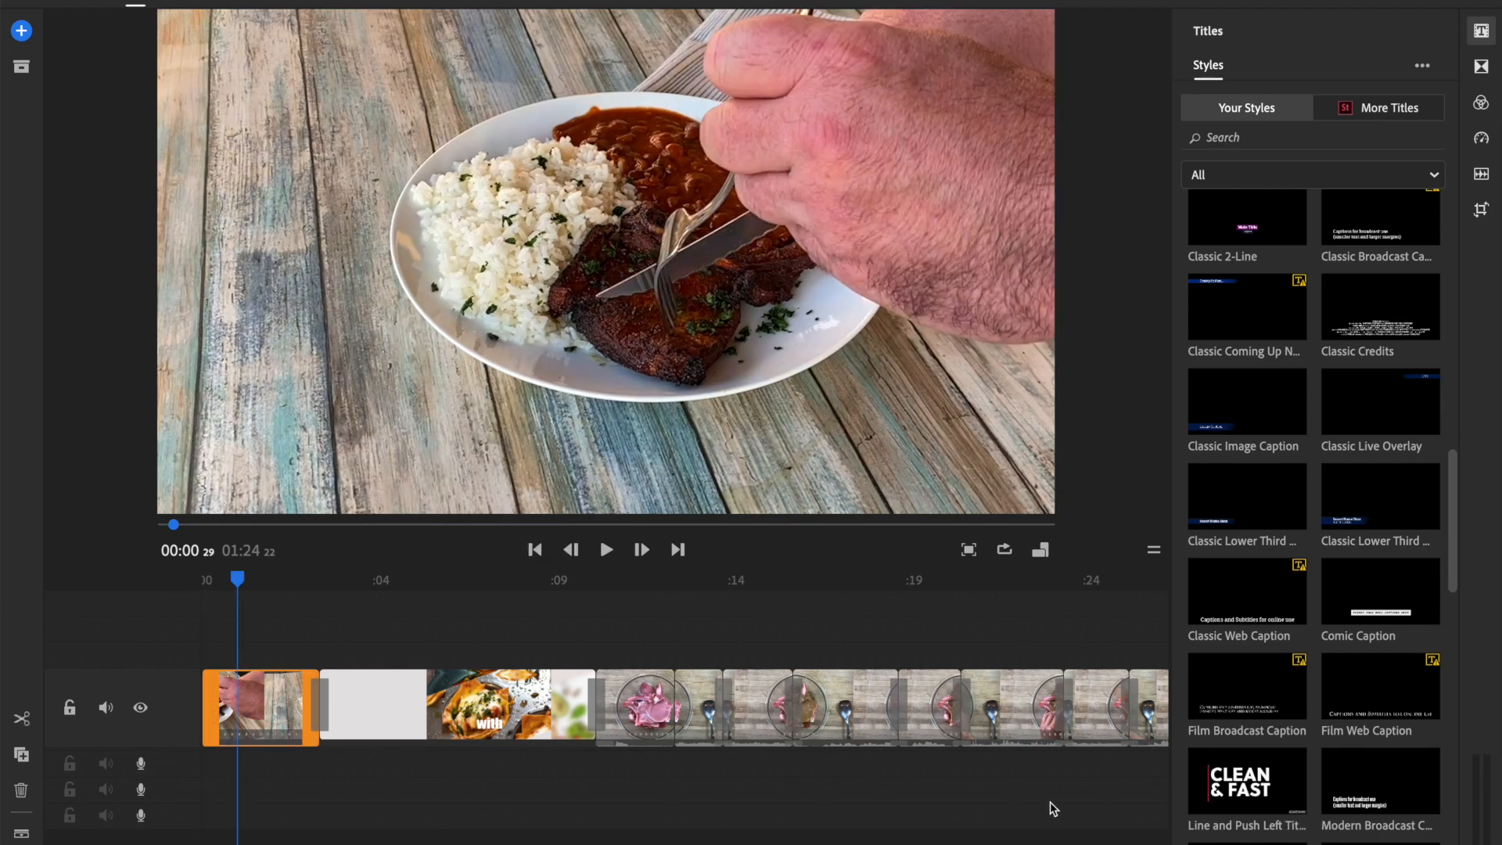
pyautogui.click(1238, 792)
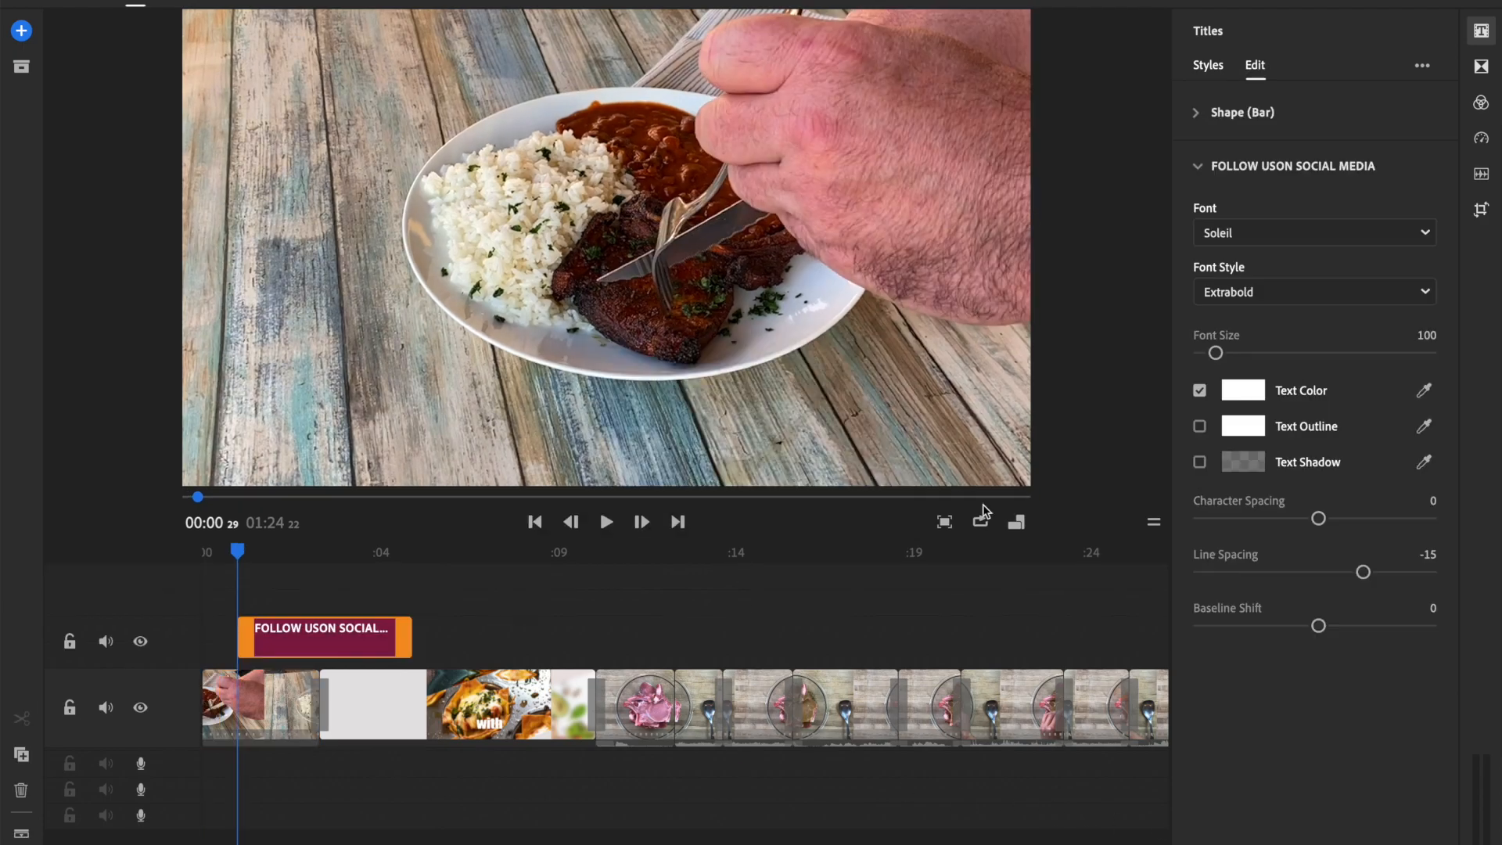
# Move the title to 00:00 and trim its end to match the end of the opening dining clip
pyautogui.moveTo(306, 645); pyautogui.dragTo(270, 644)
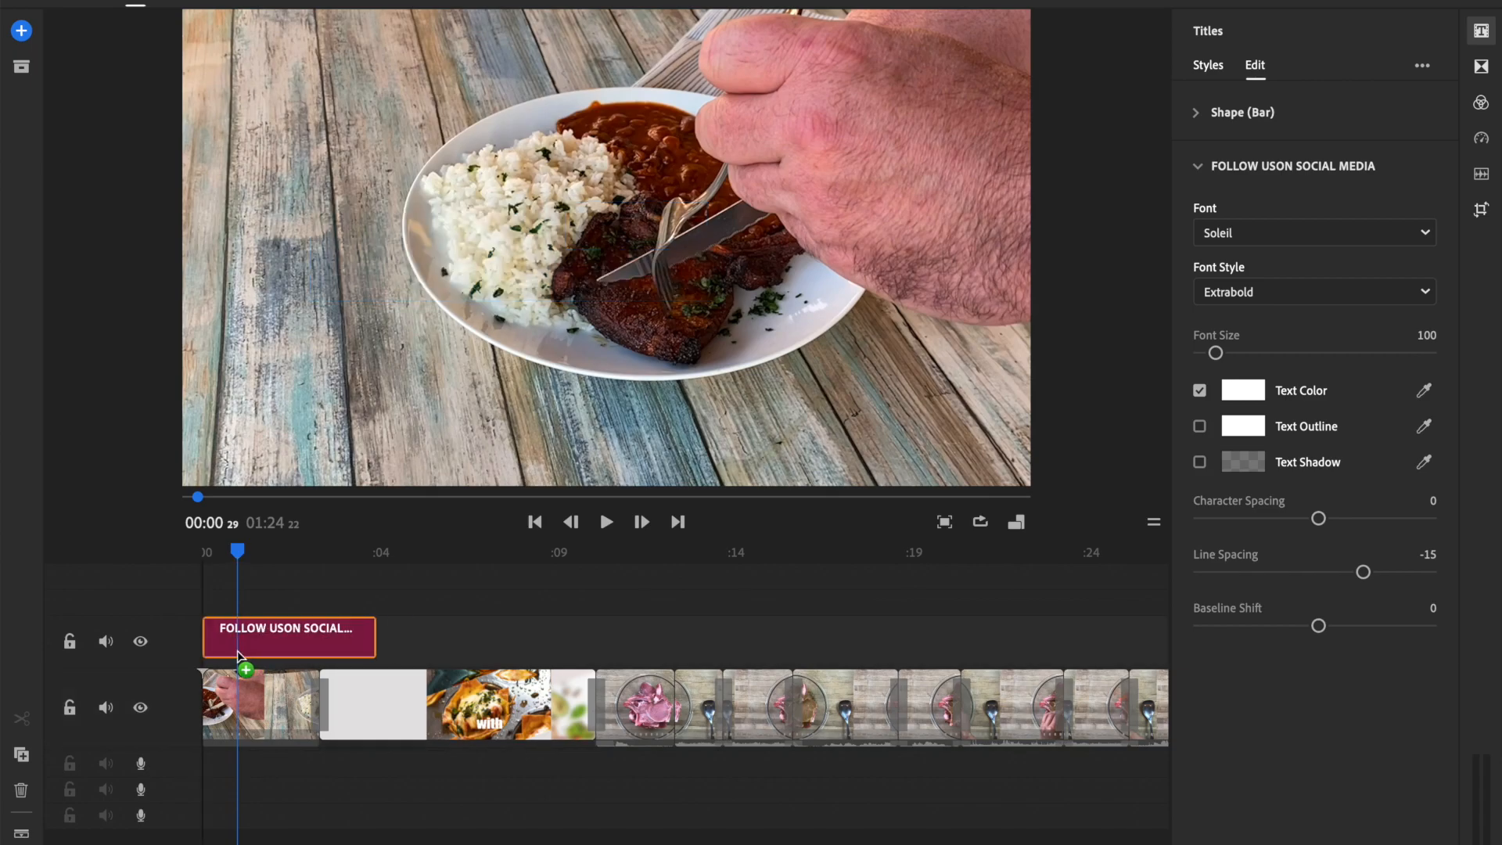
pyautogui.click(284, 643)
pyautogui.moveTo(374, 638); pyautogui.dragTo(319, 638)
# Replace the title's placeholder text "FOLLOW US ON SOCIAL MEDIA" with "FFRIED"
pyautogui.click(266, 630)
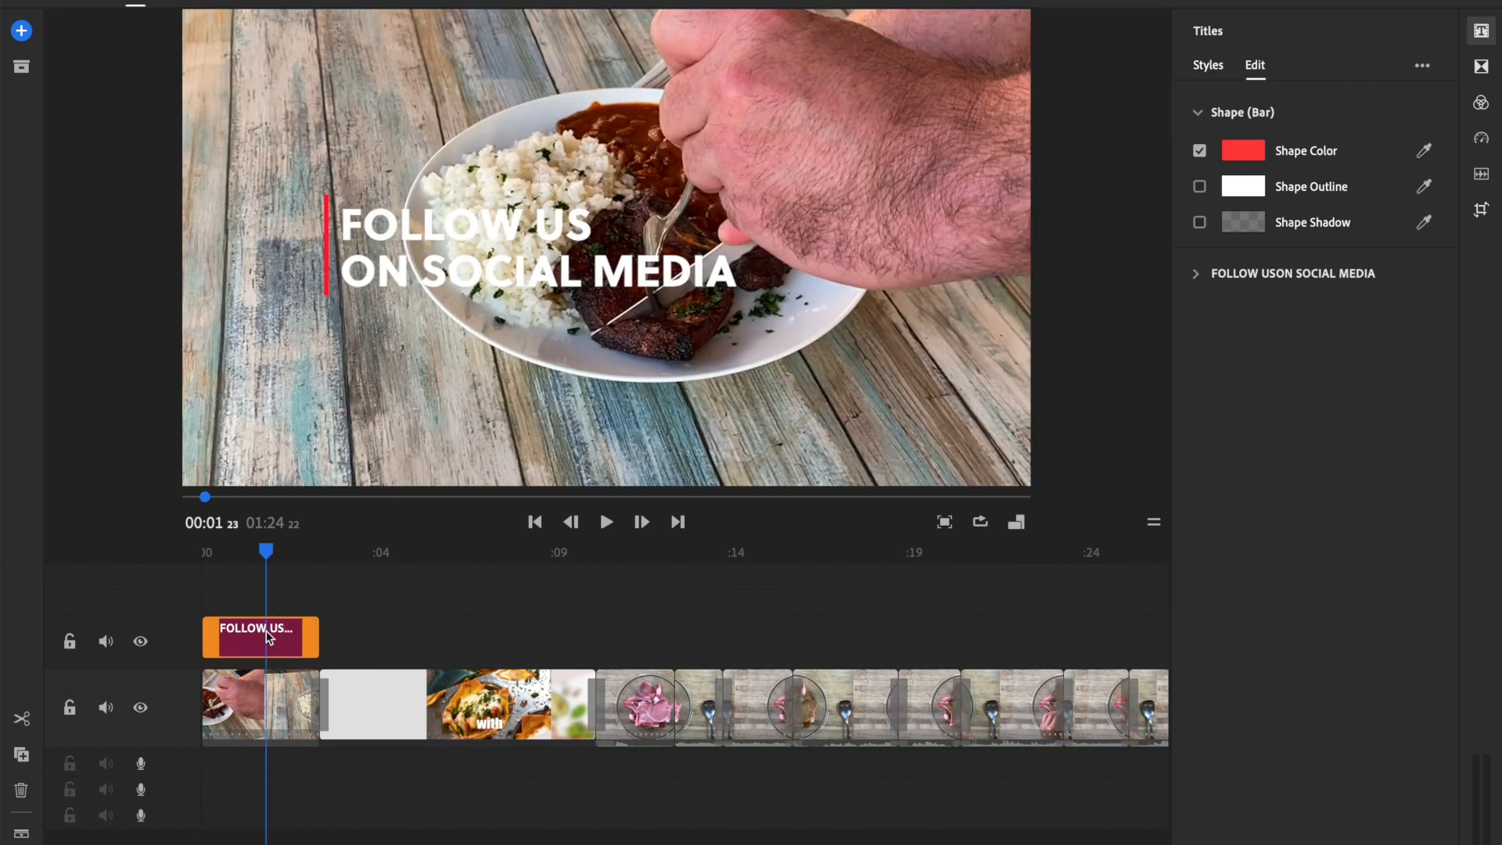
pyautogui.click(607, 282)
pyautogui.click(735, 279)
pyautogui.doubleClick(731, 274)
pyautogui.click(730, 274)
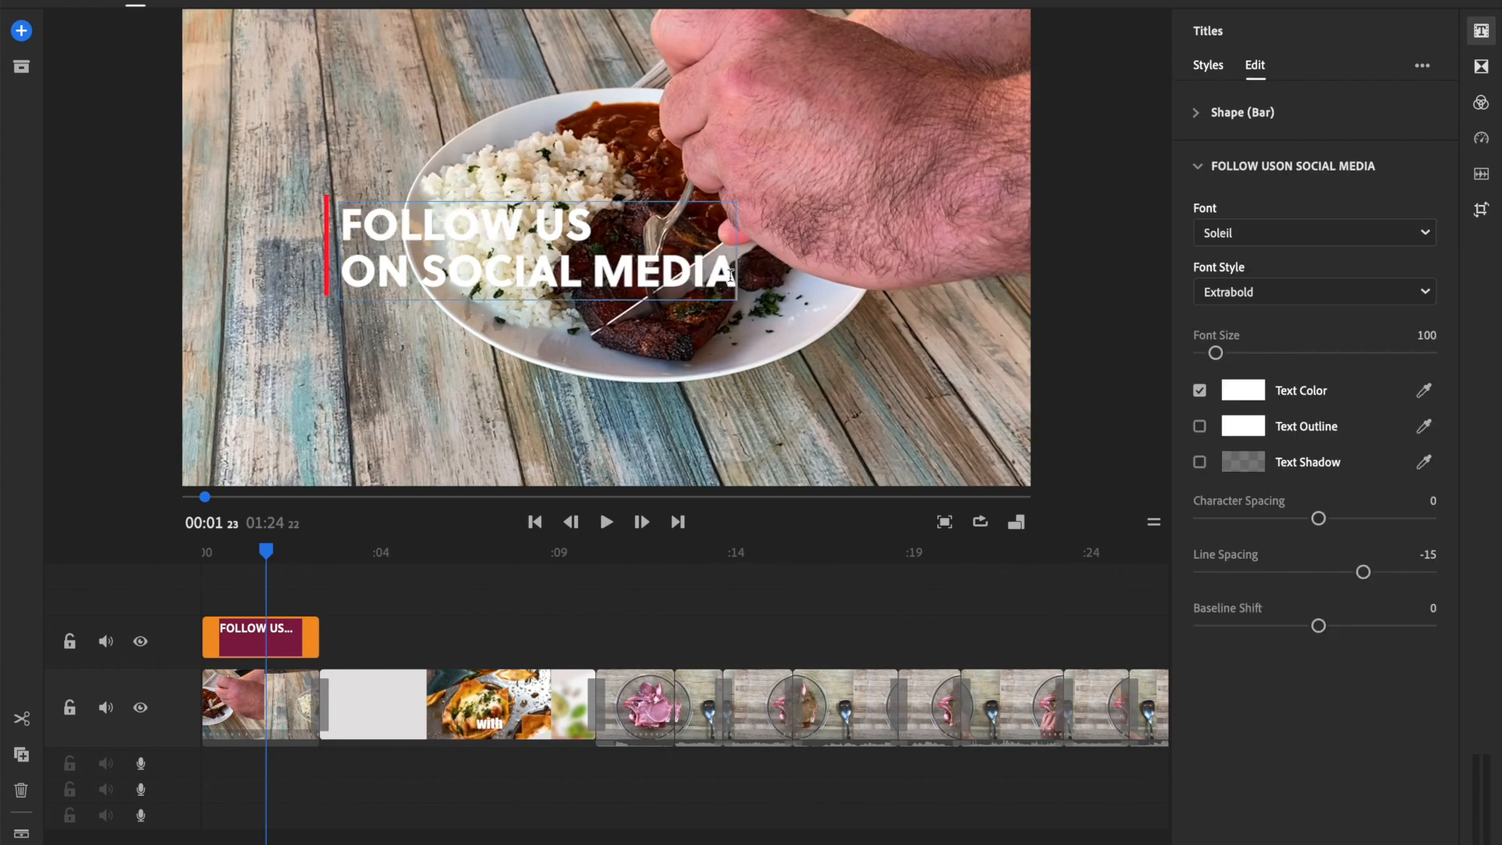
pyautogui.moveTo(730, 276); pyautogui.dragTo(362, 194)
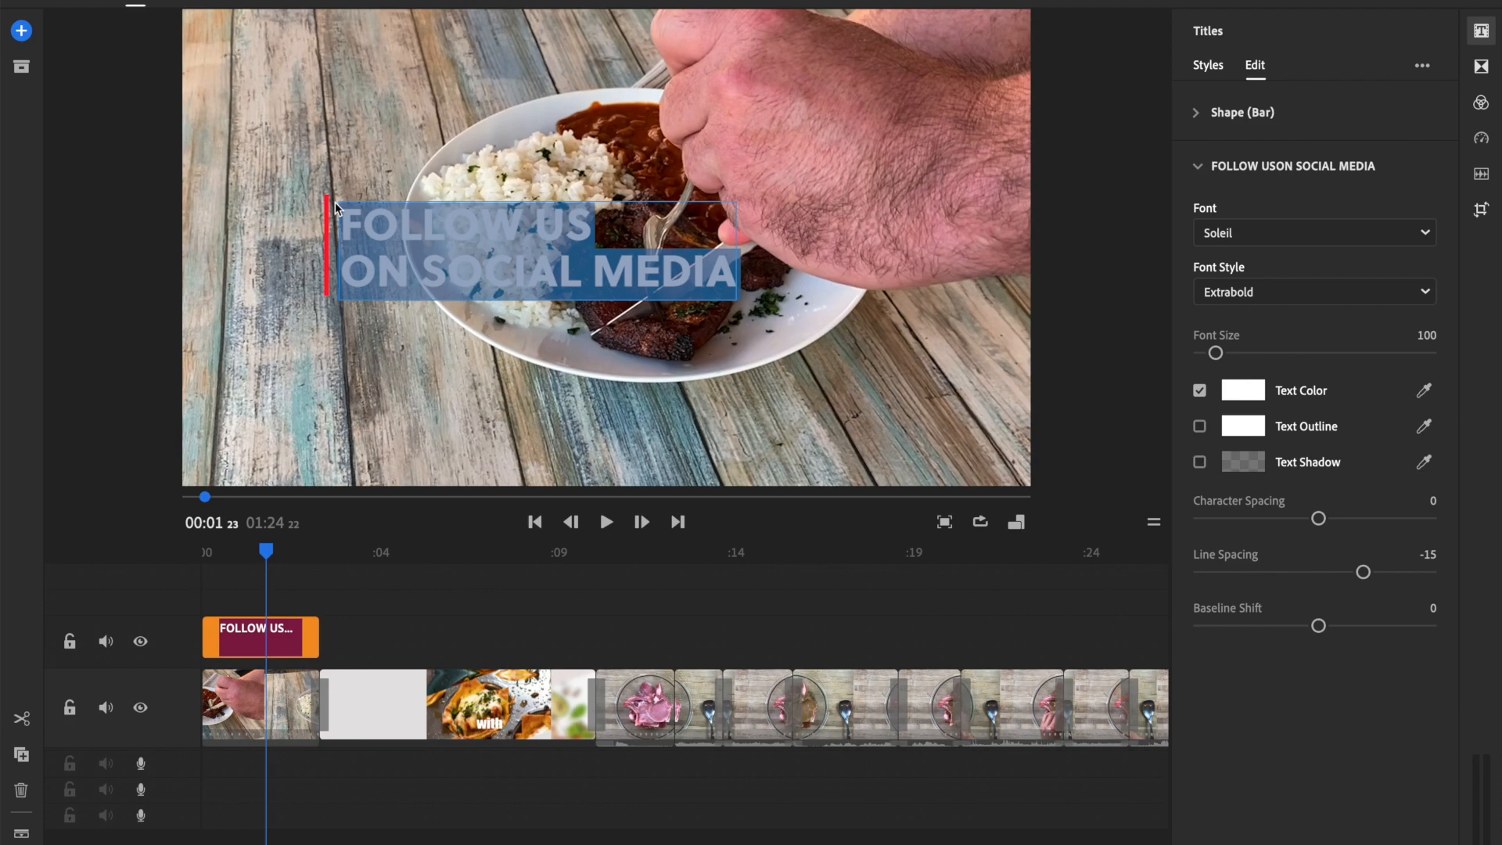
pyautogui.write('Fr')
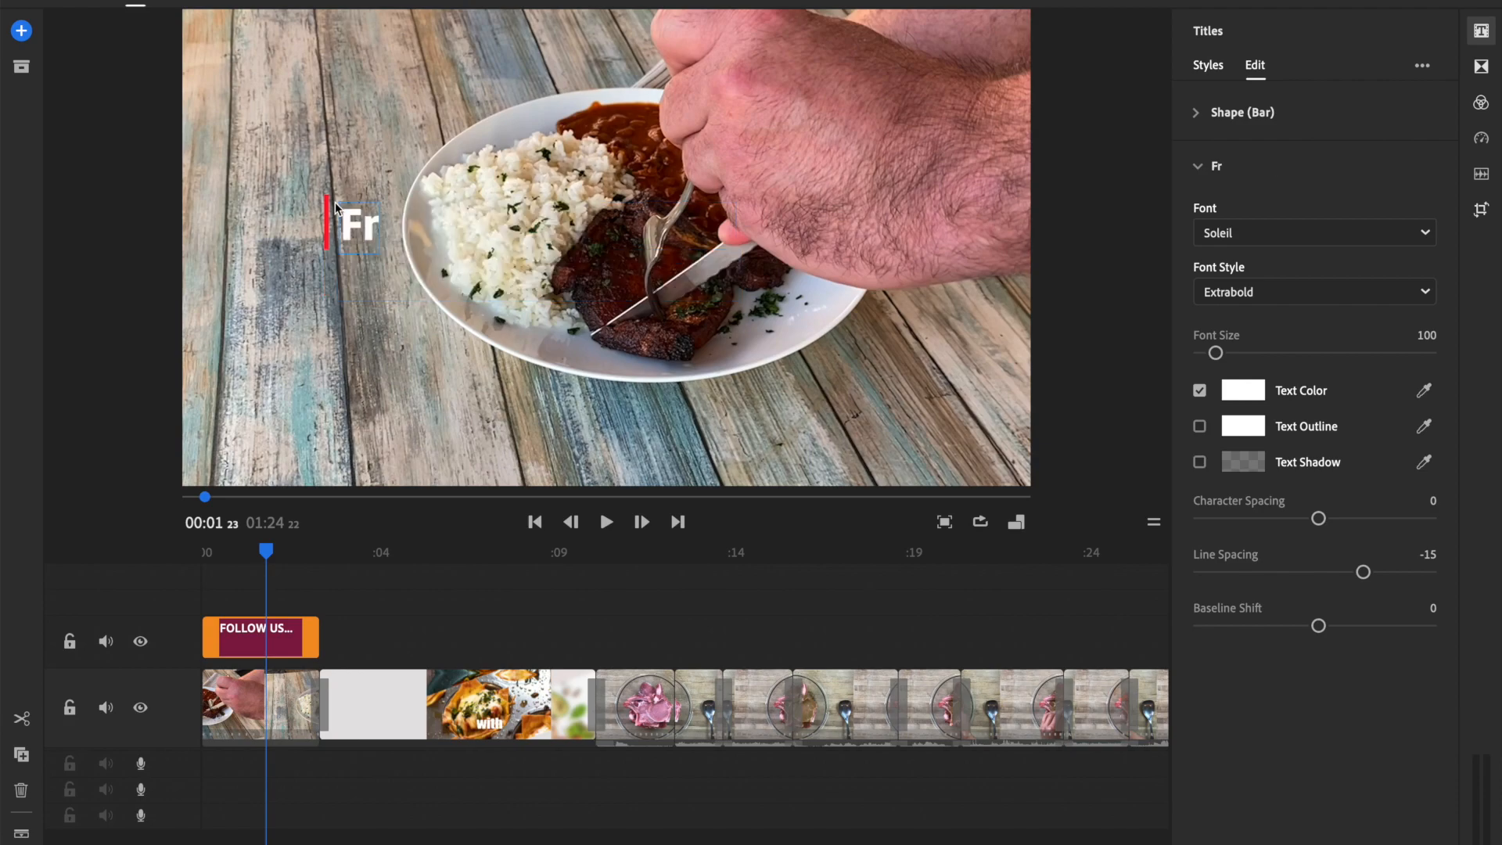
pyautogui.write('ied')
pyautogui.press('BackSpace')
pyautogui.press('BackSpace')
pyautogui.press('BackSpace')
pyautogui.press('BackSpace')
pyautogui.write('FRIED')
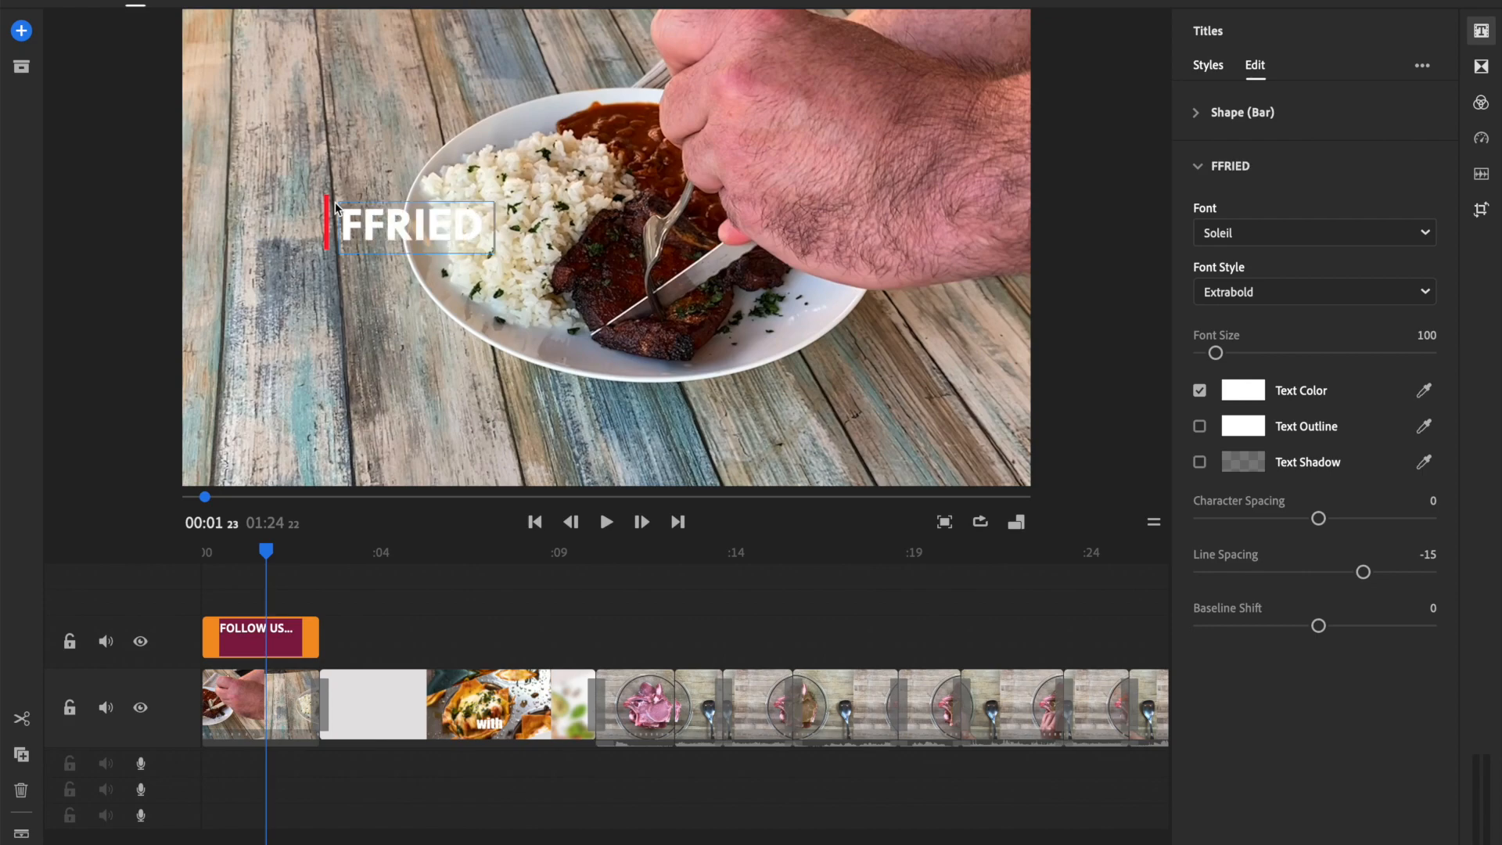
# Complete and correct the title text so it reads "FRIED DOMINICAN" with "PORK CHOPS" on a second line
pyautogui.write(' DOMNIN')
pyautogui.press('BackSpace')
pyautogui.press('BackSpace')
pyautogui.press('BackSpace')
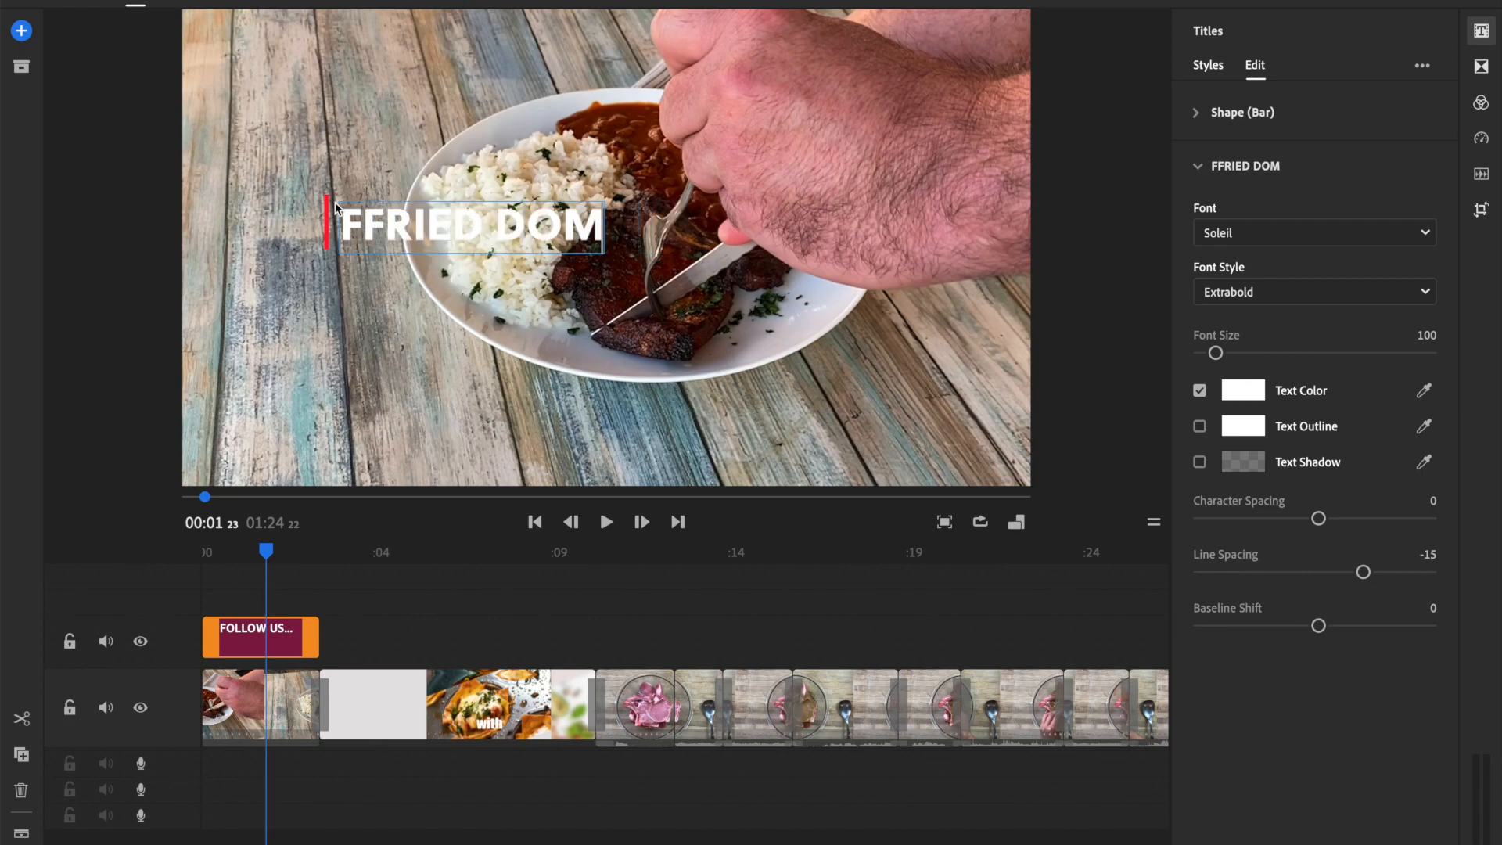
pyautogui.write('INICAN')
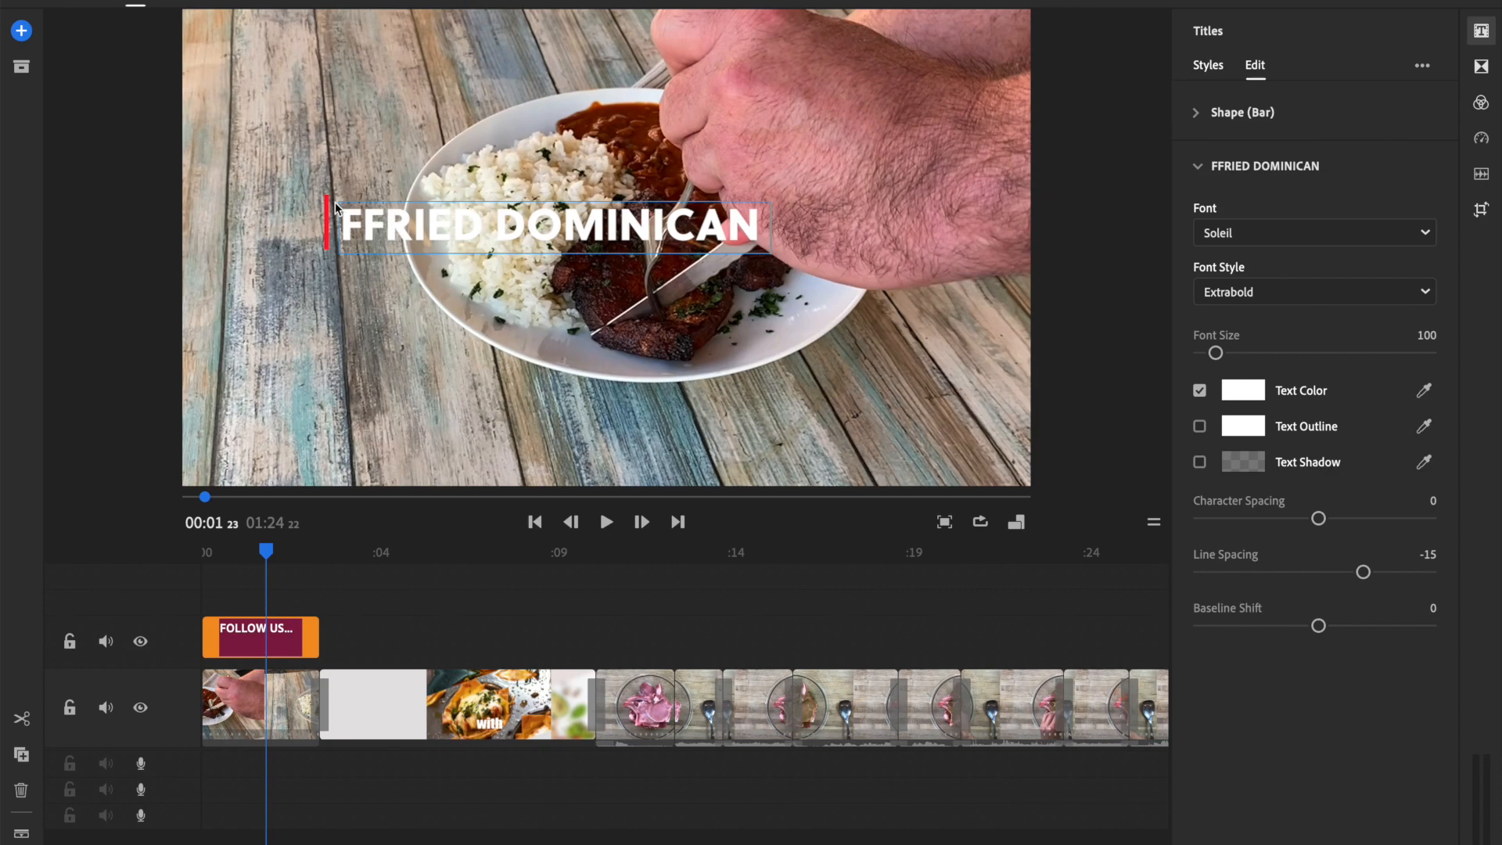
pyautogui.press('Return')
pyautogui.write('PORK CHOPS')
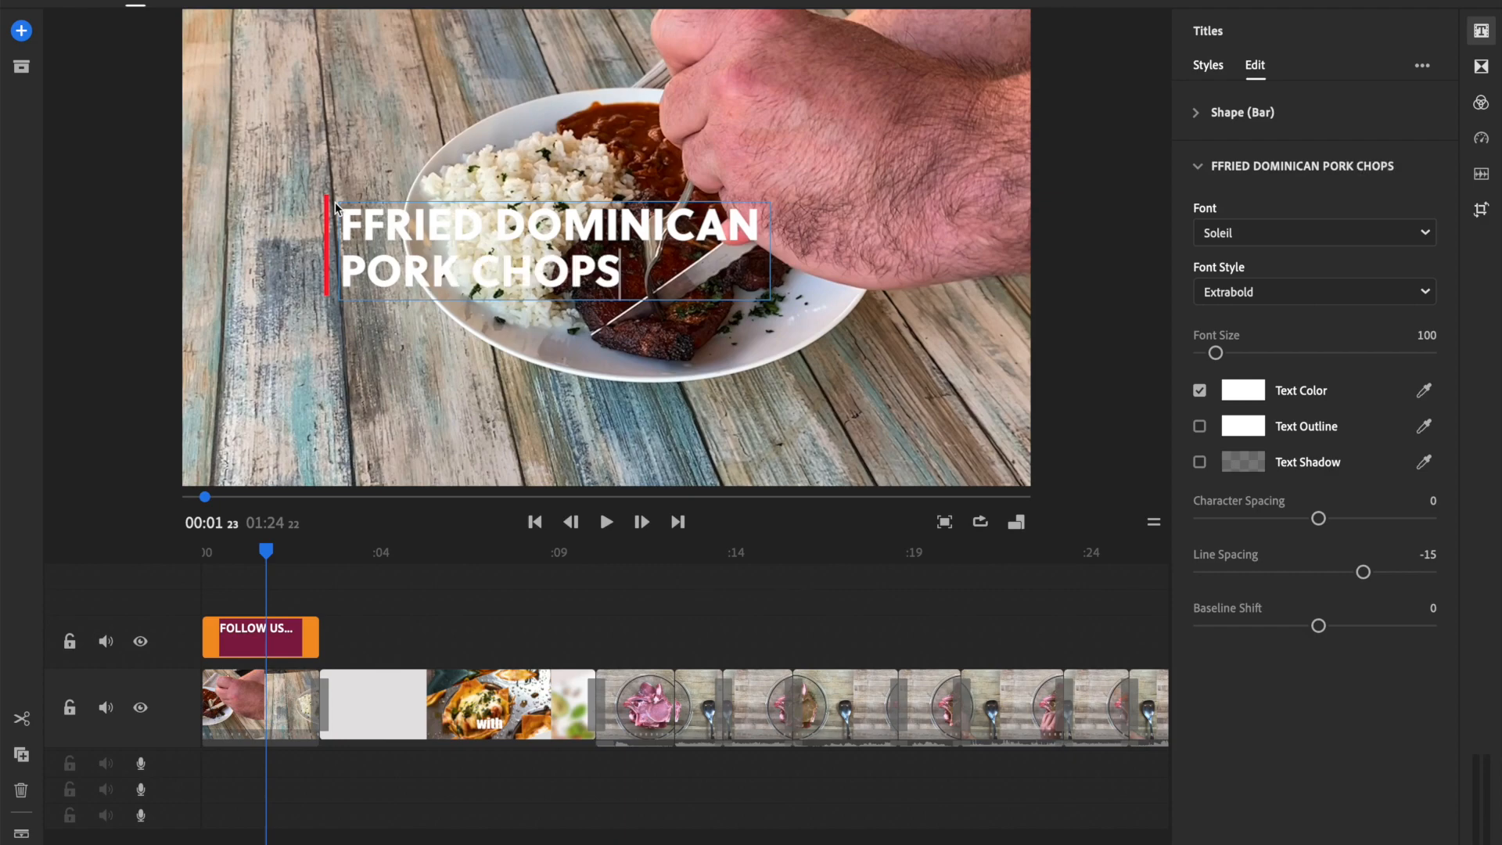
pyautogui.click(365, 225)
pyautogui.press('BackSpace')
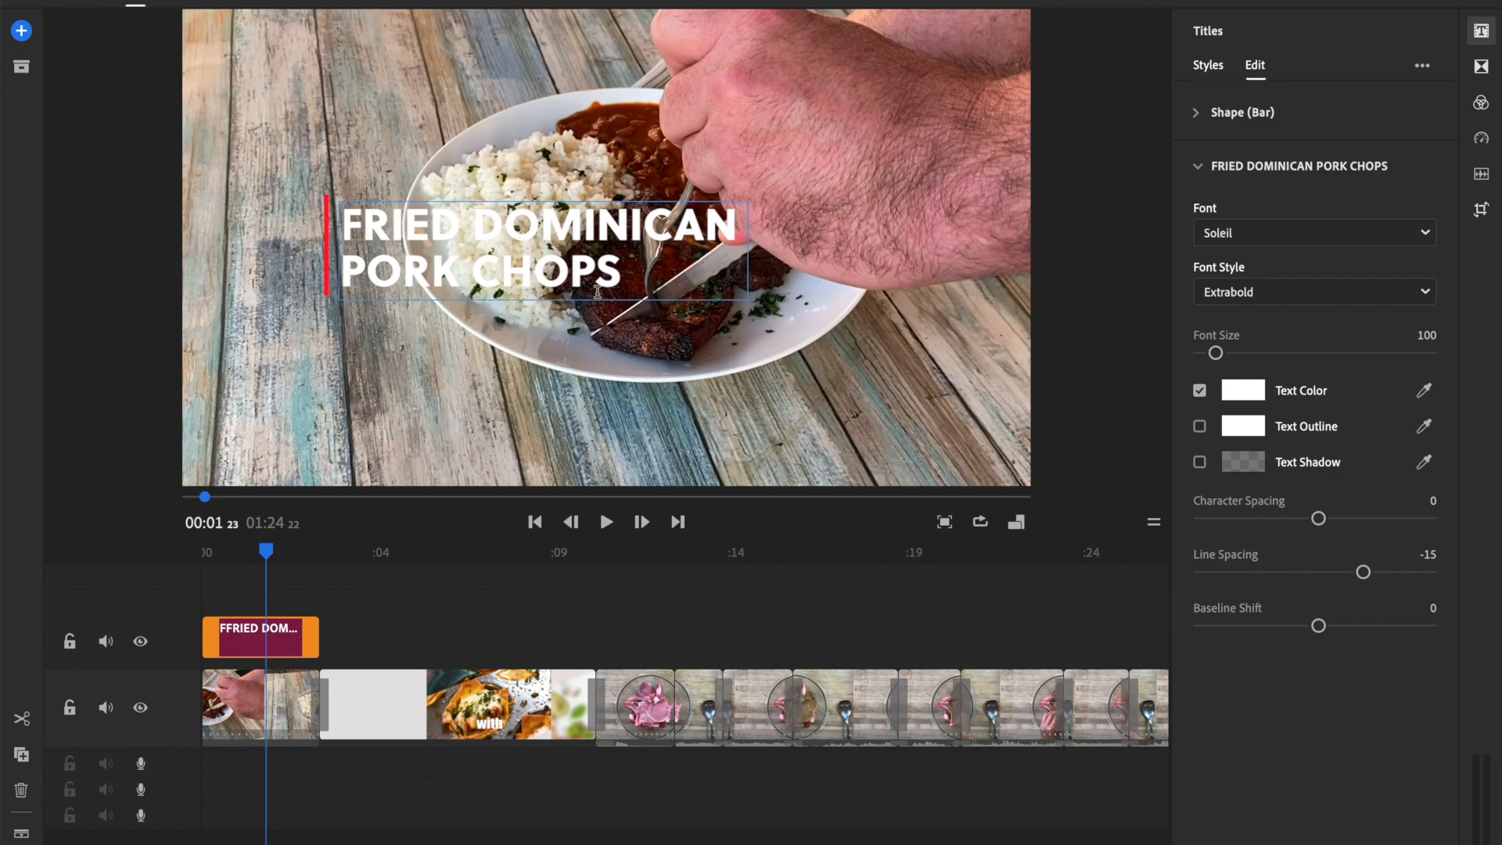
# Set the font size of all the title text to 158
pyautogui.click(633, 272)
pyautogui.hotkey('ctrl', 'a')
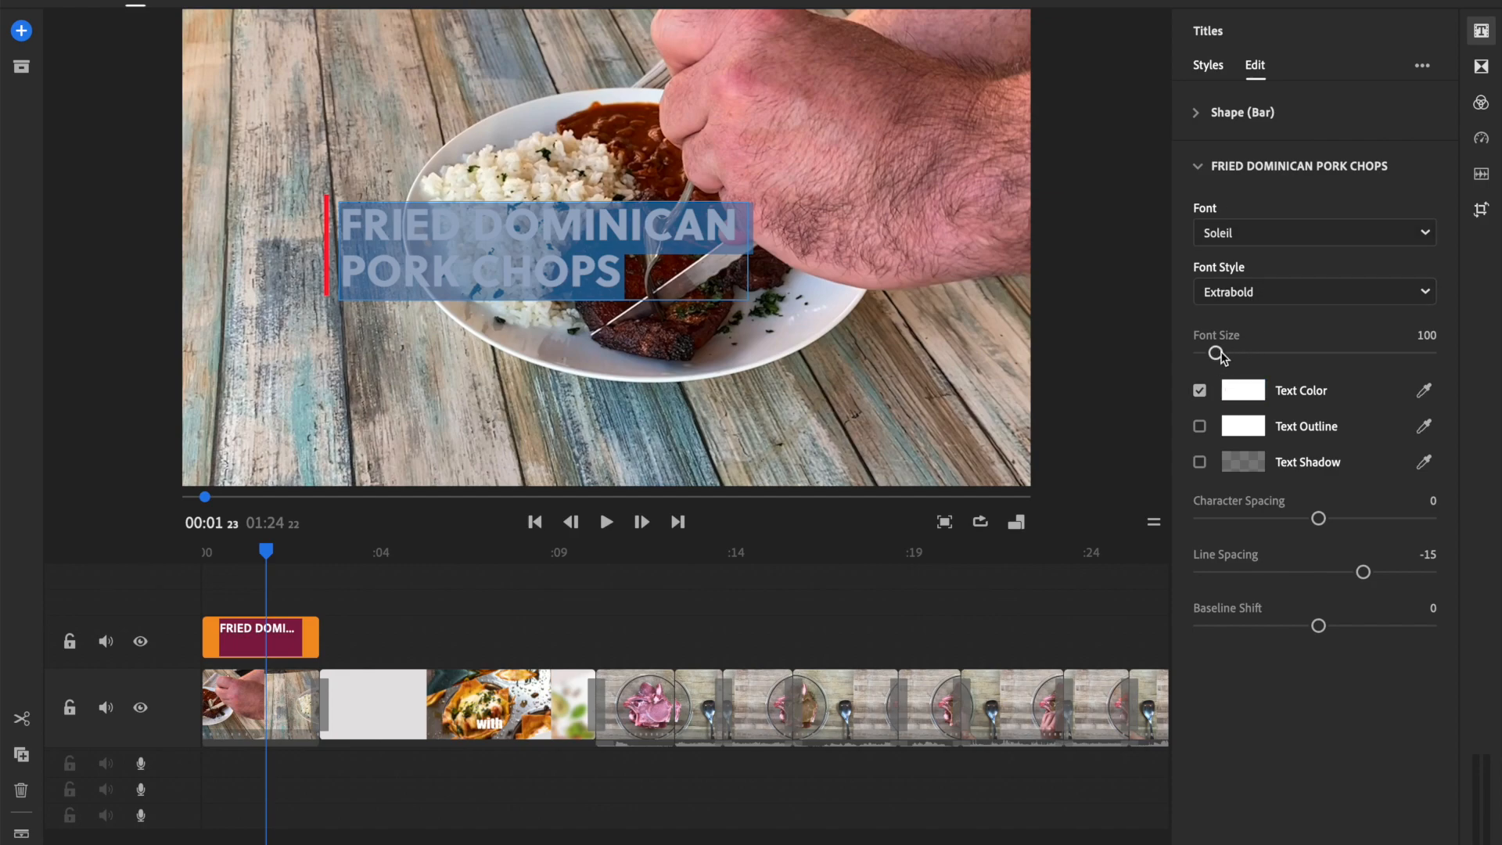
pyautogui.moveTo(1217, 354); pyautogui.dragTo(1223, 352)
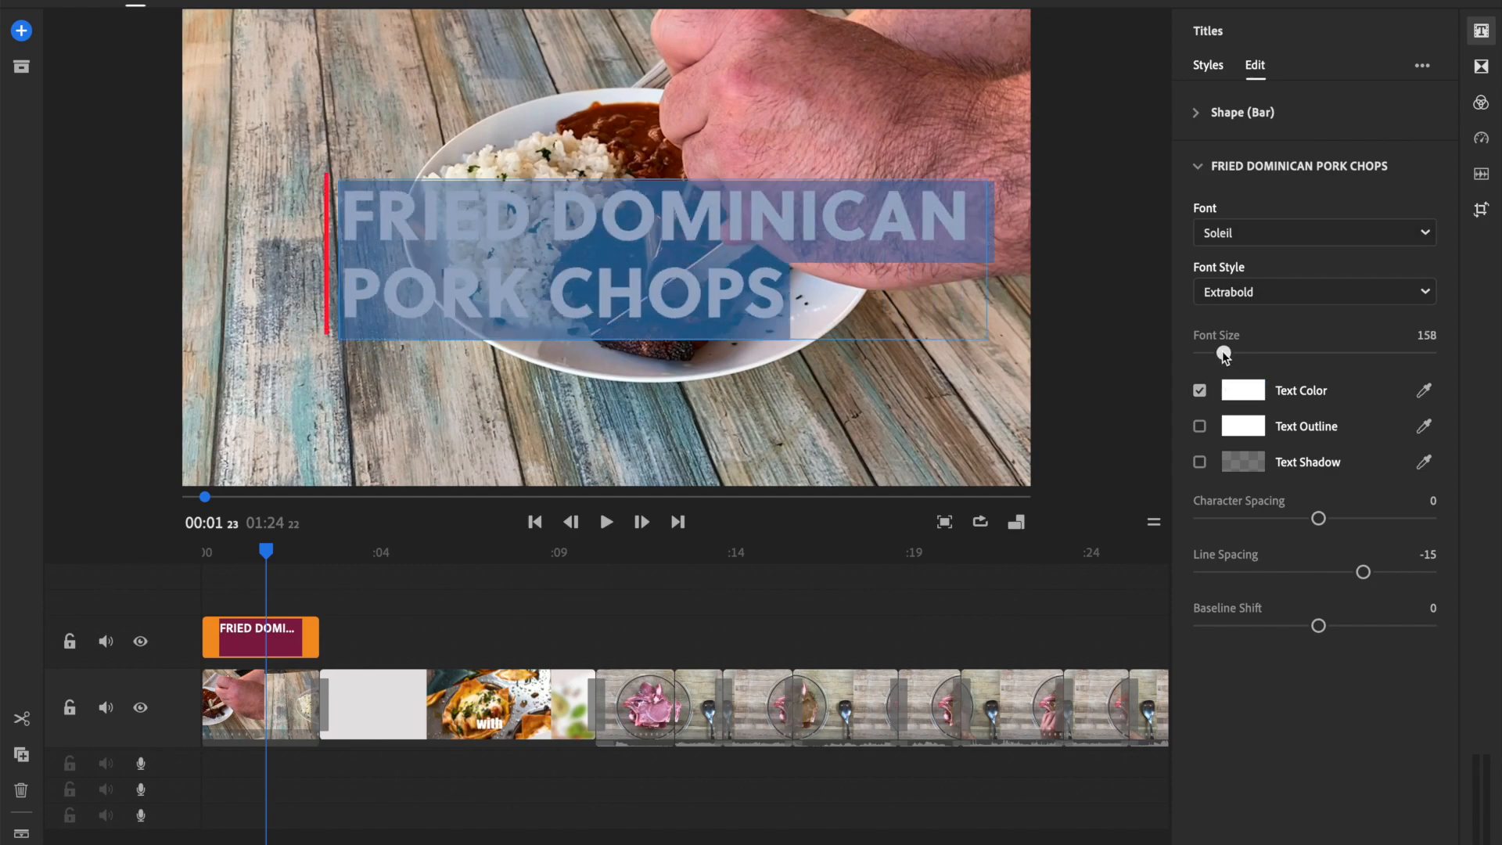
# Add a dark teal text outline to the title lettering and set the outline size to 9
pyautogui.click(1236, 432)
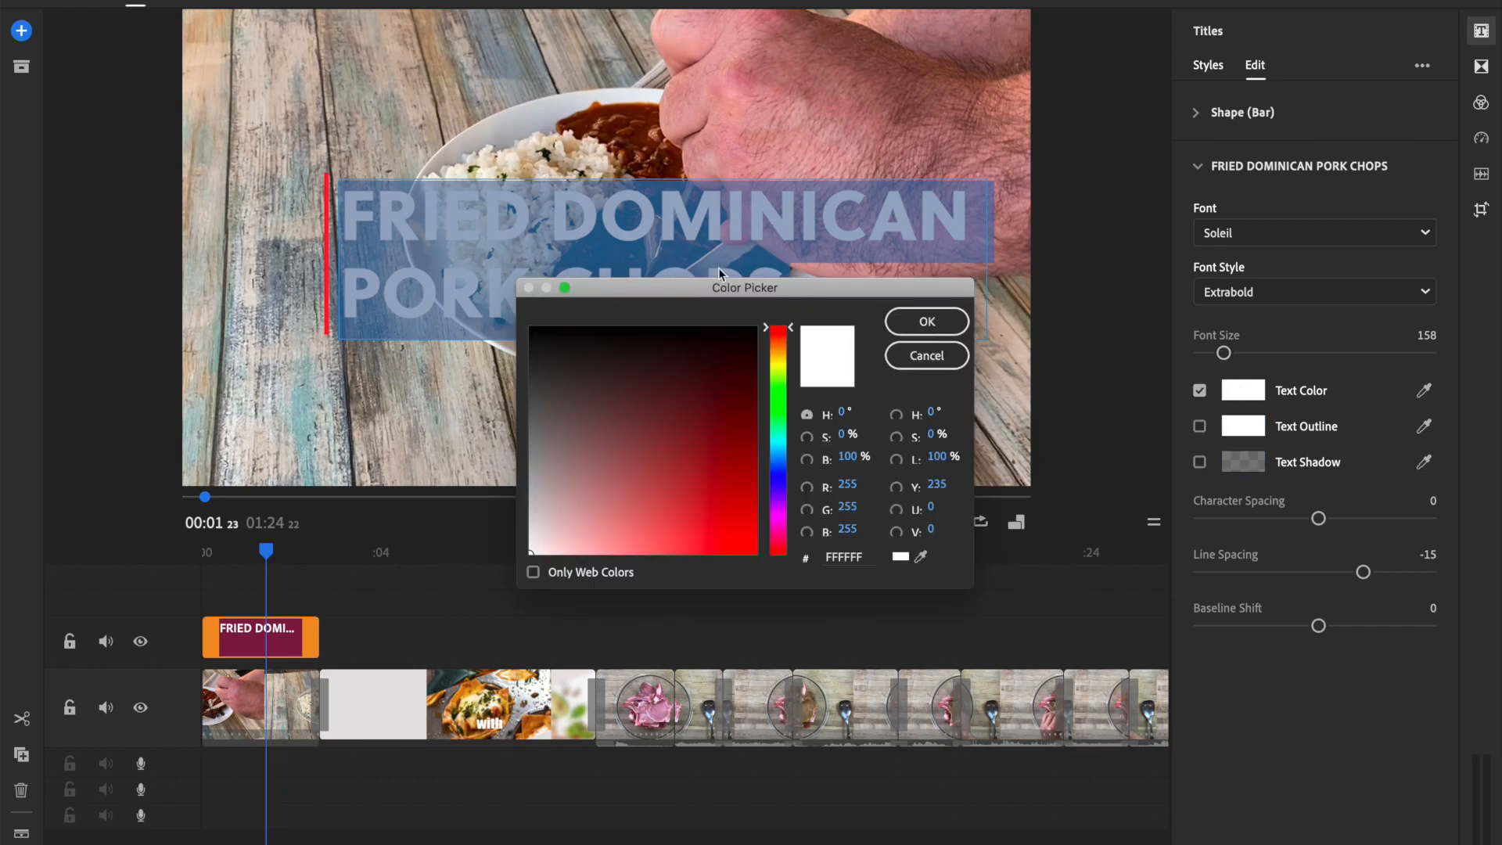
pyautogui.click(927, 321)
pyautogui.click(862, 291)
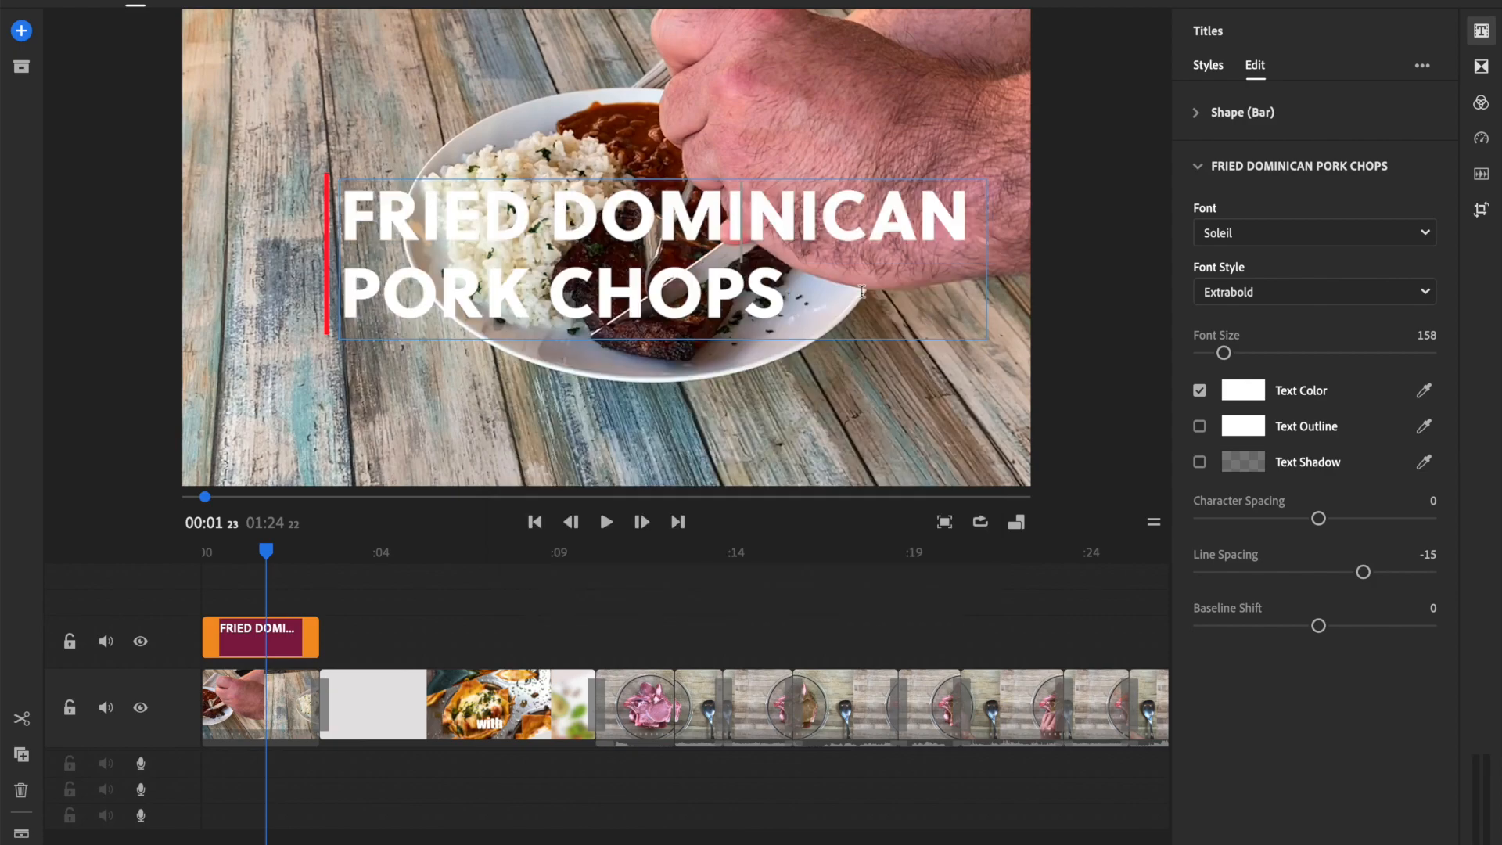
pyautogui.hotkey('ctrl', 'a')
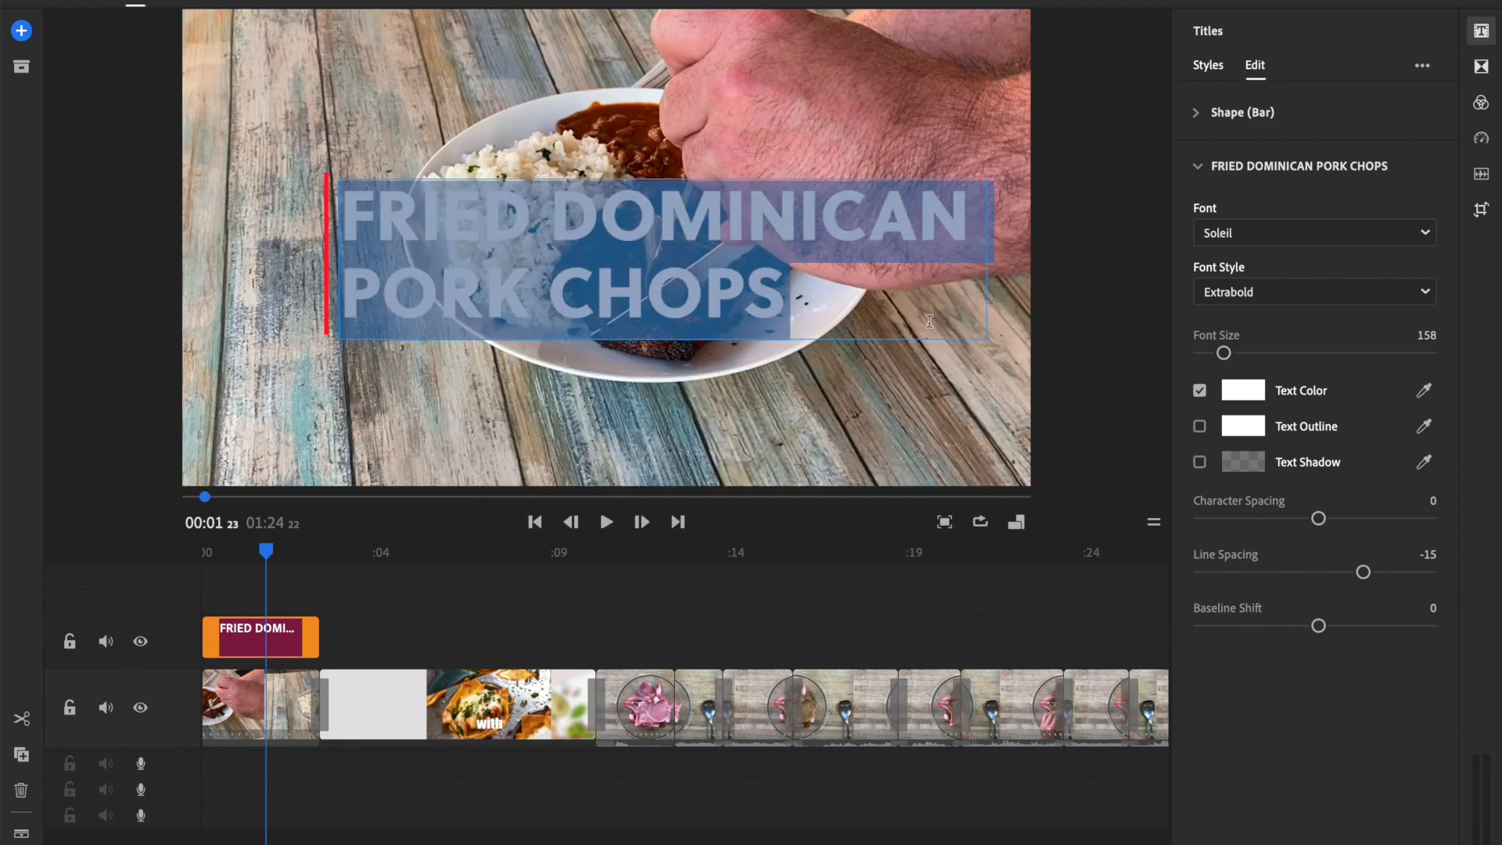
pyautogui.click(1201, 427)
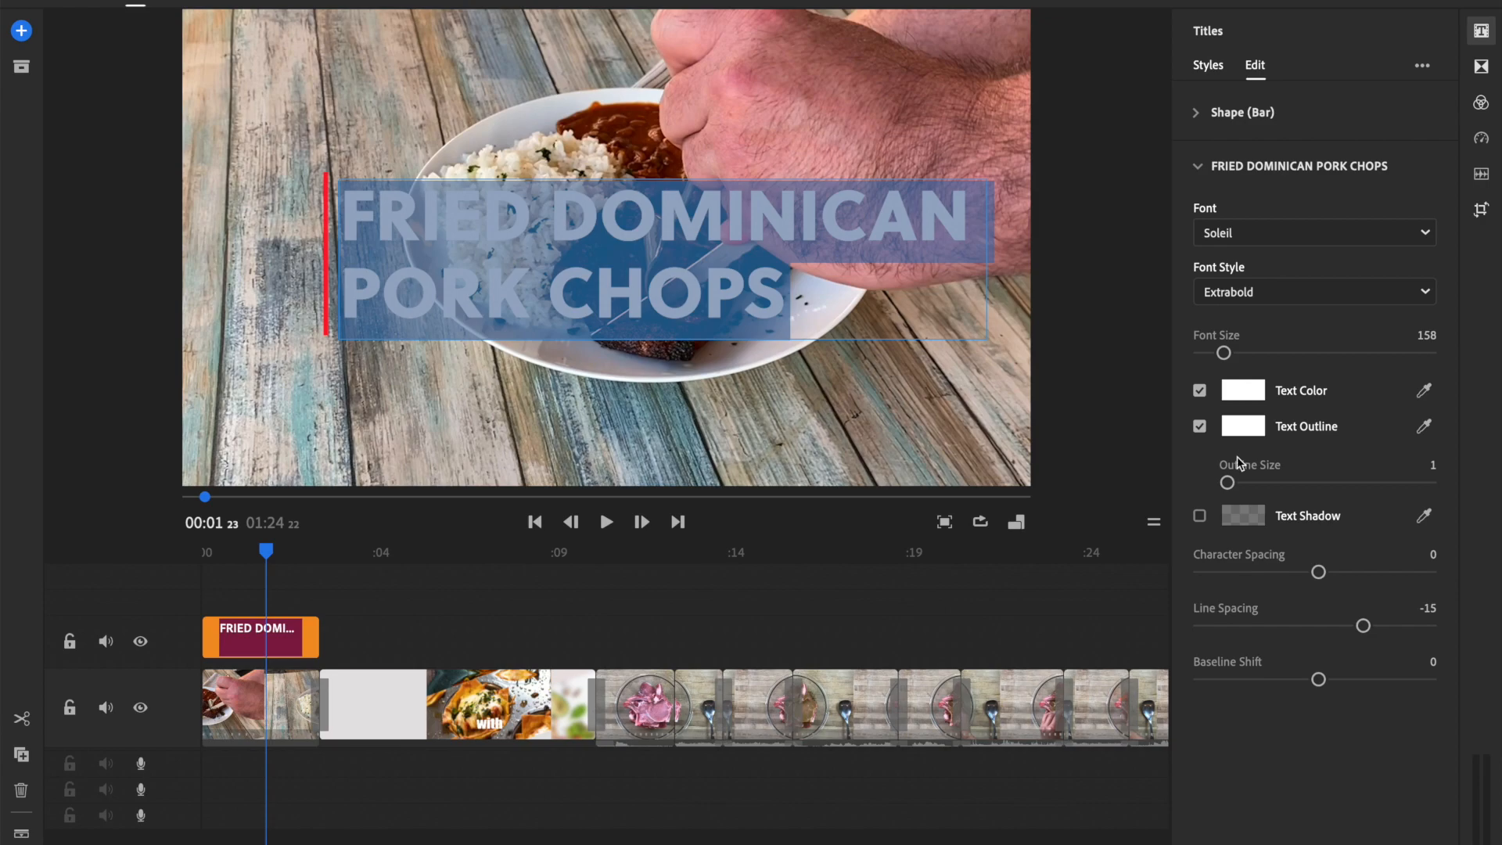
pyautogui.click(1240, 433)
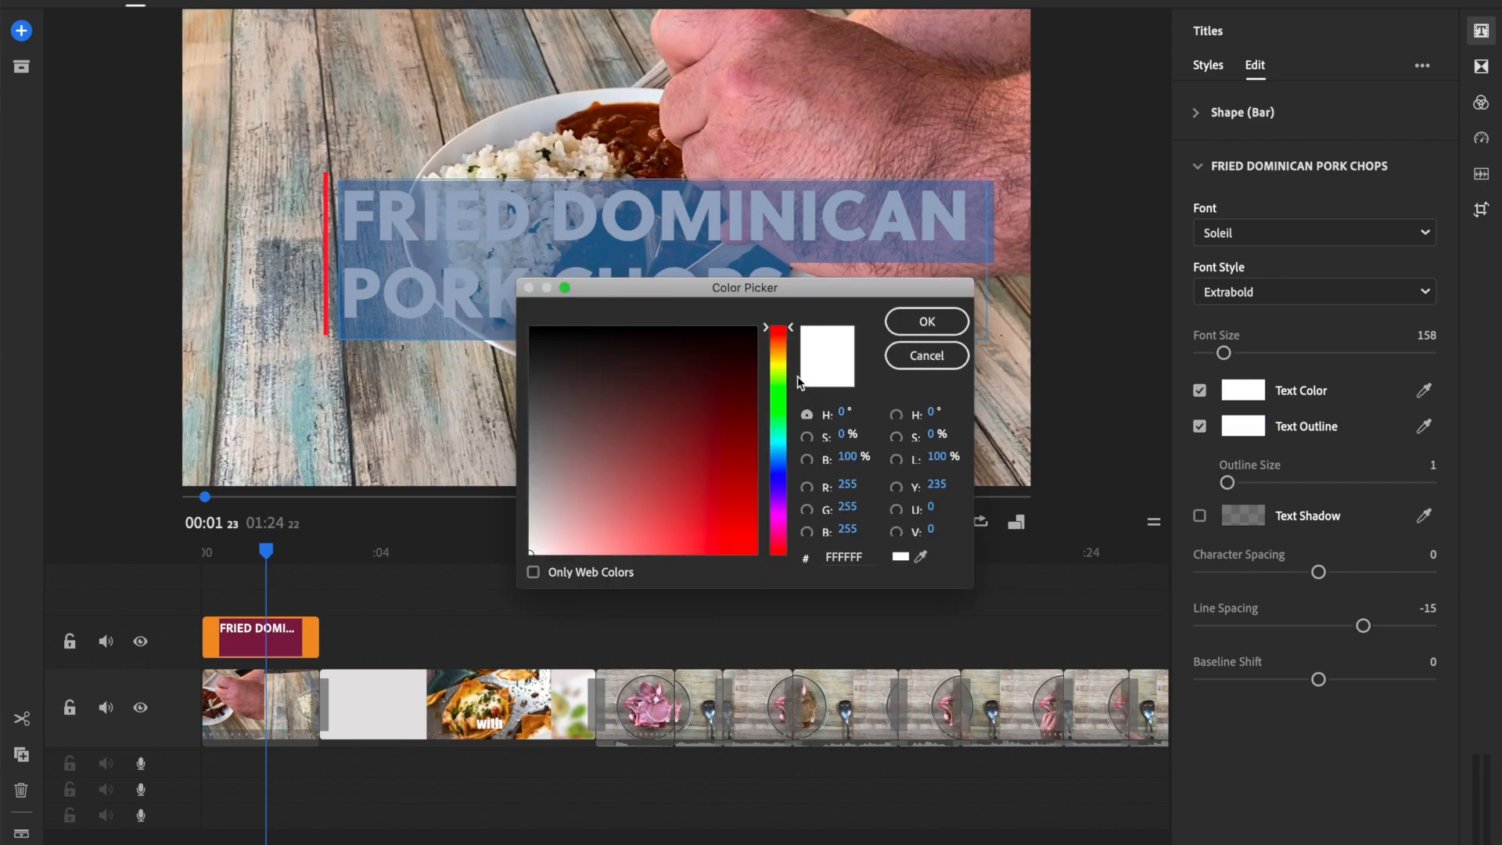
pyautogui.moveTo(792, 335); pyautogui.dragTo(709, 399)
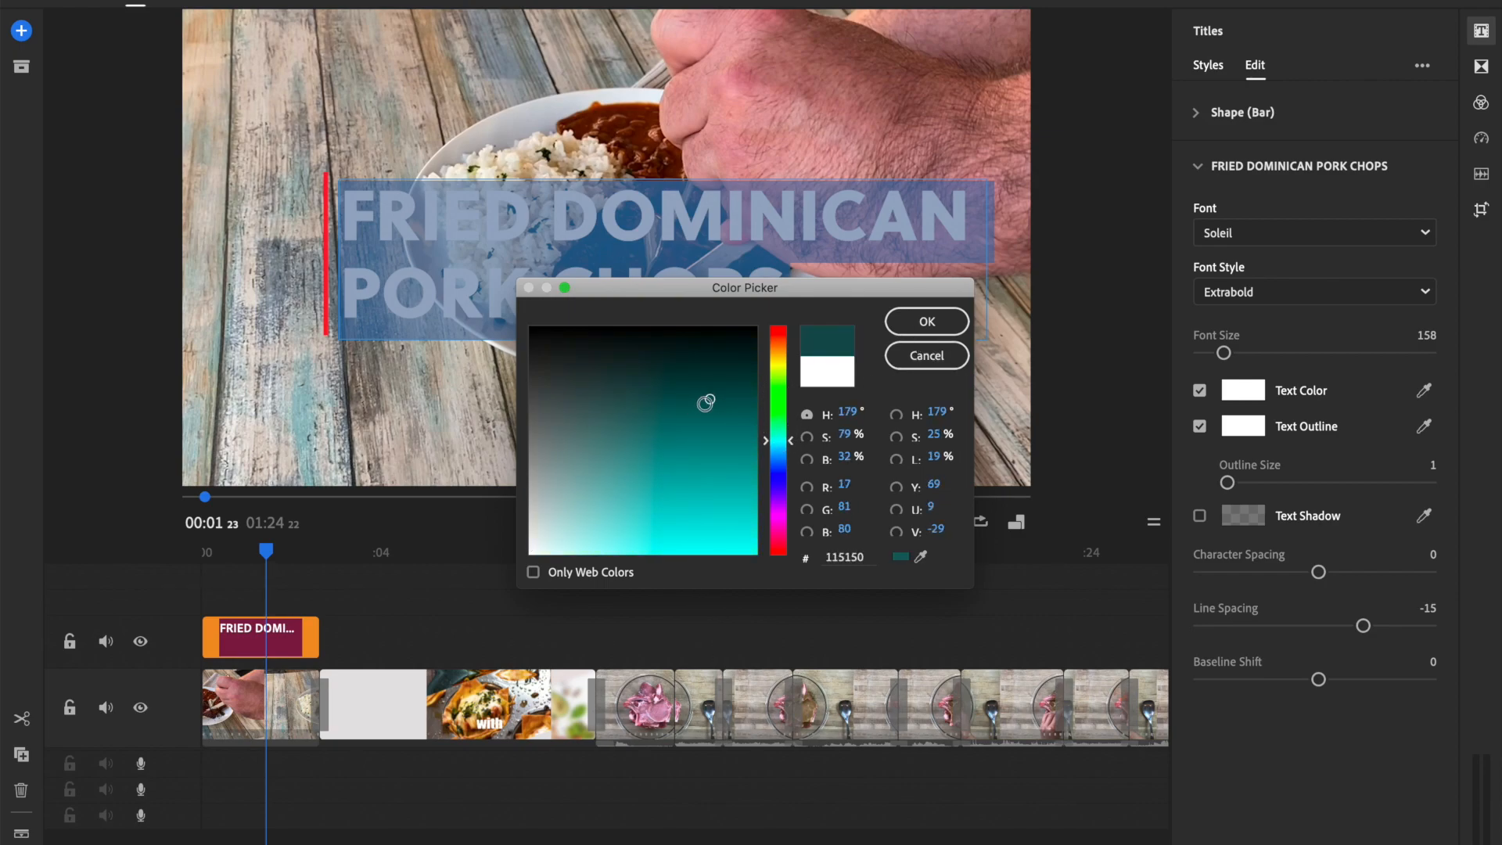
pyautogui.moveTo(707, 403); pyautogui.dragTo(712, 402)
pyautogui.click(912, 324)
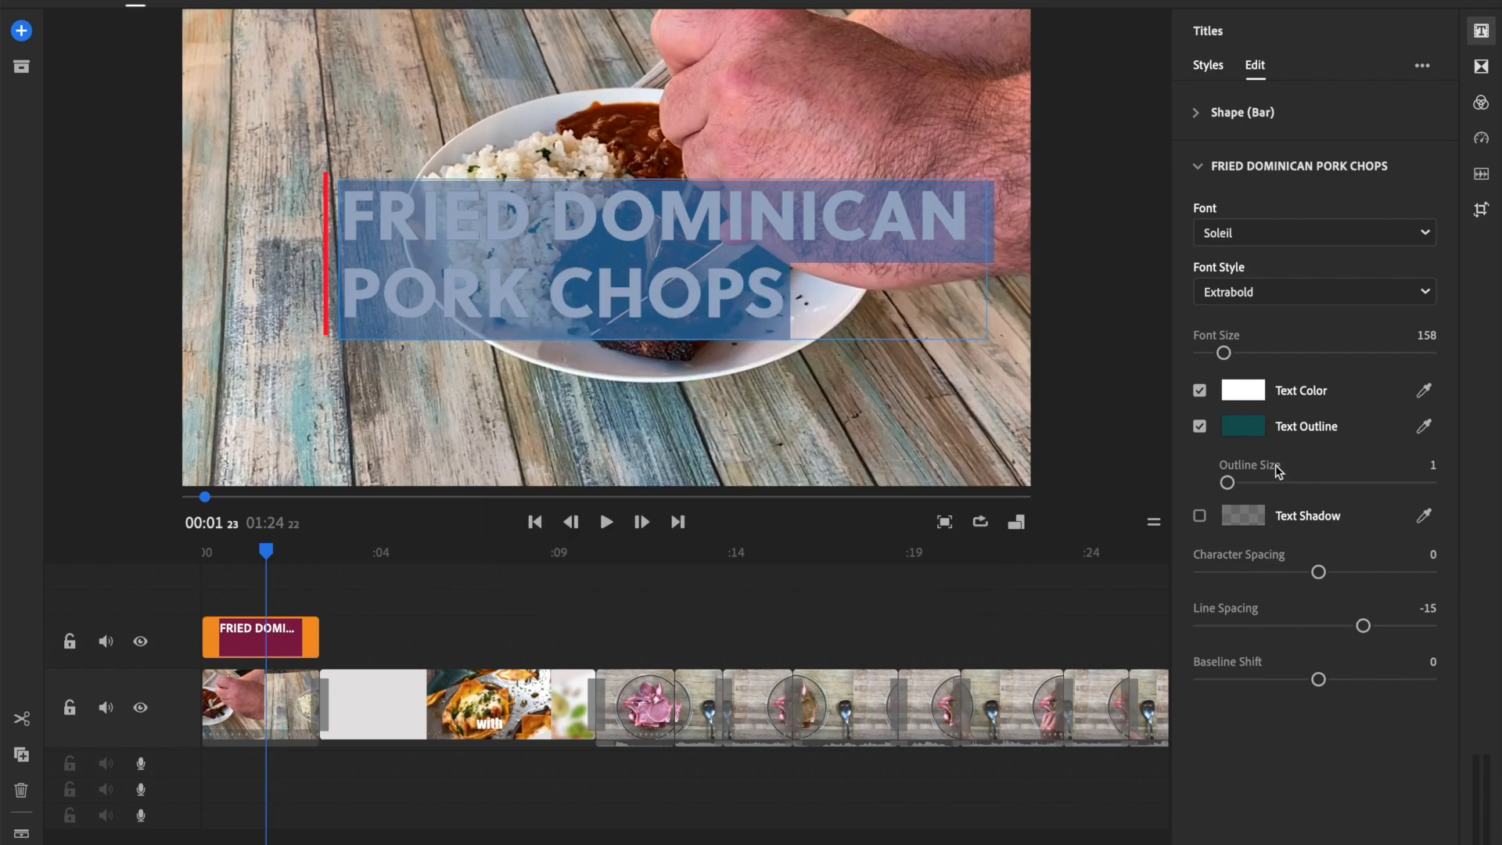
pyautogui.moveTo(1227, 483); pyautogui.dragTo(1241, 483)
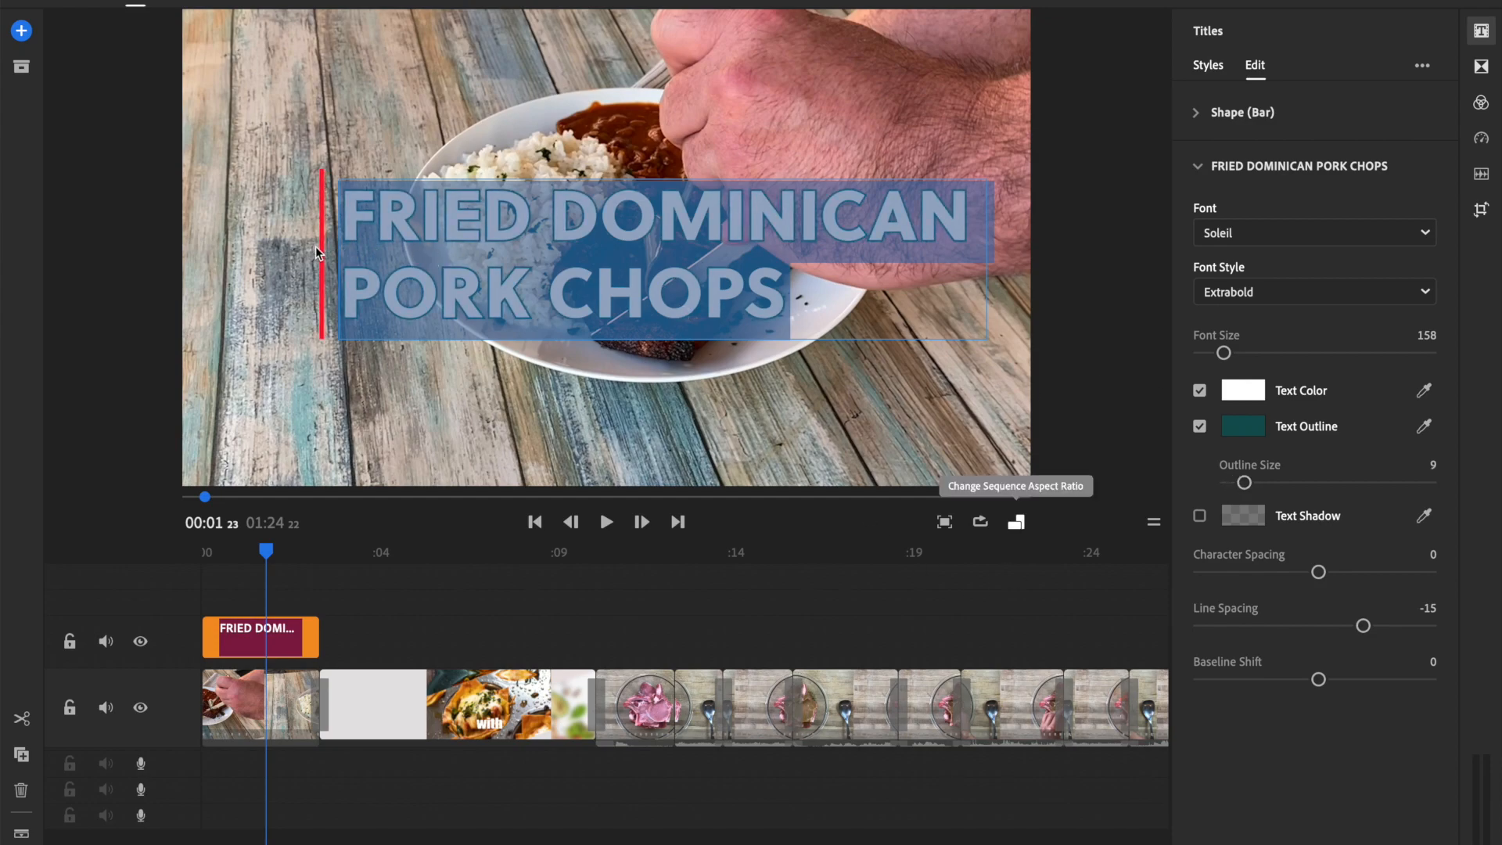
# Change the color of the title's vertical bar shape to dark teal 104949
pyautogui.click(1224, 114)
pyautogui.click(1243, 151)
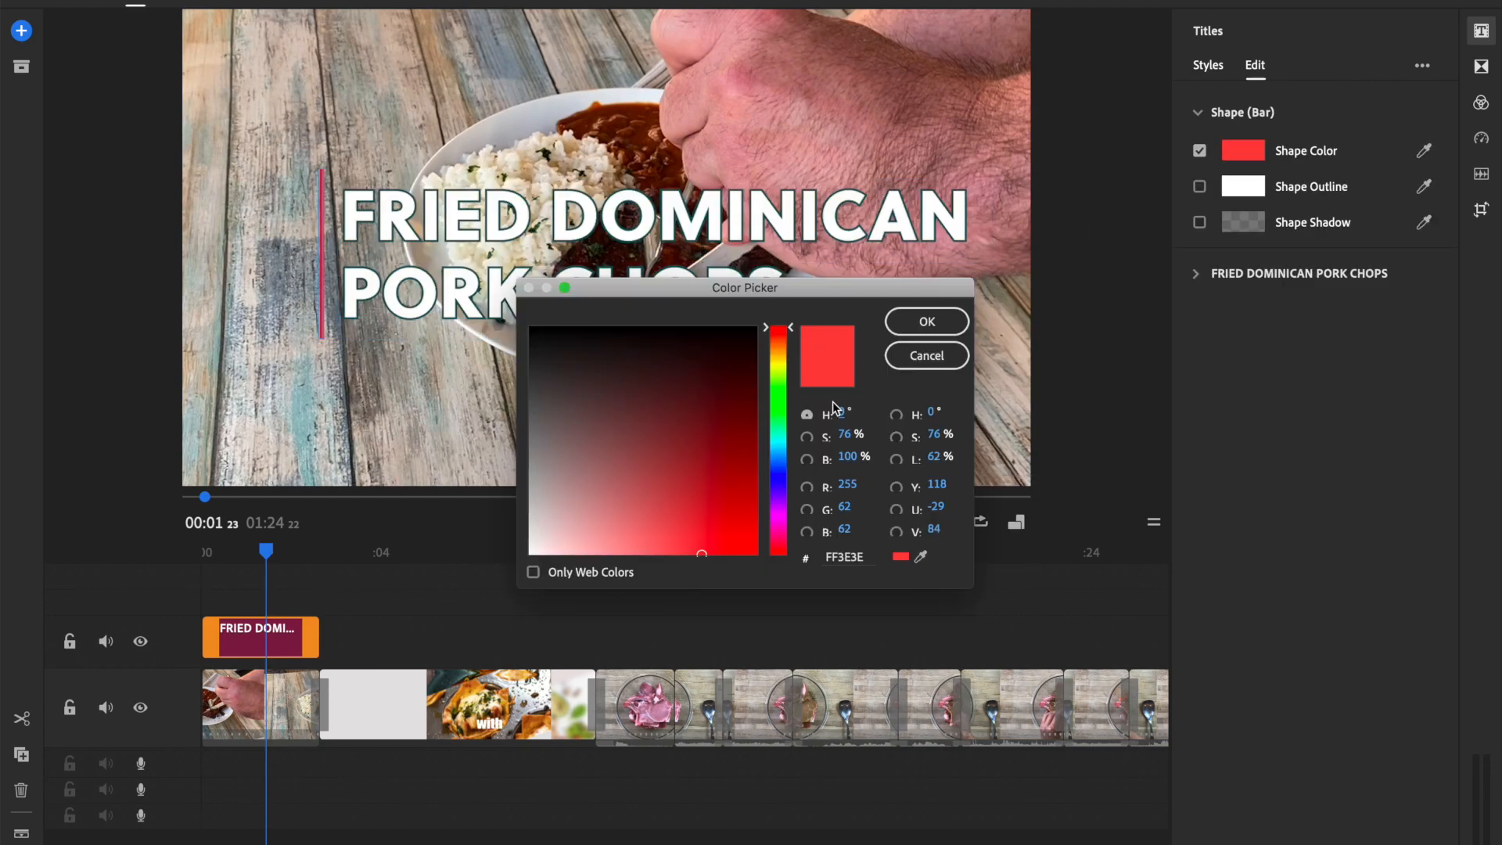
pyautogui.moveTo(792, 333); pyautogui.dragTo(792, 441)
pyautogui.moveTo(706, 404); pyautogui.dragTo(709, 395)
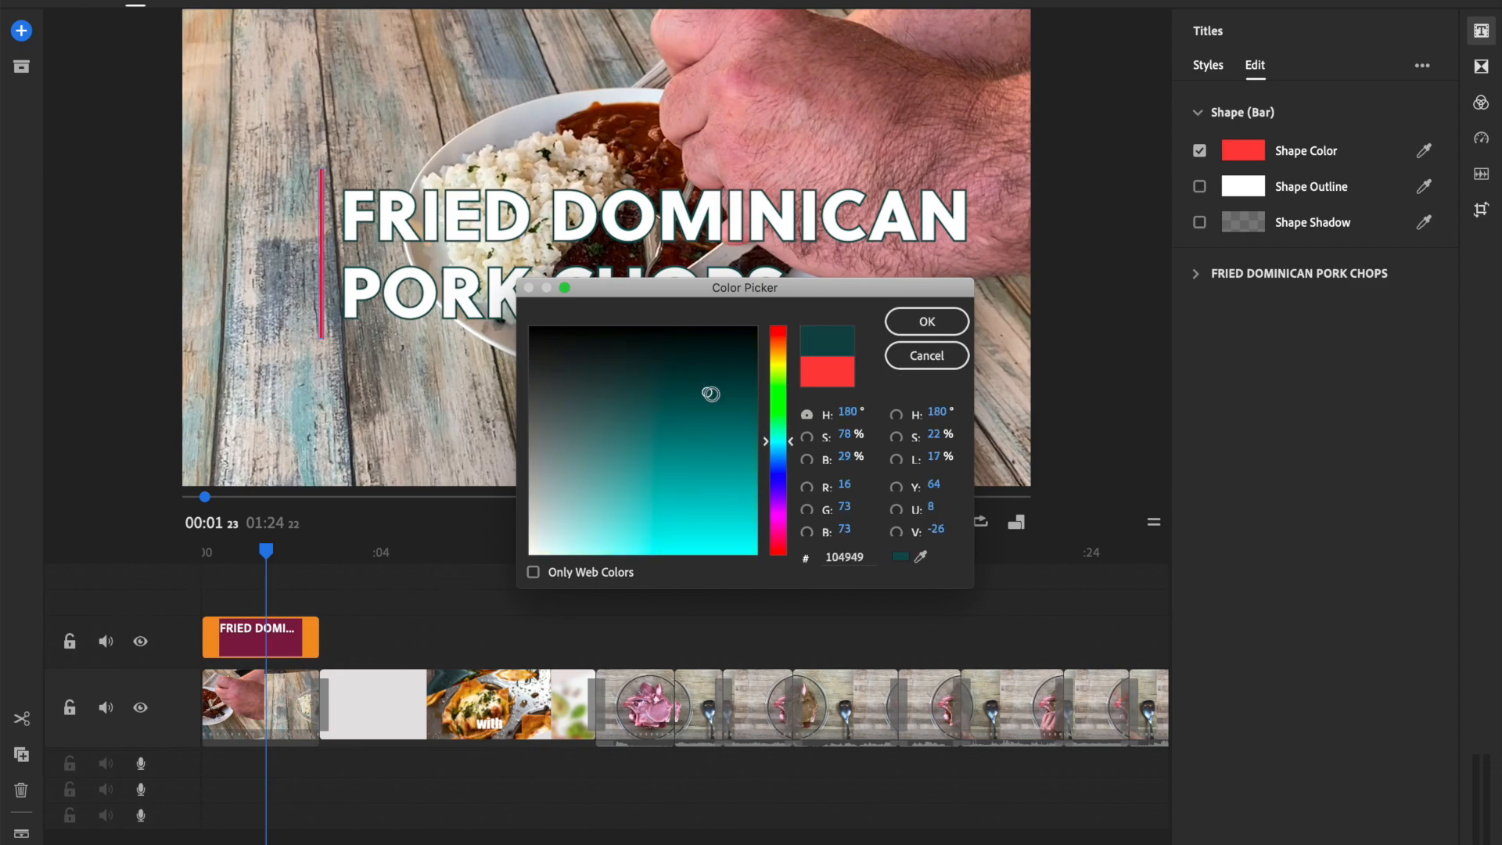
pyautogui.click(927, 324)
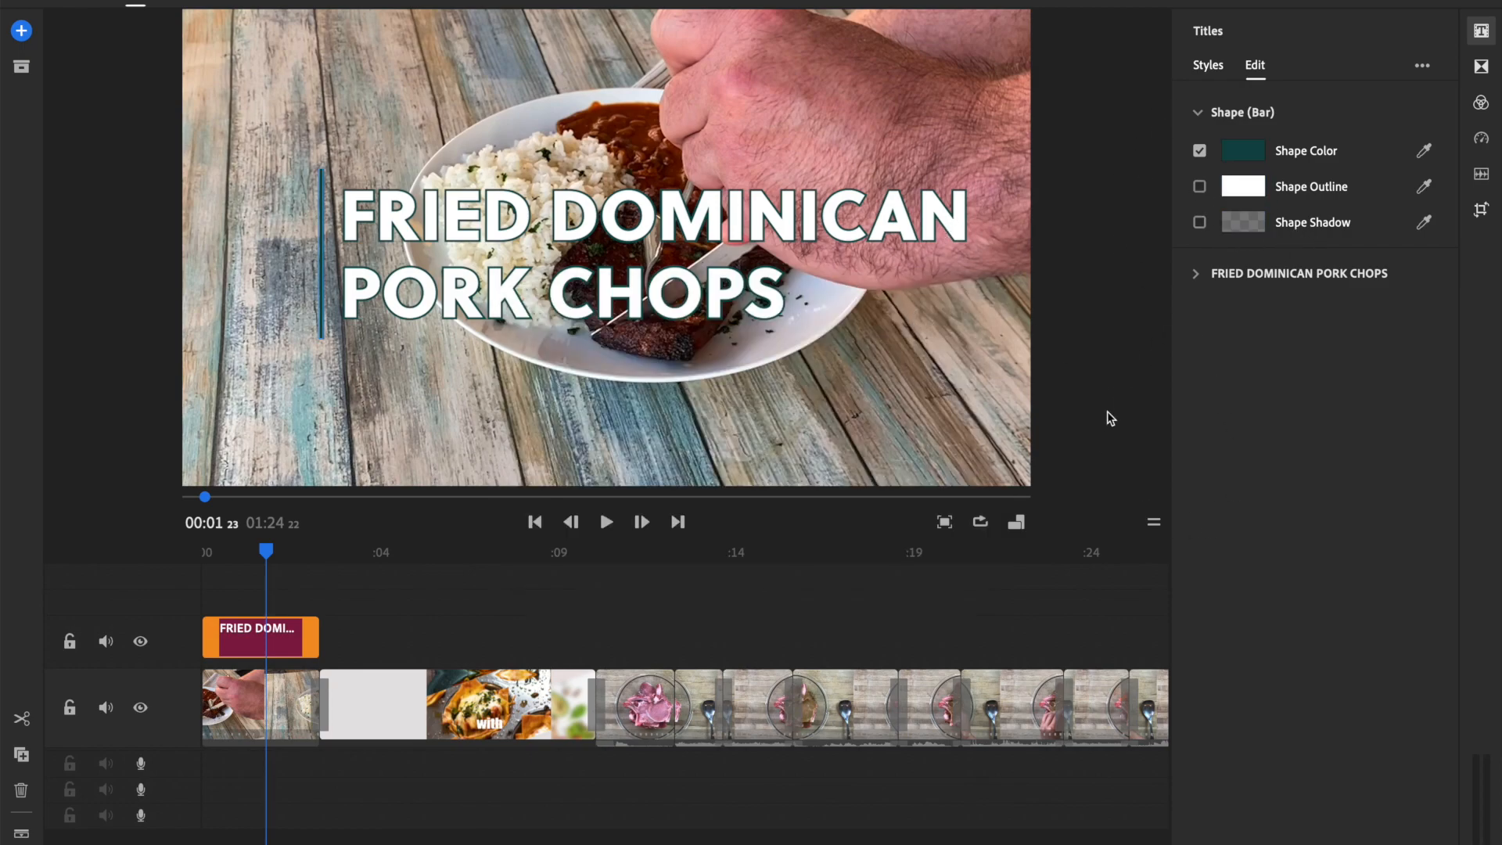
# Move the whole title to the lower-left corner of the frame and scale it down slightly
pyautogui.click(864, 375)
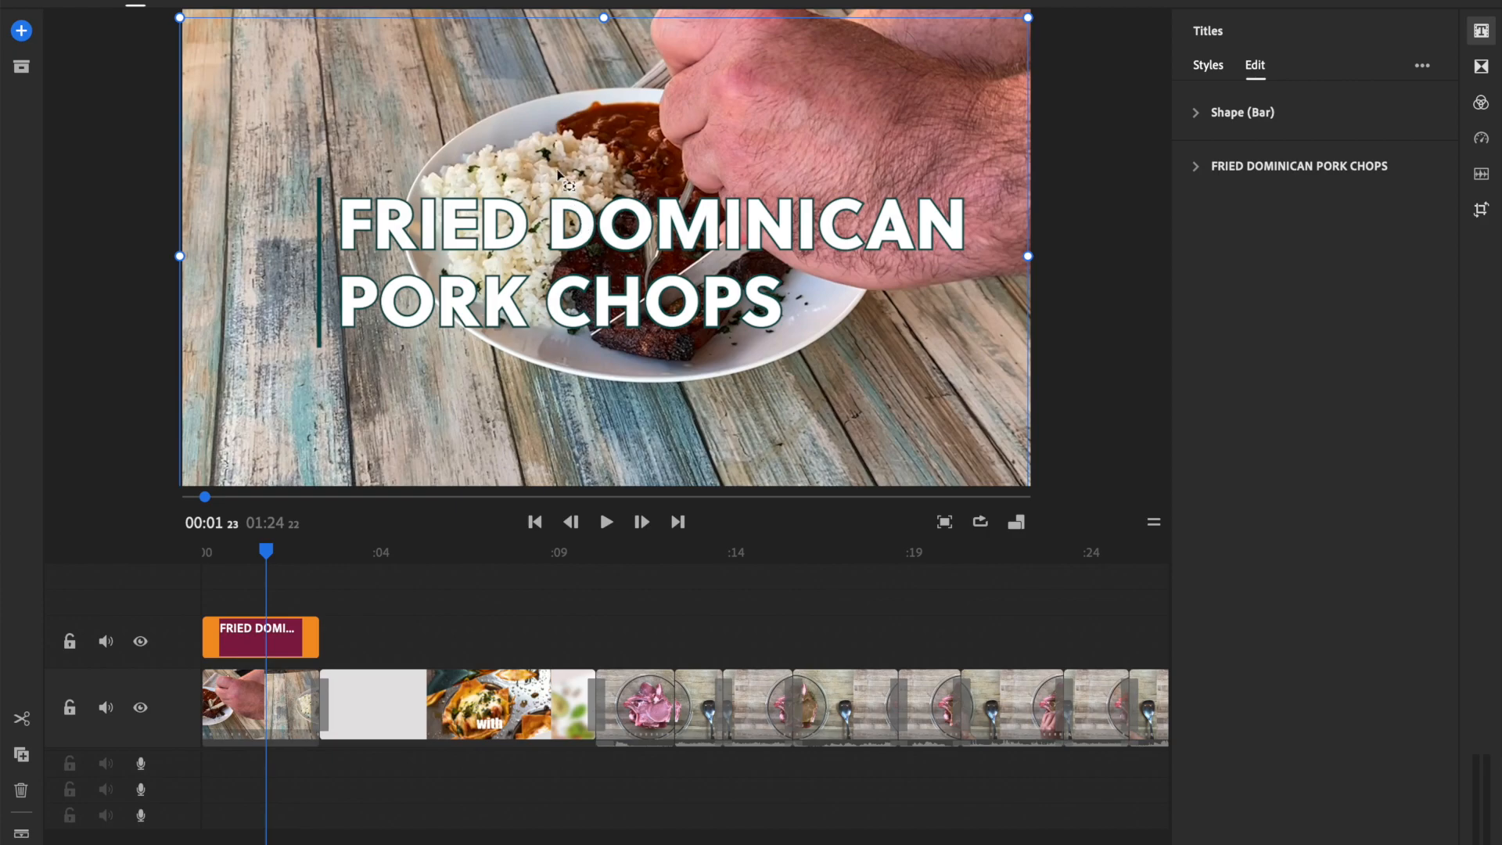
pyautogui.moveTo(557, 190); pyautogui.dragTo(477, 399)
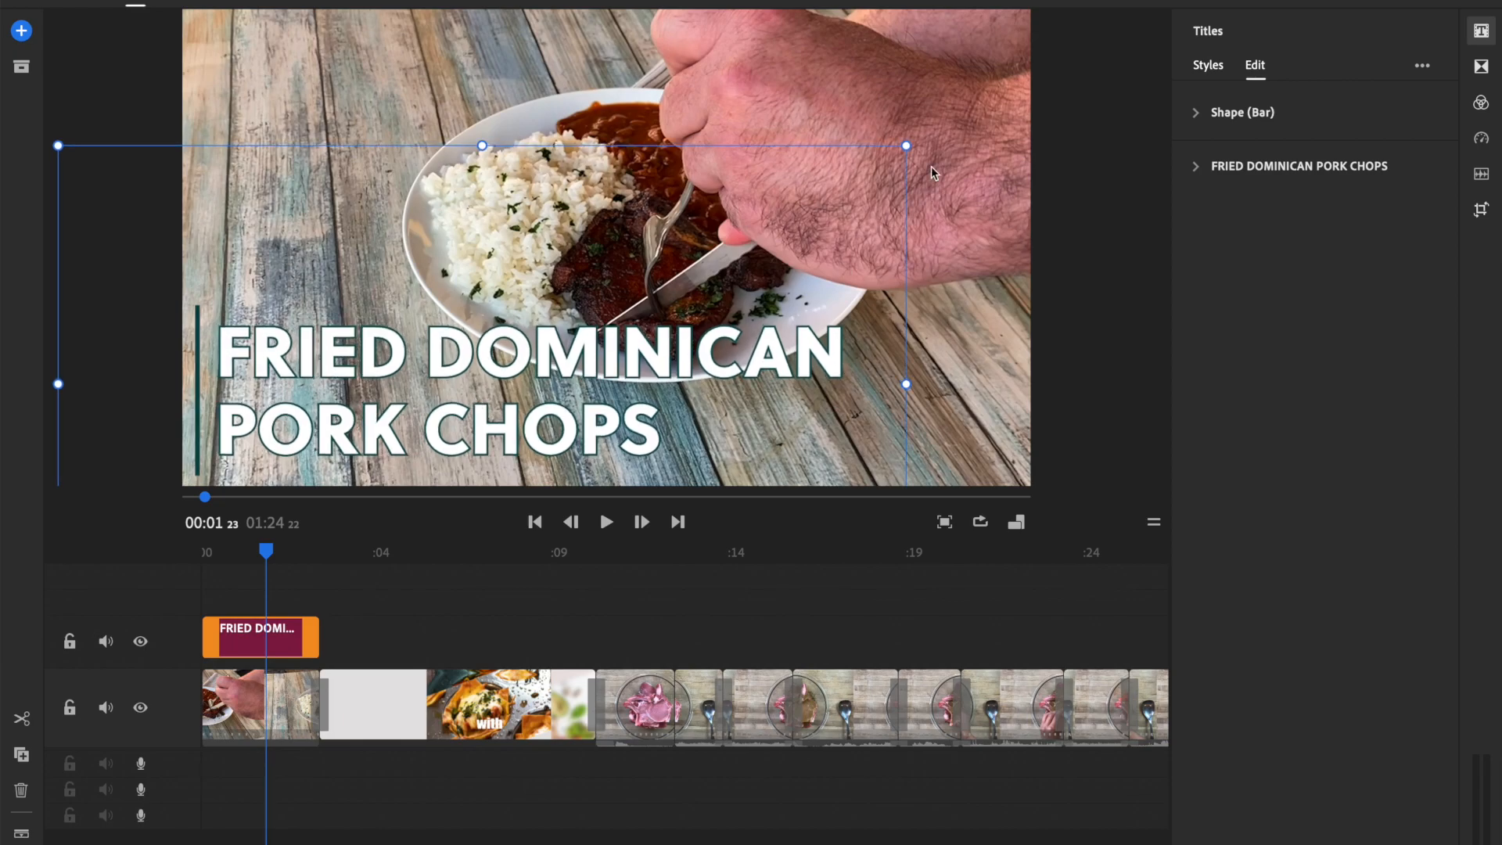
pyautogui.moveTo(900, 151); pyautogui.dragTo(827, 174)
pyautogui.moveTo(764, 234); pyautogui.dragTo(735, 267)
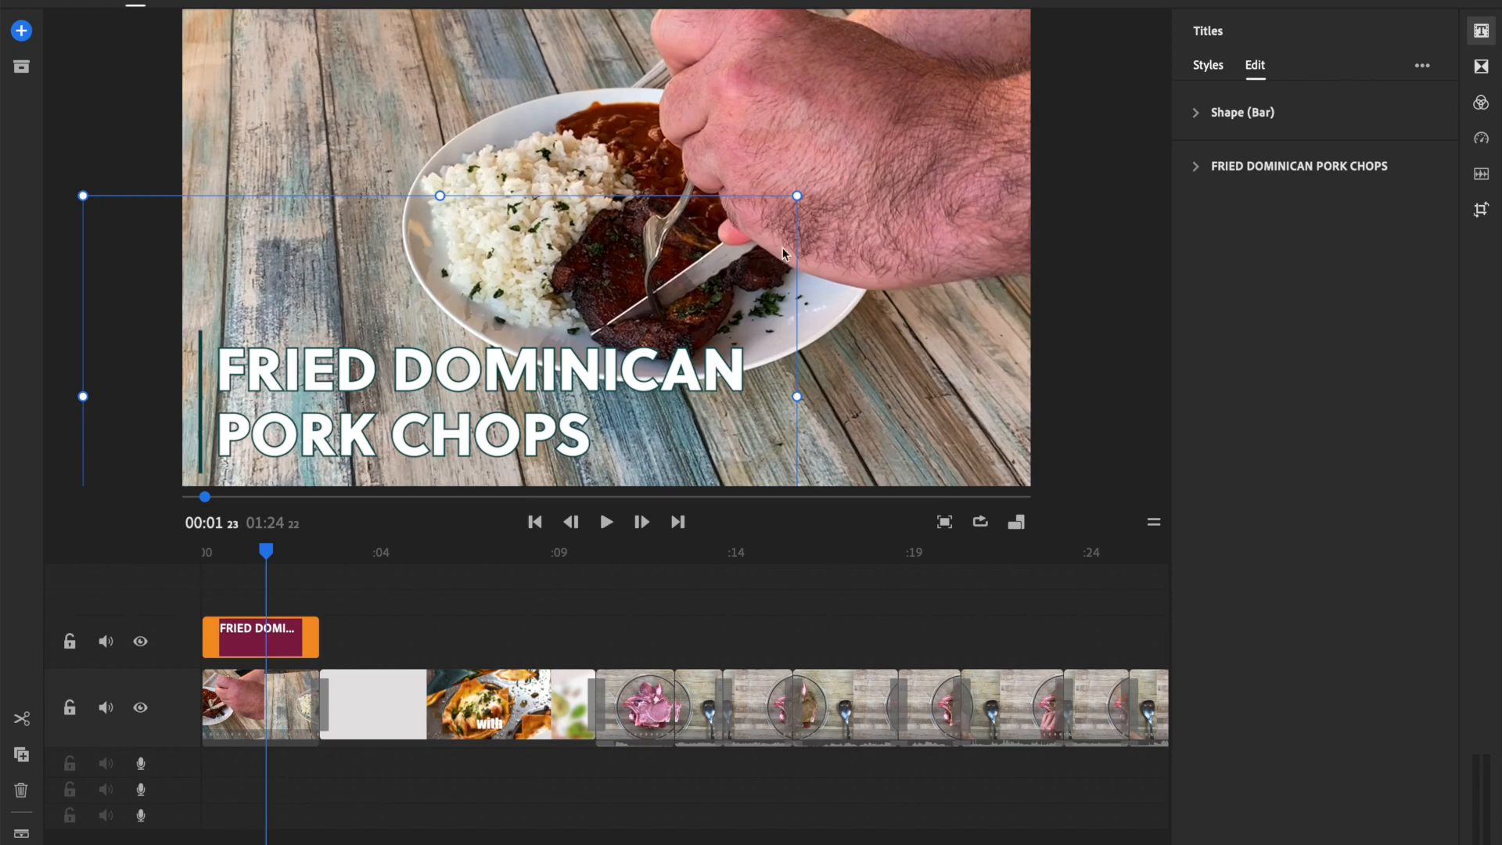
# Play the opening from 00:00 to check the title animation, and return the playhead to the start
pyautogui.click(371, 594)
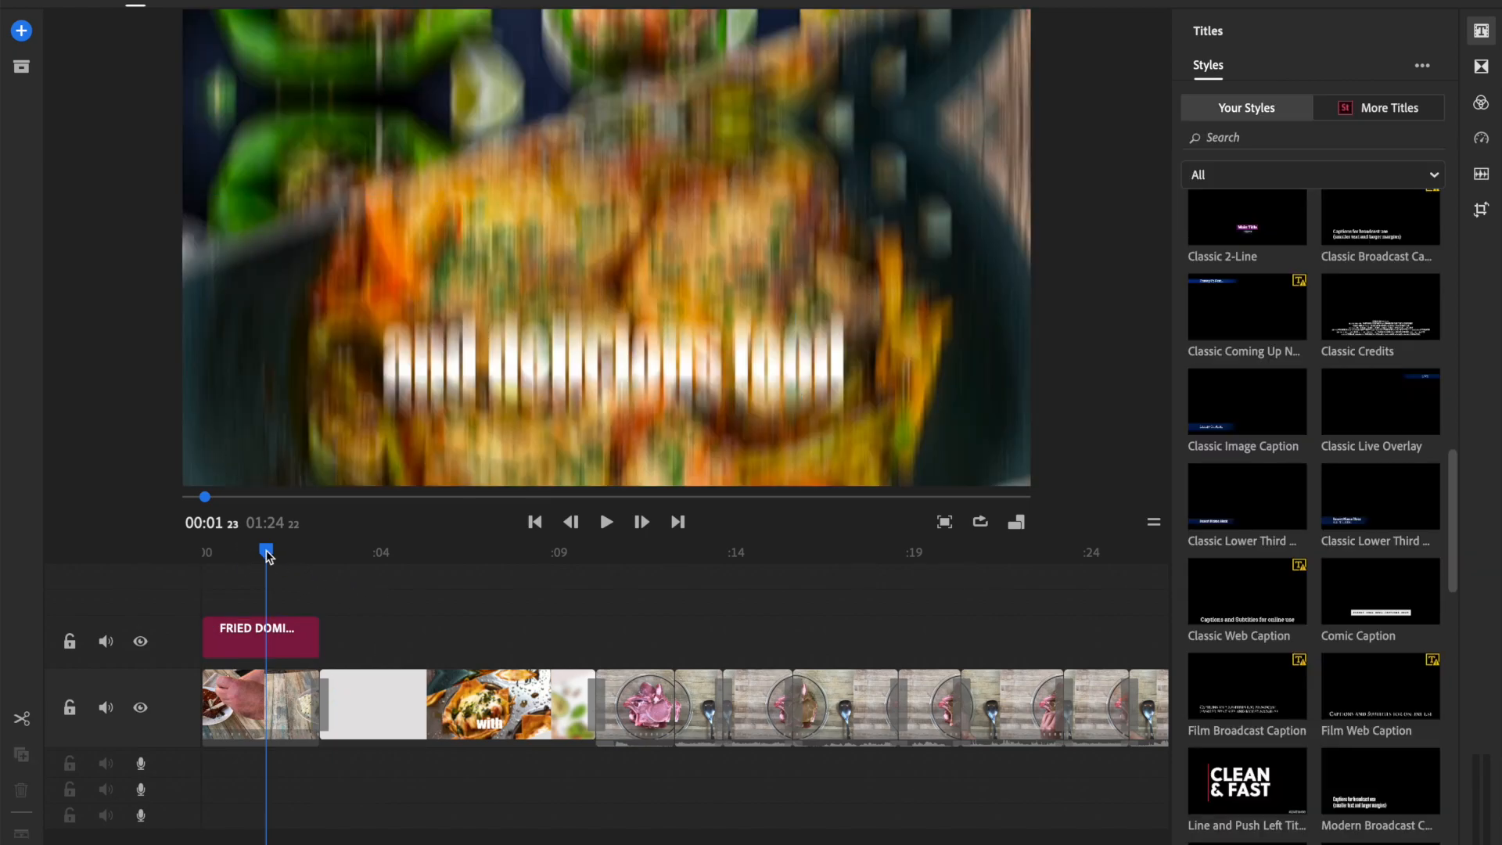
pyautogui.moveTo(266, 551); pyautogui.dragTo(173, 551)
pyautogui.press('space')
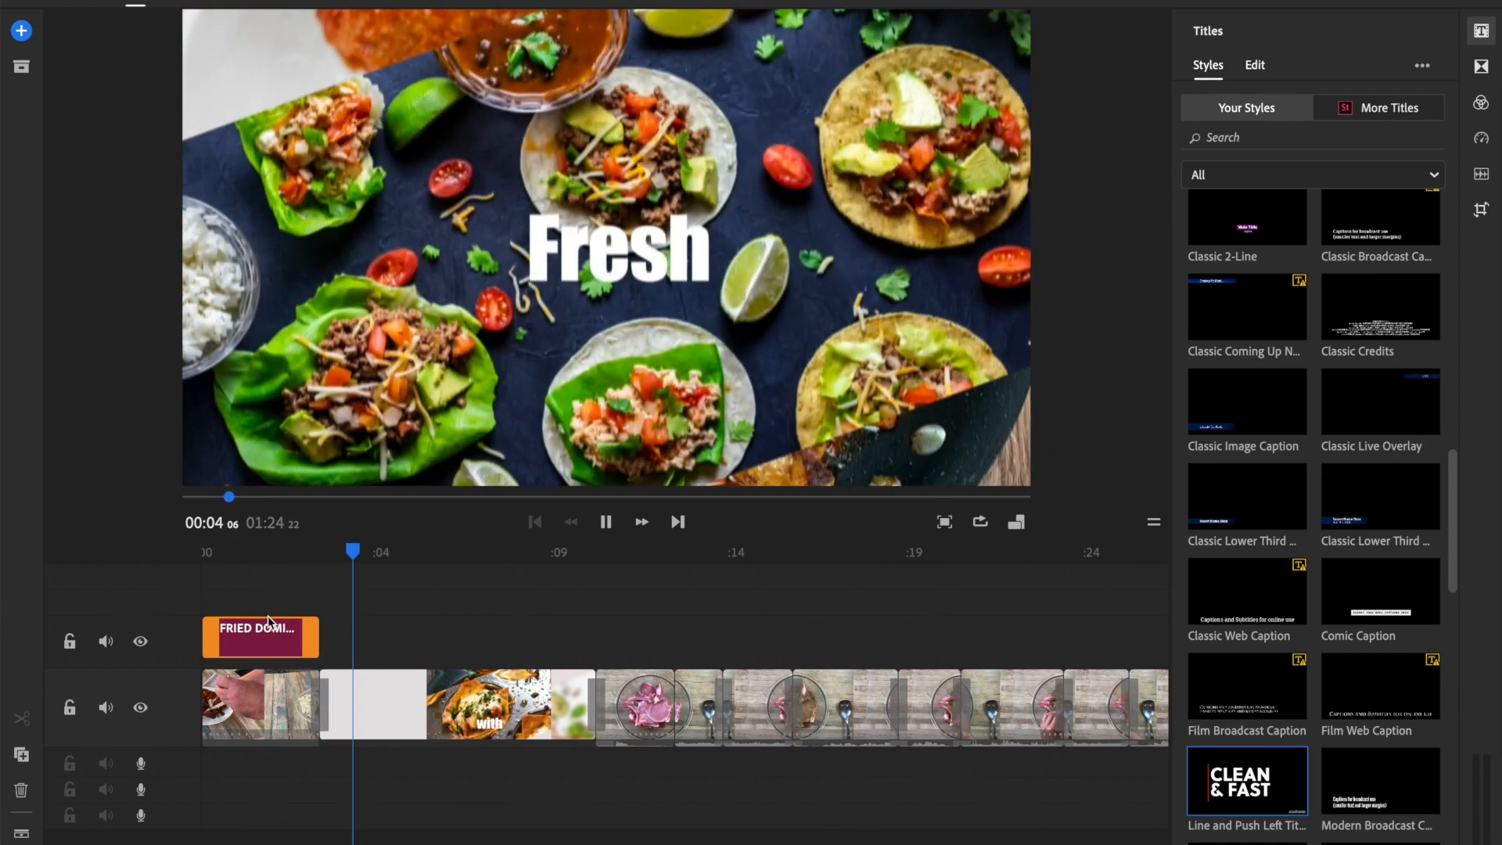
pyautogui.click(269, 626)
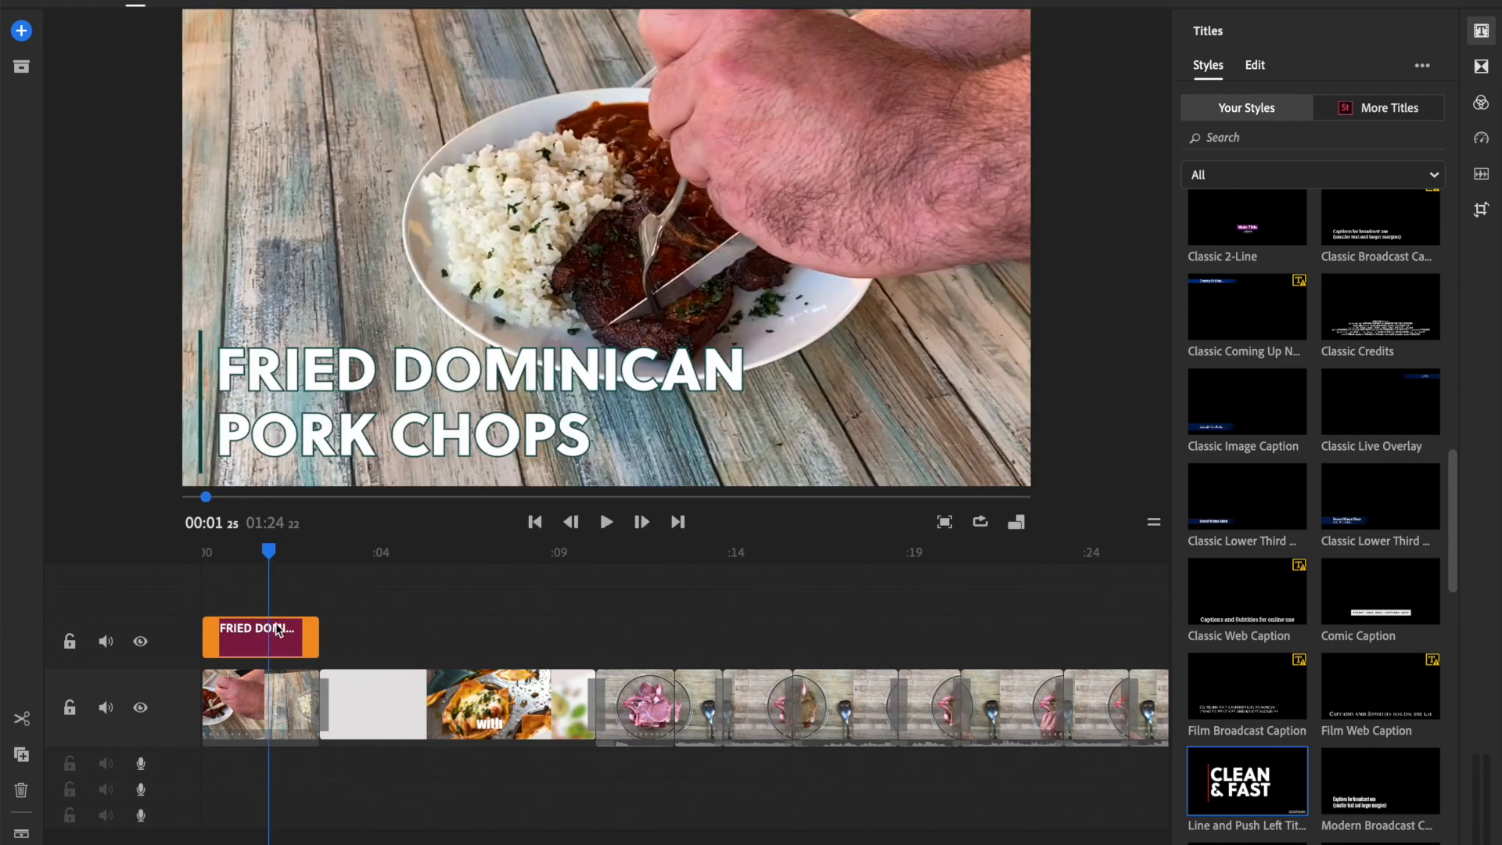
pyautogui.moveTo(278, 548); pyautogui.dragTo(195, 560)
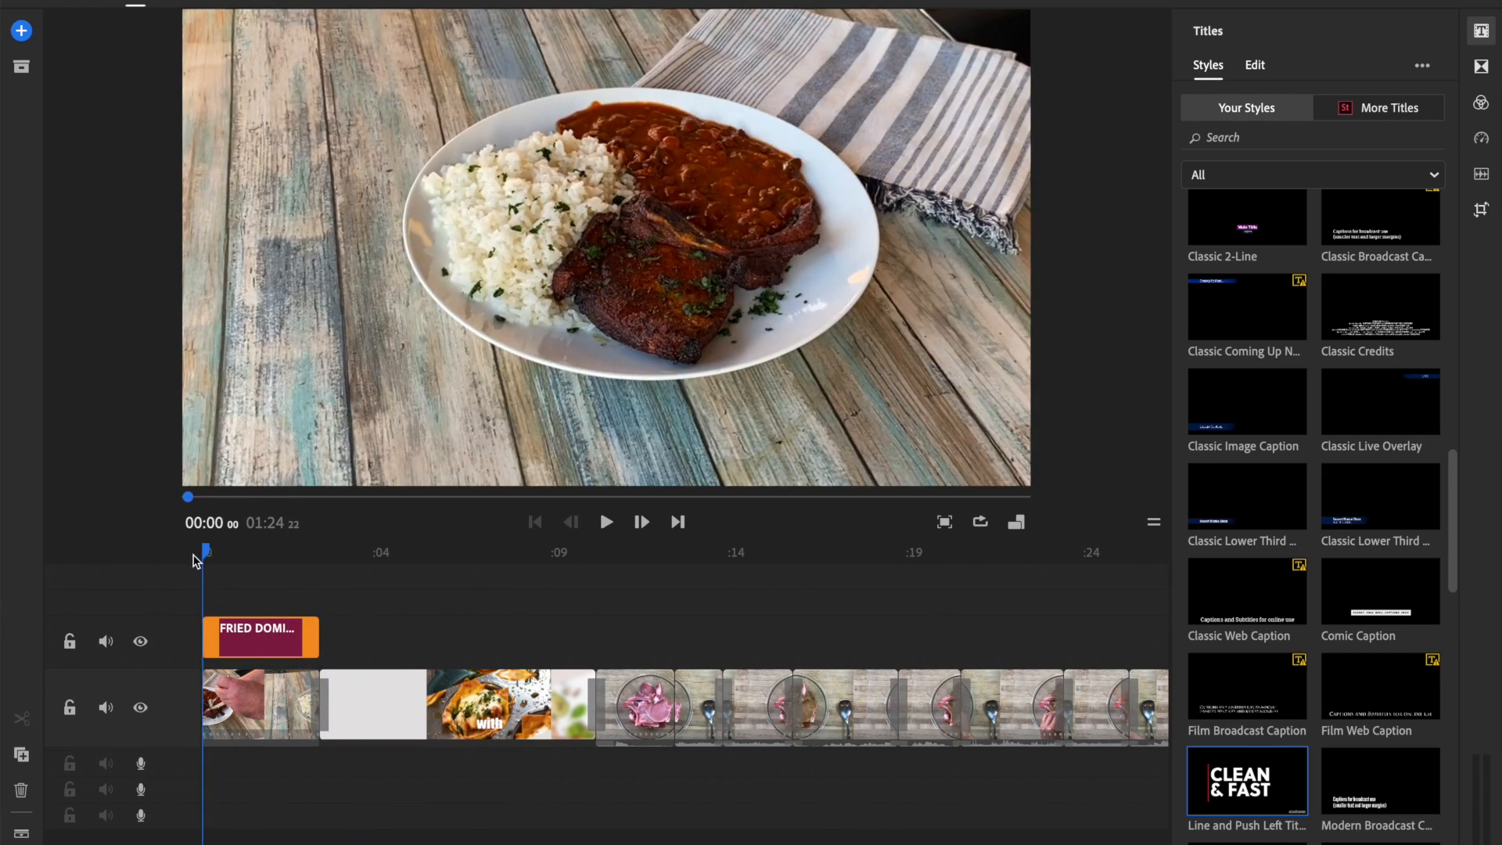
# Scale the title down further and fit it into the lower-left corner, clear of most of the plate
pyautogui.click(252, 626)
pyautogui.click(307, 433)
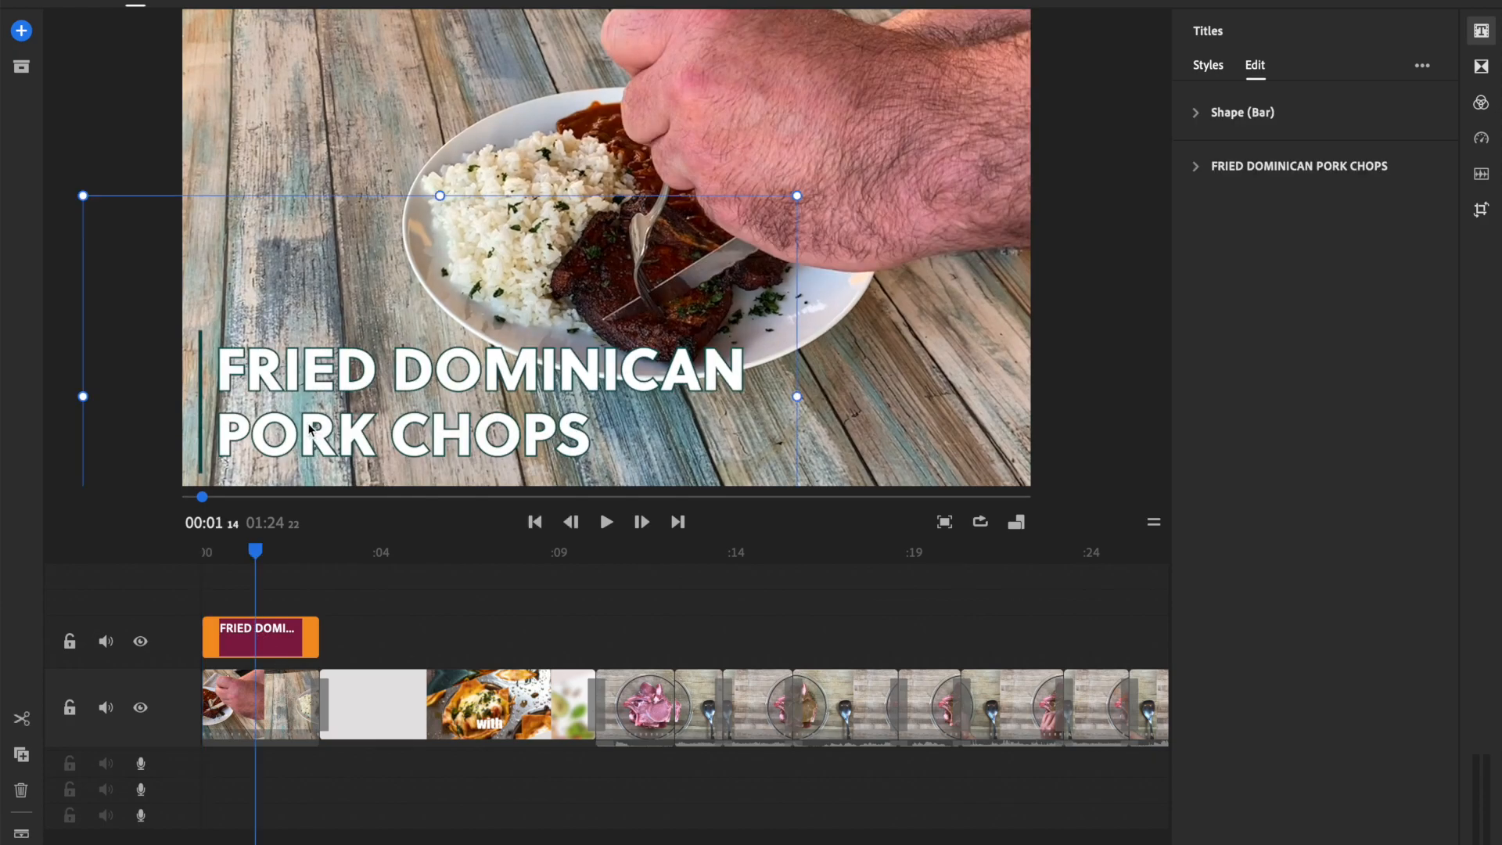
pyautogui.moveTo(339, 426); pyautogui.dragTo(347, 422)
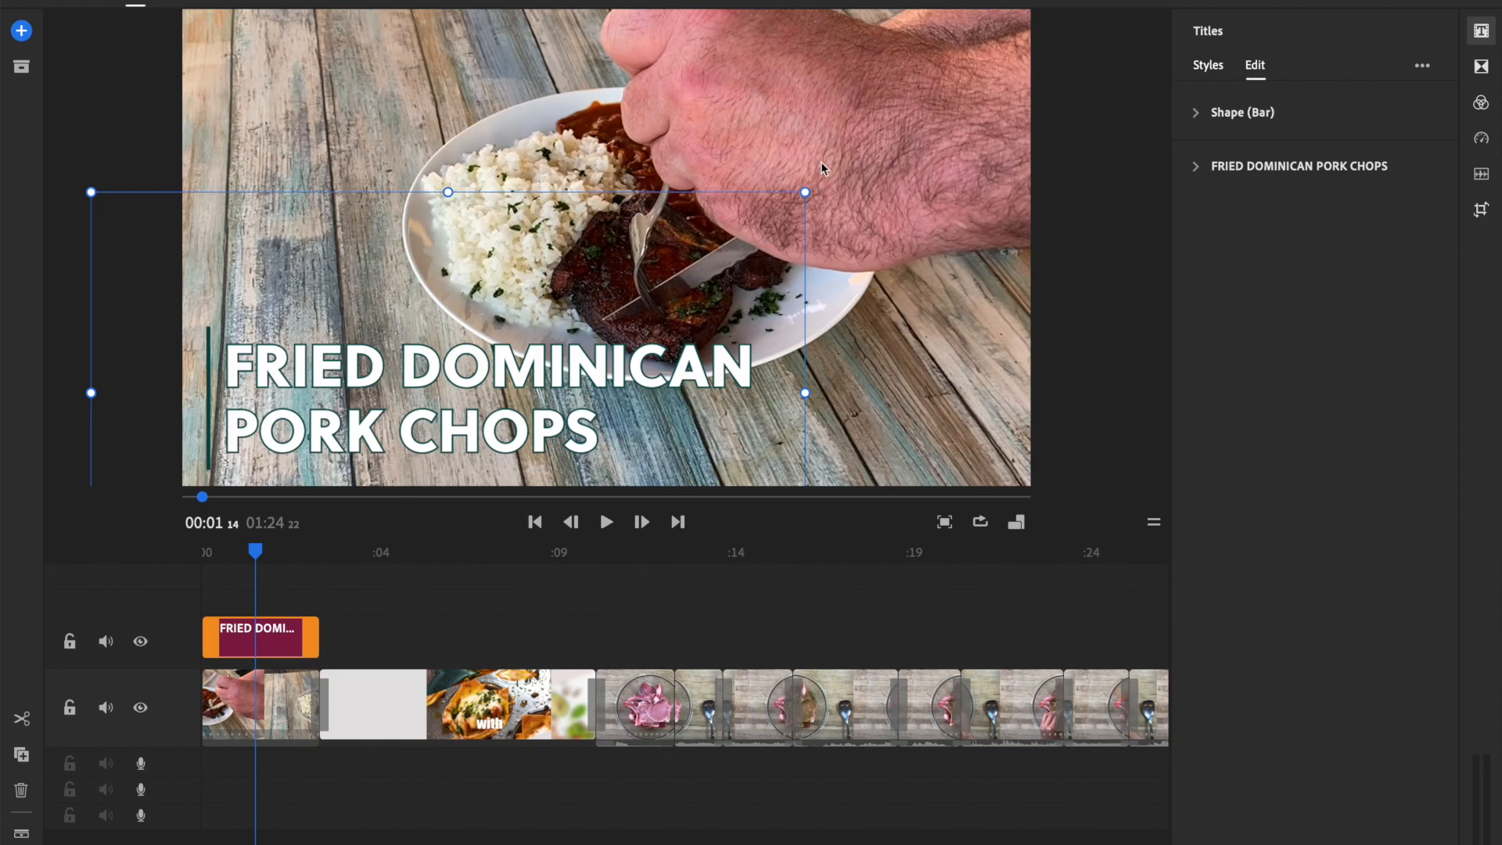
pyautogui.moveTo(806, 194); pyautogui.dragTo(721, 248)
pyautogui.moveTo(630, 325); pyautogui.dragTo(609, 316)
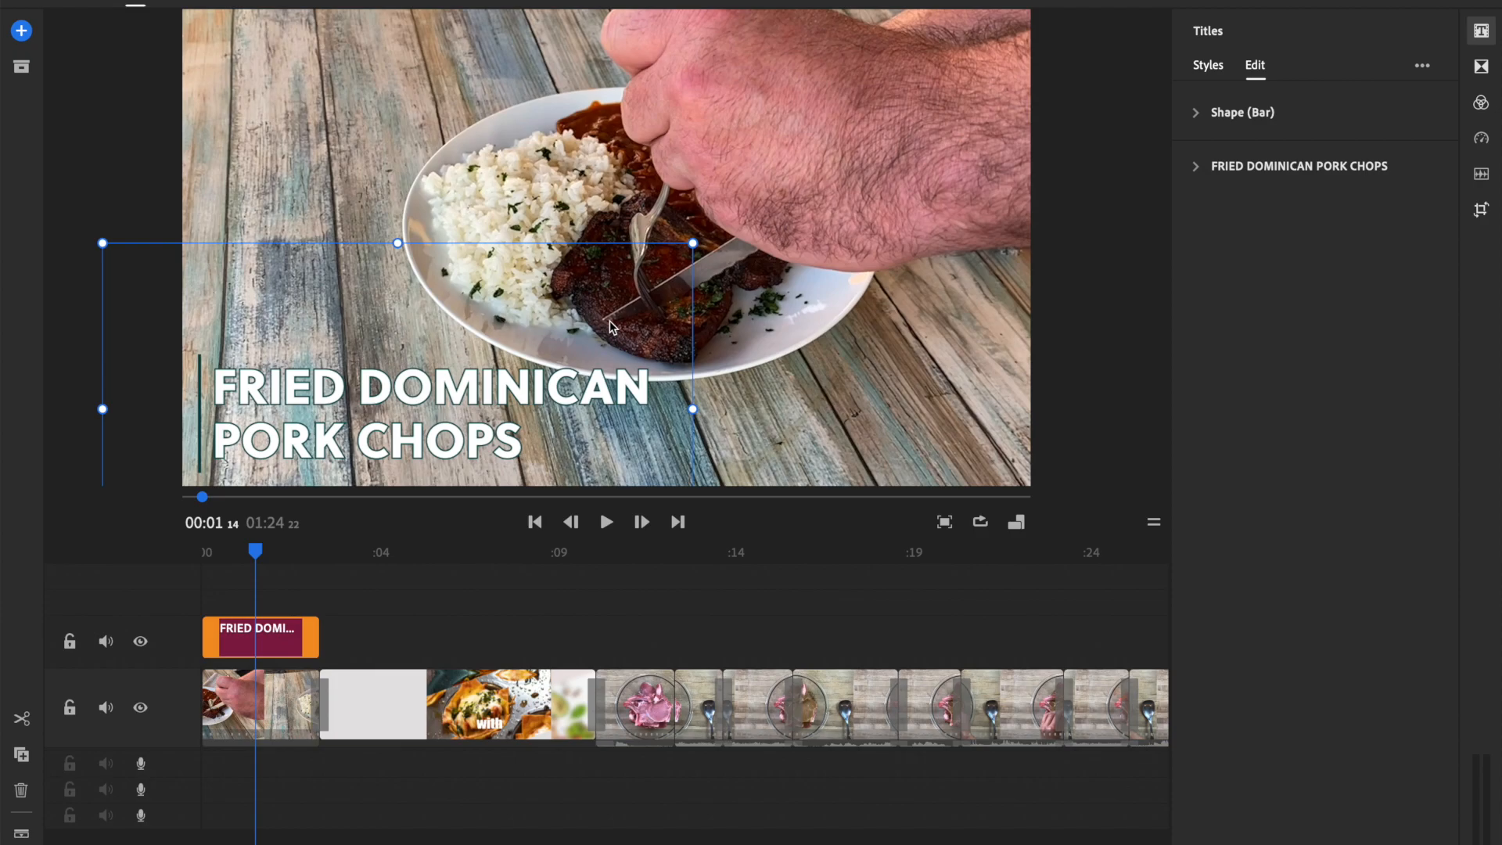
# Try the title in the upper-left corner, enlarging it slightly, and return it to the lower-left corner
pyautogui.moveTo(538, 414); pyautogui.dragTo(536, 95)
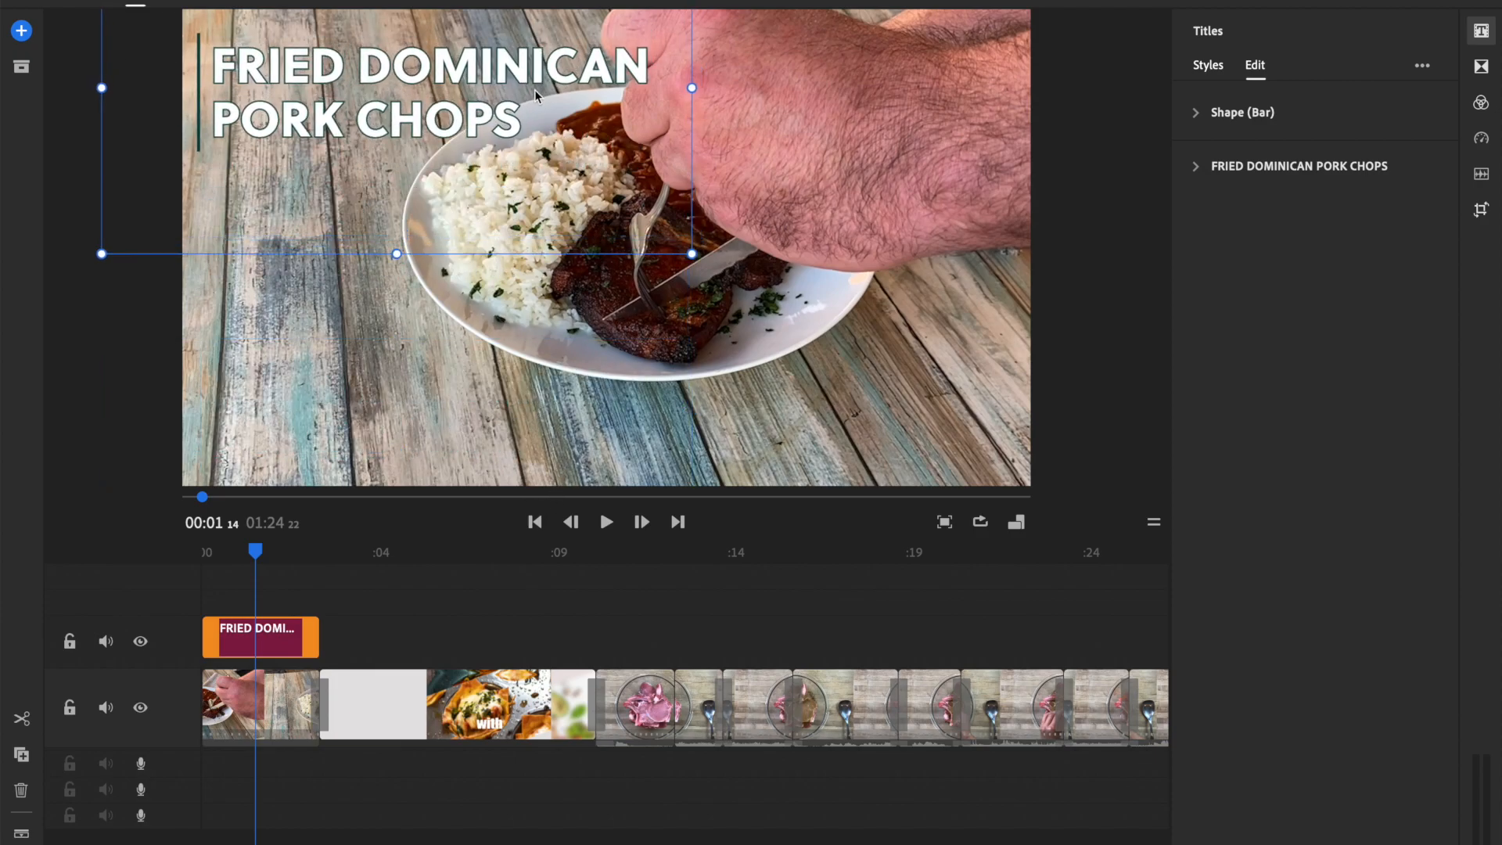
pyautogui.moveTo(693, 254); pyautogui.dragTo(707, 264)
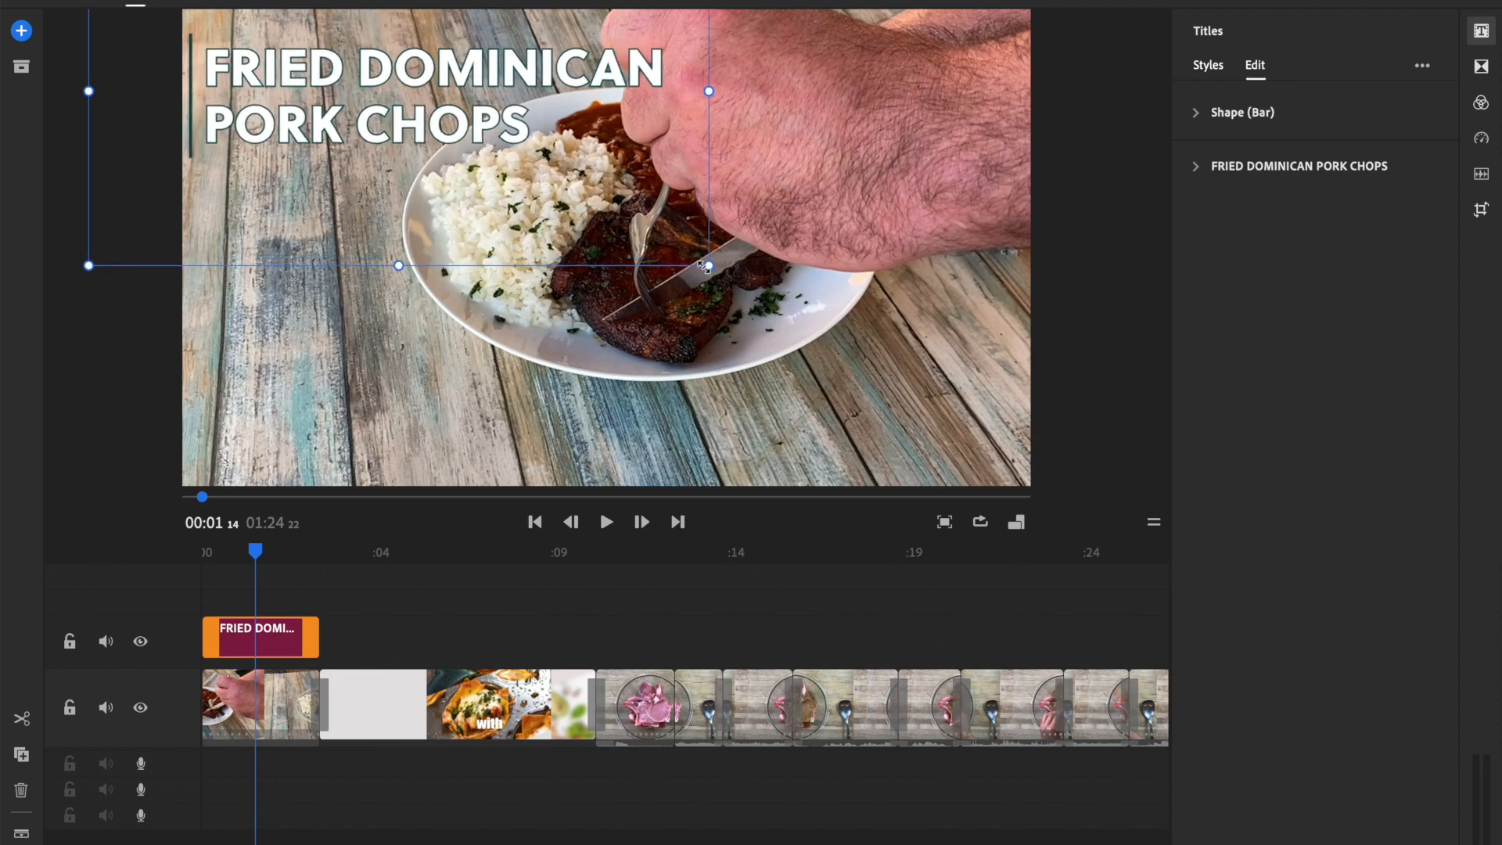
pyautogui.moveTo(507, 101); pyautogui.dragTo(509, 408)
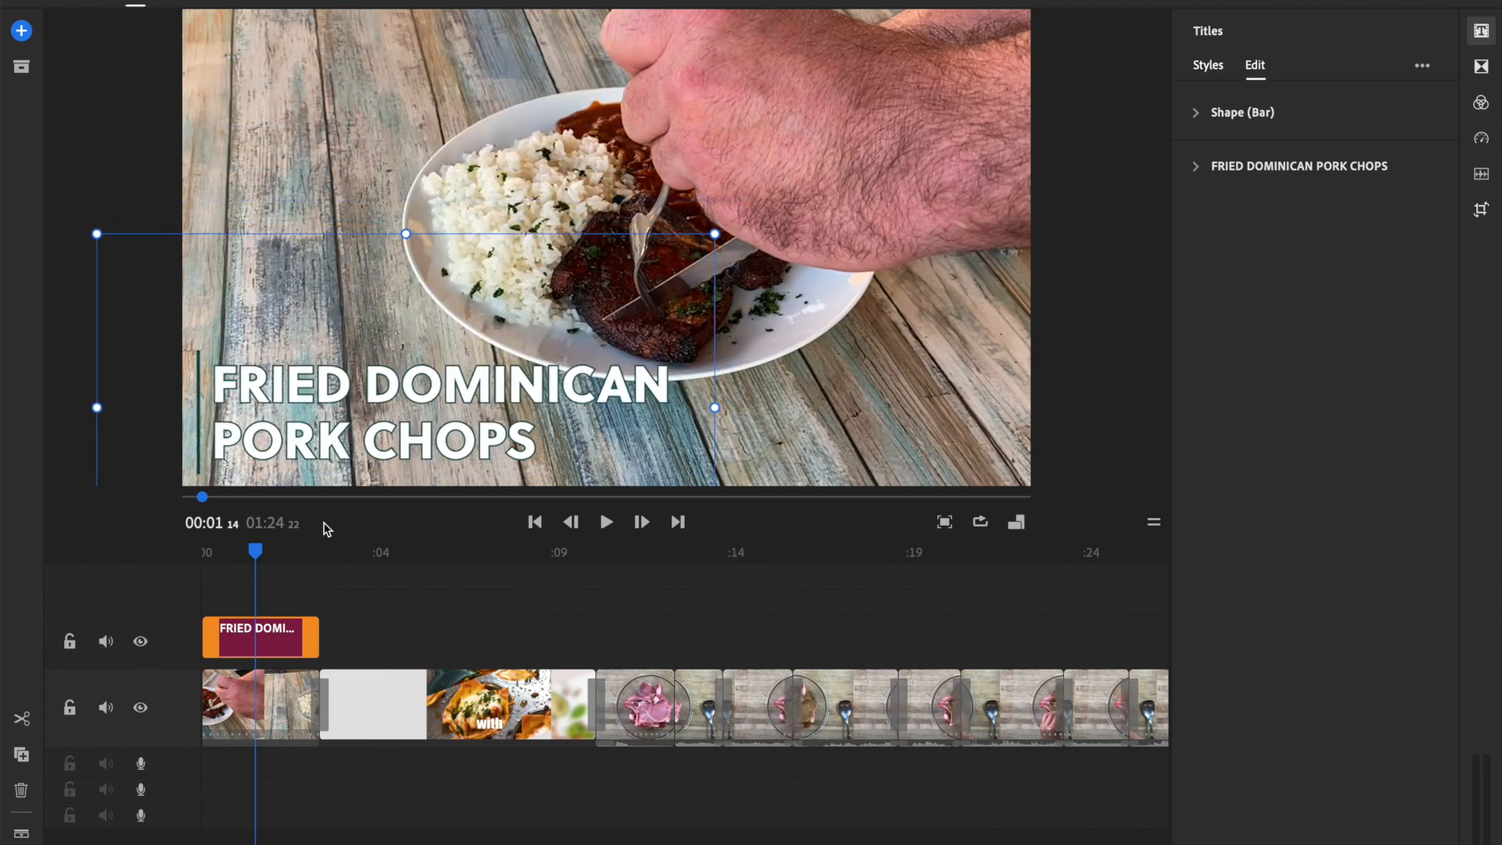
# Trim the title's start to slightly after the beginning of the dining clip and play the sequence from 00:00
pyautogui.moveTo(273, 641); pyautogui.dragTo(317, 636)
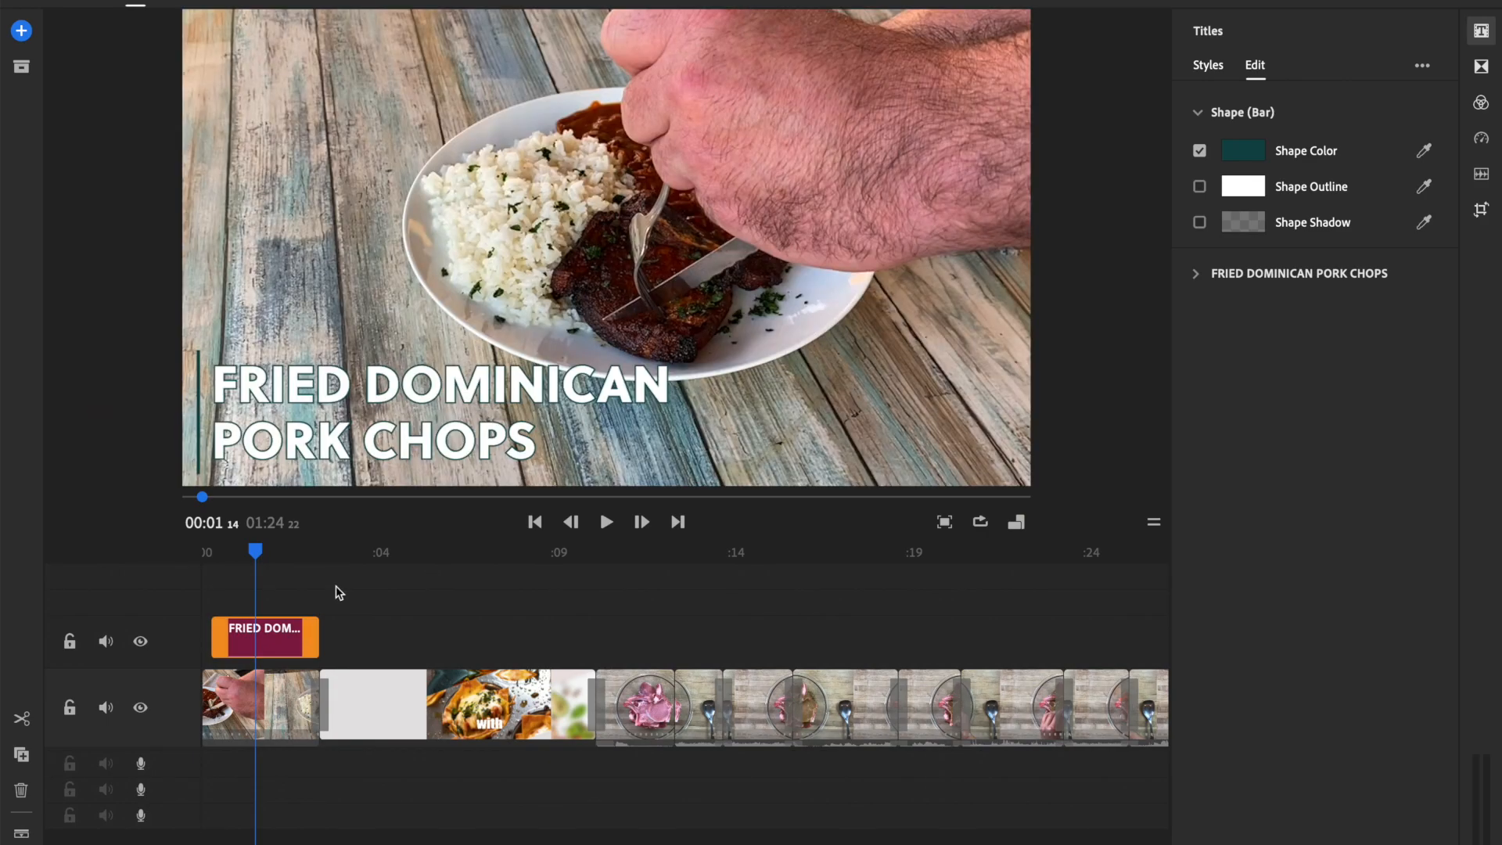
pyautogui.moveTo(255, 551); pyautogui.dragTo(197, 550)
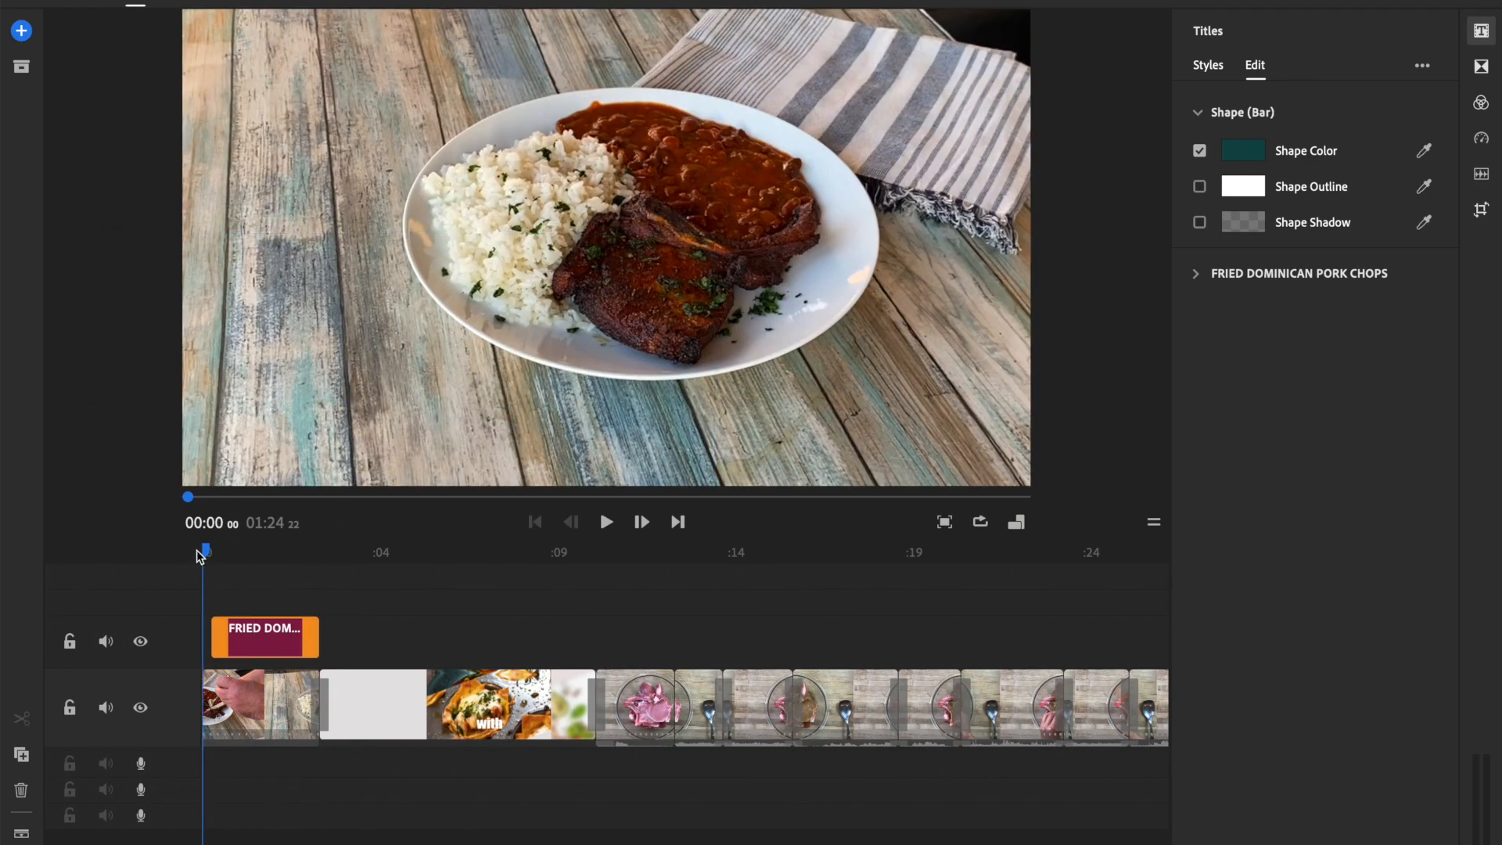
pyautogui.press('space')
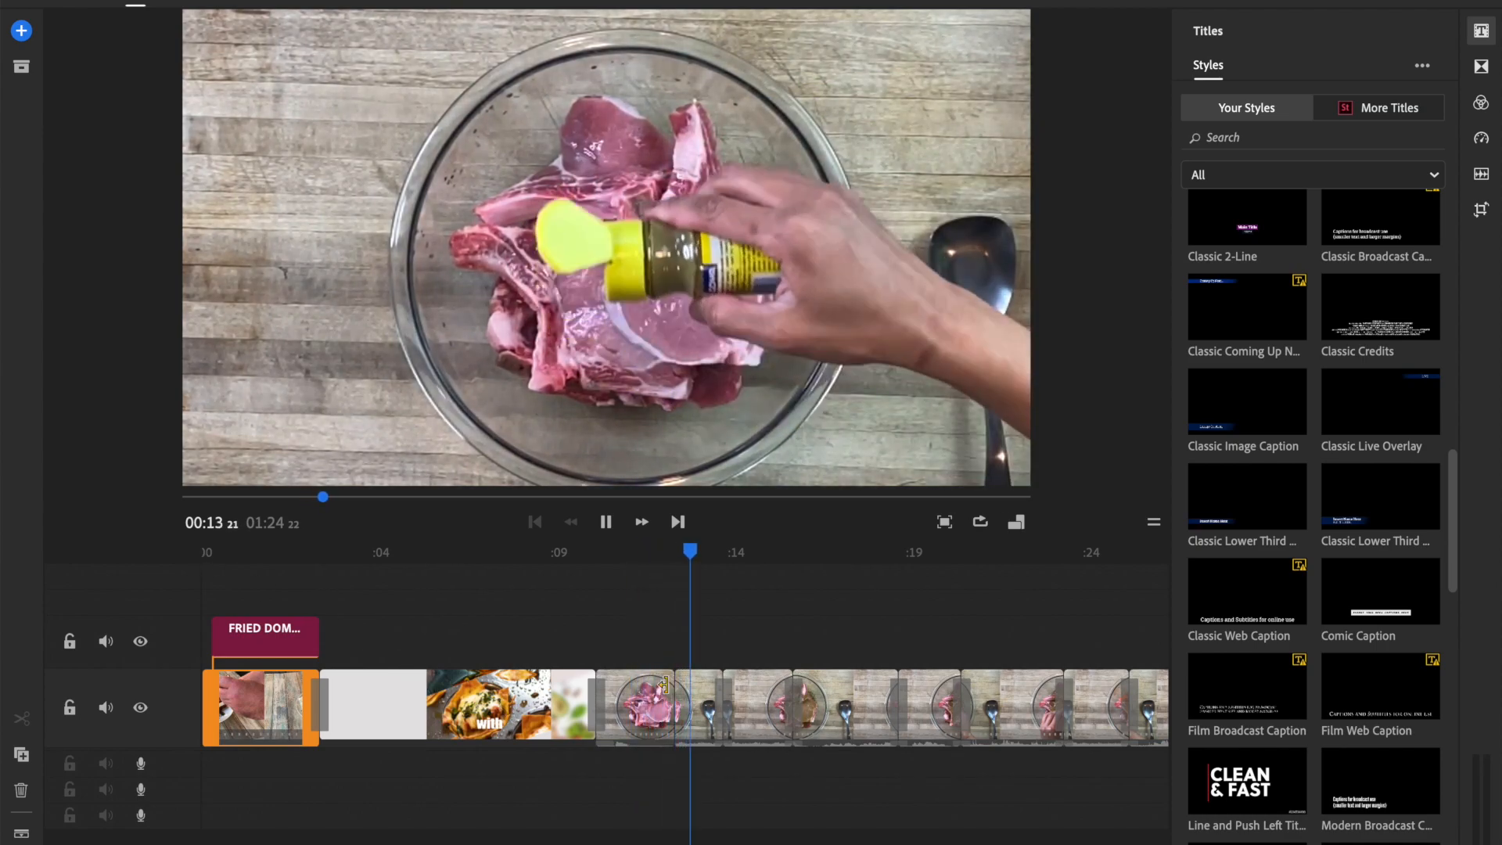
# Stop playback and place the playhead at the start of the first raw pork chop clip, at 00:11:01
pyautogui.click(616, 707)
pyautogui.press('space')
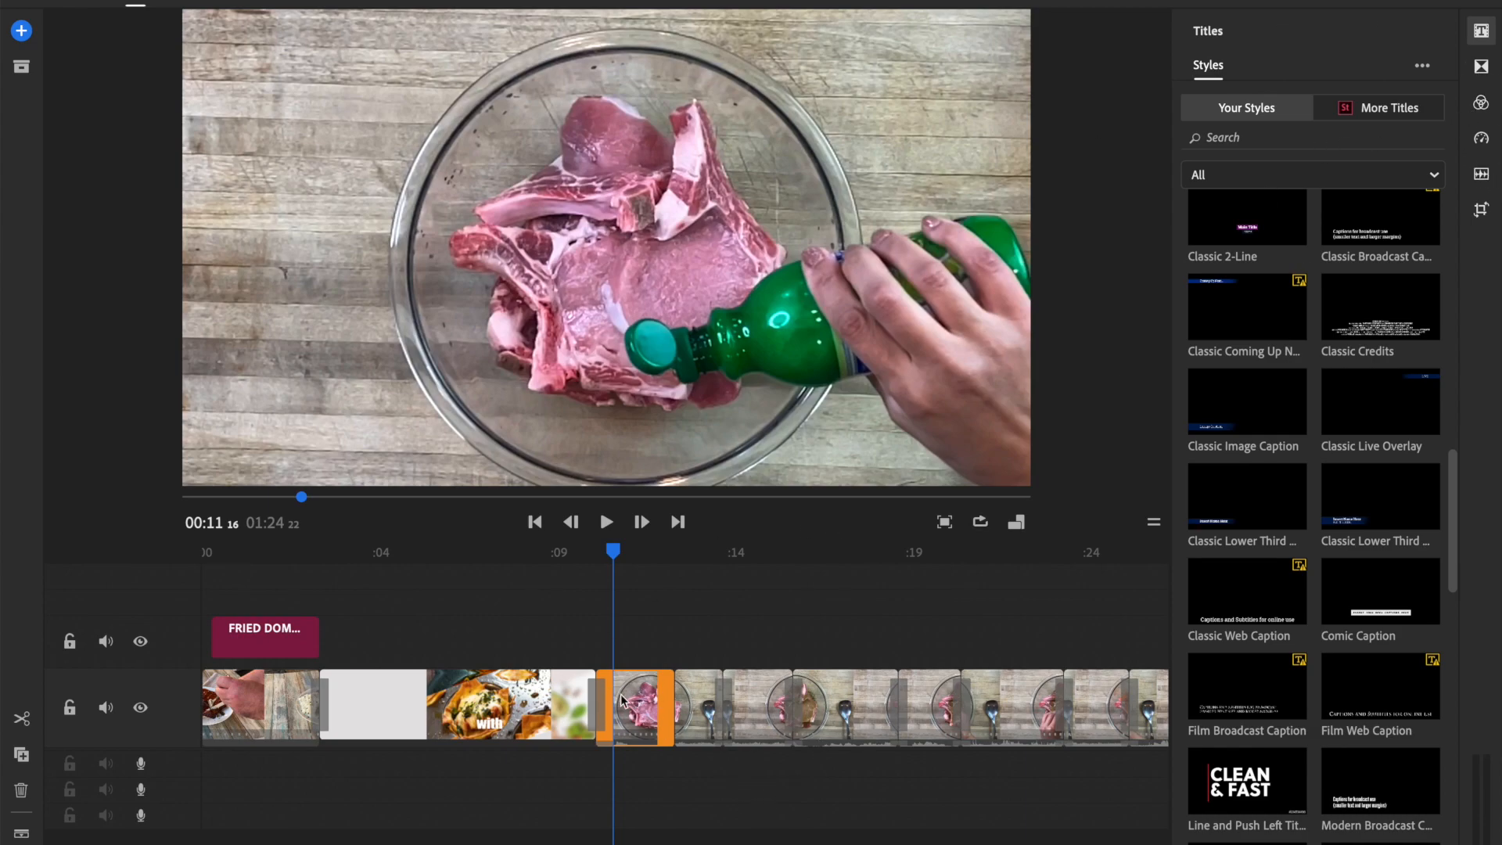
pyautogui.moveTo(613, 551); pyautogui.dragTo(593, 551)
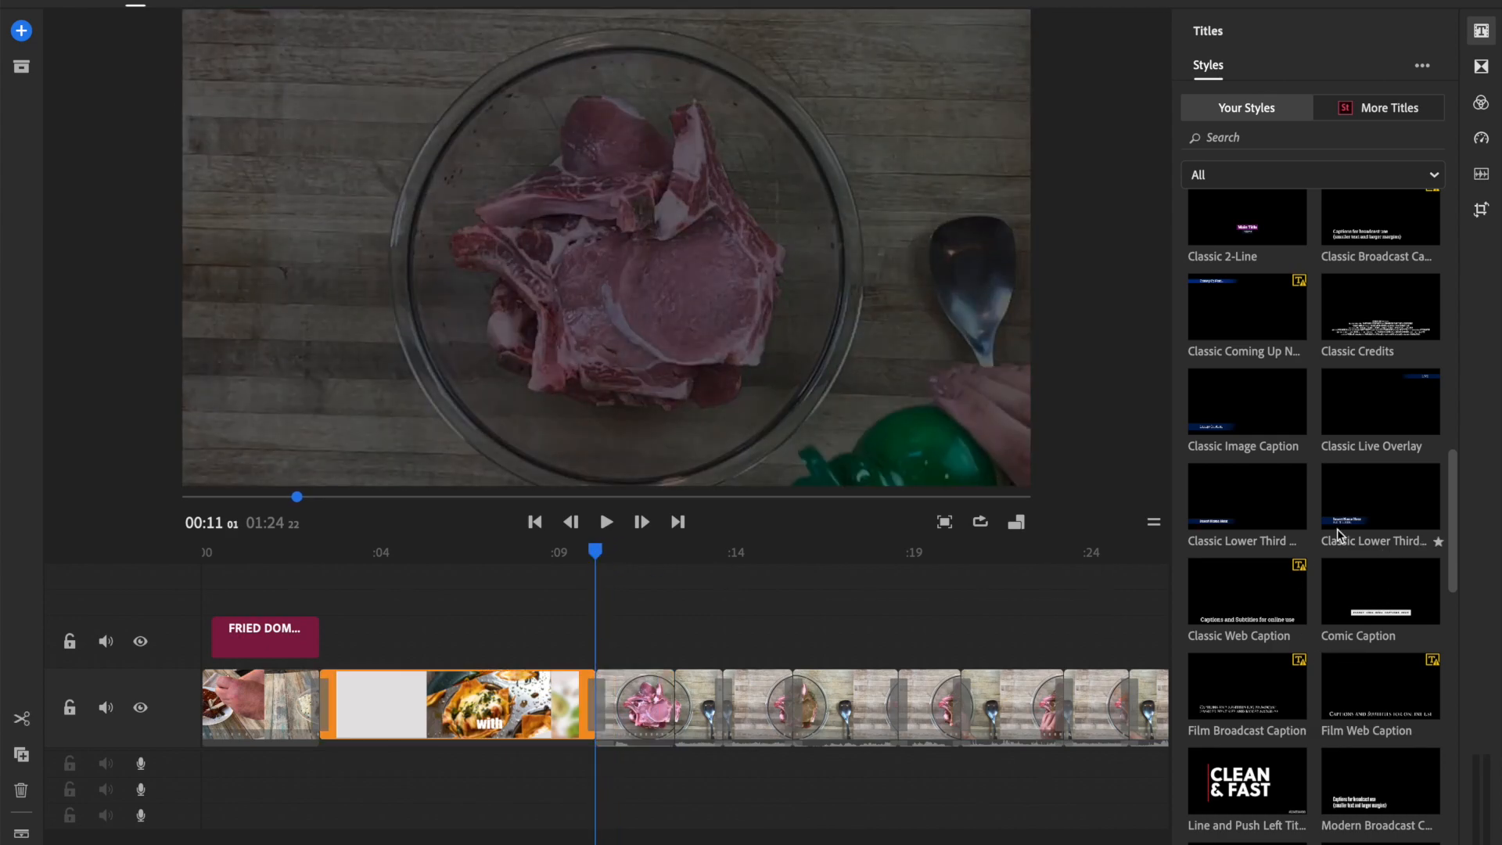
# Add a Comic Caption title at the start of the first raw pork chop clip and trim its end to the clip's end
pyautogui.scroll(-3, 1291, 599)
pyautogui.scroll(-1, 1291, 599)
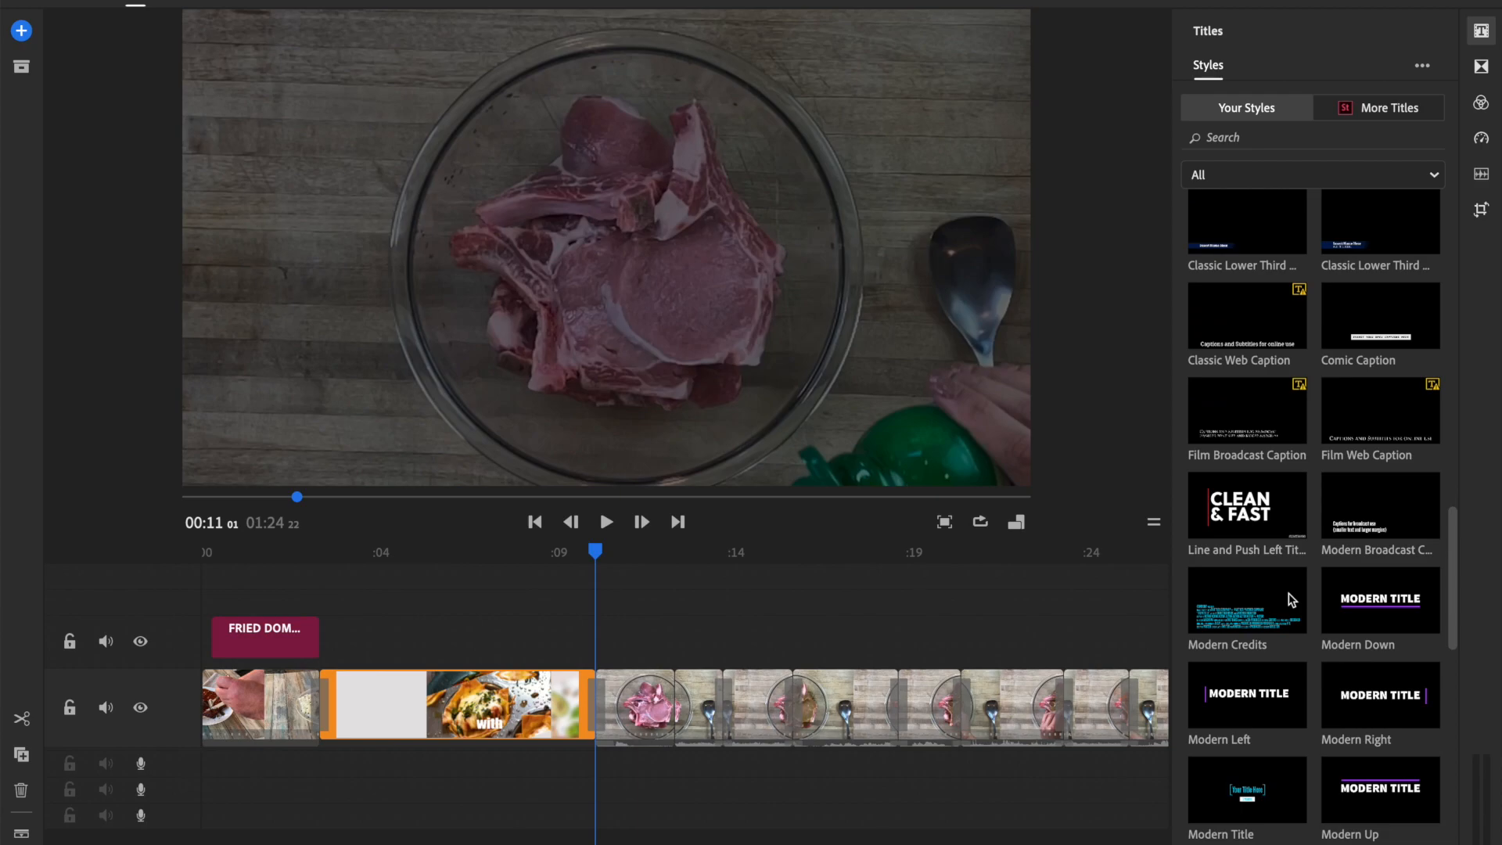
pyautogui.click(1380, 329)
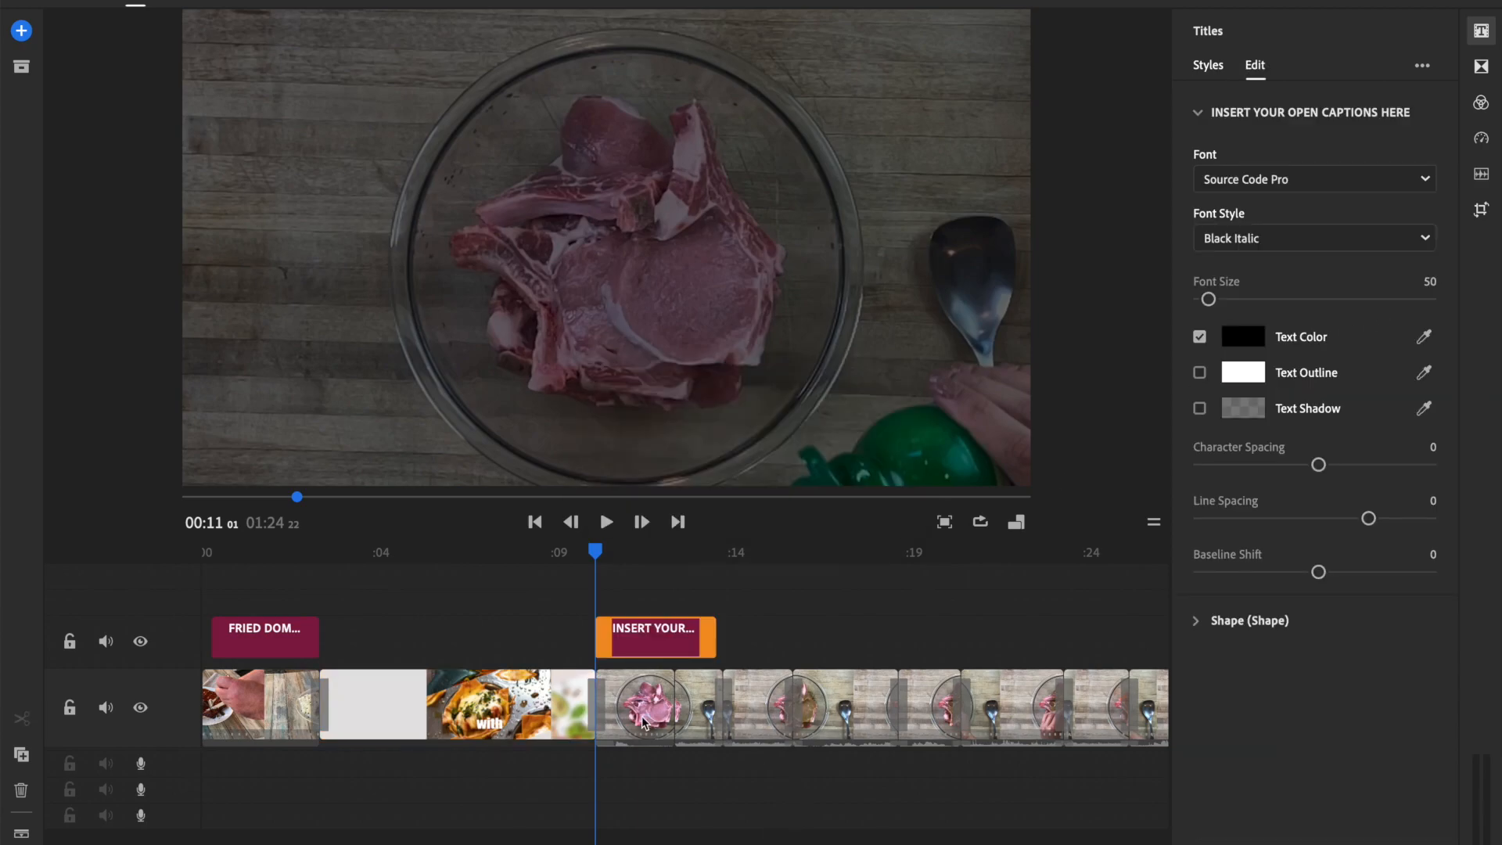
pyautogui.click(639, 637)
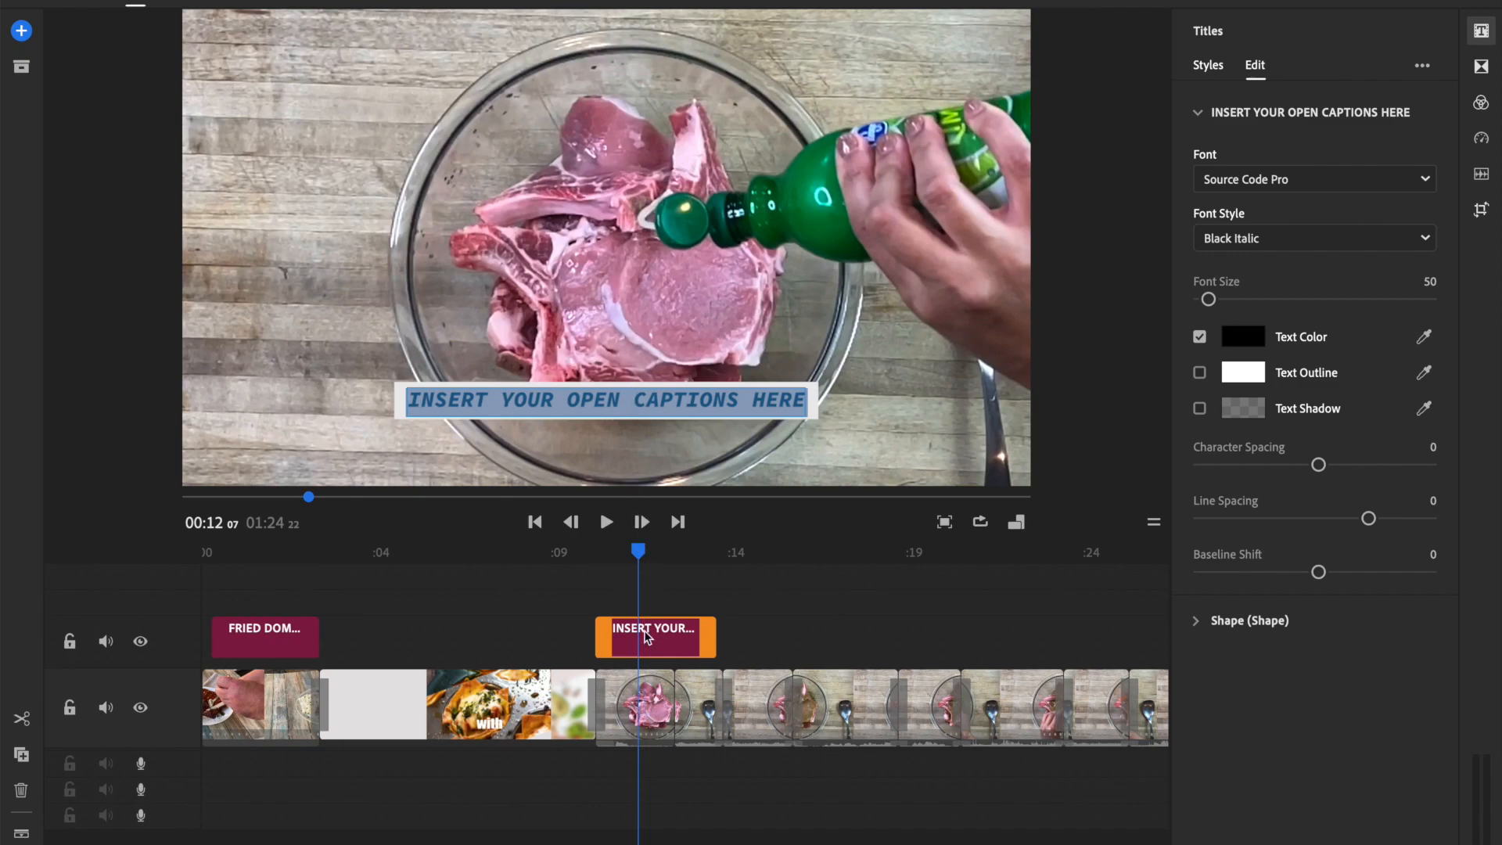
pyautogui.moveTo(712, 642); pyautogui.dragTo(674, 643)
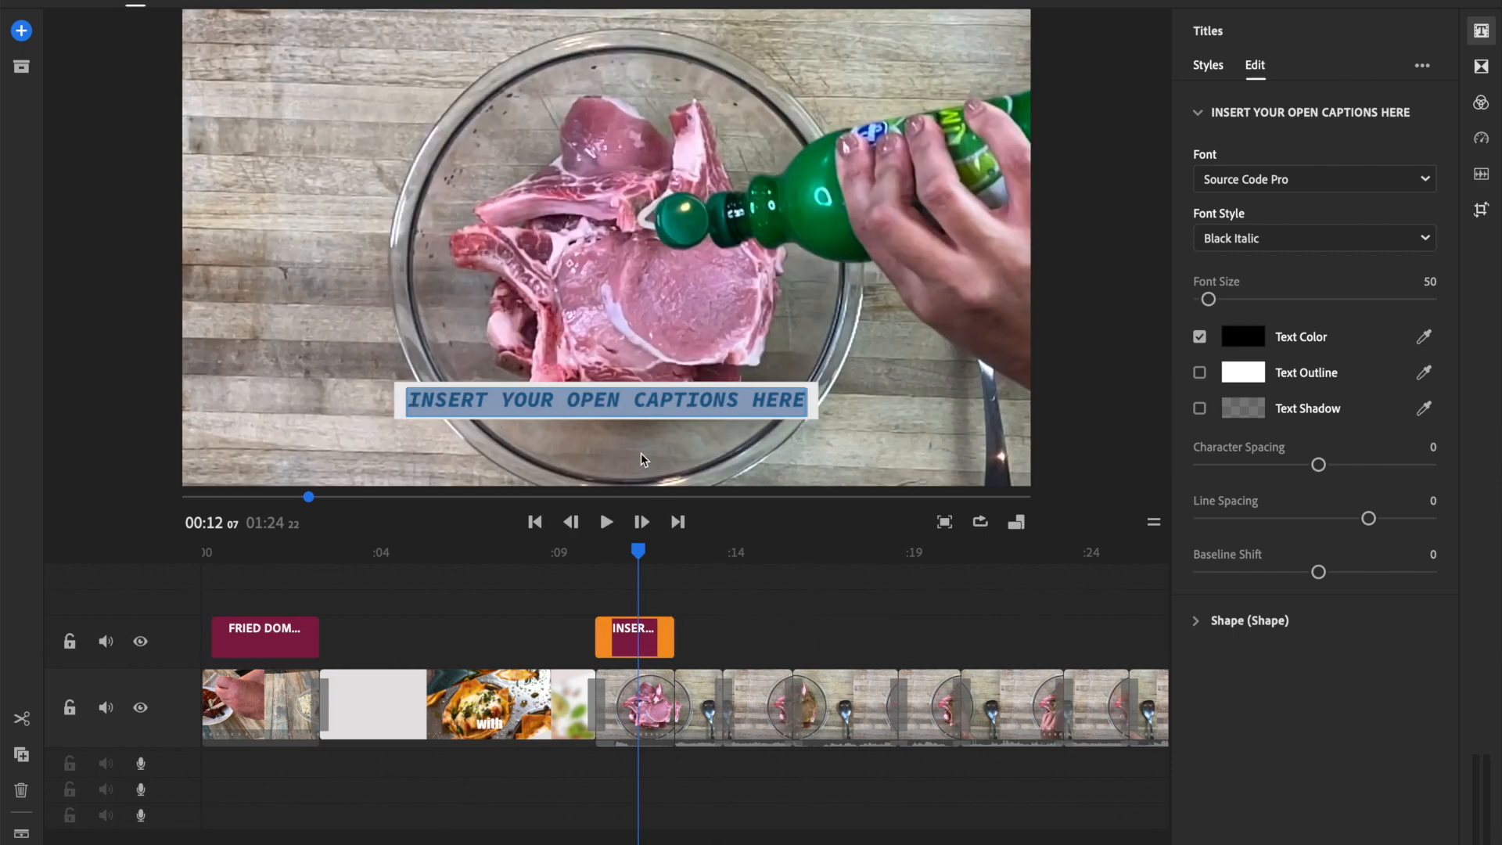
# Replace the caption's placeholder text with "Lime juice"
pyautogui.doubleClick(625, 403)
pyautogui.click(767, 407)
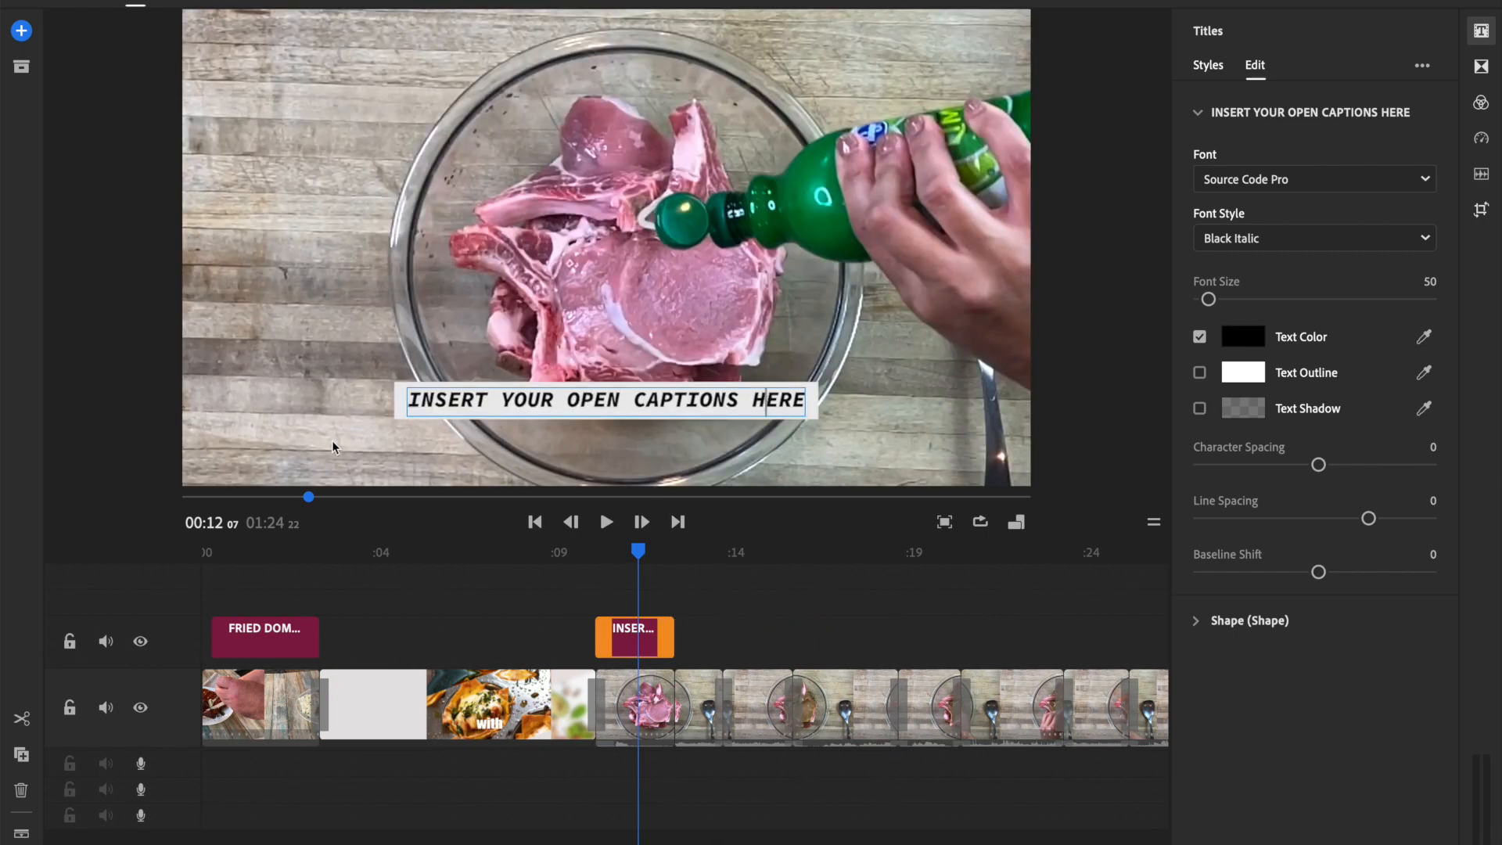
pyautogui.moveTo(408, 400); pyautogui.dragTo(826, 414)
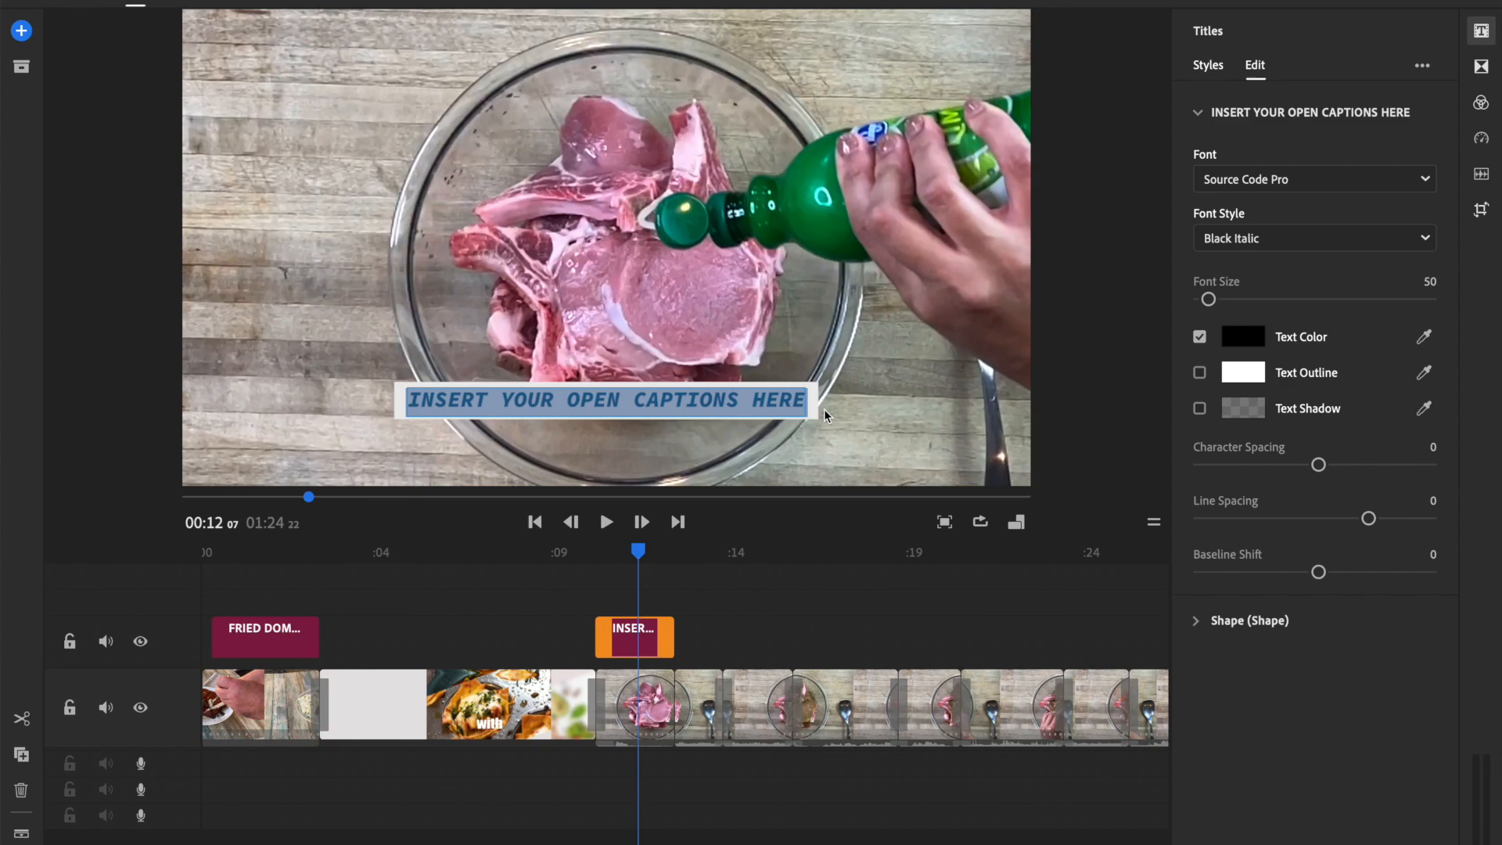
pyautogui.write('LIME')
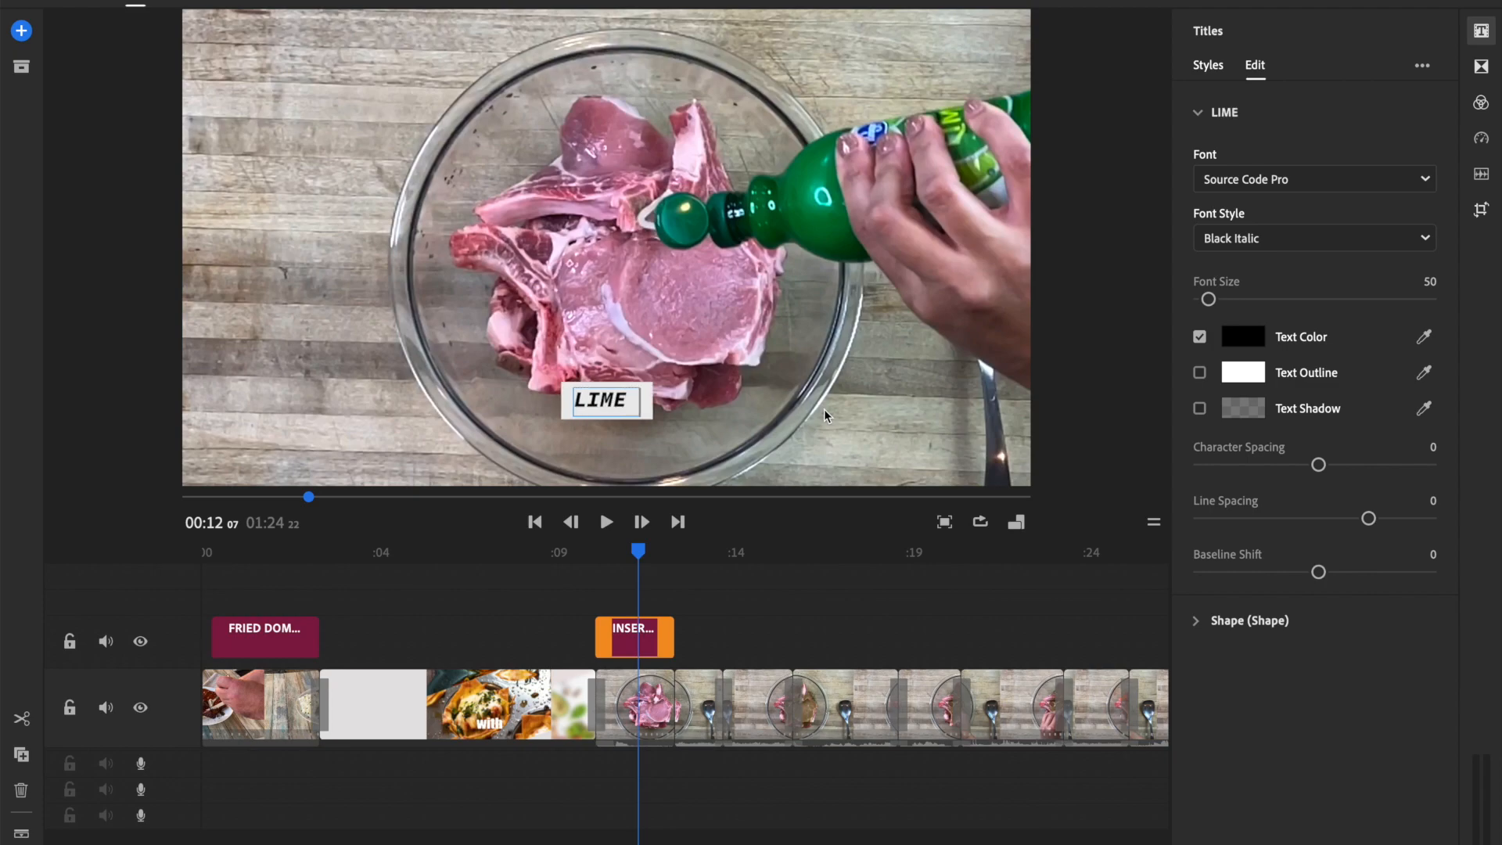
pyautogui.press('BackSpace')
pyautogui.press('BackSpace')
pyautogui.press('BackSpace')
pyautogui.write('ime juice')
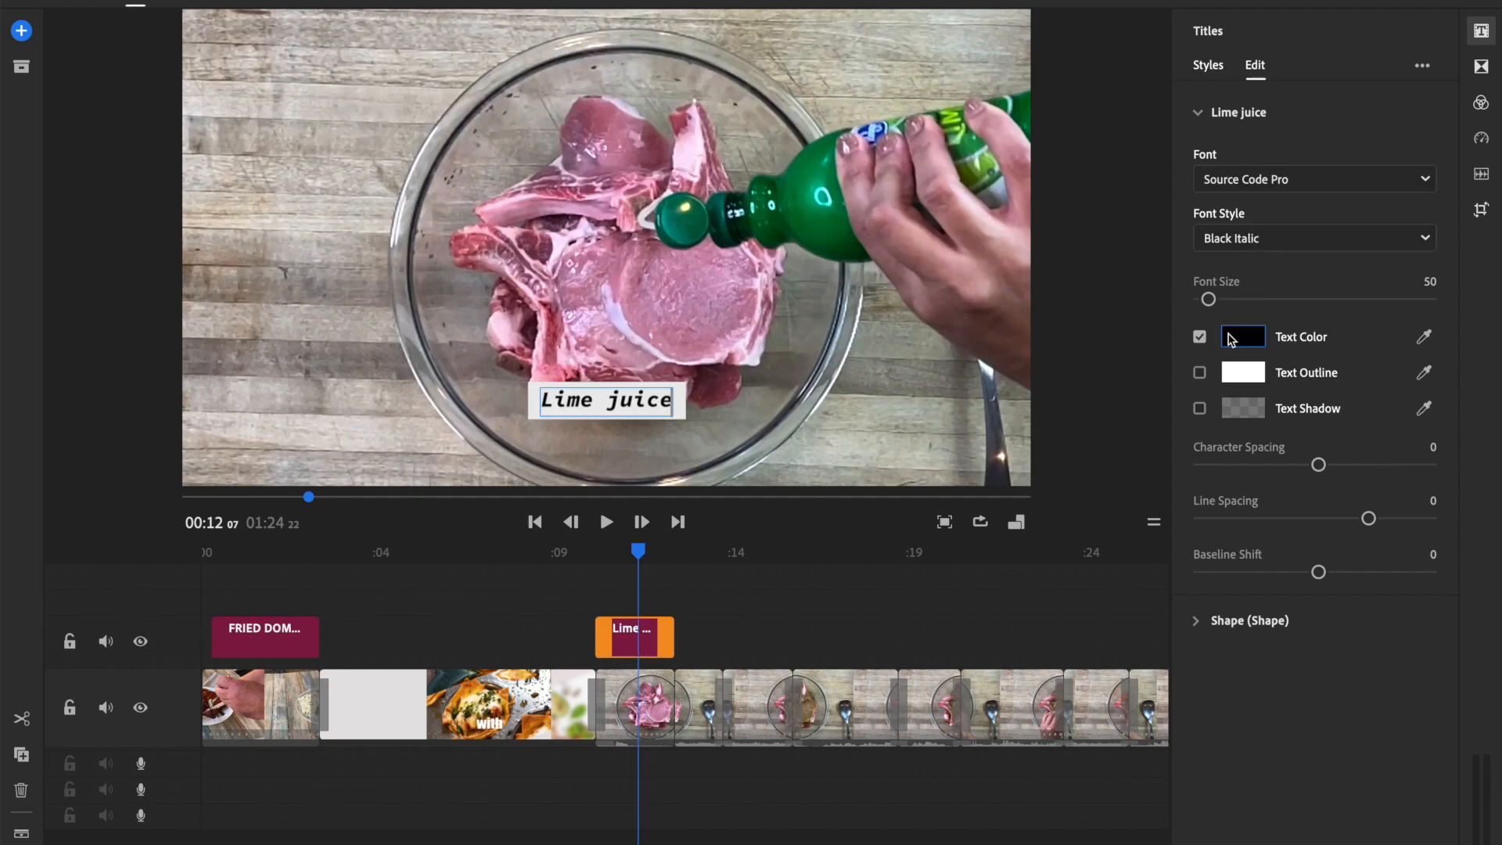
# Change the caption's background shape color to dark teal, 0E433F
pyautogui.click(1208, 67)
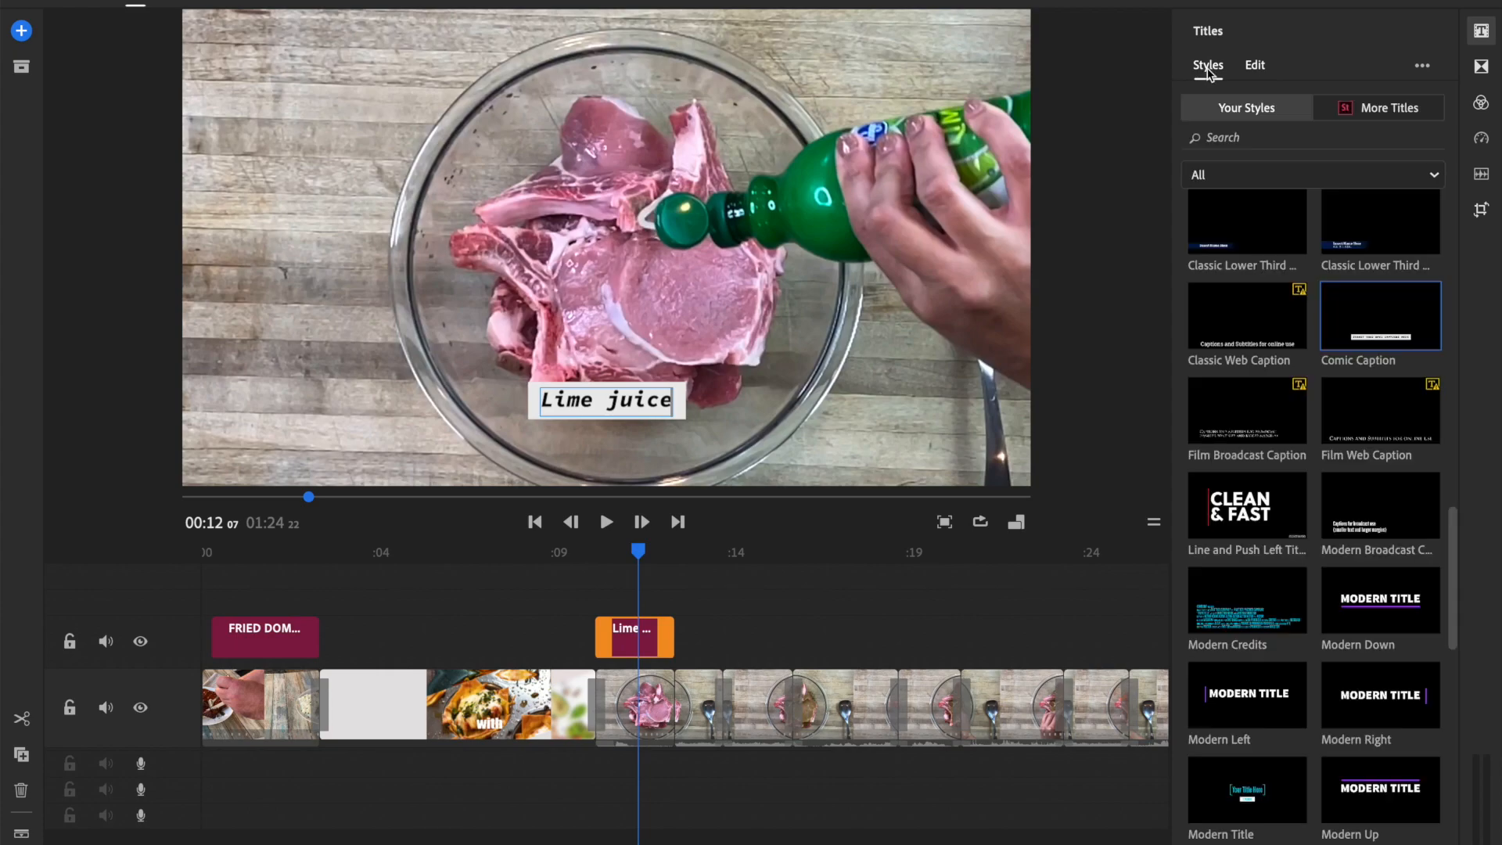
pyautogui.click(1252, 67)
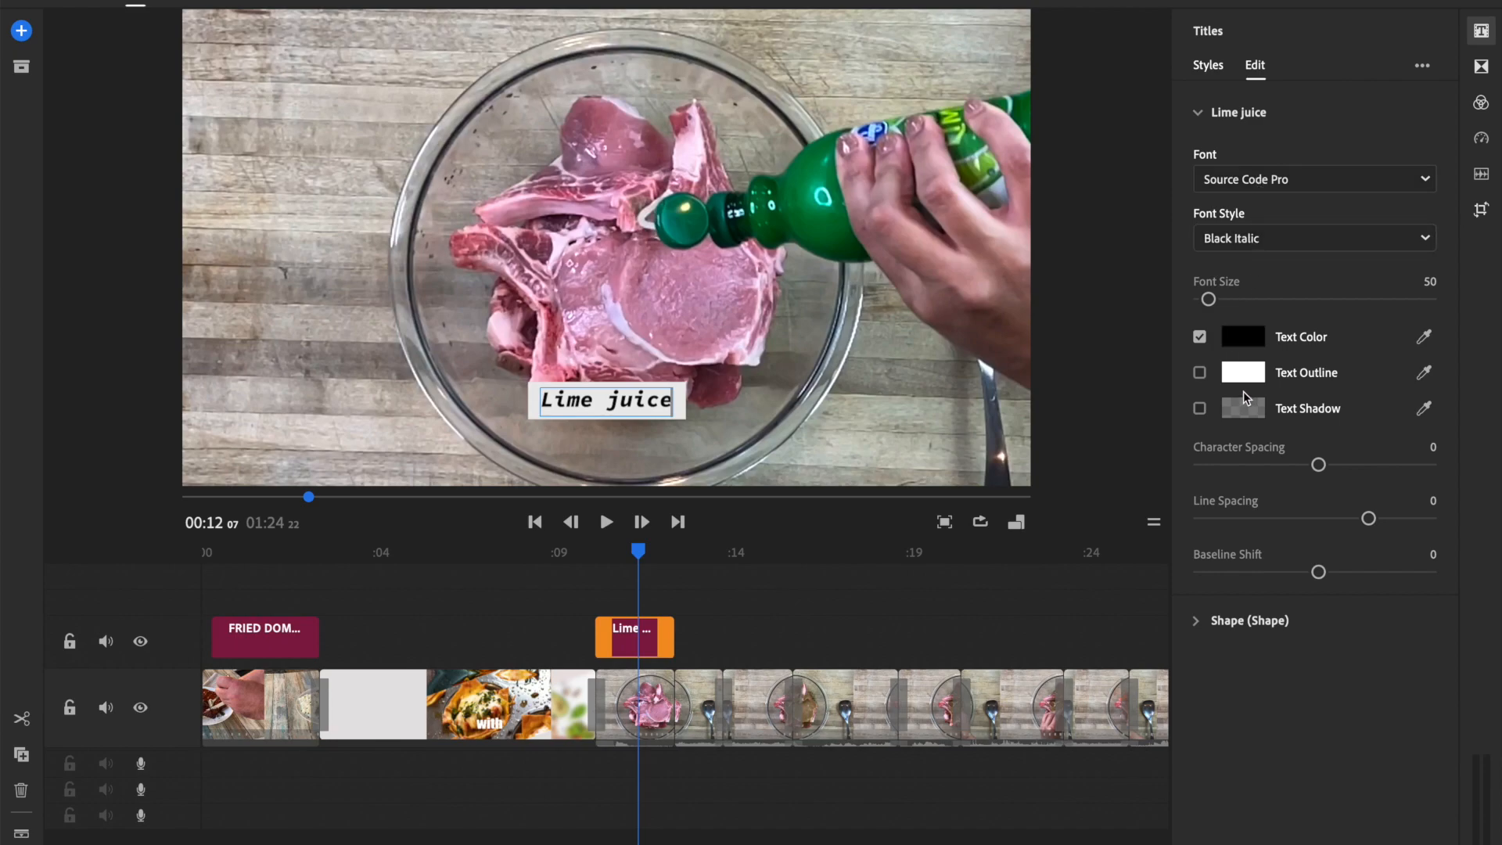
pyautogui.click(1195, 620)
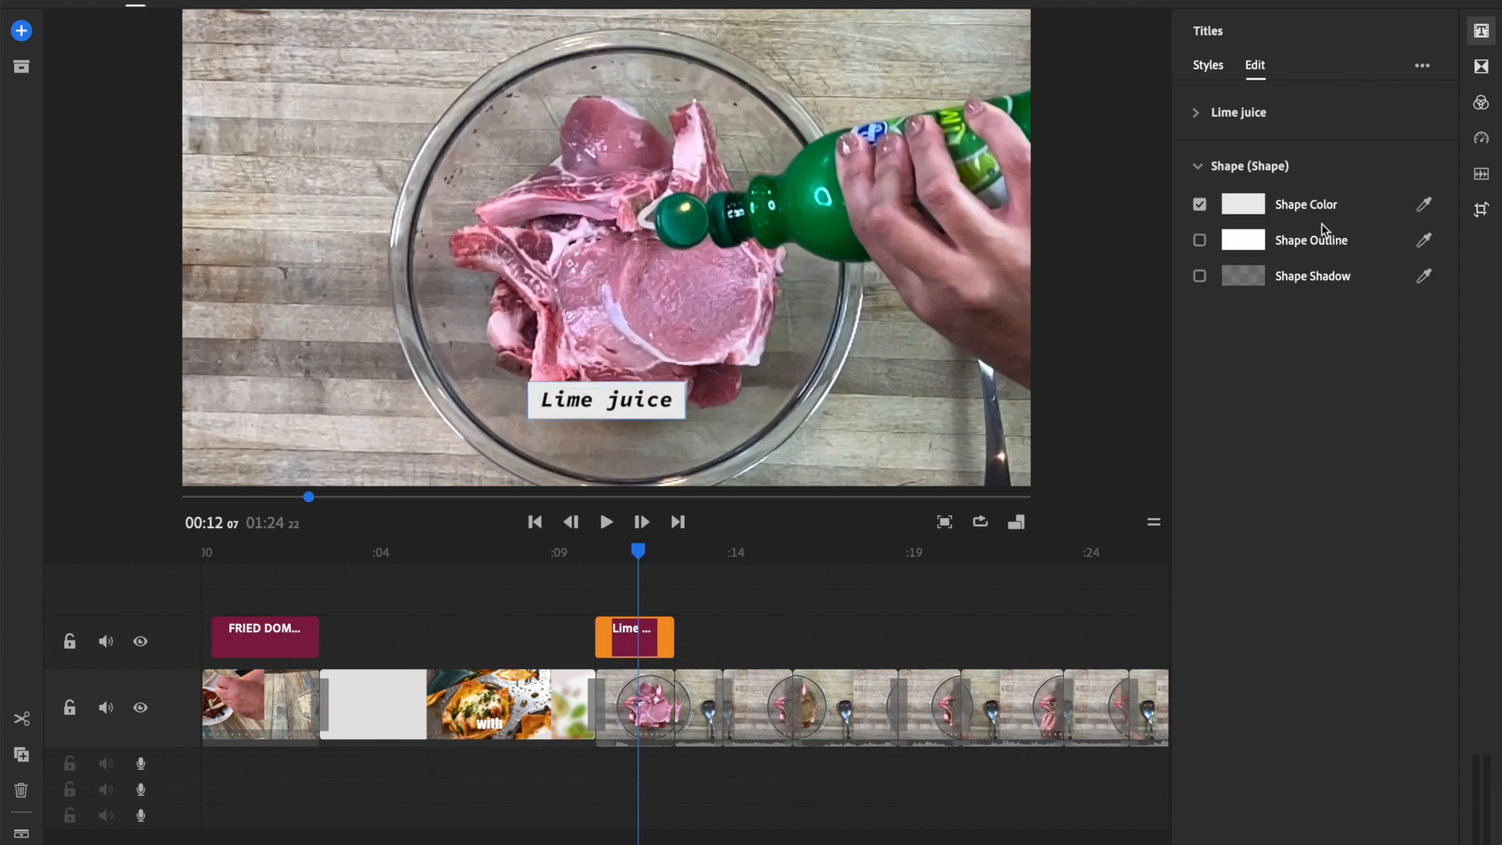
pyautogui.click(1250, 210)
pyautogui.moveTo(793, 332); pyautogui.dragTo(794, 439)
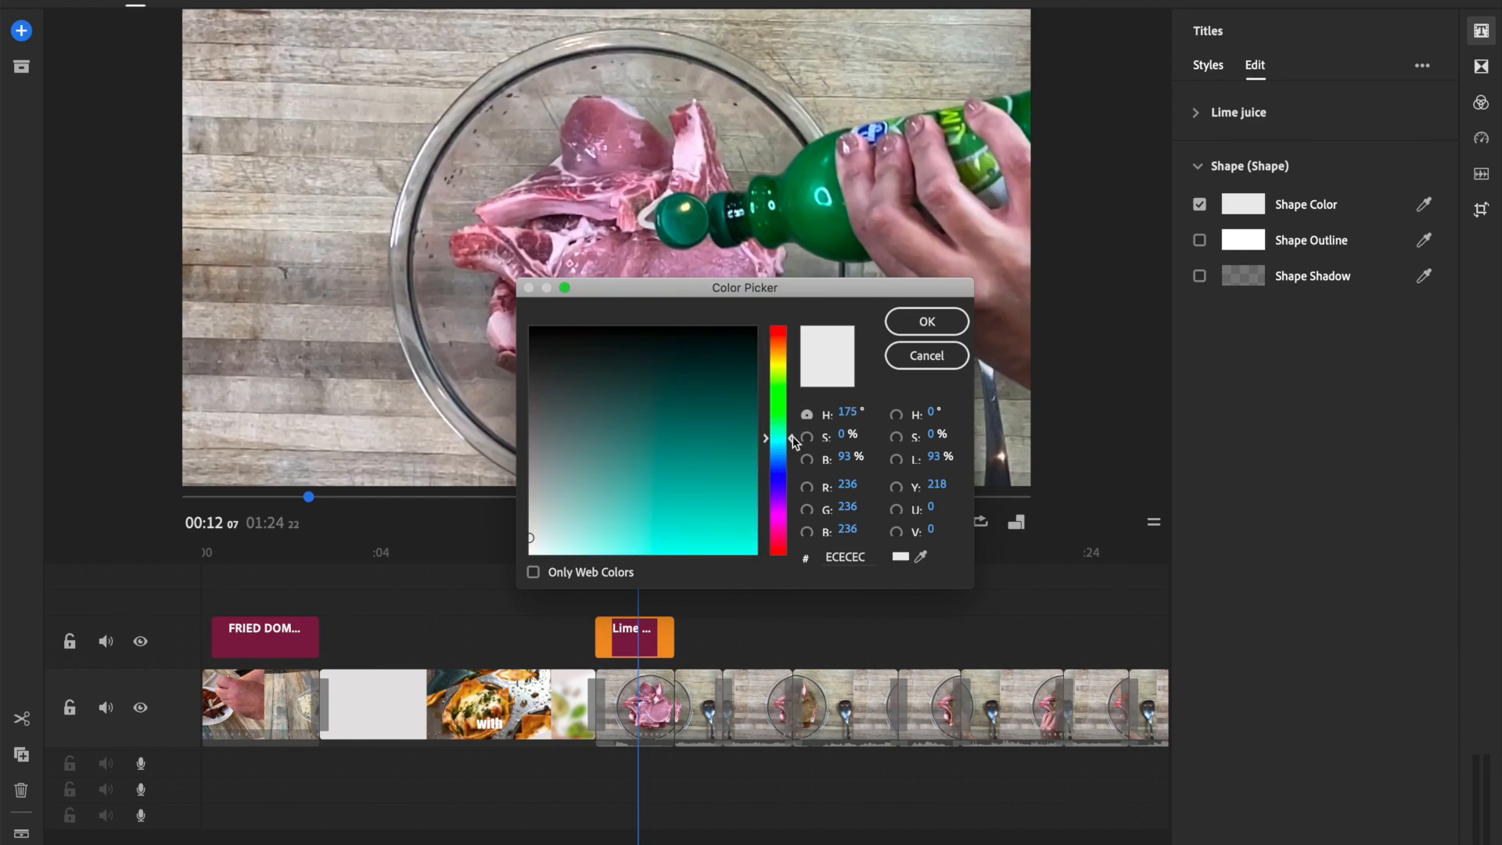
pyautogui.click(707, 378)
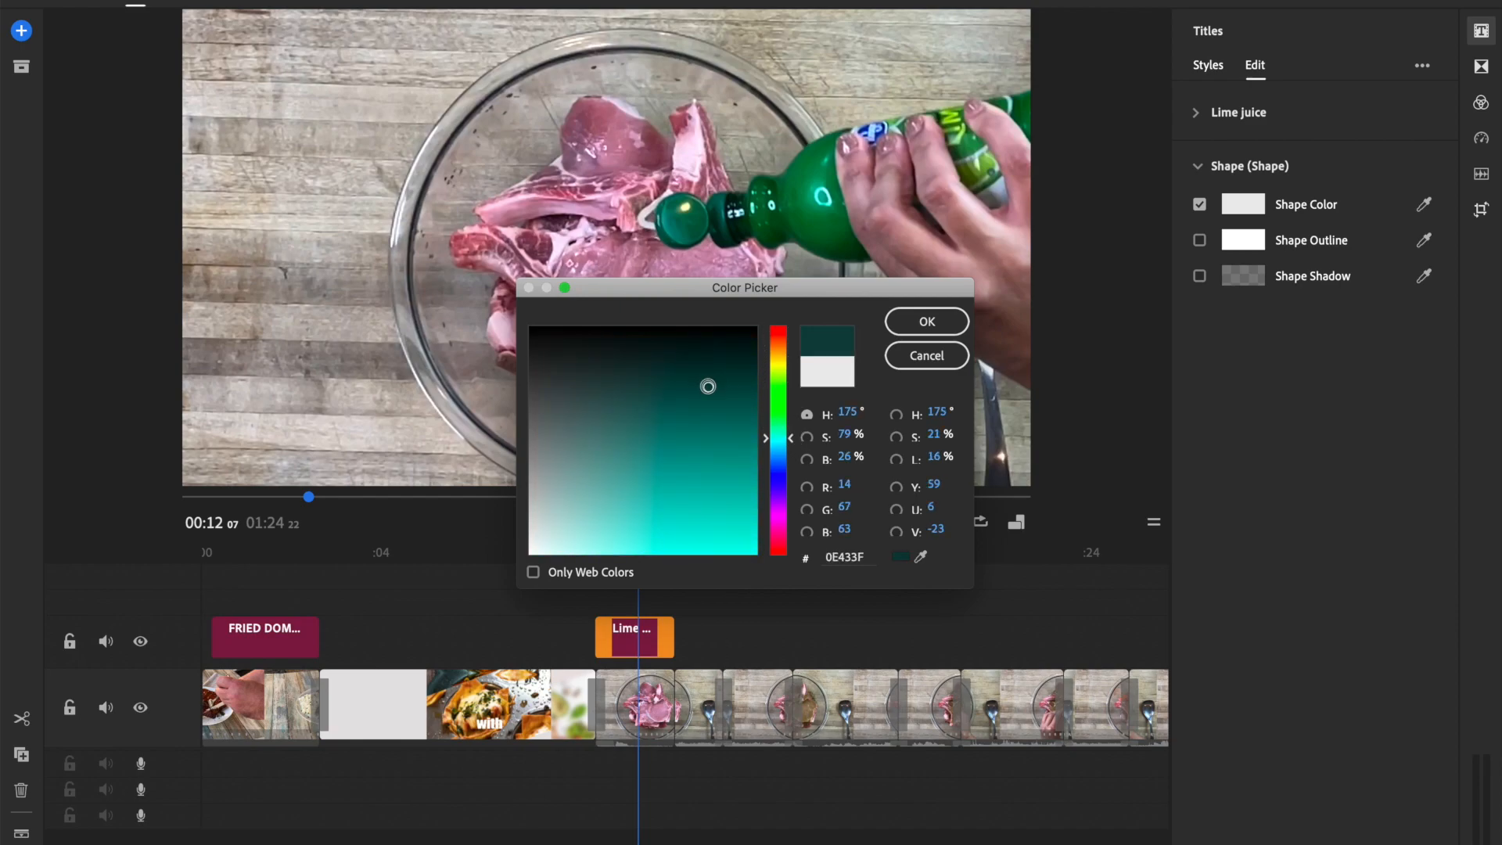
pyautogui.click(909, 325)
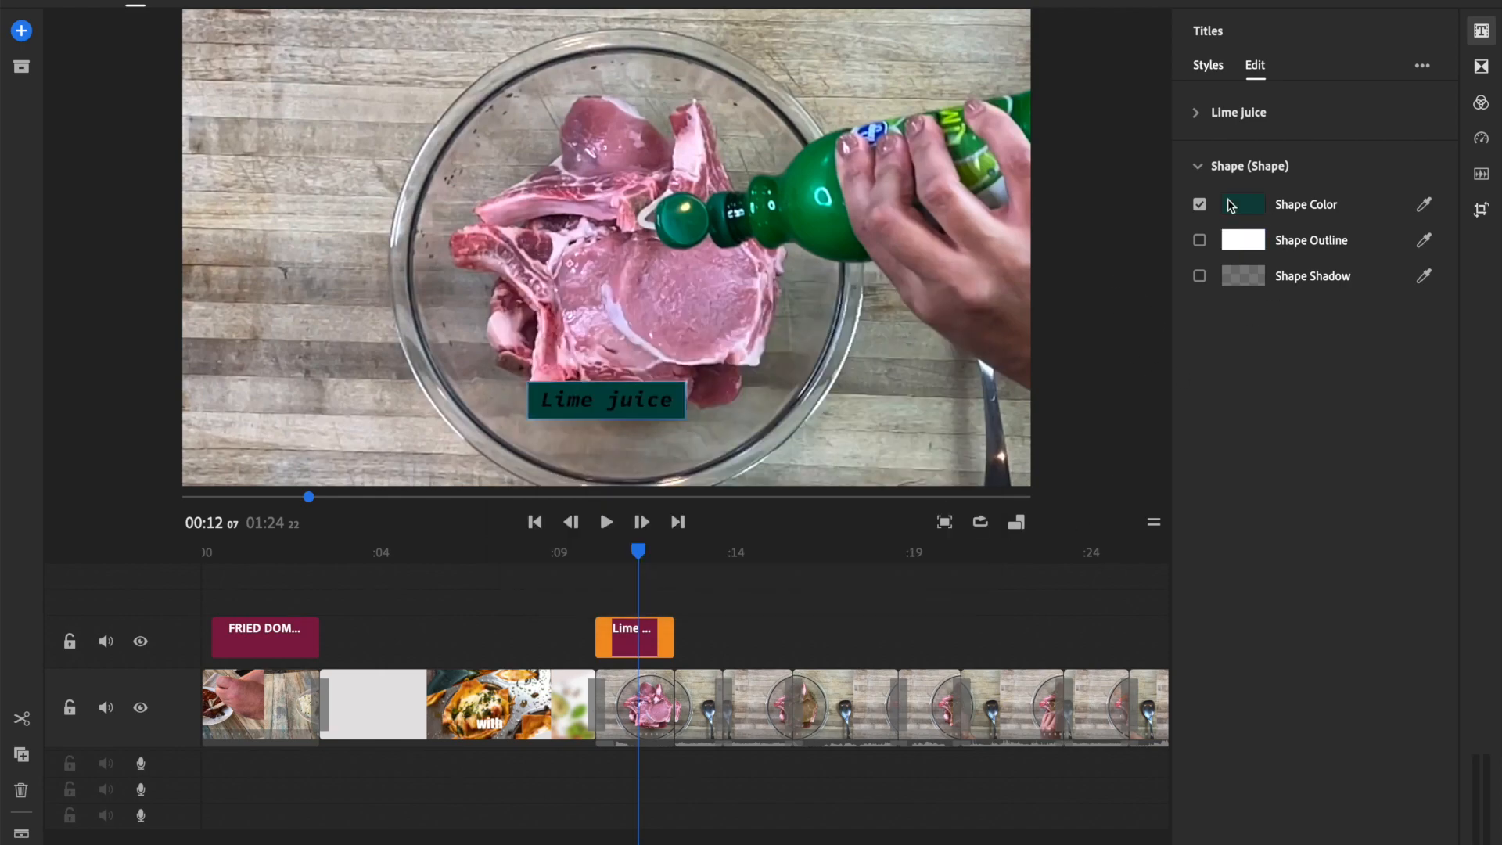
# Set the "Lime juice" text color to off-white, FCF8F8
pyautogui.click(1211, 116)
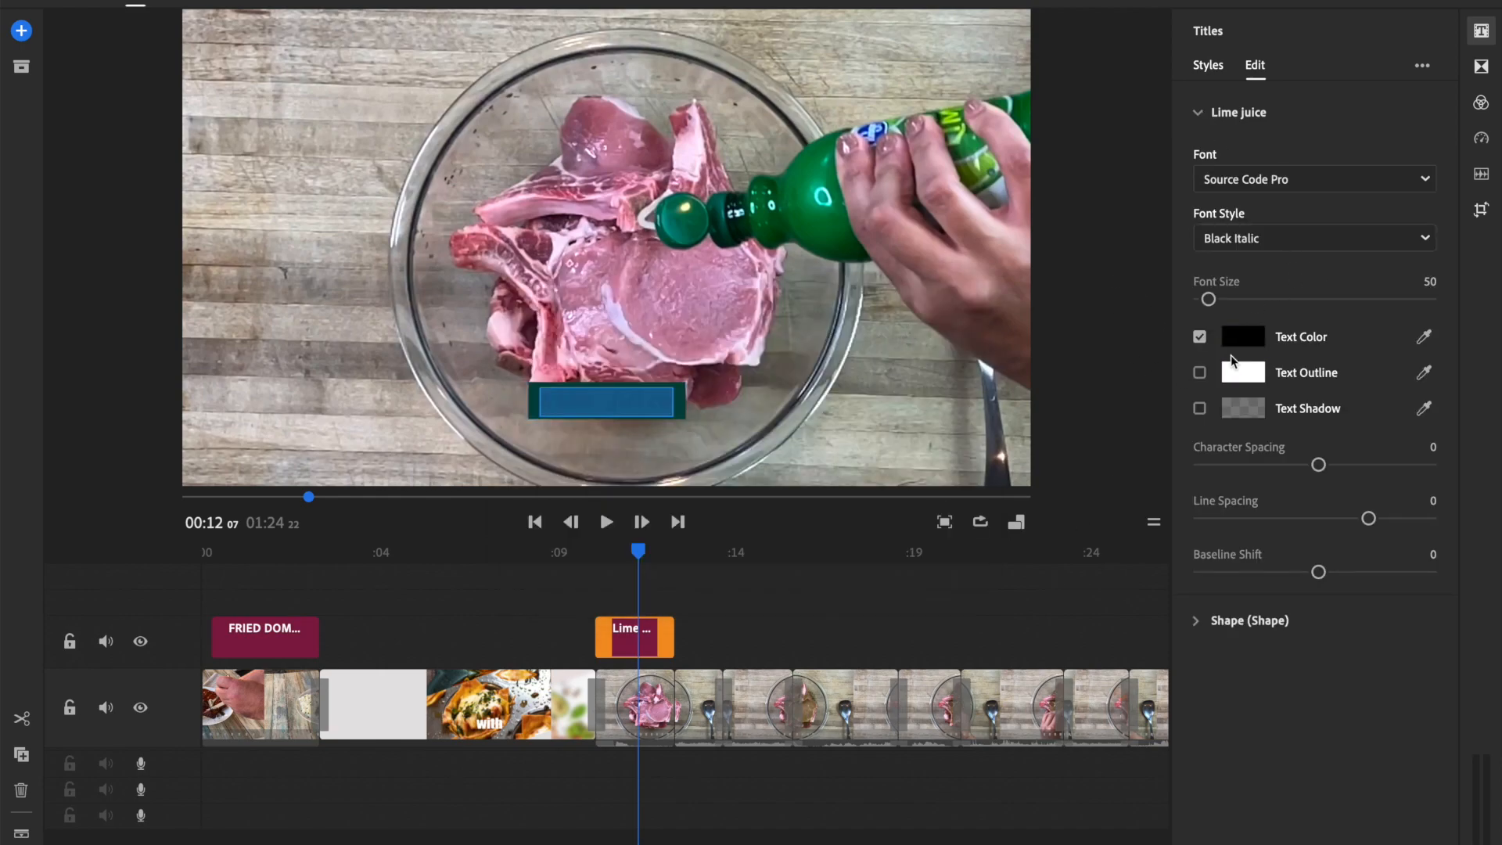
pyautogui.click(1241, 337)
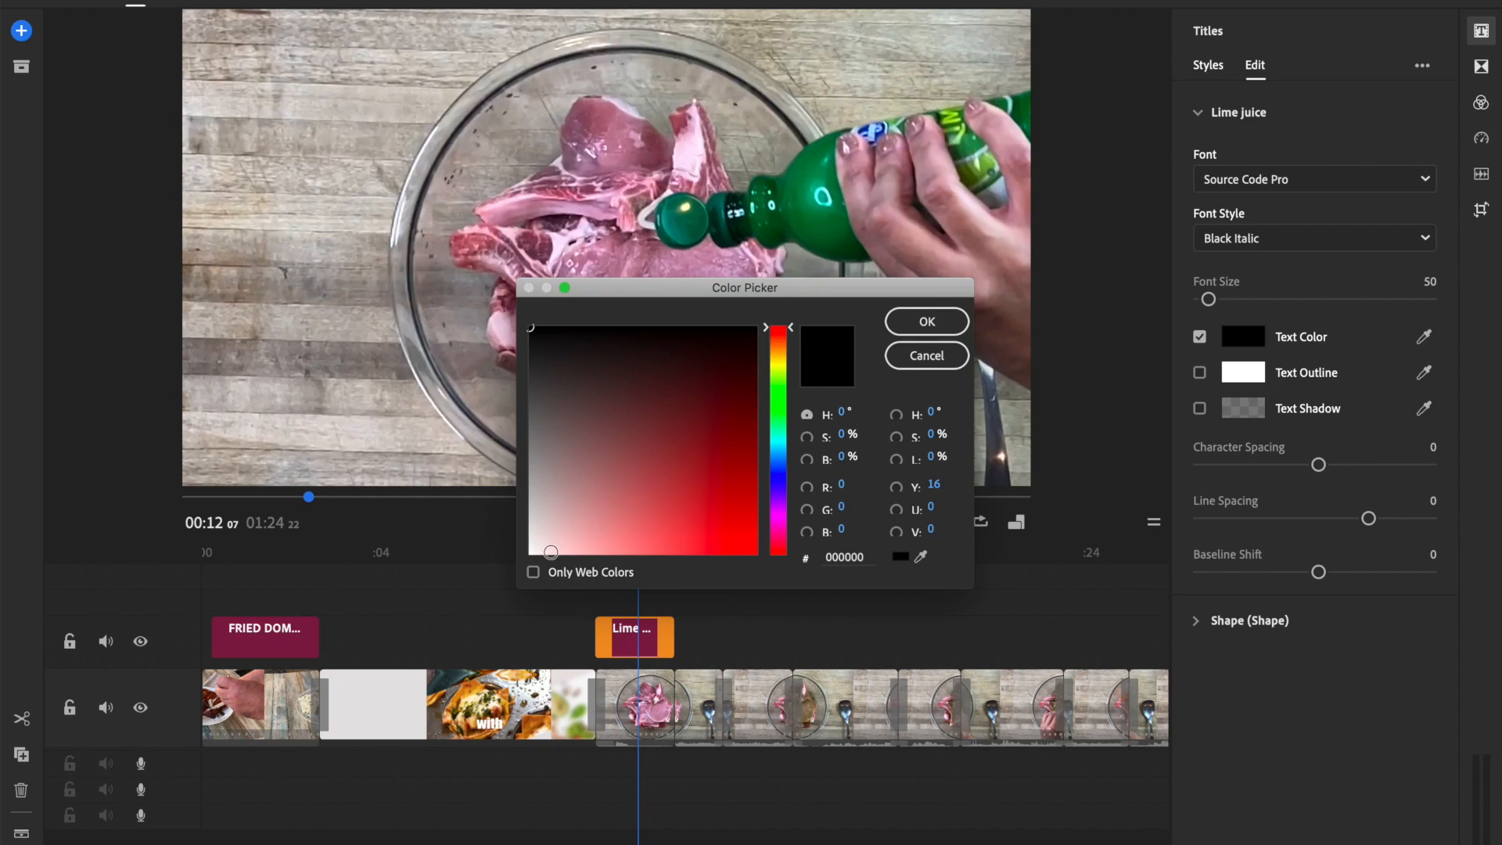
pyautogui.click(533, 552)
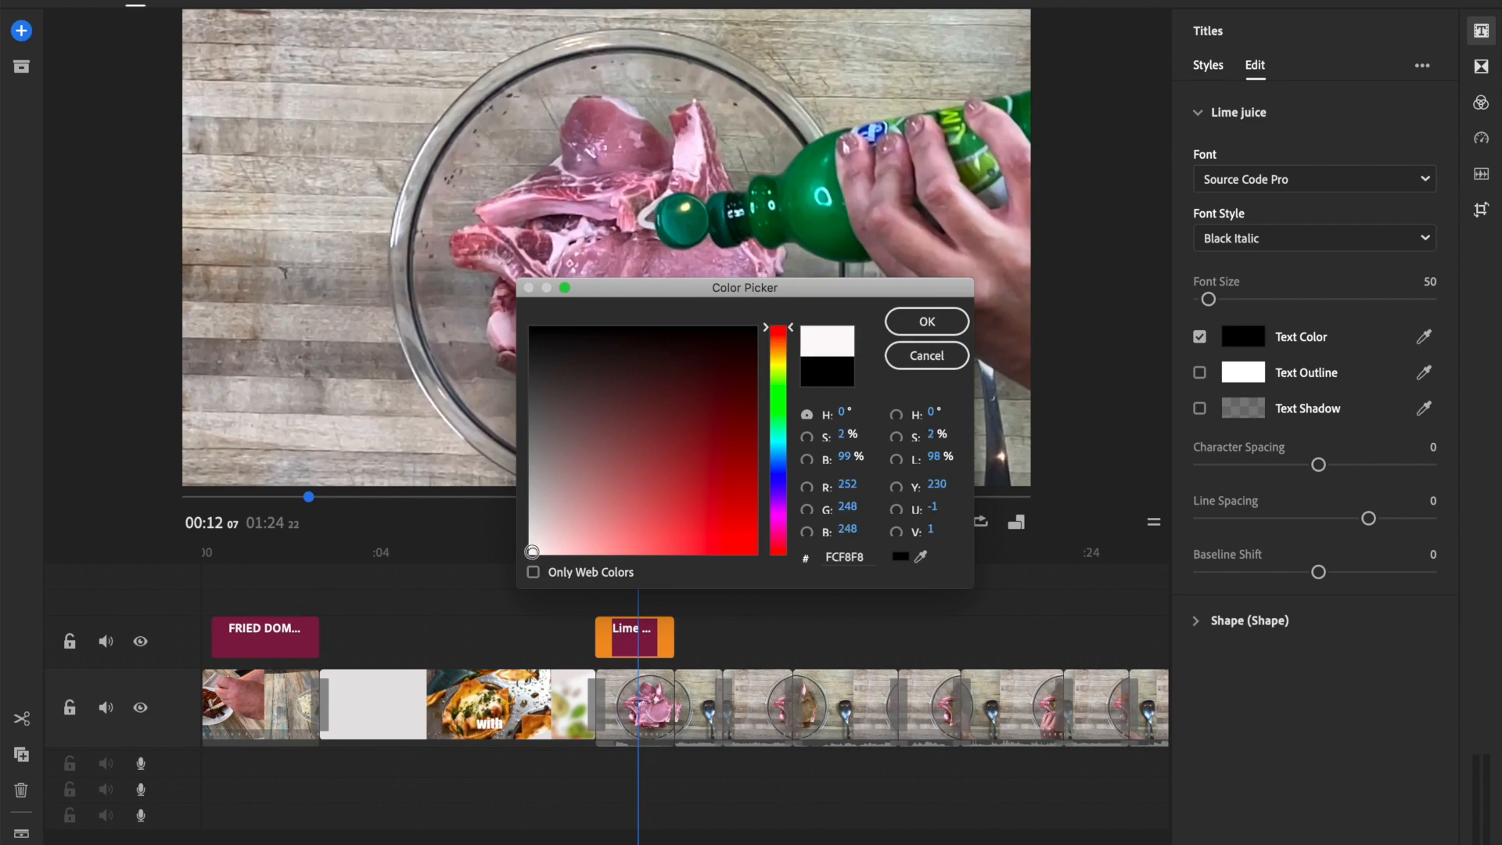
pyautogui.click(927, 321)
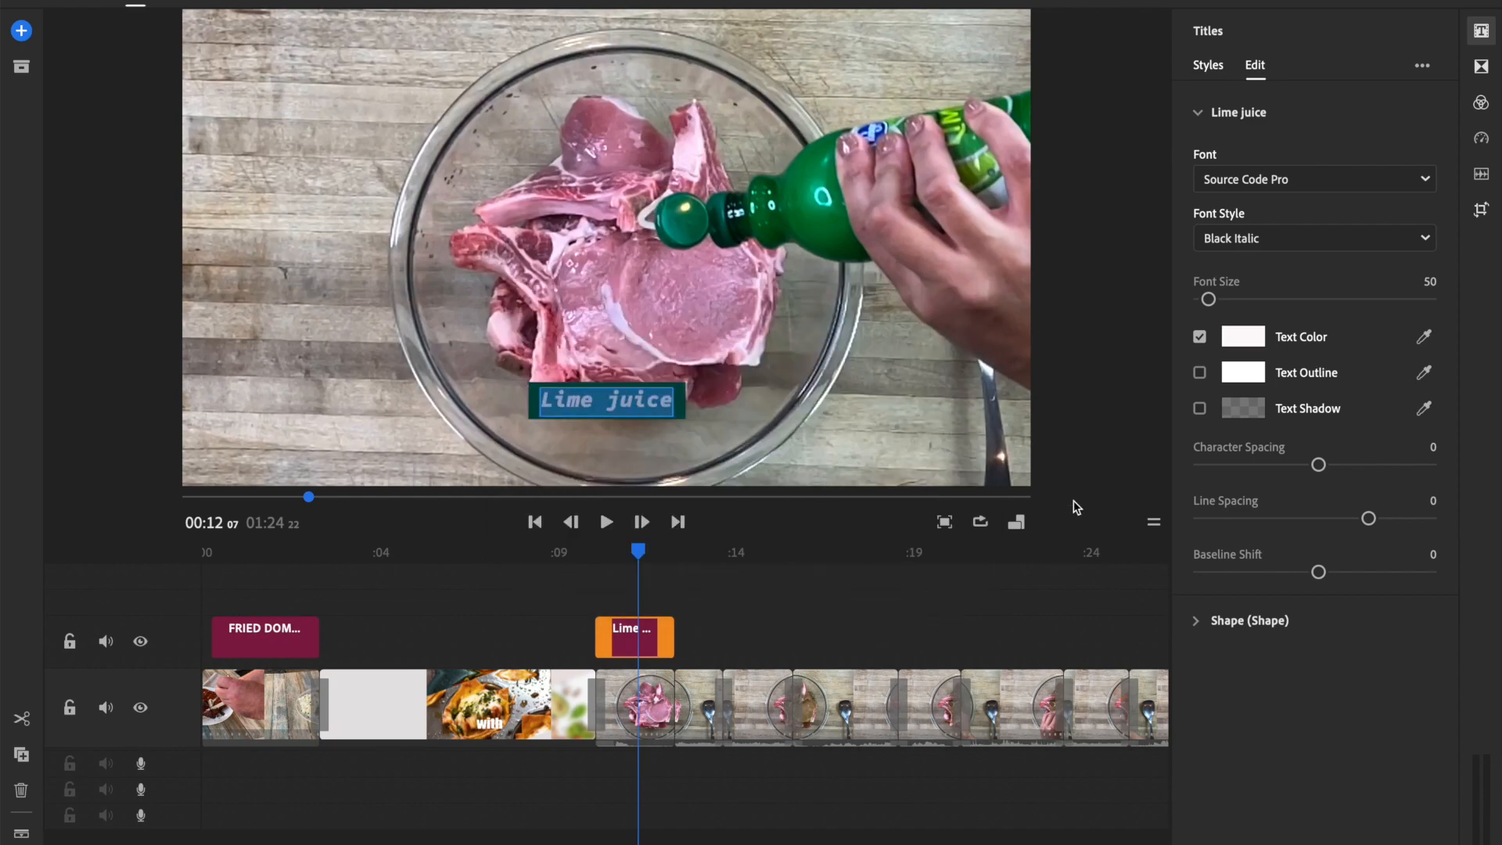
pyautogui.click(672, 432)
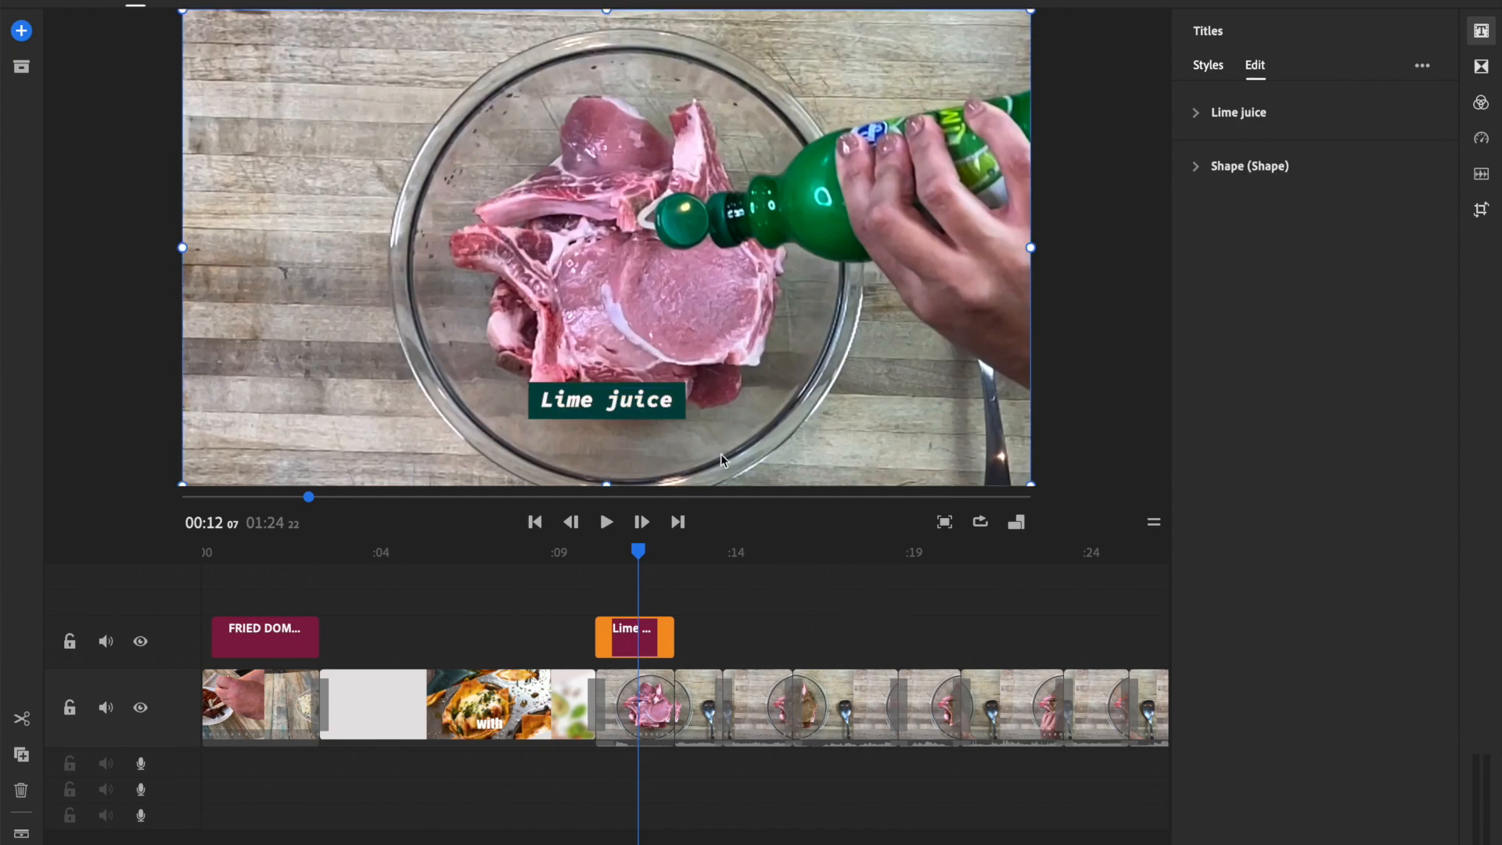
# Enlarge the caption's font size to 70 and move the caption lower, near the bottom edge of the frame
pyautogui.doubleClick(656, 404)
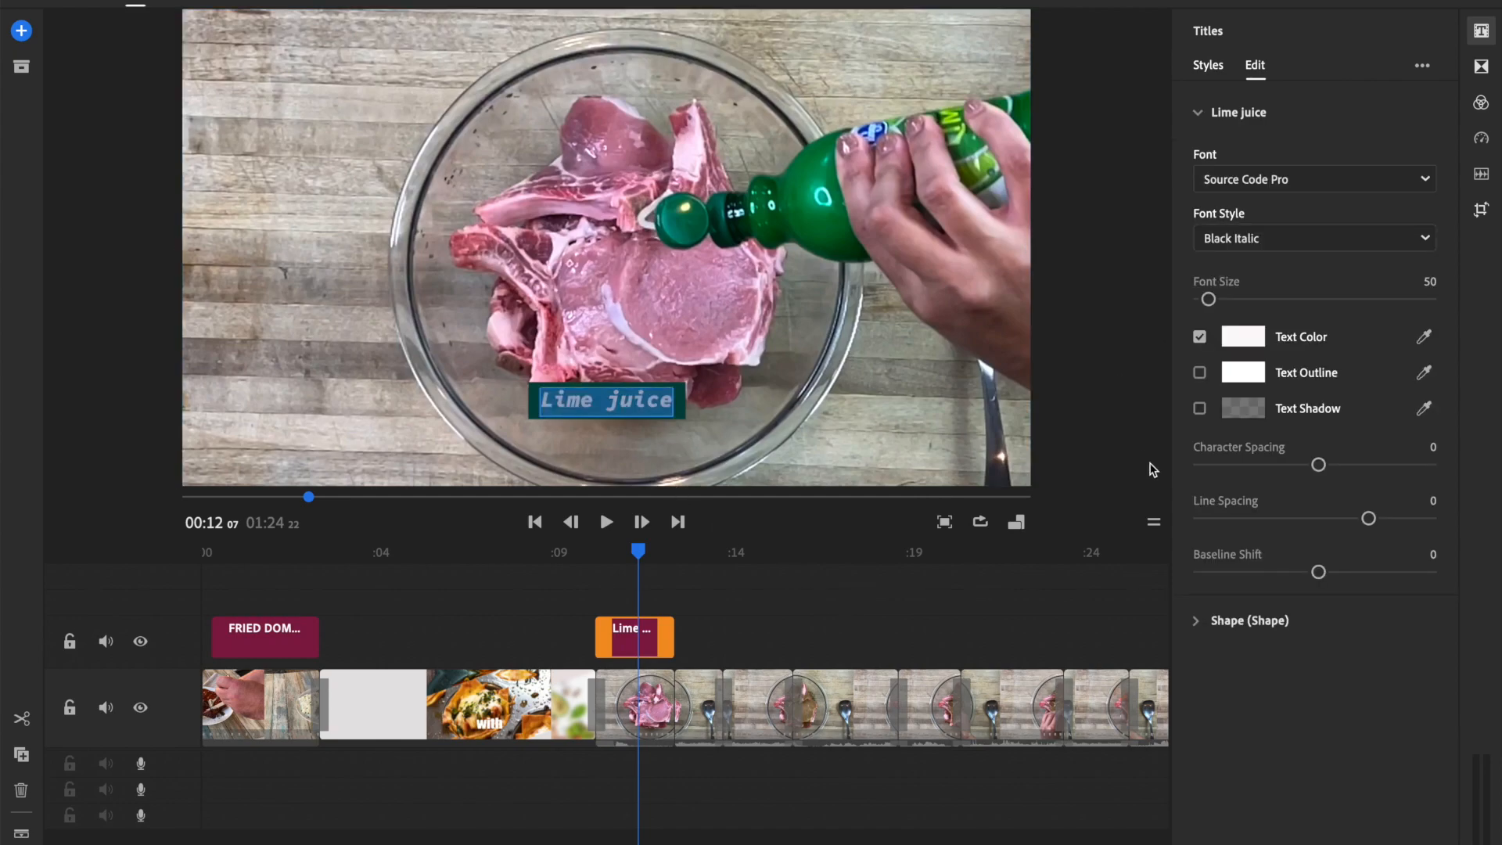
pyautogui.moveTo(1209, 300); pyautogui.dragTo(1211, 302)
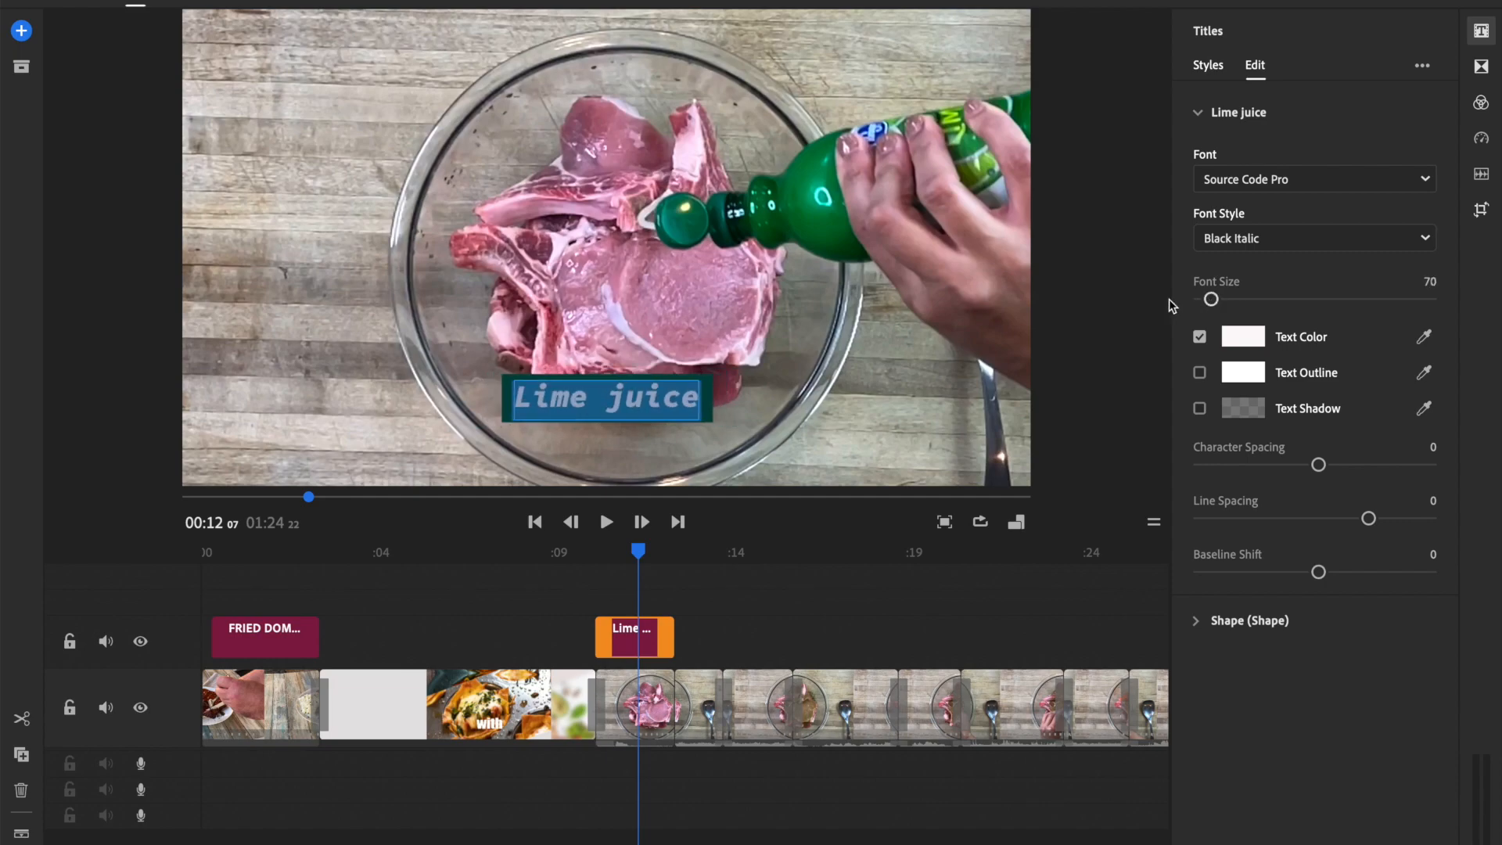
pyautogui.click(688, 406)
pyautogui.click(768, 407)
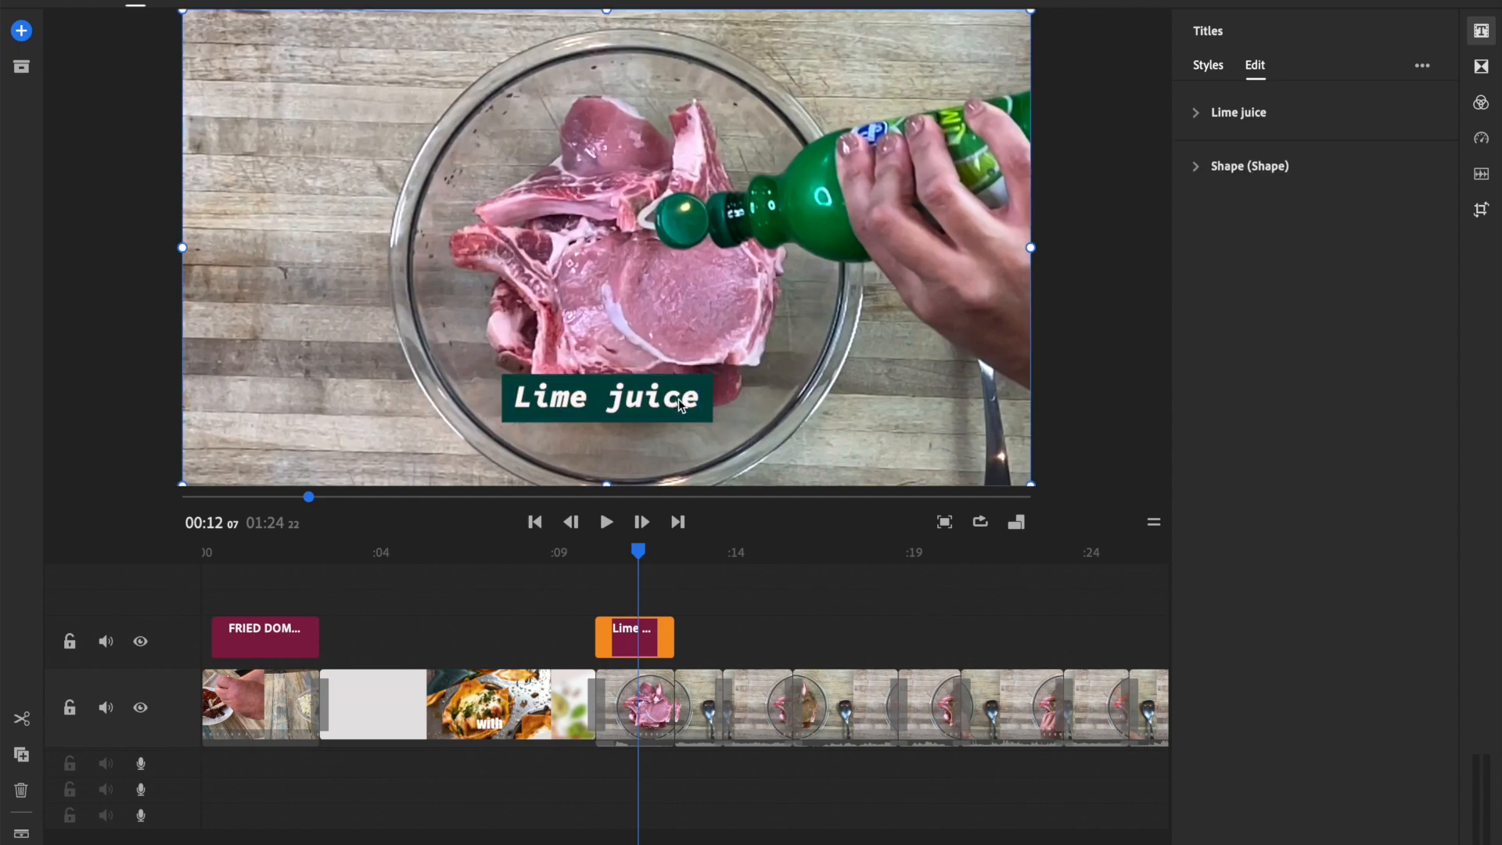
pyautogui.moveTo(678, 396); pyautogui.dragTo(683, 443)
# Play the sequence from the end of the branded intro to preview the "Lime juice" caption
pyautogui.click(518, 704)
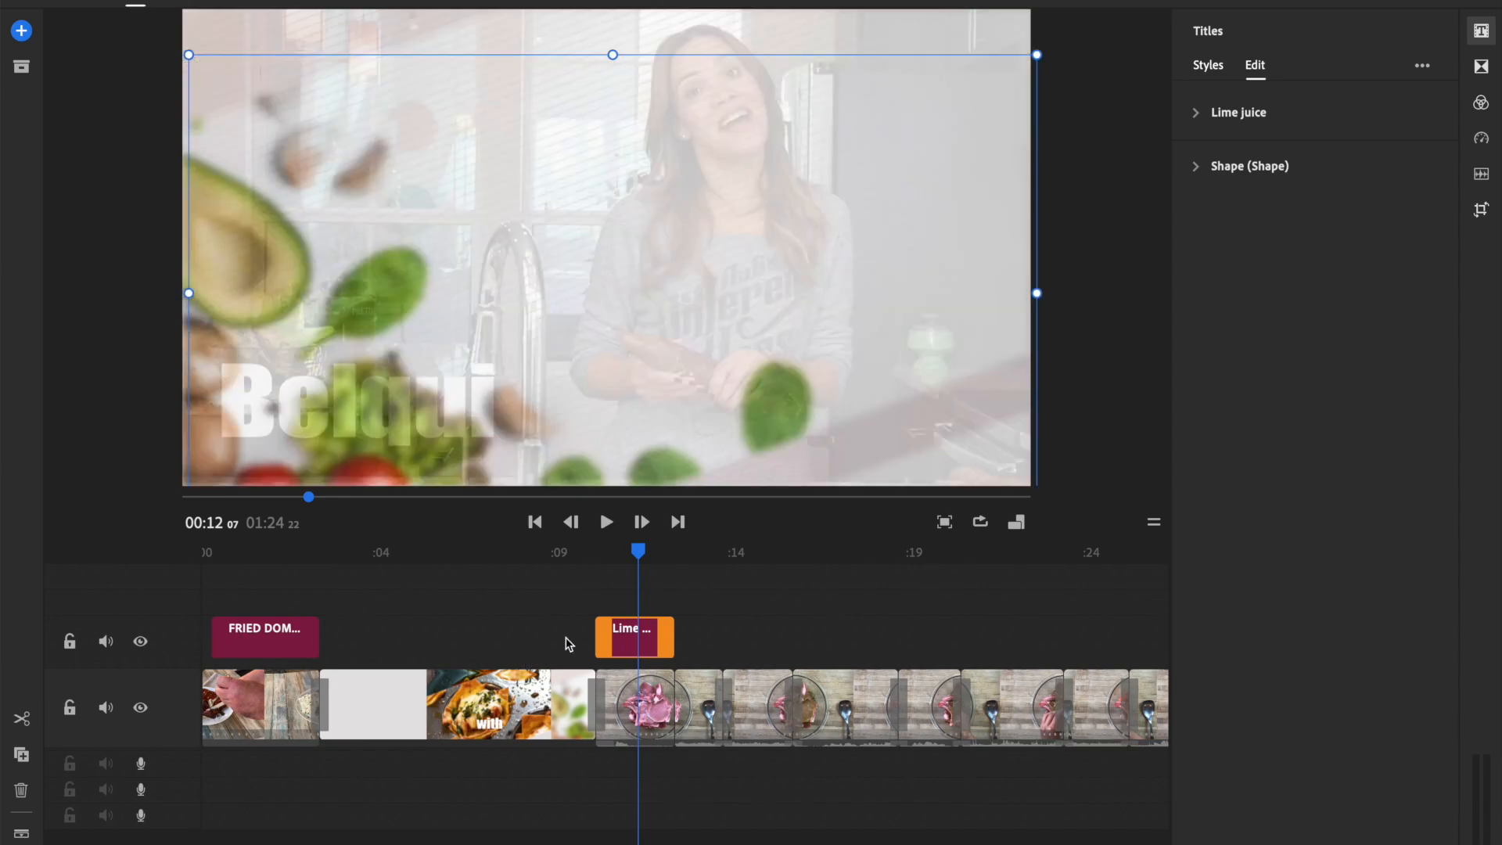
pyautogui.click(589, 551)
pyautogui.press('space')
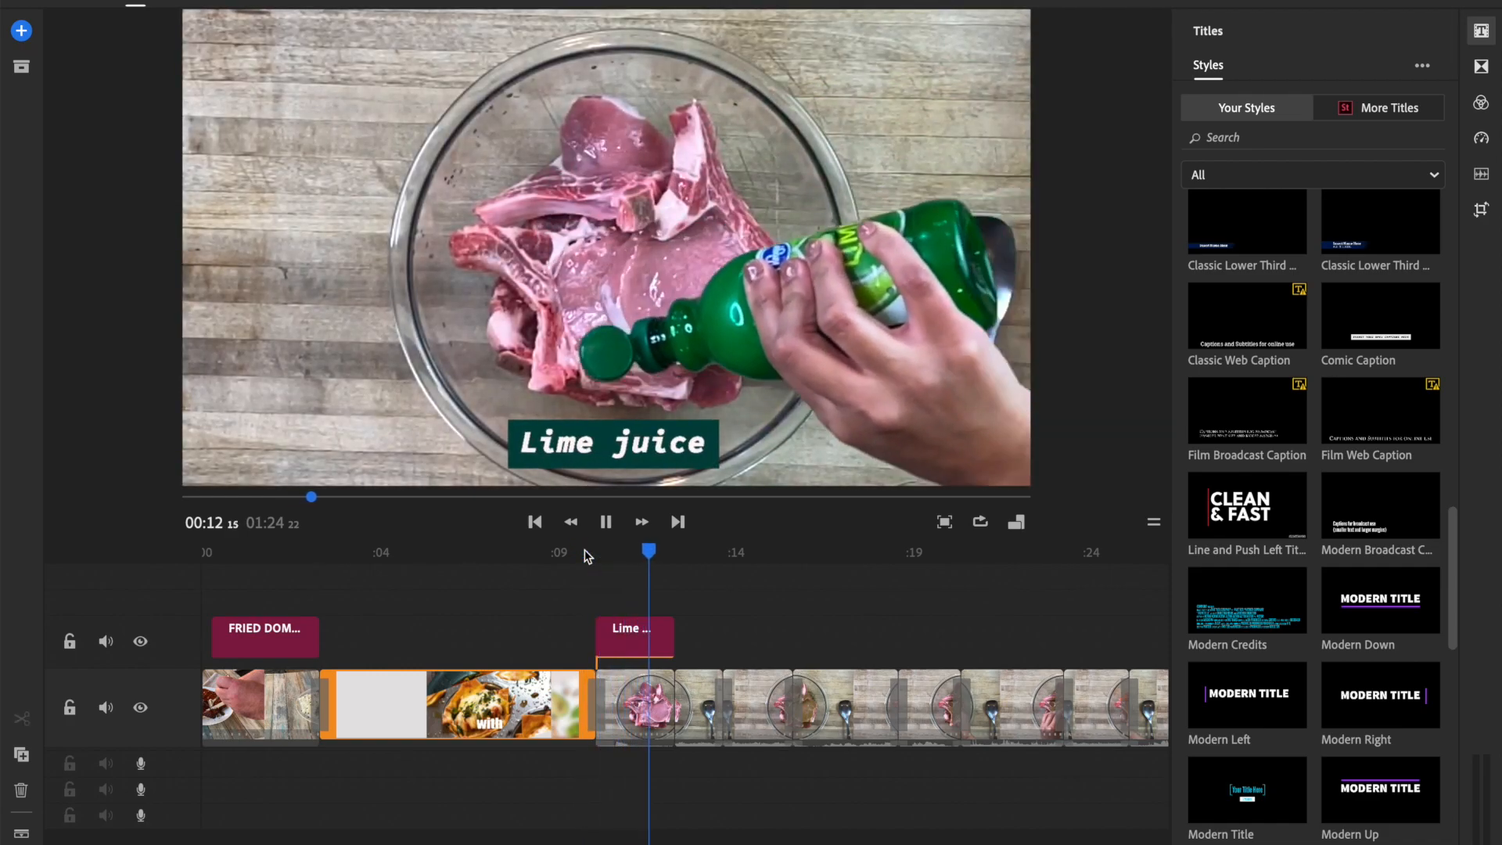
# Lighten the caption's background shape color to a brighter teal green
pyautogui.click(630, 635)
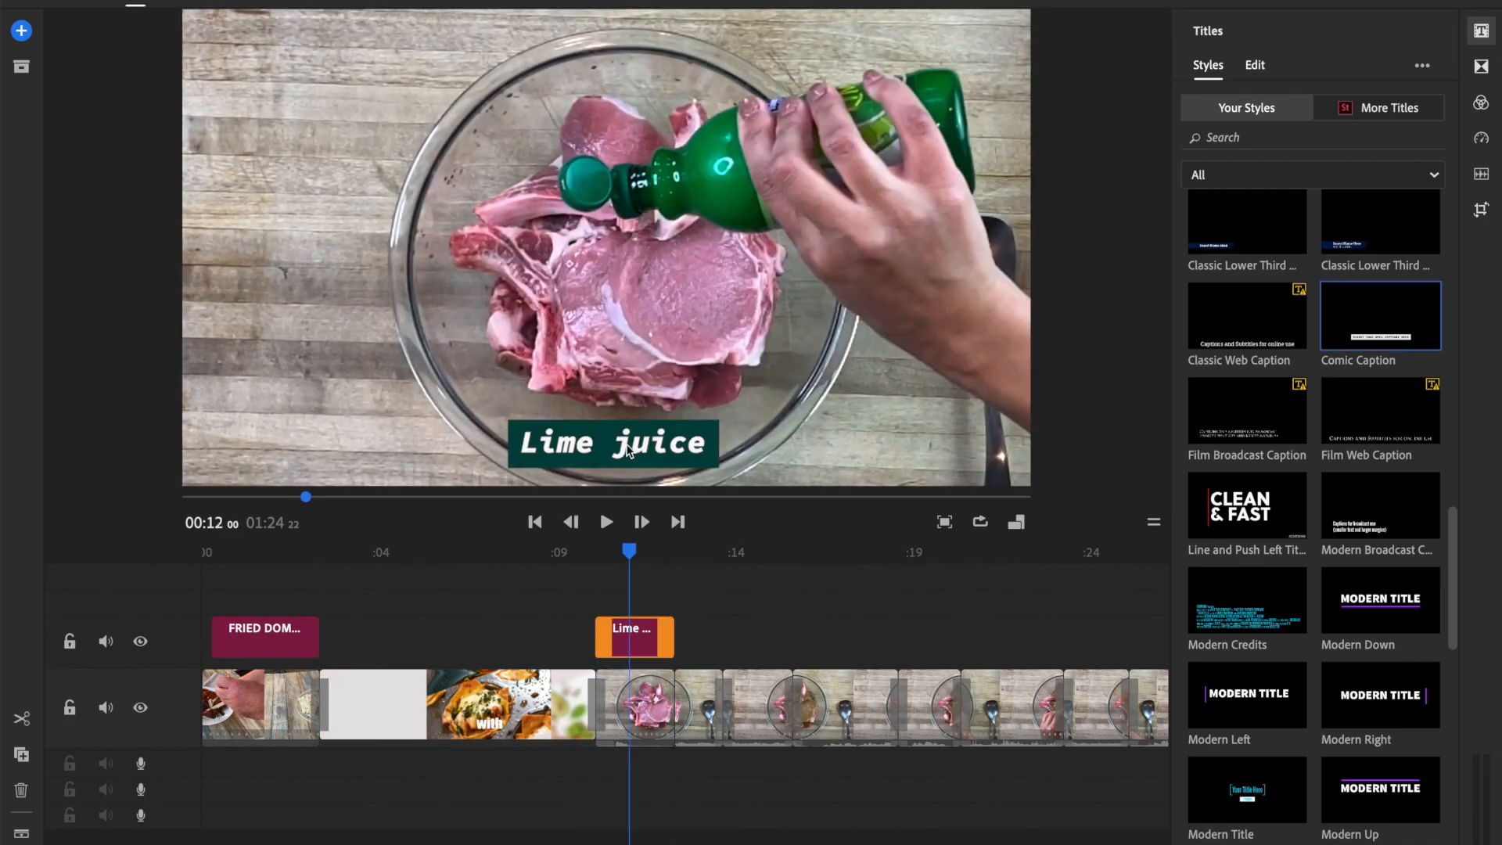
pyautogui.doubleClick(629, 443)
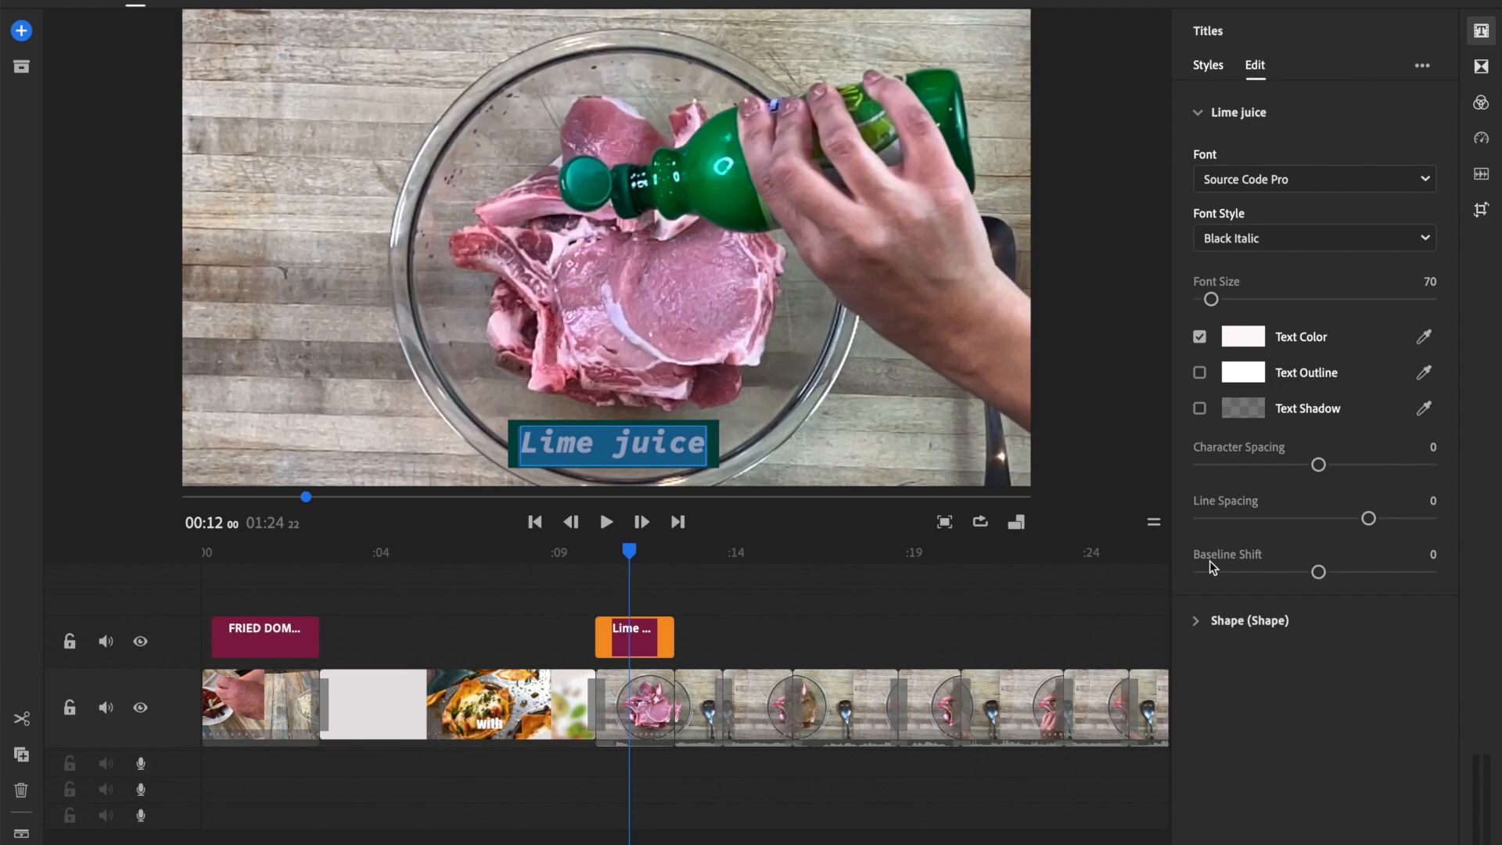
pyautogui.click(1189, 620)
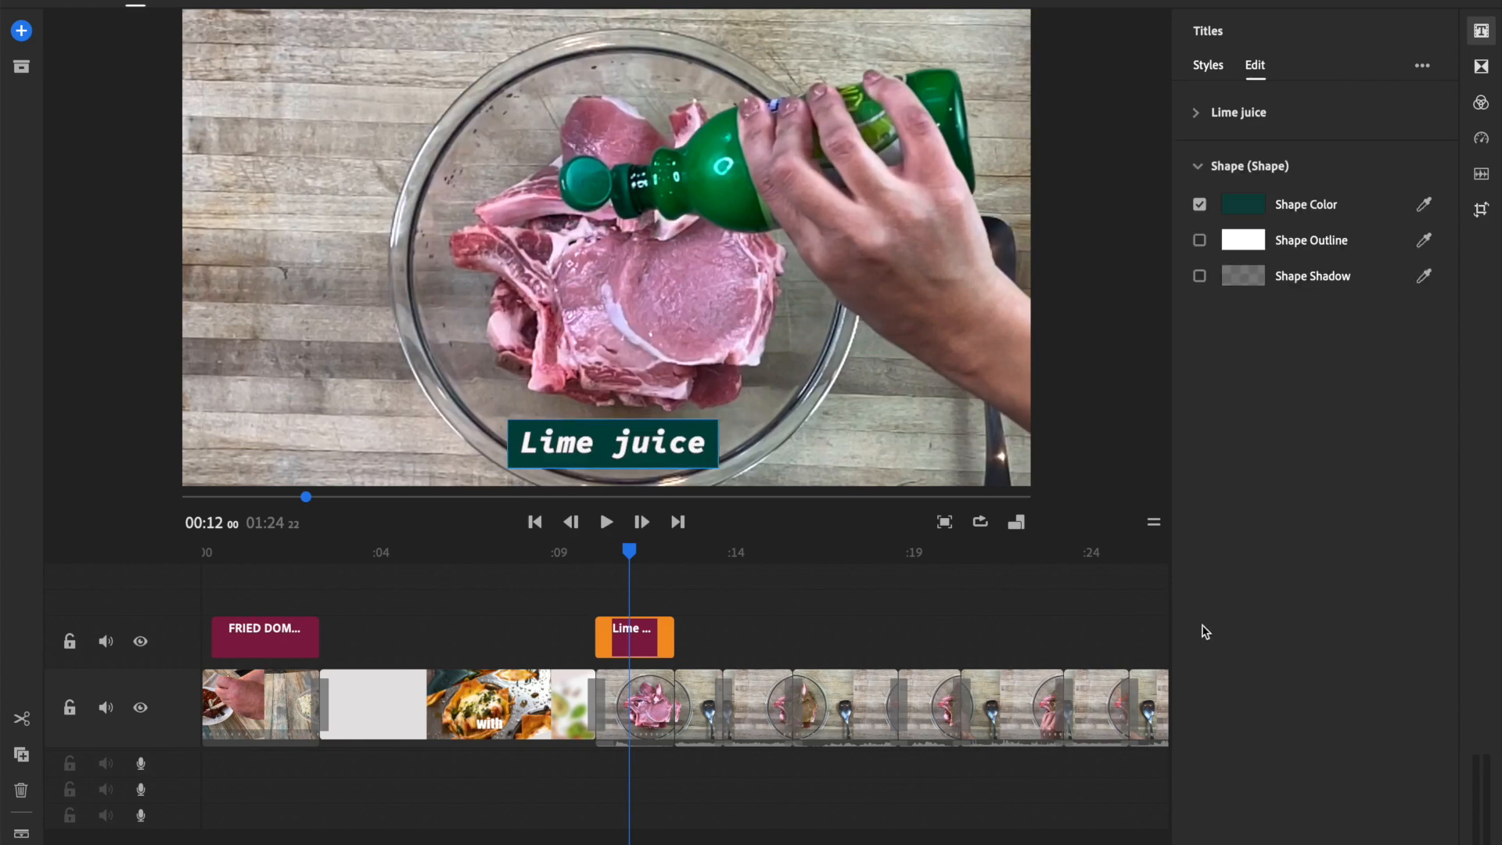
pyautogui.click(1256, 205)
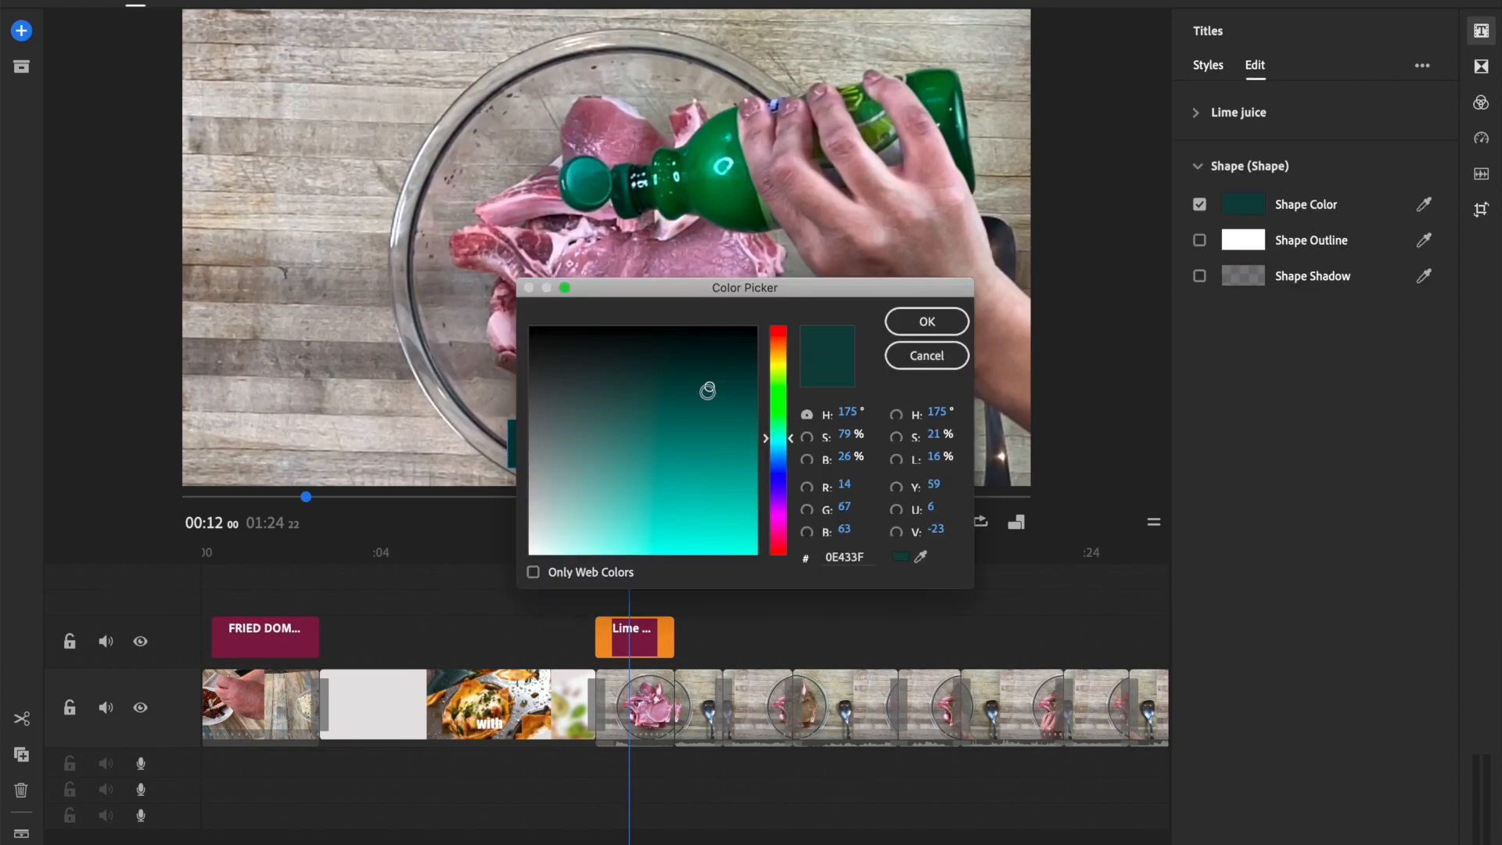
pyautogui.click(707, 408)
pyautogui.moveTo(707, 408); pyautogui.dragTo(708, 412)
pyautogui.click(939, 335)
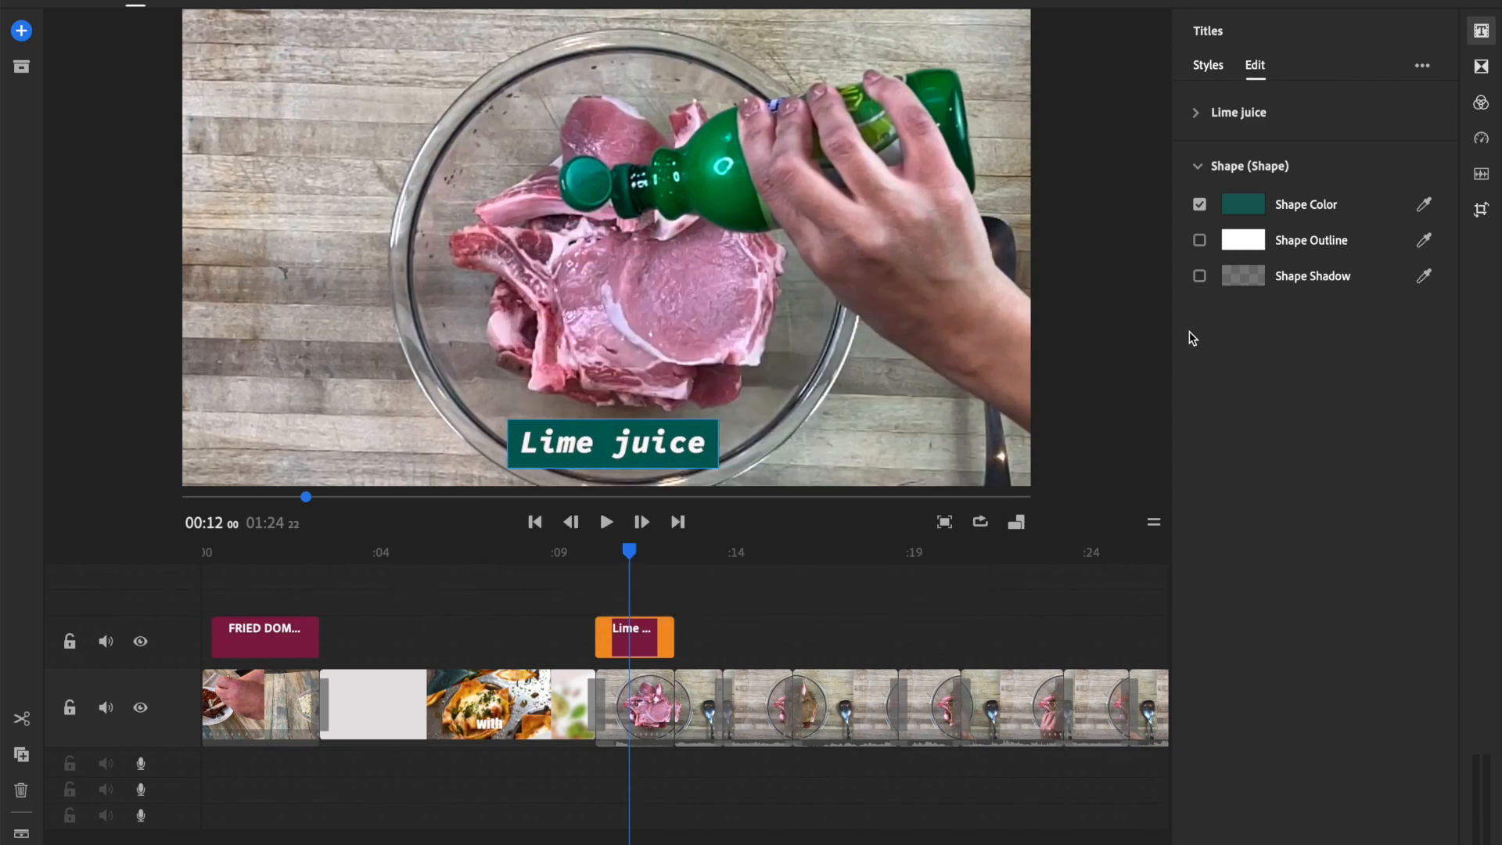
pyautogui.click(1242, 279)
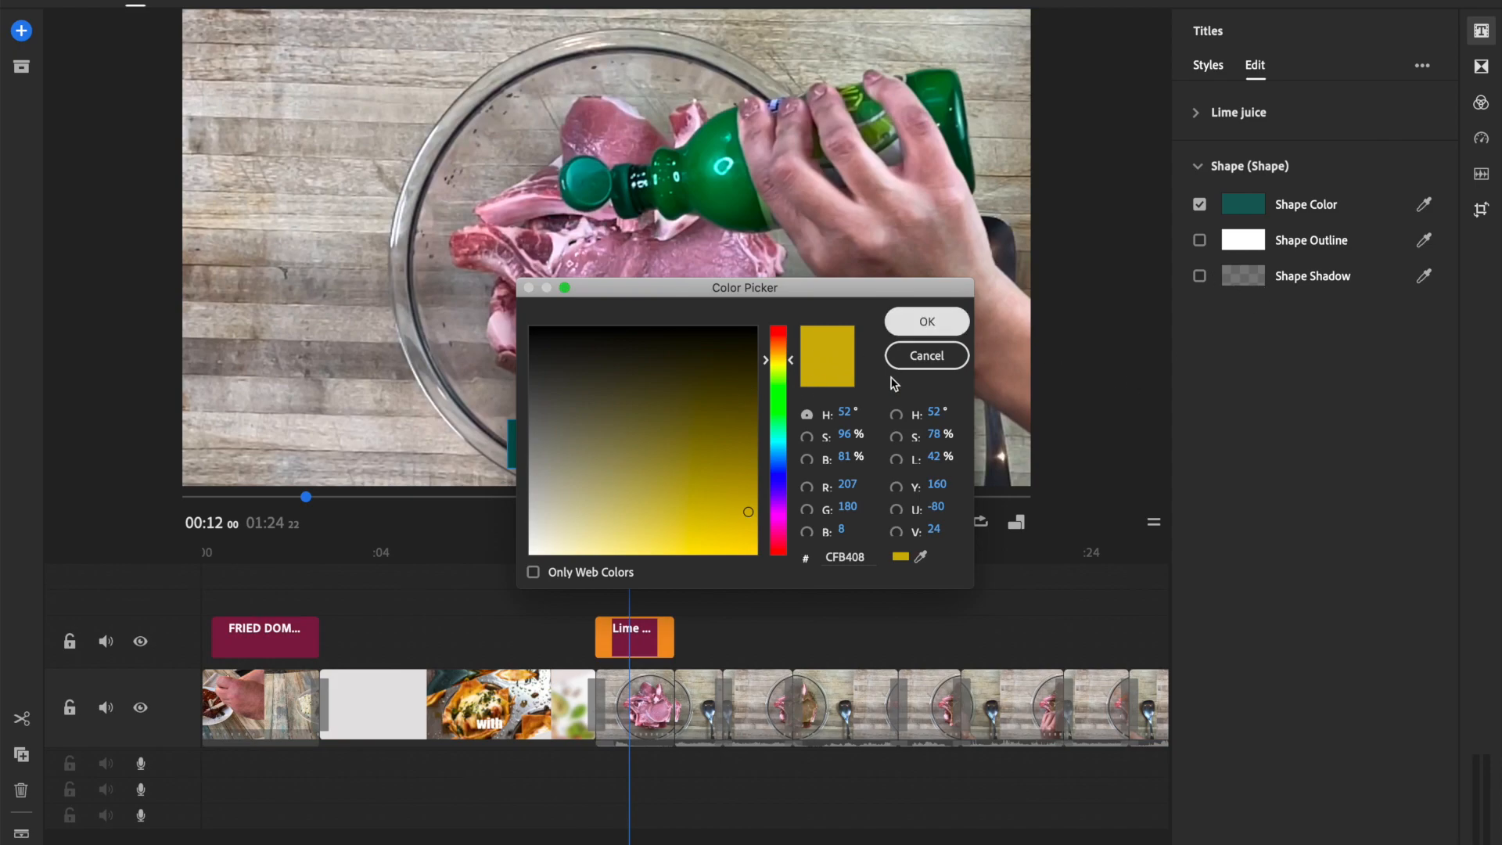
pyautogui.click(917, 363)
pyautogui.click(649, 450)
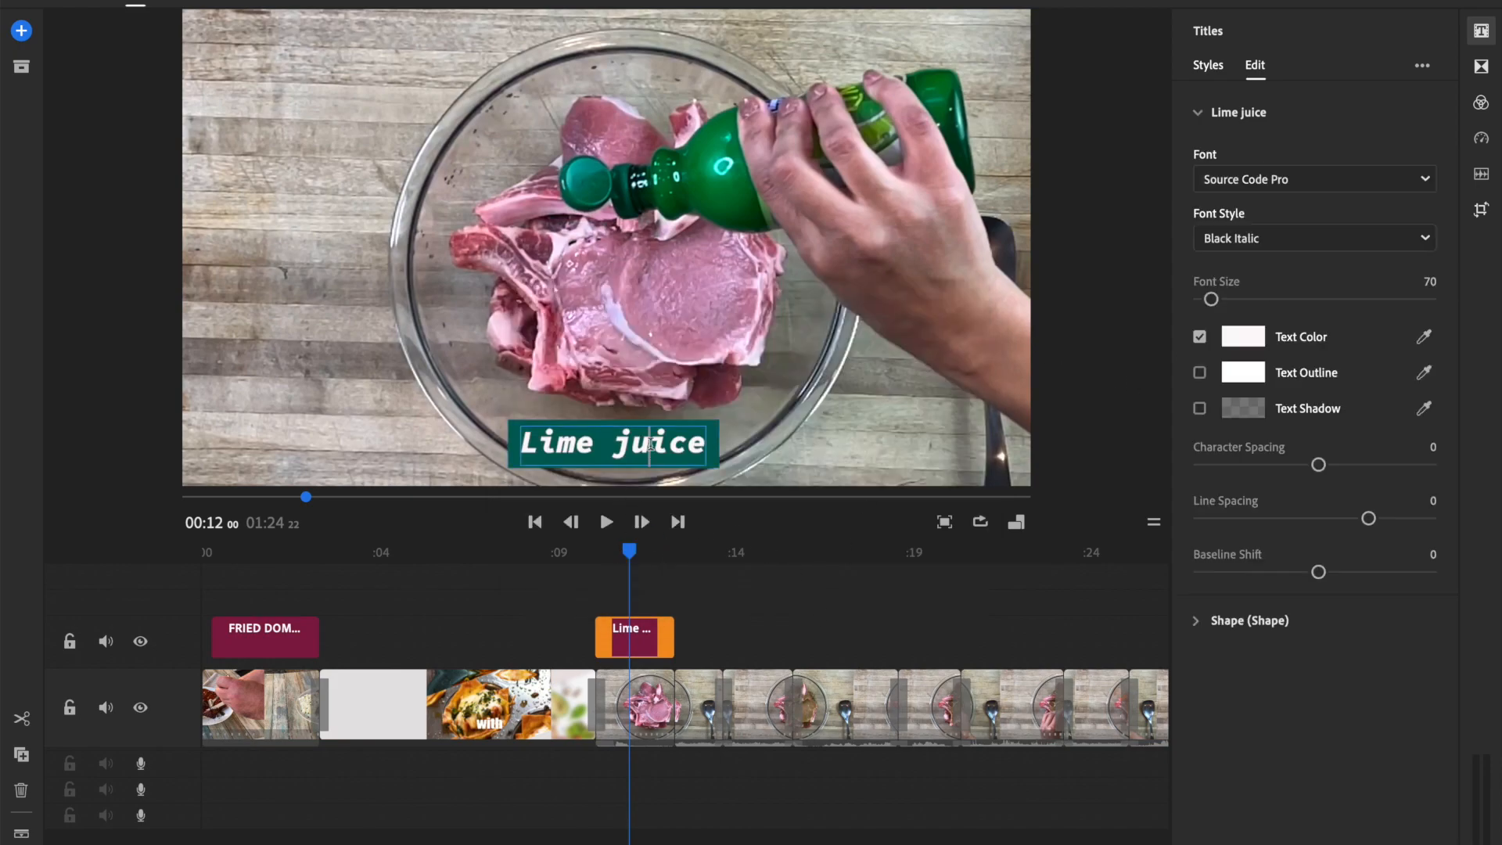
# Scale the caption down slightly, move it closer to the frame's bottom edge, and place the playhead before it at 00:10:16
pyautogui.click(809, 415)
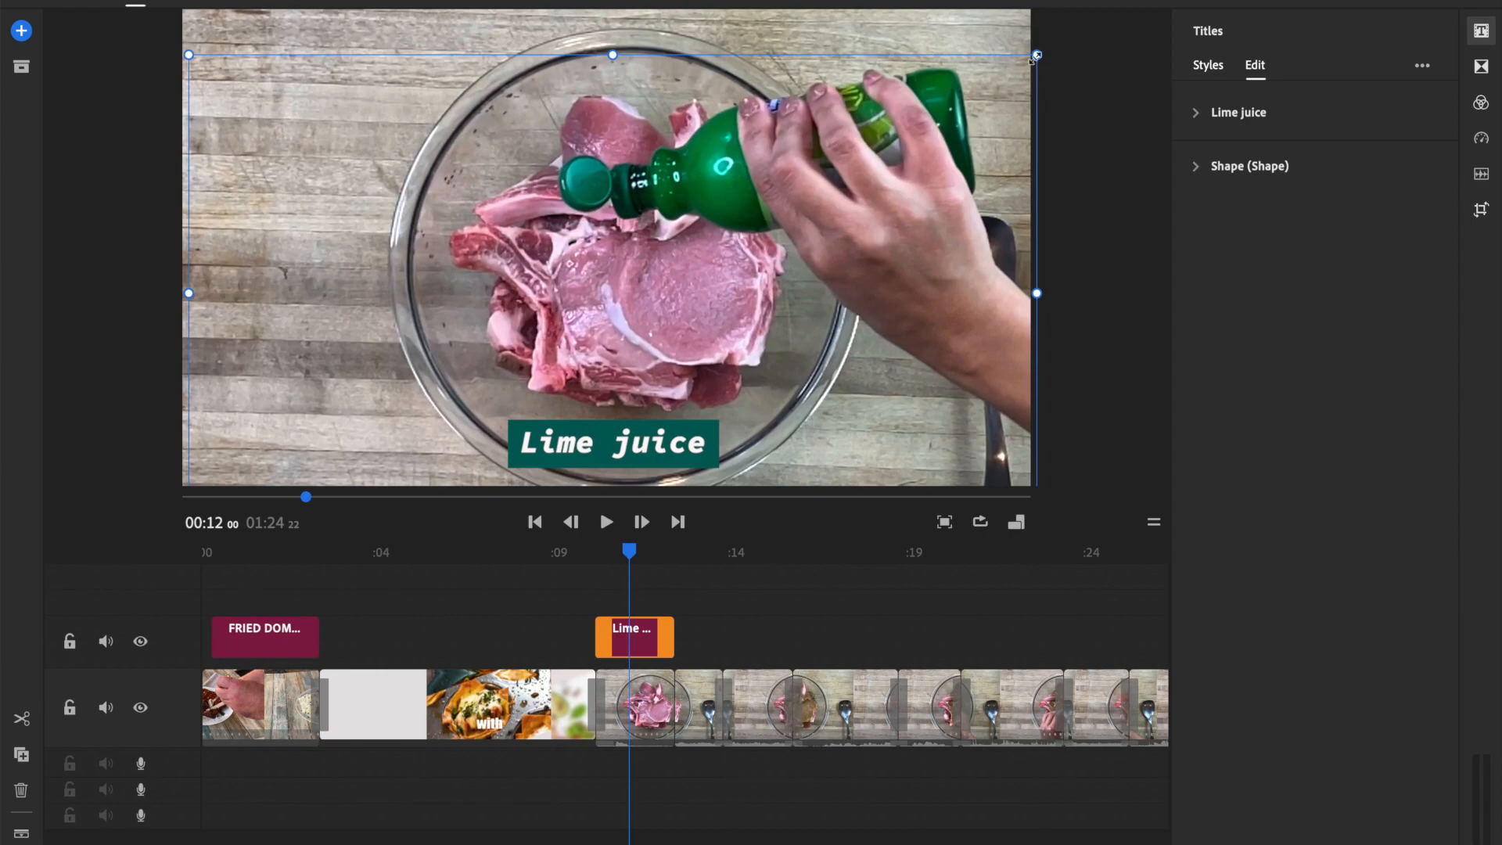
pyautogui.moveTo(1037, 56); pyautogui.dragTo(1006, 73)
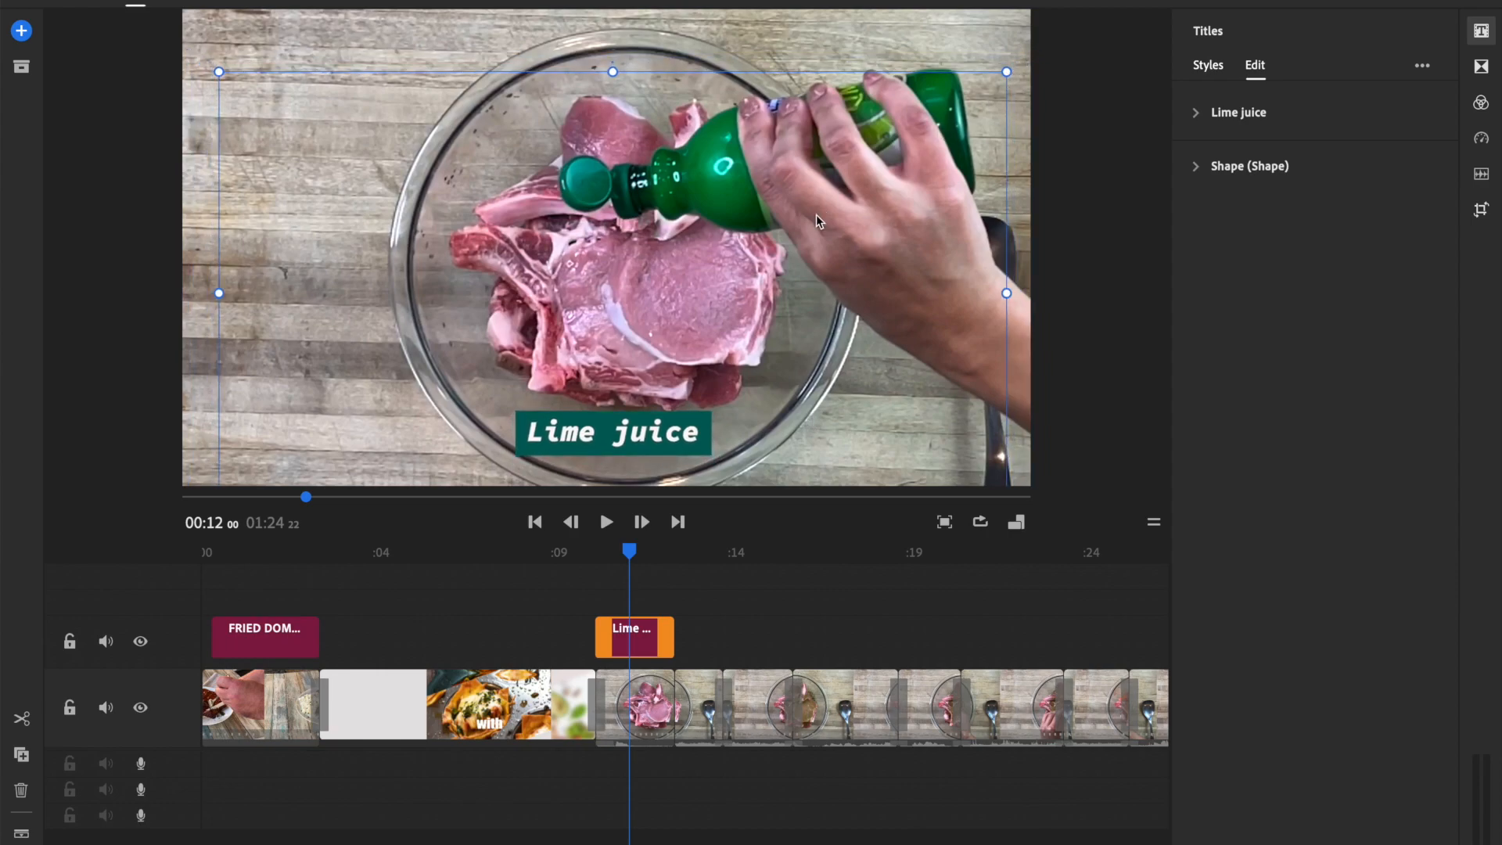
pyautogui.moveTo(815, 217); pyautogui.dragTo(840, 250)
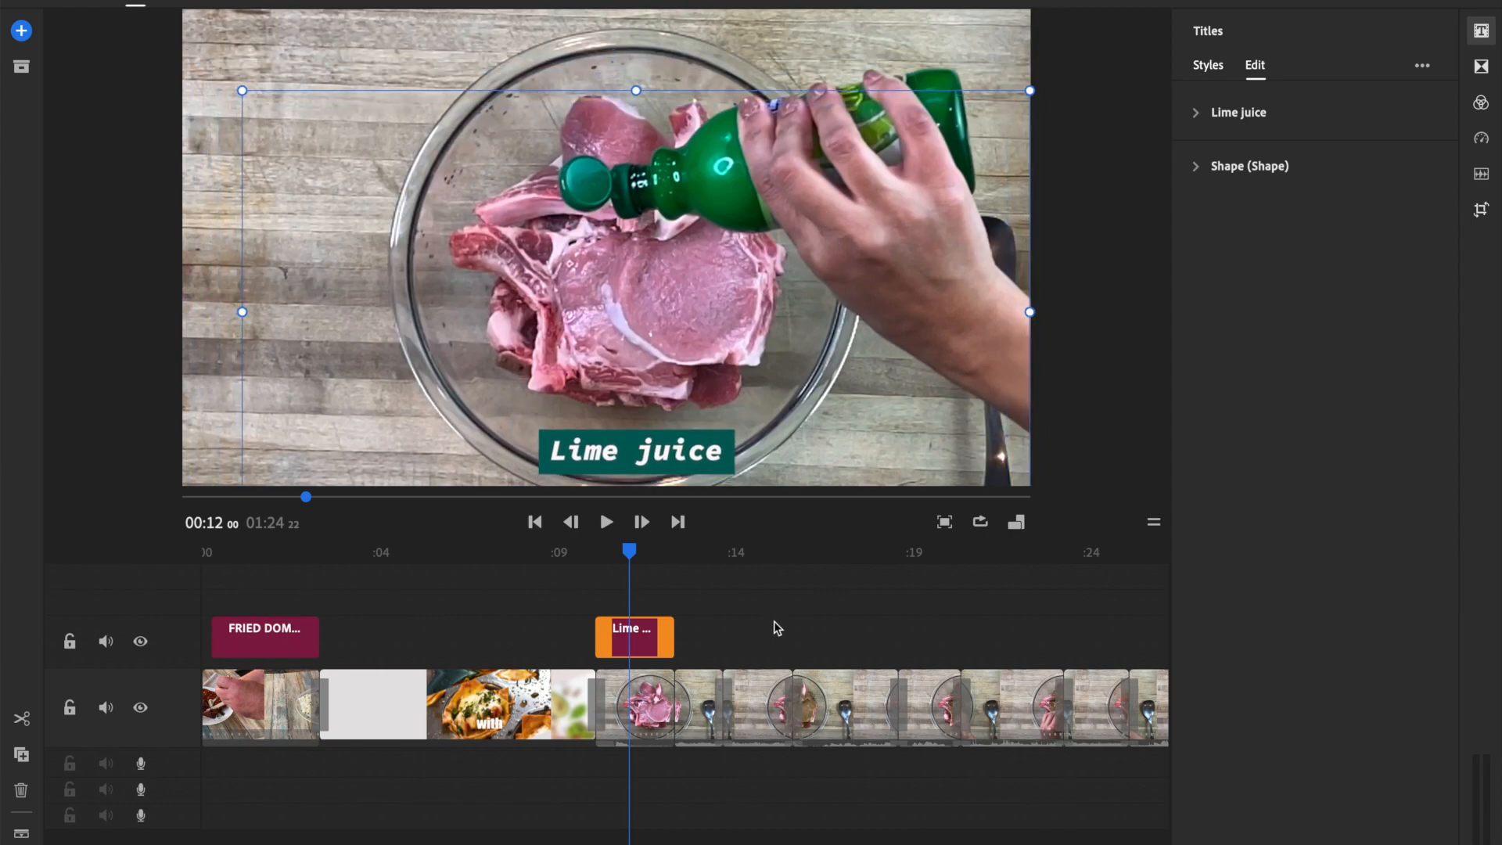
pyautogui.click(580, 631)
pyautogui.click(579, 631)
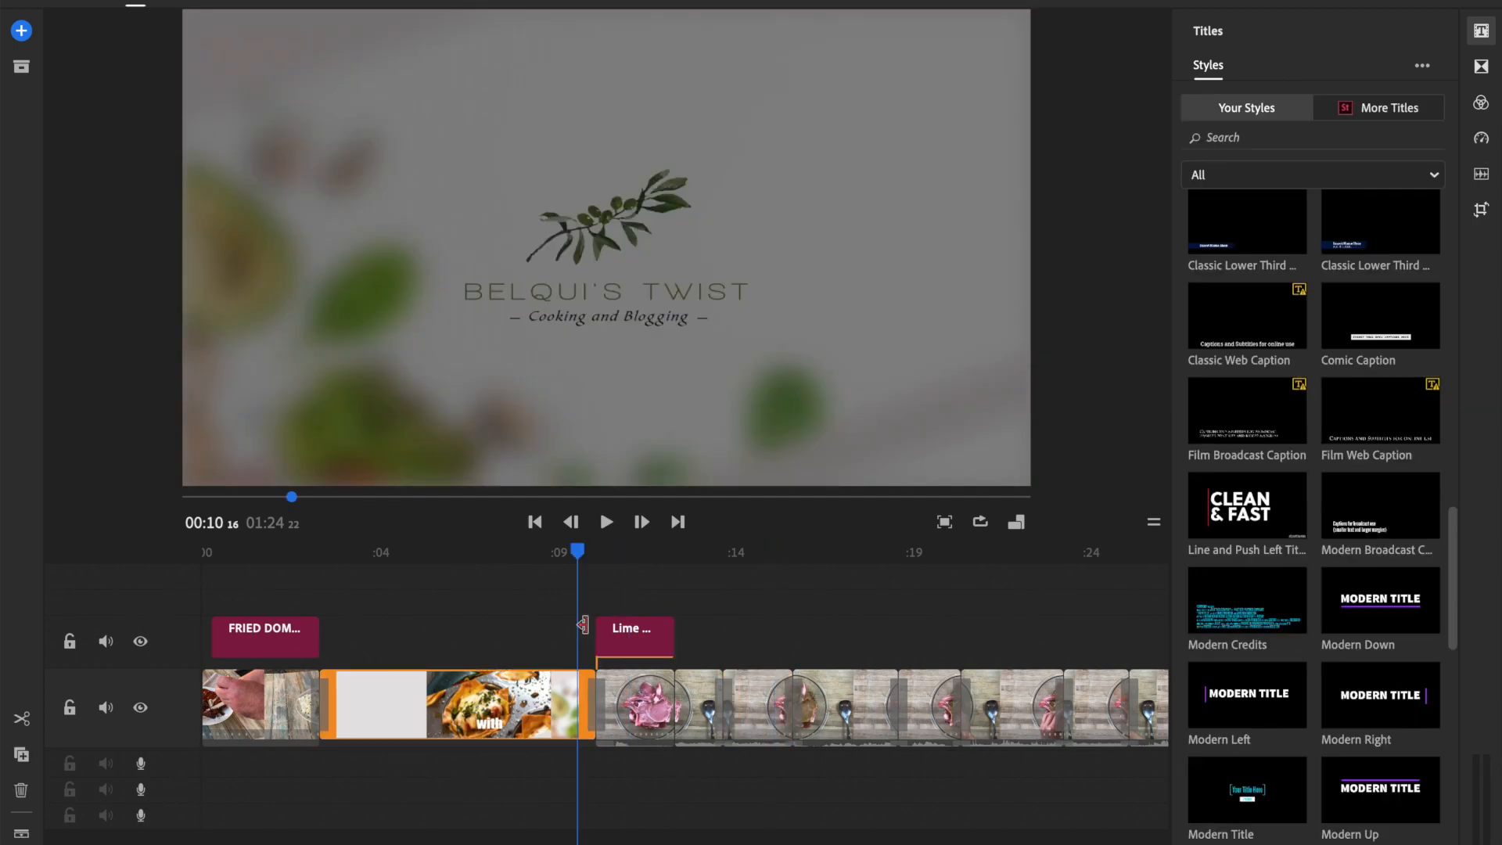
# Play the sequence from just before the "Lime juice" caption to preview it over the footage
pyautogui.click(584, 626)
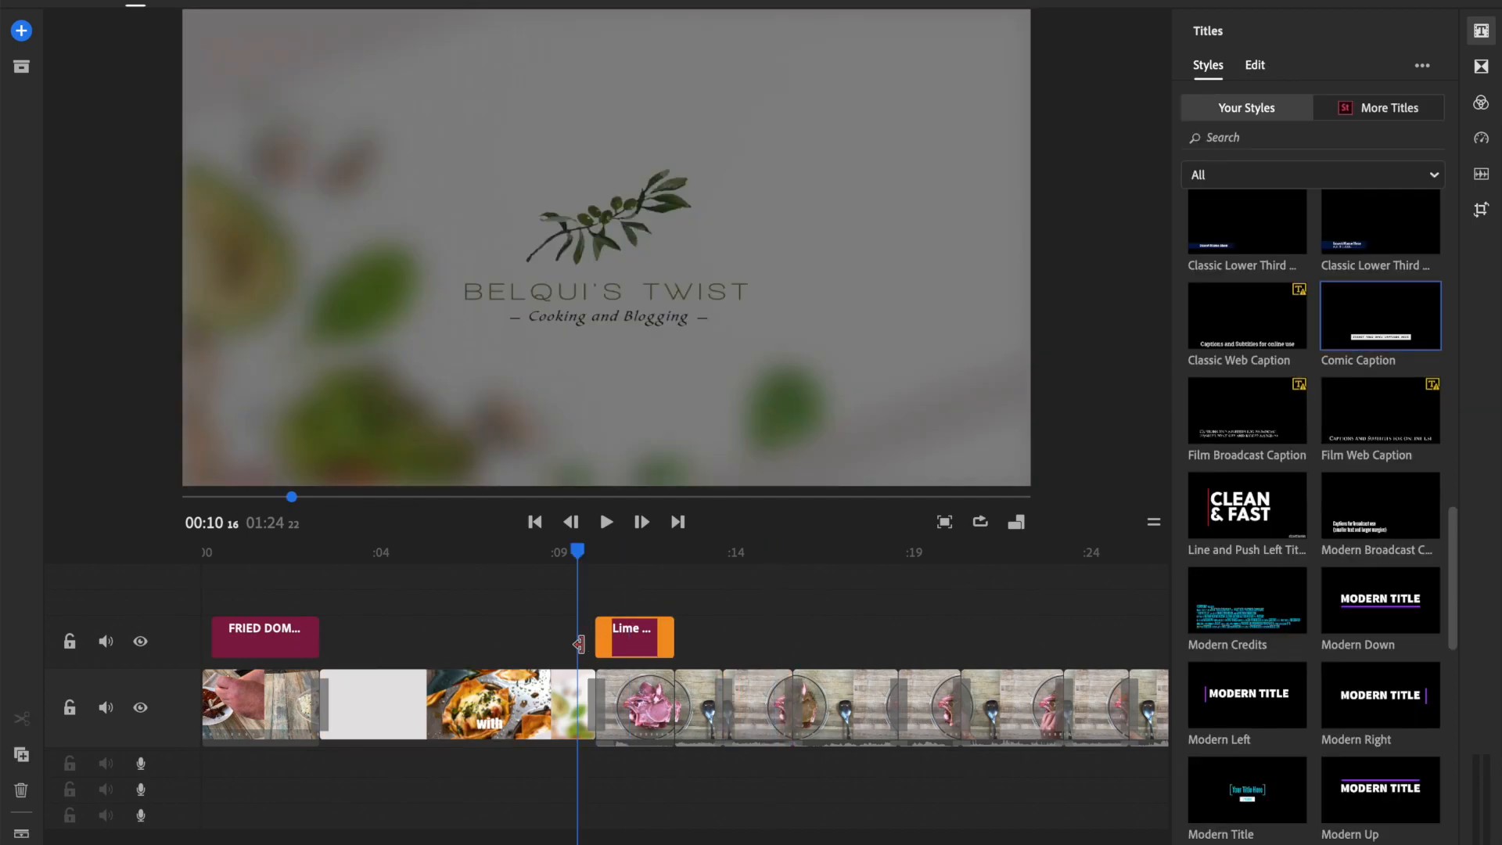
pyautogui.press('space')
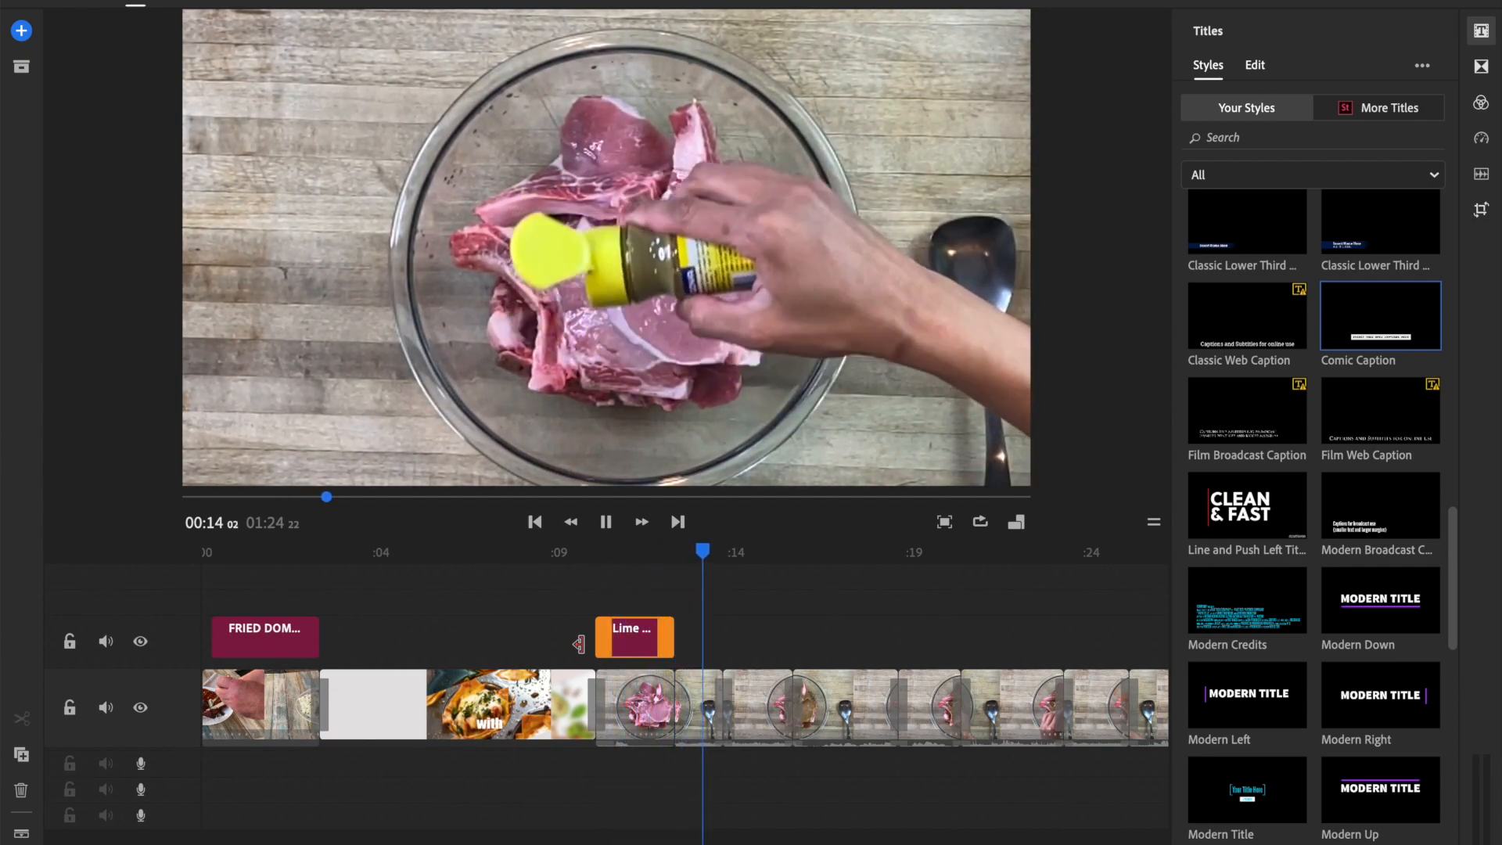
pyautogui.click(698, 704)
# Change the "Lime juice" caption's font to Trebuchet MS in the Regular style
pyautogui.click(678, 552)
pyautogui.moveTo(678, 553); pyautogui.dragTo(638, 553)
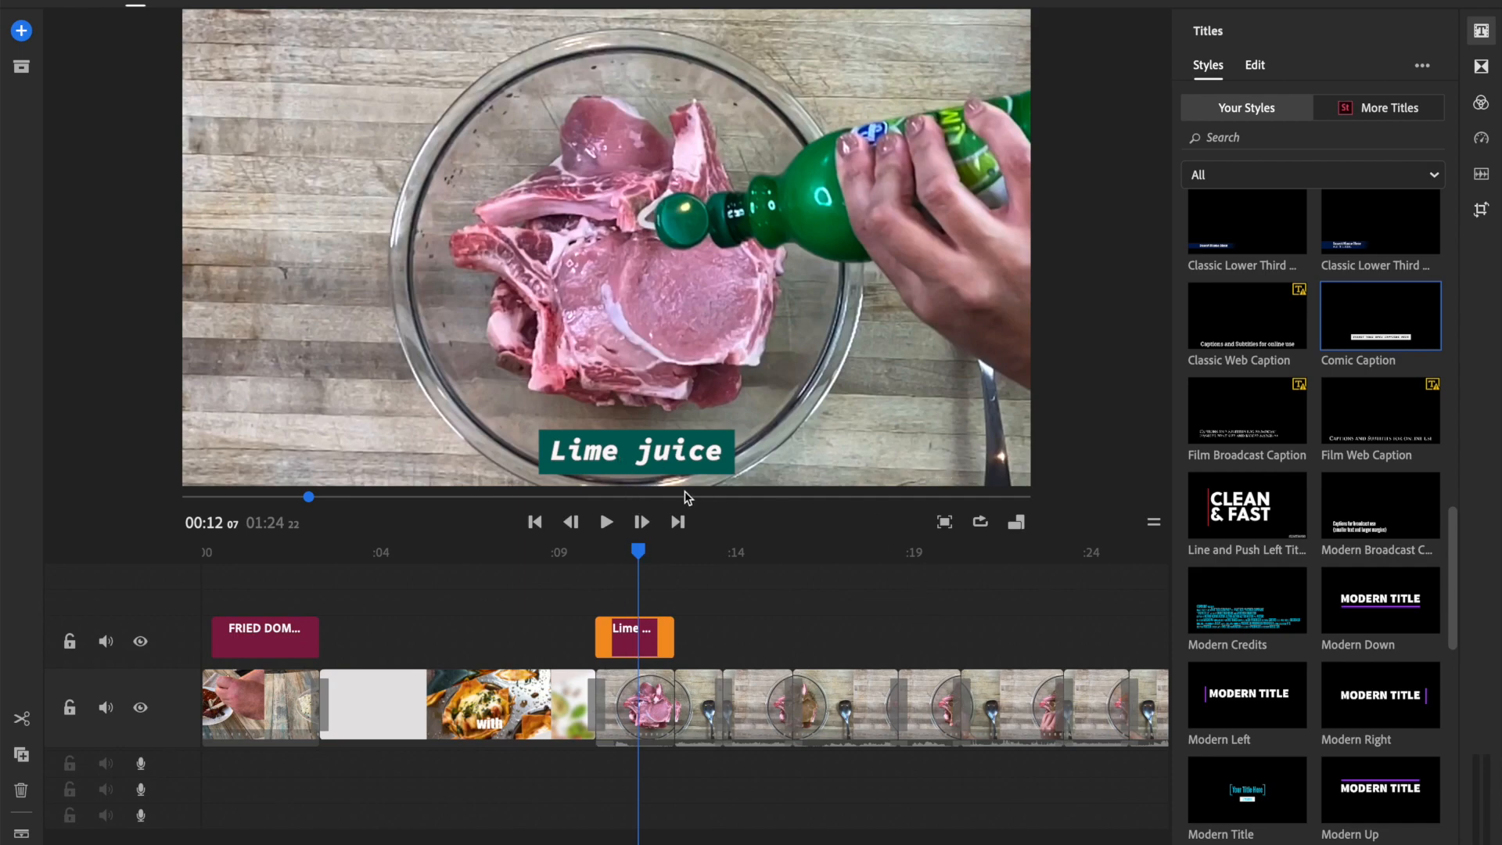
pyautogui.doubleClick(643, 459)
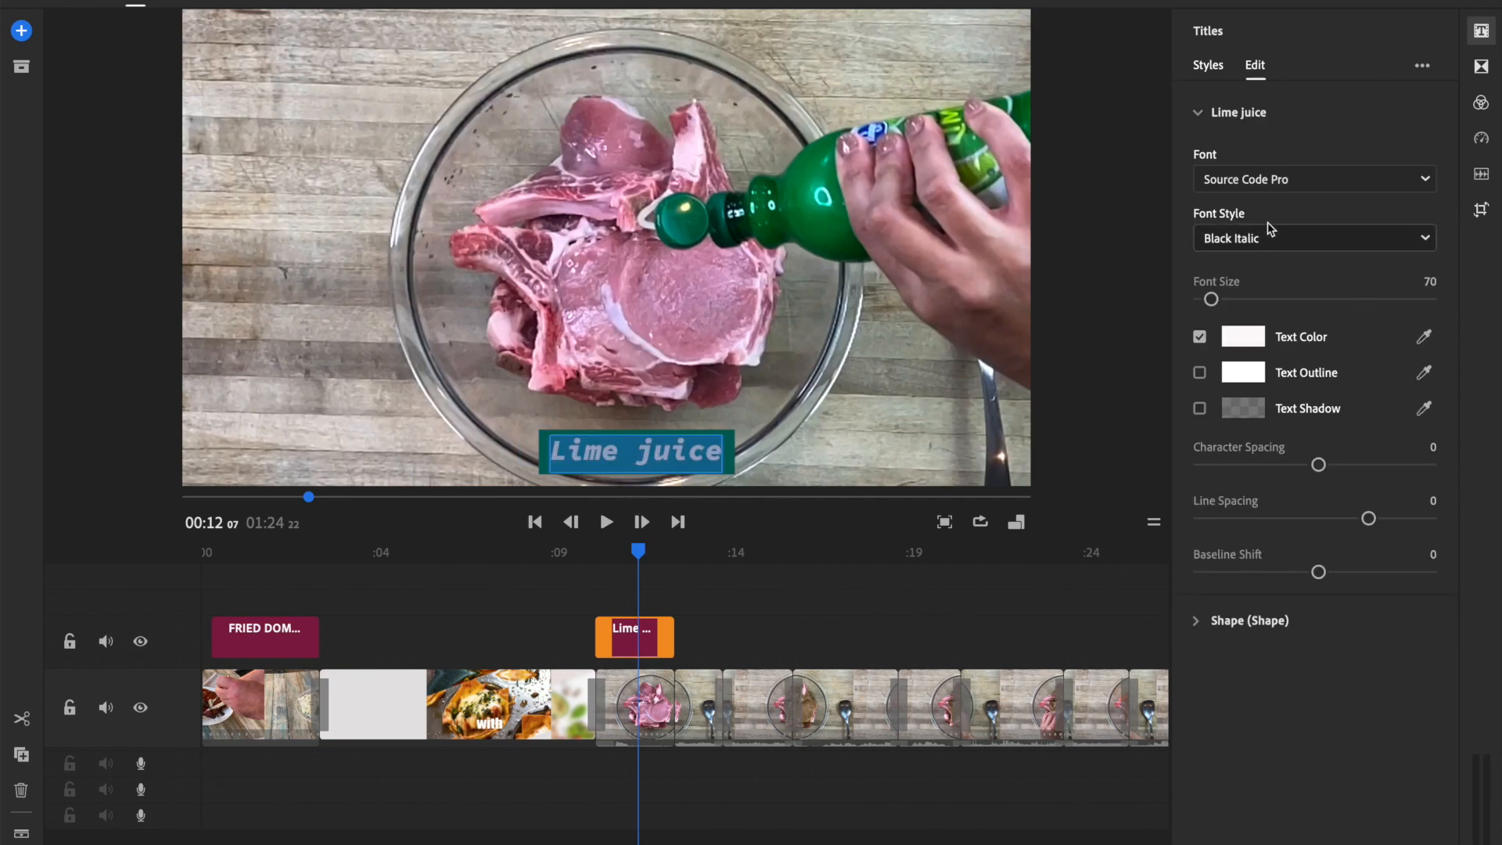
pyautogui.click(1264, 178)
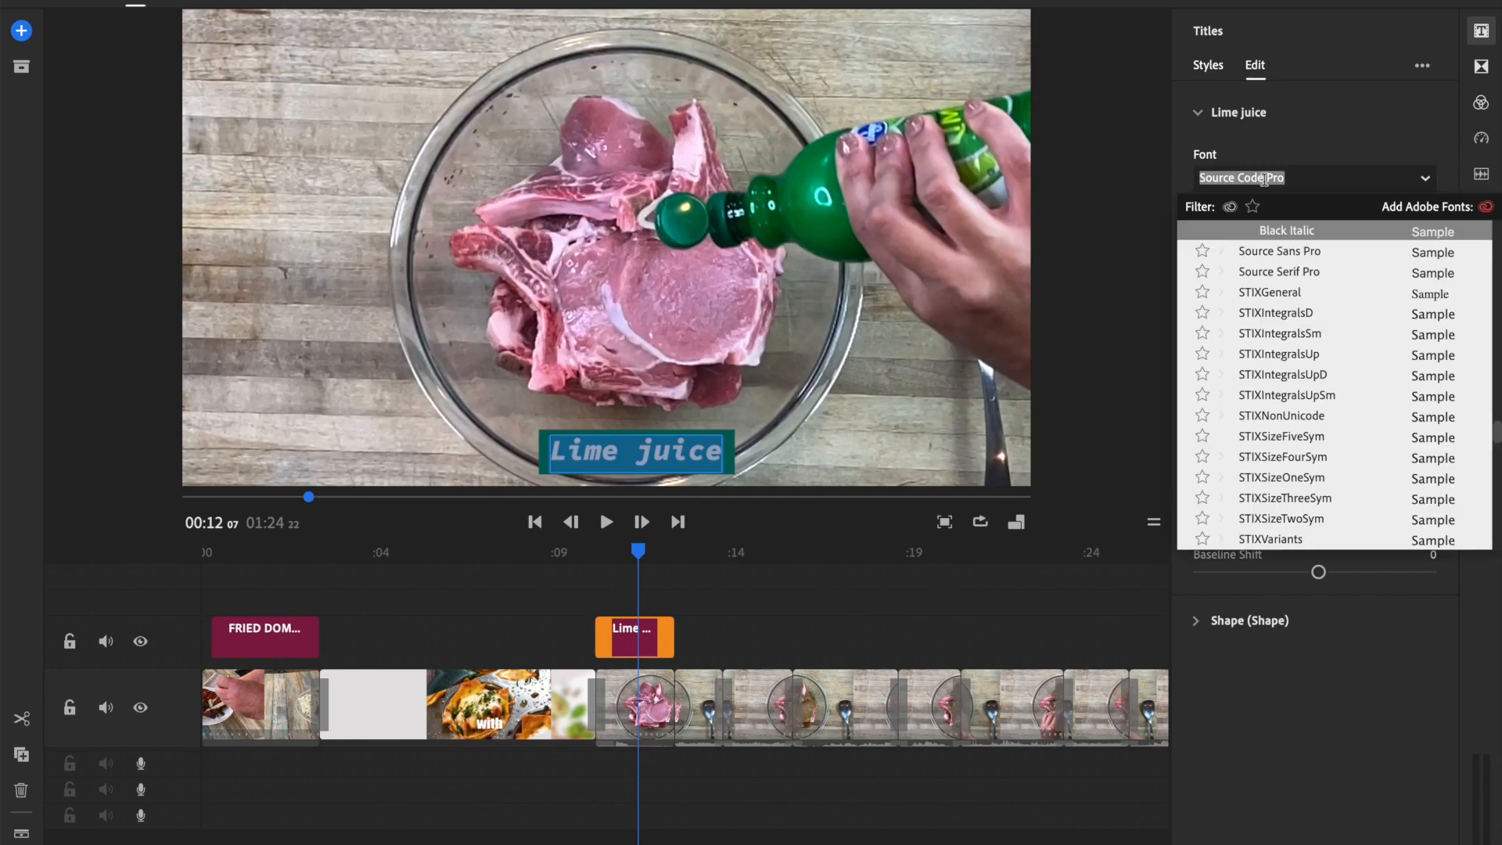
pyautogui.click(1402, 274)
pyautogui.click(634, 636)
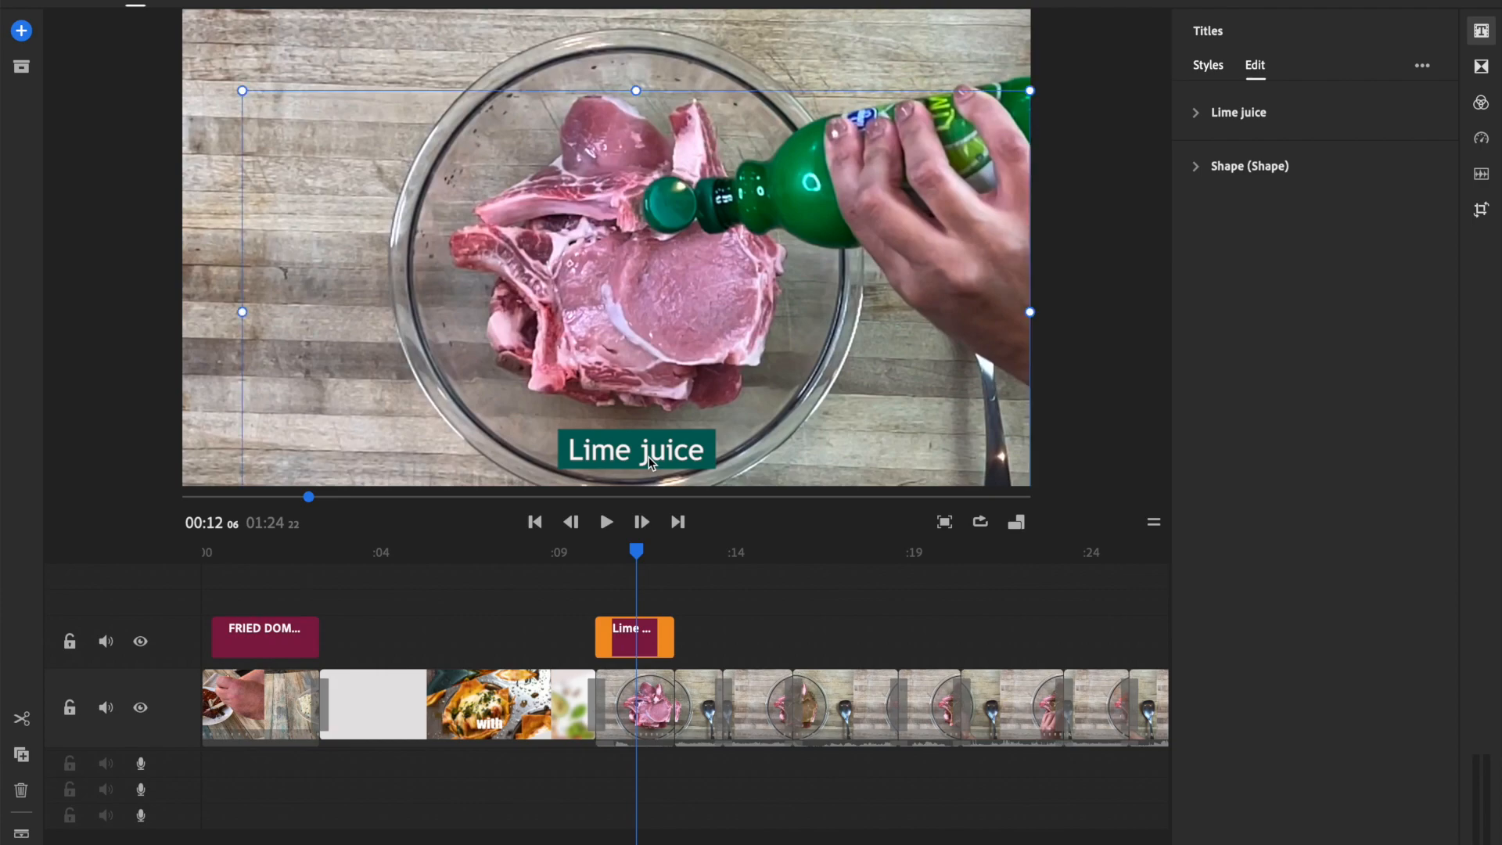
# Play the sequence from the end of the branded intro to check the "Lime juice" caption's new font
pyautogui.click(735, 637)
pyautogui.click(617, 639)
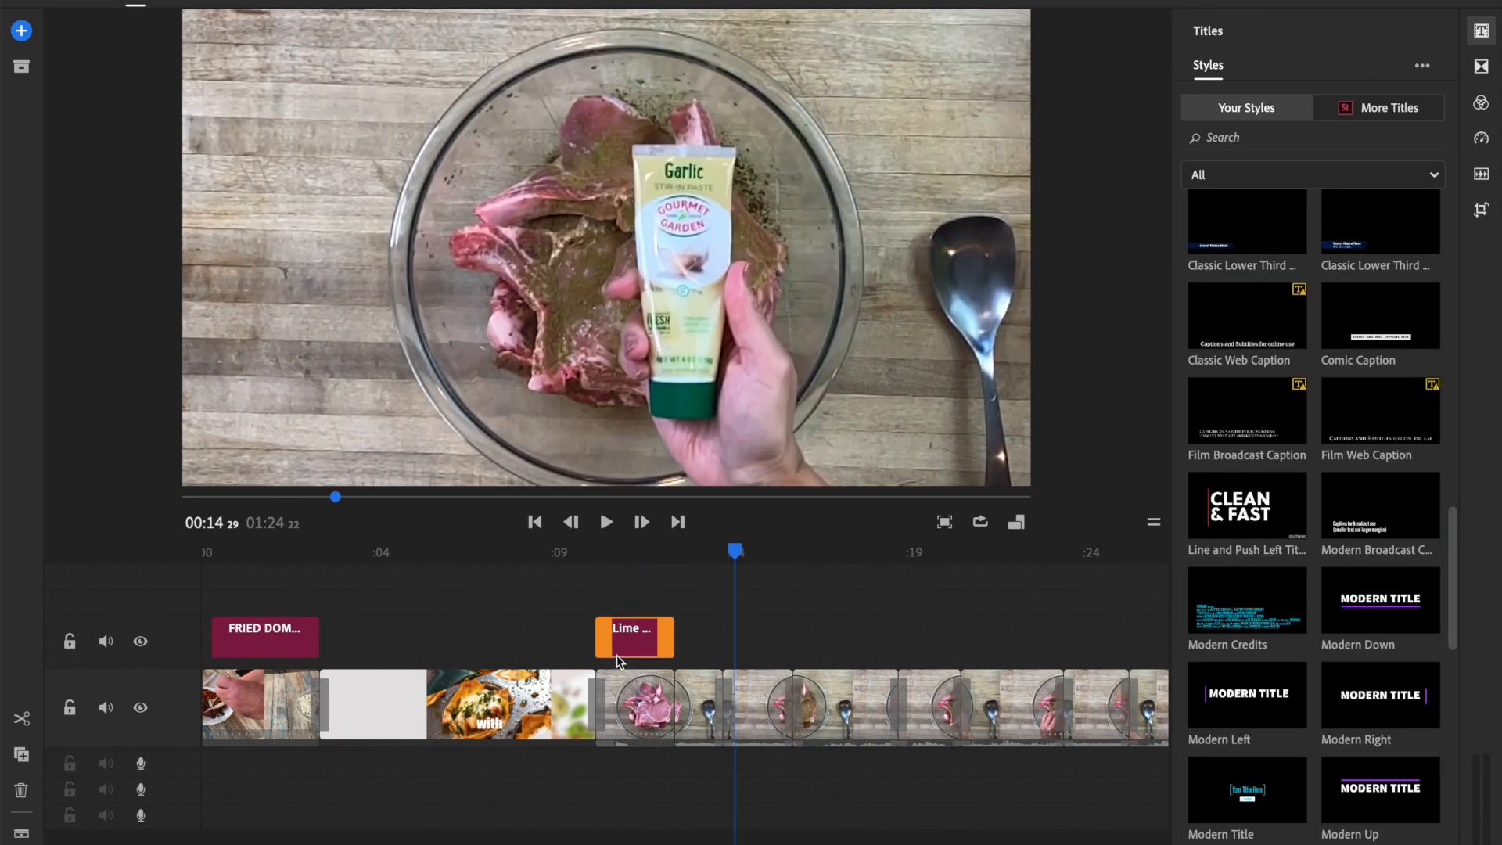
pyautogui.click(560, 640)
pyautogui.click(599, 619)
pyautogui.press('space')
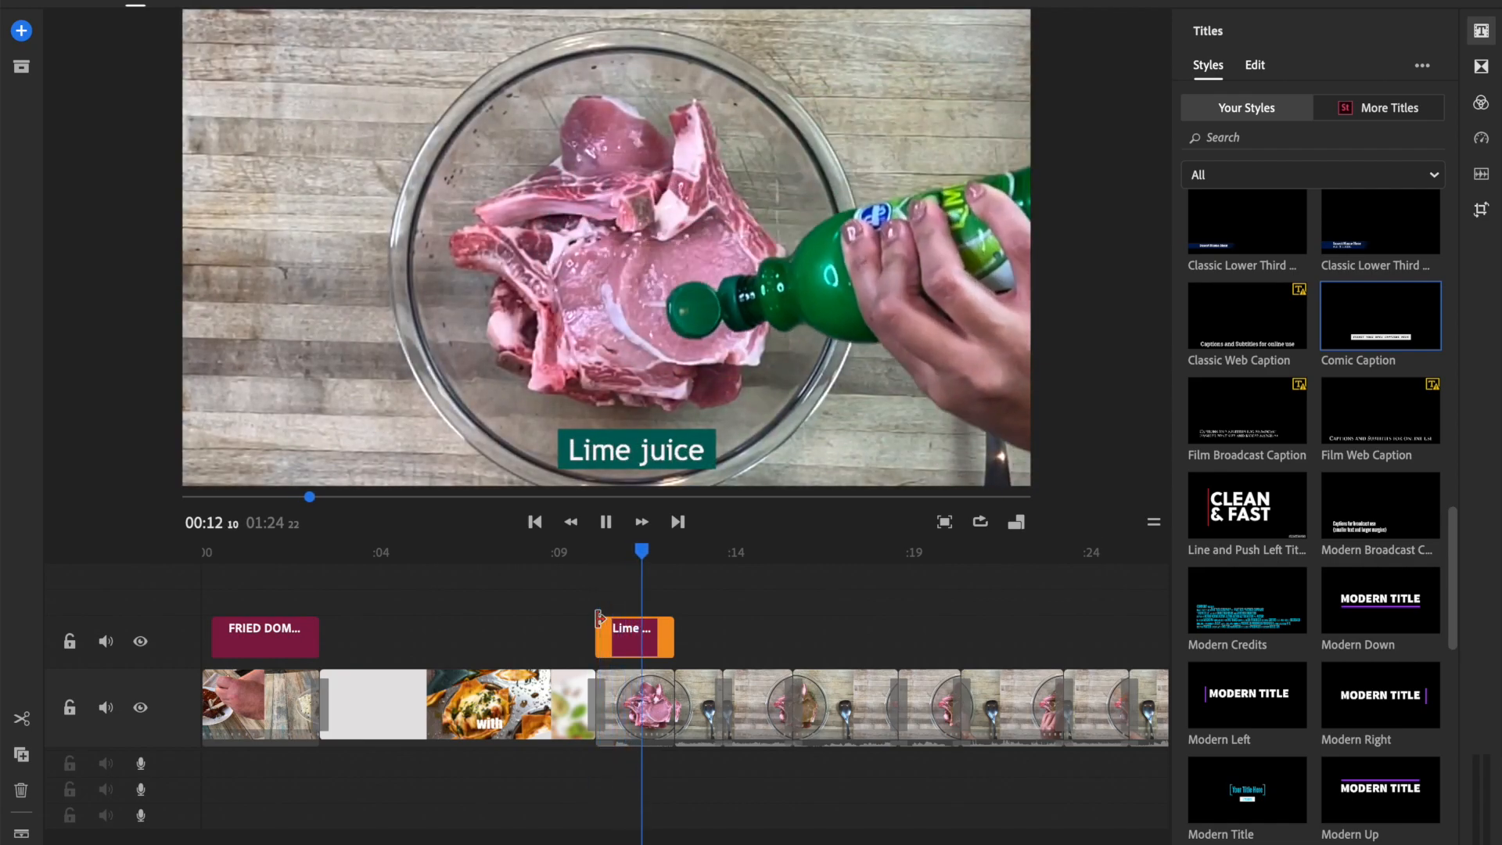
pyautogui.press('space')
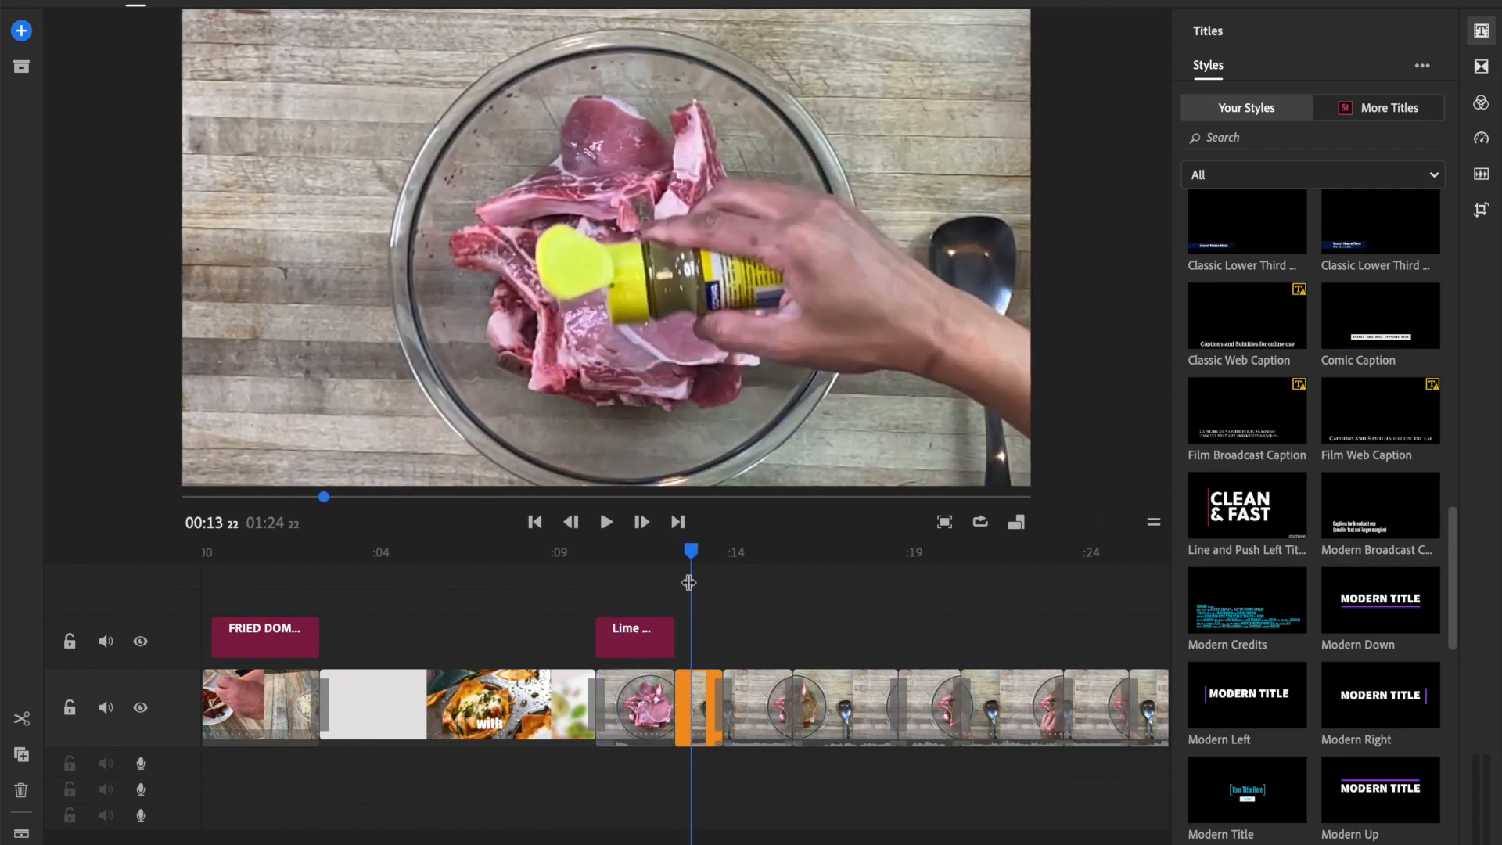
# Duplicate the "Lime juice" caption and place the copy directly after the original, over the seasoning clip
pyautogui.moveTo(694, 558); pyautogui.dragTo(679, 560)
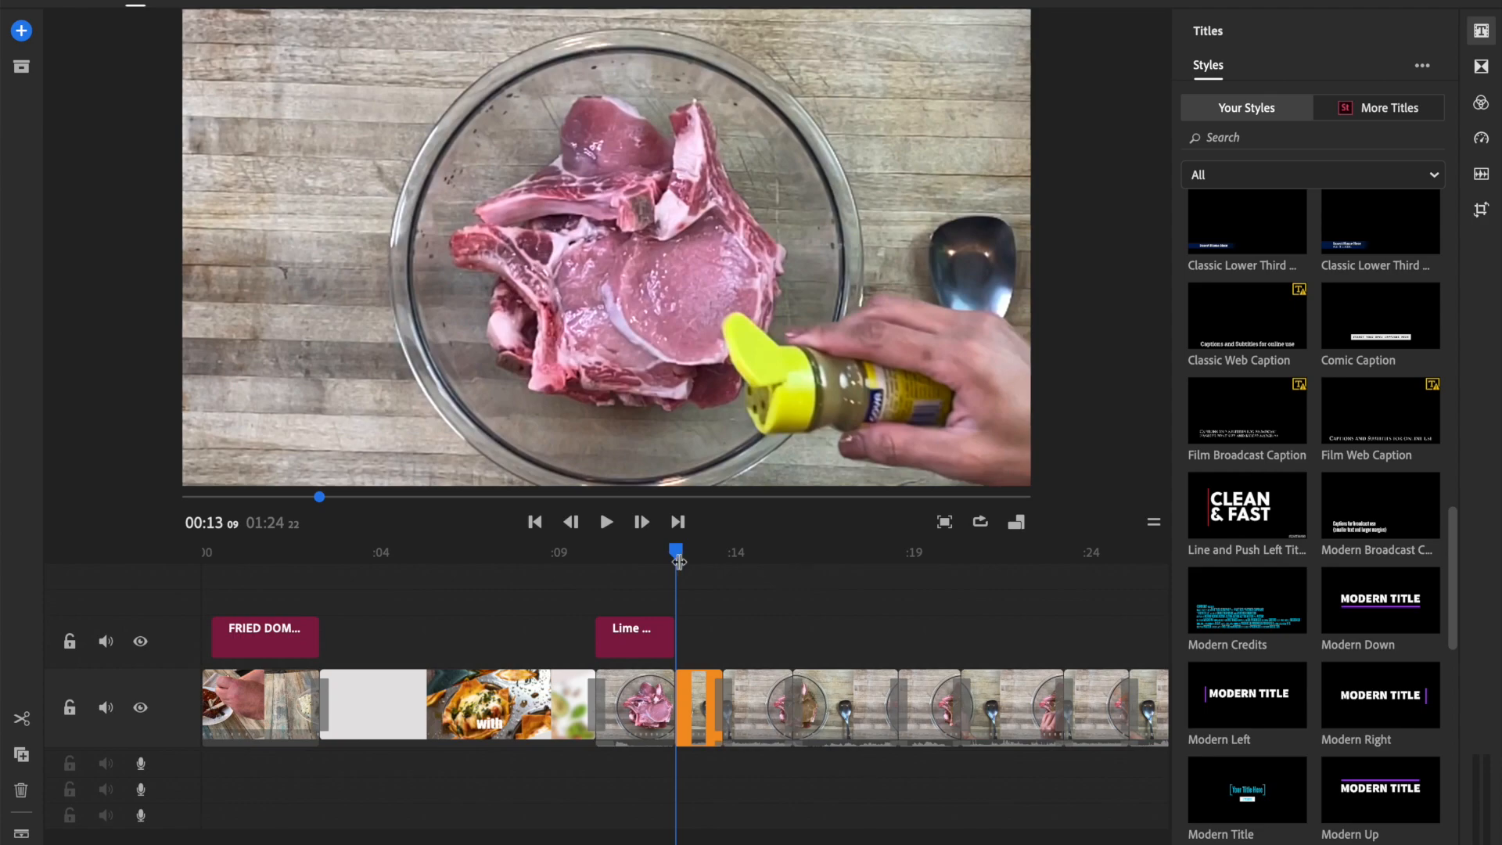
pyautogui.click(642, 645)
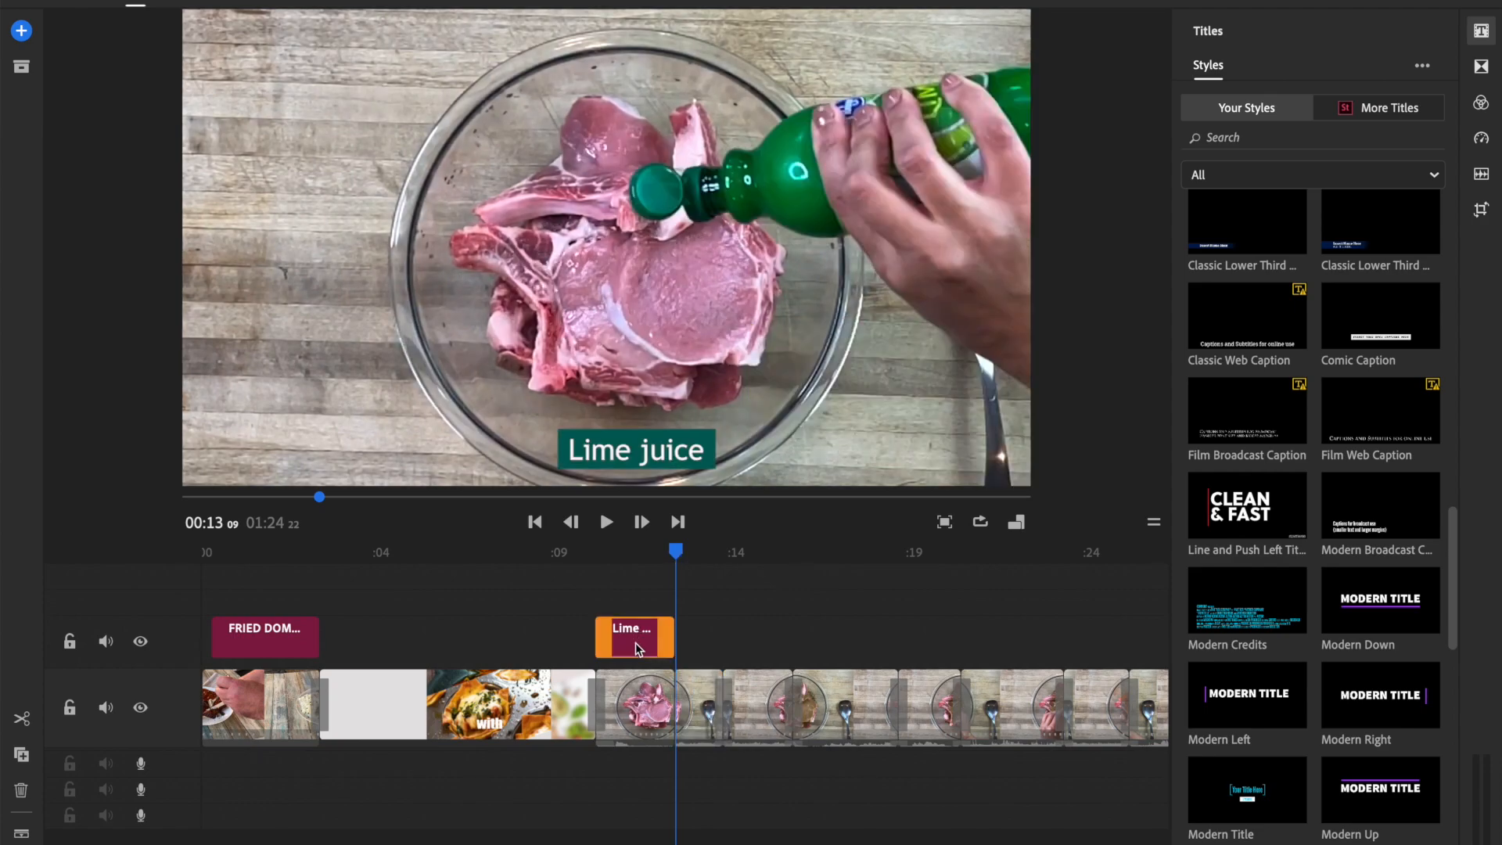
pyautogui.rightClick(642, 646)
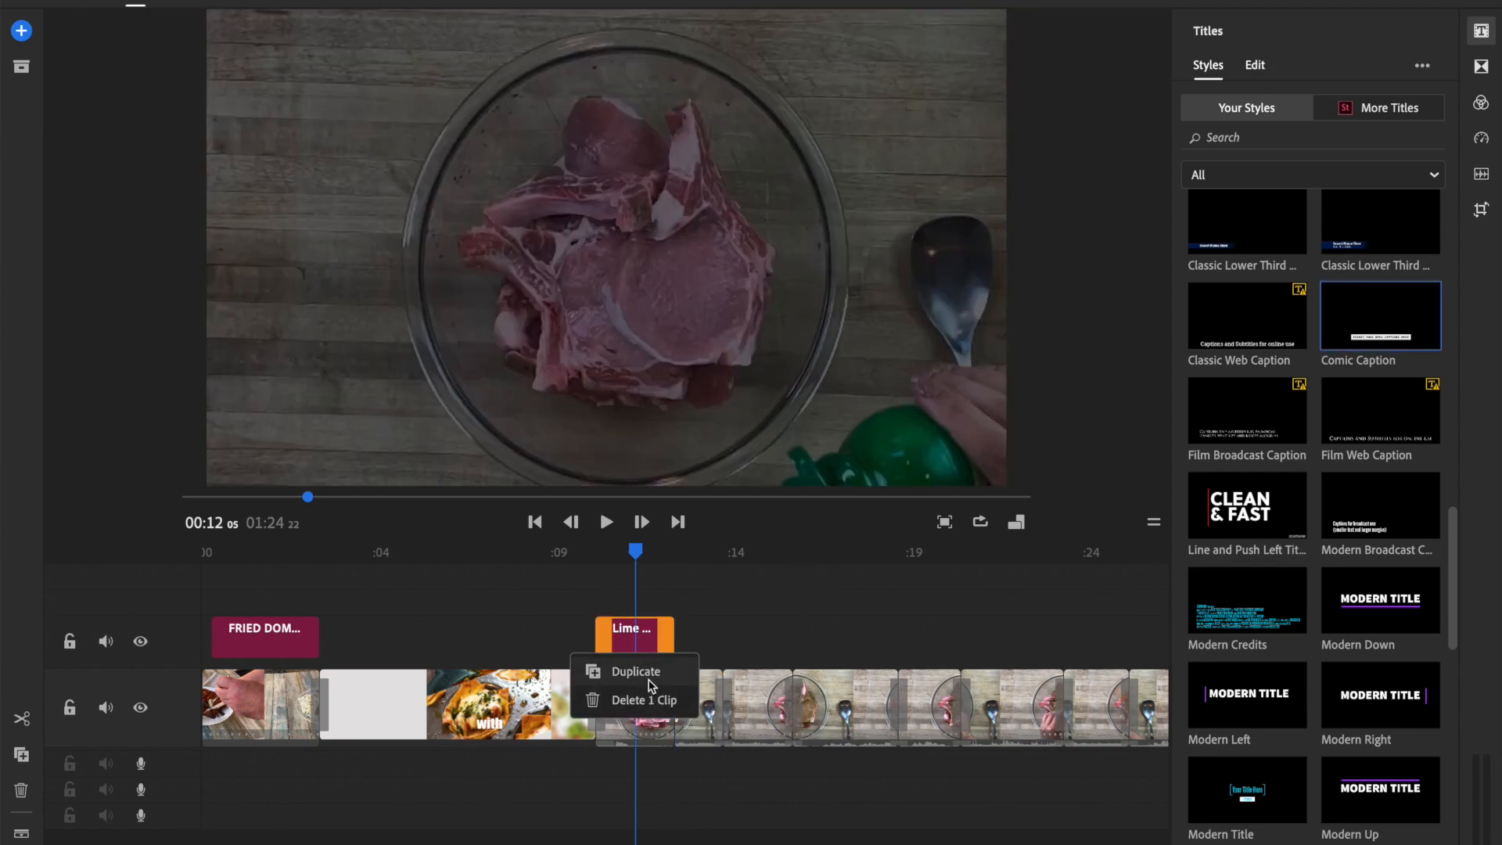
pyautogui.click(642, 673)
pyautogui.moveTo(630, 593); pyautogui.dragTo(717, 632)
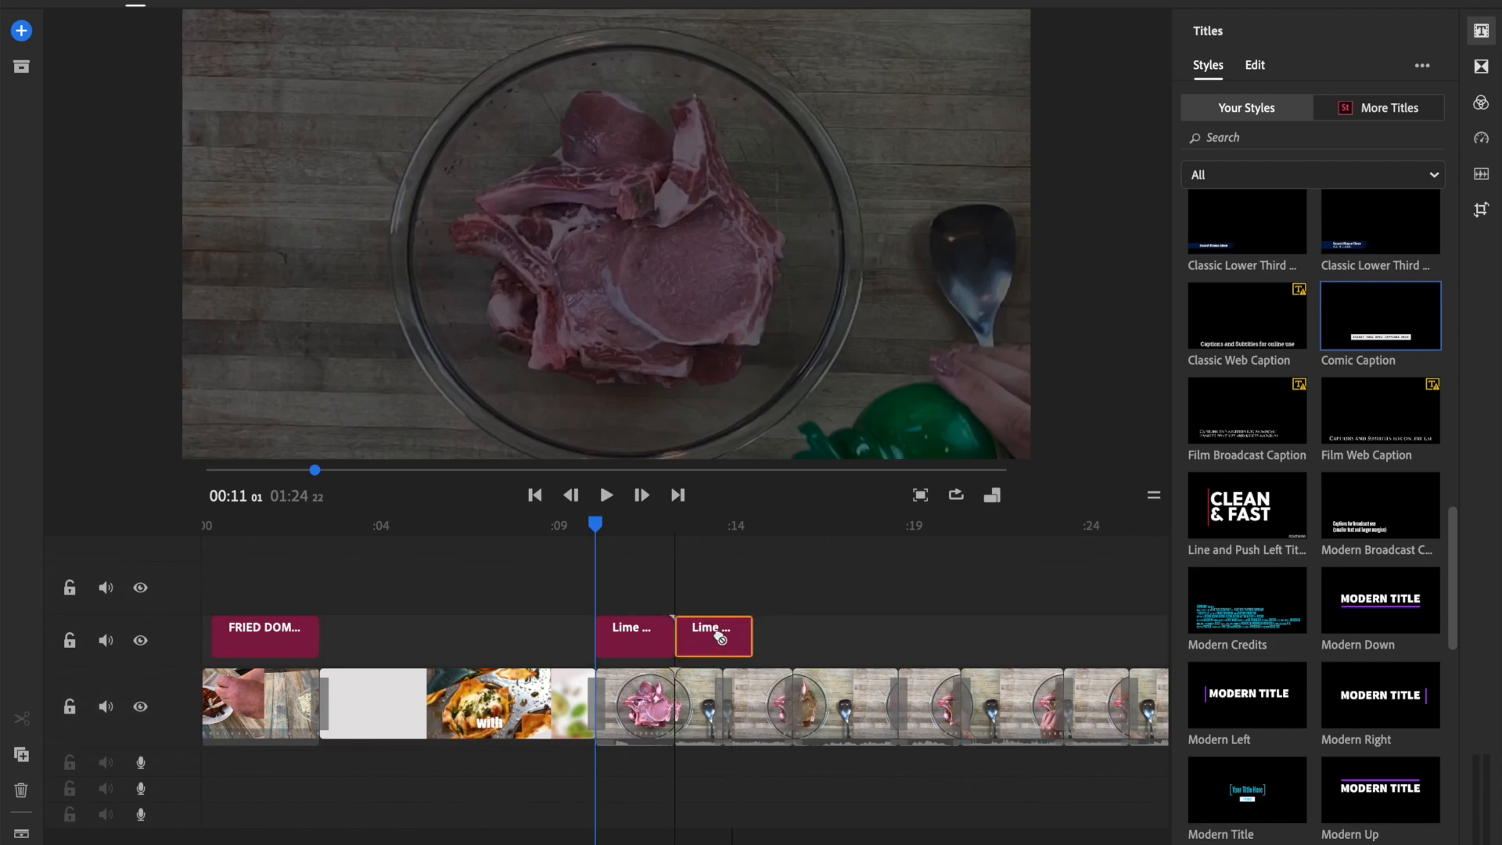
# Replace the duplicated caption's text with "oregano"
pyautogui.click(716, 632)
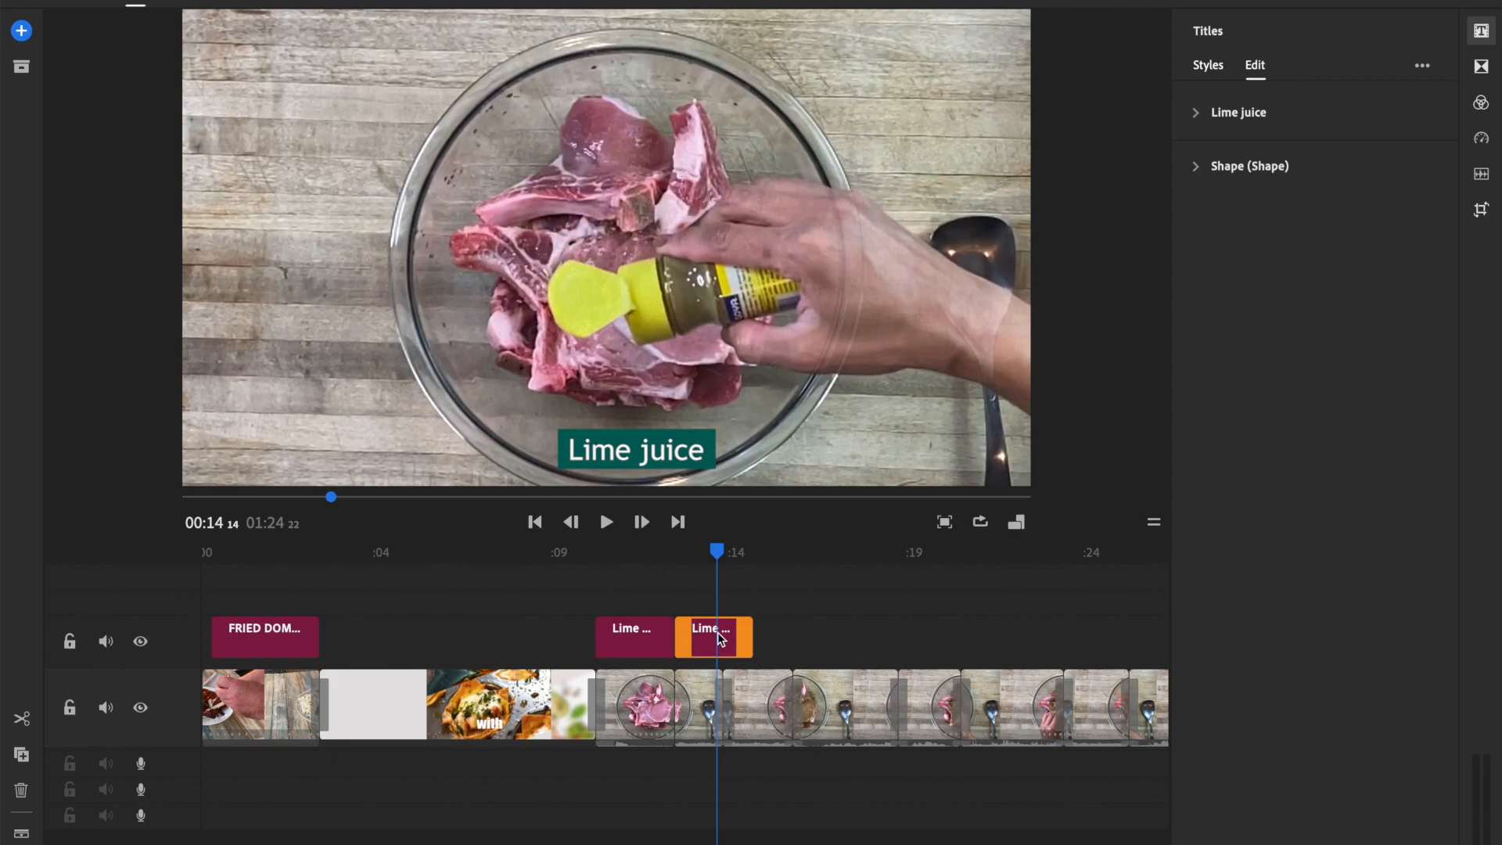
pyautogui.doubleClick(608, 459)
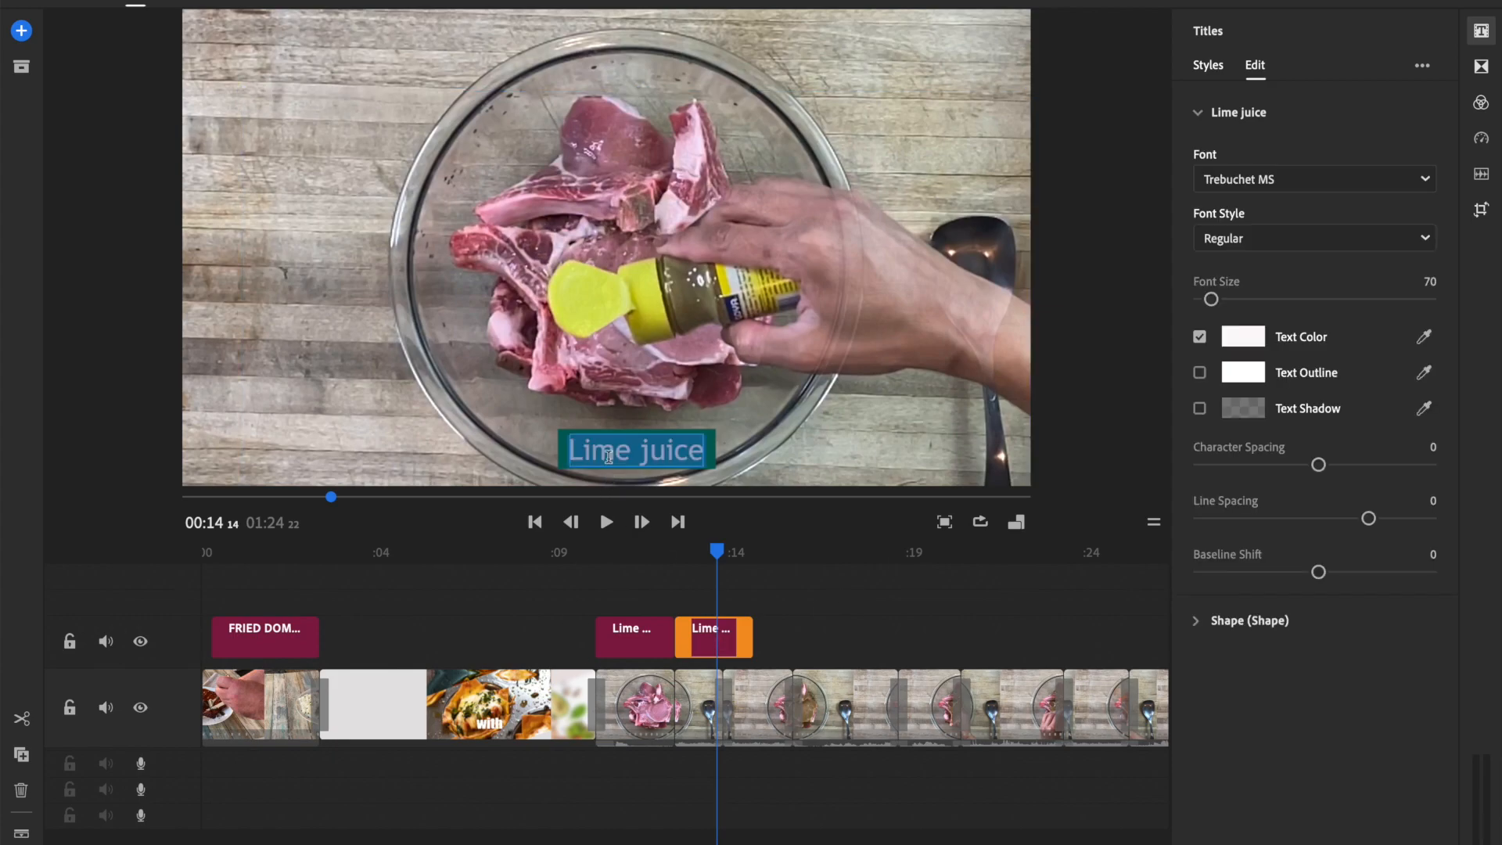
pyautogui.write('o')
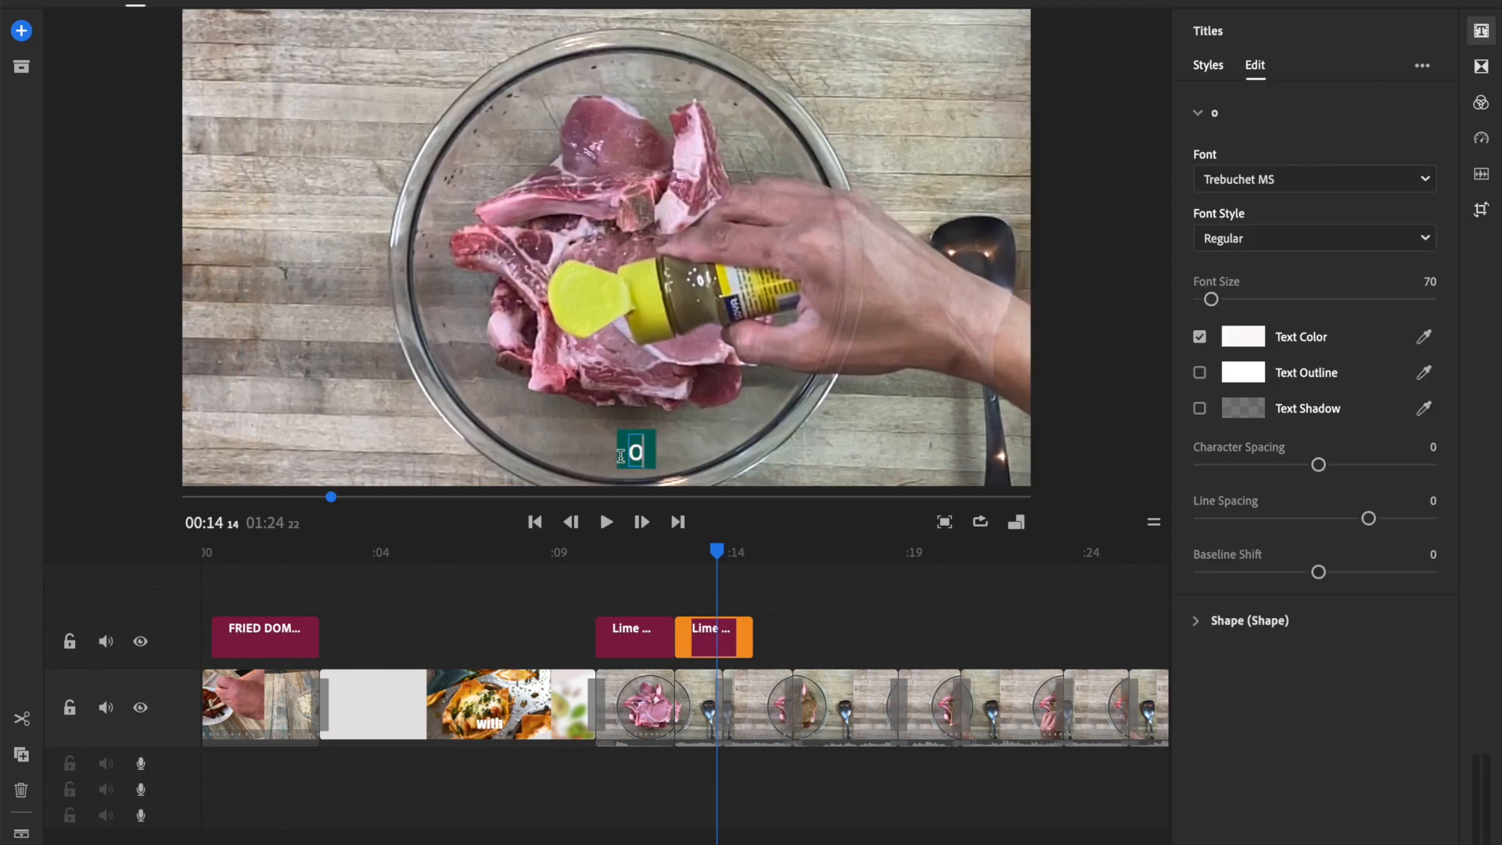
pyautogui.write('regano')
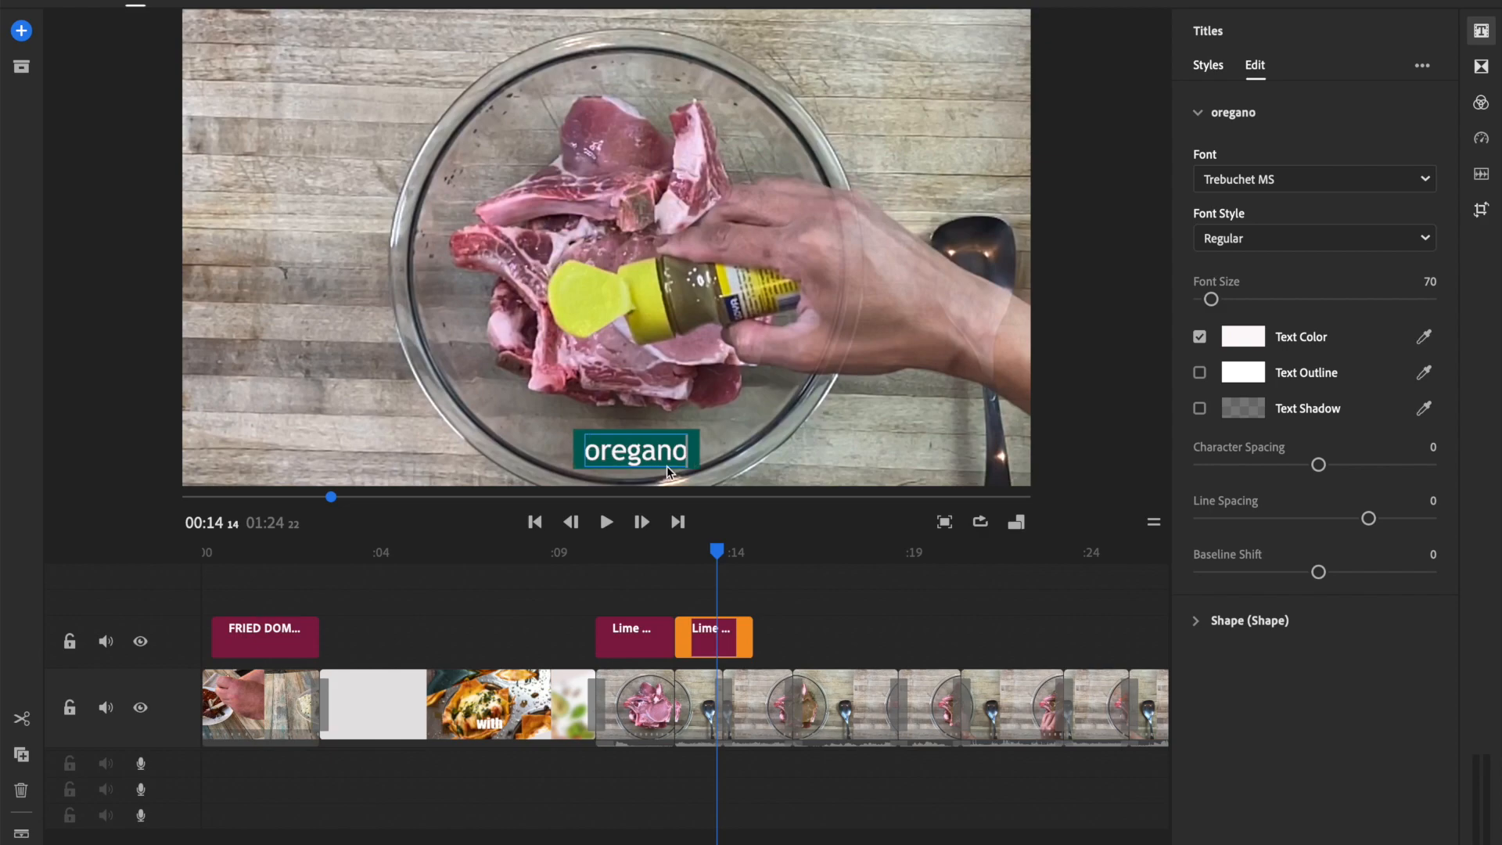
# Shorten the "oregano" caption so it ends together with the seasoning clip beneath it
pyautogui.click(842, 635)
pyautogui.moveTo(748, 640); pyautogui.dragTo(720, 643)
pyautogui.click(693, 635)
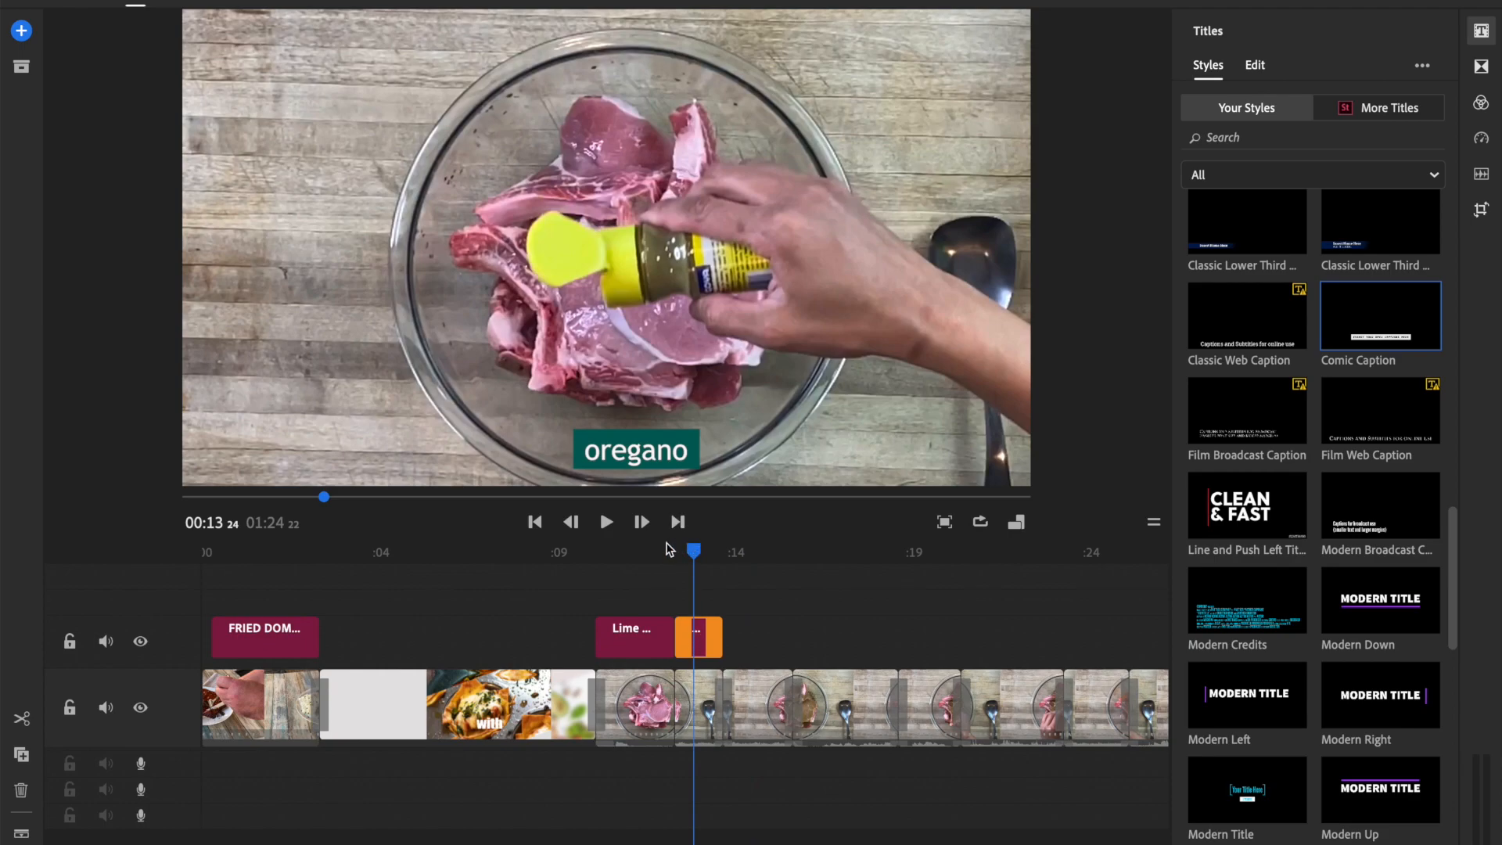
# Play the sequence from the end of the branded intro to preview the "Lime juice" and "oregano" captions
pyautogui.click(702, 553)
pyautogui.moveTo(707, 564); pyautogui.dragTo(589, 564)
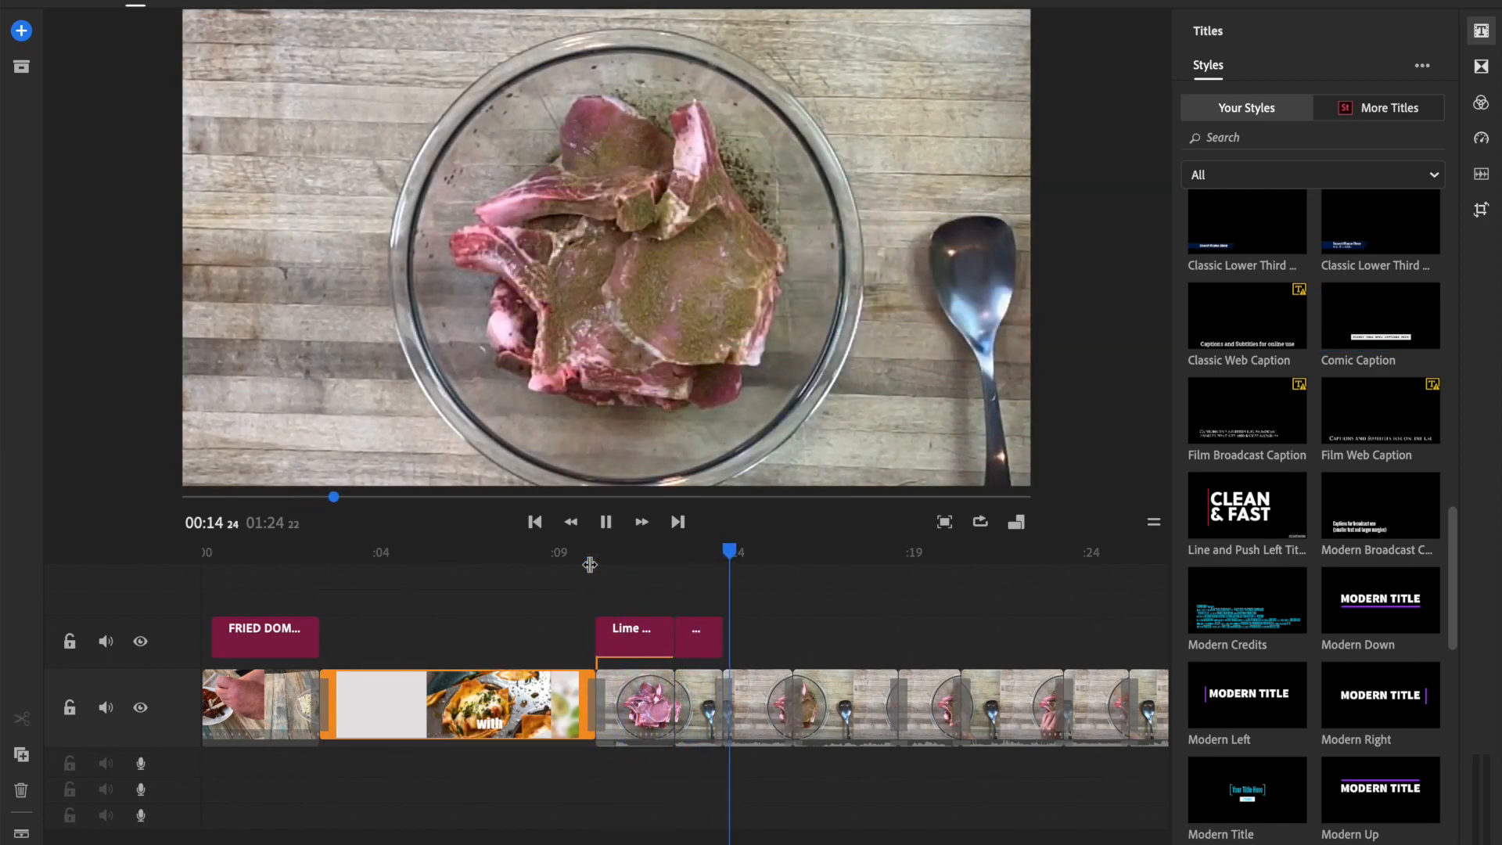
pyautogui.press('space')
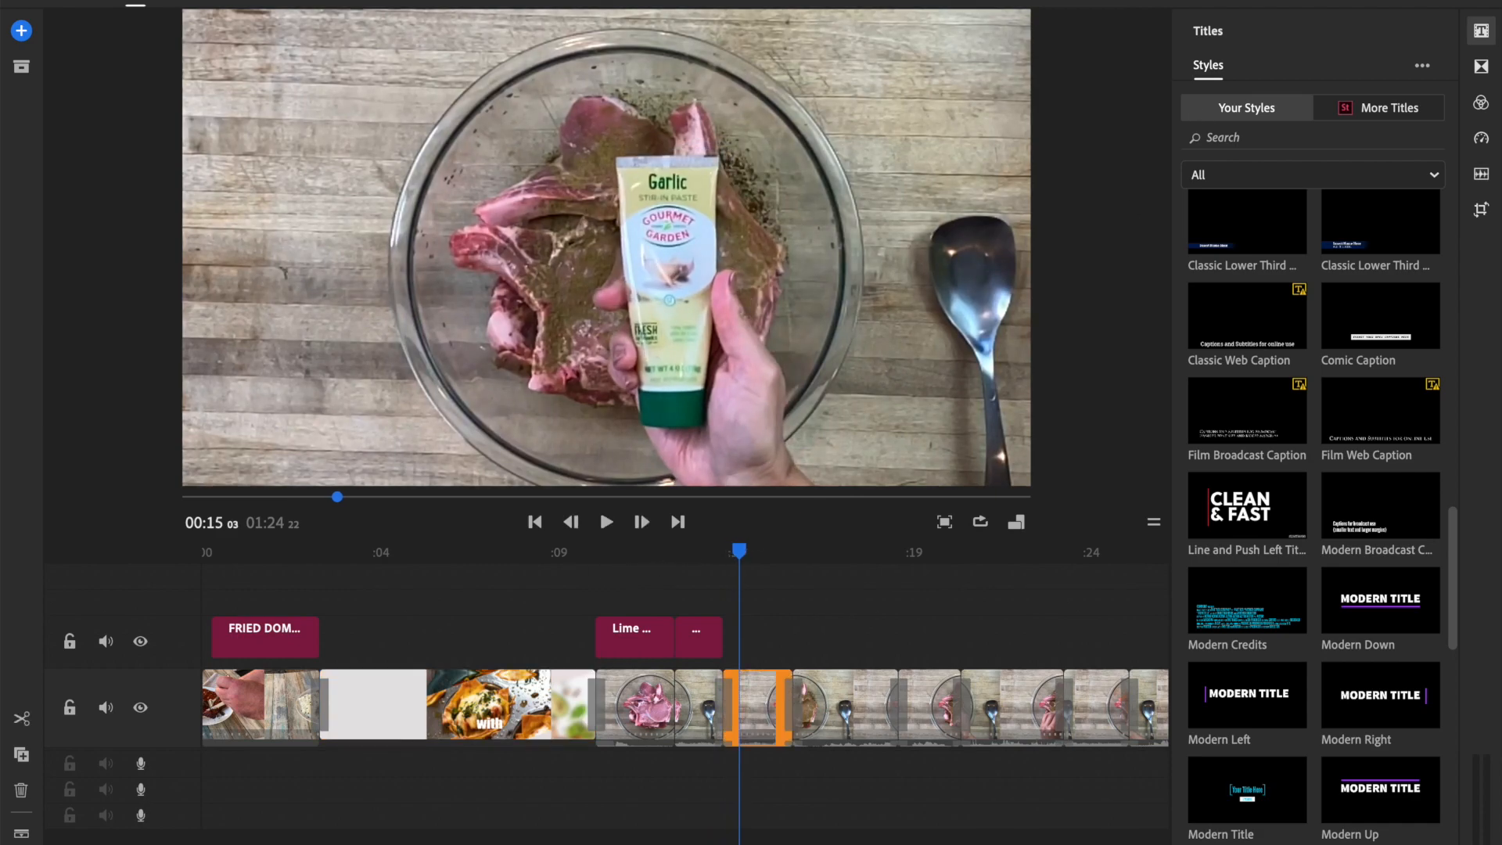
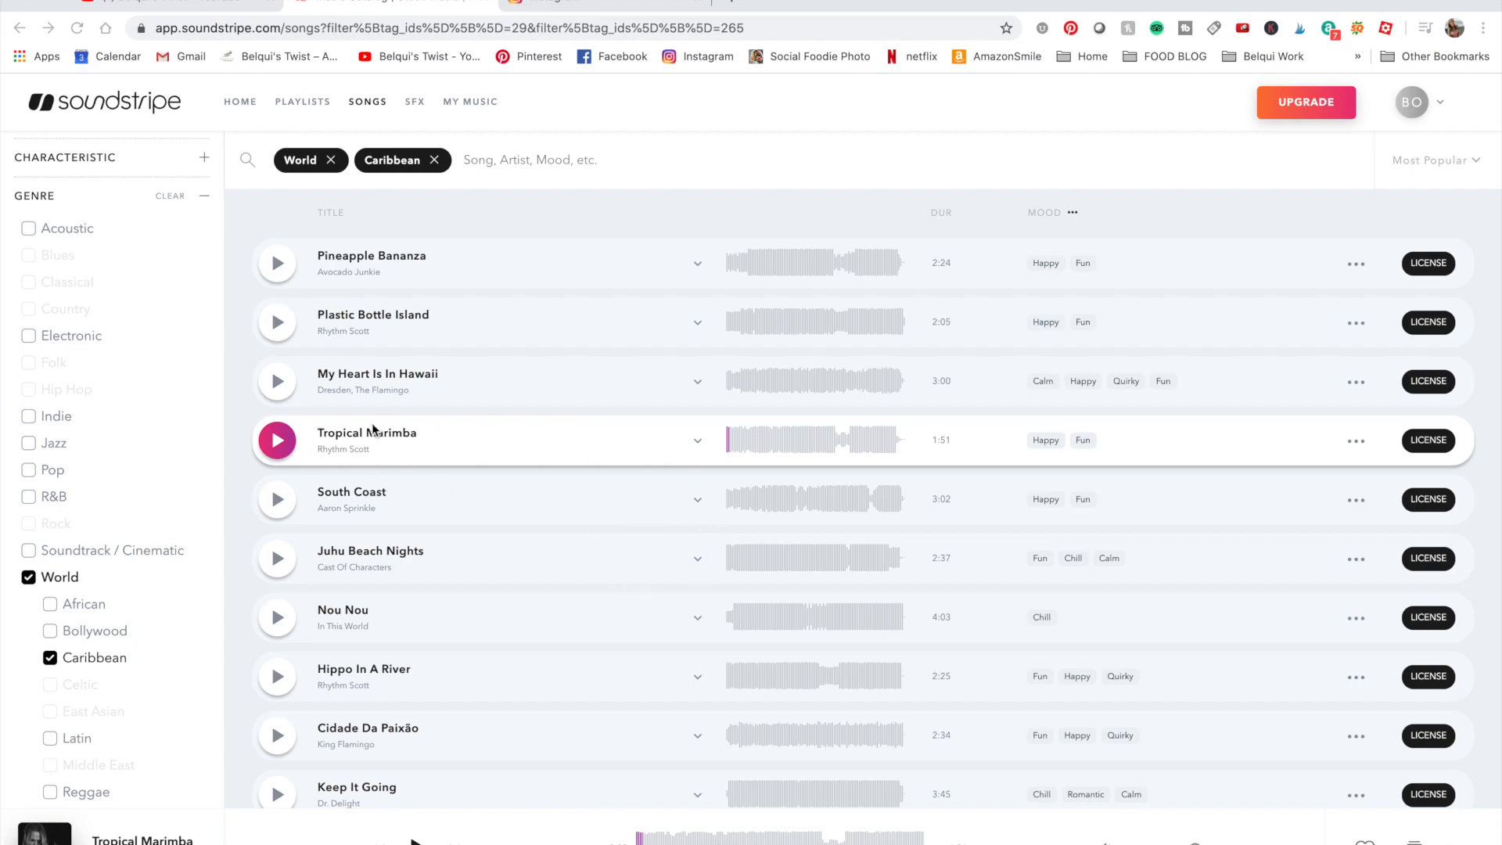
# On the Soundstripe site, listen to the song "Tropical Marimba" and choose to license it
pyautogui.click(289, 448)
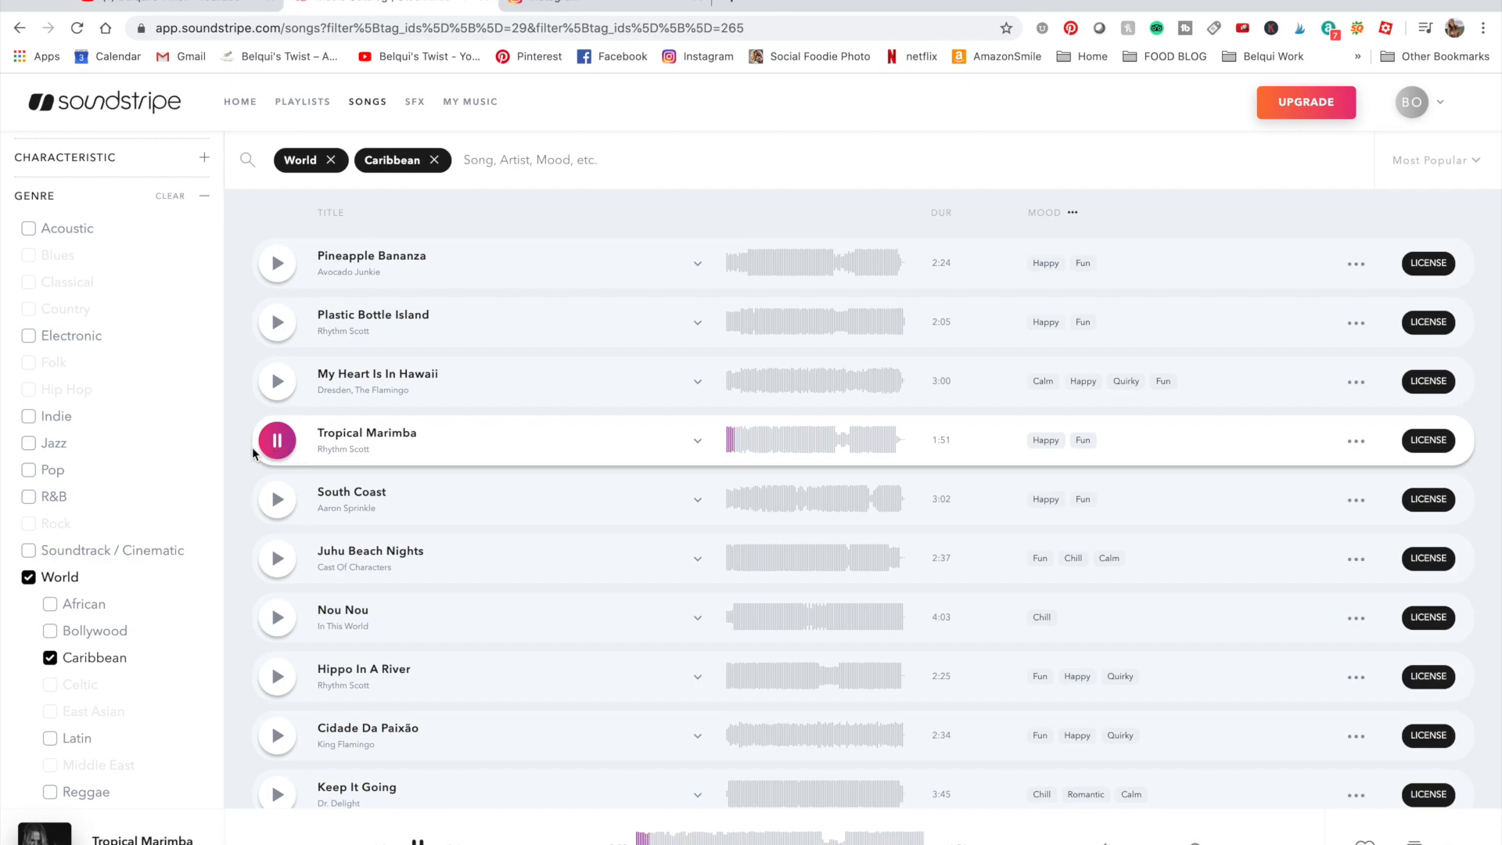
pyautogui.click(275, 446)
pyautogui.click(1432, 442)
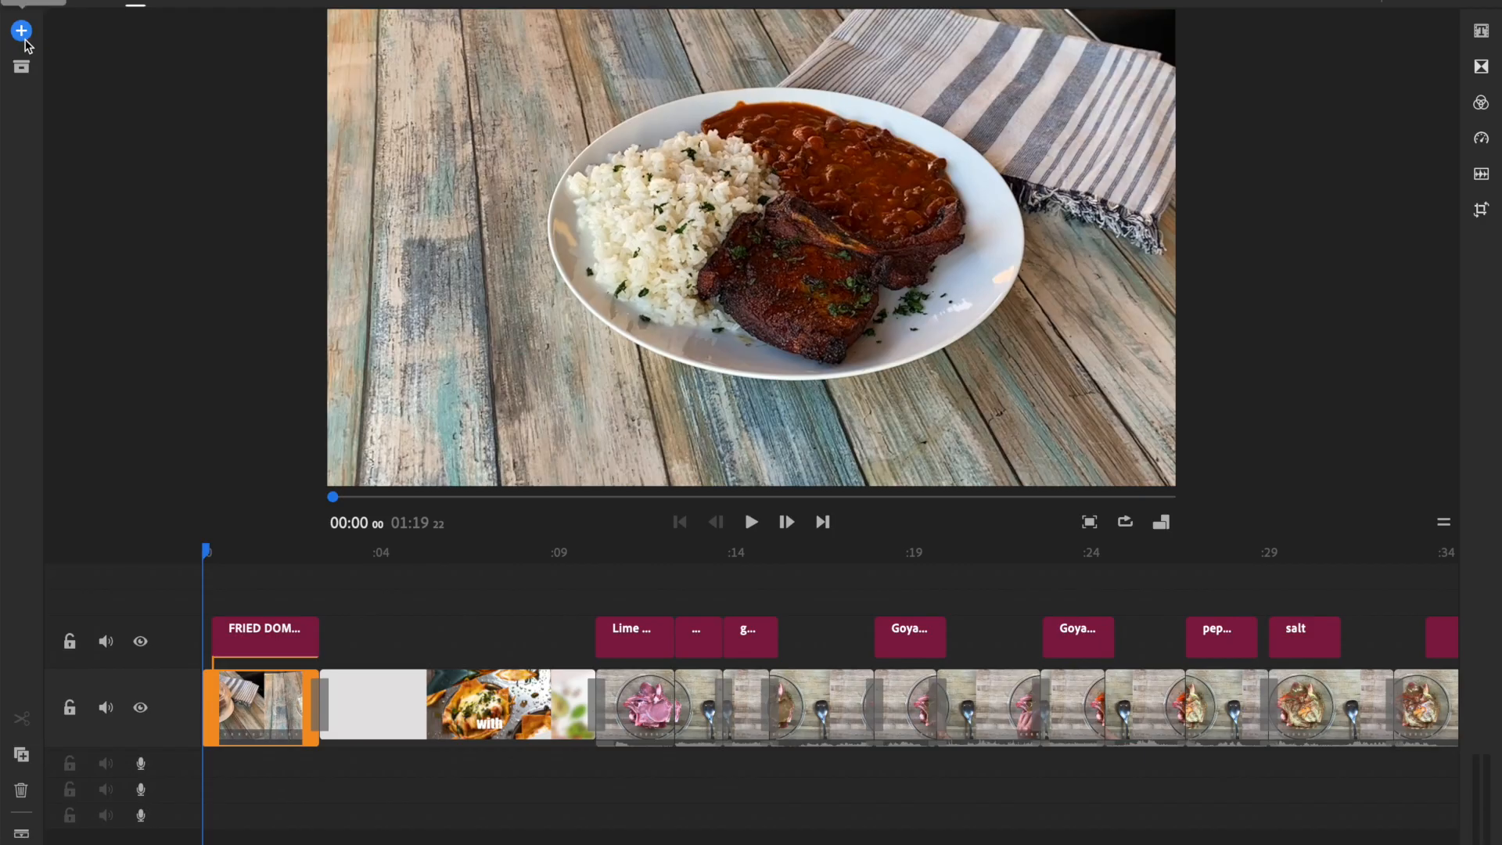
# Add the Tropical Marimba MP3 from the Desktop to the start of the sequence and play the video with the music
pyautogui.click(21, 32)
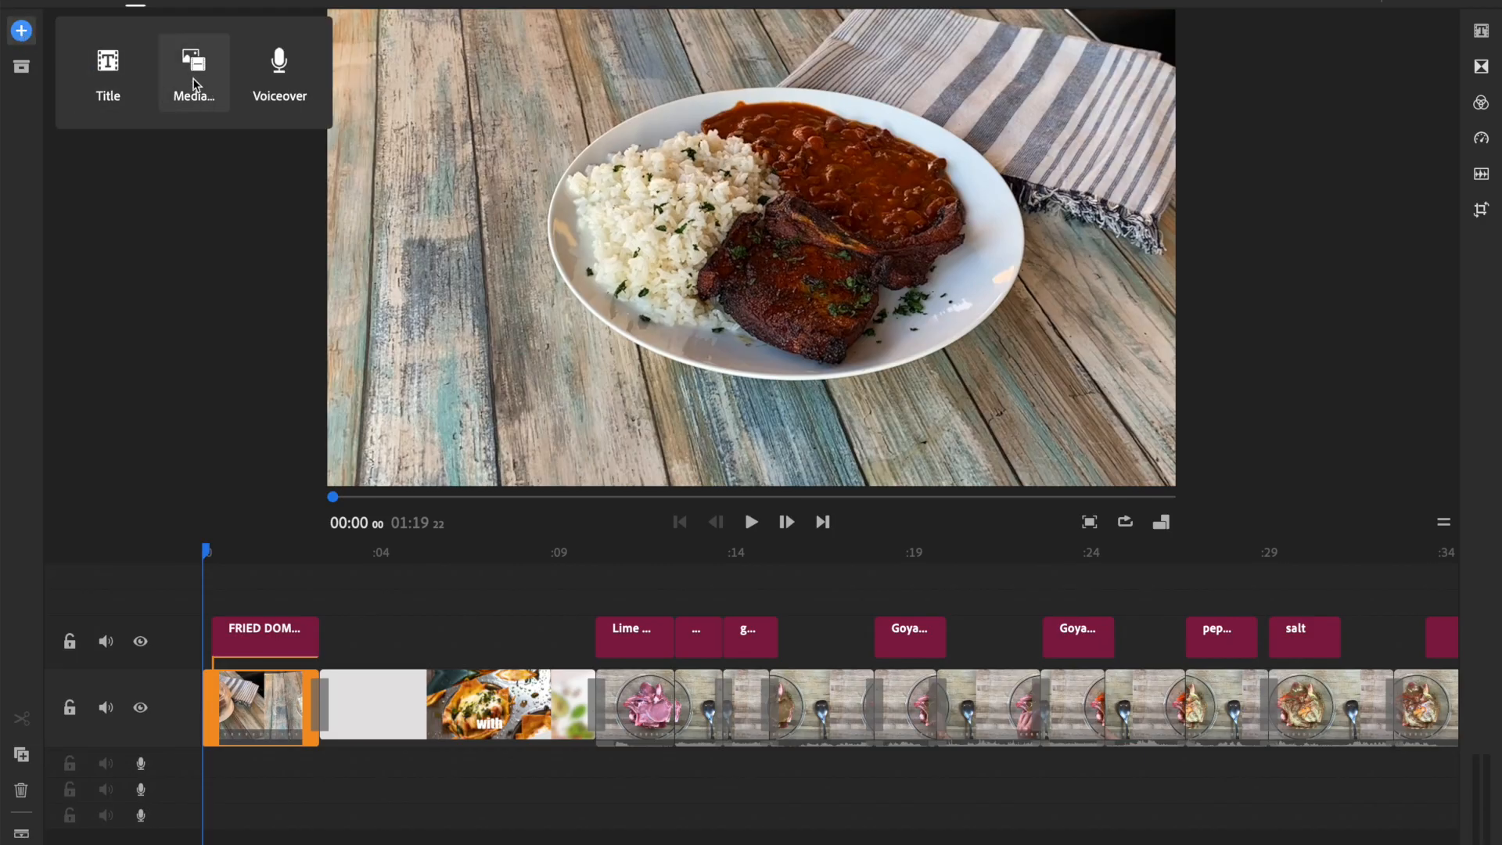
pyautogui.click(192, 67)
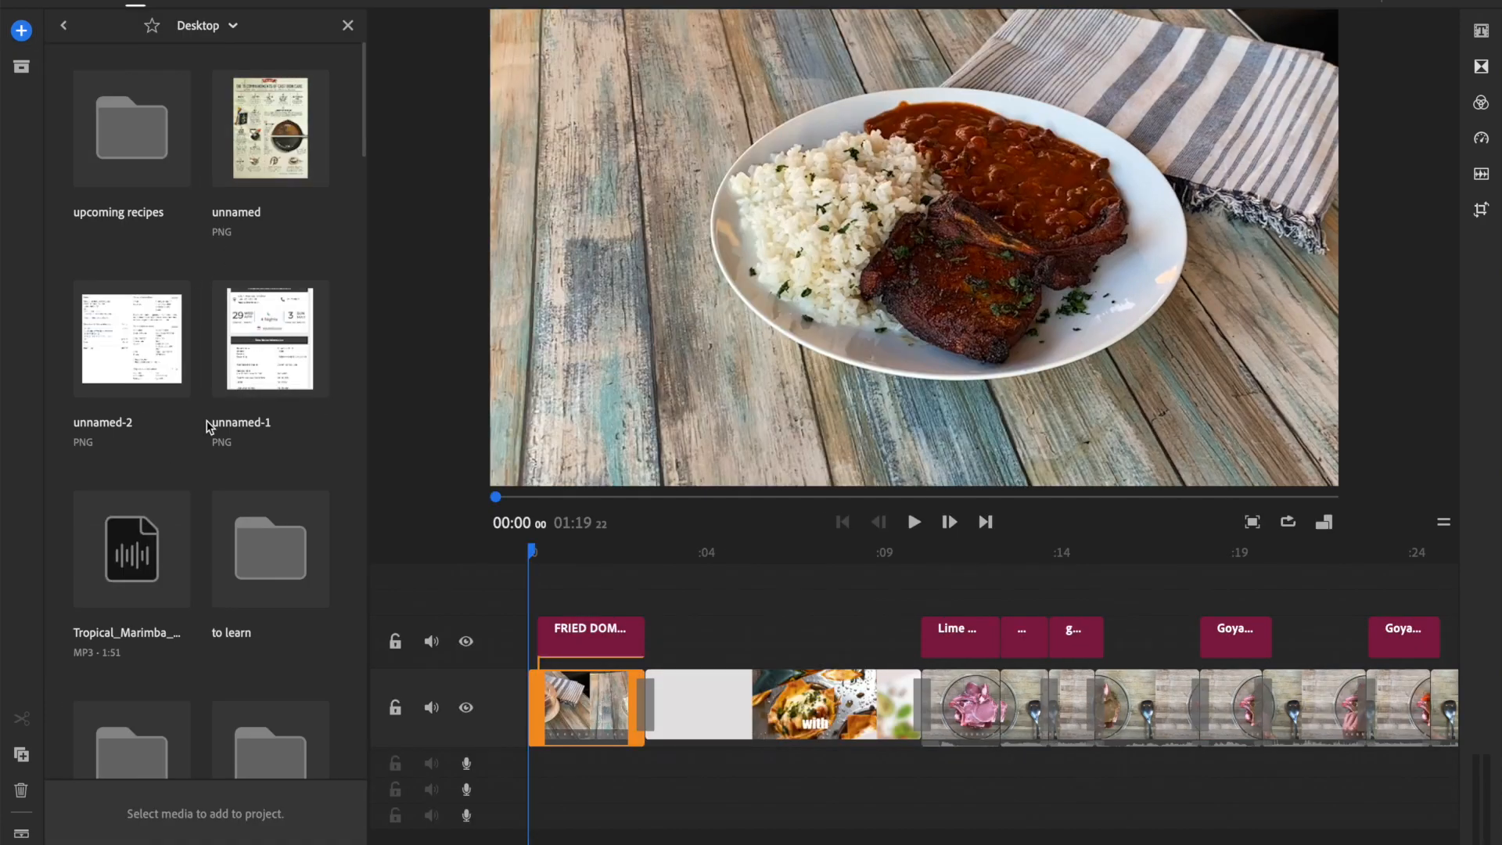
pyautogui.click(122, 569)
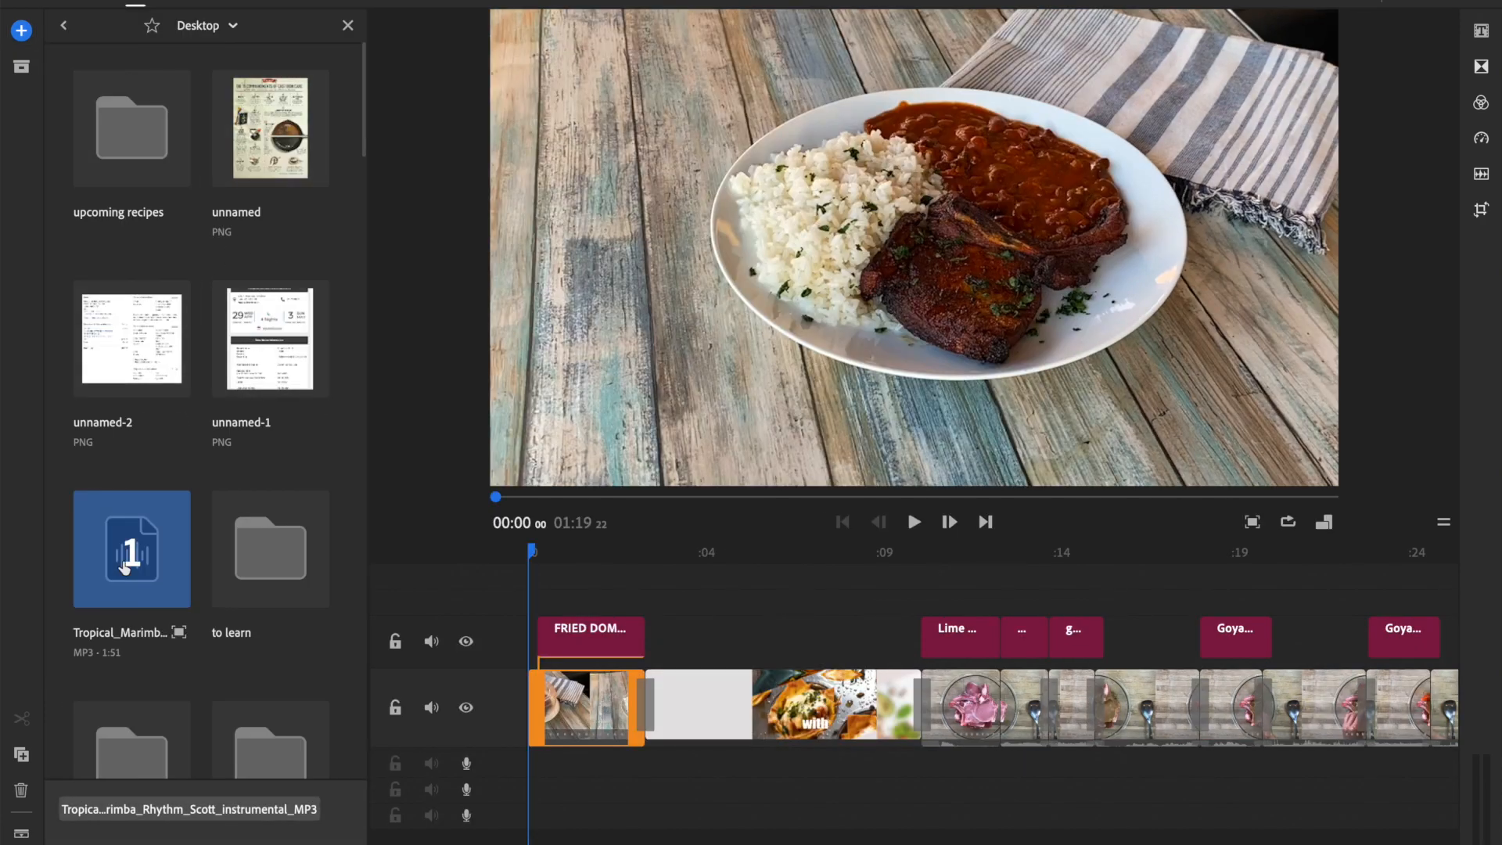
pyautogui.click(205, 842)
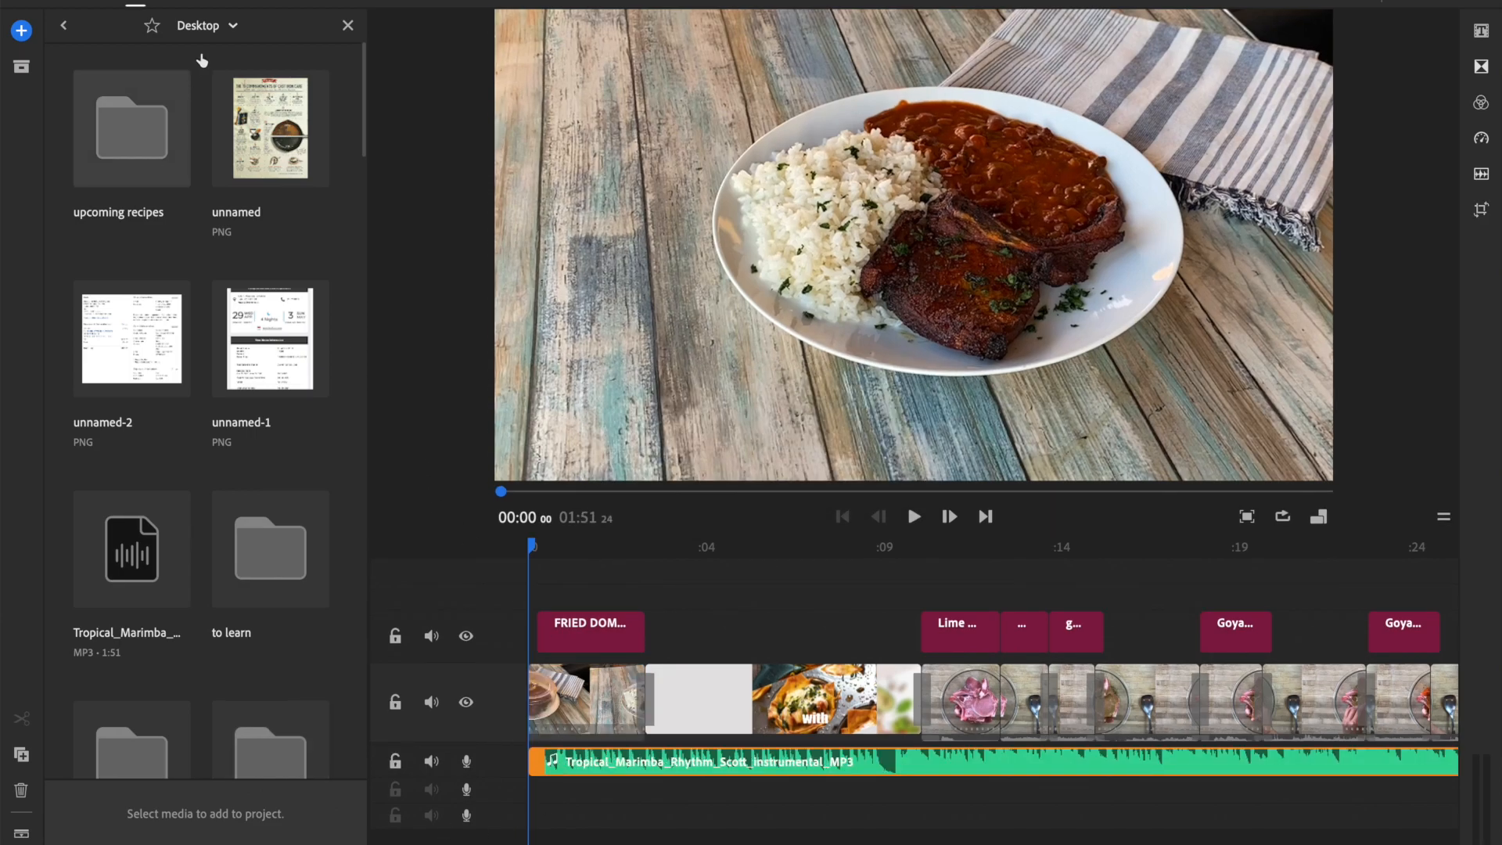
pyautogui.click(347, 27)
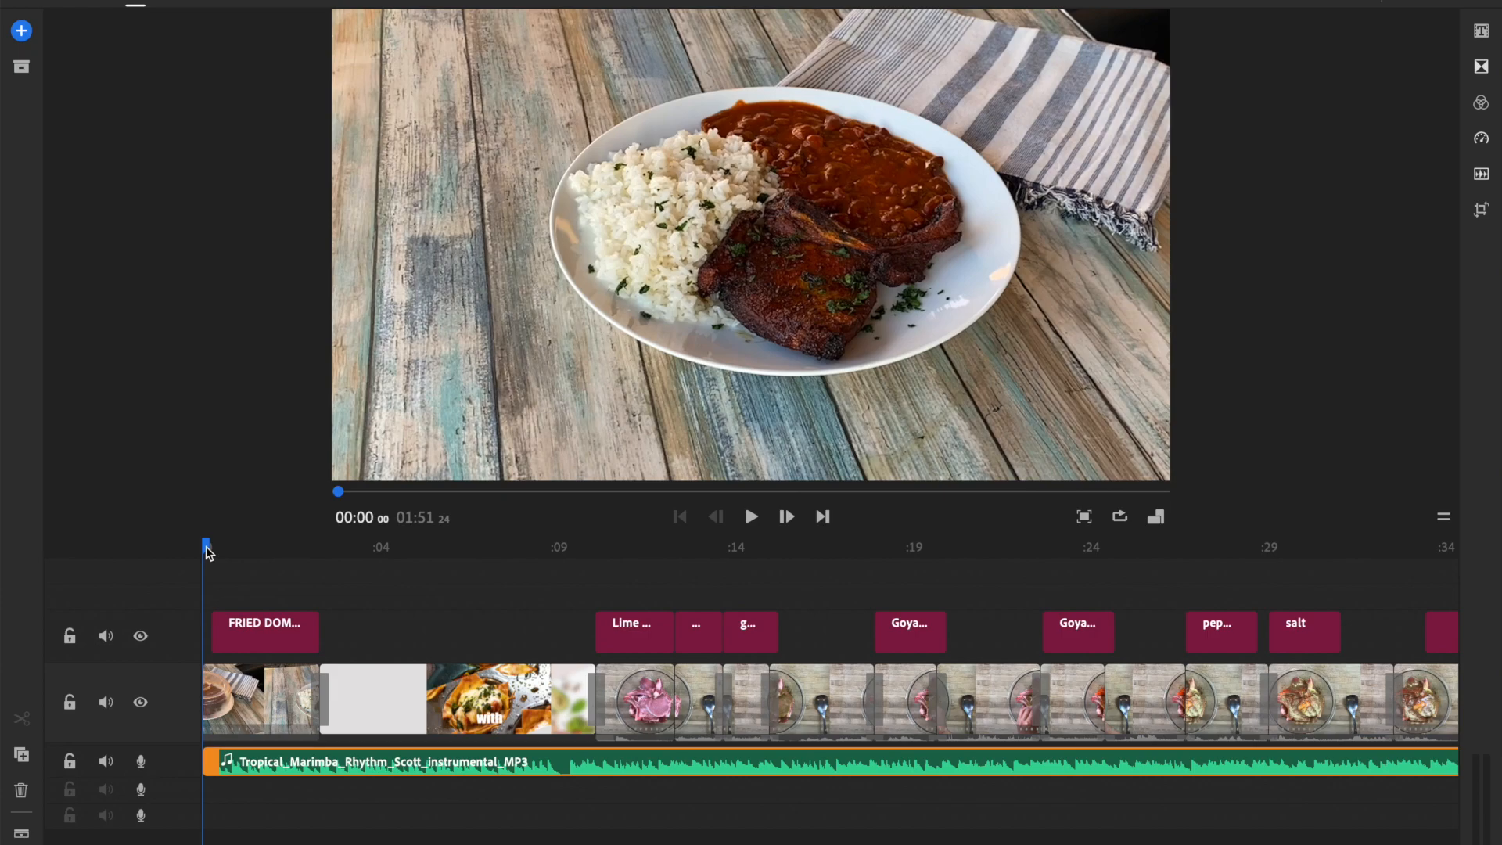
pyautogui.press('space')
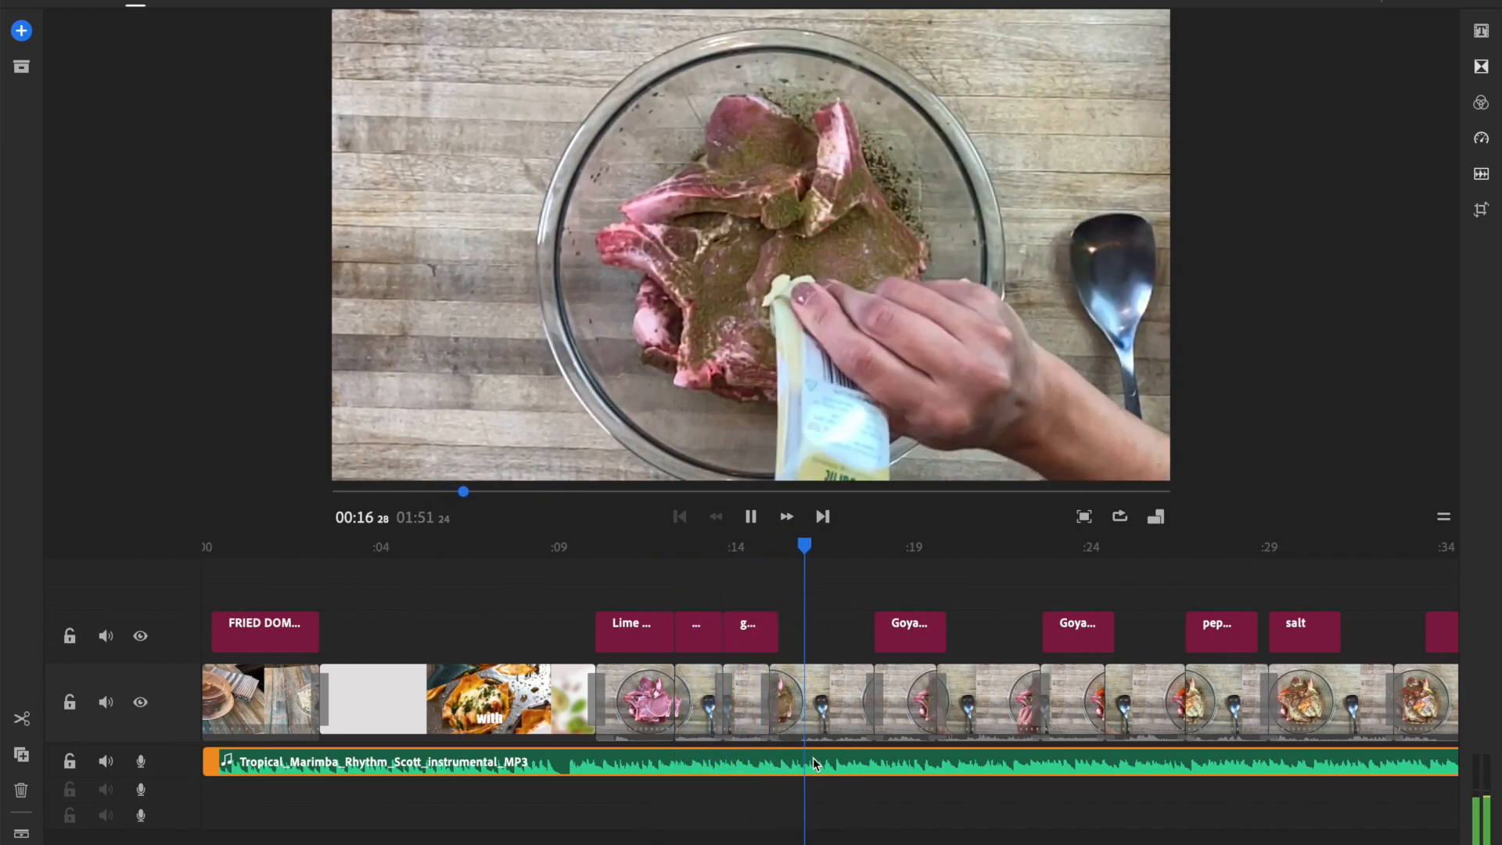
pyautogui.press('space')
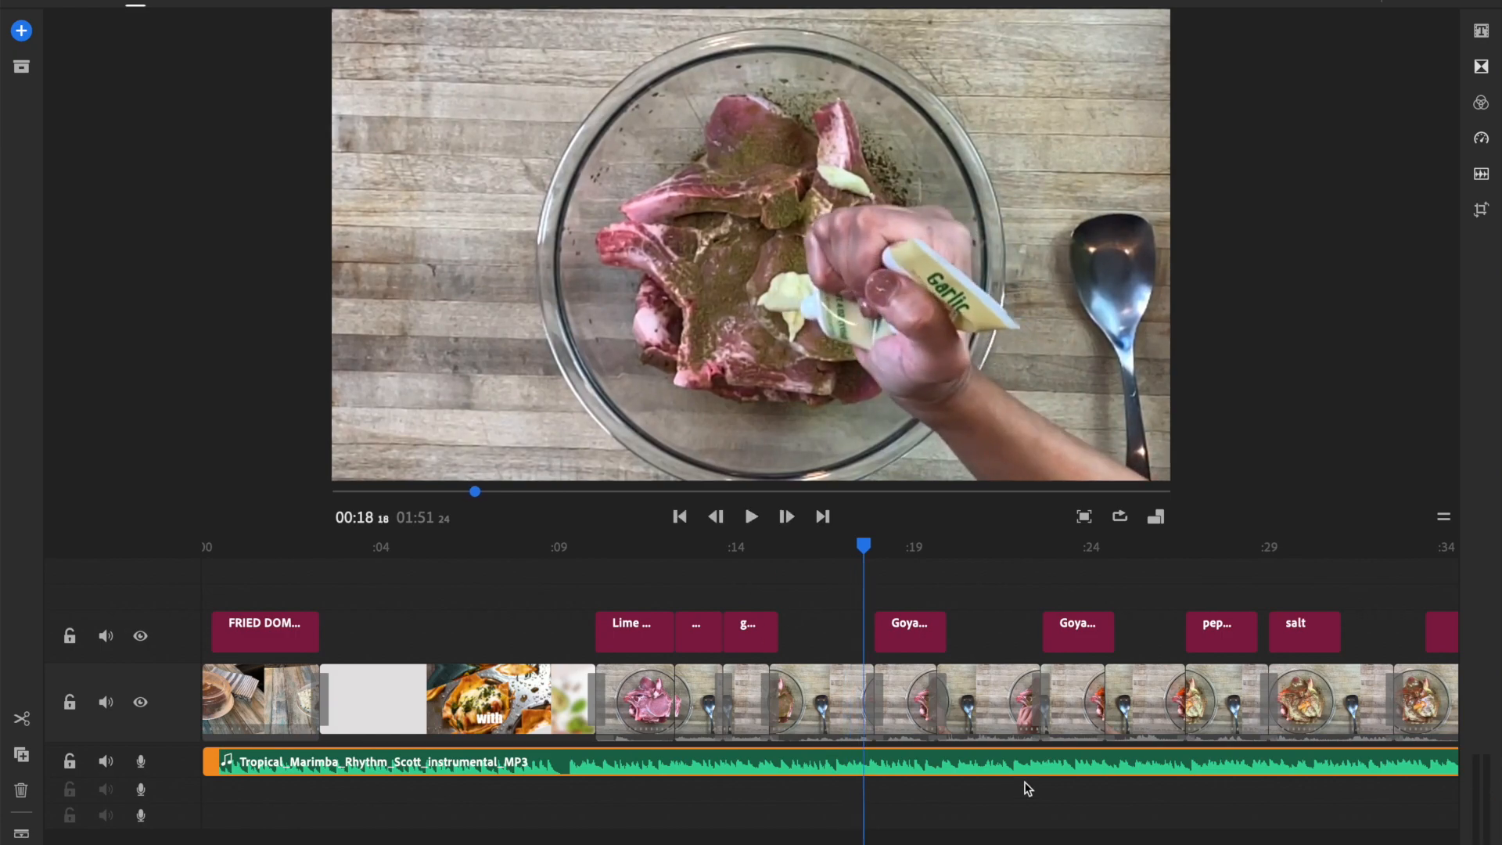
# Trim the end of the music track so it finishes with the outro clip at 01:19:22
pyautogui.hscroll(20, 1072, 714)
pyautogui.hscroll(-10, 1072, 713)
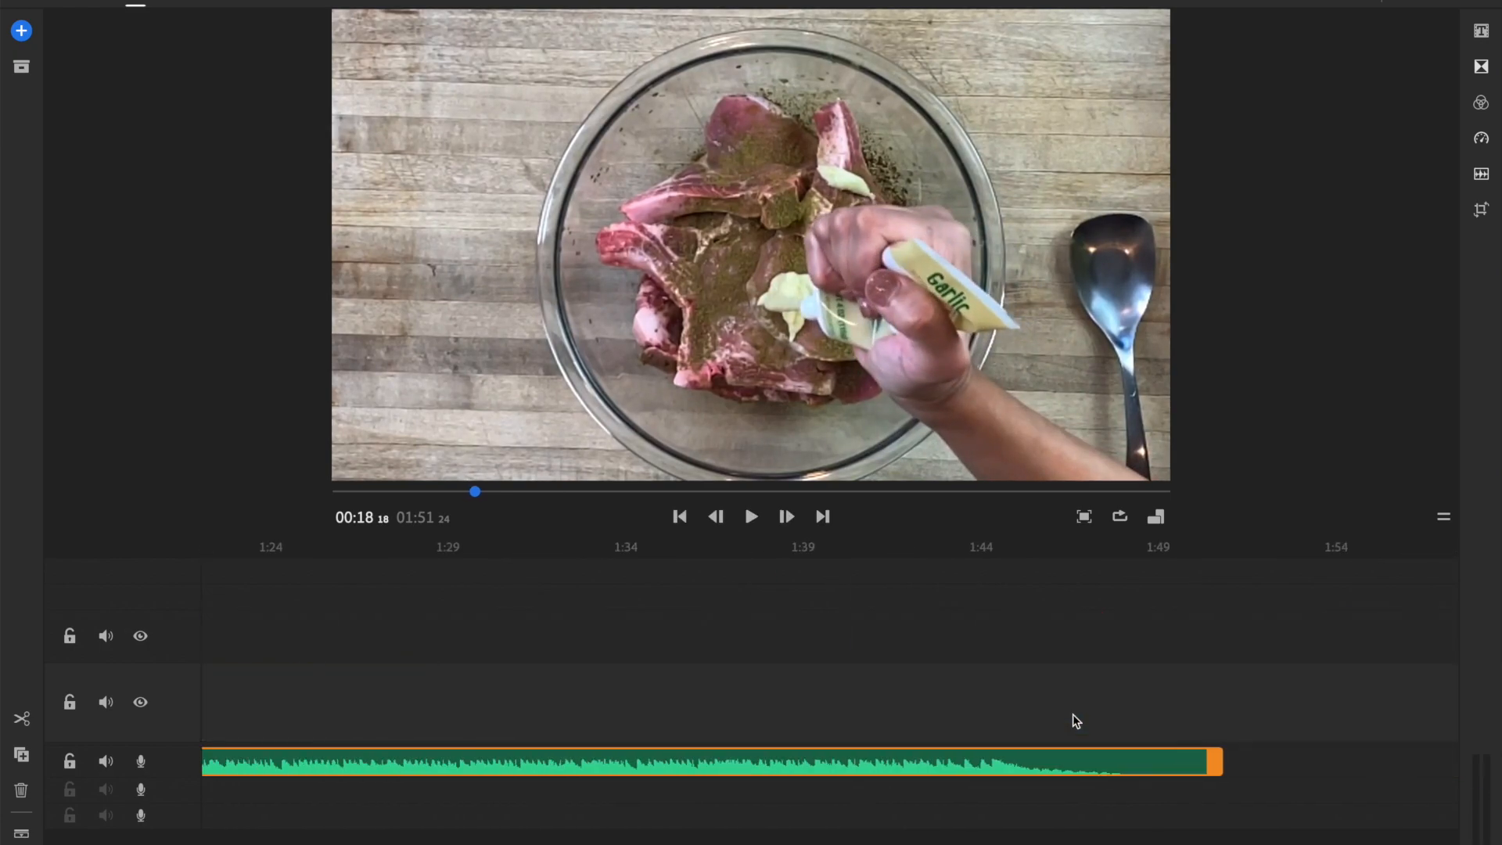
pyautogui.moveTo(1293, 762); pyautogui.dragTo(362, 763)
pyautogui.hscroll(-8, 501, 770)
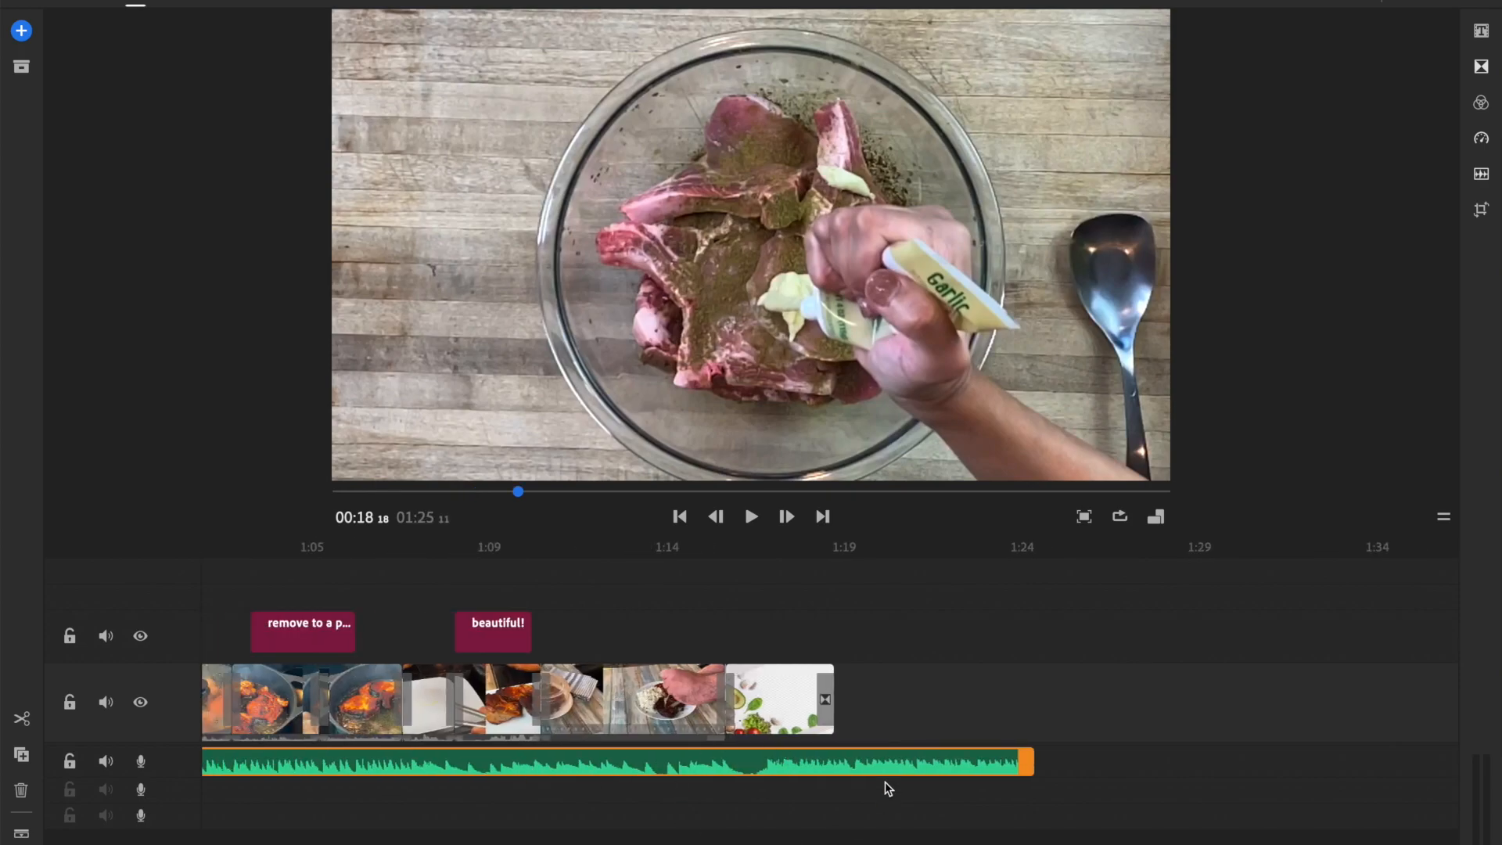
pyautogui.moveTo(1031, 755); pyautogui.dragTo(827, 759)
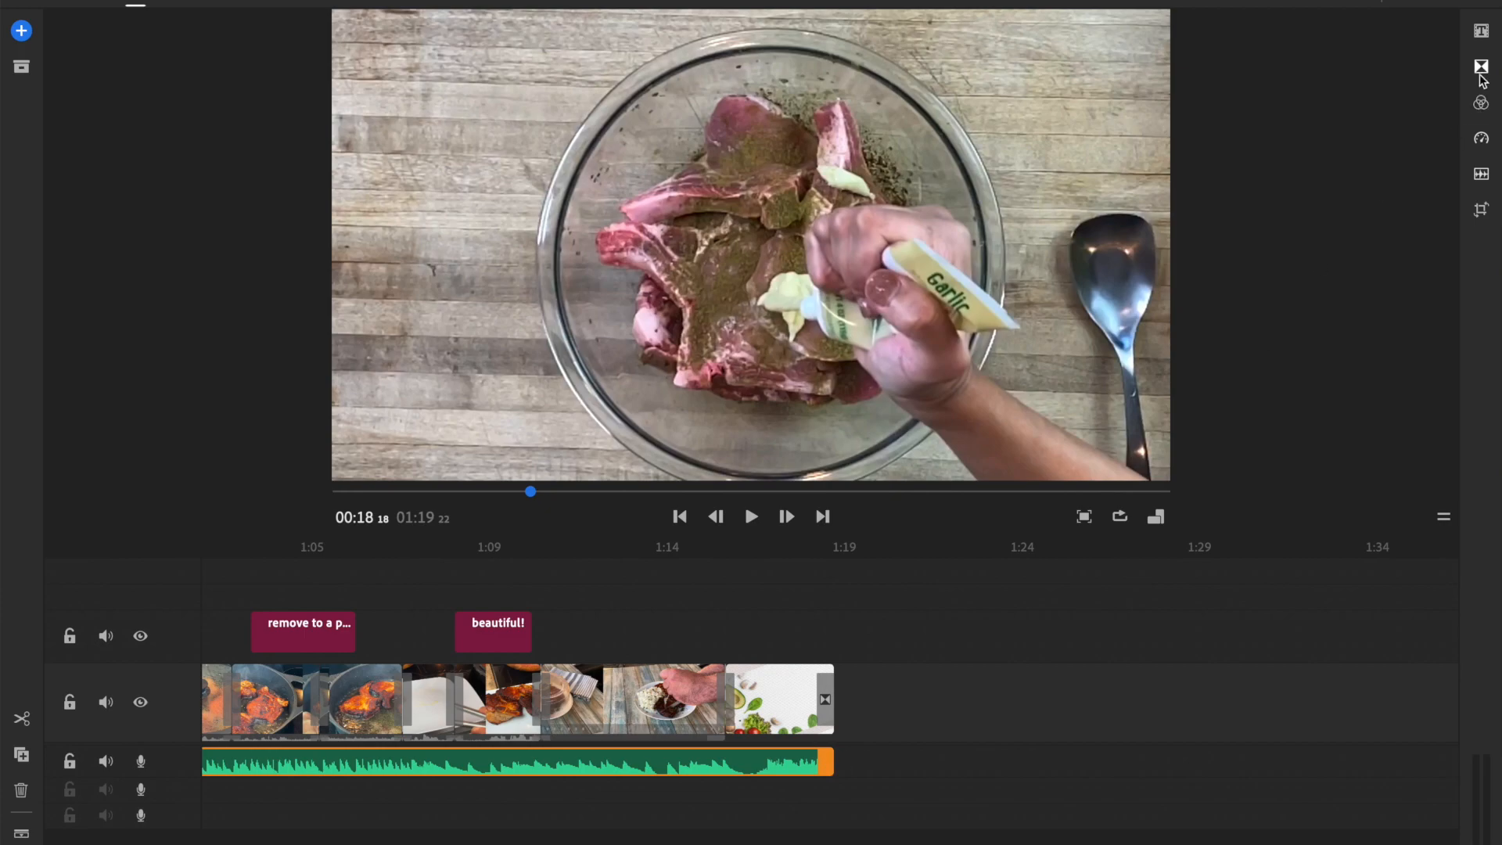
# Apply a Cross Dissolve transition to the end of the music track and play the outro to check the ending
pyautogui.click(1482, 69)
pyautogui.click(1388, 119)
pyautogui.moveTo(1387, 119); pyautogui.dragTo(853, 770)
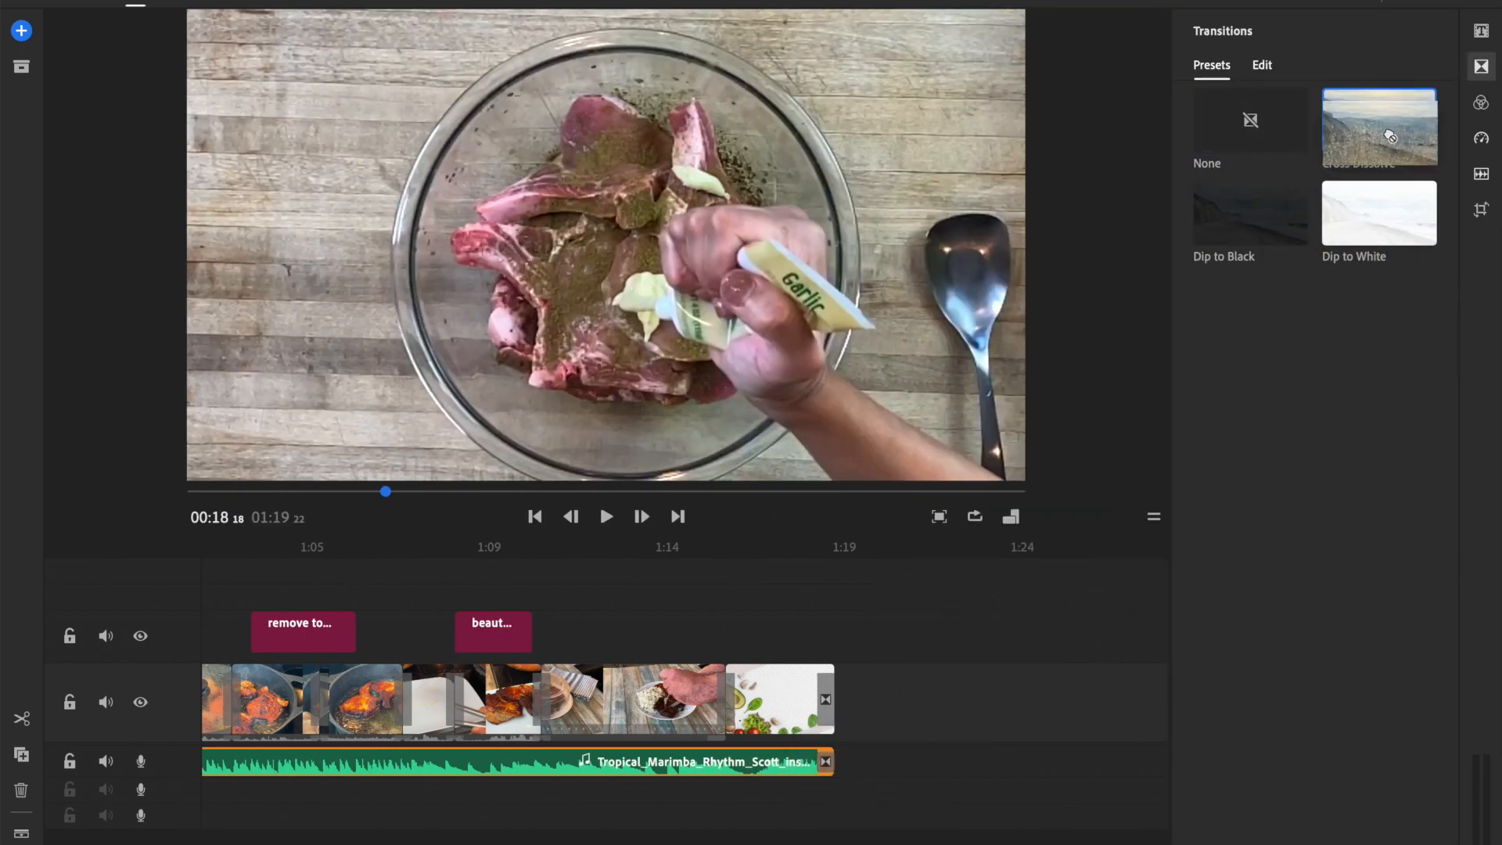
pyautogui.click(792, 640)
pyautogui.press('space')
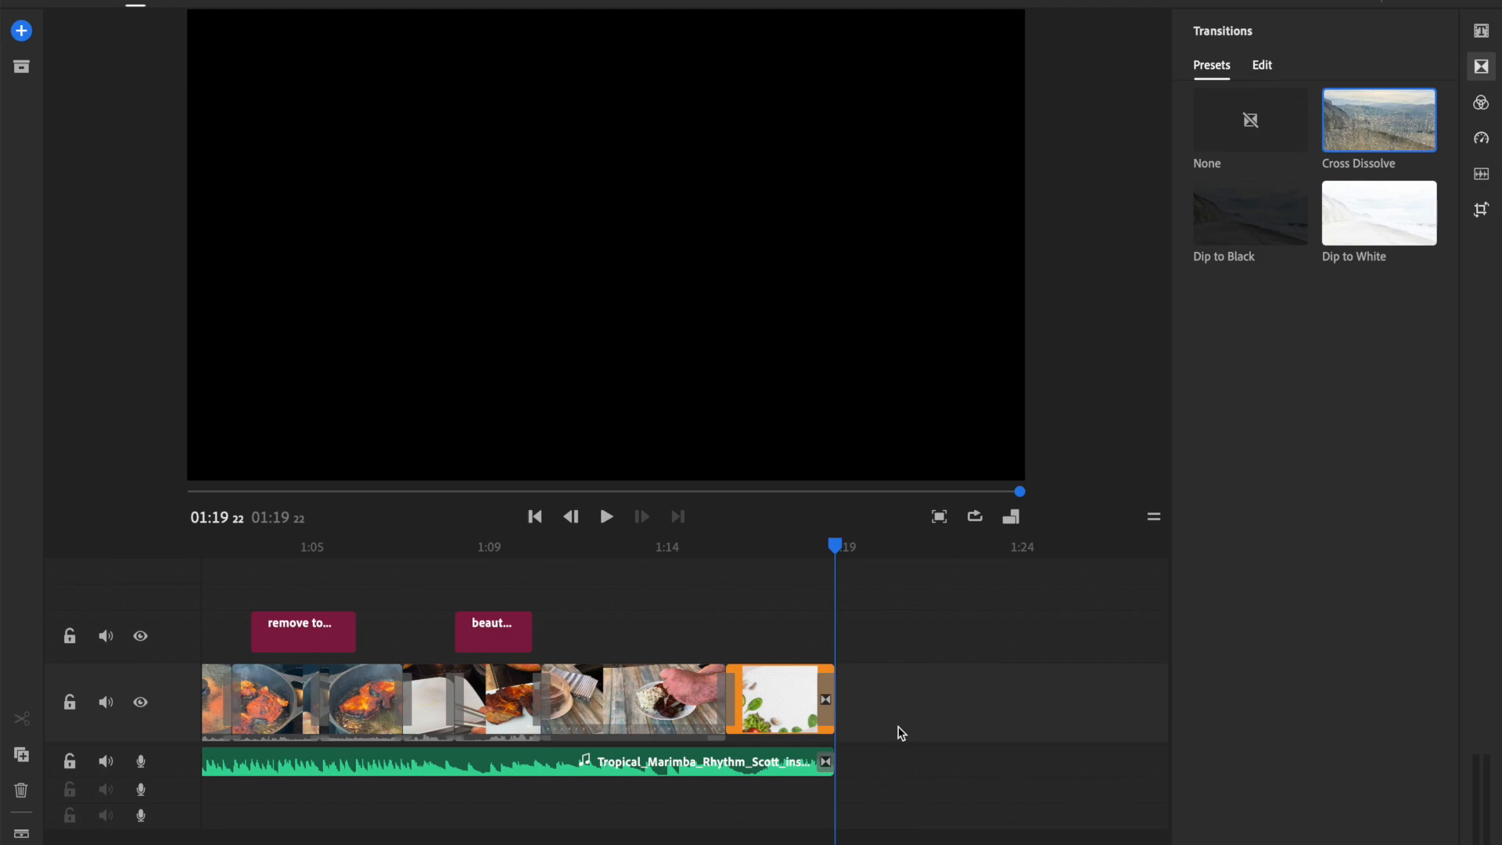
# Check the Audio, Speed and Transform settings for the Cross Dissolve ending the music track, and replay the outro
pyautogui.click(826, 762)
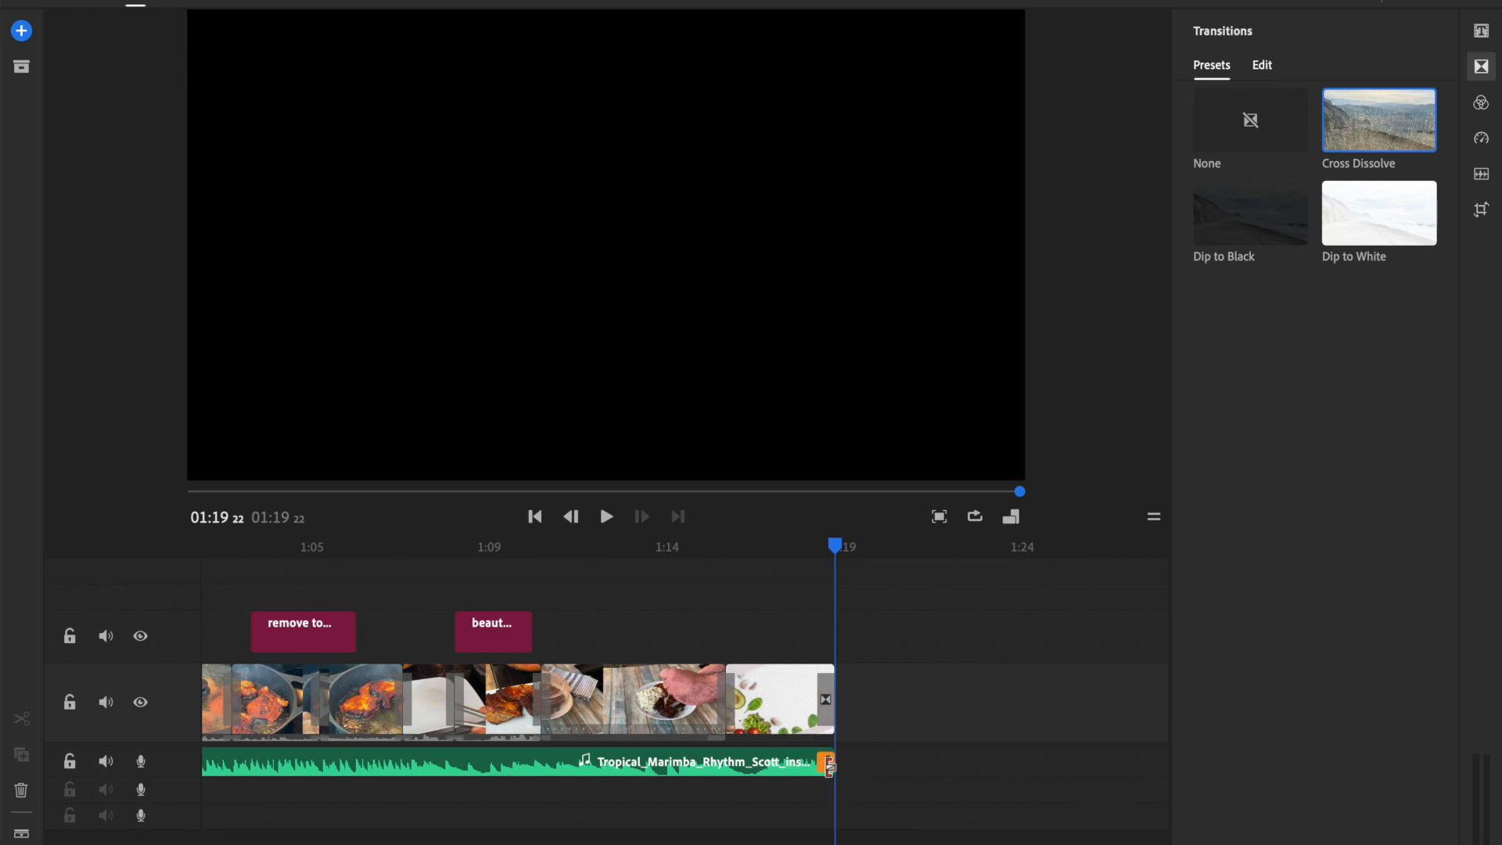
pyautogui.click(1482, 177)
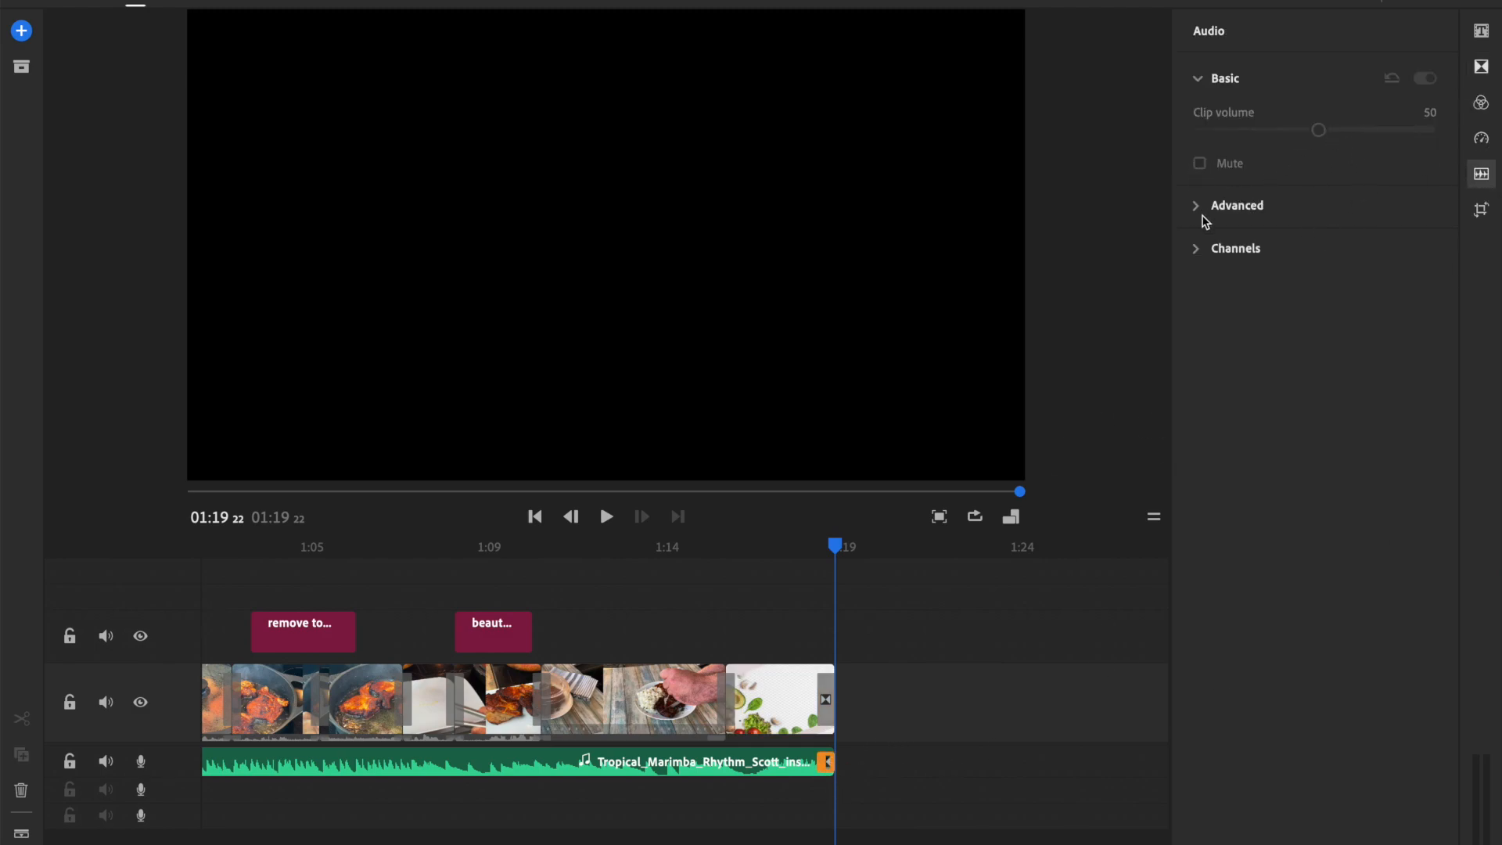
pyautogui.click(1482, 137)
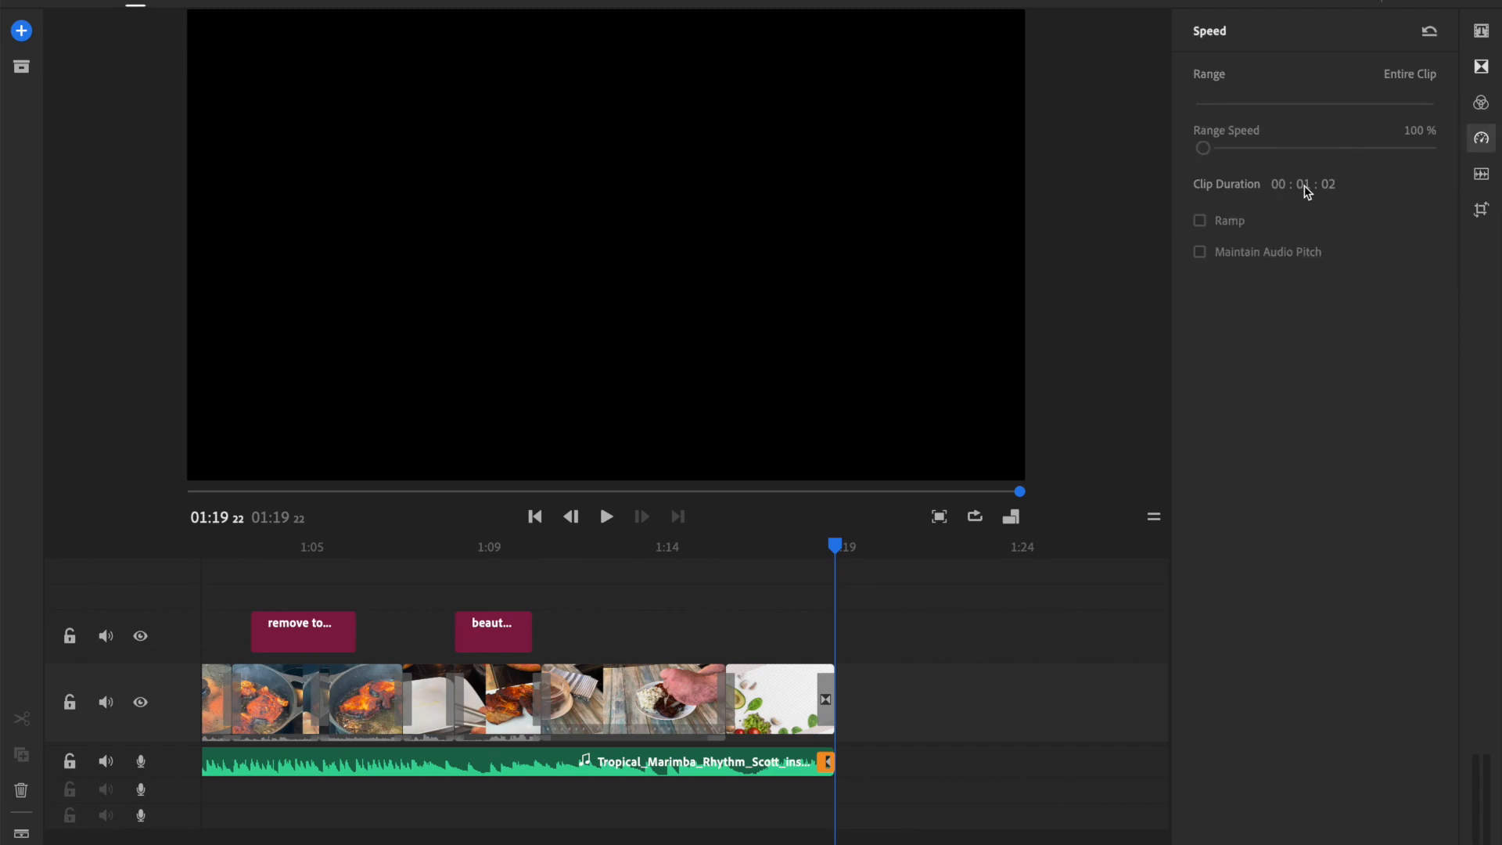
pyautogui.click(1481, 179)
pyautogui.click(1482, 209)
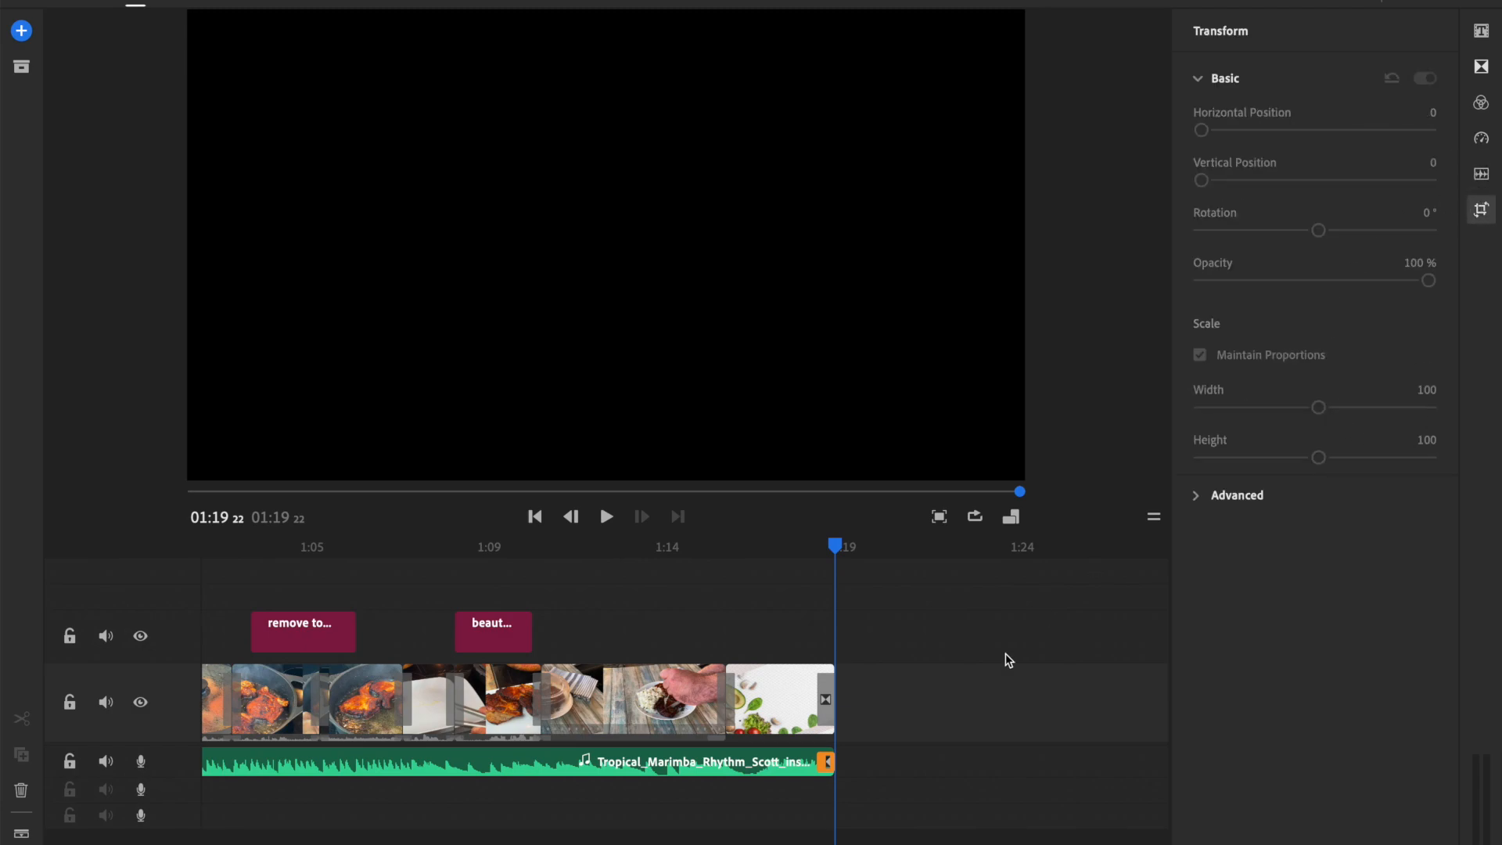
pyautogui.click(666, 565)
pyautogui.press('space')
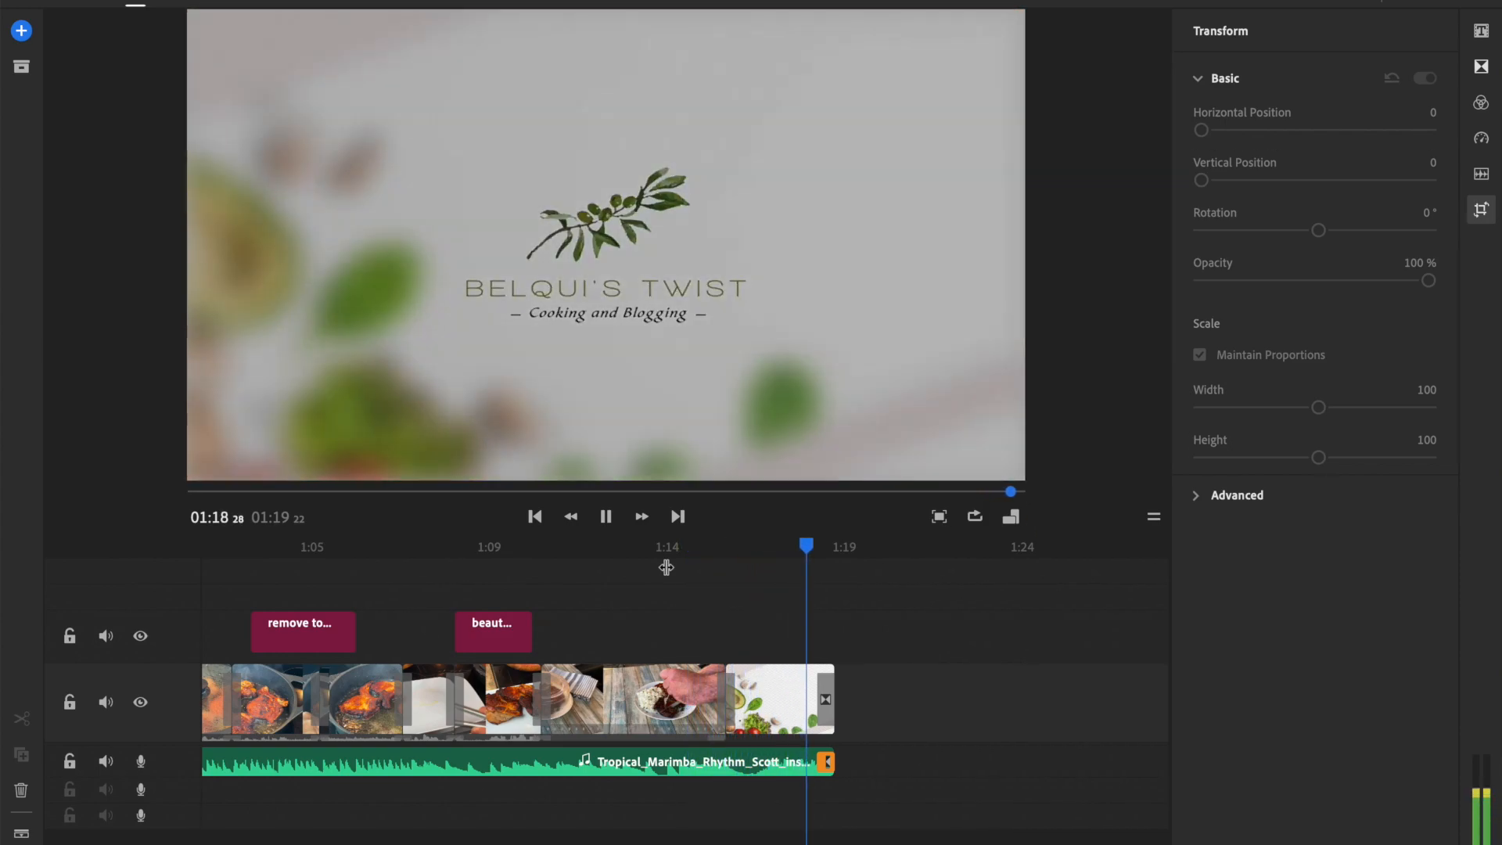
# Select the opening teaser clip and return the playhead to the start of the sequence at 00:00
pyautogui.scroll(10, 610, 716)
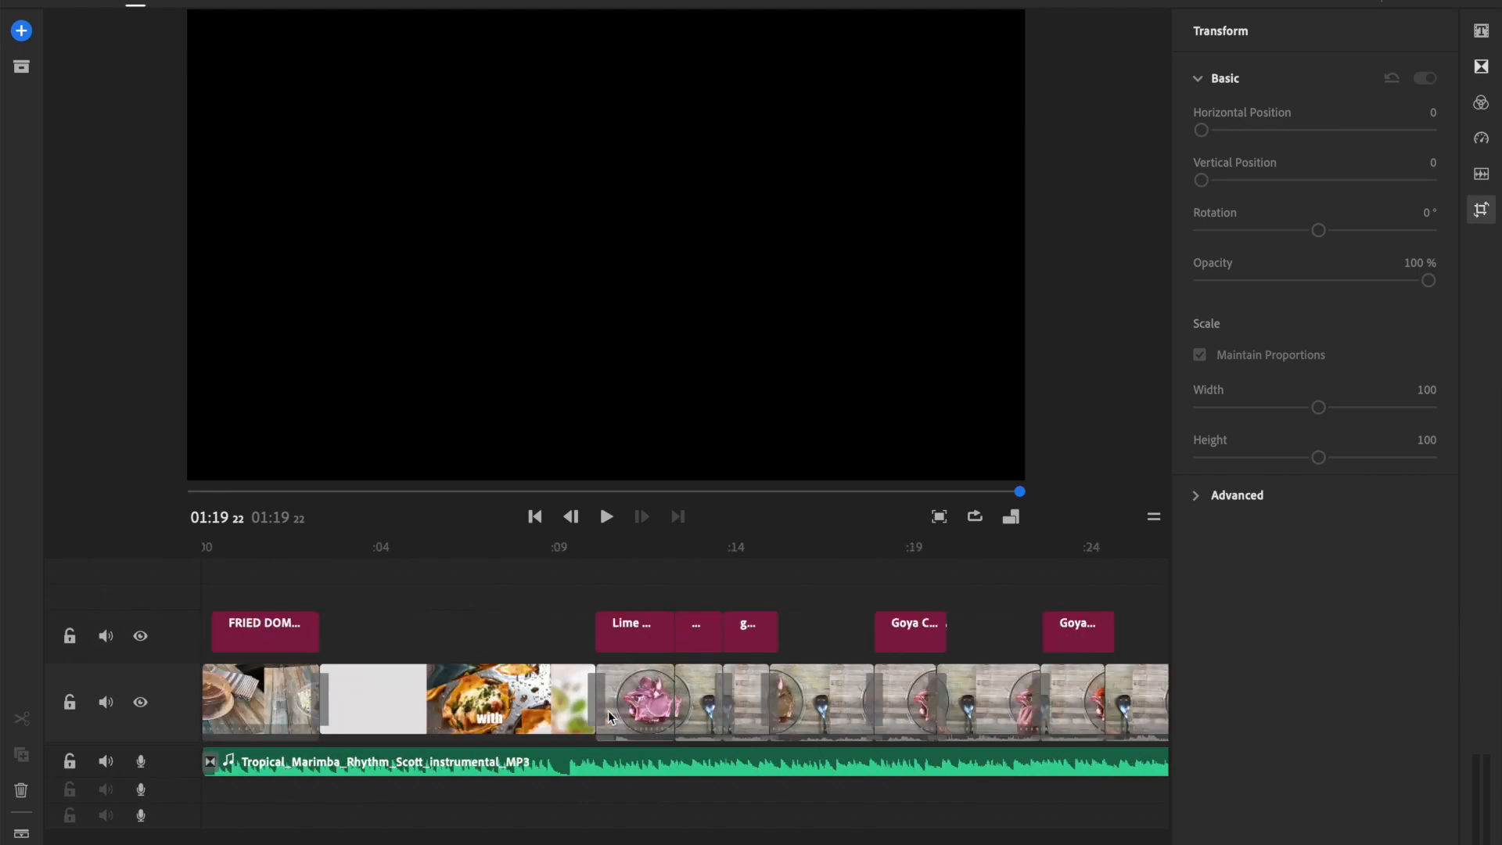
pyautogui.hscroll(-2, 610, 717)
pyautogui.hscroll(4, 610, 717)
pyautogui.hscroll(-4, 610, 718)
pyautogui.hscroll(3, 610, 718)
pyautogui.hscroll(-3, 611, 718)
pyautogui.click(271, 722)
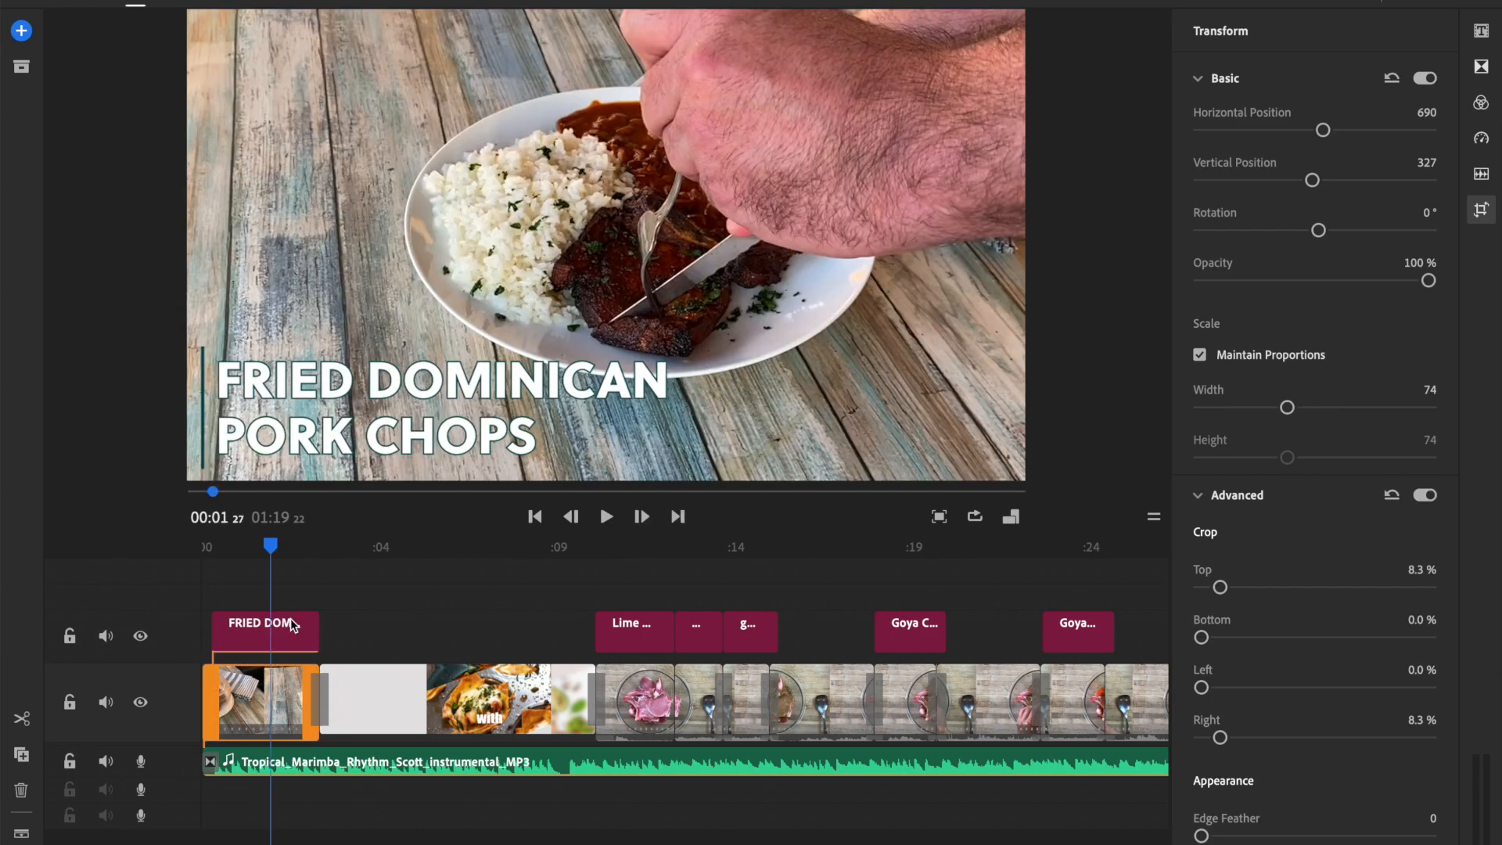
pyautogui.moveTo(274, 552); pyautogui.dragTo(204, 557)
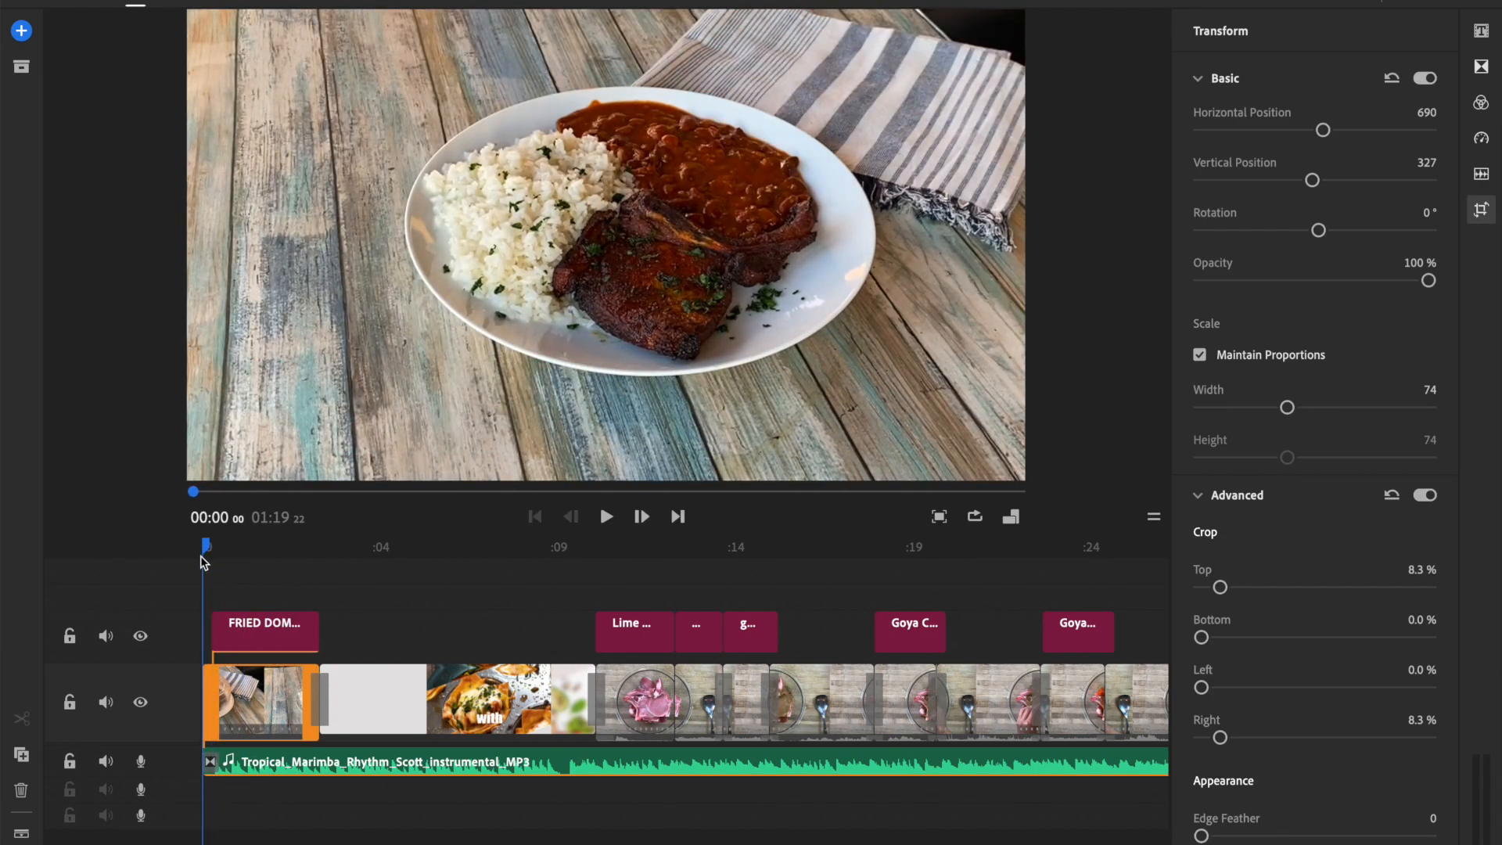